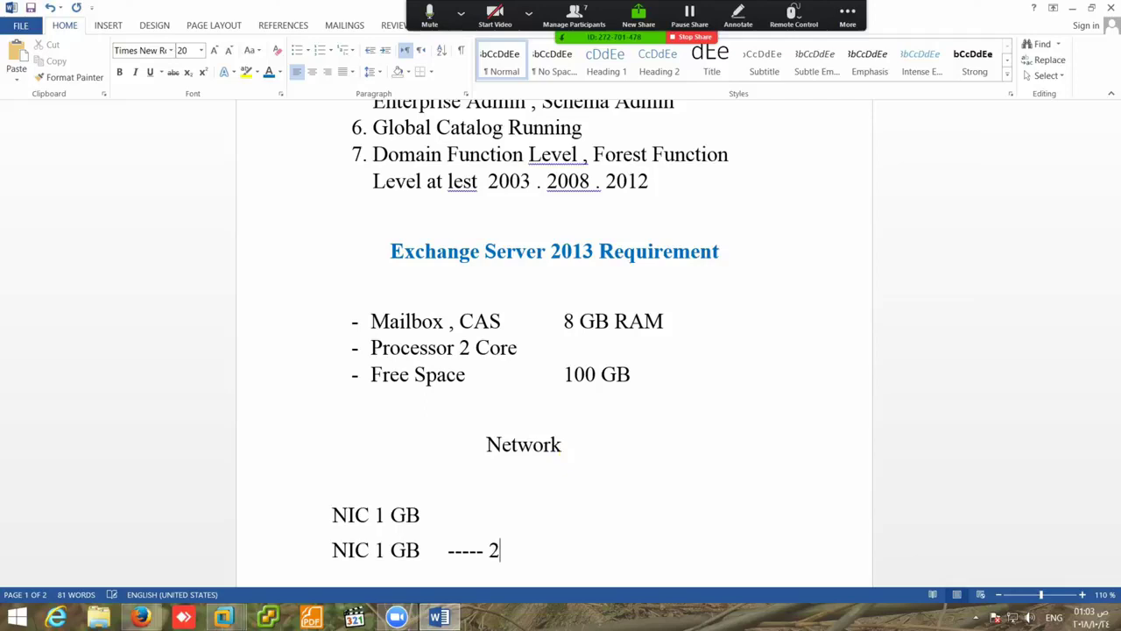
- Enter the 2 GB total and format 'Network' like the Exchange heading with Format Painter
type("GB")
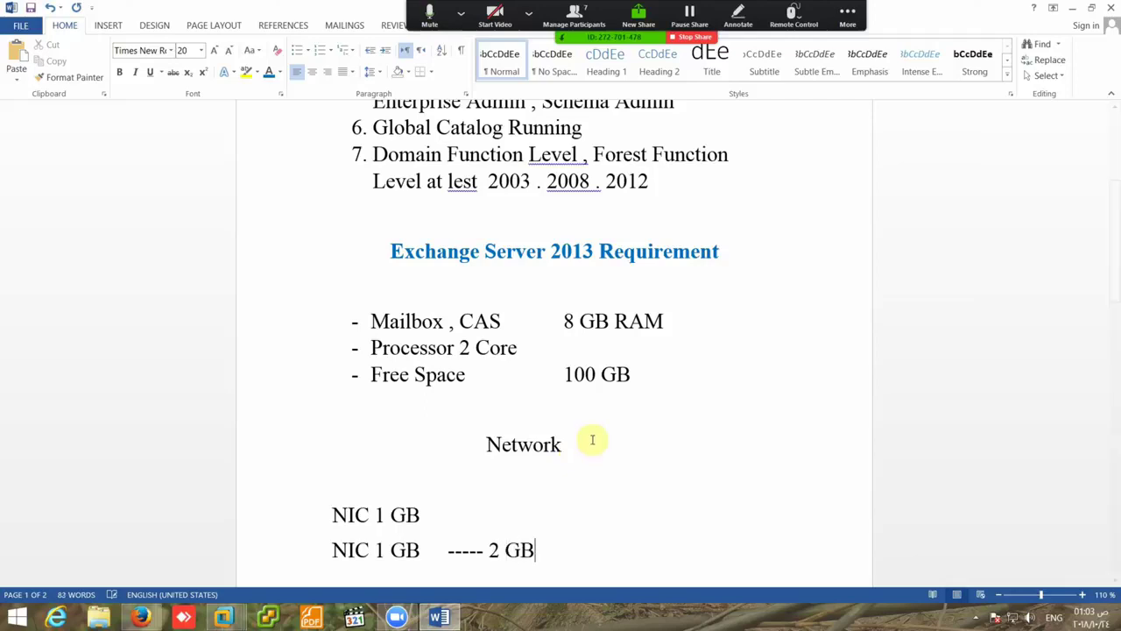
left_click(624, 252)
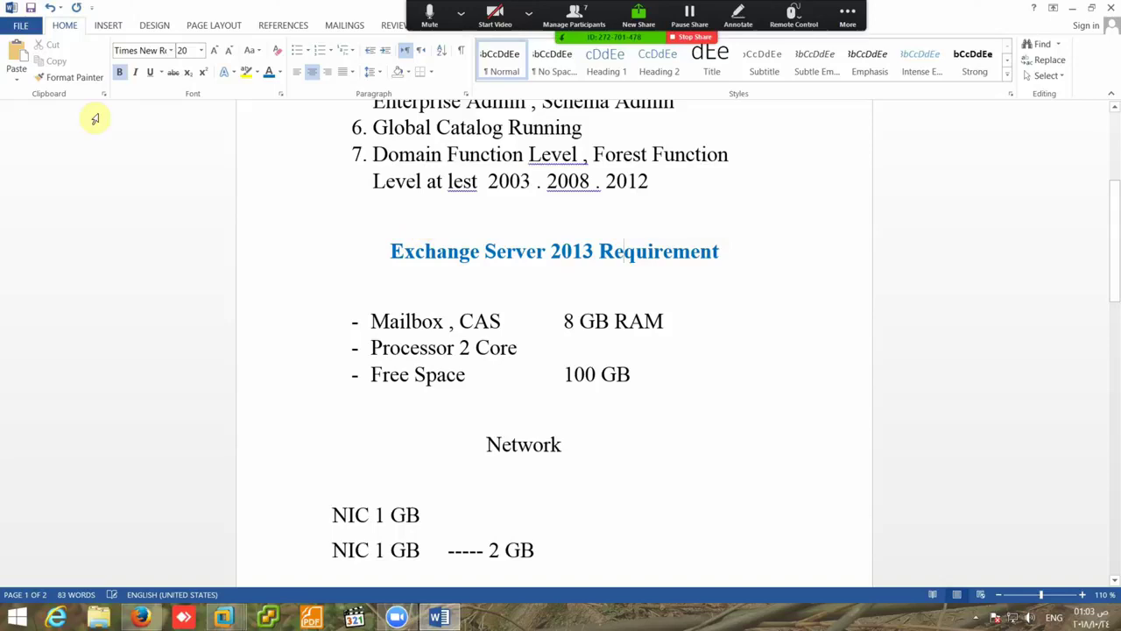
left_click(70, 77)
mouse_move(572, 450)
left_mouse_down()
mouse_move(465, 446)
mouse_move(473, 450)
left_mouse_up()
left_click(529, 459)
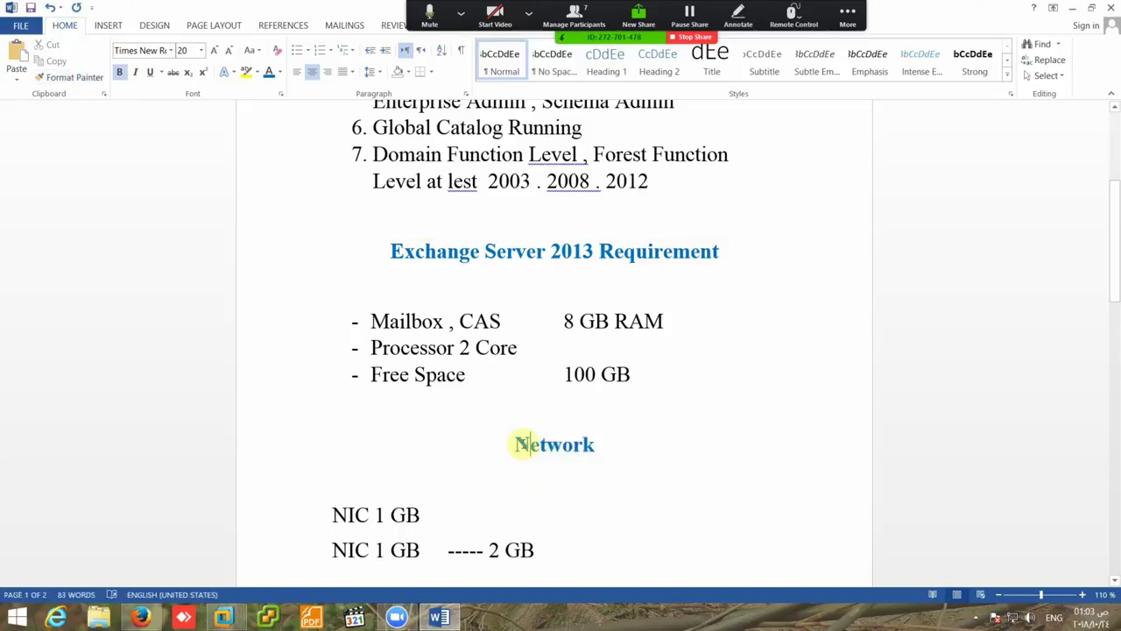
- Add a third 'NIC 1 GB' line and change the total from 2 GB to 3 GB
triple_click(534, 549)
left_click(537, 561)
scroll(539, 556, "down", 3)
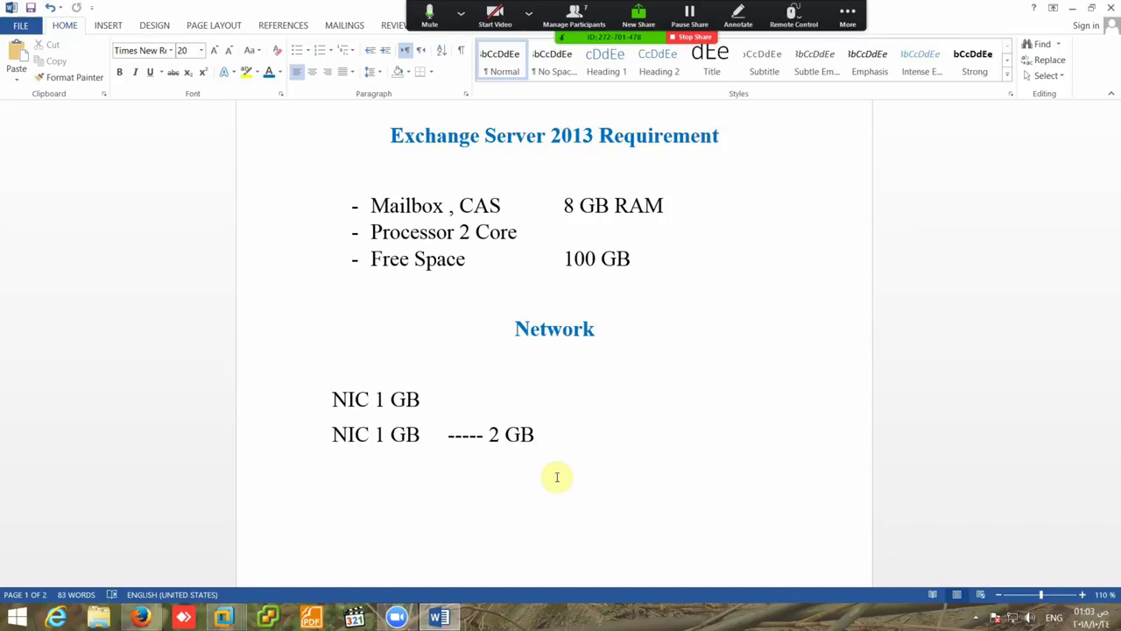
left_click_drag(422, 434, 331, 448)
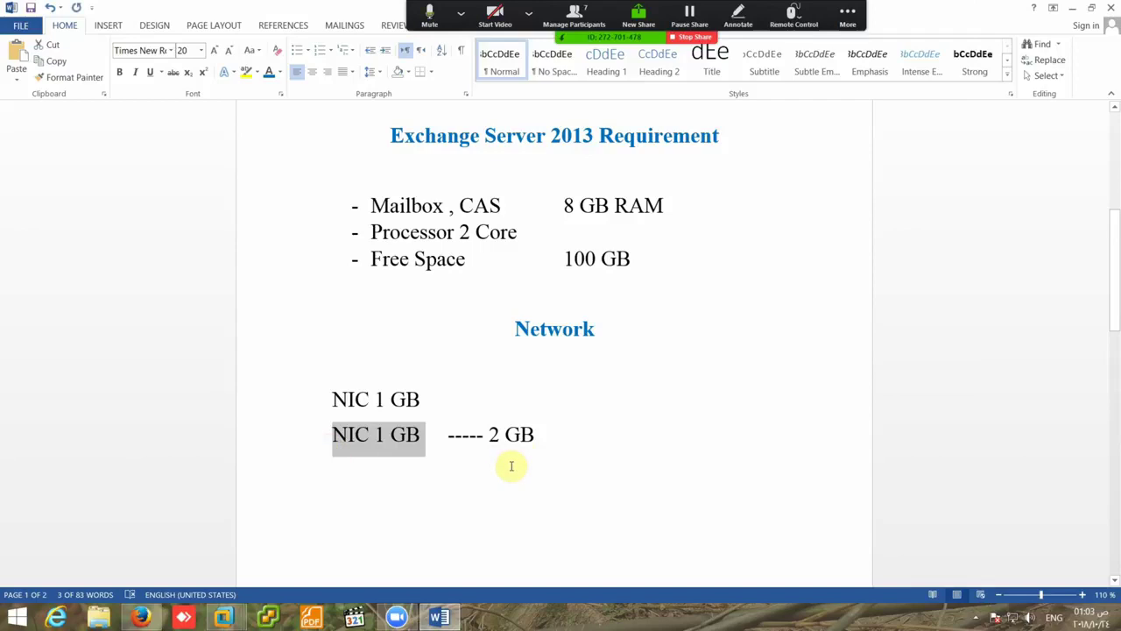
left_click(530, 438)
key("Return")
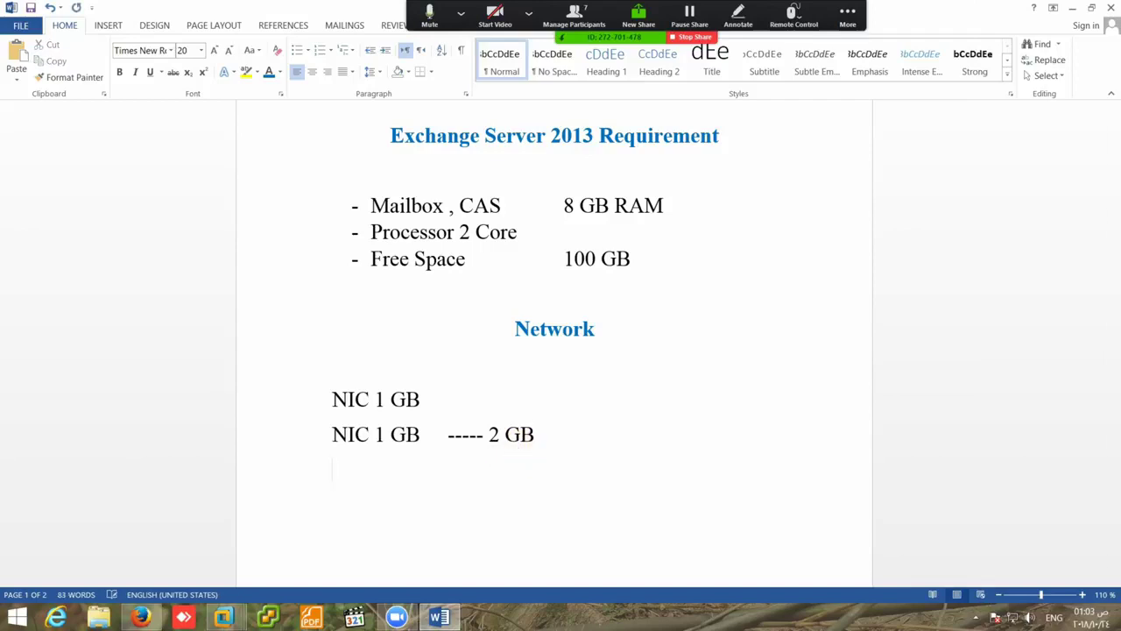
type("NIC 1 GB")
double_click(493, 435)
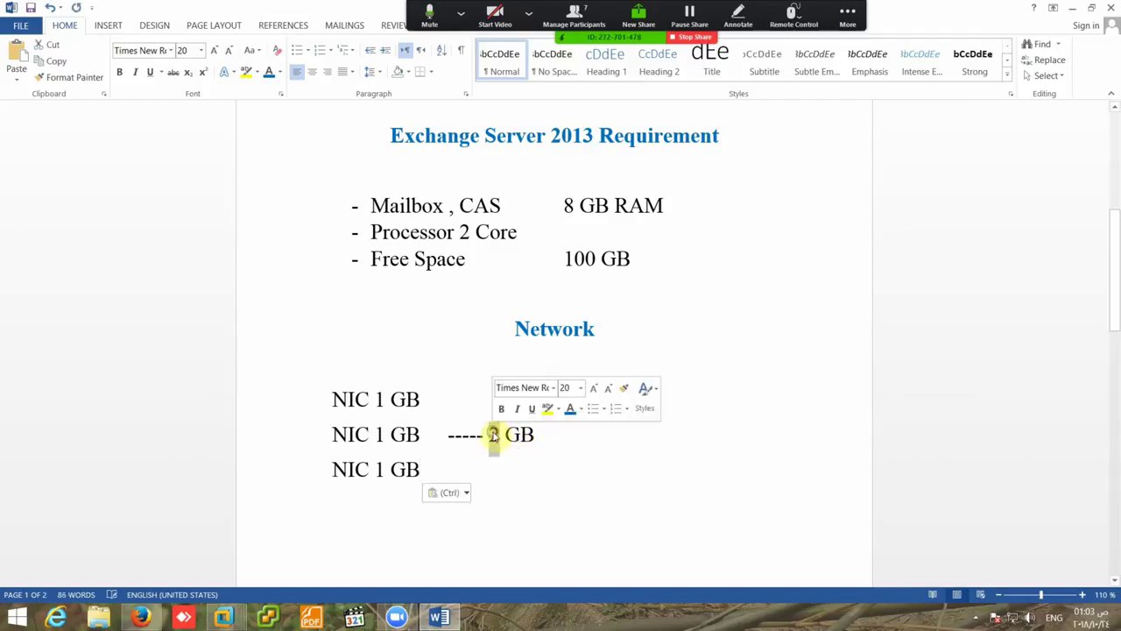
type("3")
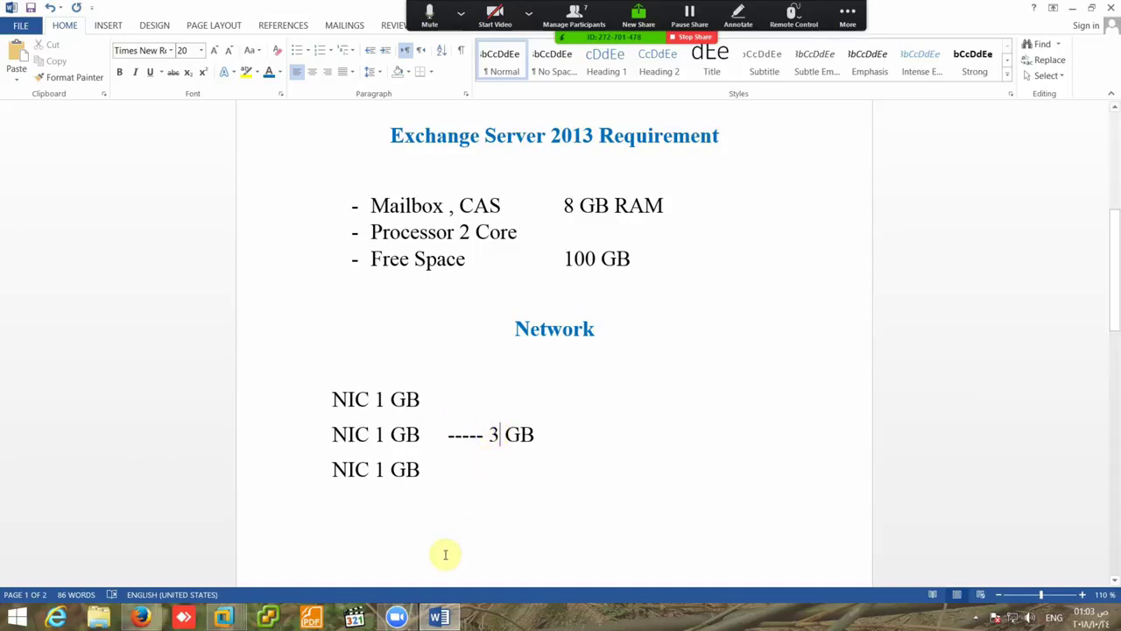
- Rename the Windows Server 2012 R2 VM to 'Exchange Server 2013', then switch to PDC and power it on
mouse_move(242, 622)
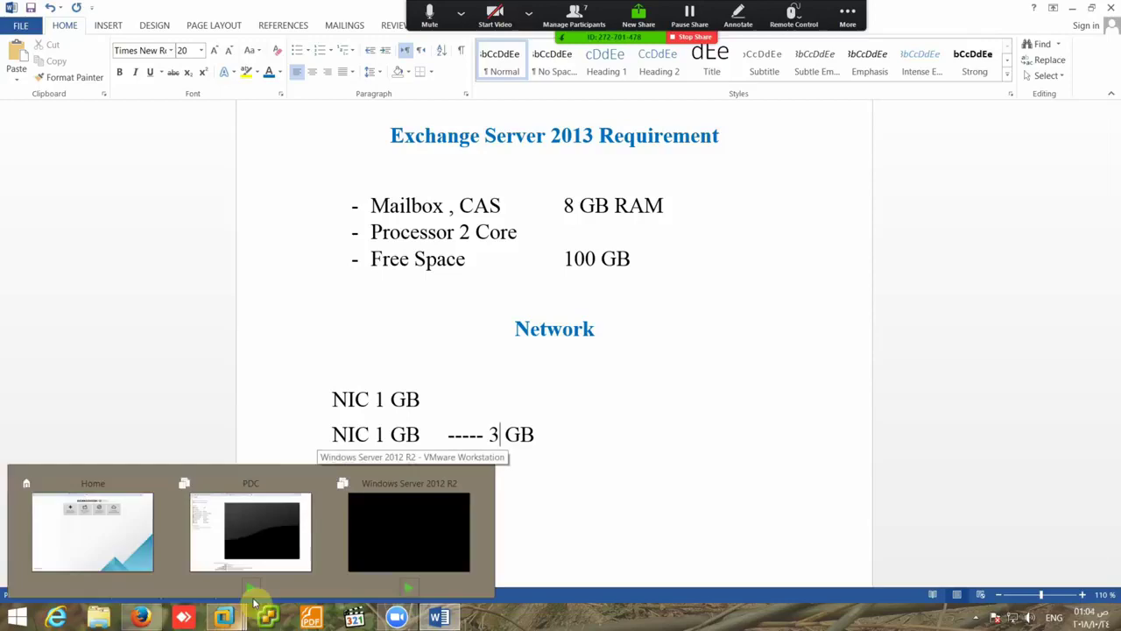
left_click(308, 520)
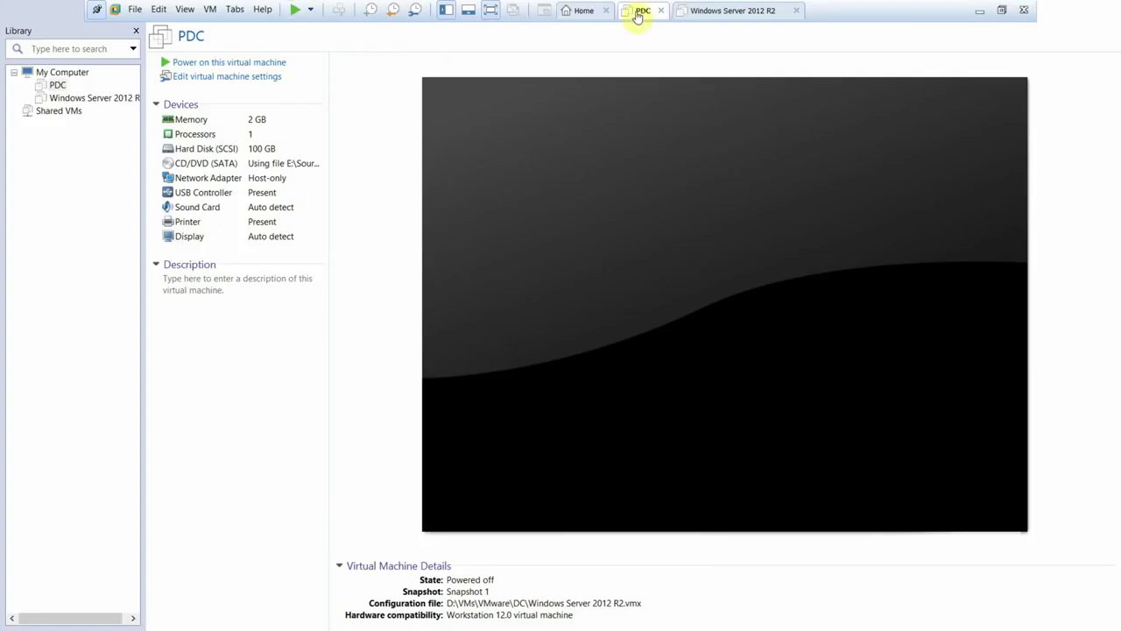
right_click(716, 17)
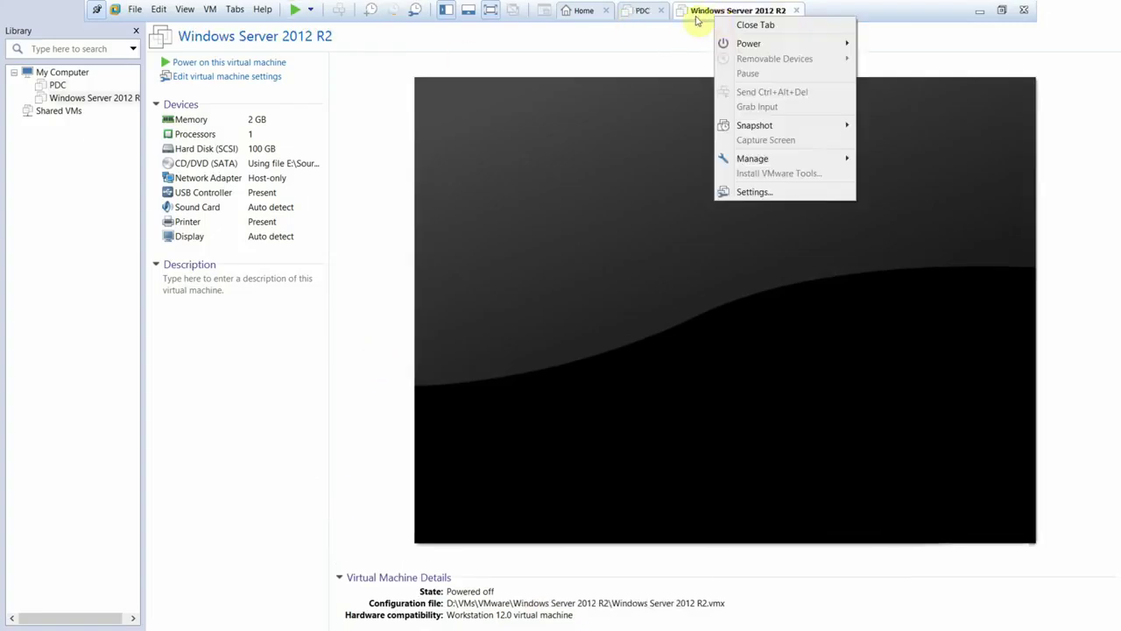
left_click(752, 192)
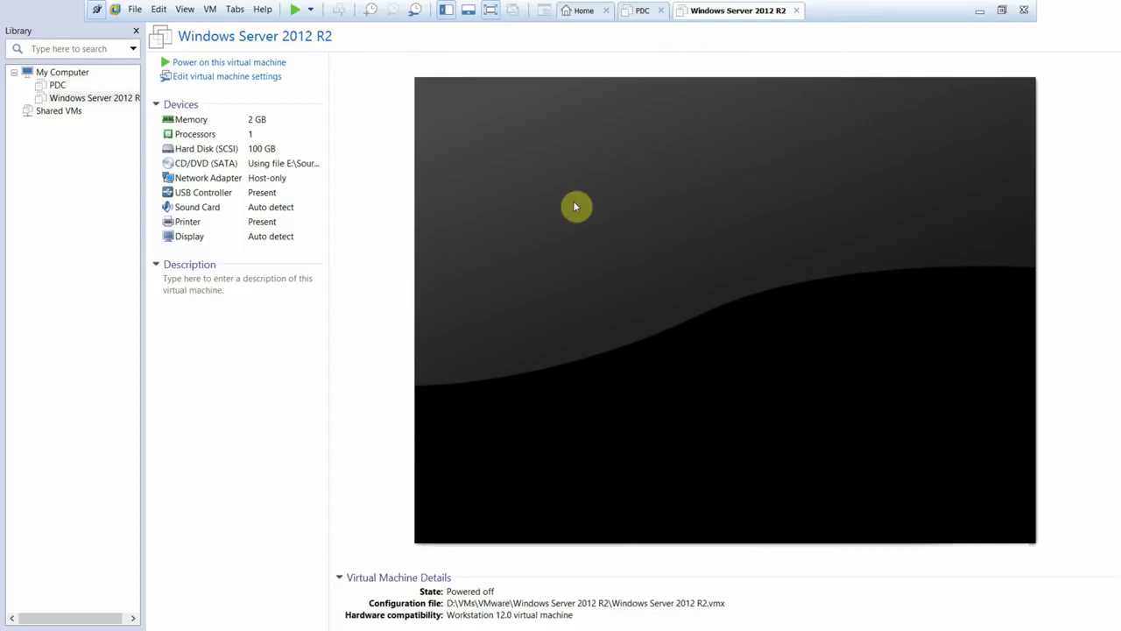
left_click(384, 118)
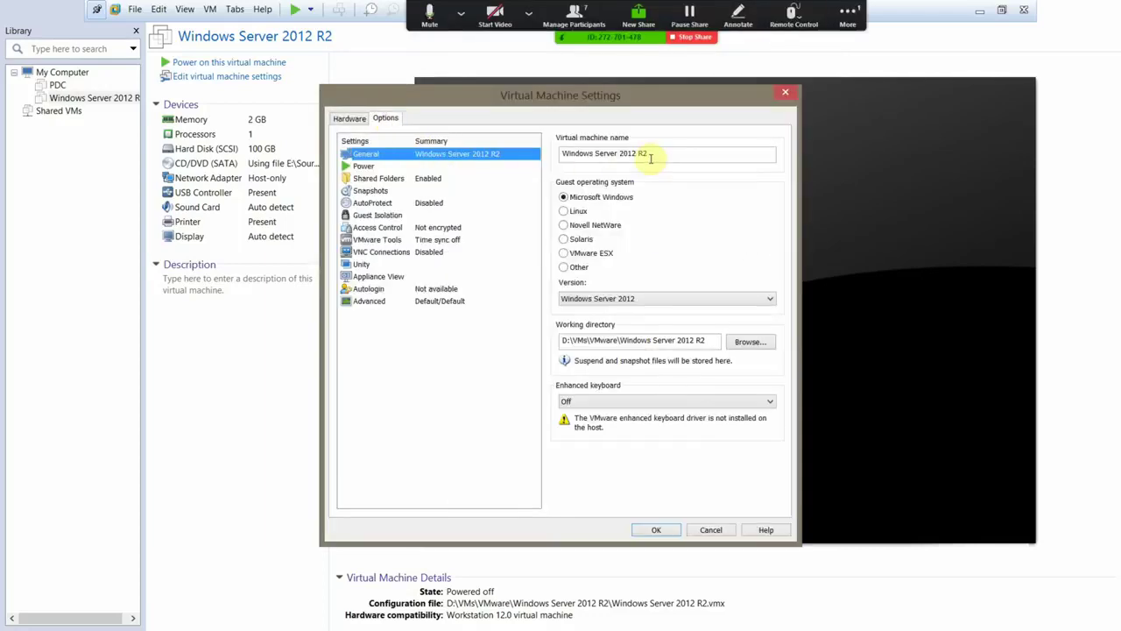
left_click_drag(651, 154, 554, 158)
type("E")
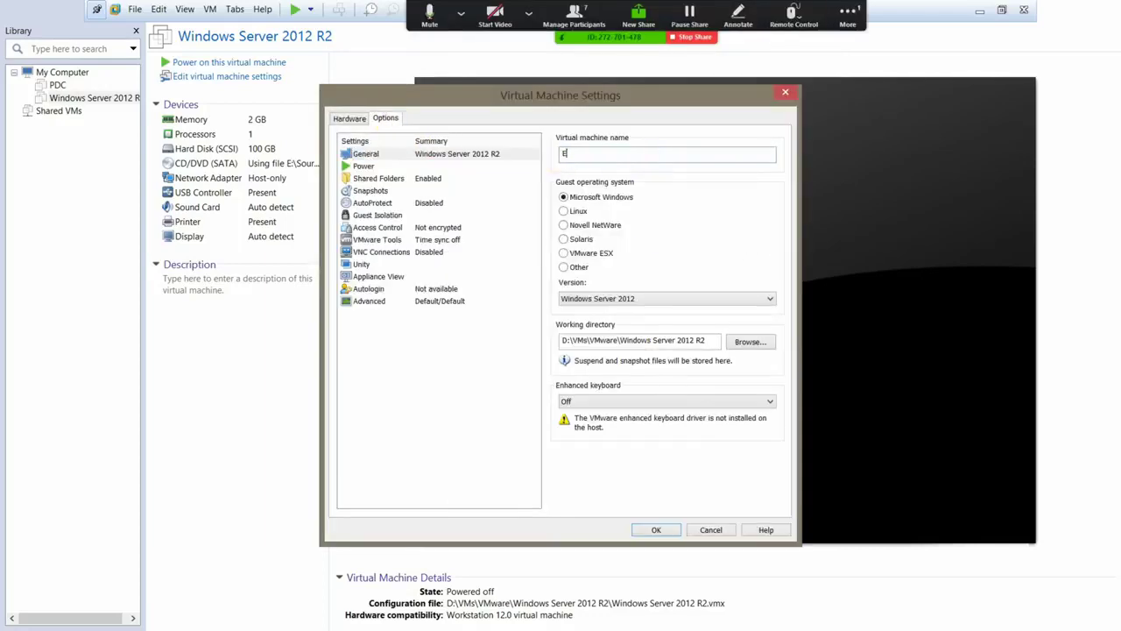
type("xchange Server 2013")
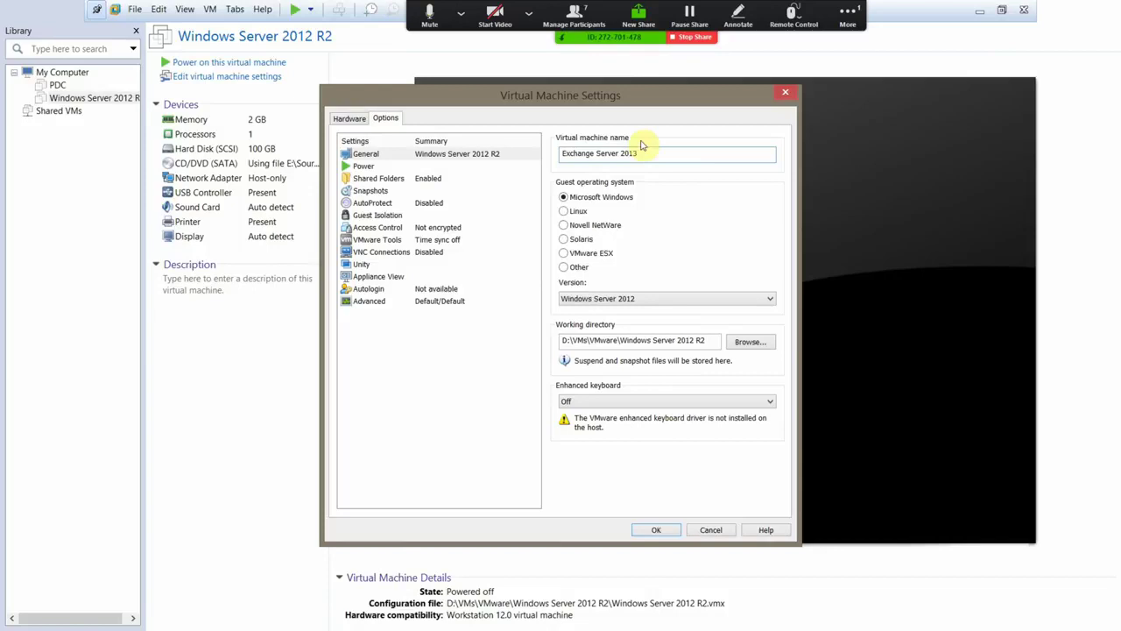
left_click(654, 529)
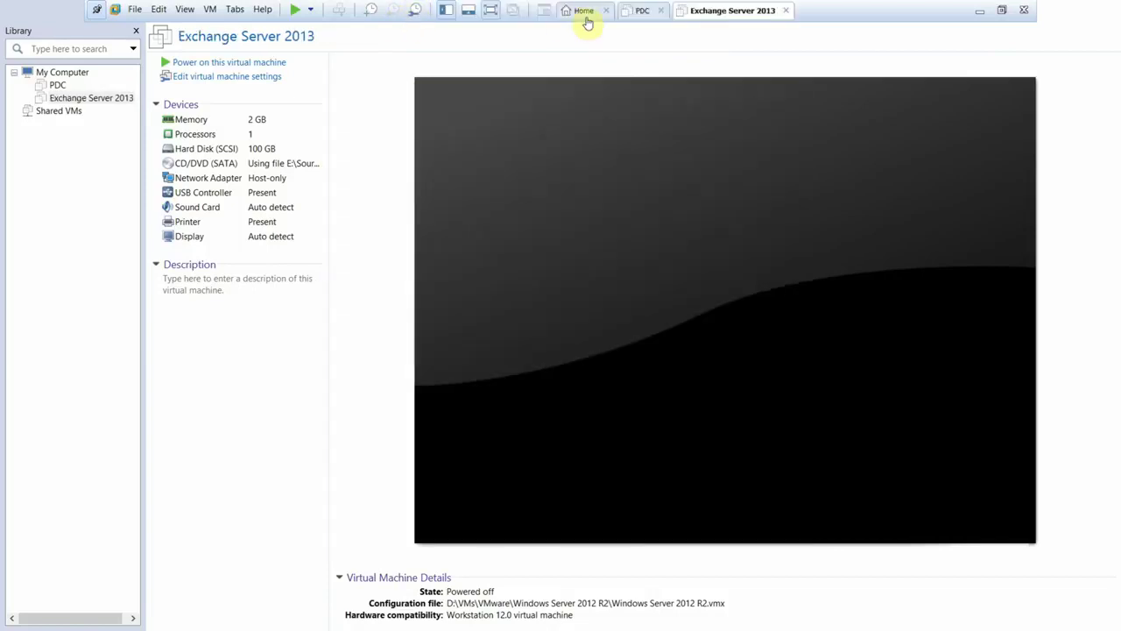
left_click(640, 11)
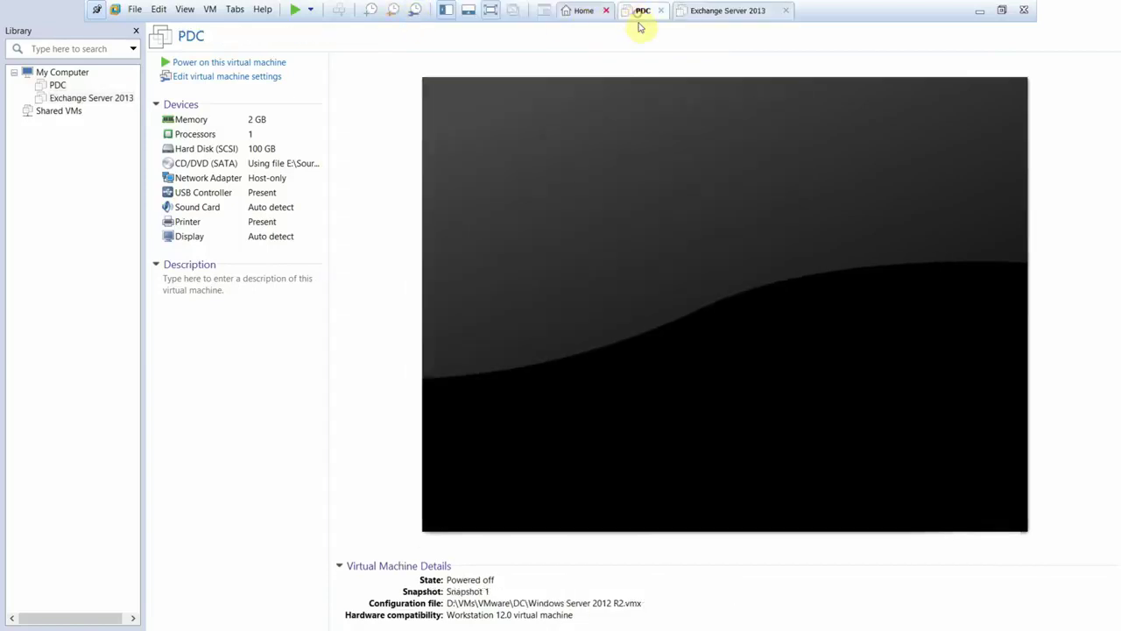
left_click(272, 62)
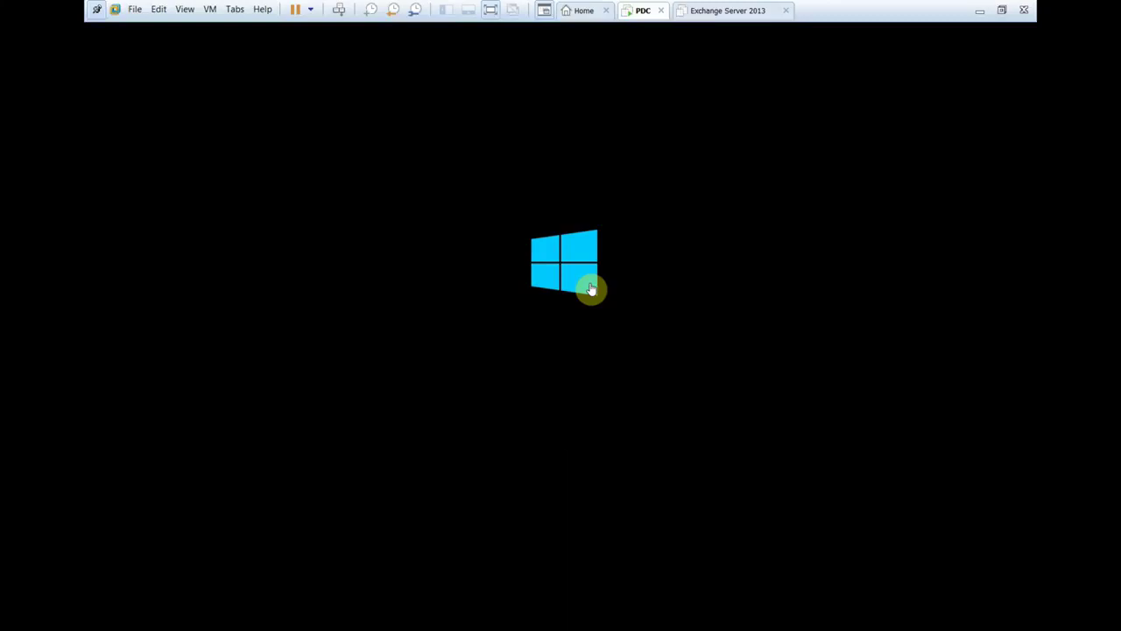
- Revert the running PDC virtual machine to Snapshot 1 and confirm
right_click(634, 11)
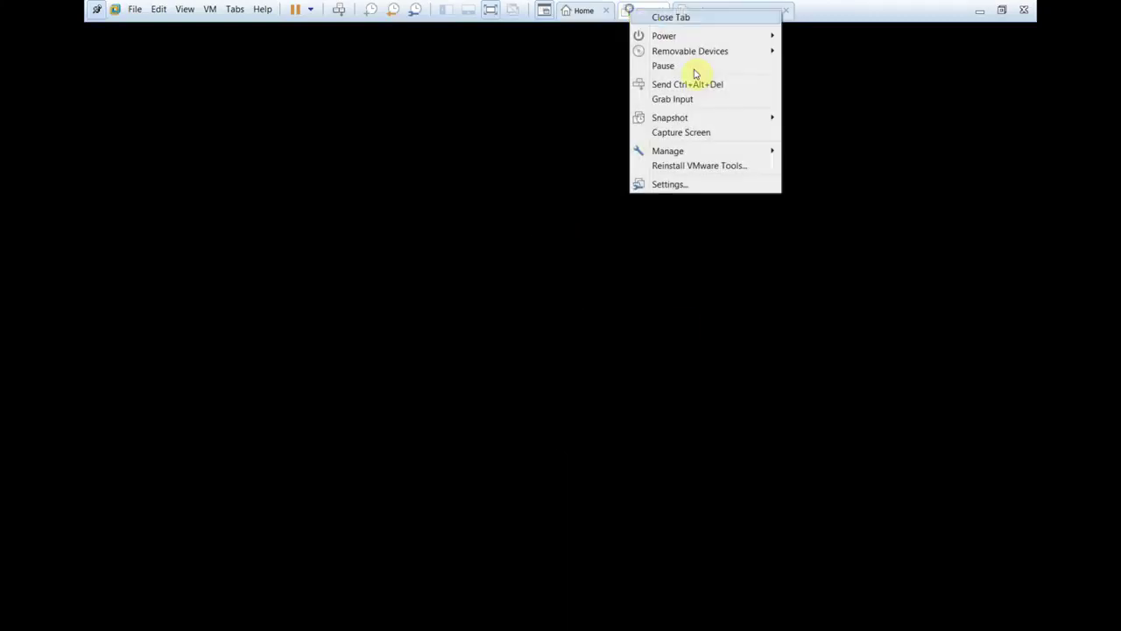
mouse_move(745, 118)
left_click(806, 170)
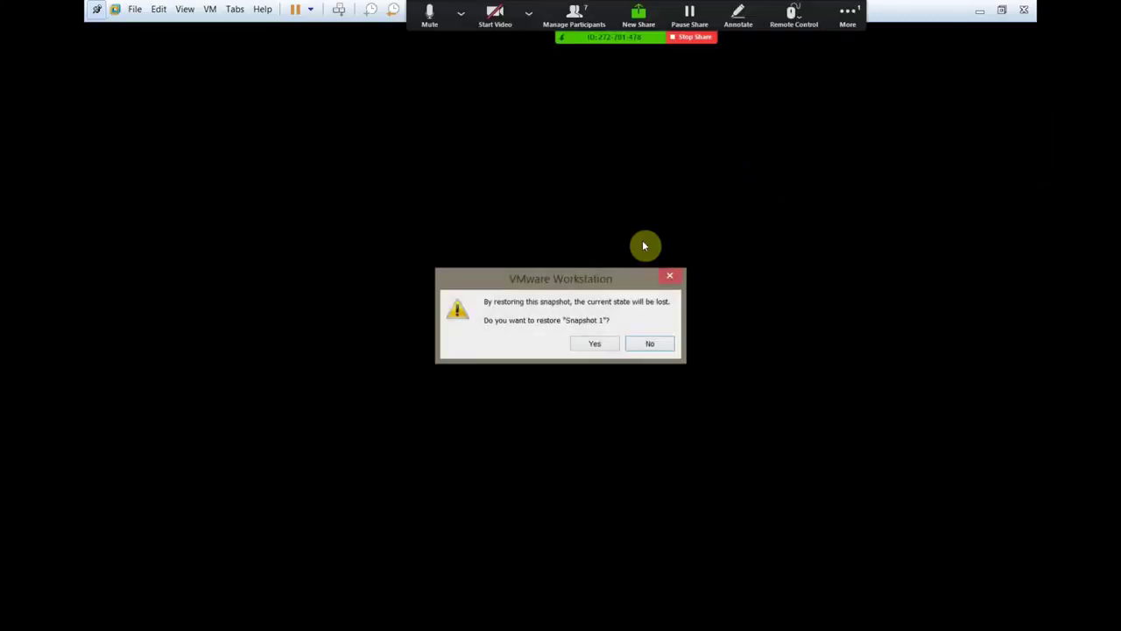
left_click(607, 348)
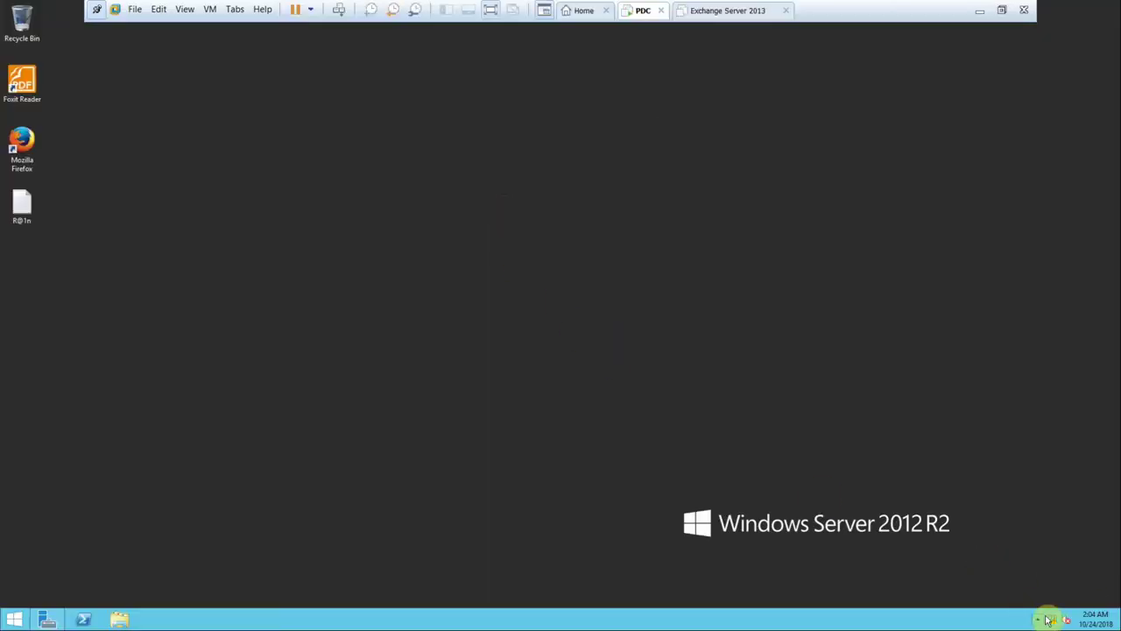
- Open the Ethernet0 connection's IPv4 properties from the Network and Sharing Center
right_click(1053, 619)
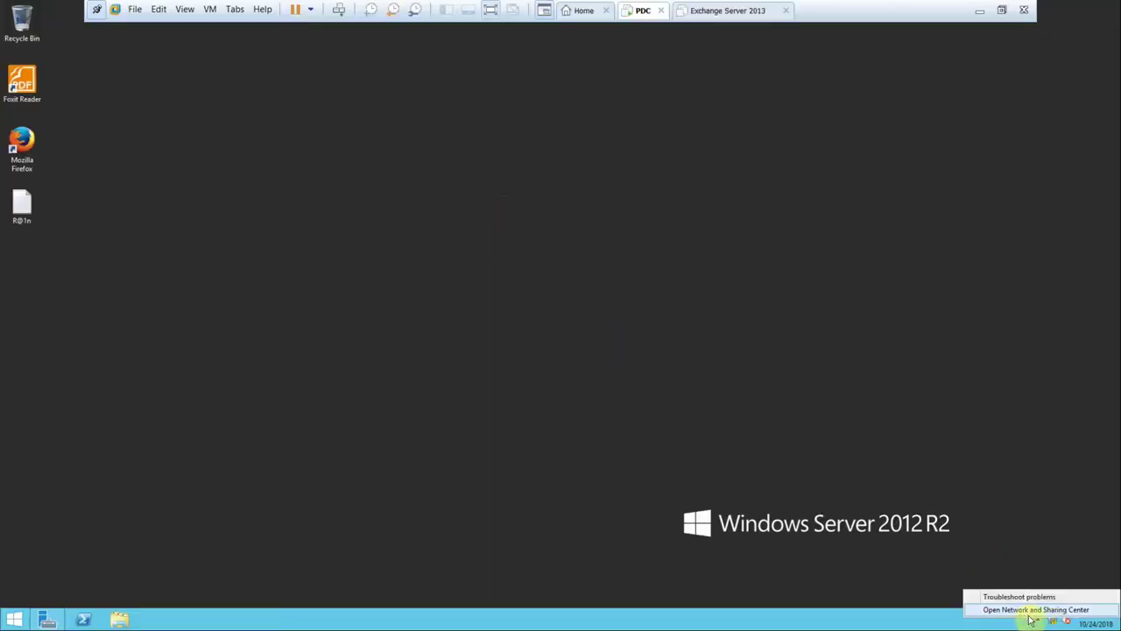
left_click(1025, 610)
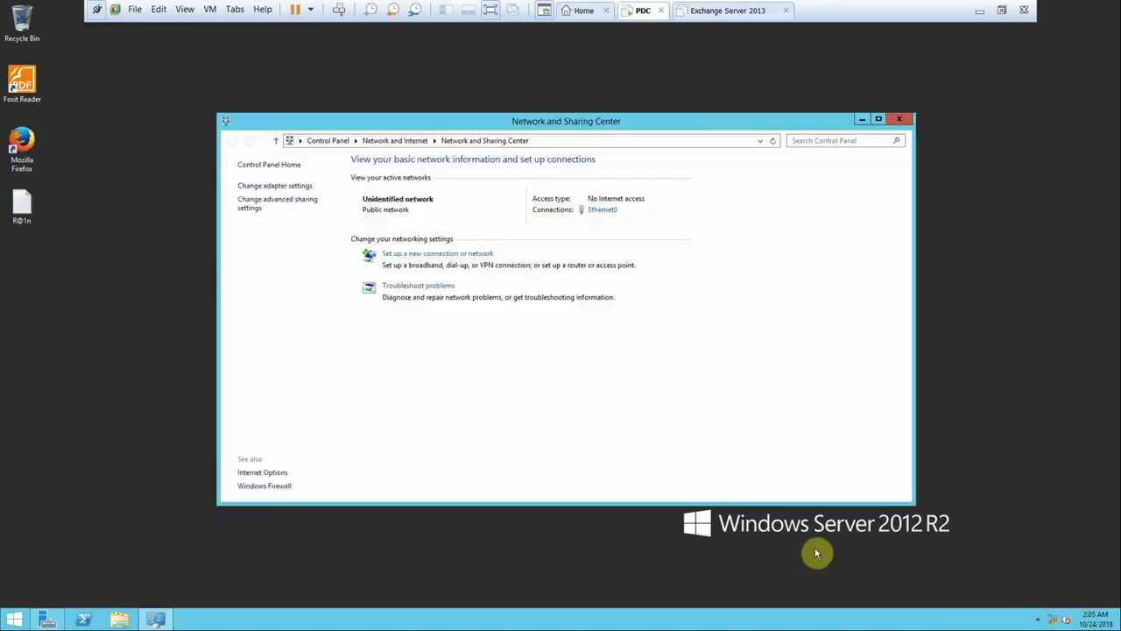
left_click(604, 211)
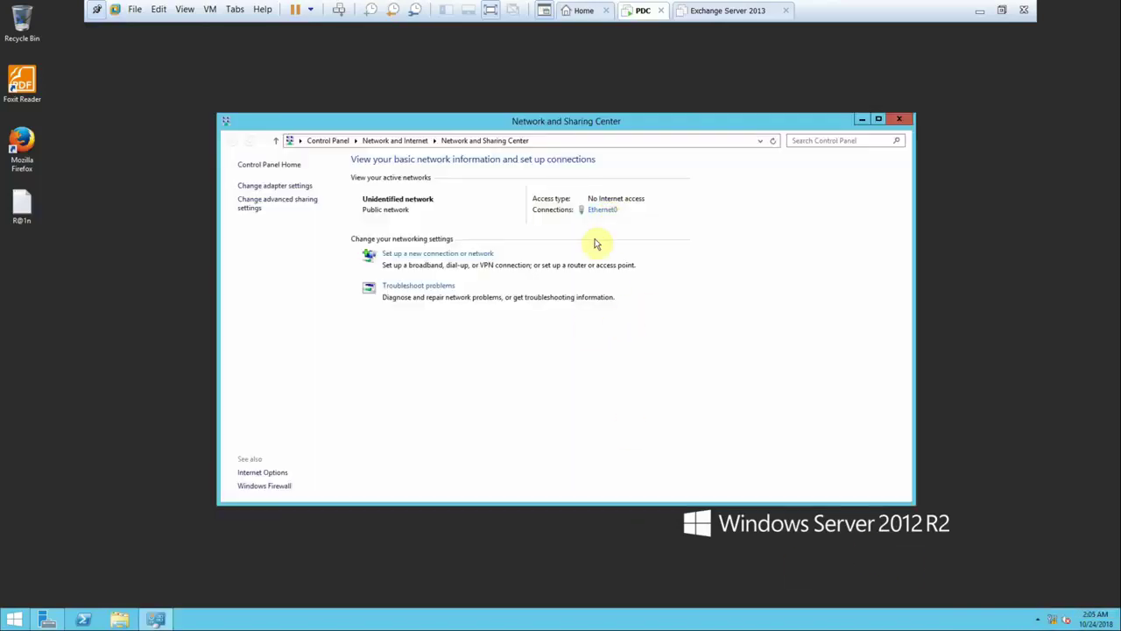
left_click(493, 406)
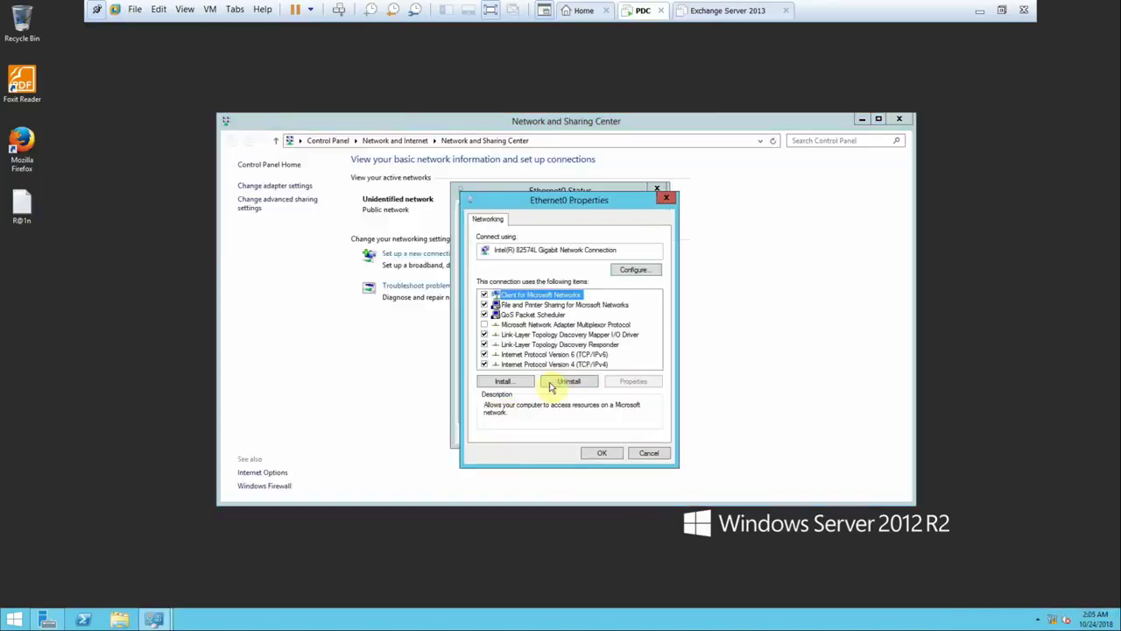
double_click(574, 361)
- Set static IP 172.20.20.200, mask 255.255.255.0 and DNS 172.20.20.200, then save
left_click(576, 331)
left_click(613, 342)
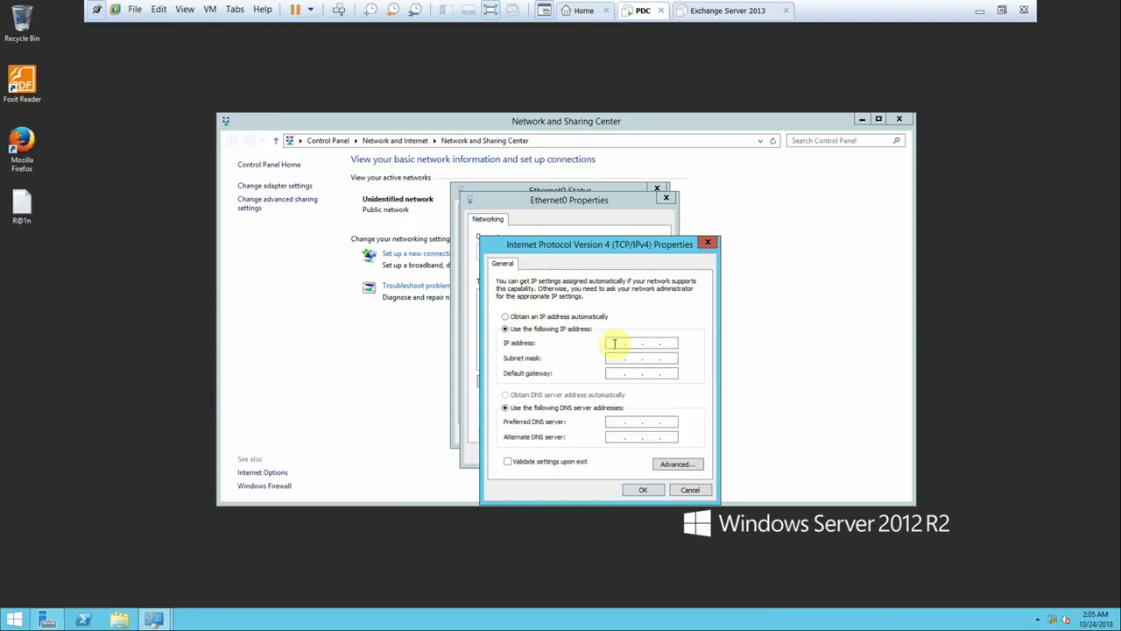
type("172.20.20.200")
left_click(619, 357)
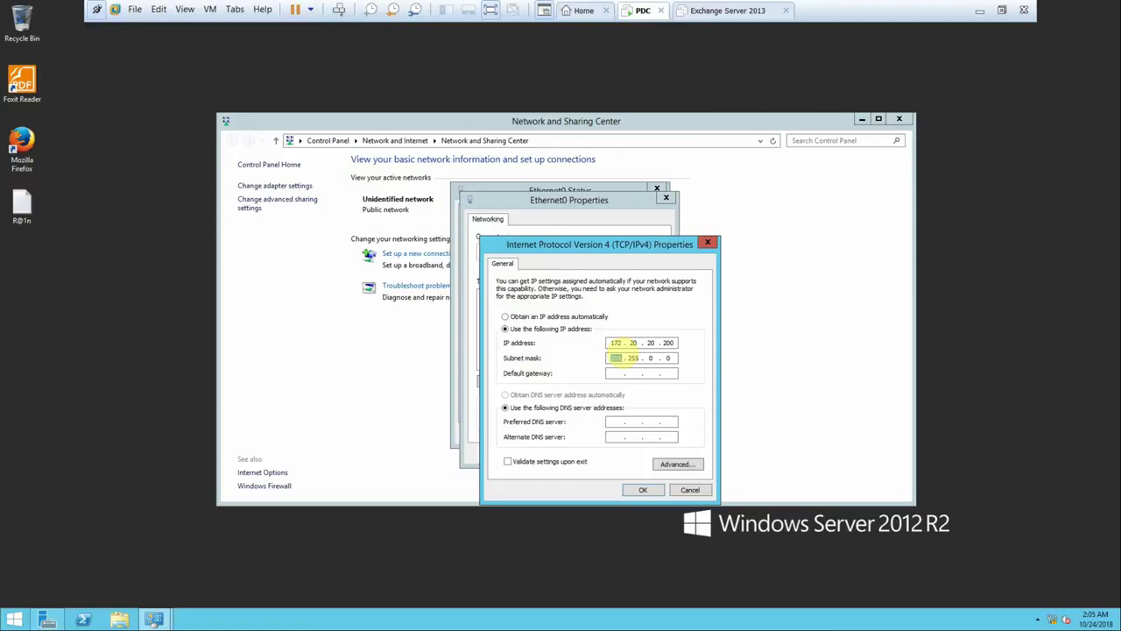
type("255.255.255")
key("Tab")
key("Tab")
left_click(644, 489)
left_click(605, 455)
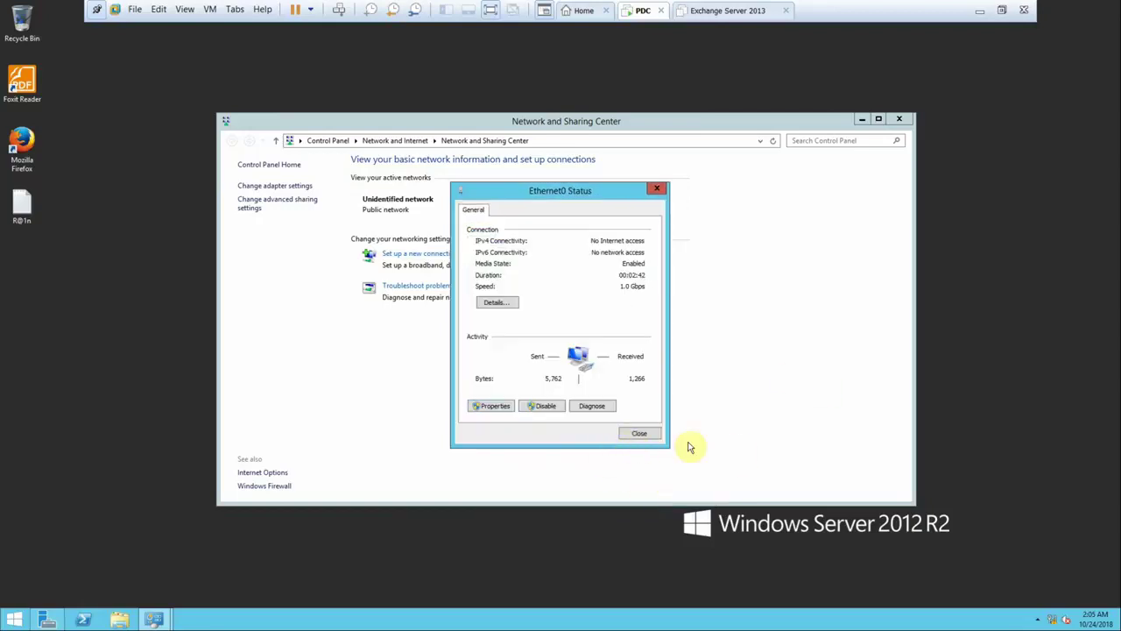
left_click(121, 620)
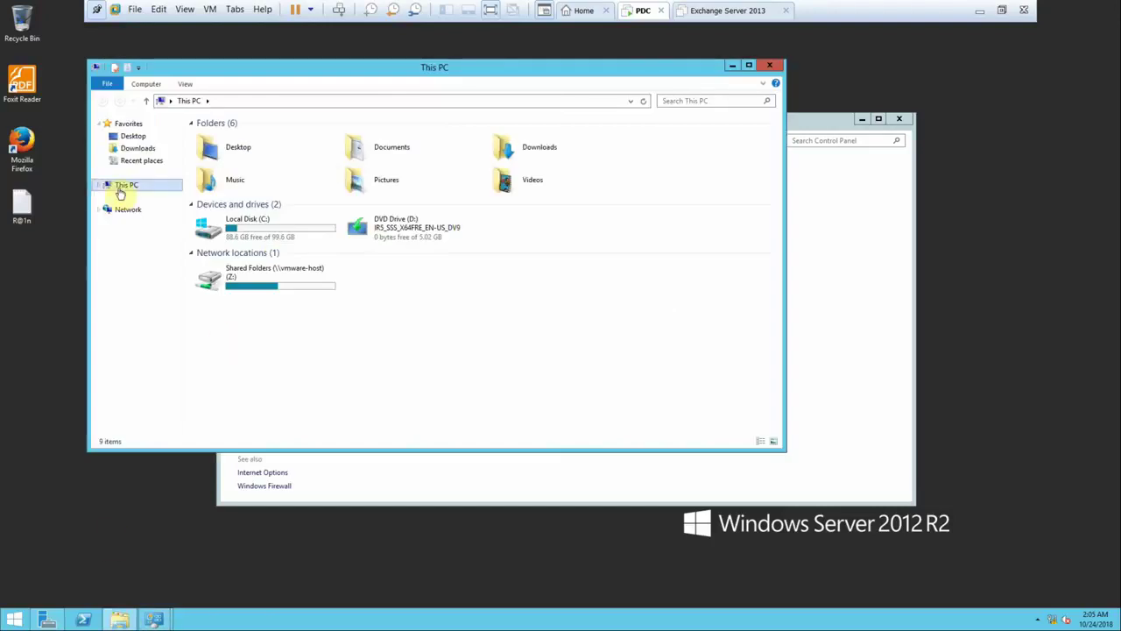
- Change the computer name to PDC in System Properties and restart the server
right_click(120, 186)
left_click(162, 323)
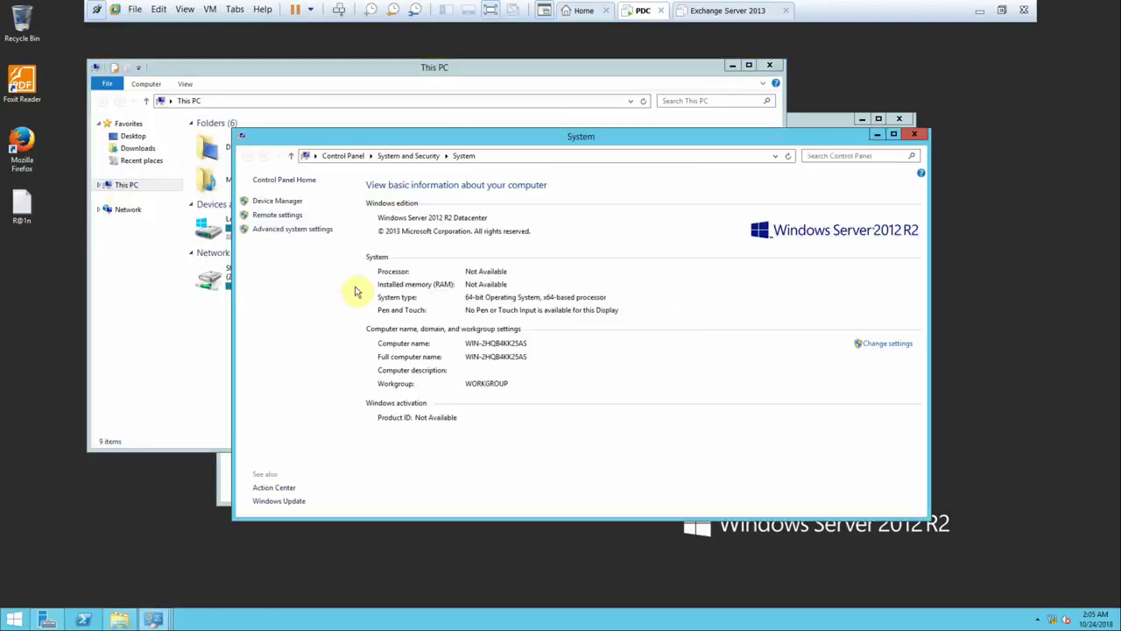
left_click(887, 344)
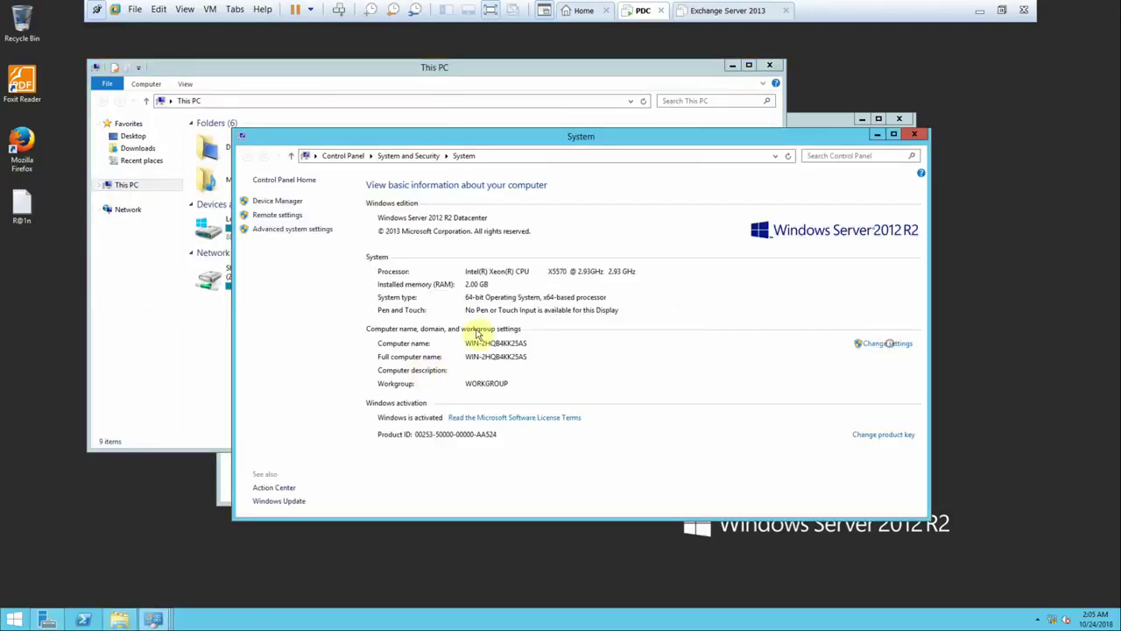
left_click(260, 205)
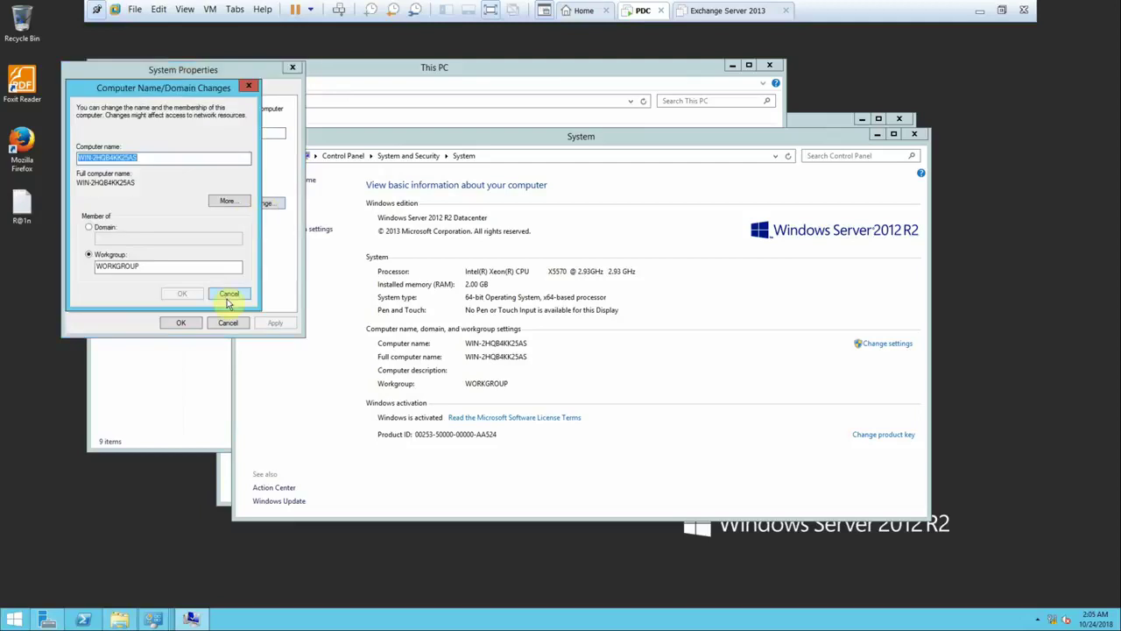
type("PD")
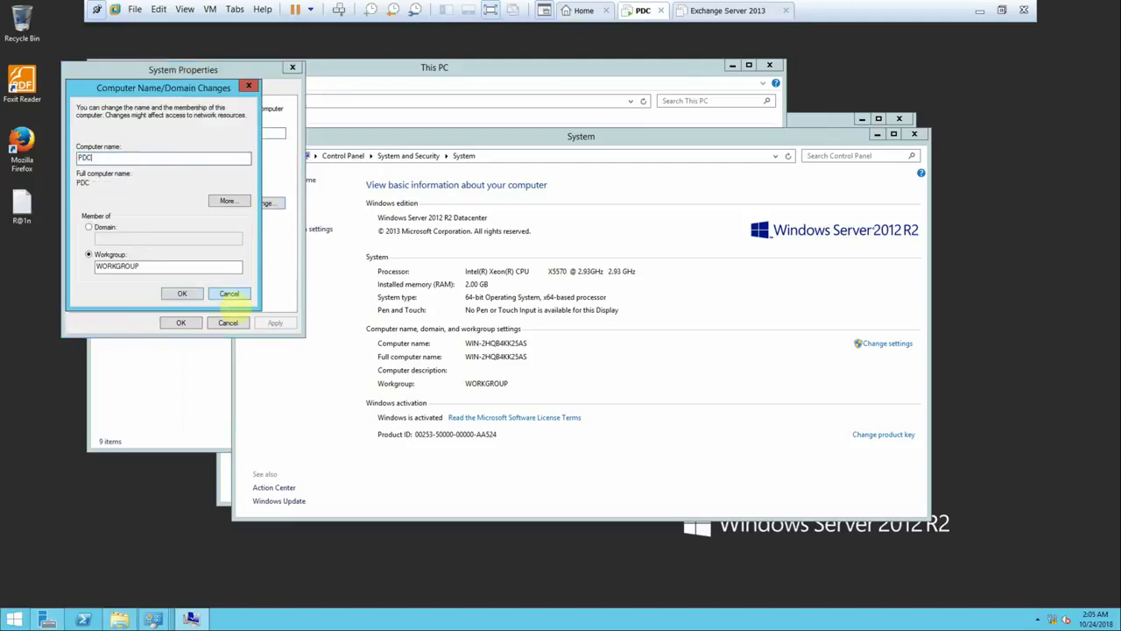
type("C")
left_click(185, 293)
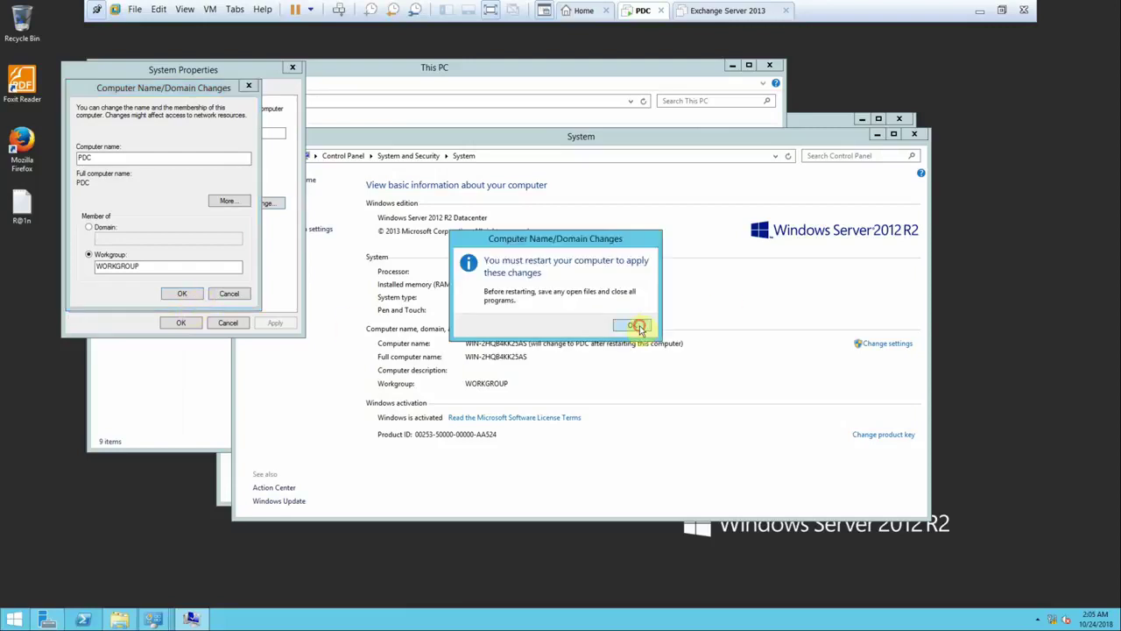
left_click(639, 325)
left_click(180, 322)
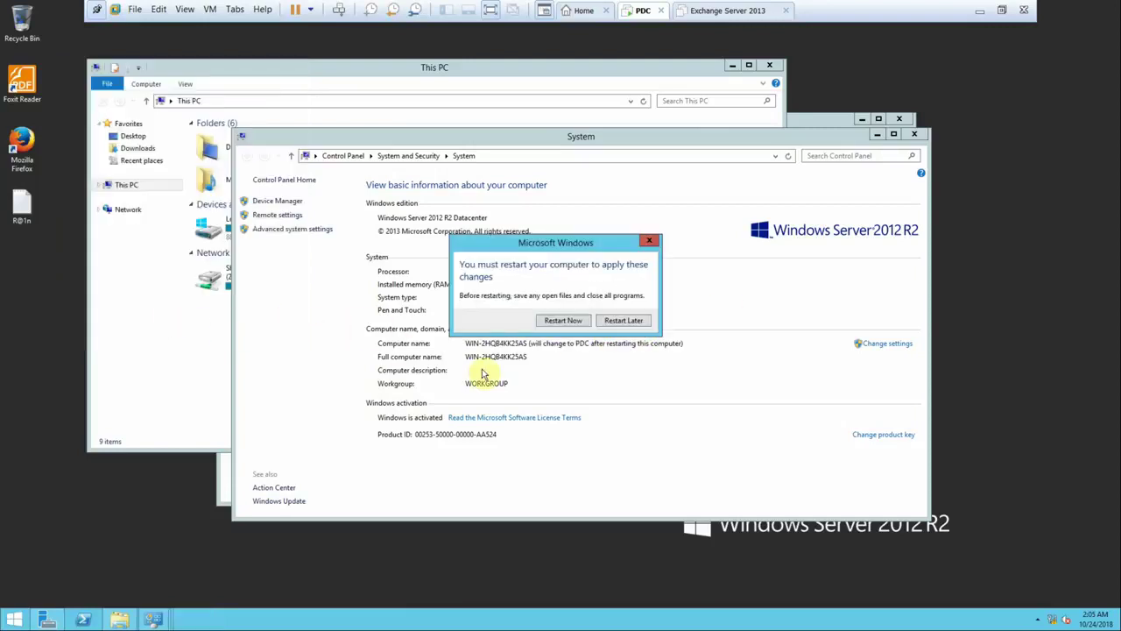
left_click(564, 321)
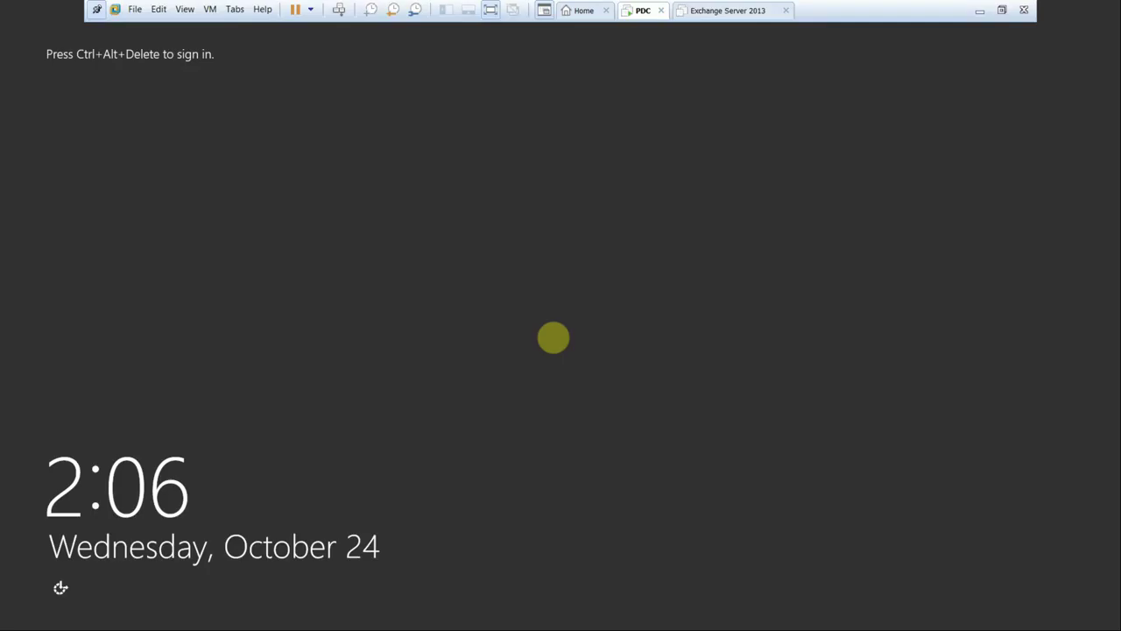
- Sign in as Administrator with the account password, refresh the desktop, and launch Server Manager
left_click(339, 9)
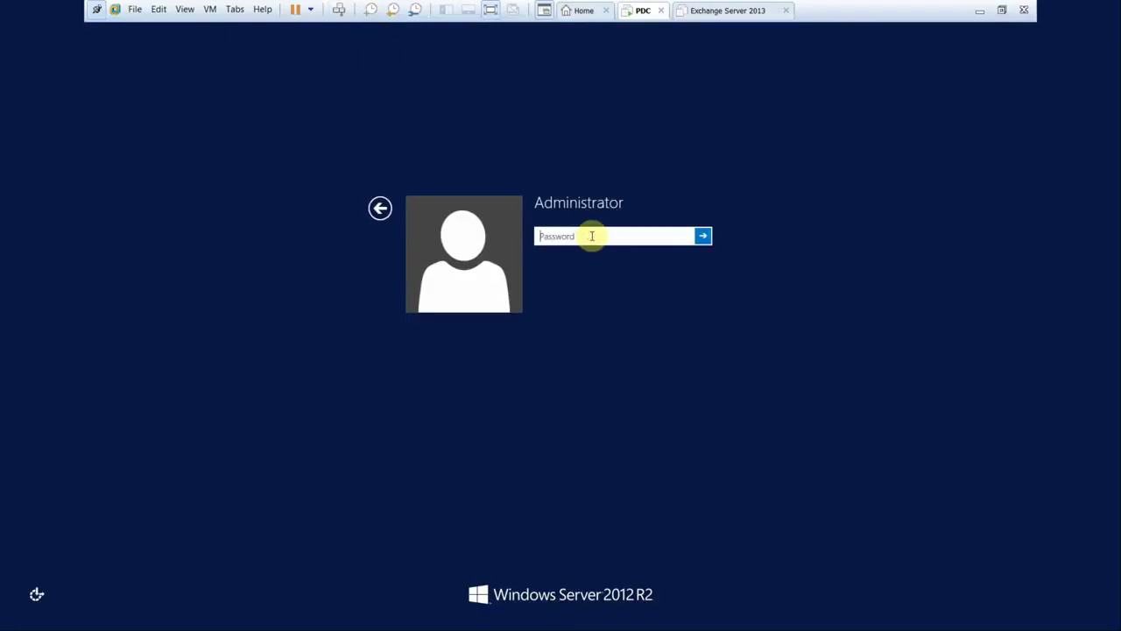
type("P@ssw0rd")
key("Return")
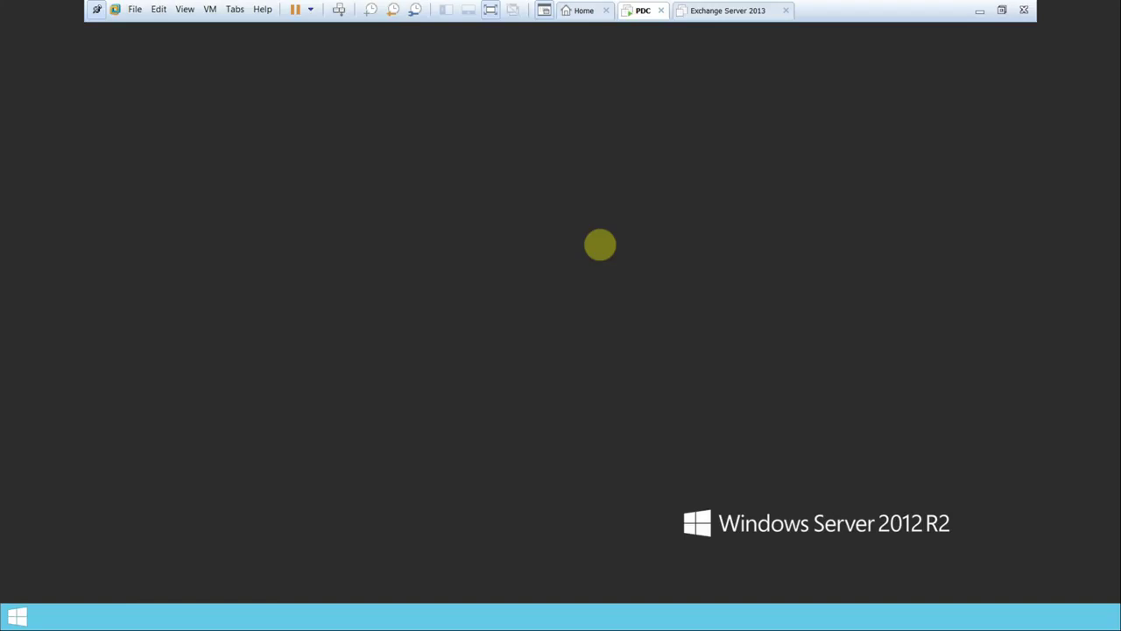
right_click(500, 274)
left_click(536, 307)
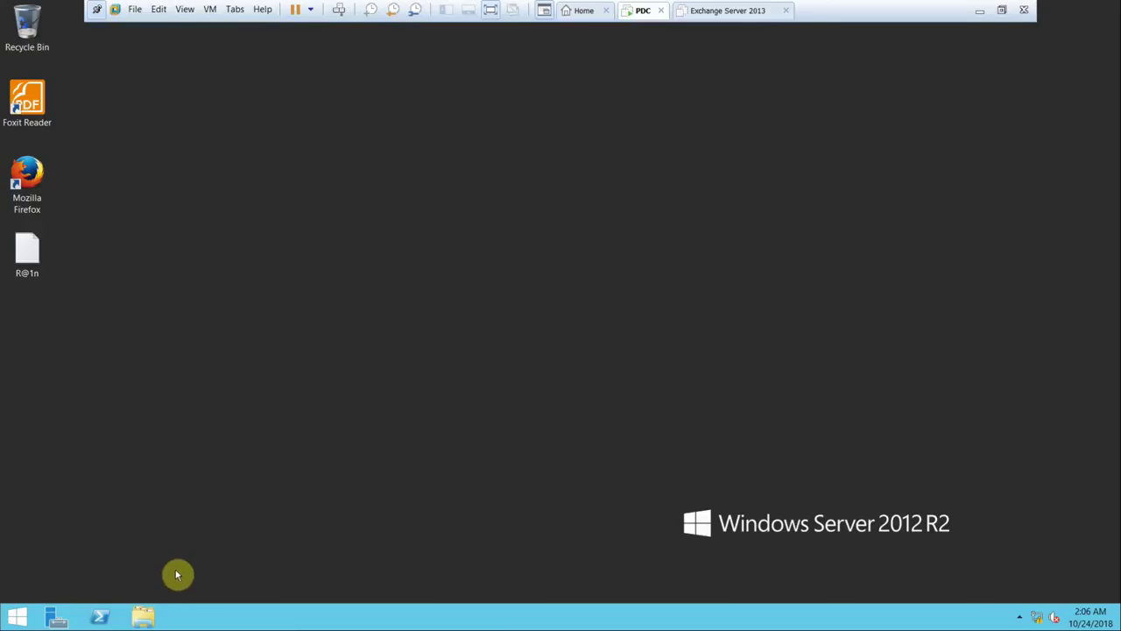
left_click(53, 620)
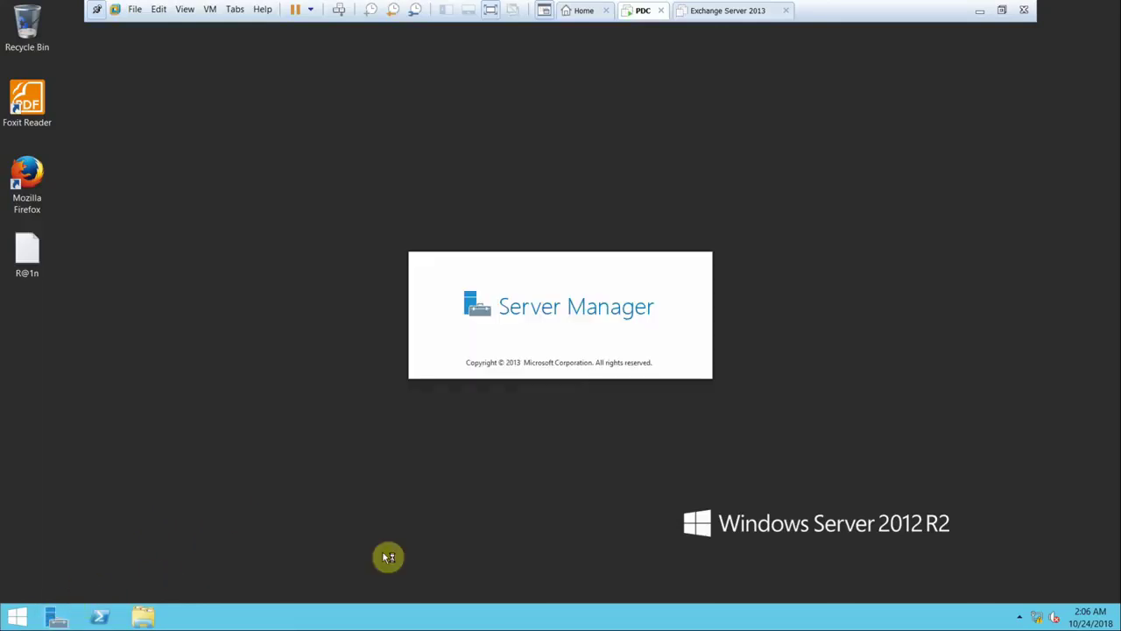
- Set the time zone to (UTC+02:00) Cairo, then start the Add Roles and Features wizard
left_click(1095, 607)
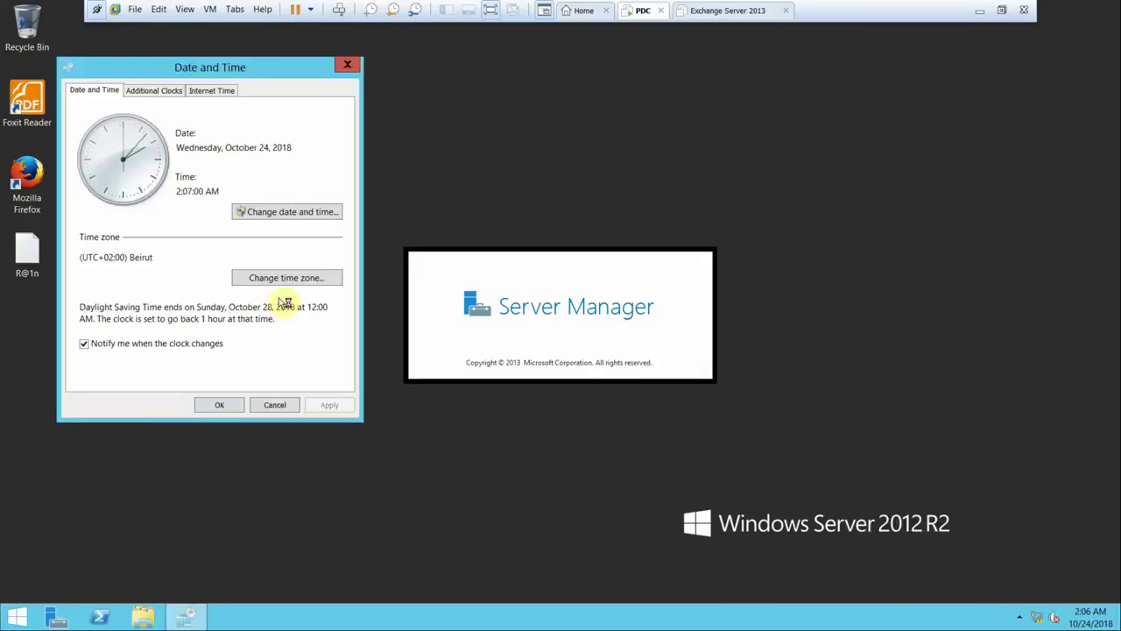
left_click(264, 279)
left_click(220, 155)
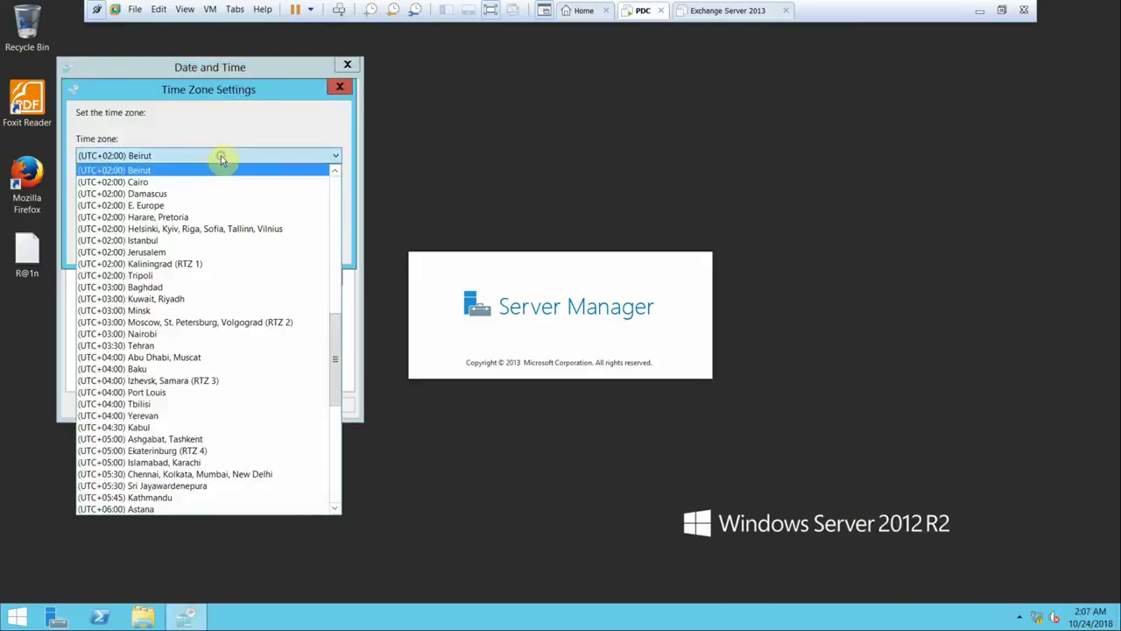
left_click(196, 181)
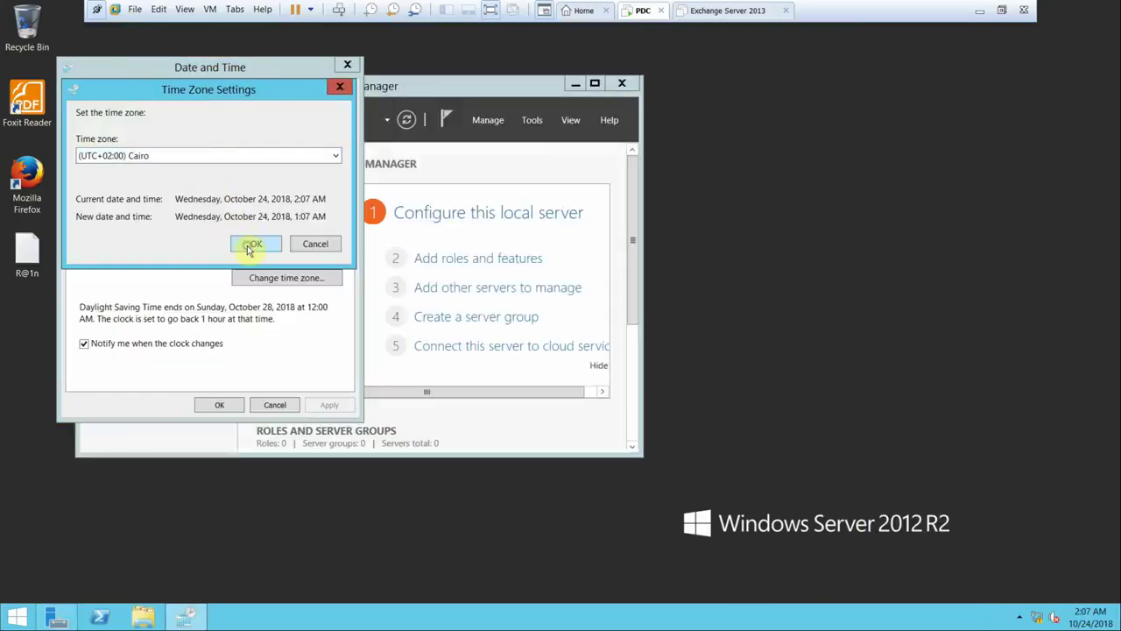
left_click(250, 243)
left_click(220, 407)
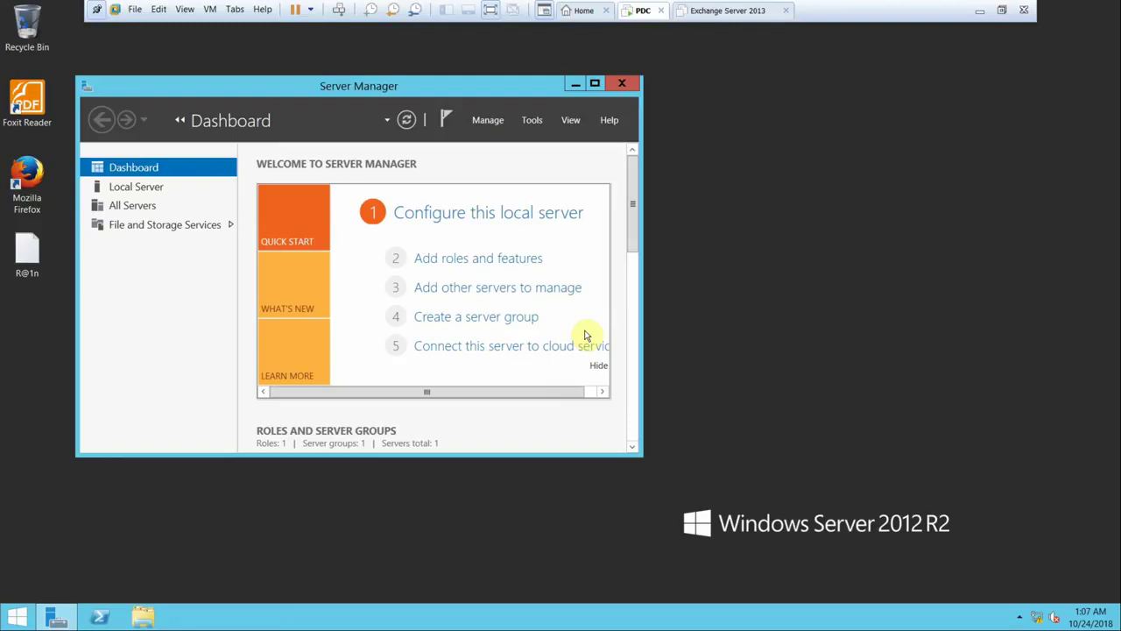
left_click(512, 257)
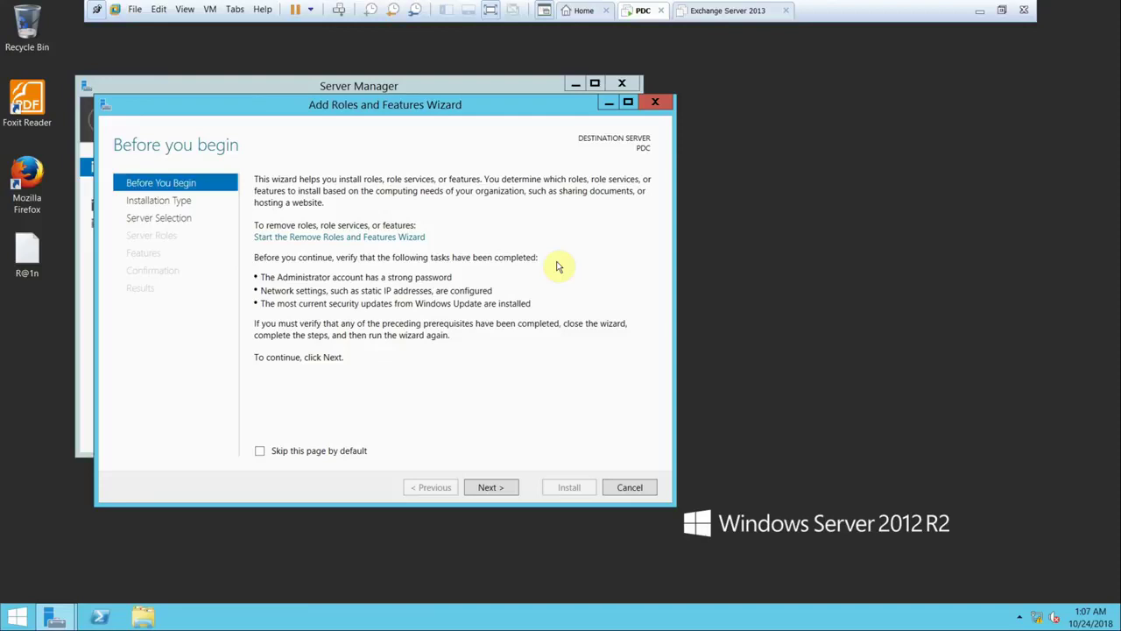
- Install the Active Directory Domain Services role with its required features on PDC
left_click(493, 486)
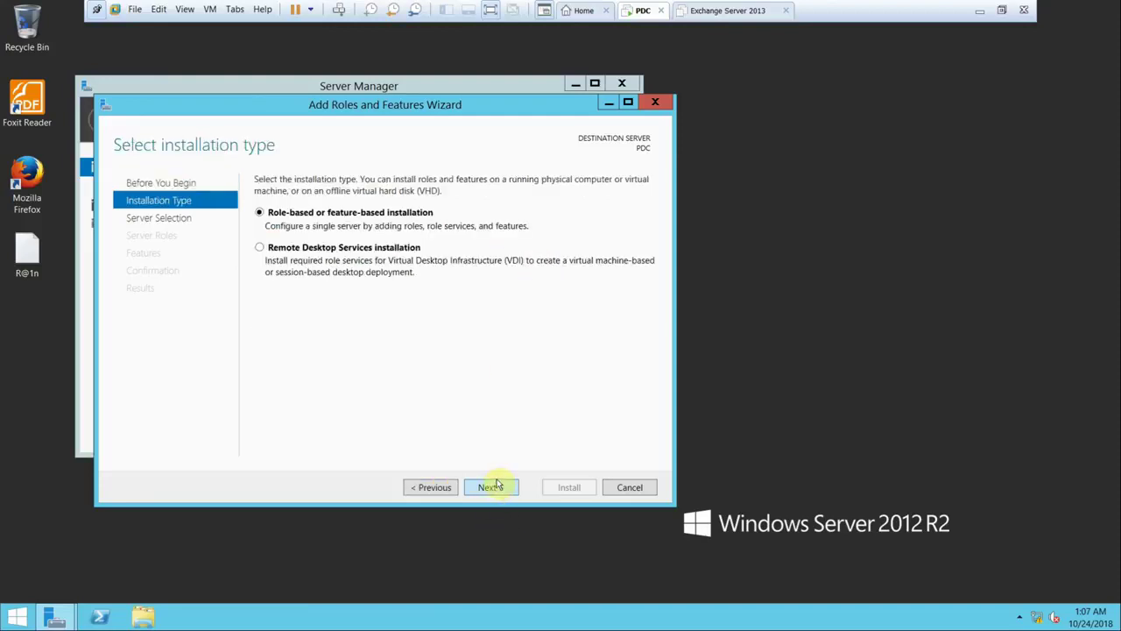
left_click(488, 487)
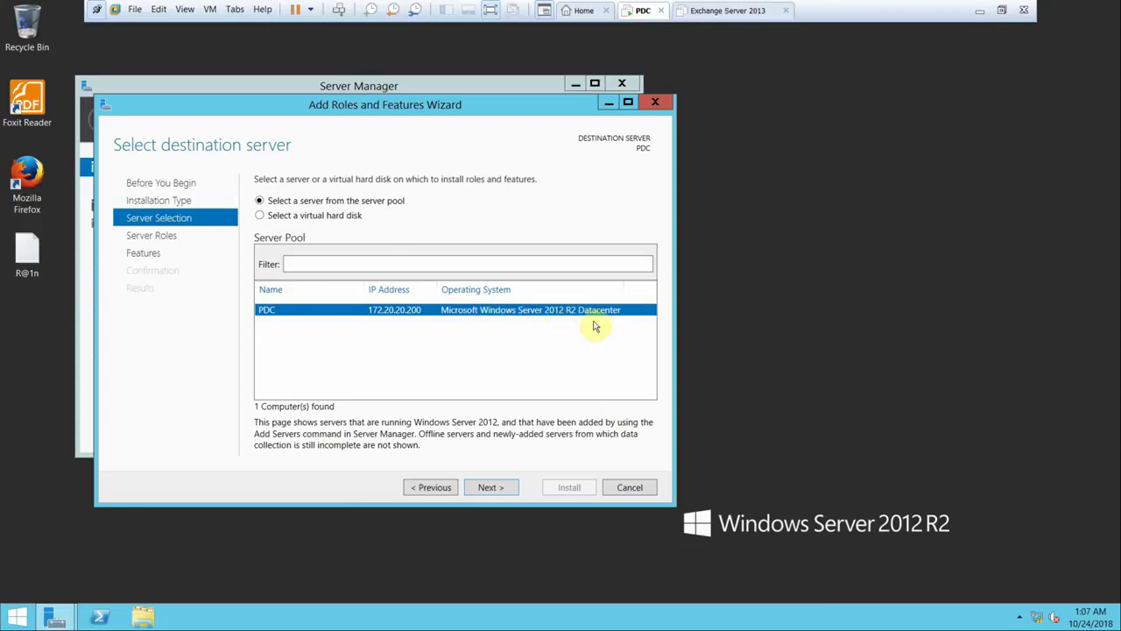
left_click(493, 487)
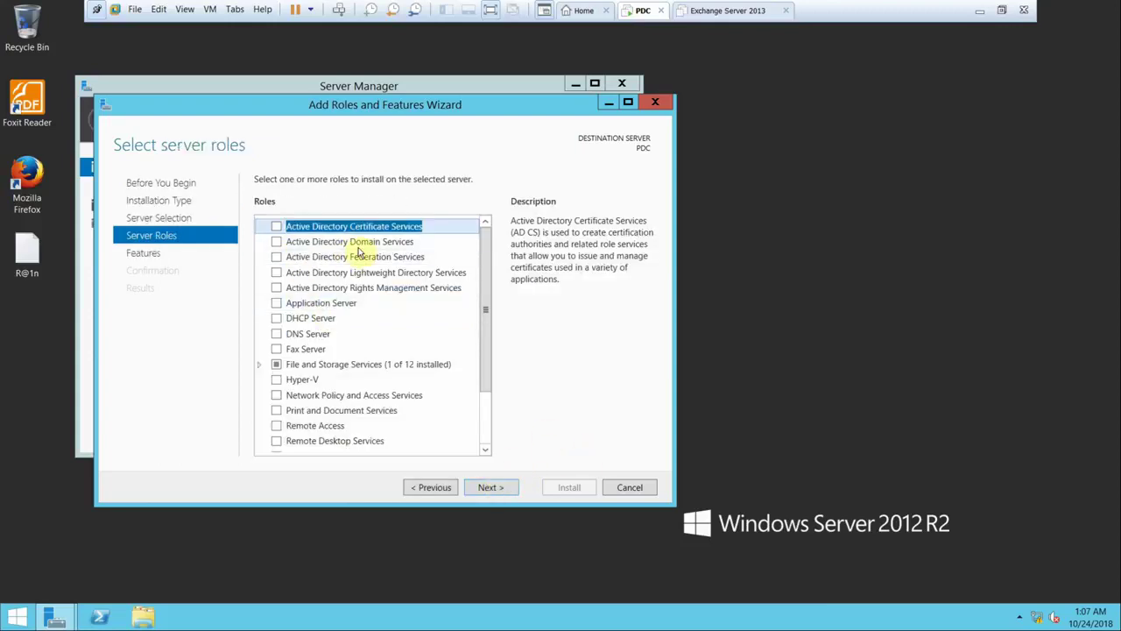
left_click(276, 243)
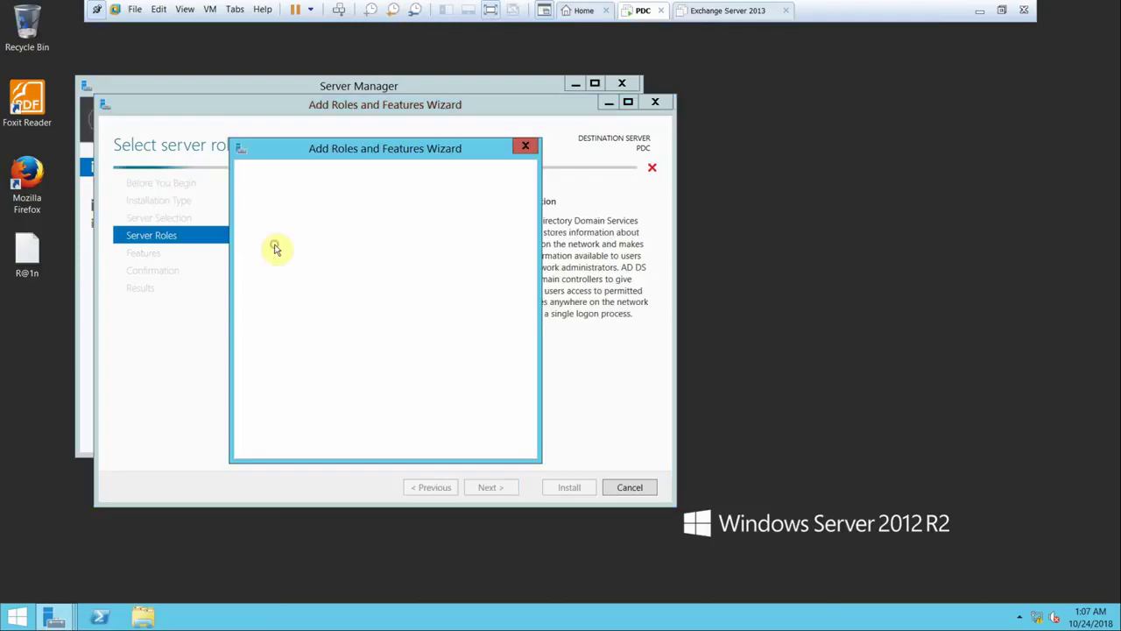
left_click(430, 429)
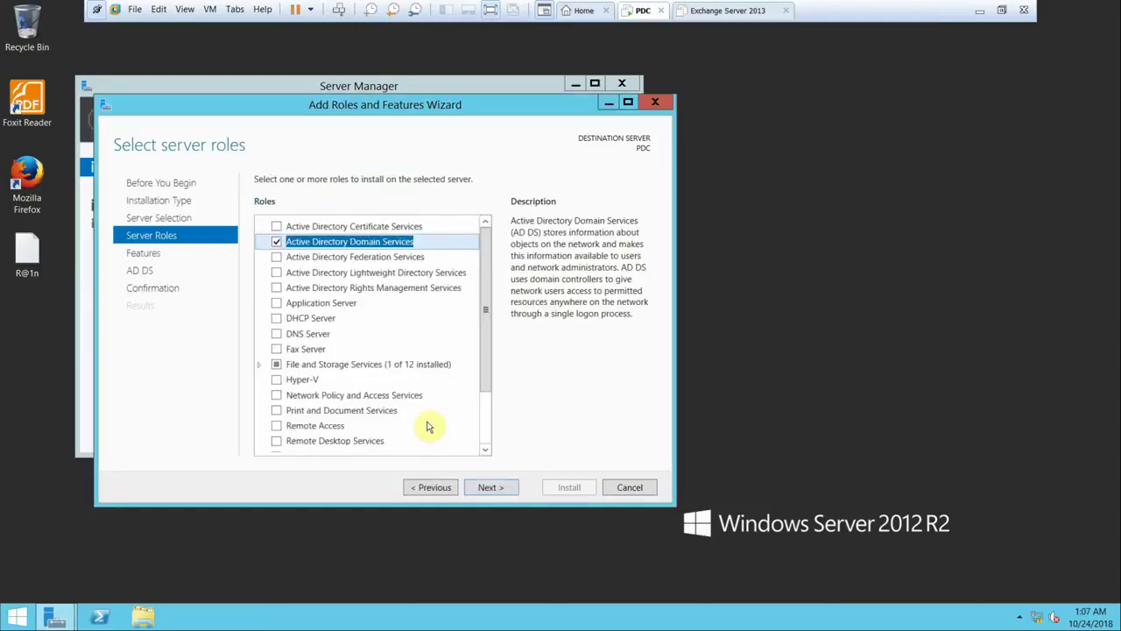
left_click(489, 489)
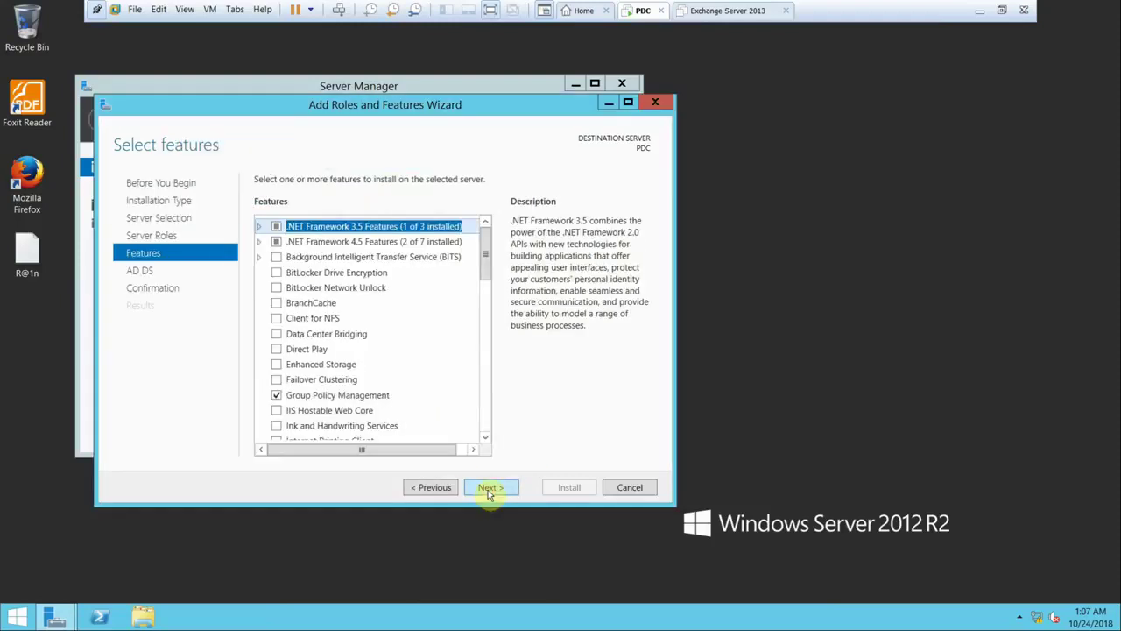
left_click(489, 490)
left_click(489, 489)
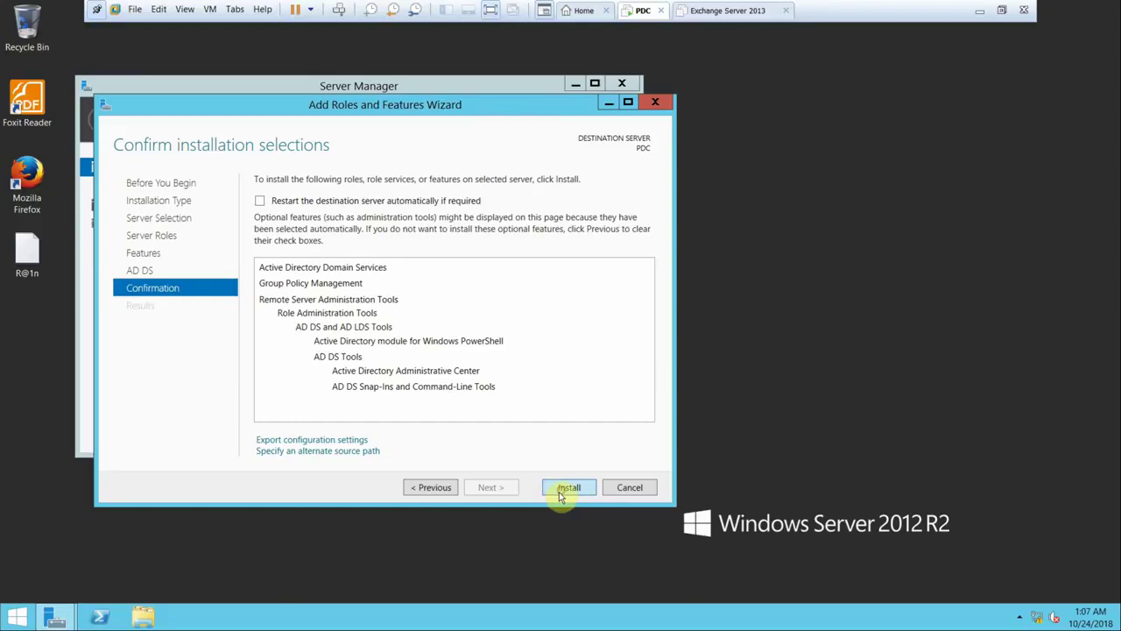
left_click(565, 488)
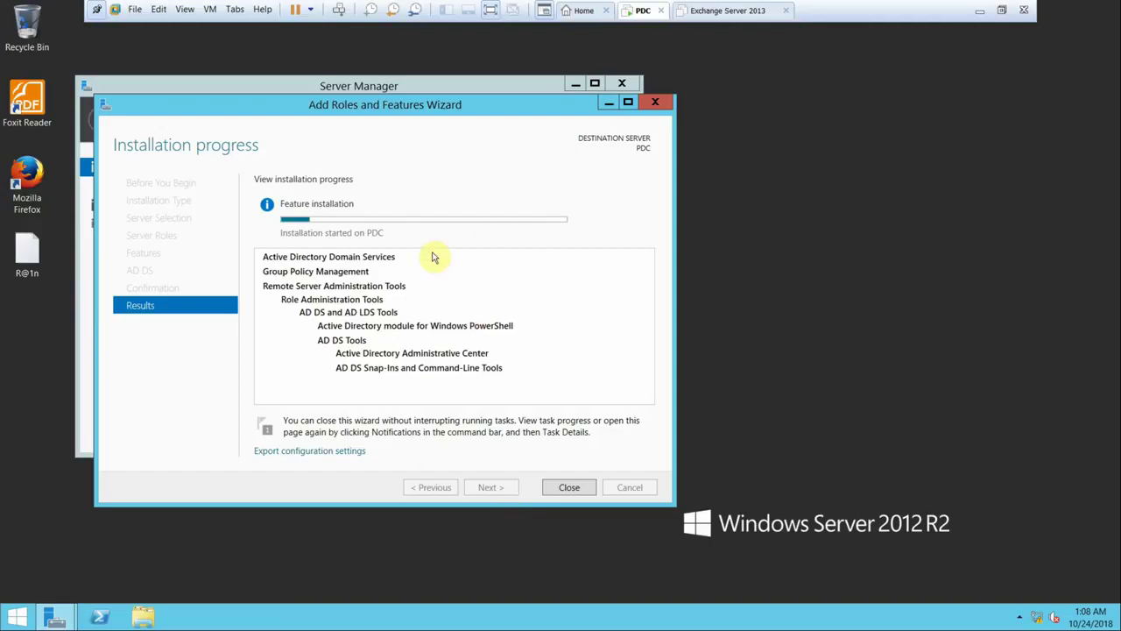
left_click(726, 10)
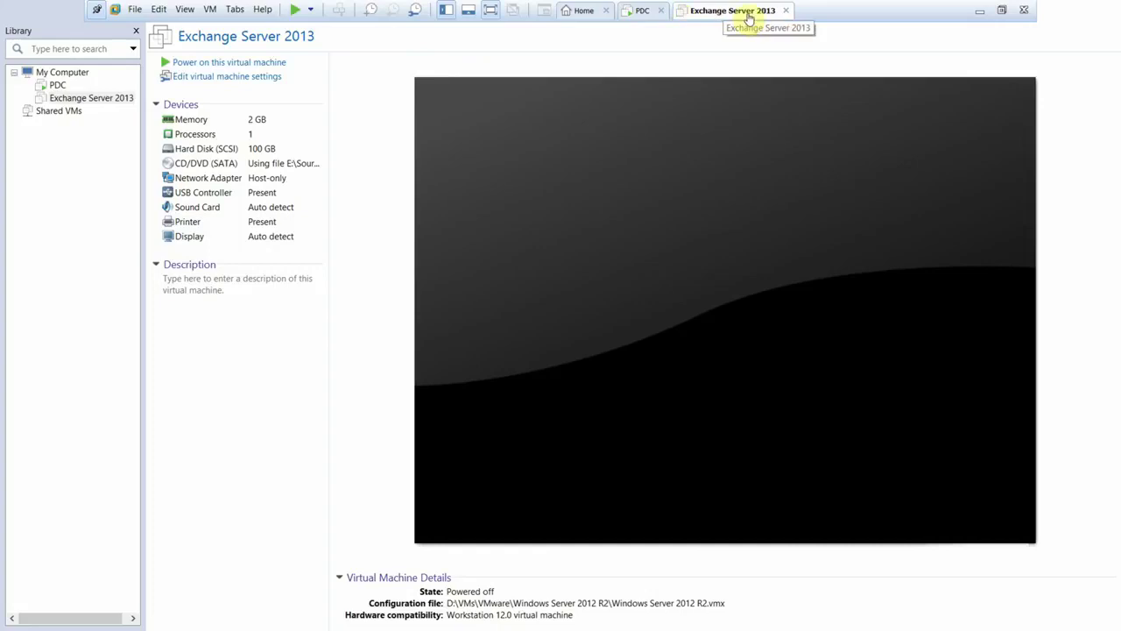
- Give the Exchange Server 2013 VM 8 GB memory and 2 processors with 2 cores each
left_click(254, 119)
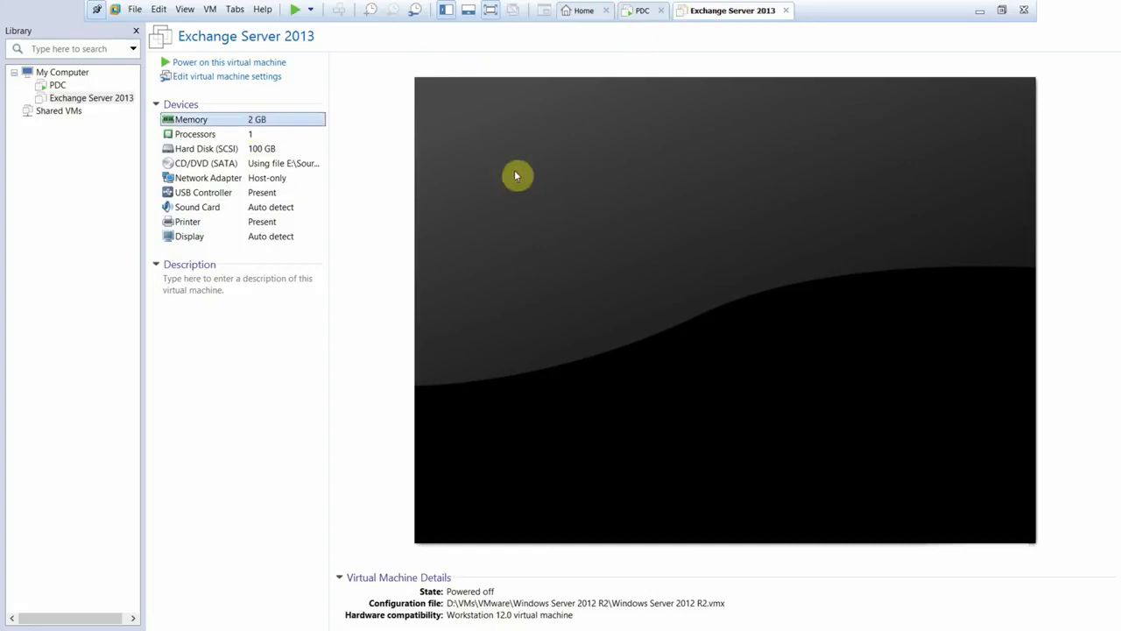
left_click_drag(624, 277, 613, 252)
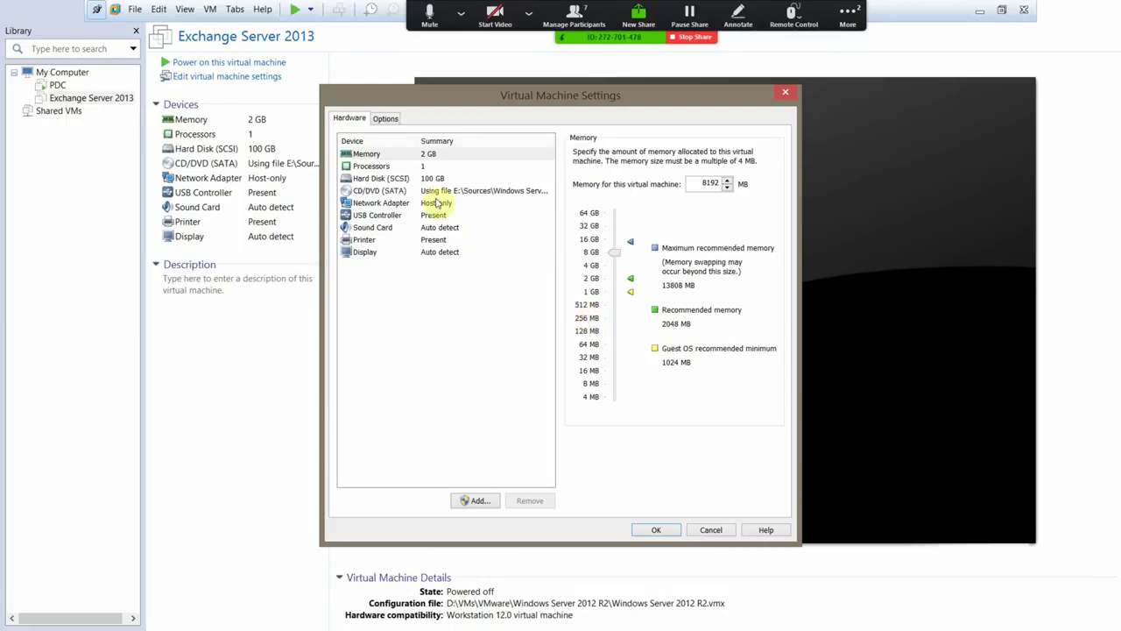
left_click(412, 167)
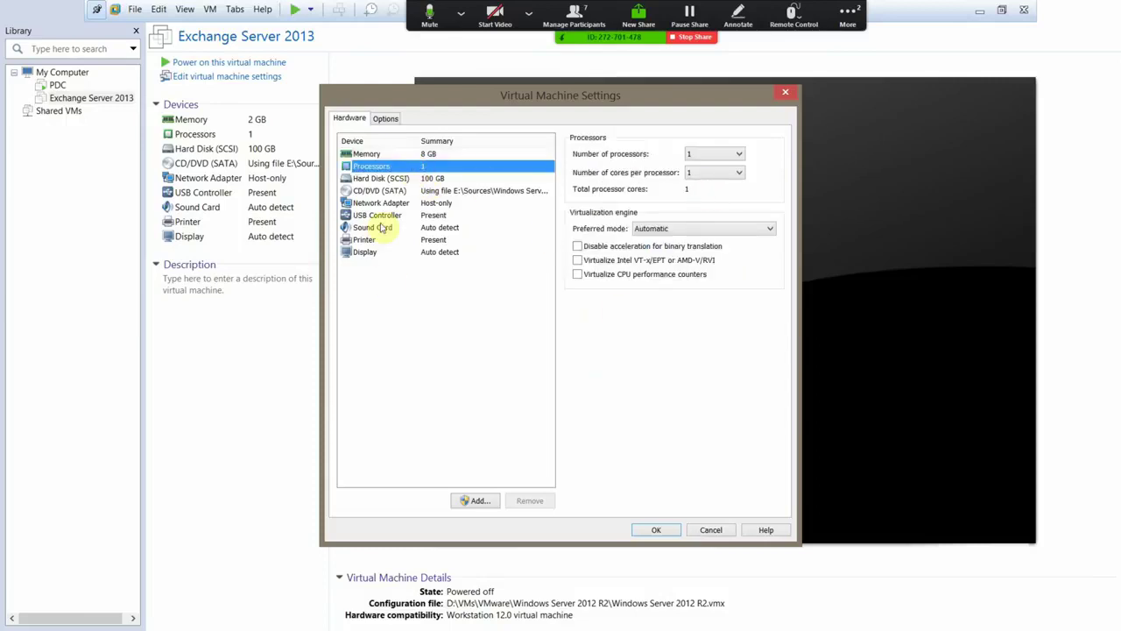
left_click(696, 153)
left_click(695, 176)
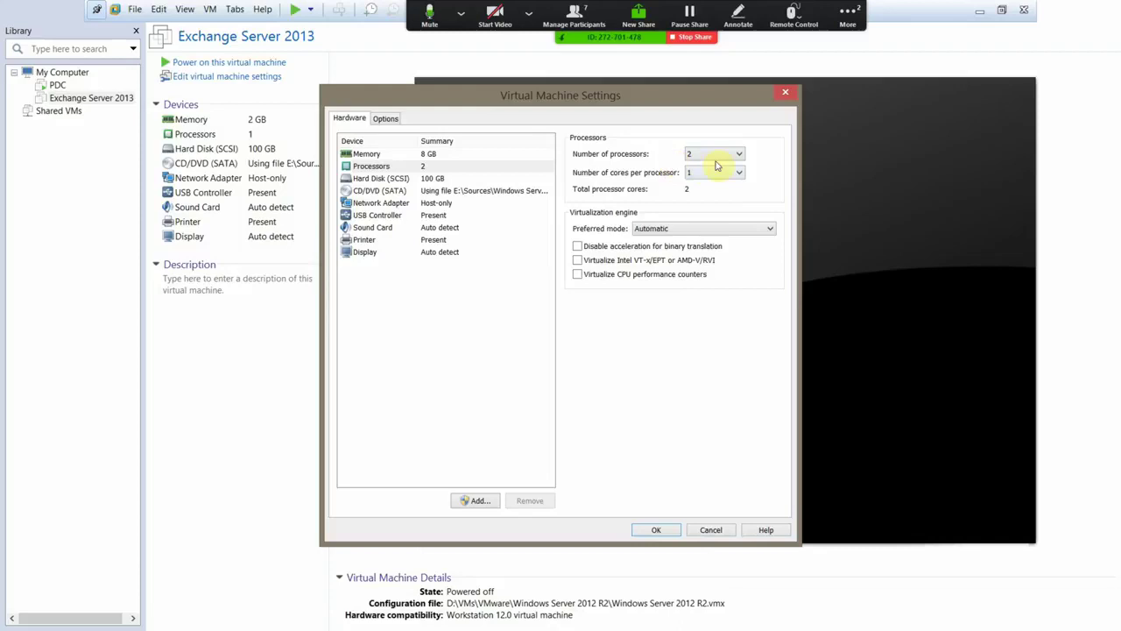
left_click(712, 173)
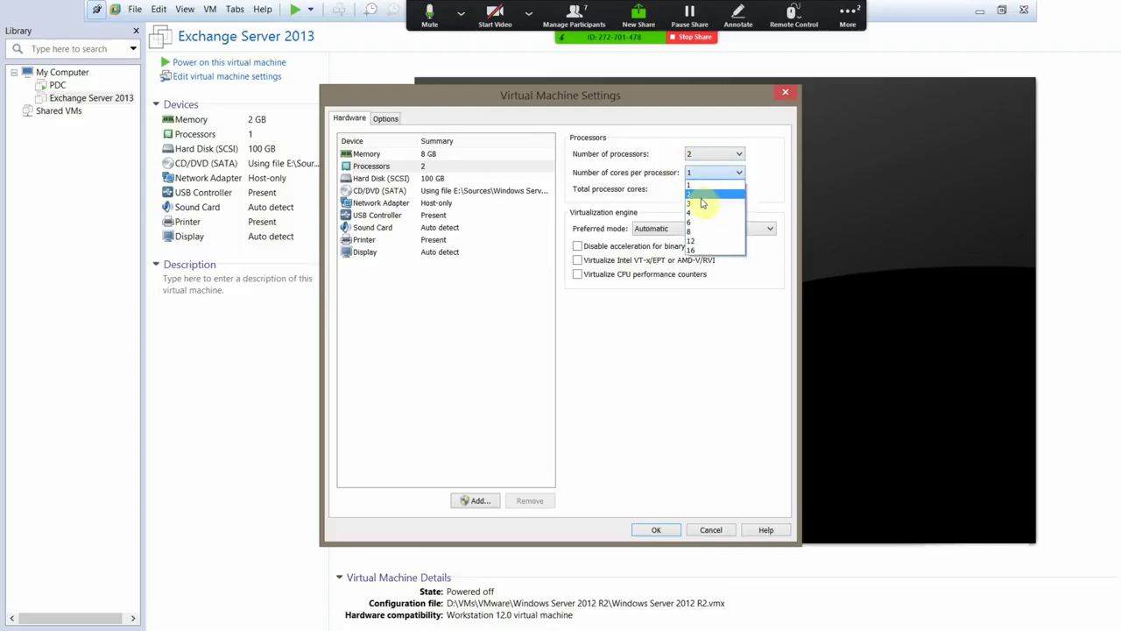
left_click(703, 194)
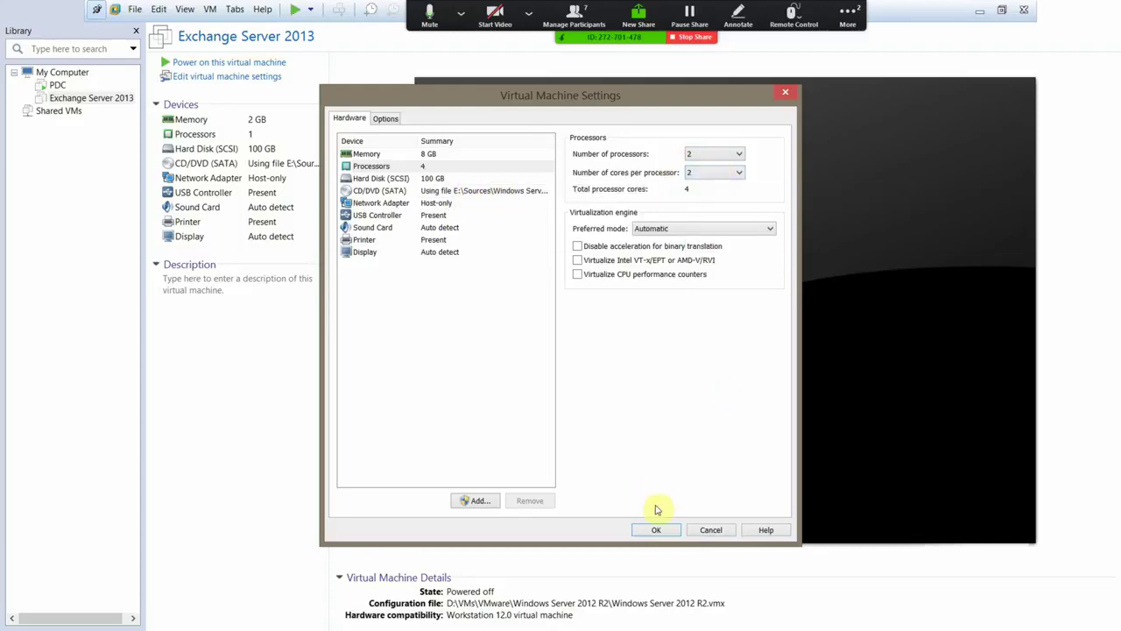
left_click(663, 530)
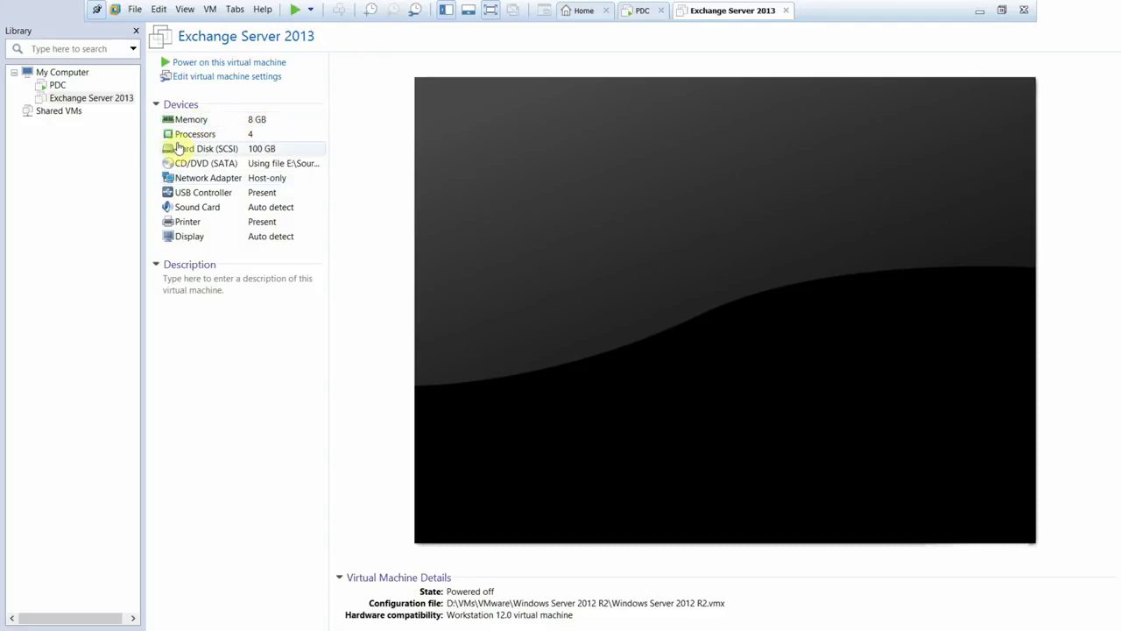
left_click(211, 135)
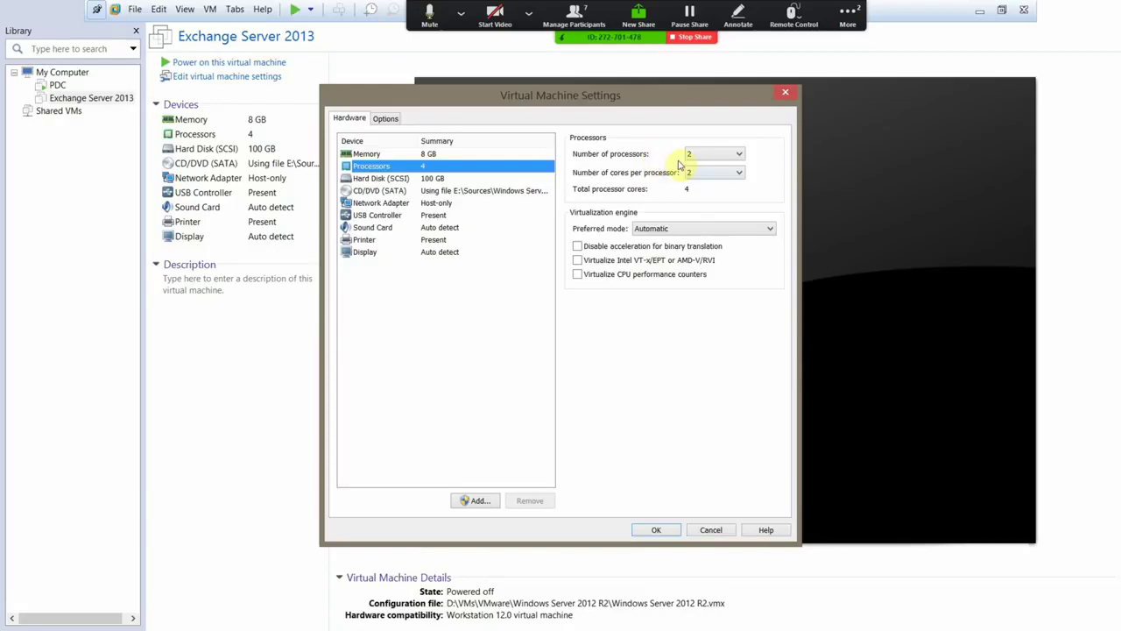
left_click(785, 92)
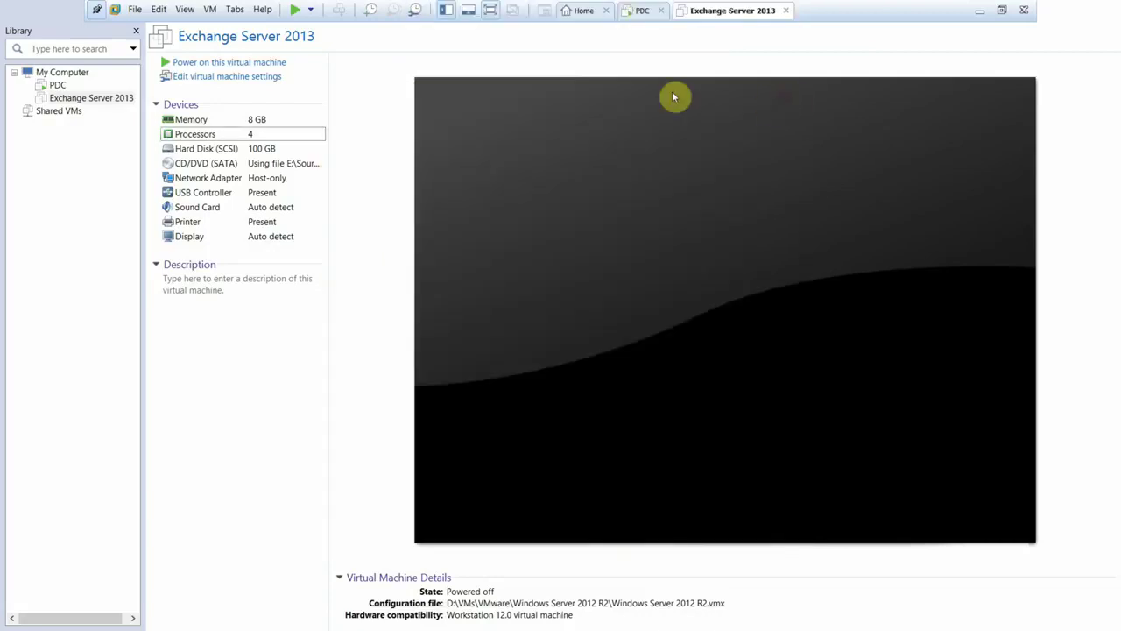
left_click(641, 14)
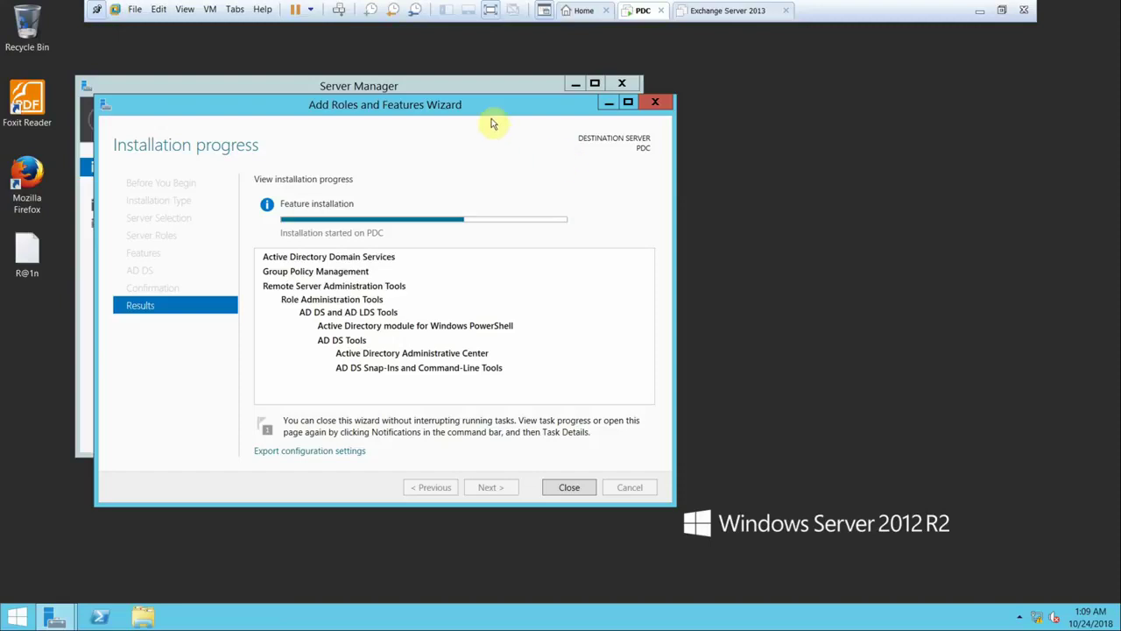
- Power on the Exchange Server 2013 VM and return to the PDC machine
left_click_drag(486, 112, 555, 86)
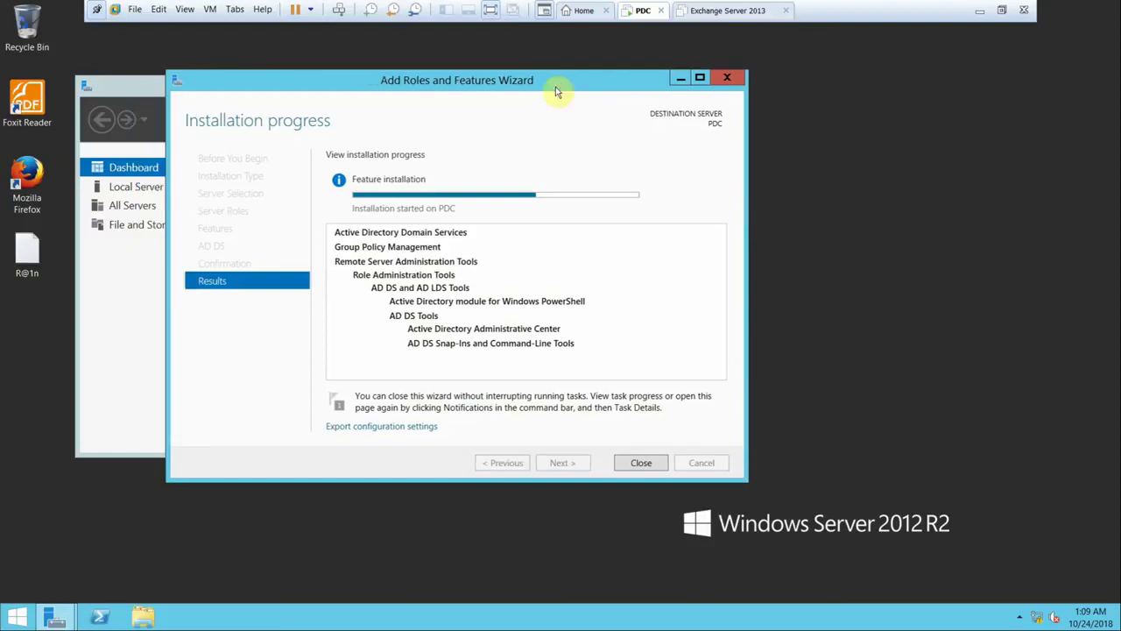
left_click(681, 10)
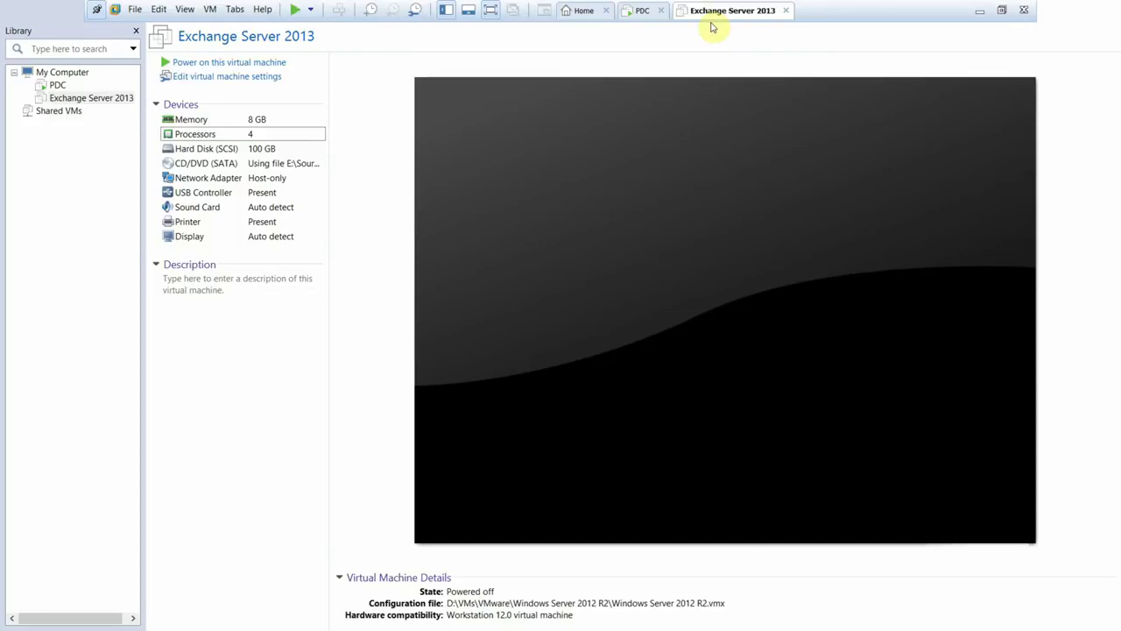
left_click(259, 64)
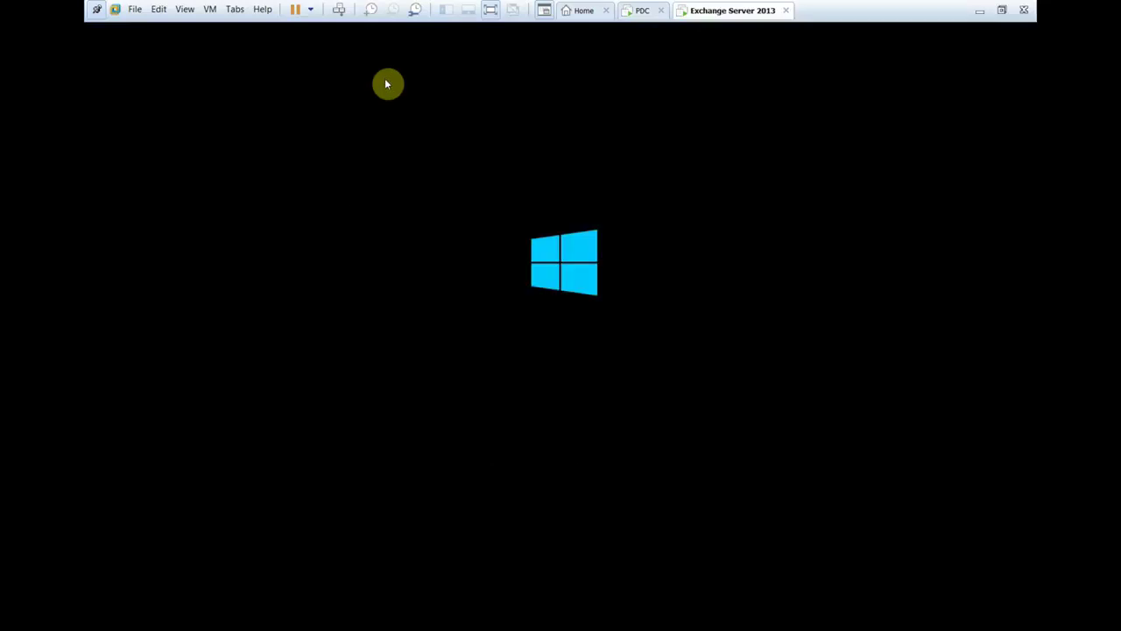
left_click(634, 13)
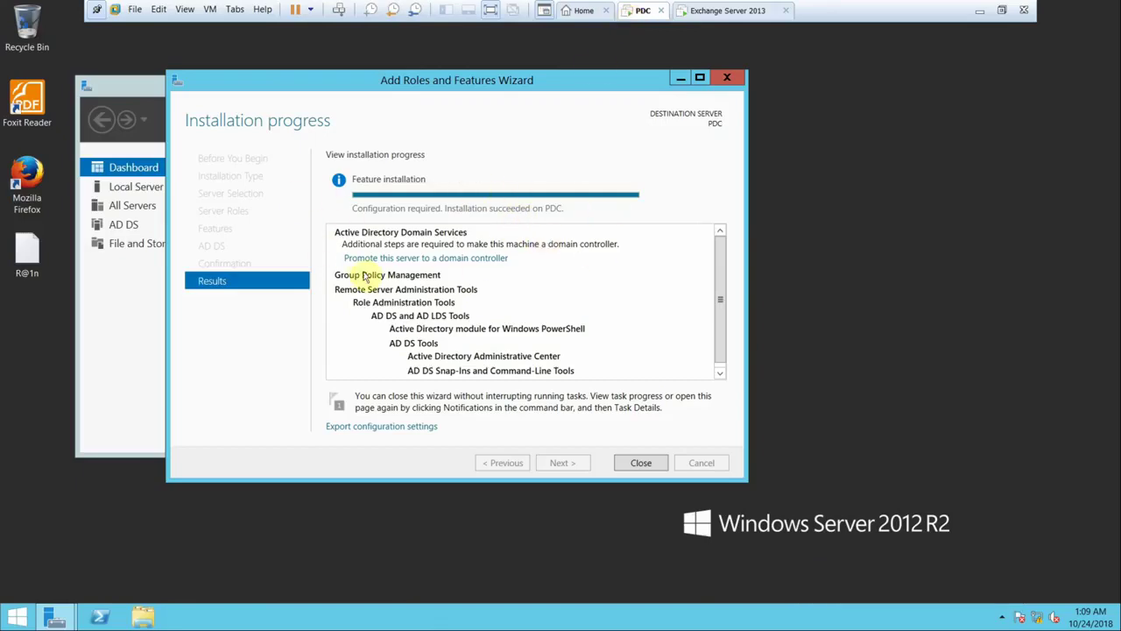
- Promote the PDC to a domain controller in a new forest with root domain ABC.com
left_click(470, 261)
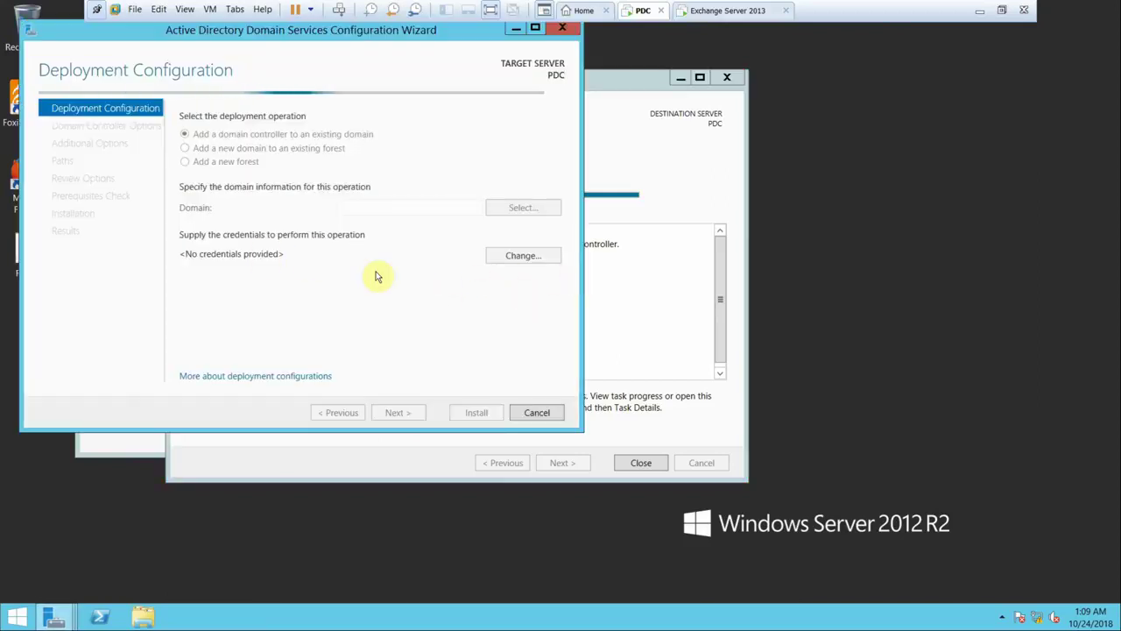
left_click_drag(176, 32, 297, 42)
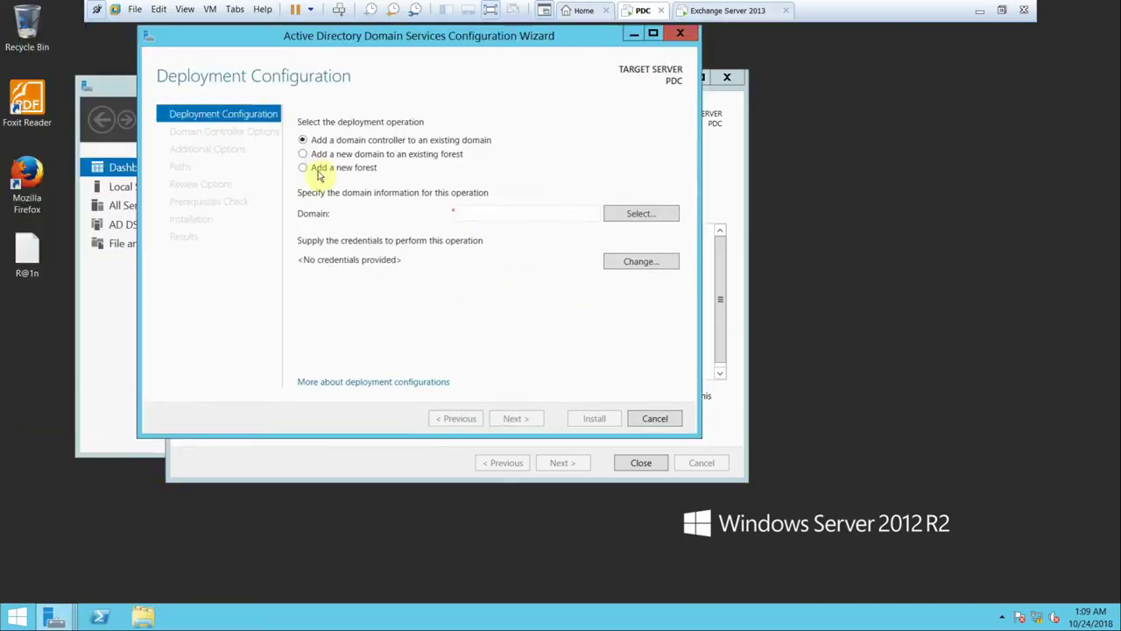
left_click(317, 168)
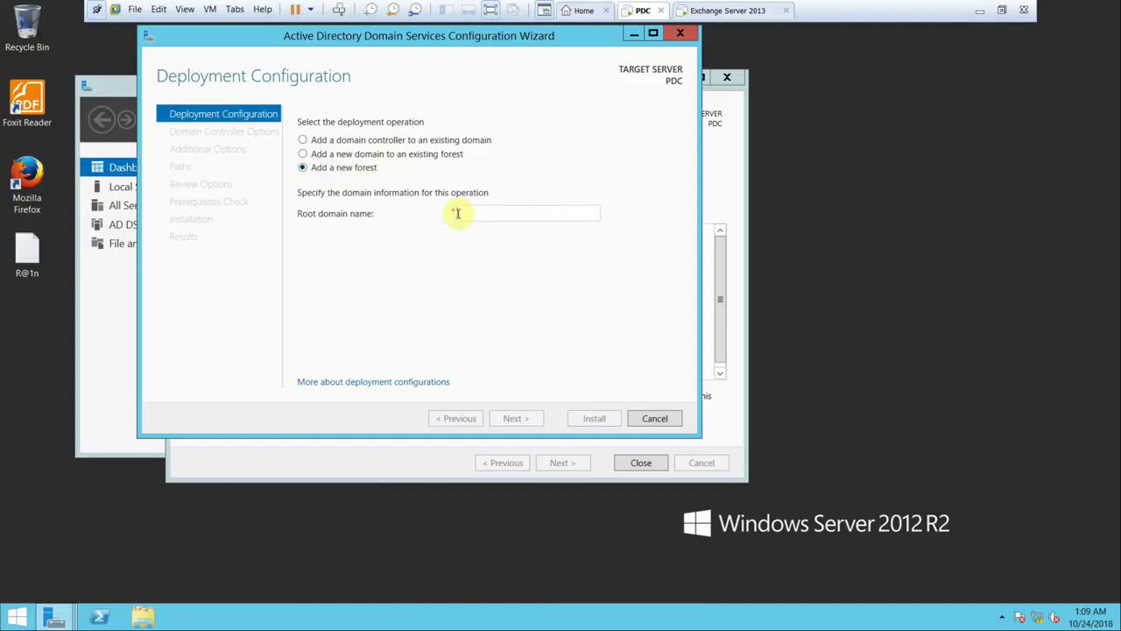
left_click(457, 214)
type("ABC.com")
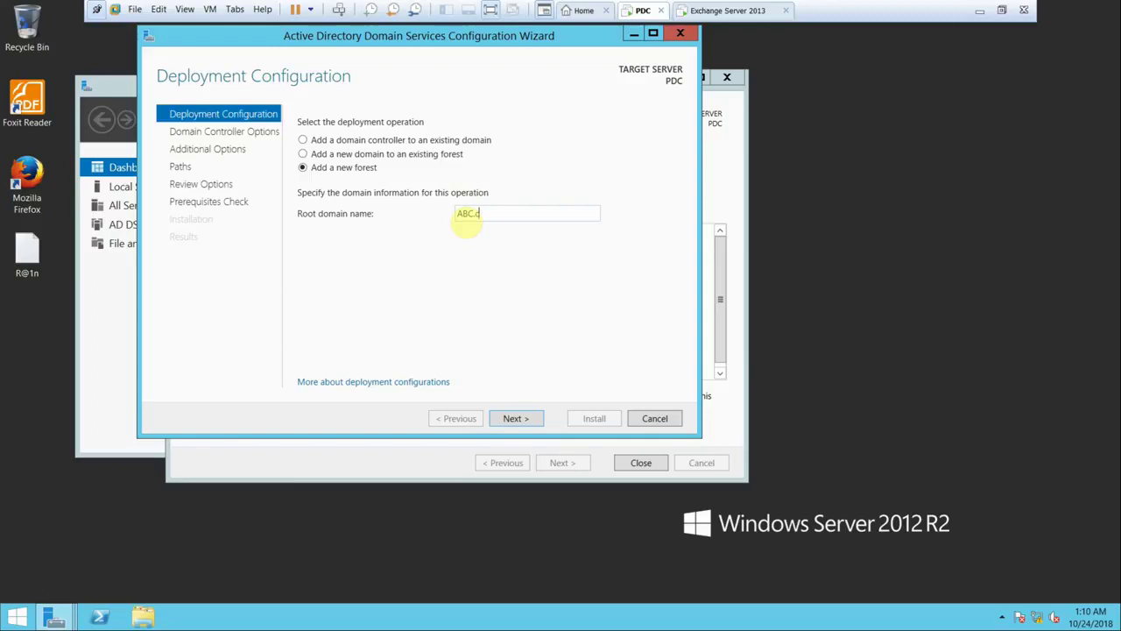
left_click(537, 418)
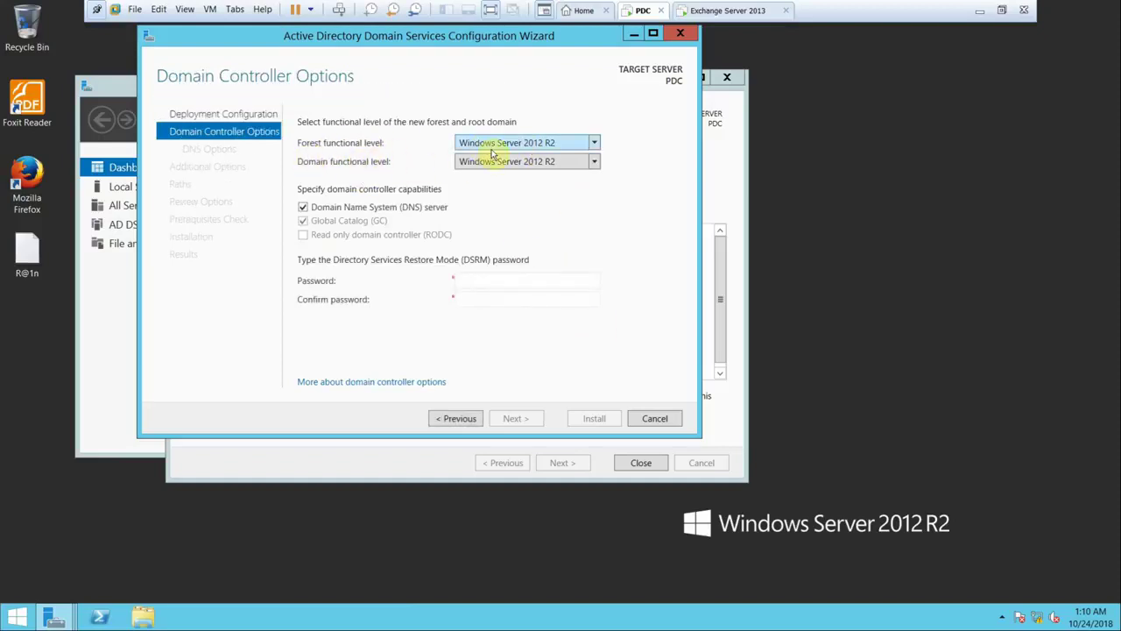
- Set forest and domain functional levels to Windows Server 2008 and enter the DSRM password
left_click(594, 142)
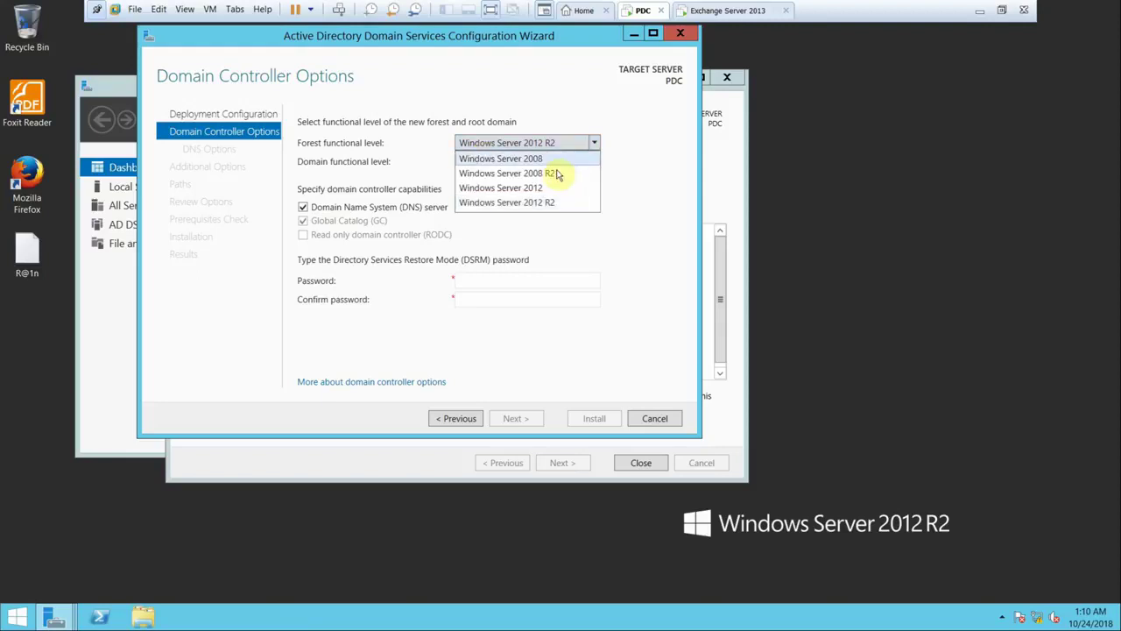
left_click(553, 158)
left_click(593, 161)
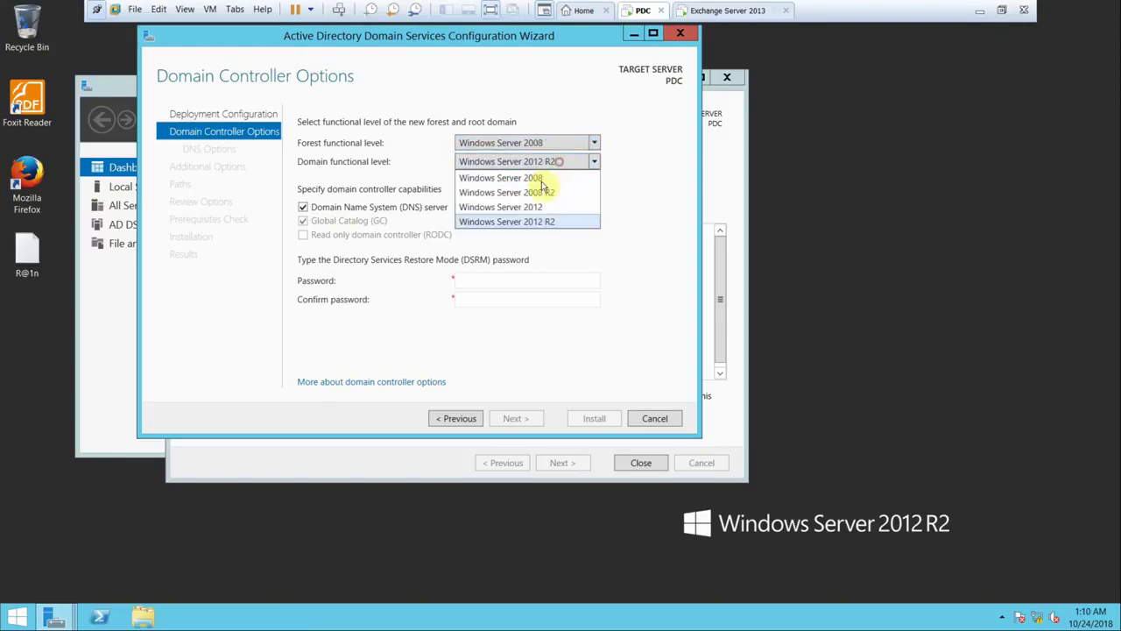
left_click(543, 179)
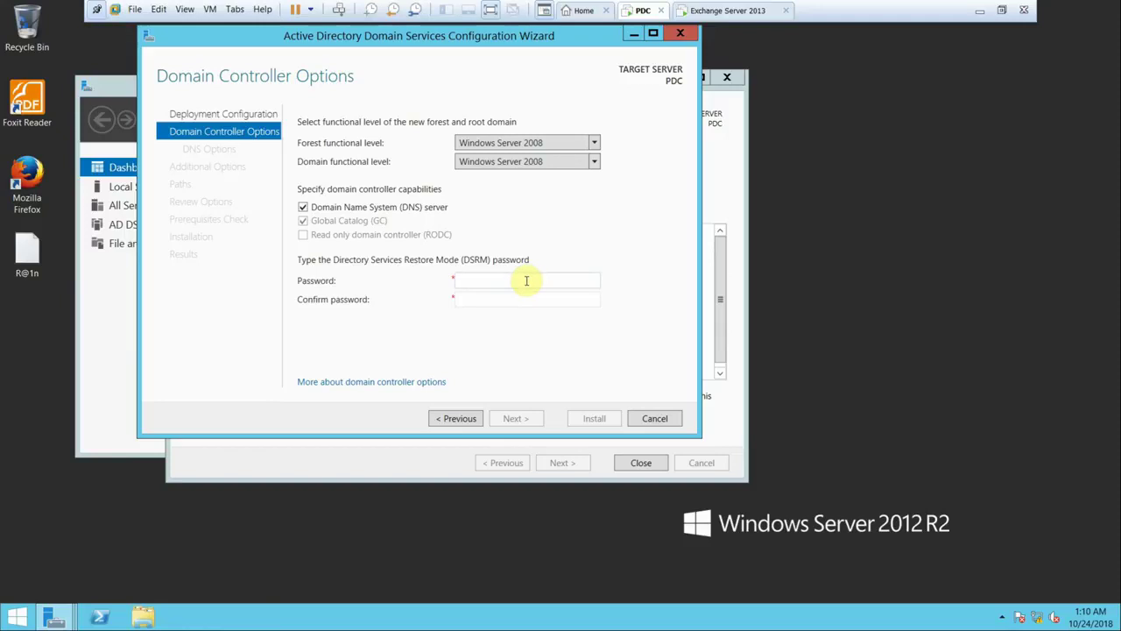
type("PP@ssw0rd")
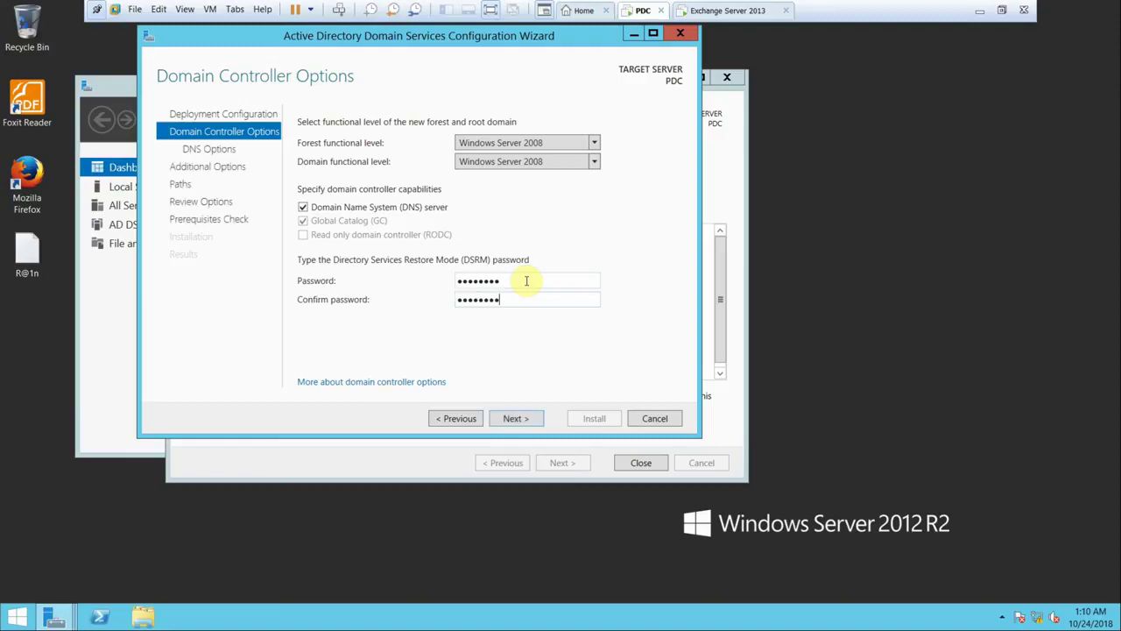
left_click(511, 421)
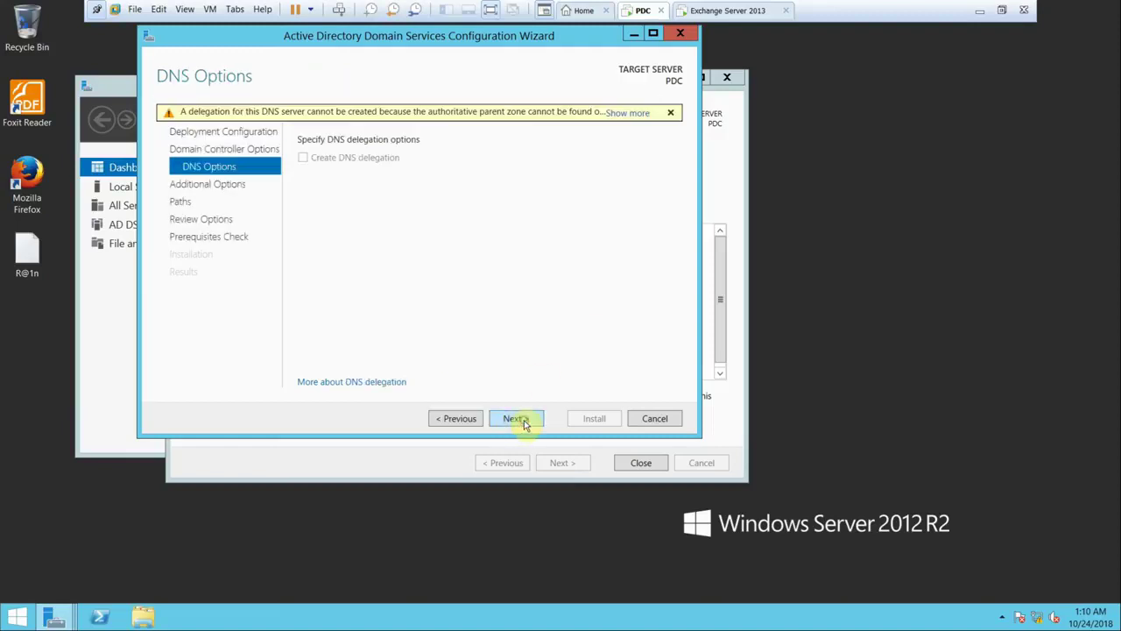
- Keep the default DNS options, NetBIOS name ABC and paths, pass the prerequisites check, and install AD DS
left_click(523, 420)
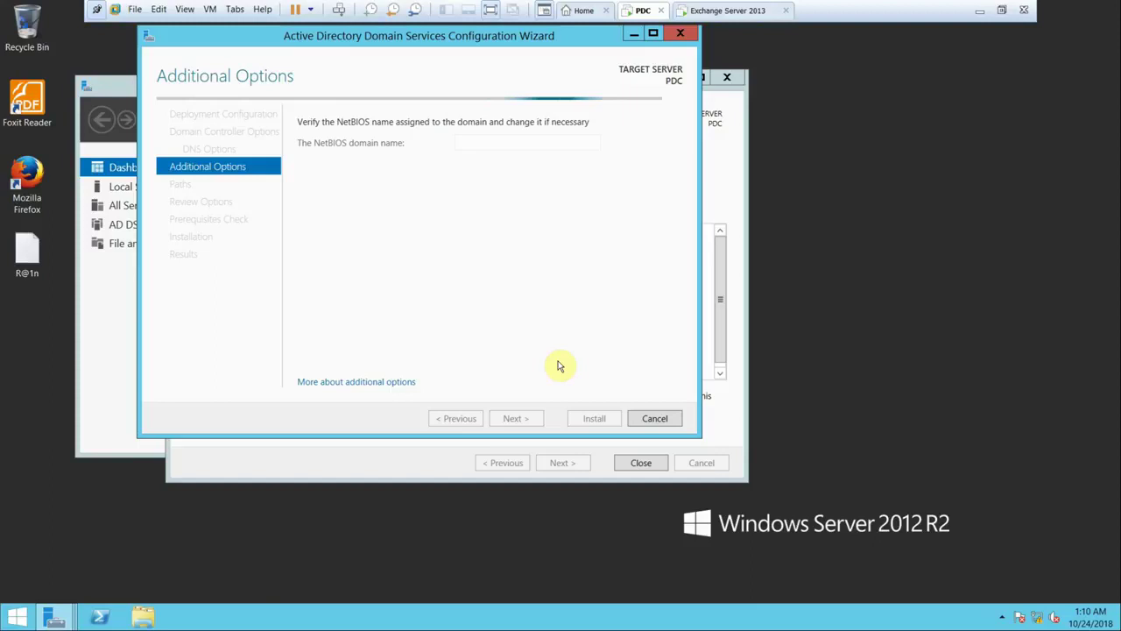
left_click(529, 417)
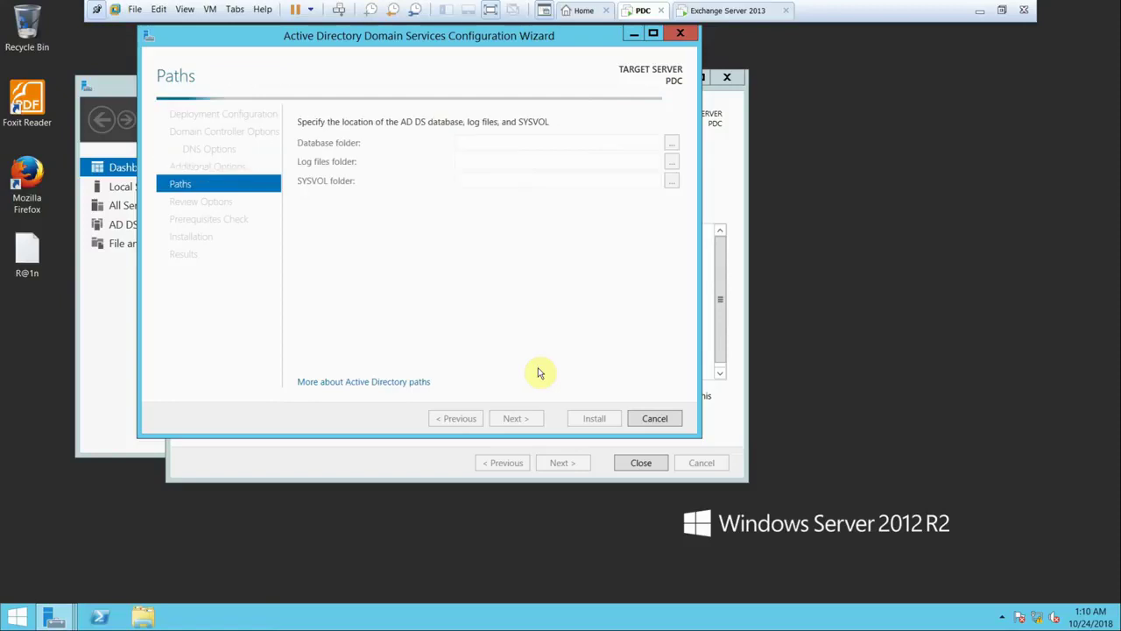
left_click(526, 418)
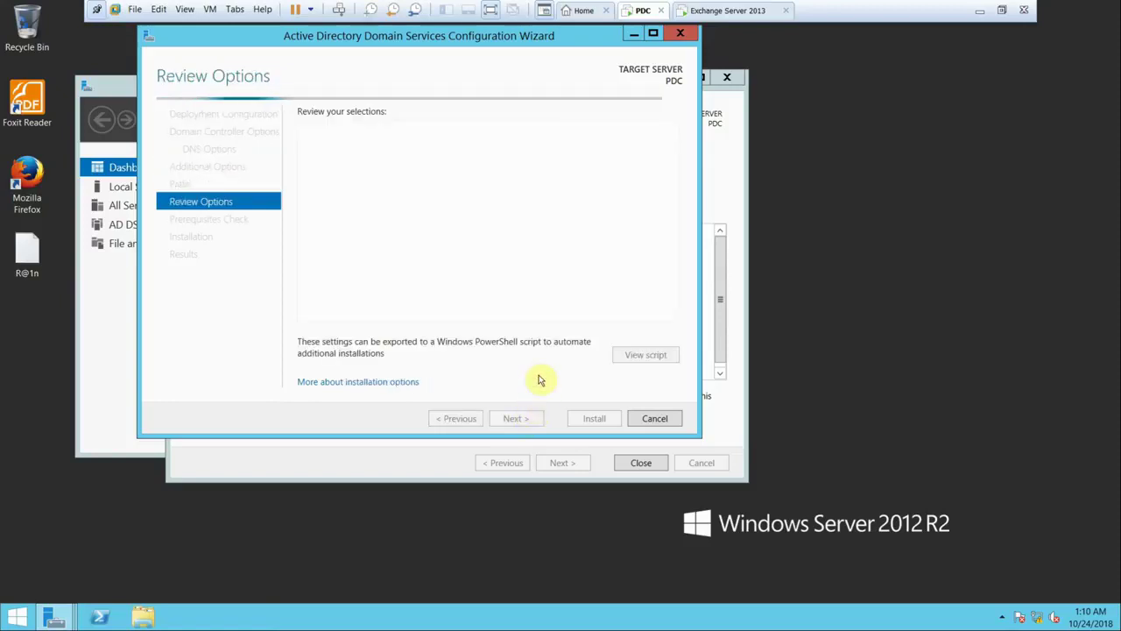
left_click(515, 418)
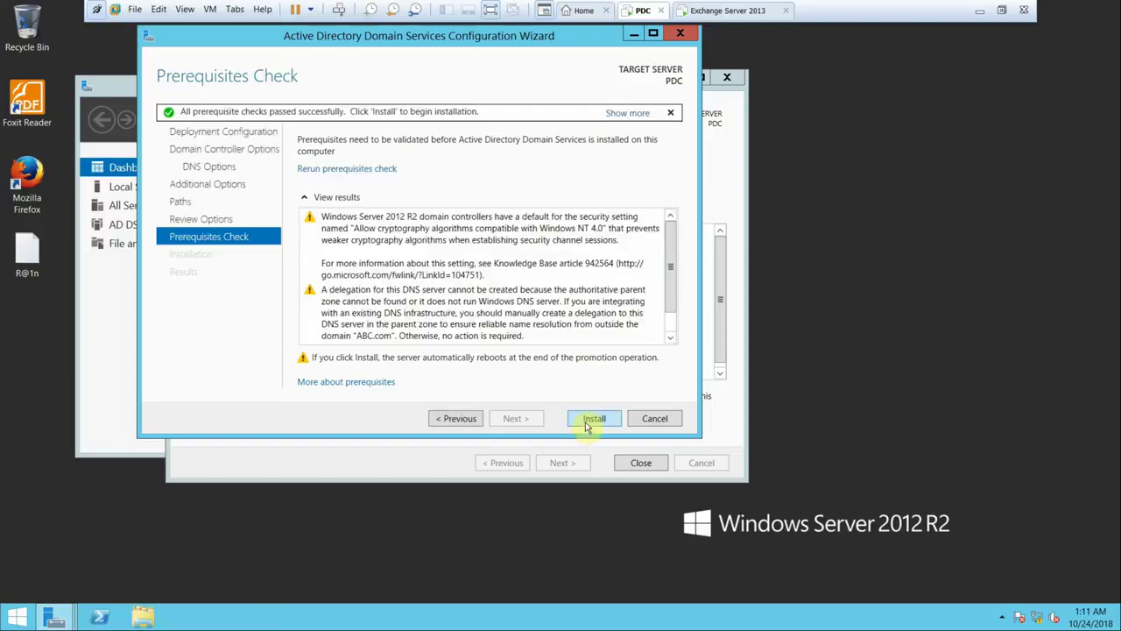
left_click(587, 425)
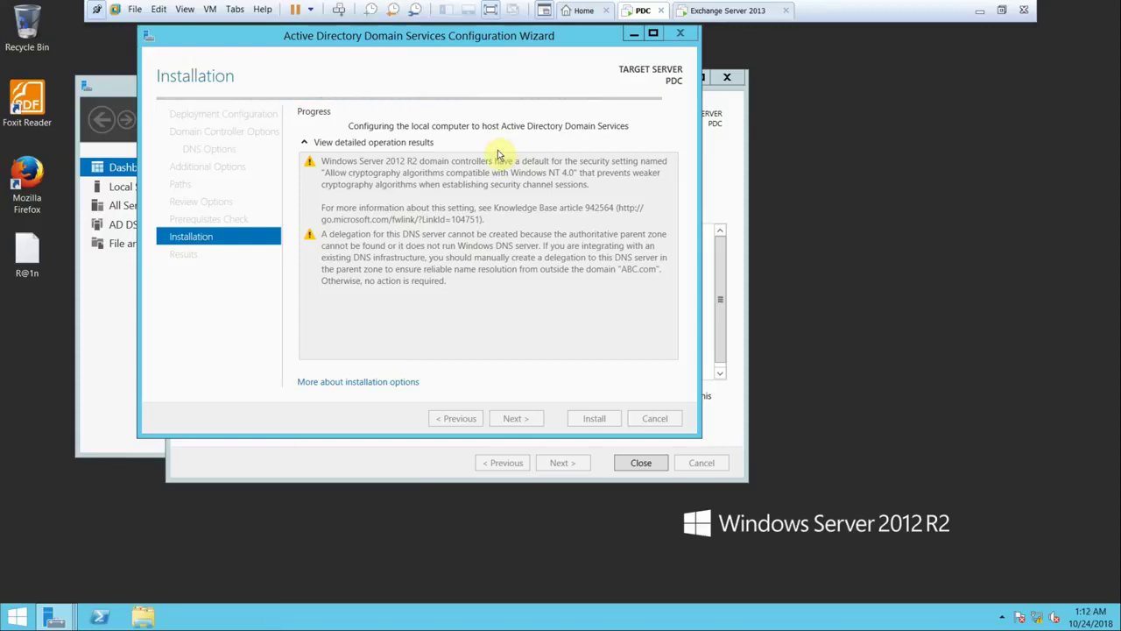
- Switch to the Exchange Server 2013 virtual machine while AD DS installs on the PDC
left_click(713, 12)
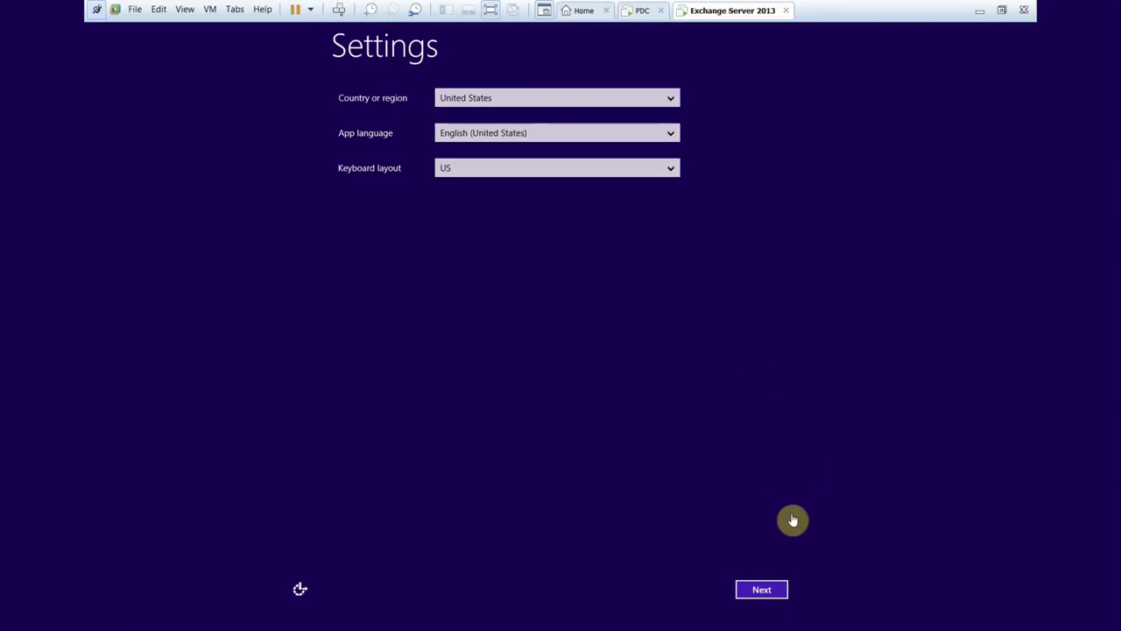
- Finish Exchange VM setup: accept the region settings and license terms, and set the Administrator password
left_click(762, 589)
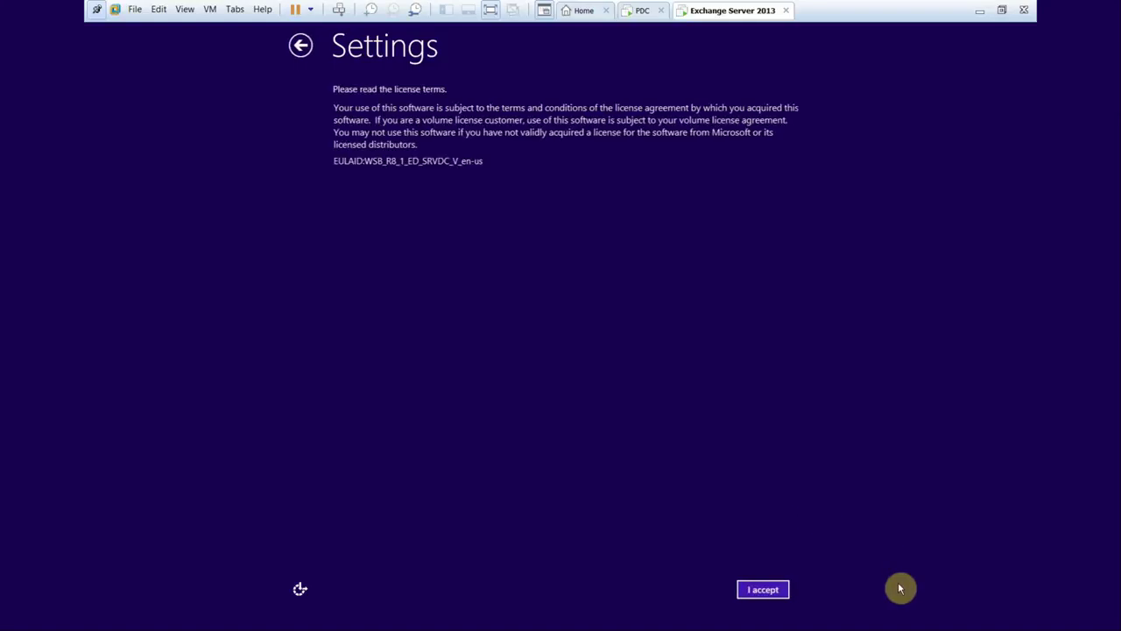
left_click(777, 593)
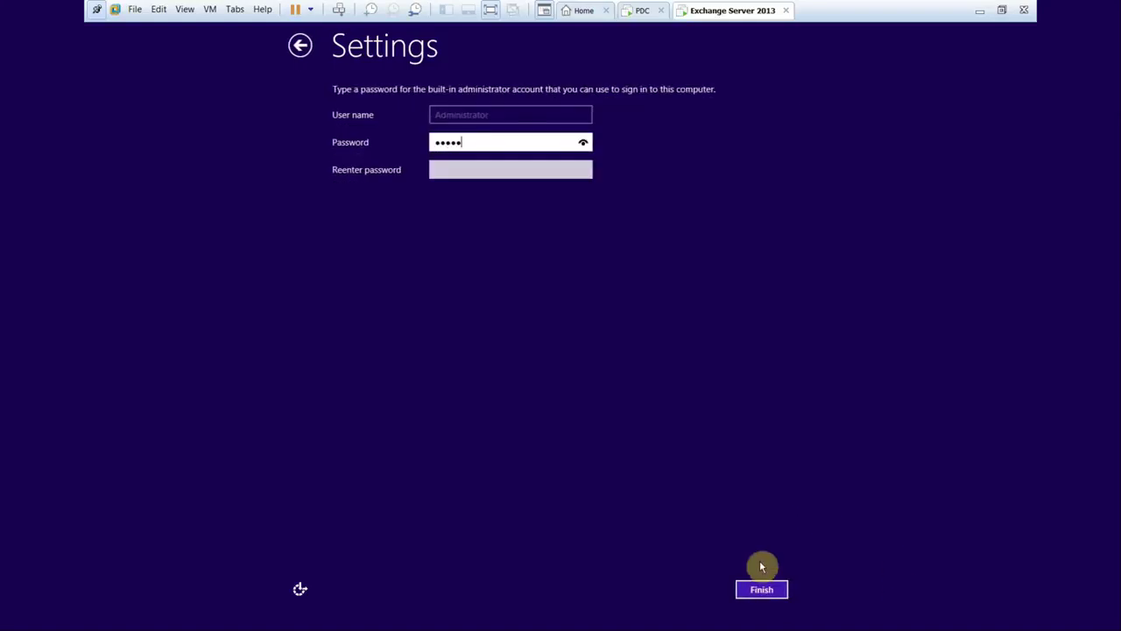
type("d")
key("Tab")
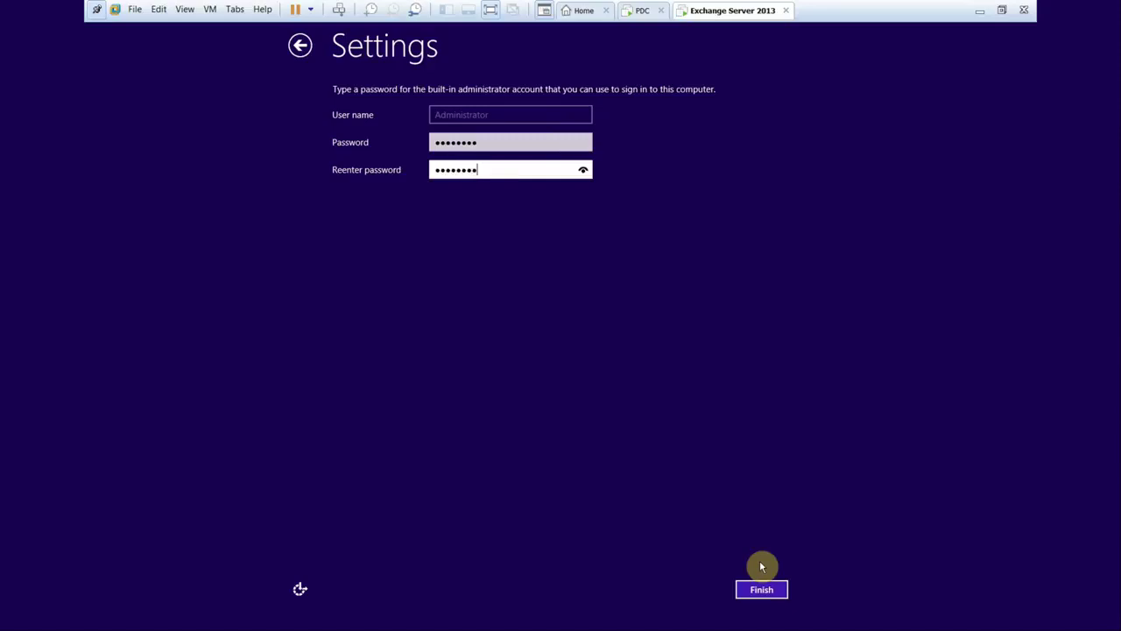
key("Return")
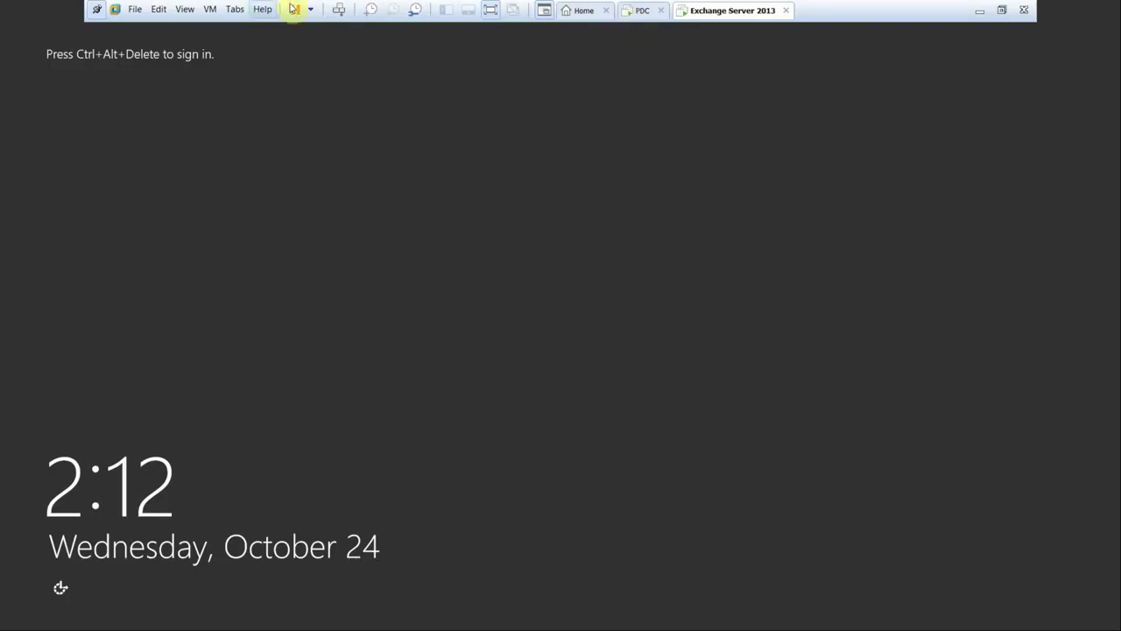
- Sign in to the Exchange VM as Administrator, then check the PDC's promotion progress
left_click(339, 9)
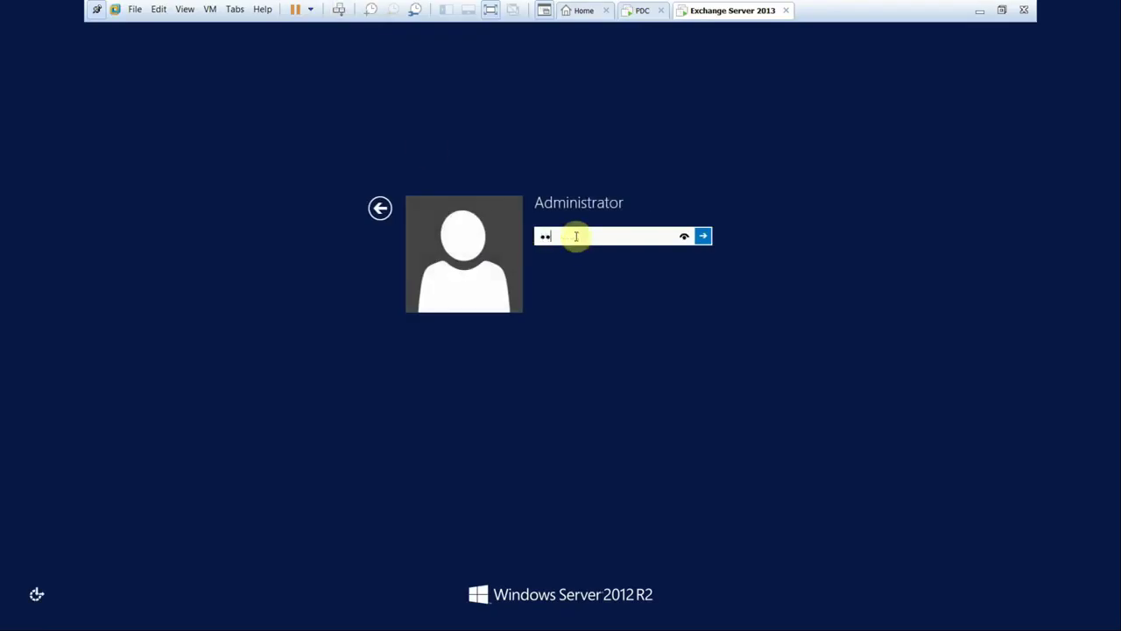
key("Return")
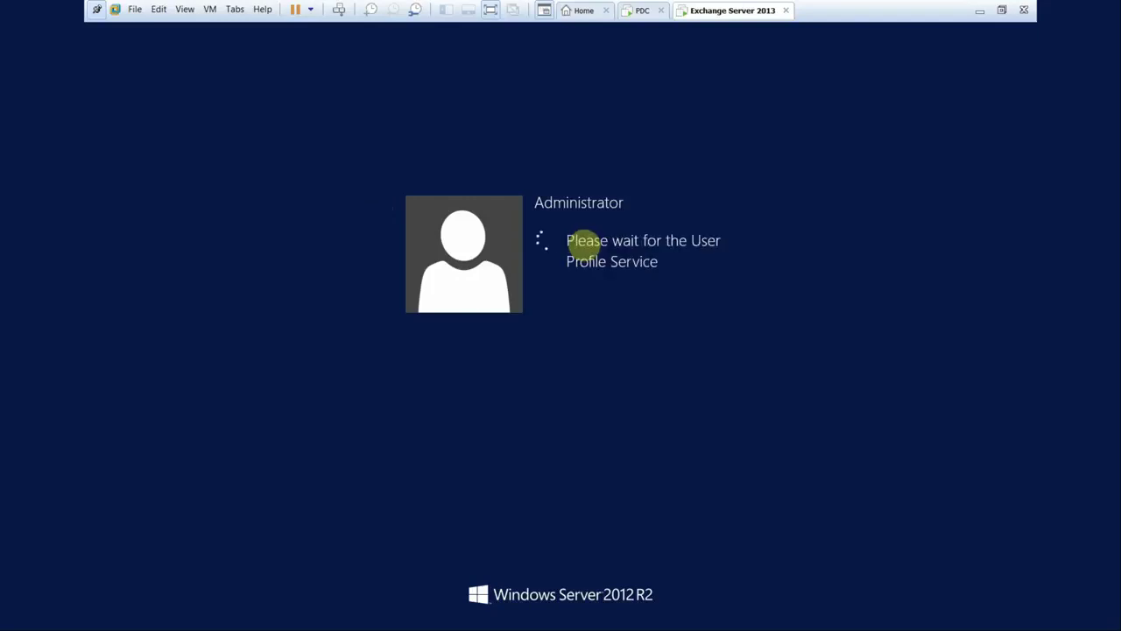
left_click(640, 11)
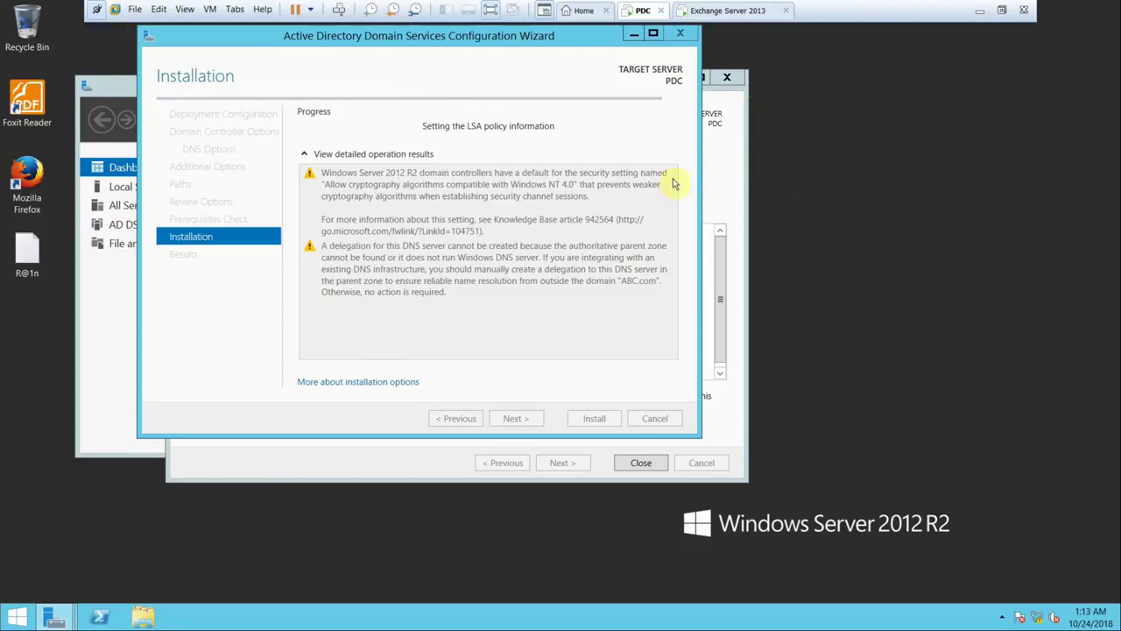
- Cancel the Exchange VM's log-off prompt, confirm the PDC's promotion succeeded, and return to Exchange
left_click(750, 21)
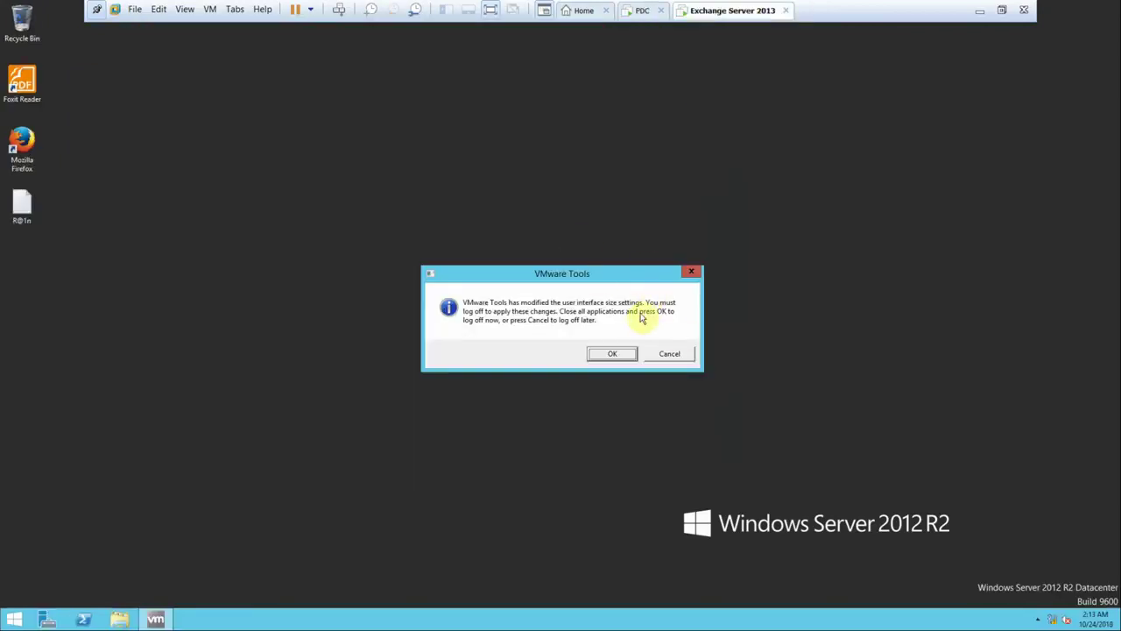
left_click(670, 355)
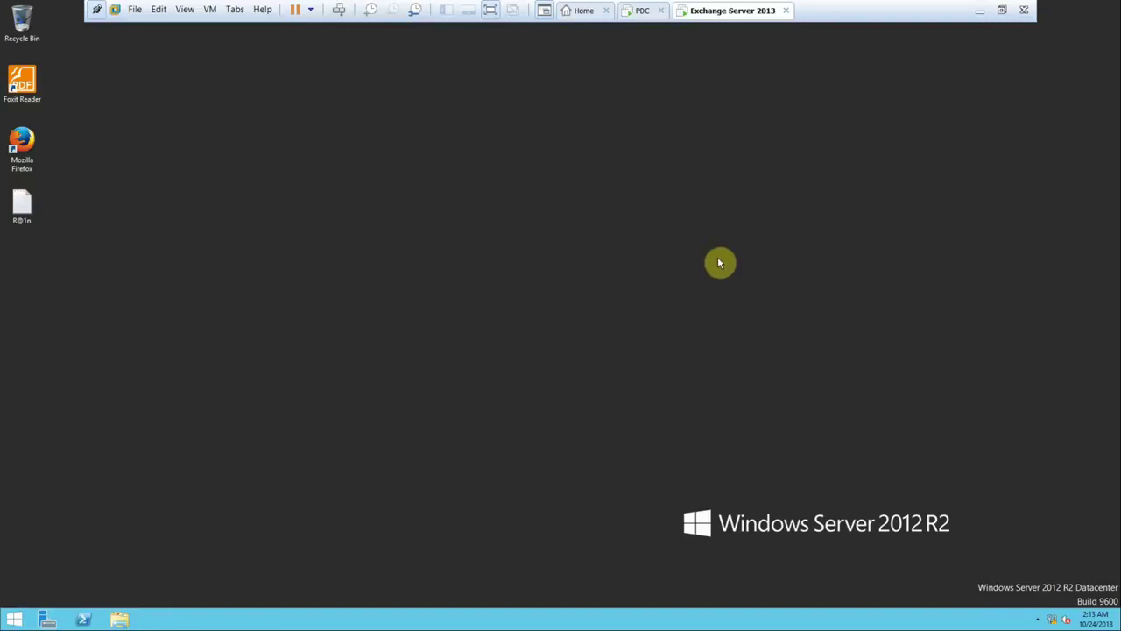
left_click(637, 12)
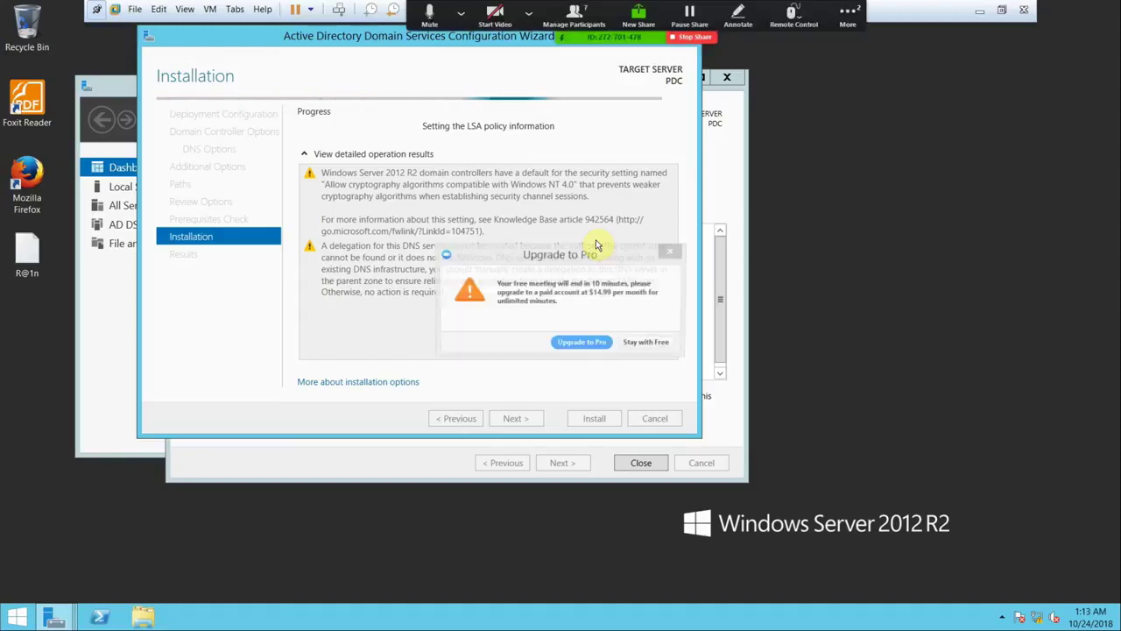
left_click(646, 344)
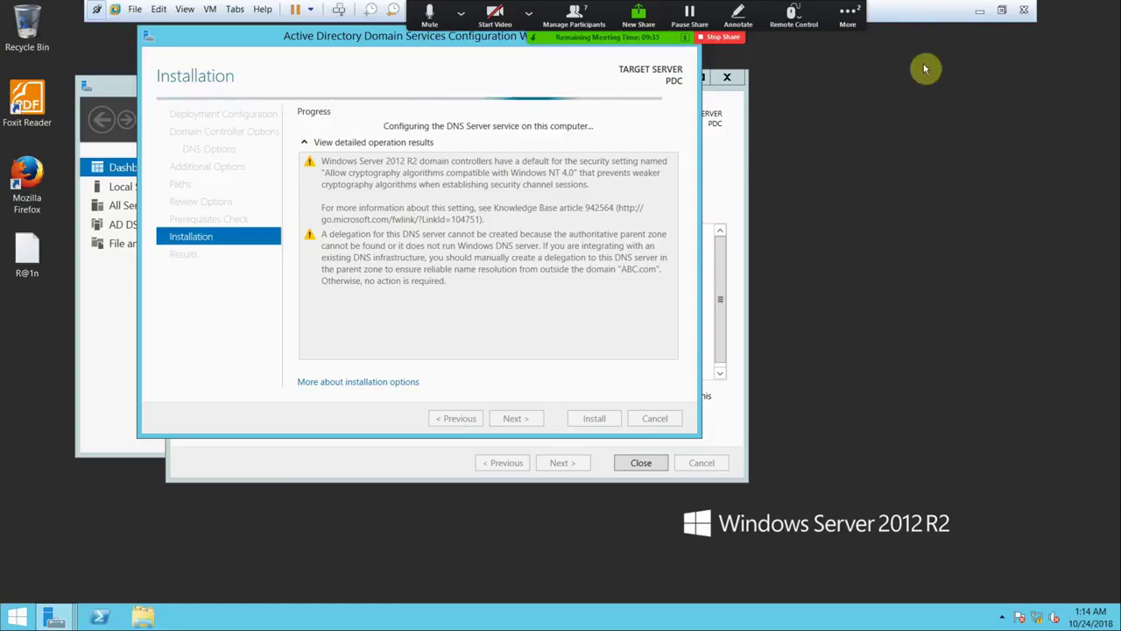
left_click_drag(705, 37, 324, 35)
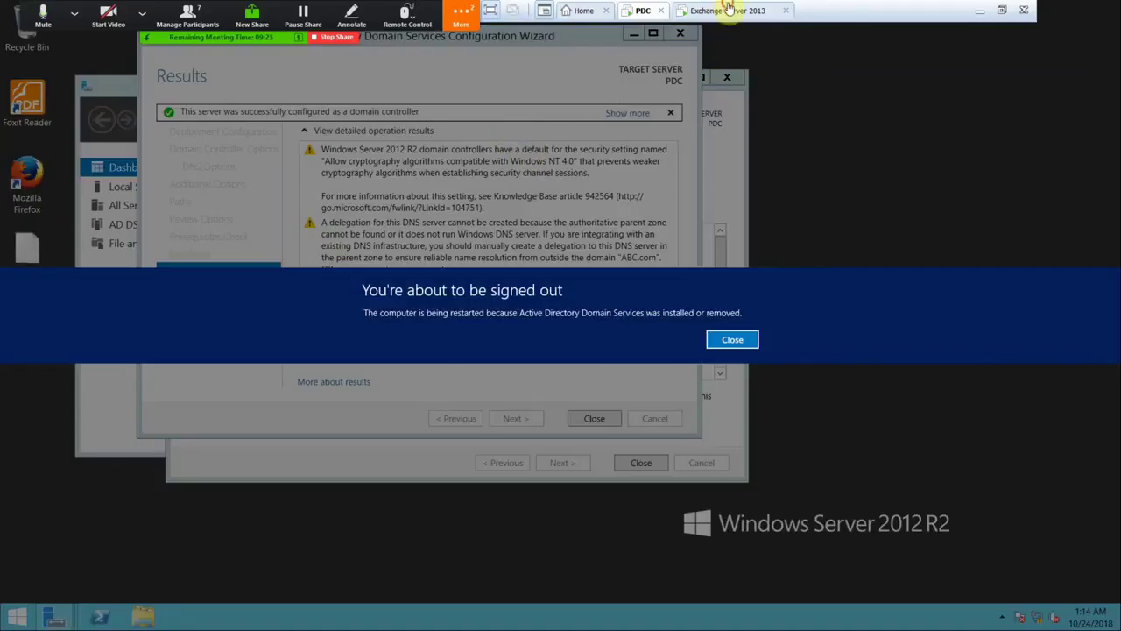
left_click(729, 10)
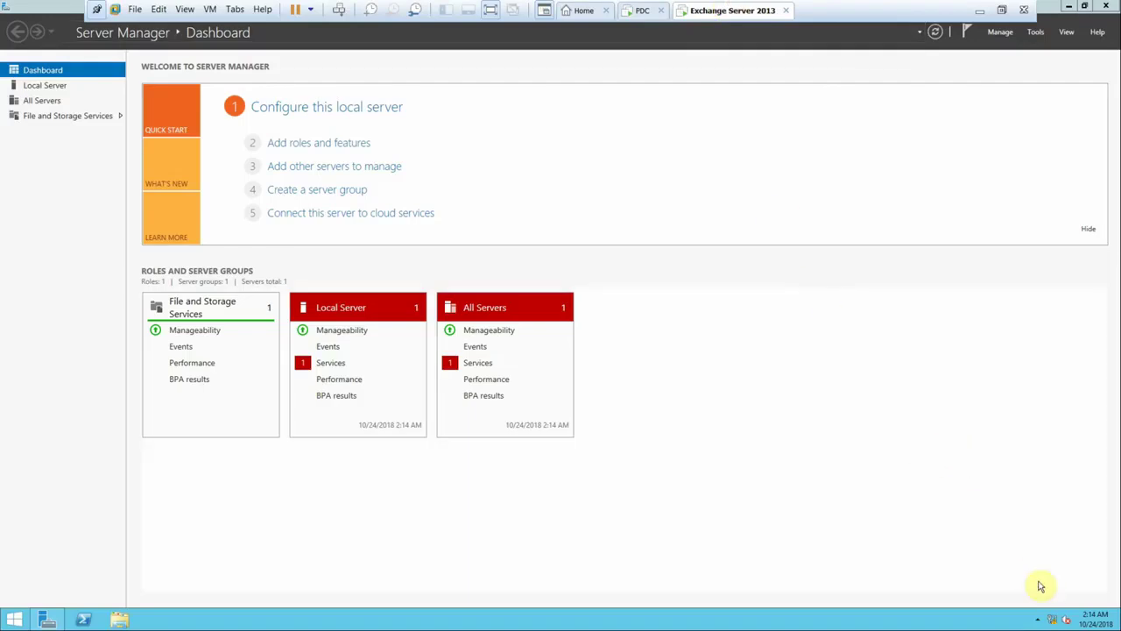
- Add a second network adapter to the Exchange Server 2013 VM in its hardware settings
right_click(1053, 618)
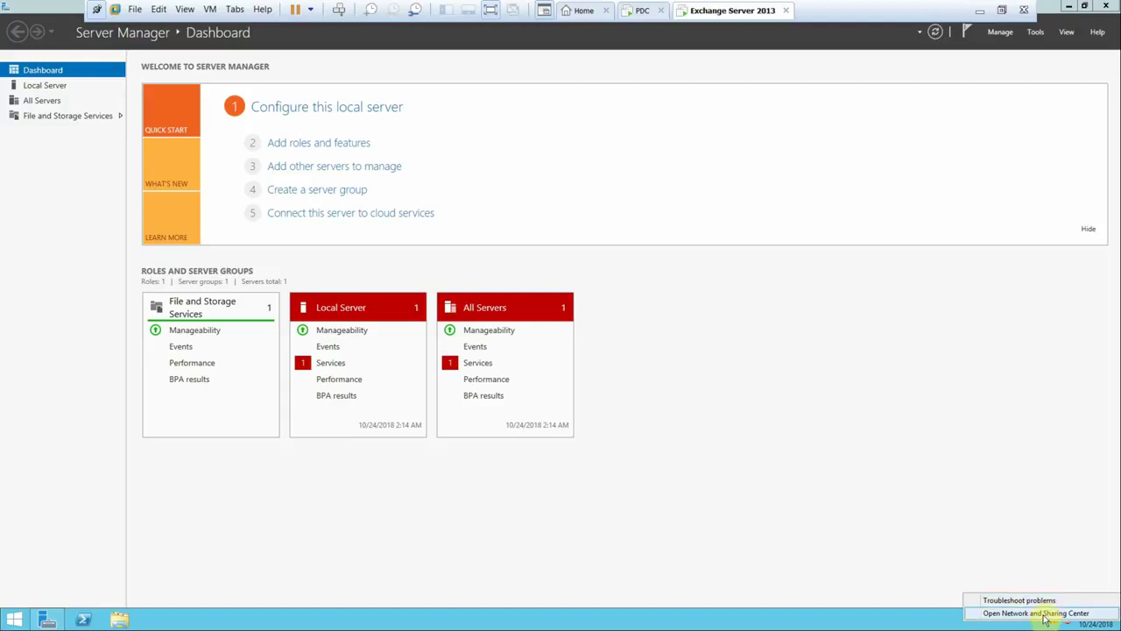
left_click(717, 15)
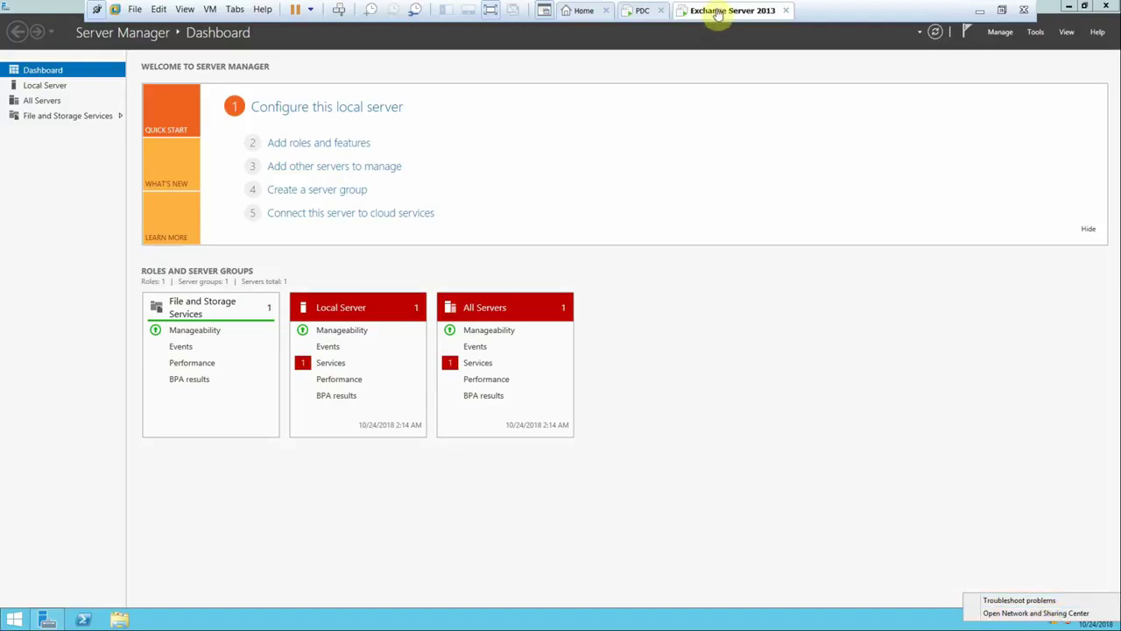
right_click(718, 13)
left_click(764, 184)
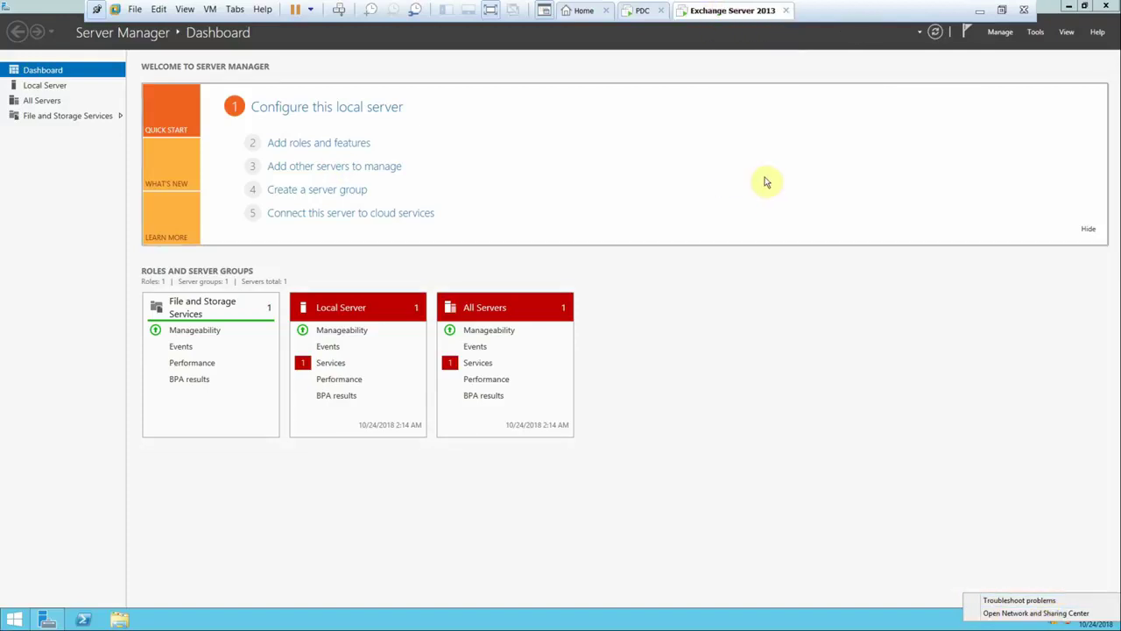
left_click(484, 502)
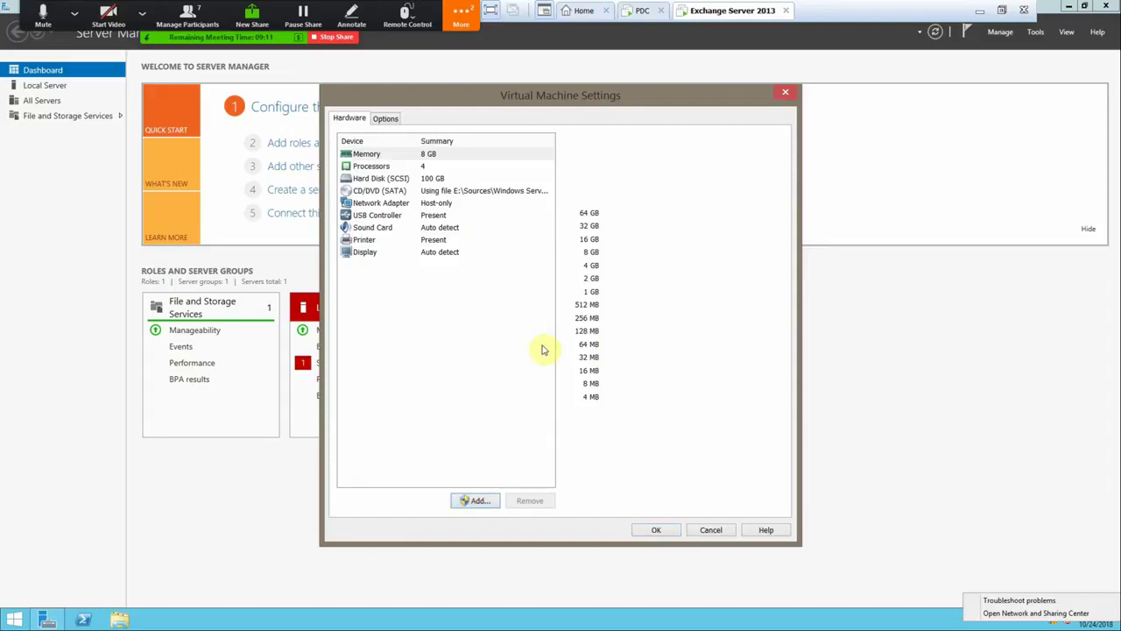
left_click(473, 306)
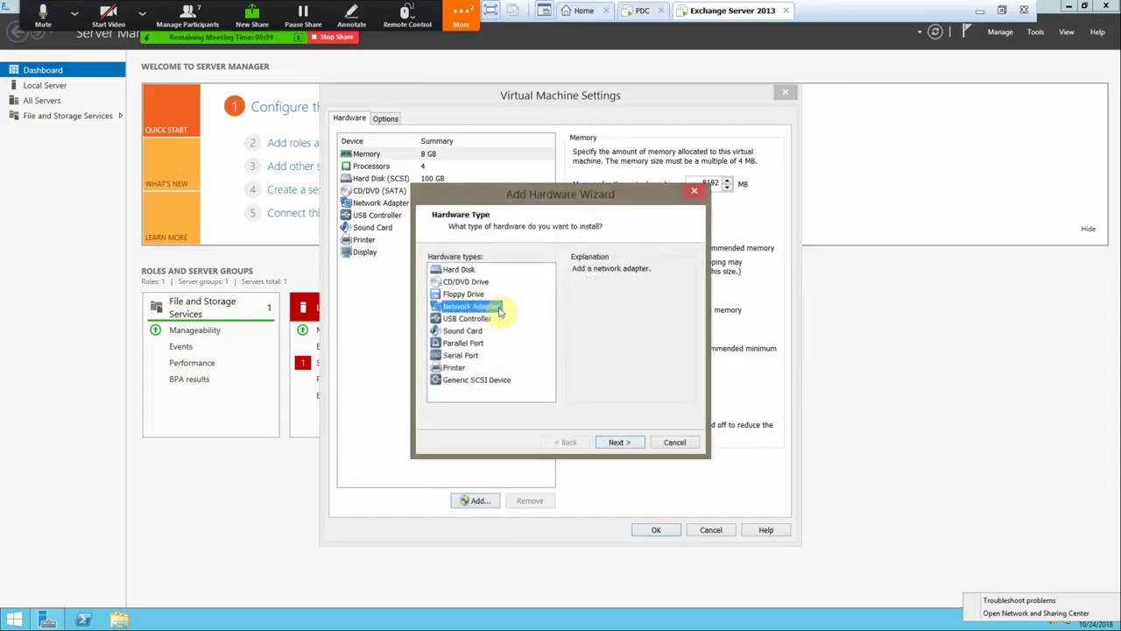
left_click(639, 442)
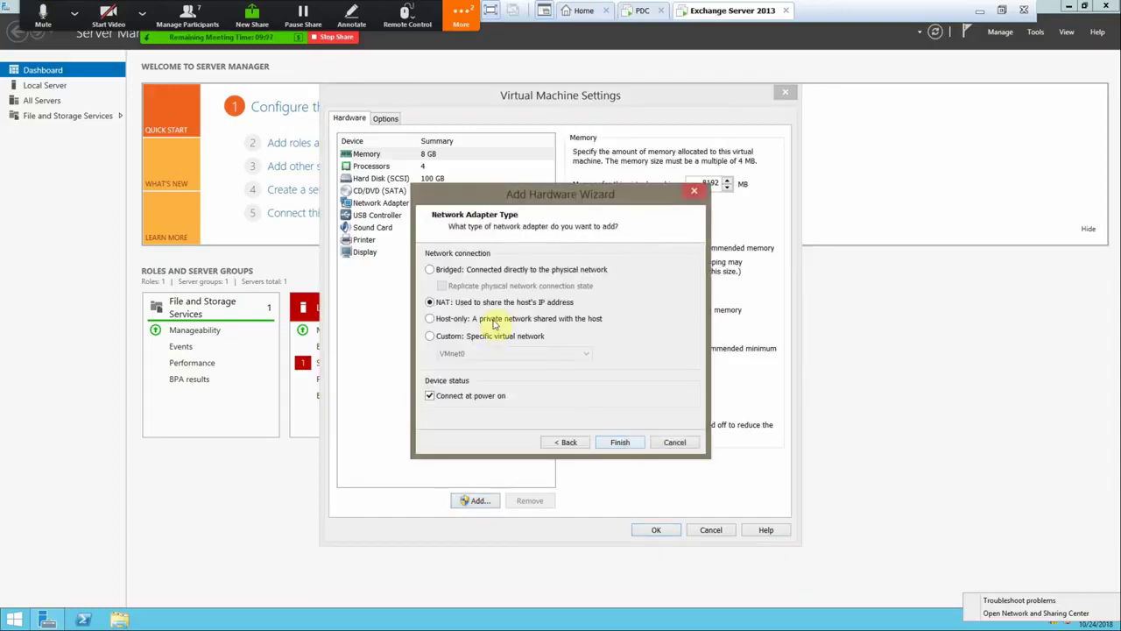
left_click(620, 441)
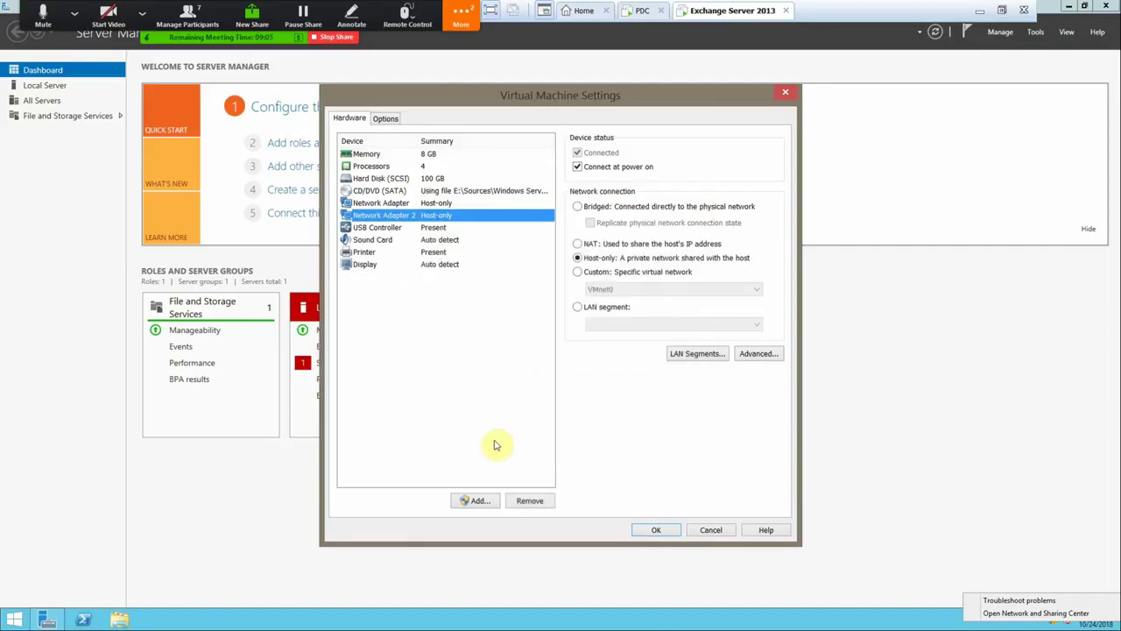
- Add a third network adapter, set it to Host-only, and save the settings
left_click(478, 500)
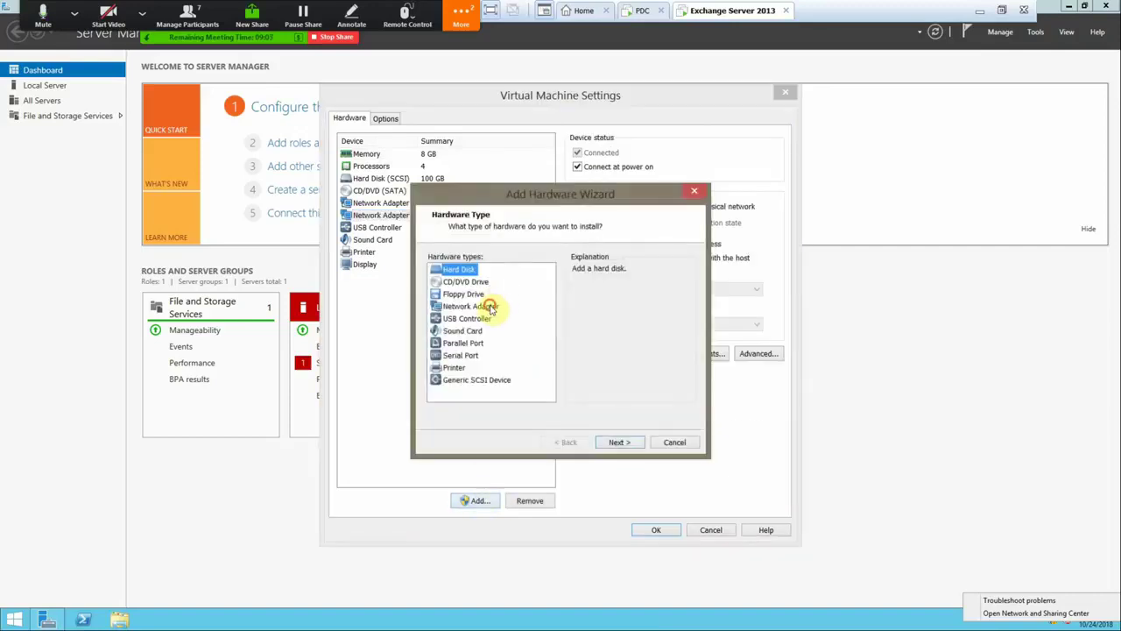
left_click(478, 307)
left_click(620, 441)
left_click(619, 442)
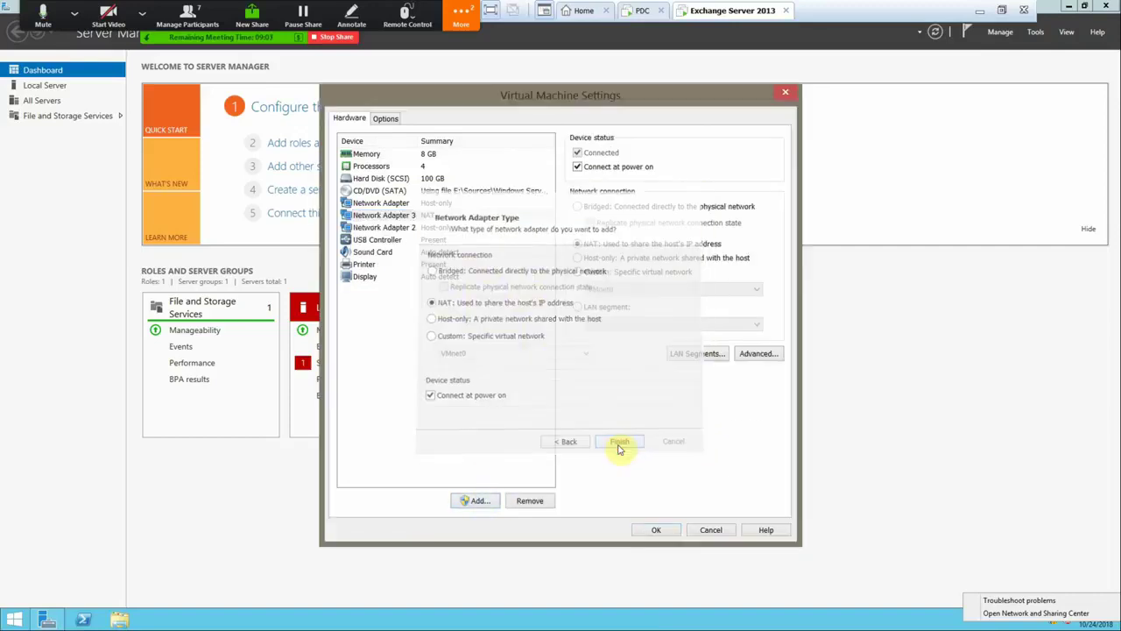
left_click(589, 258)
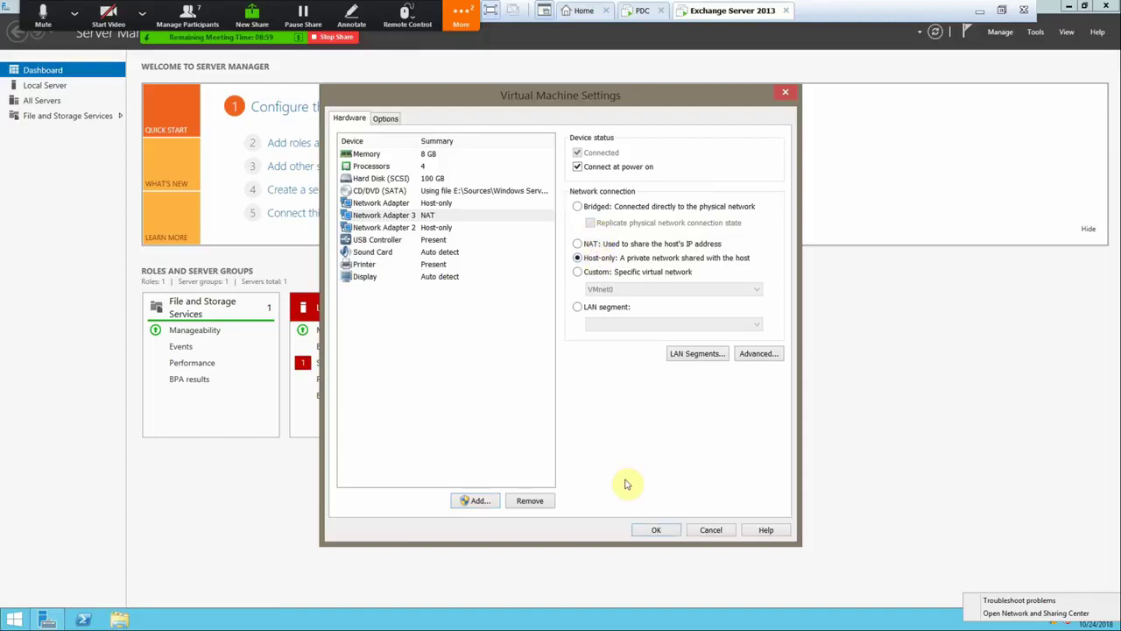
left_click(656, 531)
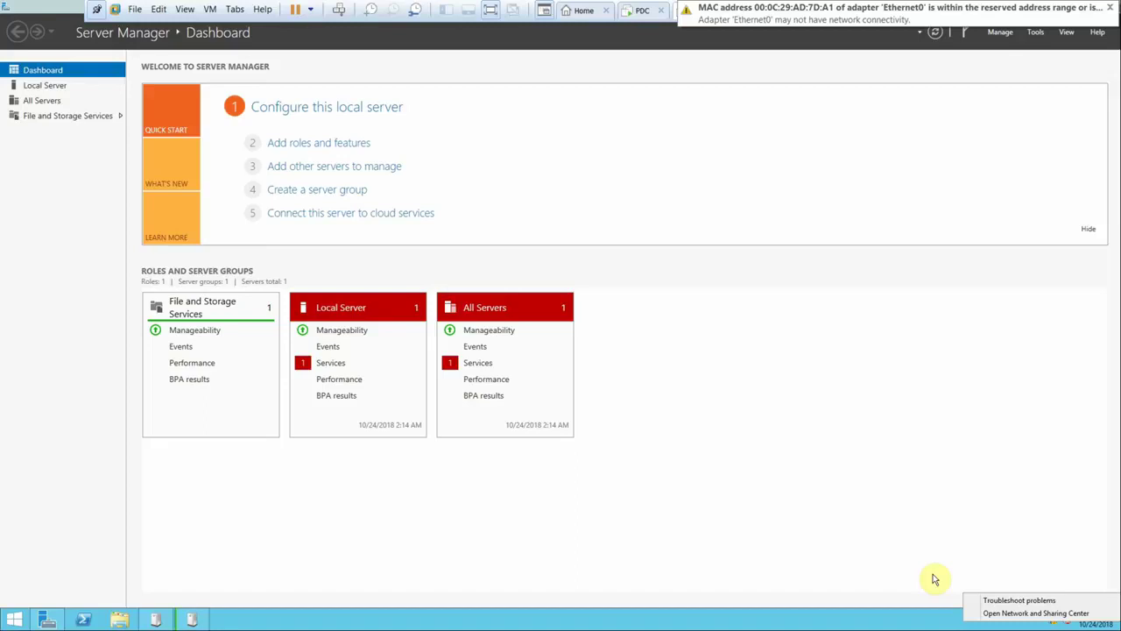
- Create NIC team 'Exchanger Server 2013' from Ethernet0, Ethernet1 and Ethernet2 via Local Server's NIC Teaming
left_click(43, 85)
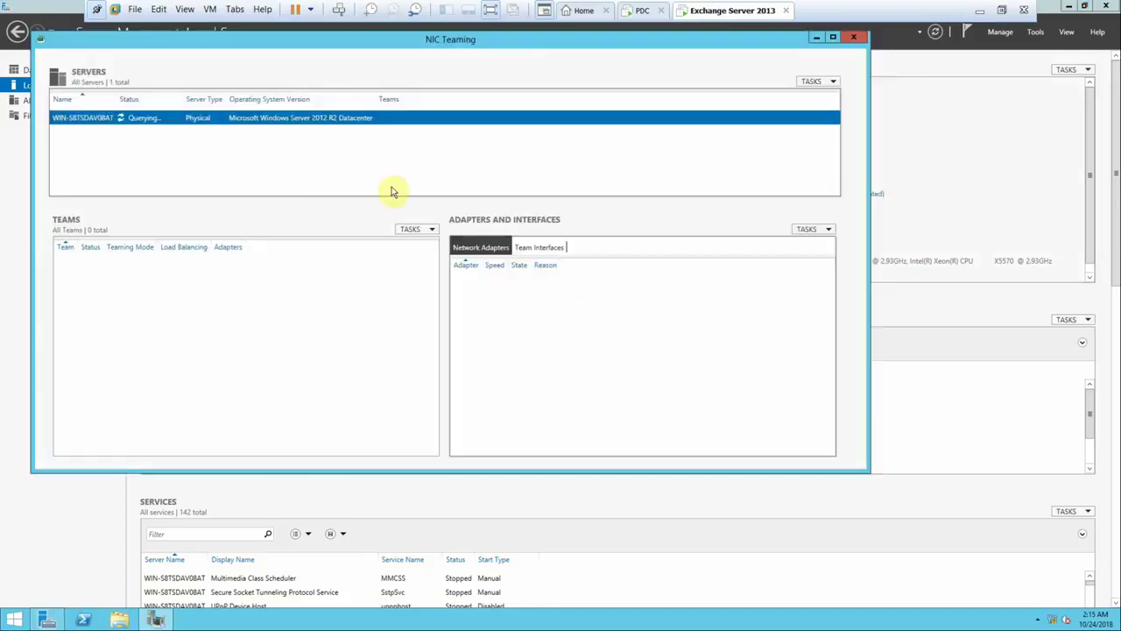
left_click_drag(868, 469, 1014, 567)
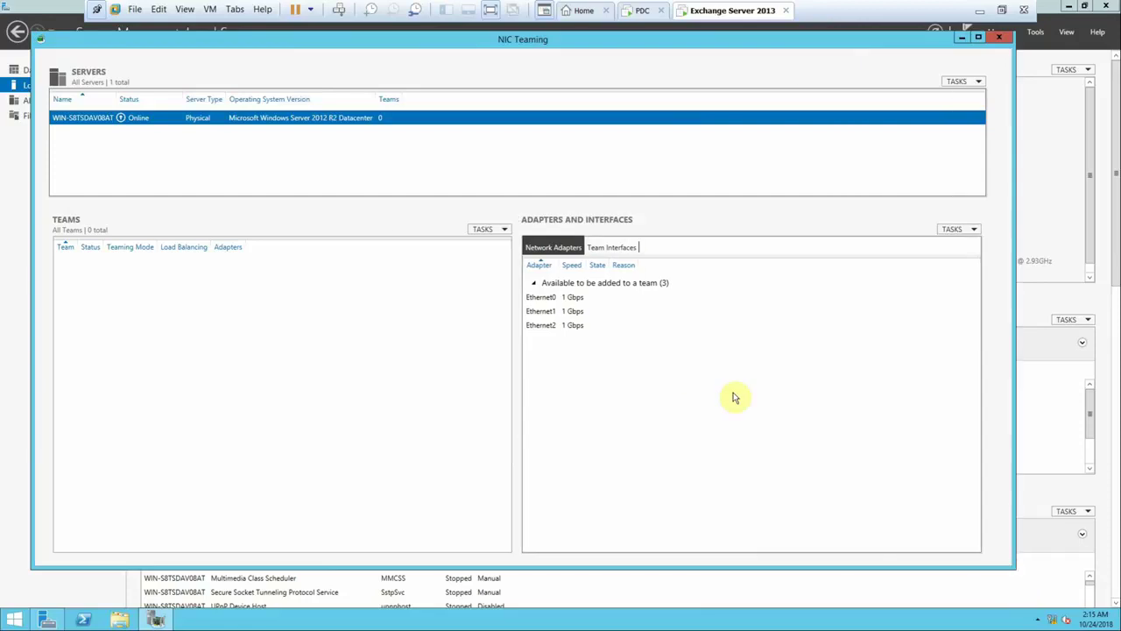
left_click(552, 298)
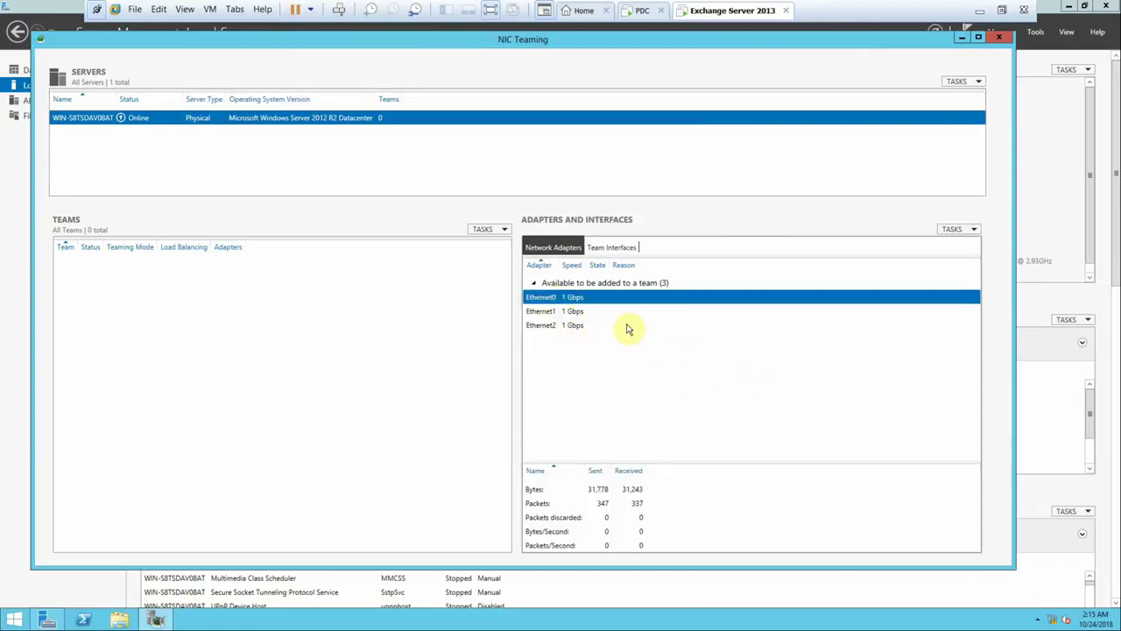
left_click(953, 228)
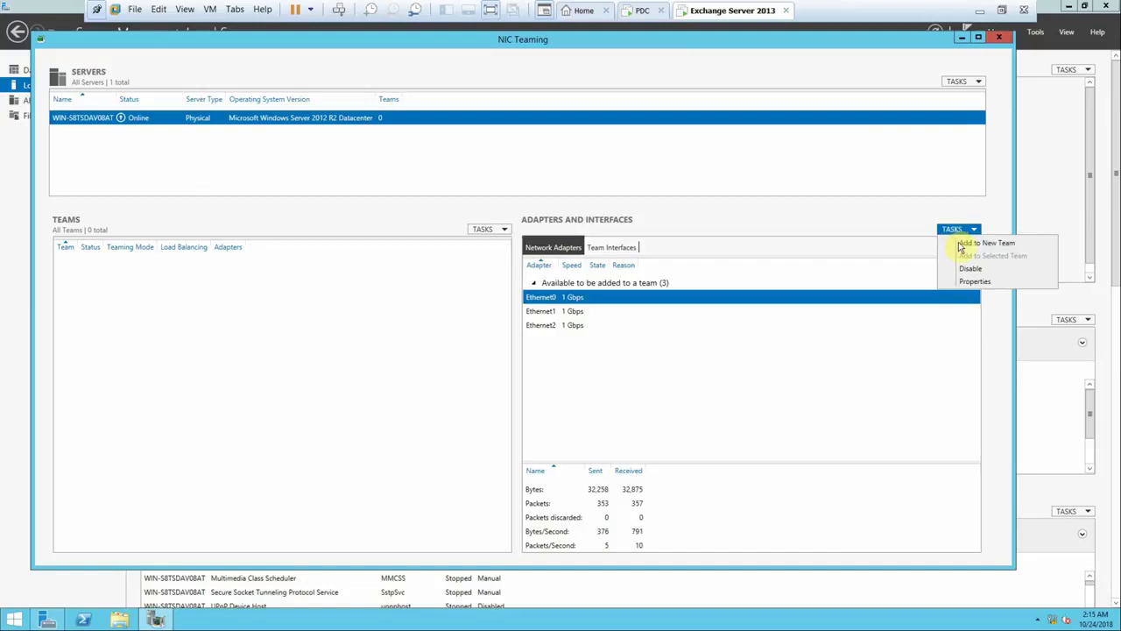
left_click(967, 247)
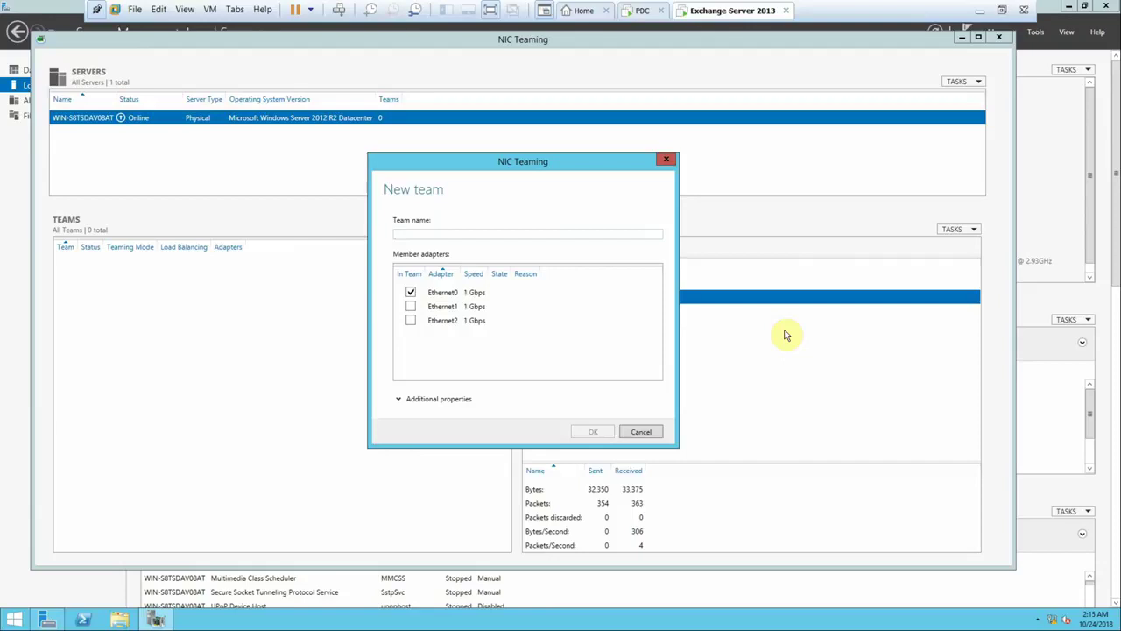
type("Exchanger Server 20")
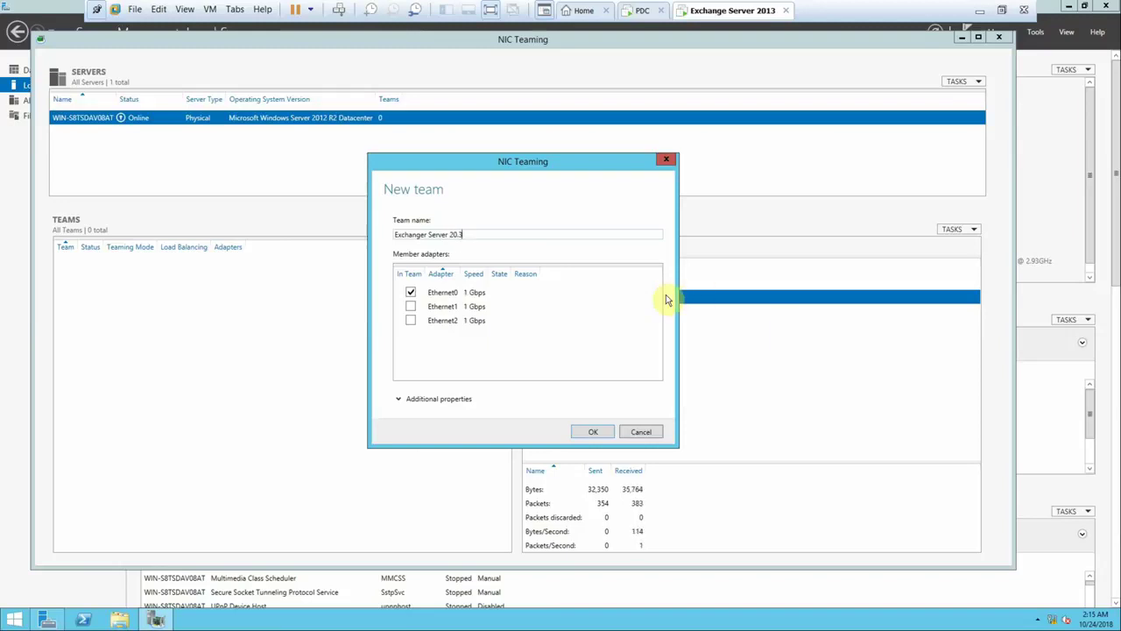
type("13")
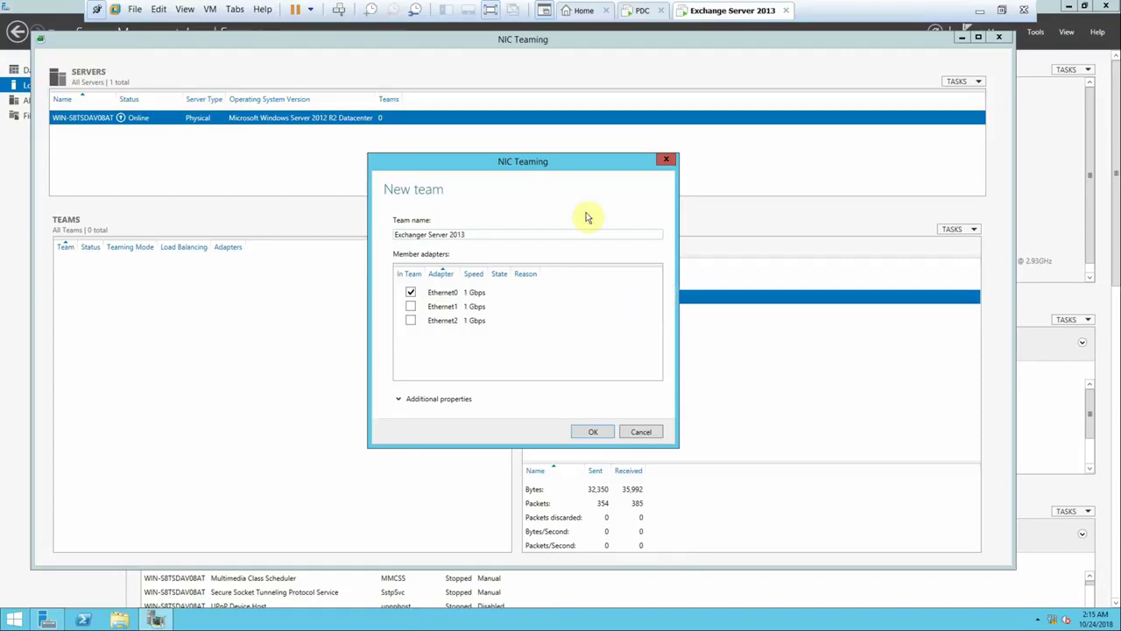
left_click(411, 307)
left_click(411, 321)
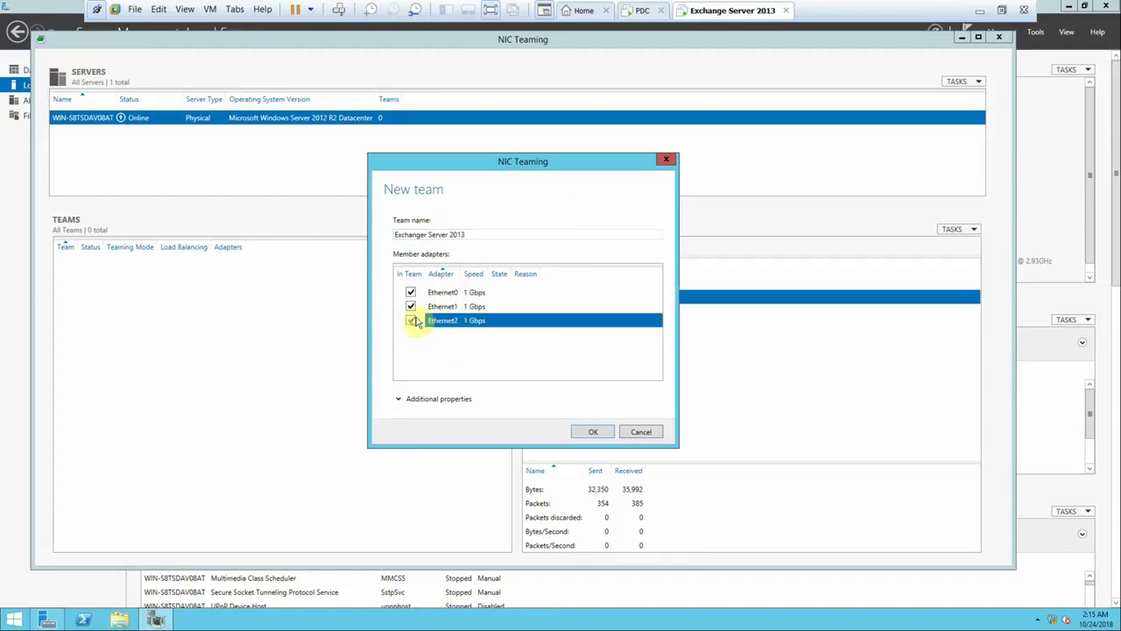
left_click(598, 431)
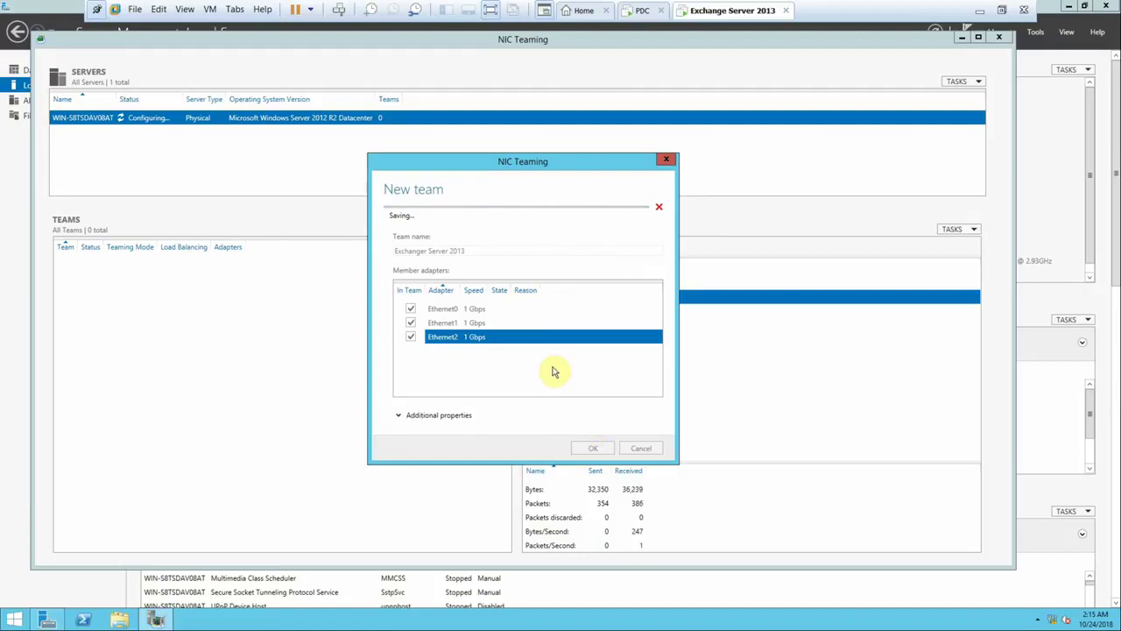
- Open the Exchange VM's network adapter list from Network and Sharing Center and view Ethernet0's properties
right_click(1052, 622)
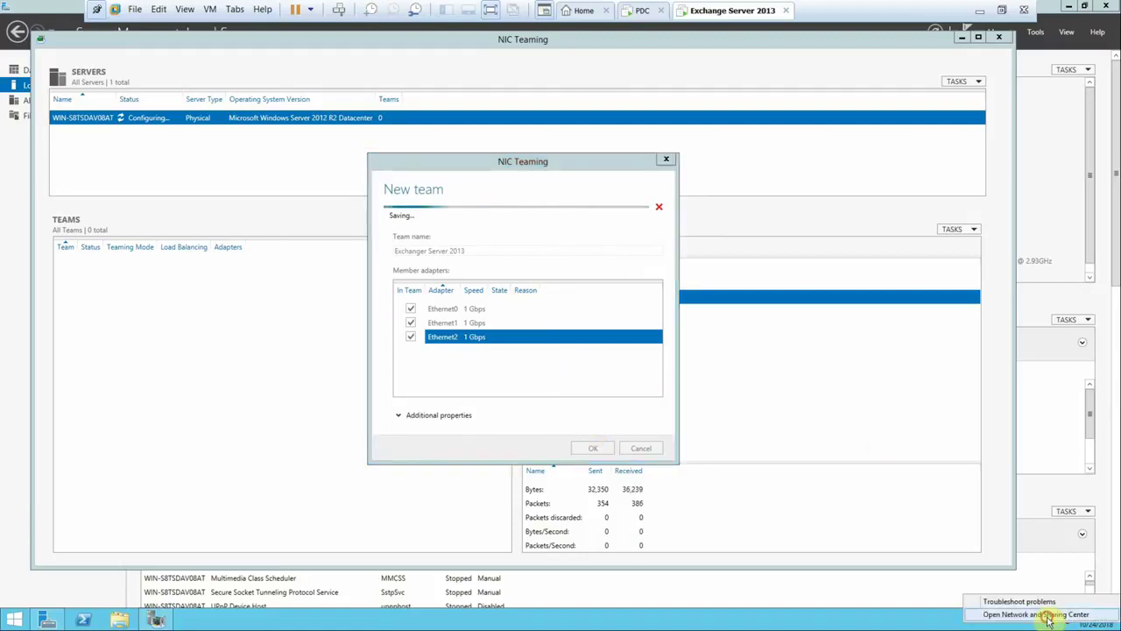
left_click(1016, 614)
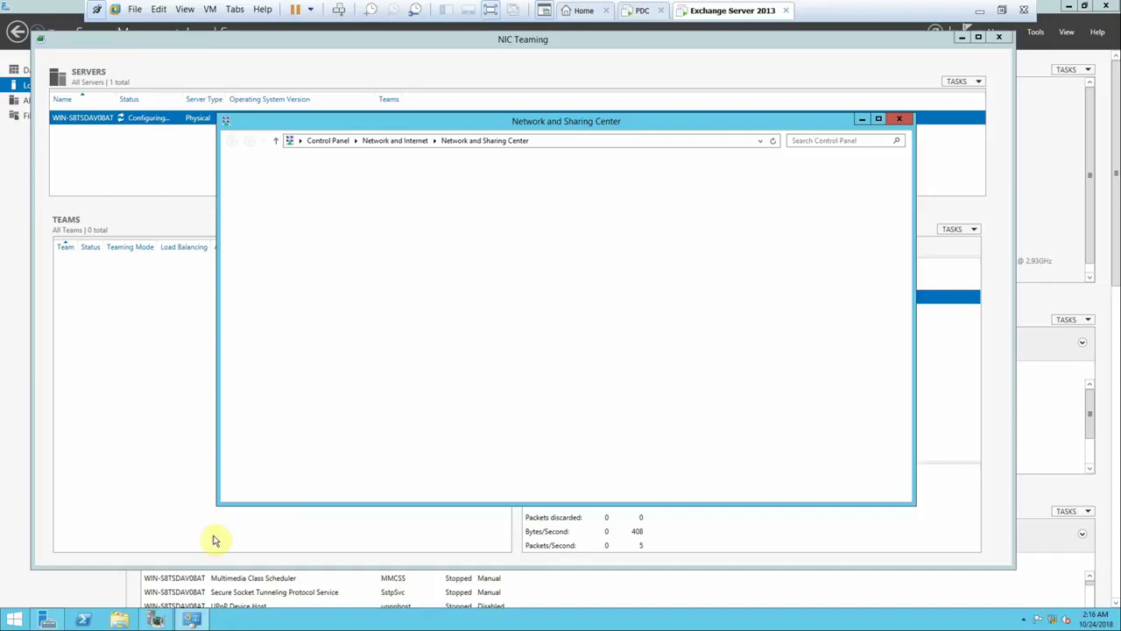
left_click(158, 619)
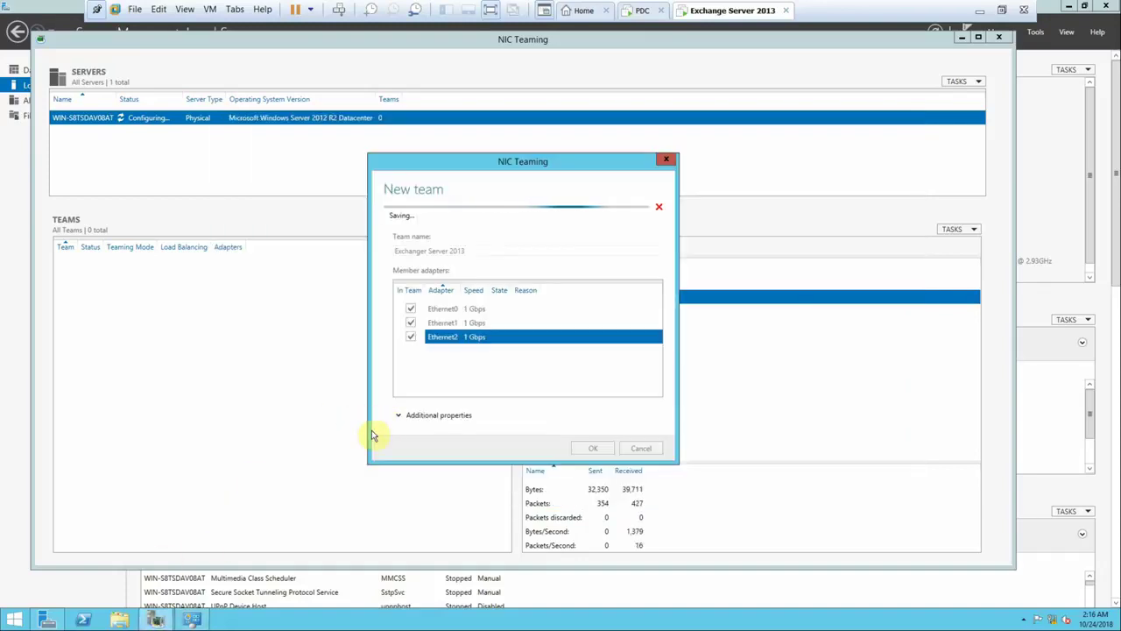
left_click(192, 619)
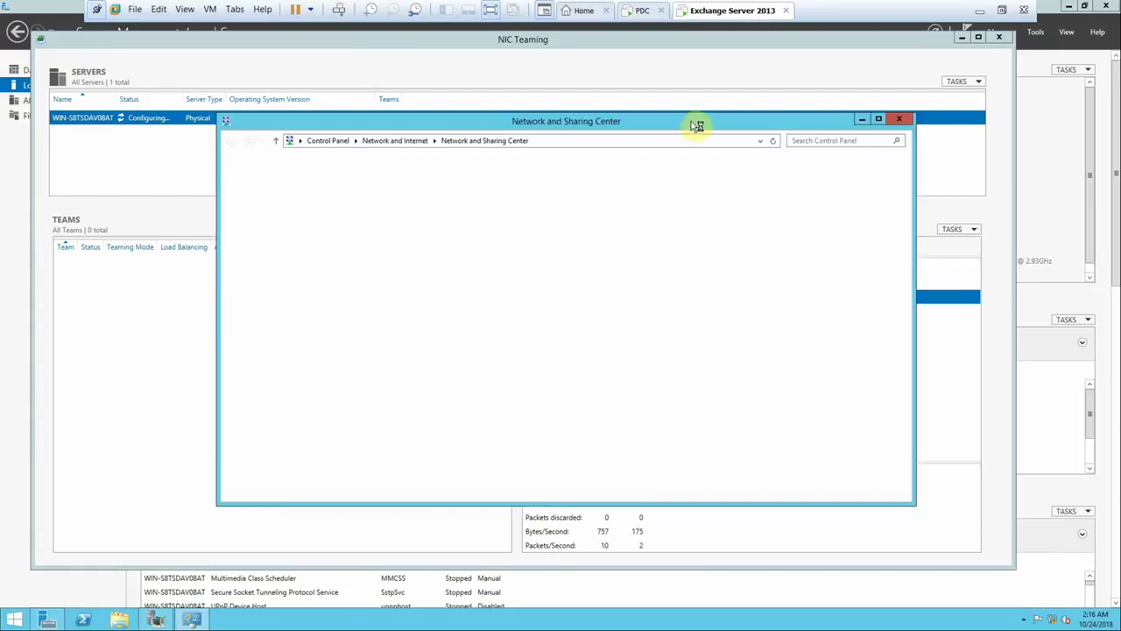
left_click(644, 11)
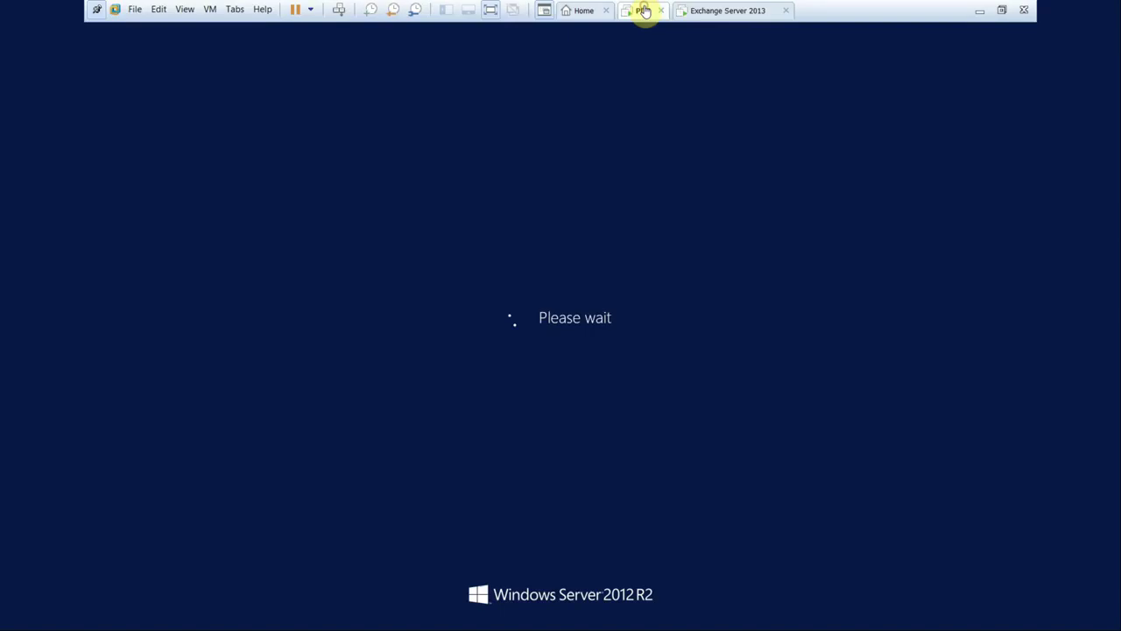
left_click(701, 11)
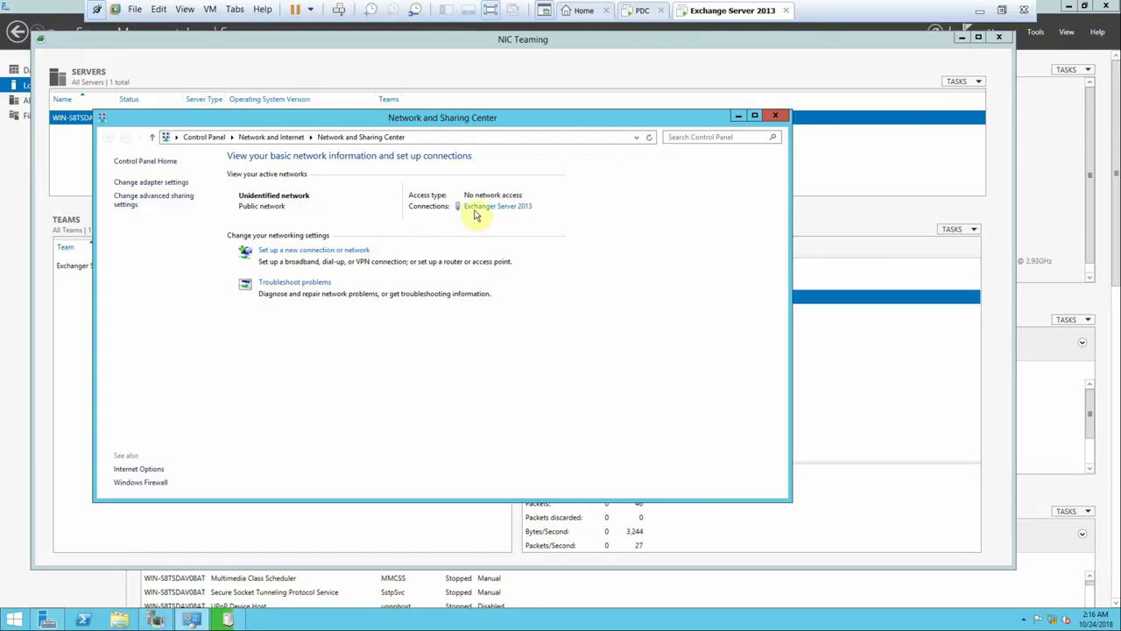
left_click(149, 183)
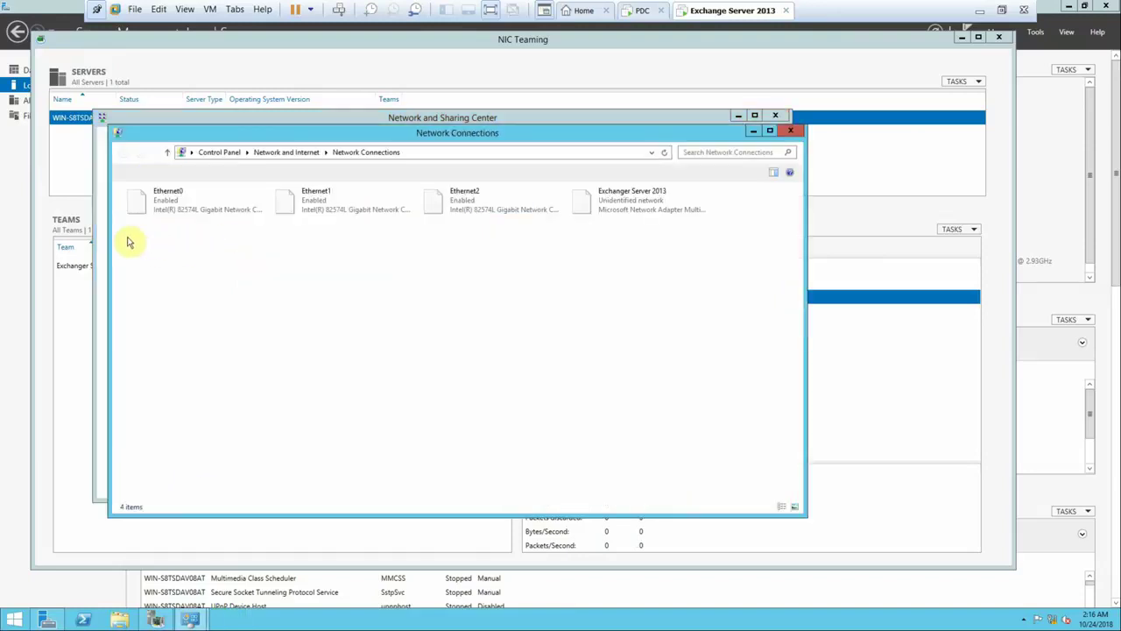
right_click(150, 201)
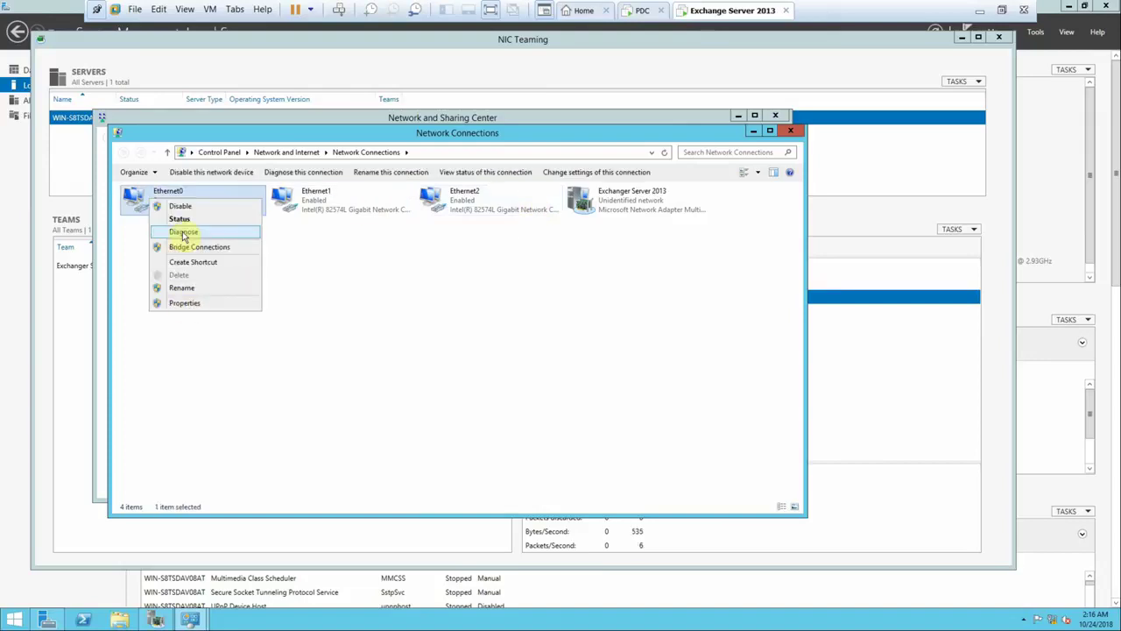
left_click(185, 305)
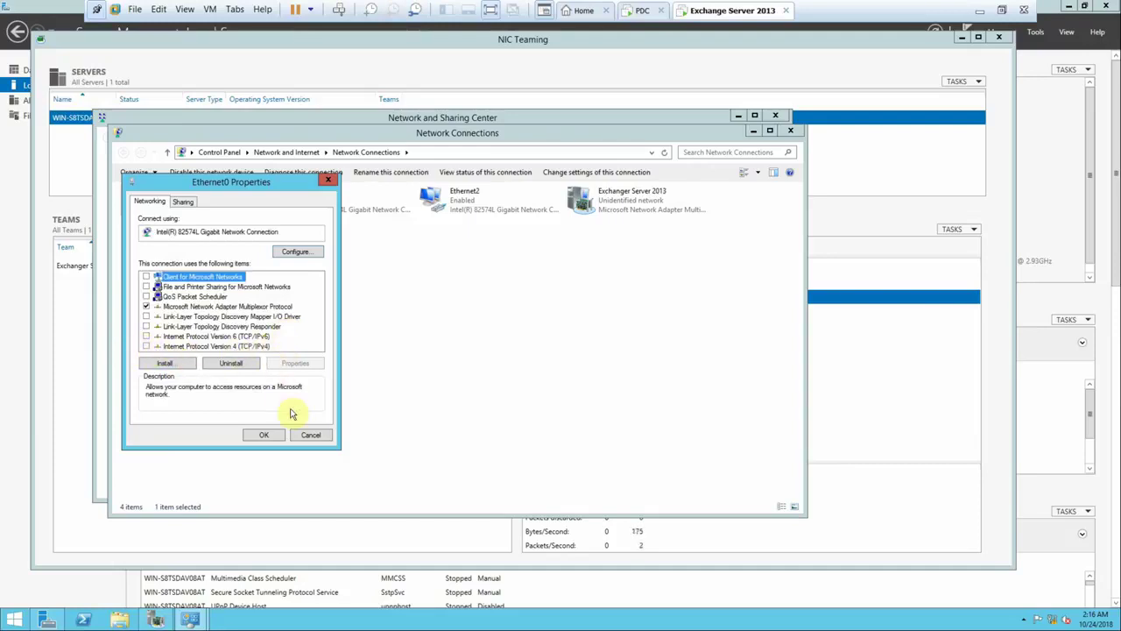
- Give the team adapter static IPv4 172.20.20.205, mask 255.255.255.0, DNS 172.20.20.200
left_click(309, 434)
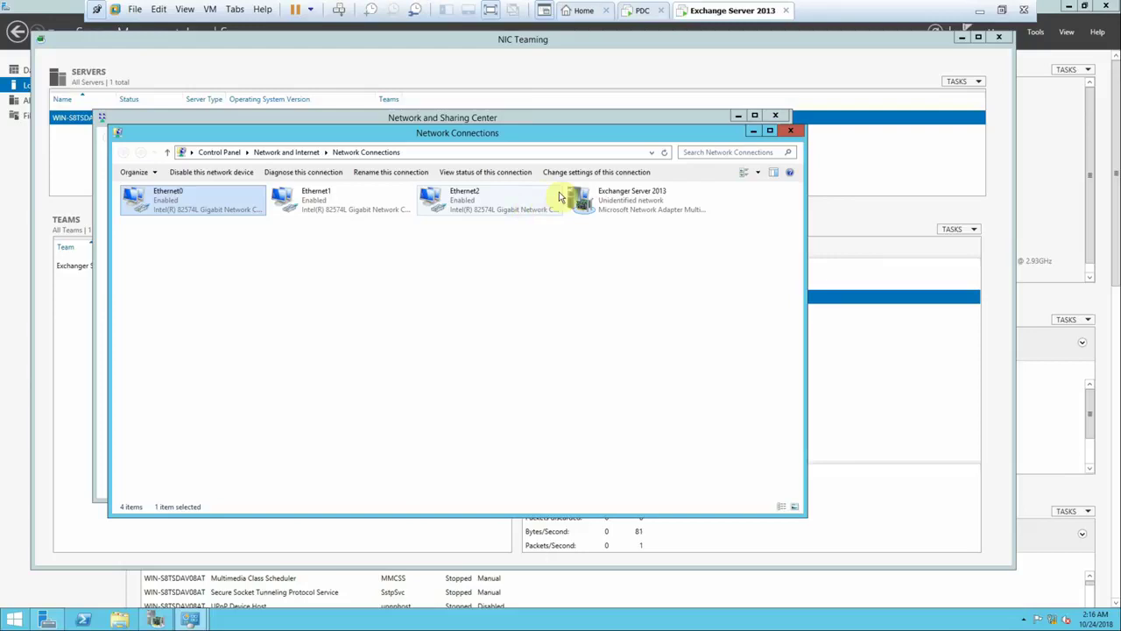
right_click(614, 207)
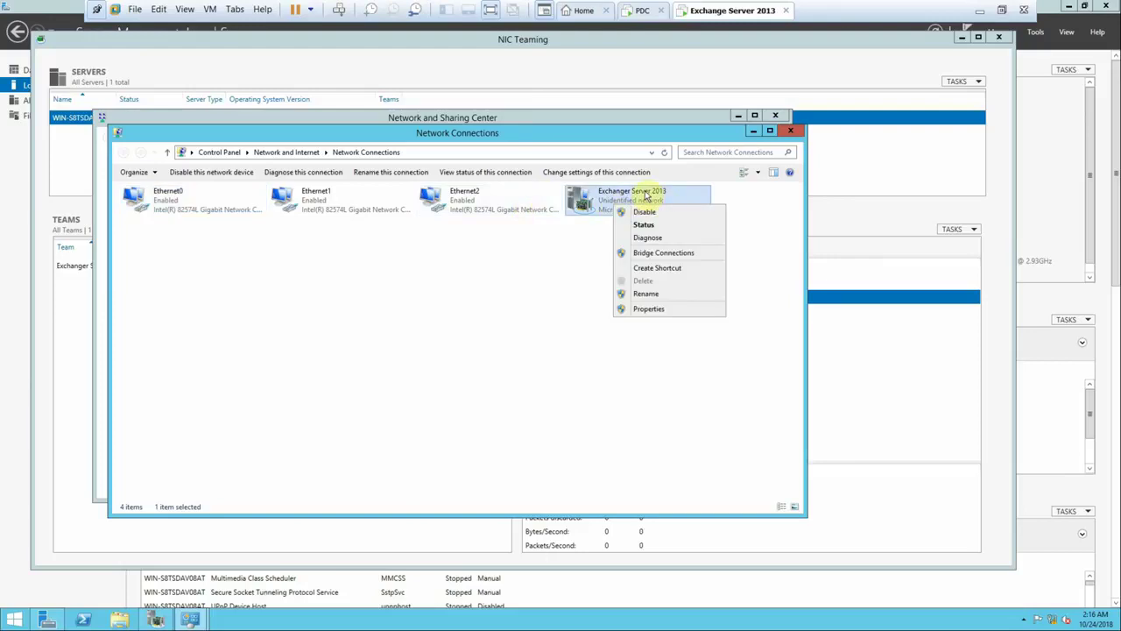
left_click(652, 309)
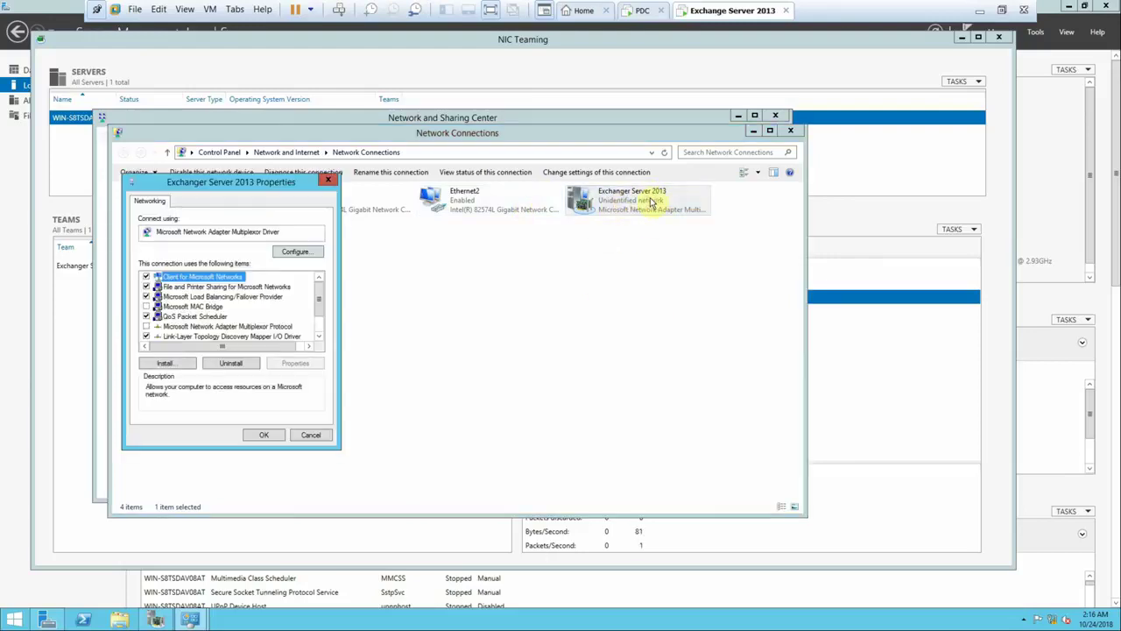
scroll(250, 328, "down", 2)
double_click(250, 336)
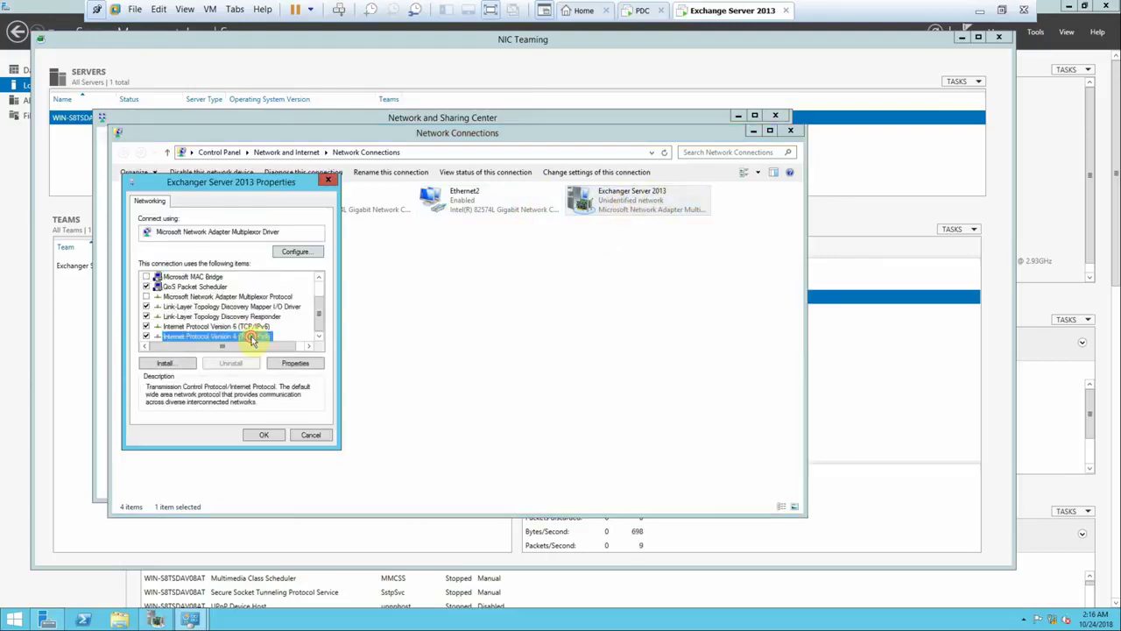
left_click(226, 311)
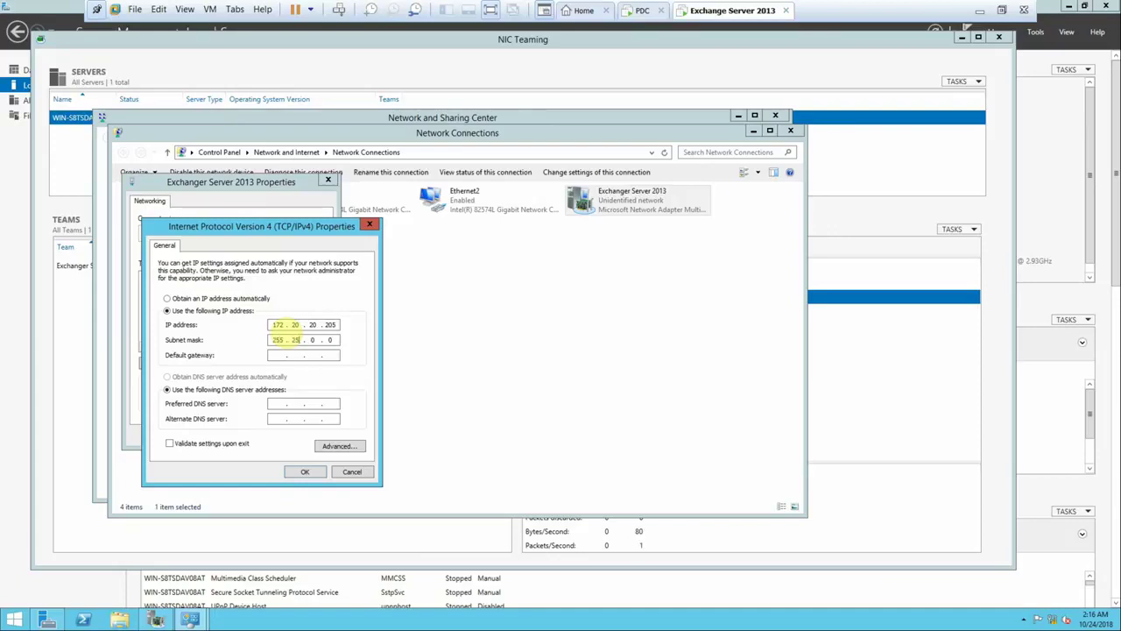
key("Tab")
key("Tab")
key("Tab")
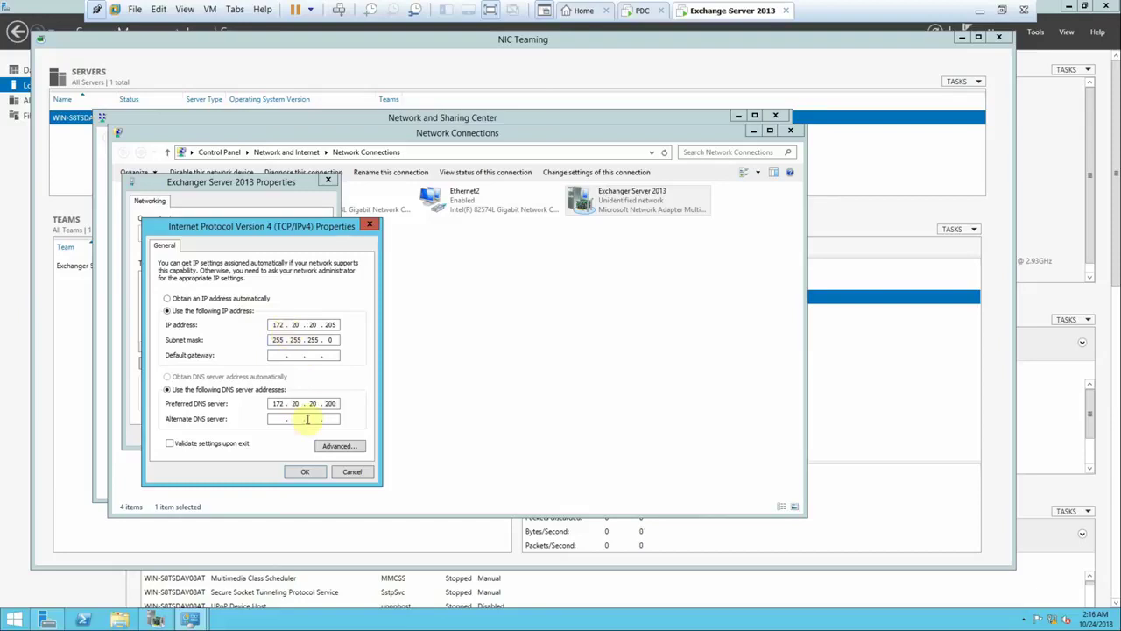
left_click(302, 470)
left_click(272, 436)
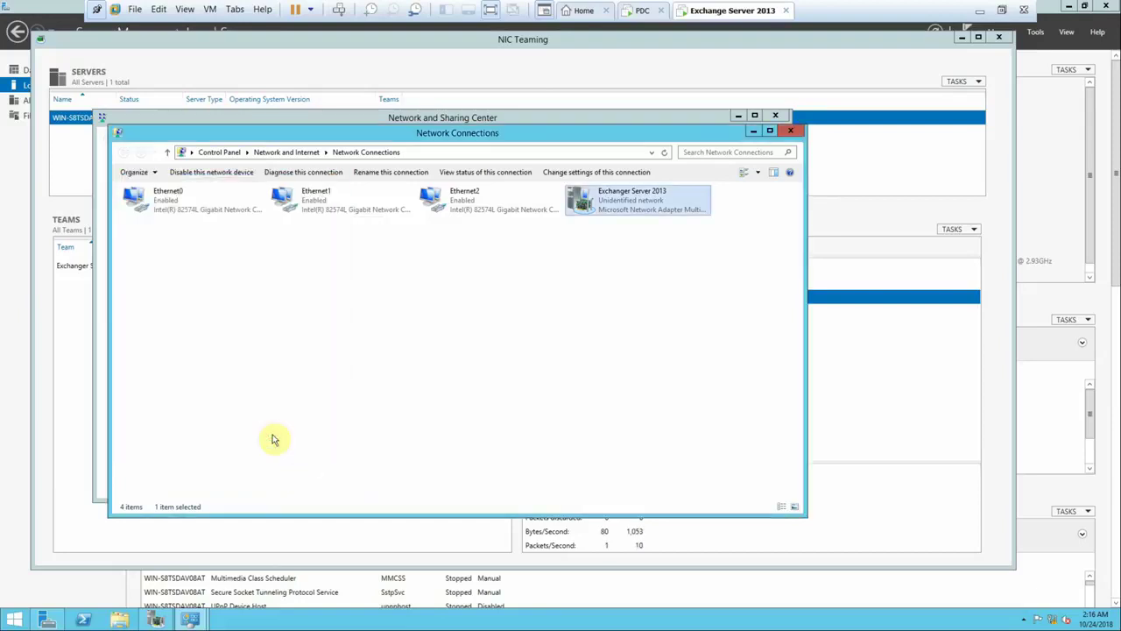
- Close Network Connections, Network and Sharing Center, and the NIC Teaming window
left_click(791, 130)
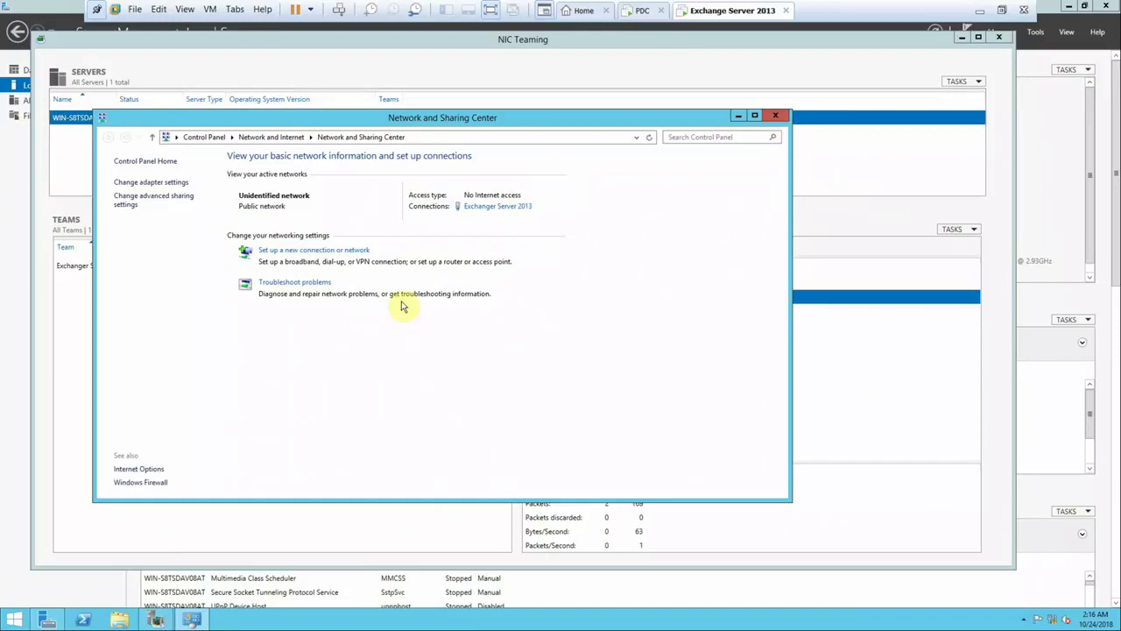
left_click(775, 115)
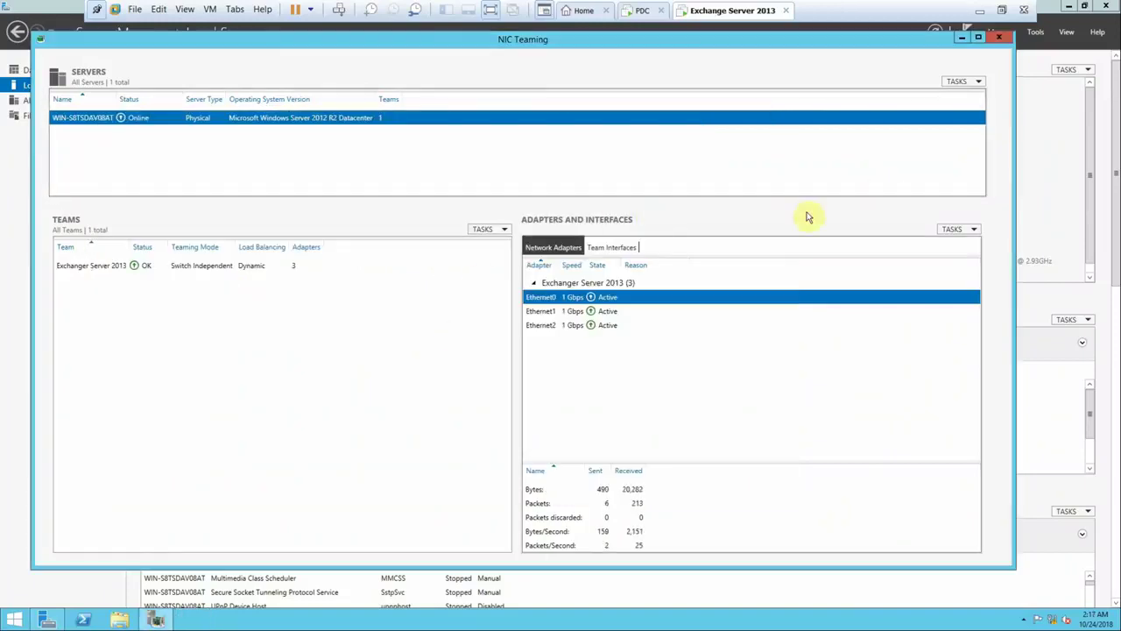
left_click(998, 38)
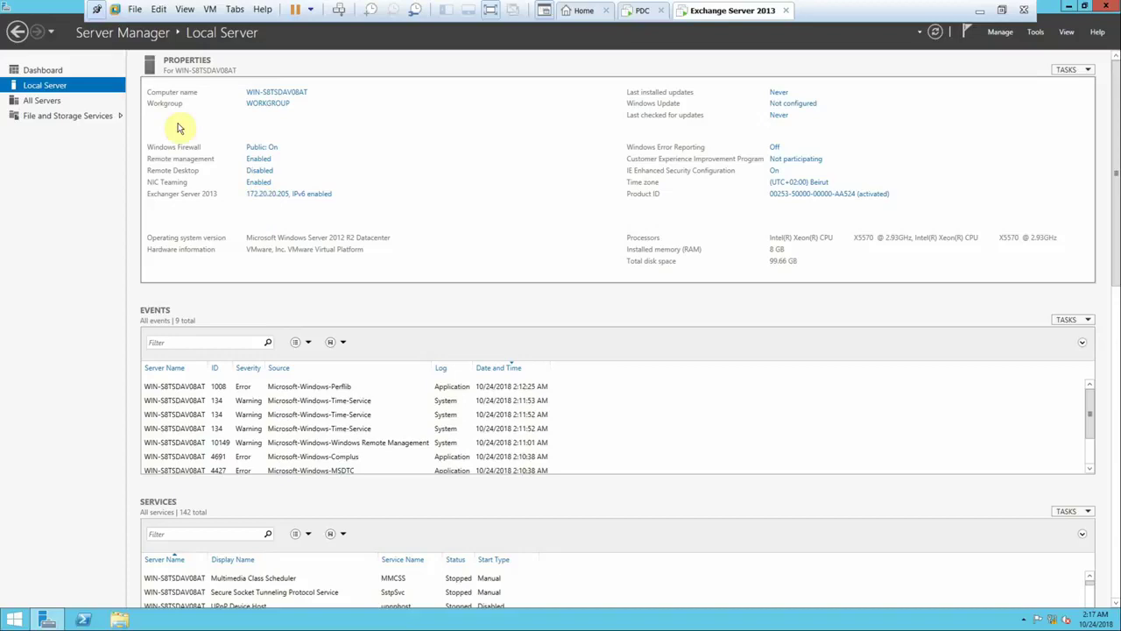
- Rename the computer to Mail and join it to the ABC.com domain with admin credentials
left_click(279, 92)
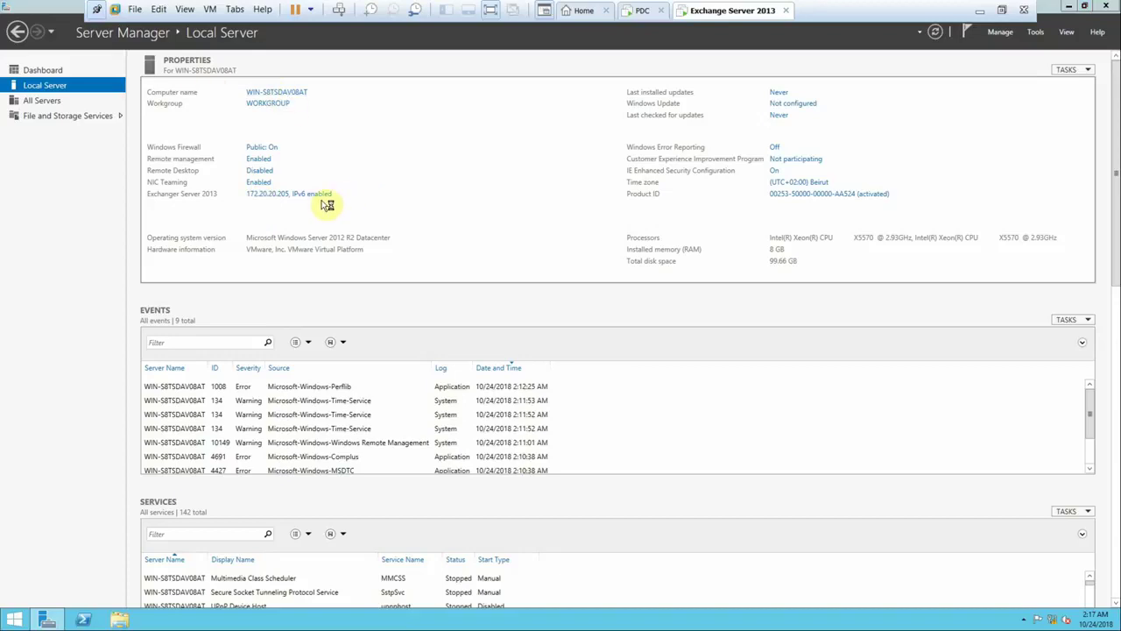
left_click(292, 235)
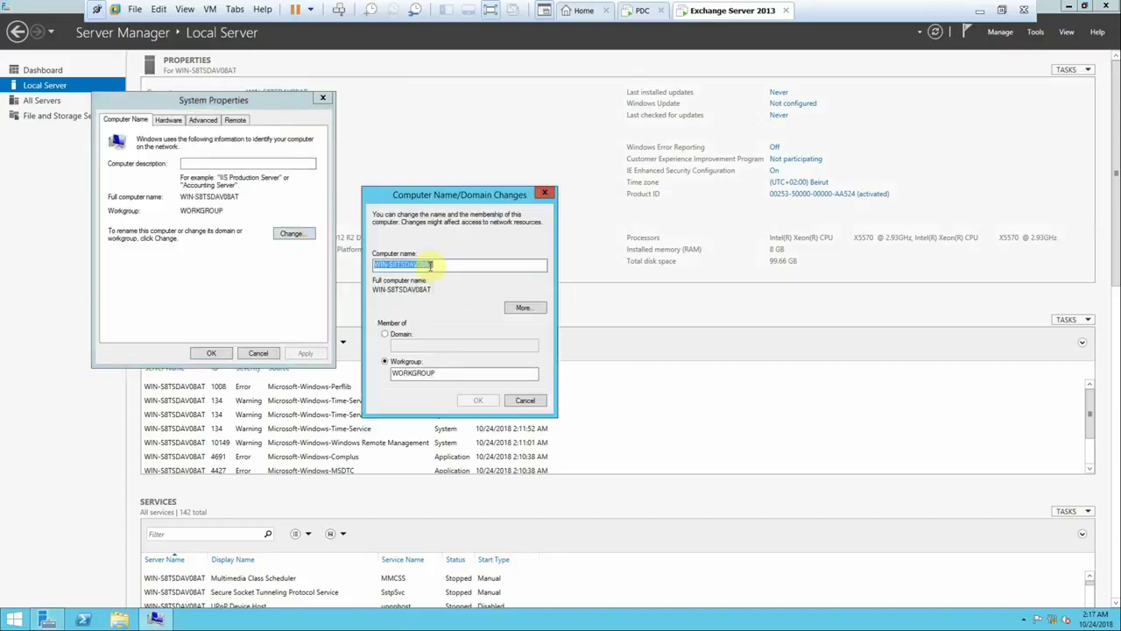
type("Mail")
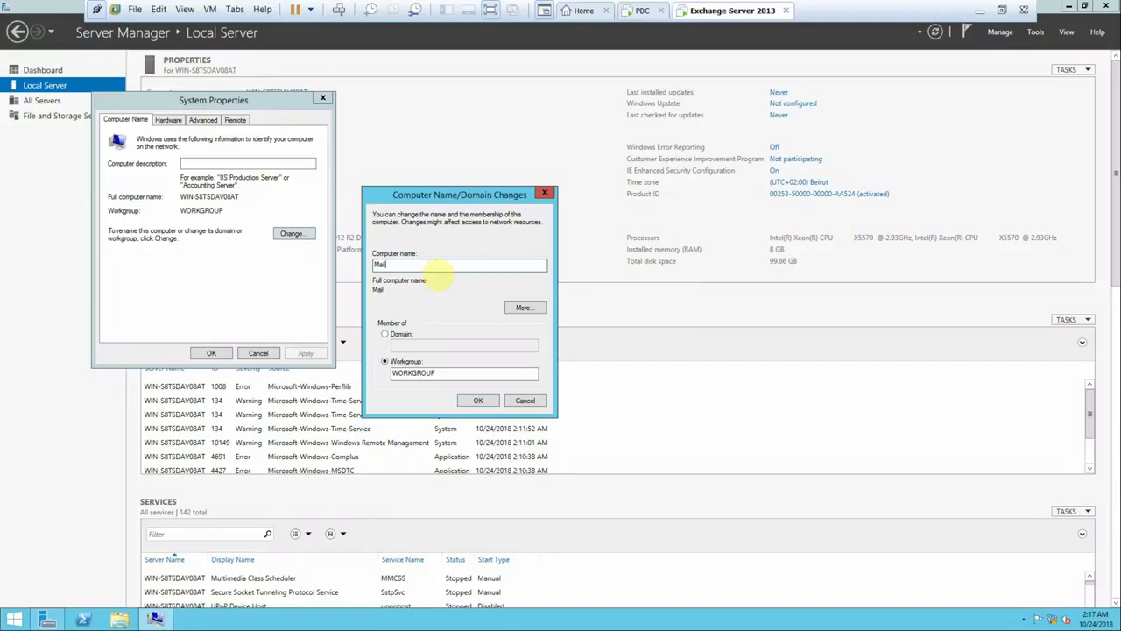
left_click(399, 333)
left_click(413, 346)
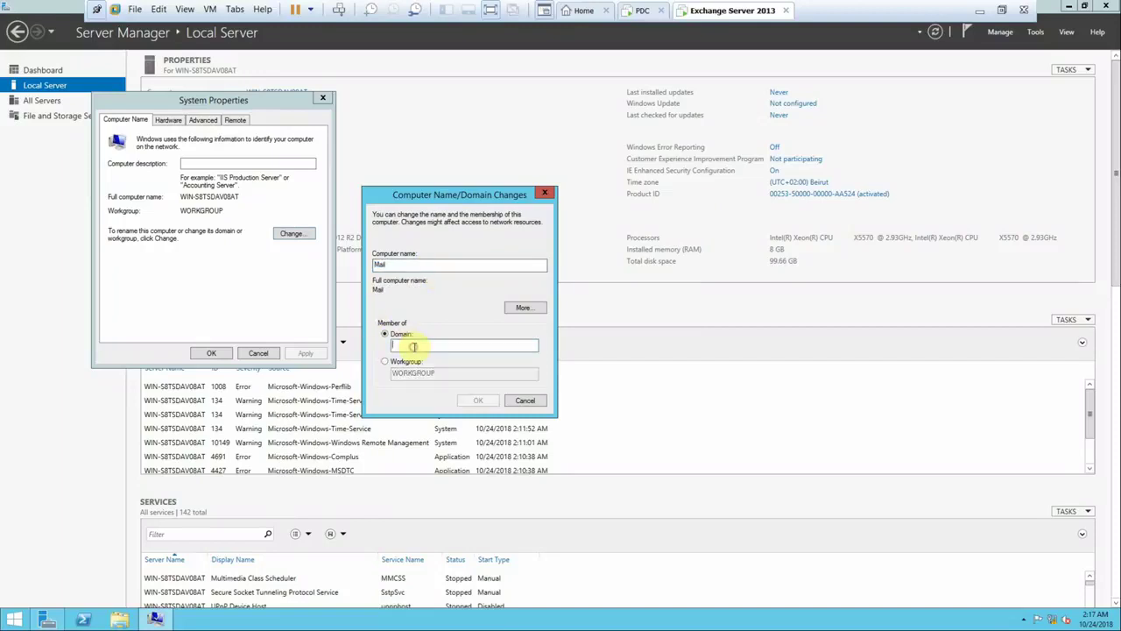
type("ABC.com")
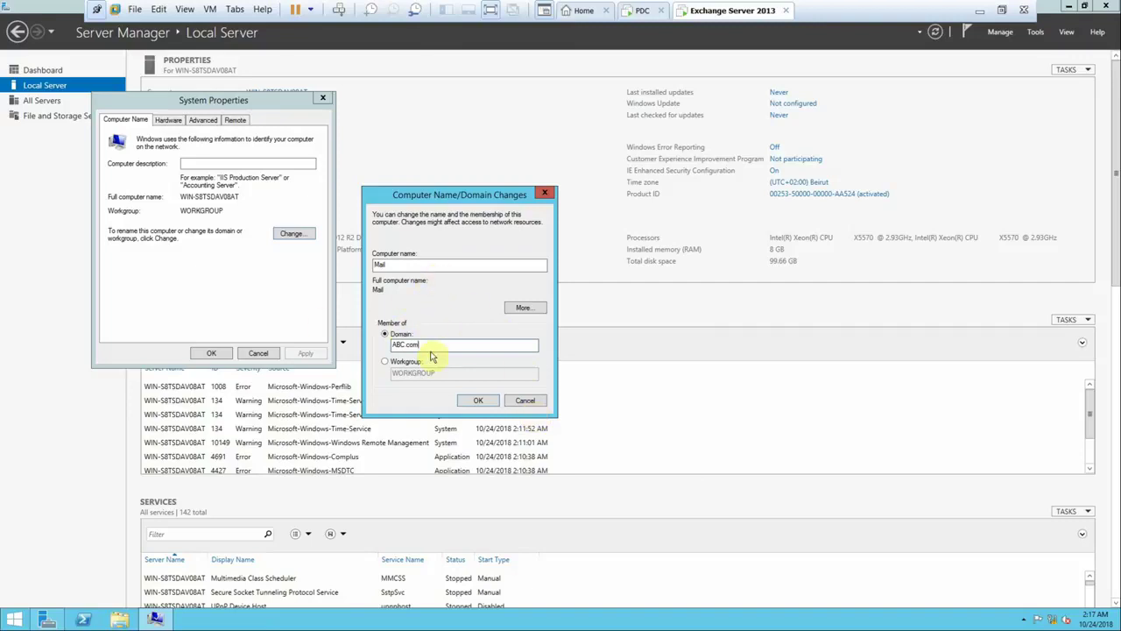
left_click(471, 400)
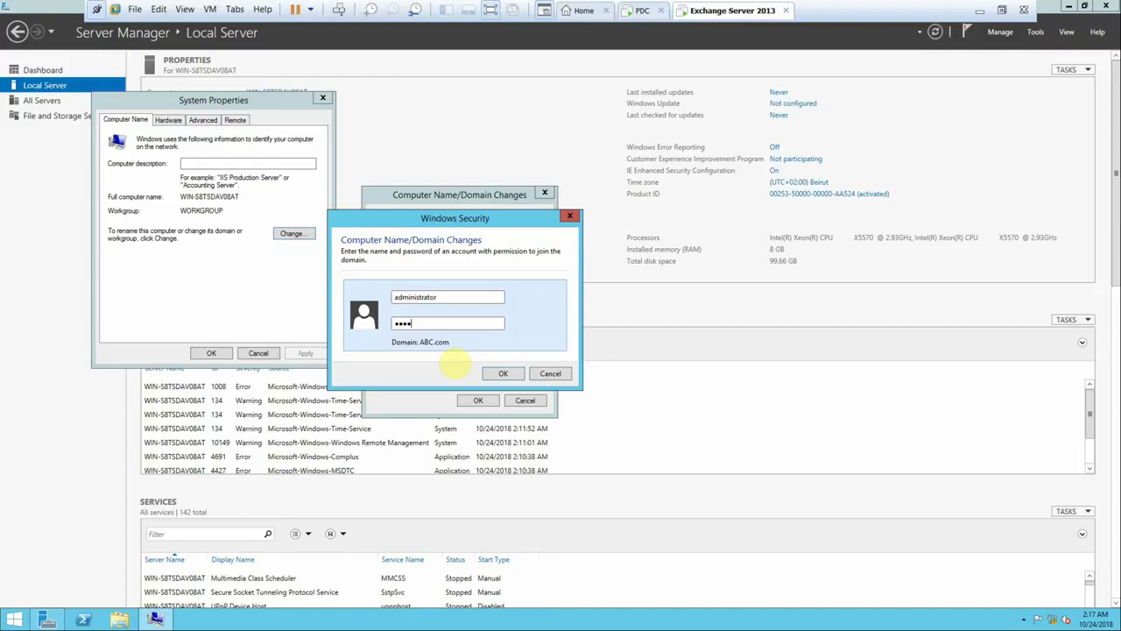
key("Return")
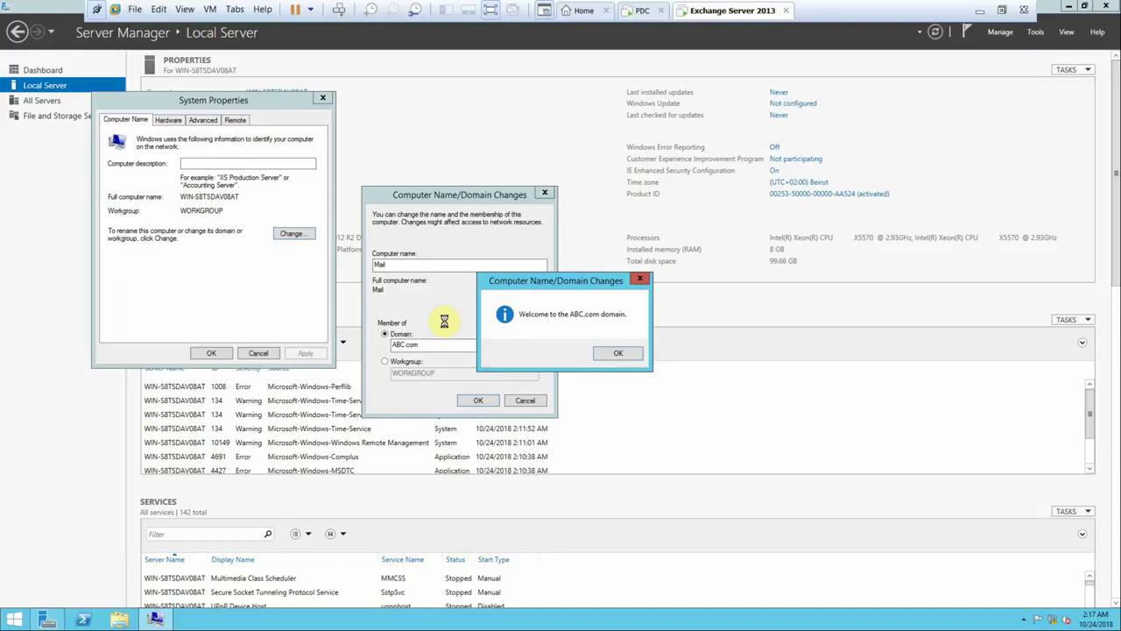
left_click(617, 353)
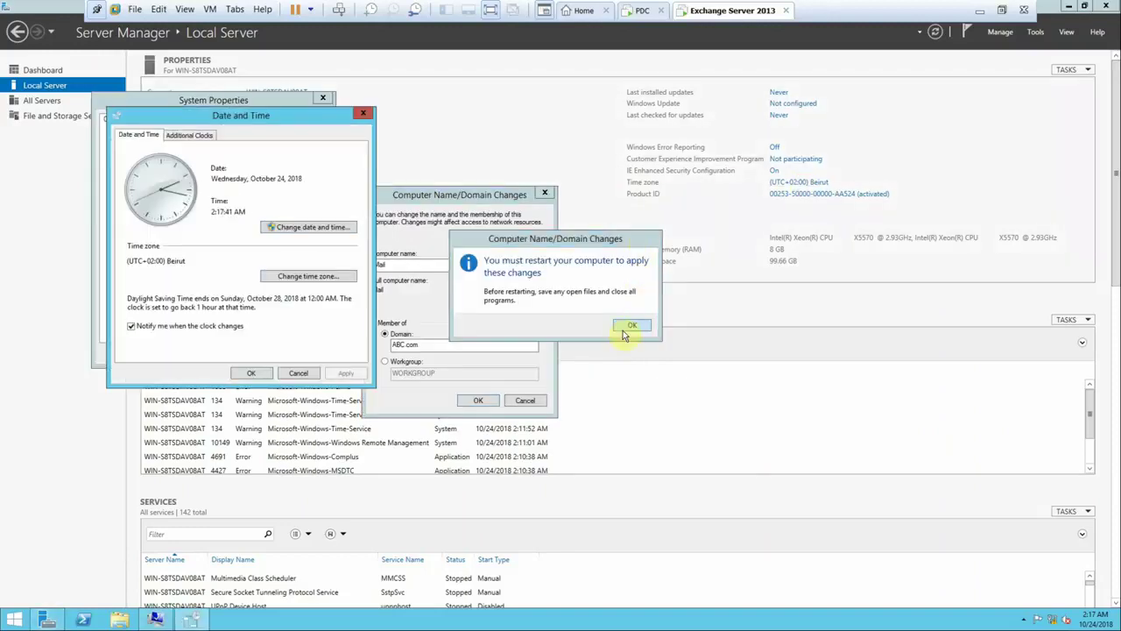
- Set the Exchange VM's time zone to Cairo
left_click(284, 278)
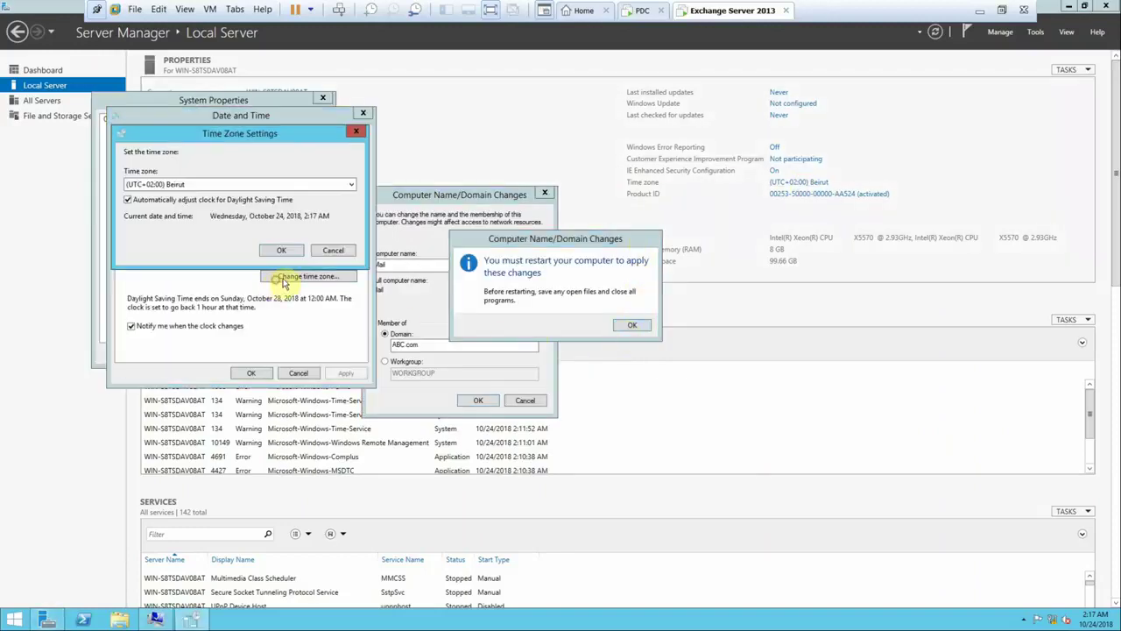
left_click(192, 185)
left_click(192, 206)
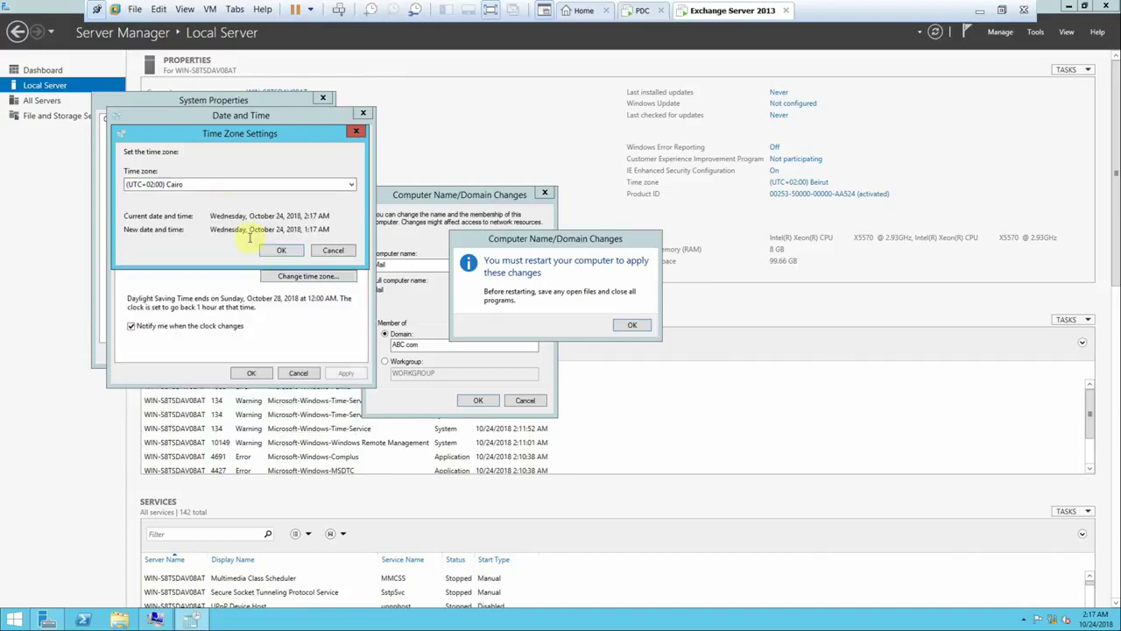
left_click(279, 251)
left_click(254, 372)
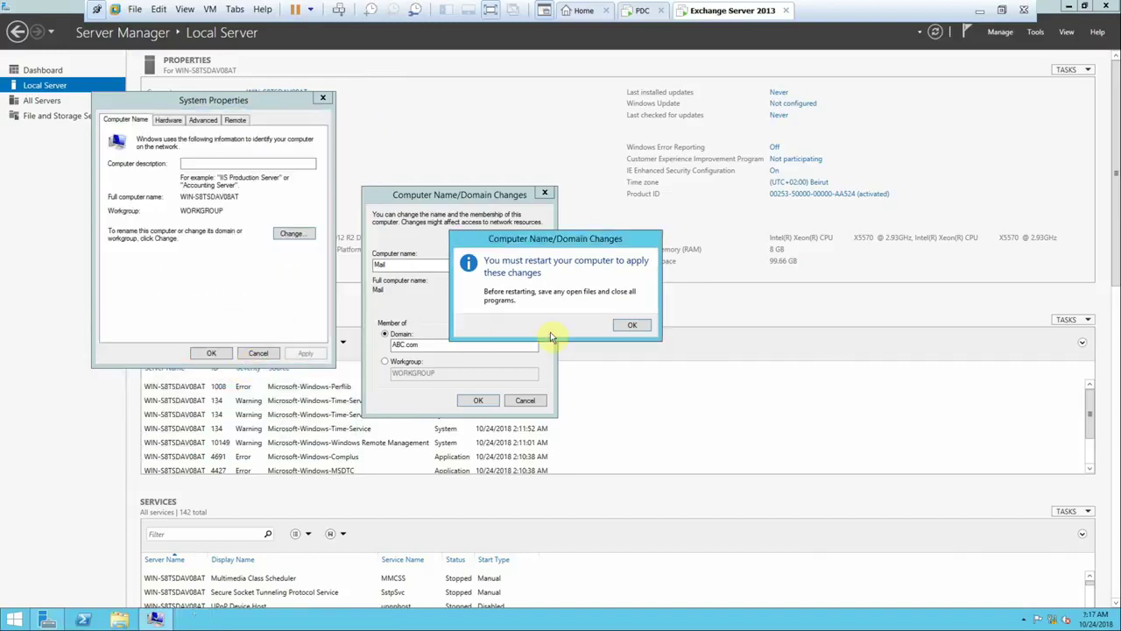
- Close System Properties and restart the server now to apply the changes
left_click(623, 325)
left_click(219, 353)
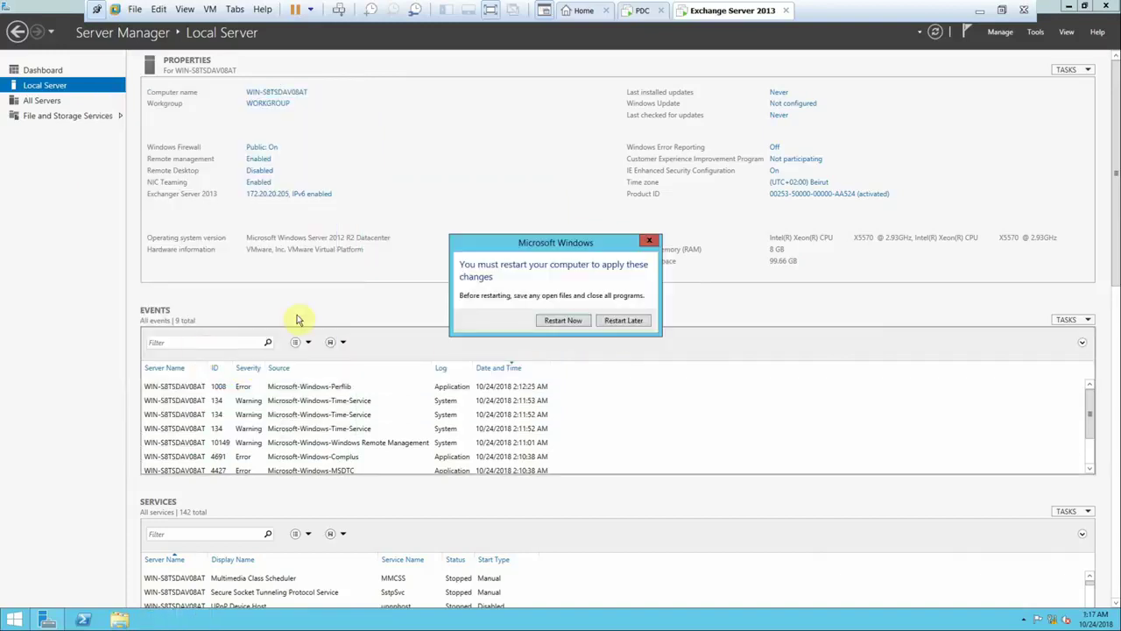
left_click(564, 320)
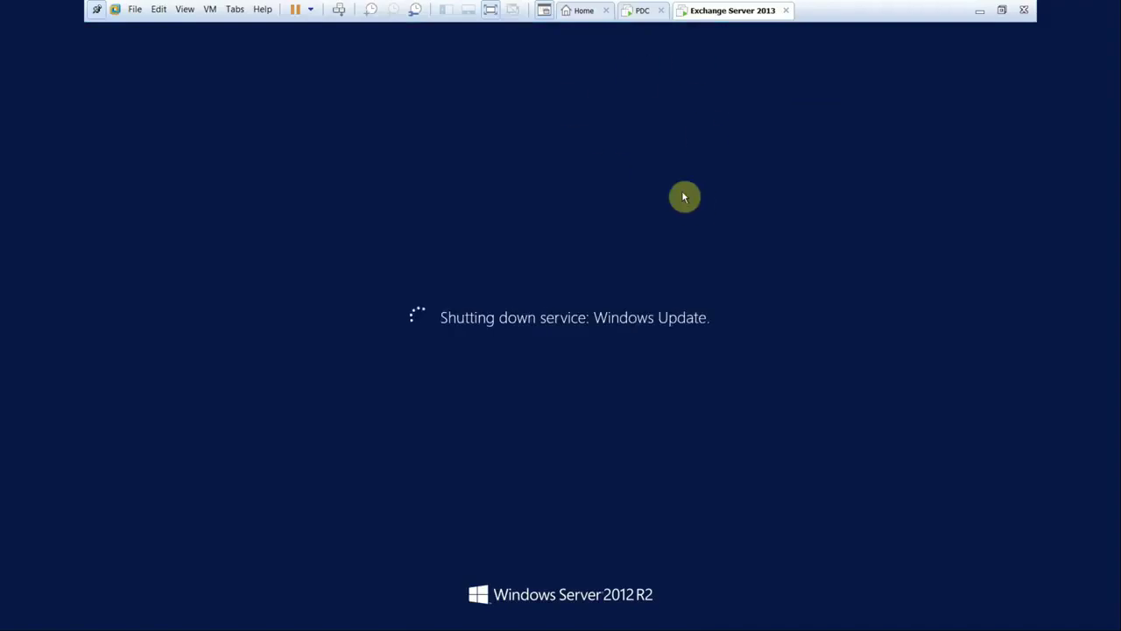
- Sign in to the PDC virtual machine as the domain Administrator with its password
left_click(638, 11)
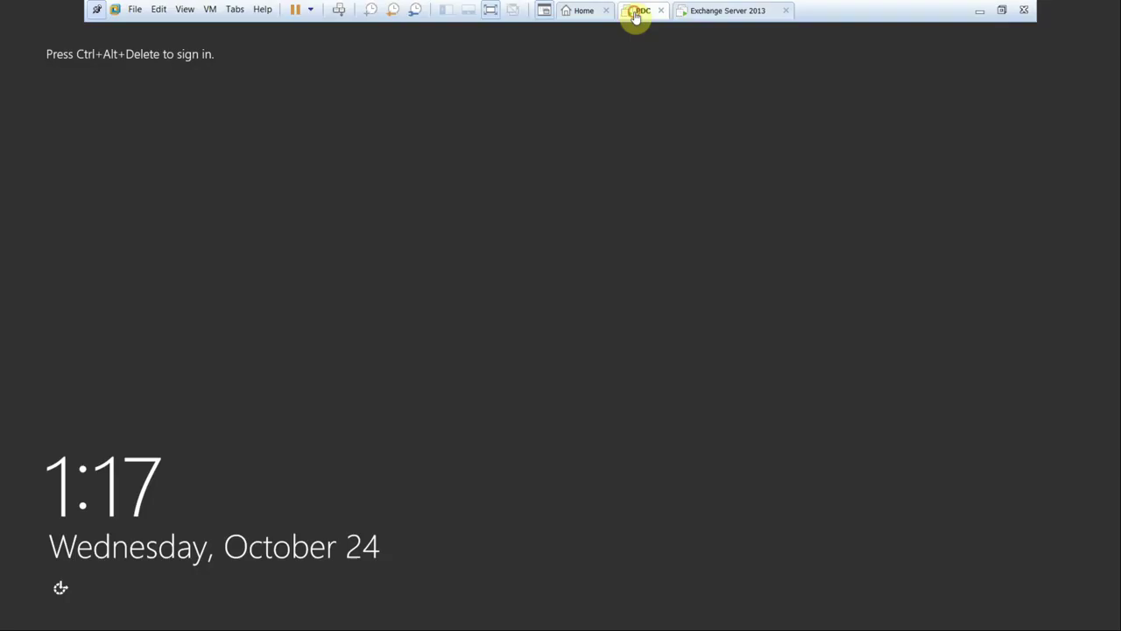
left_click(340, 11)
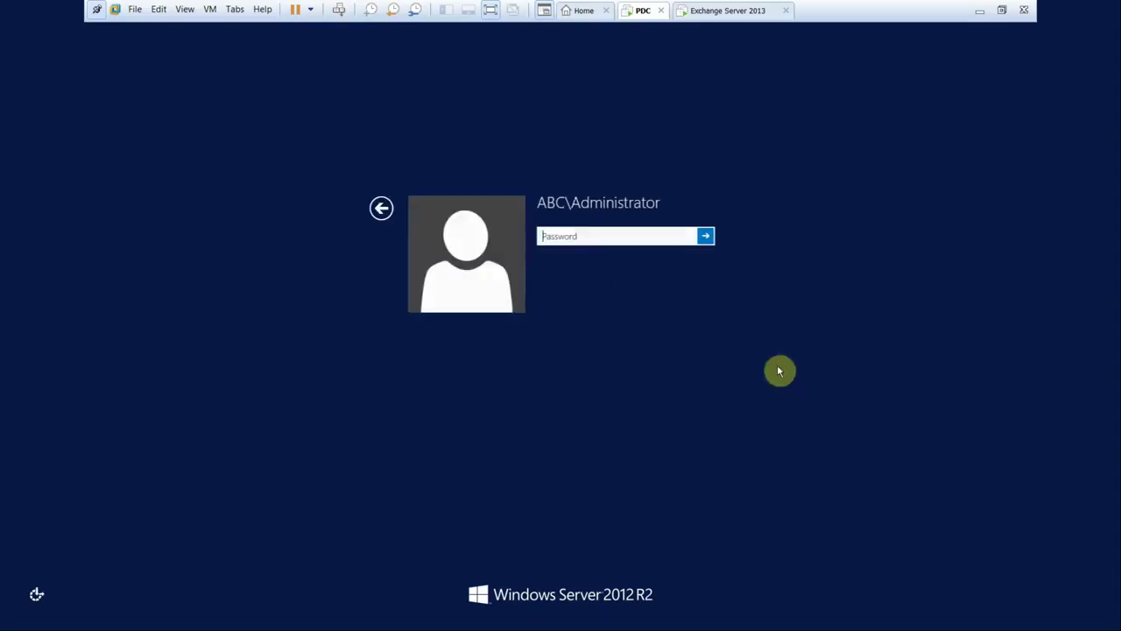
type("P")
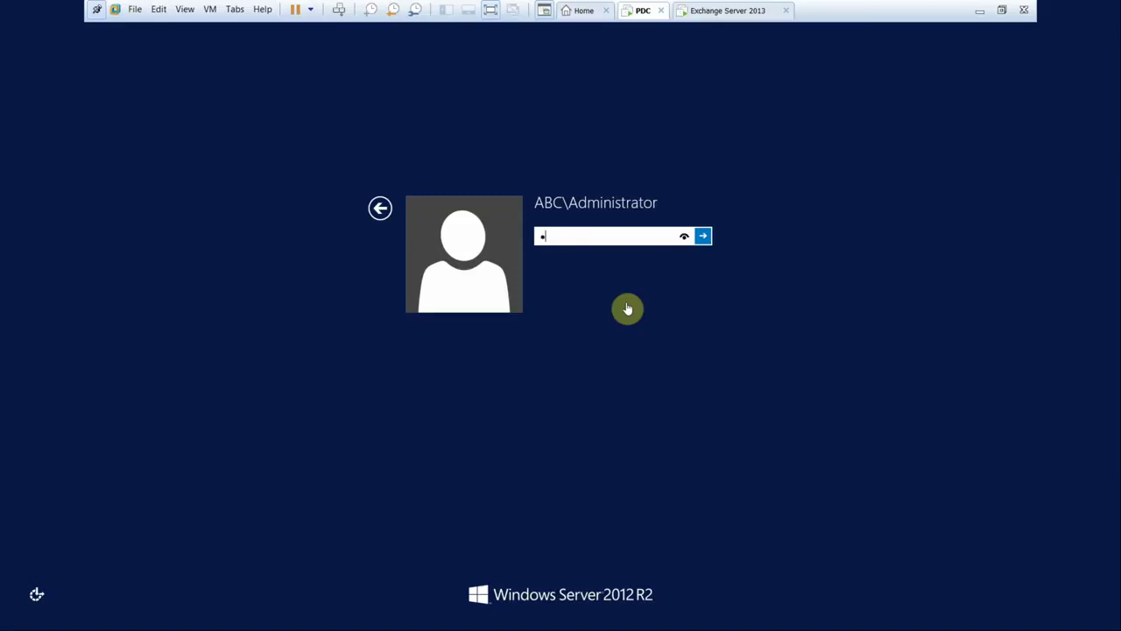
key("Return")
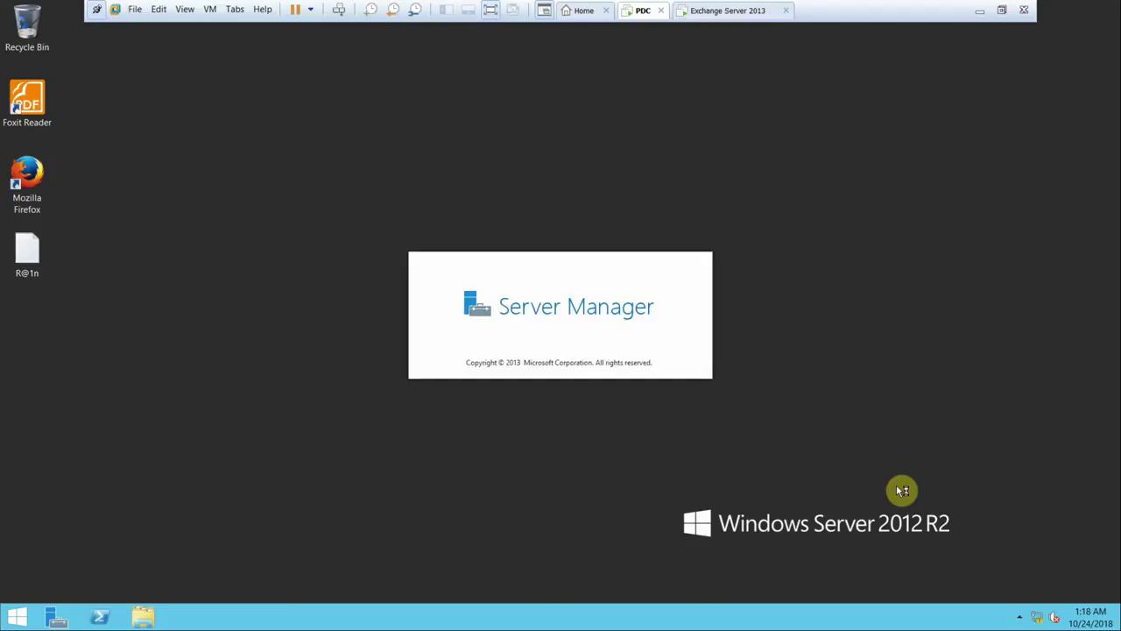
- Set Ethernet0's IPv4 preferred DNS server to 172.20.20.200 on the PDC
right_click(1041, 621)
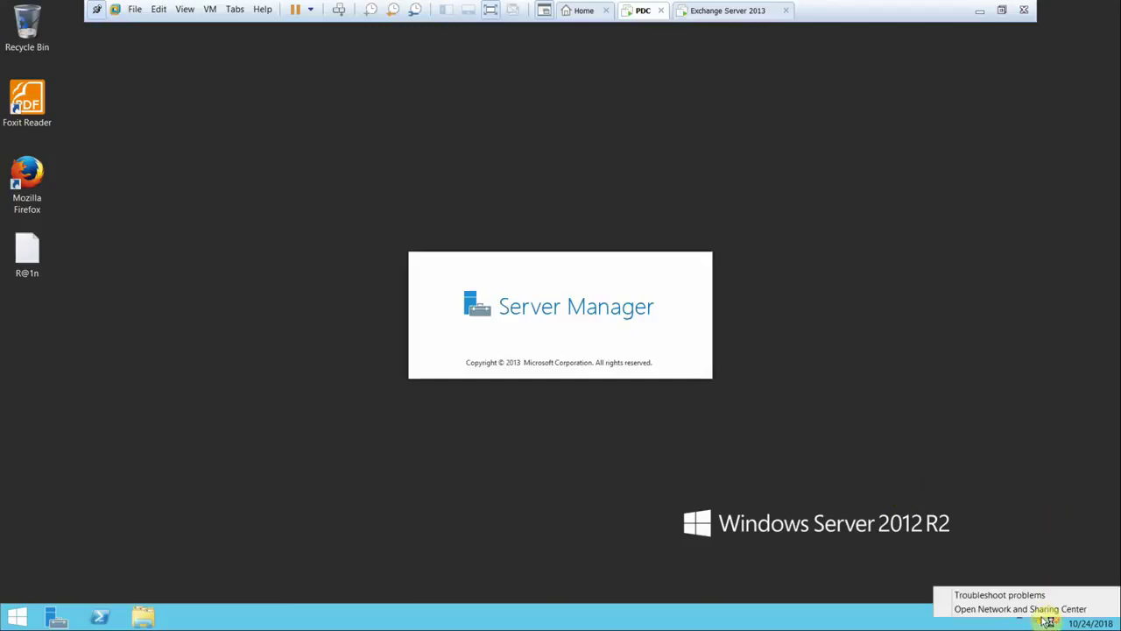
left_click(1039, 610)
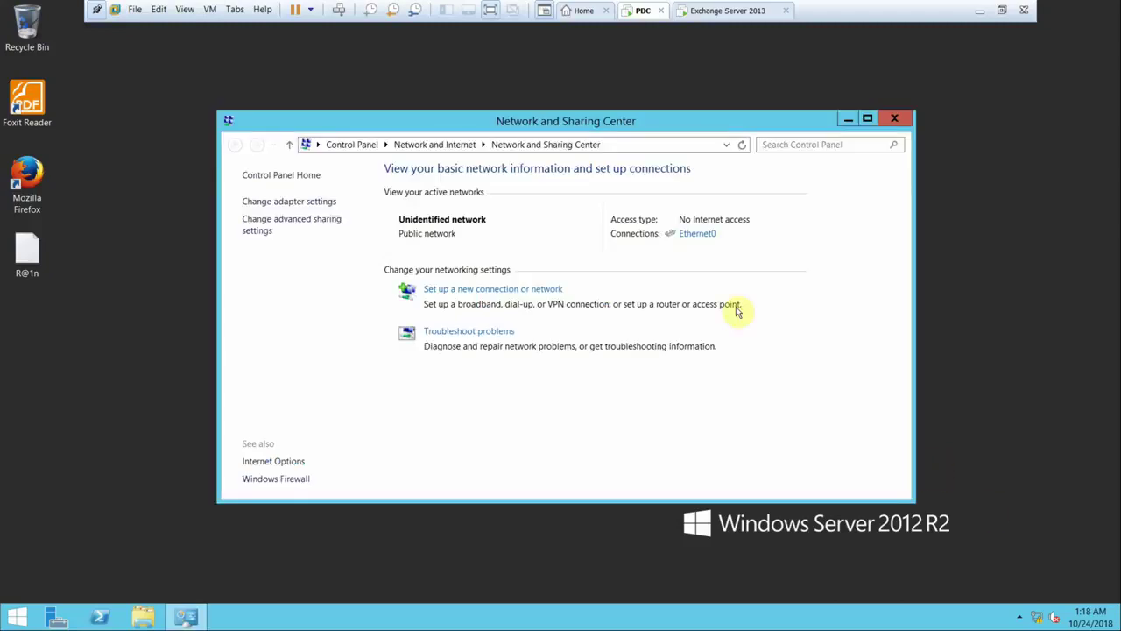
left_click(321, 205)
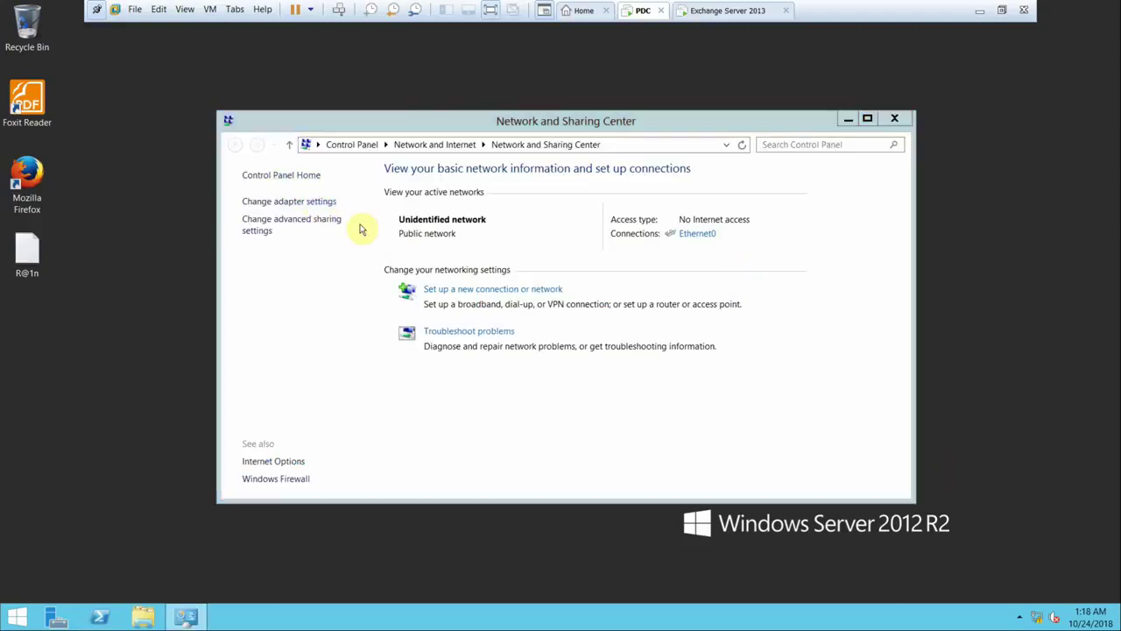
left_click(319, 233)
right_click(317, 231)
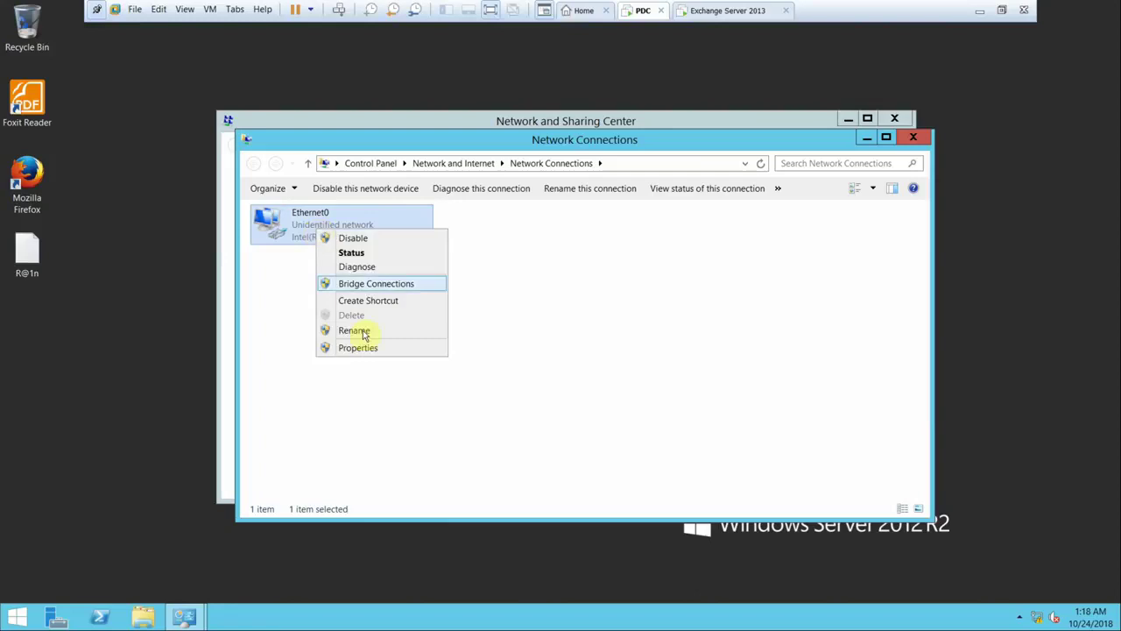
left_click(368, 351)
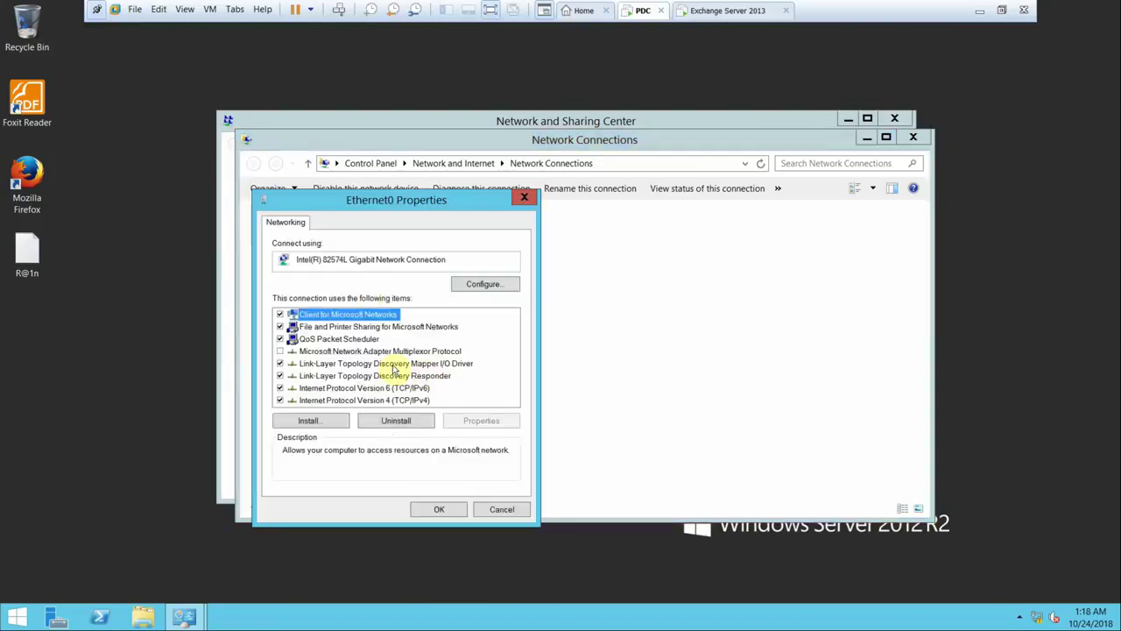
left_click(424, 402)
double_click(424, 401)
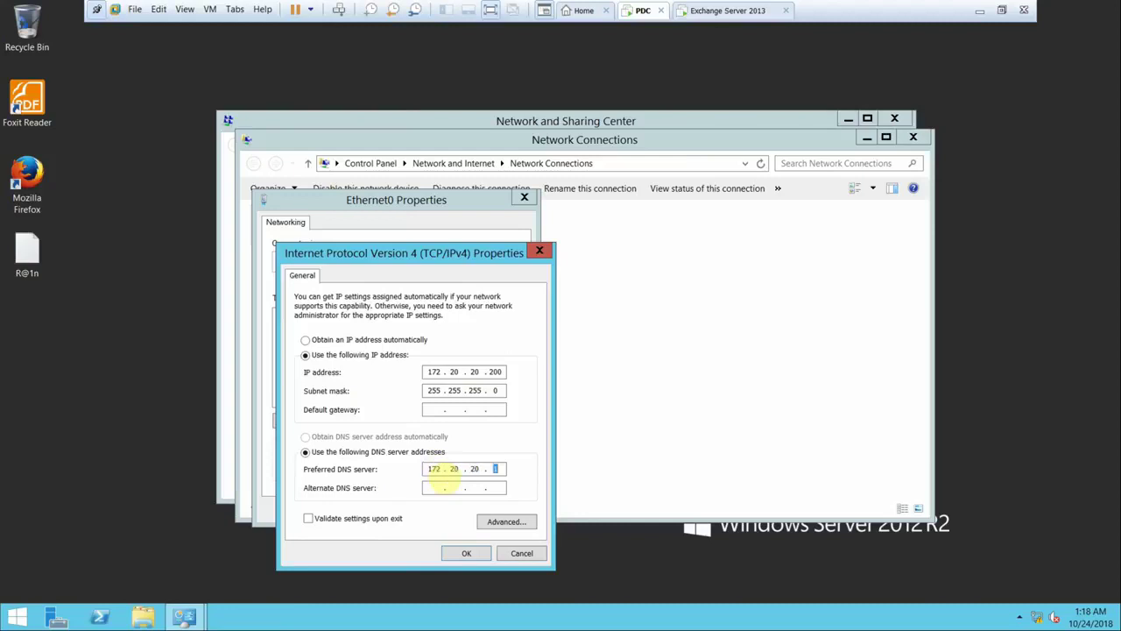
left_click(454, 553)
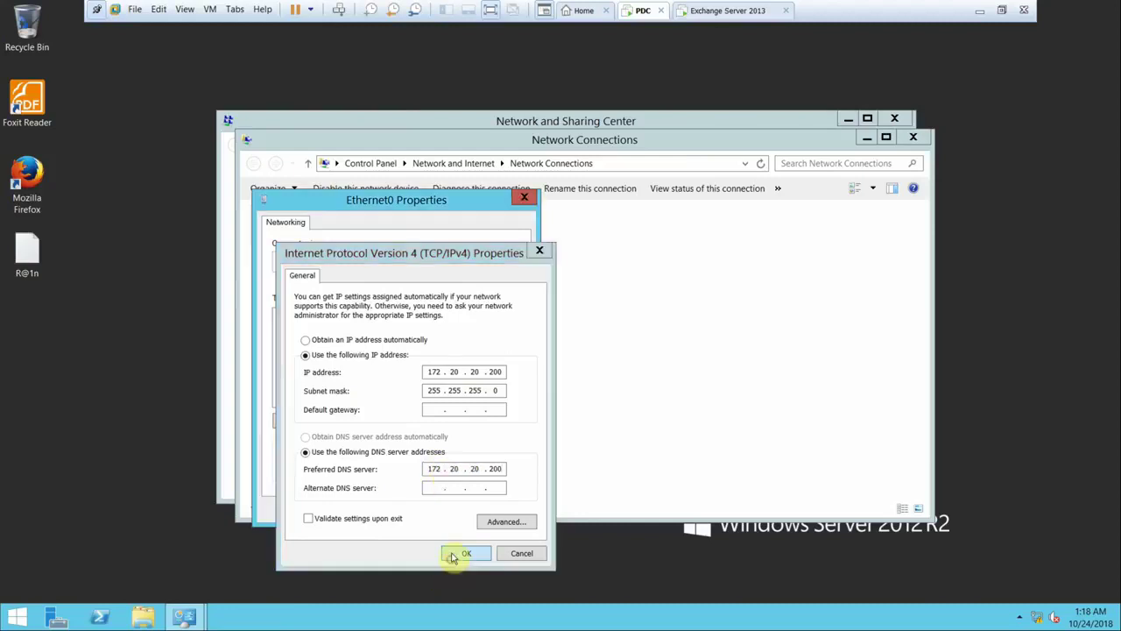
left_click(440, 513)
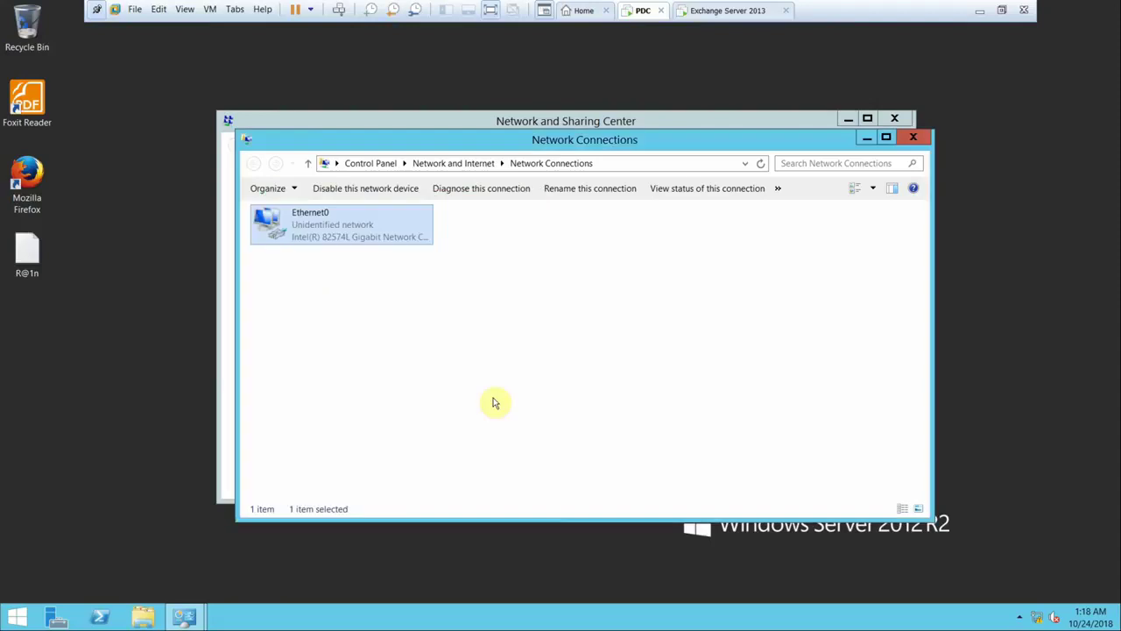
- Disable and re-enable the Ethernet0 adapter, then go up to Network and Internet
right_click(289, 220)
left_click(302, 222)
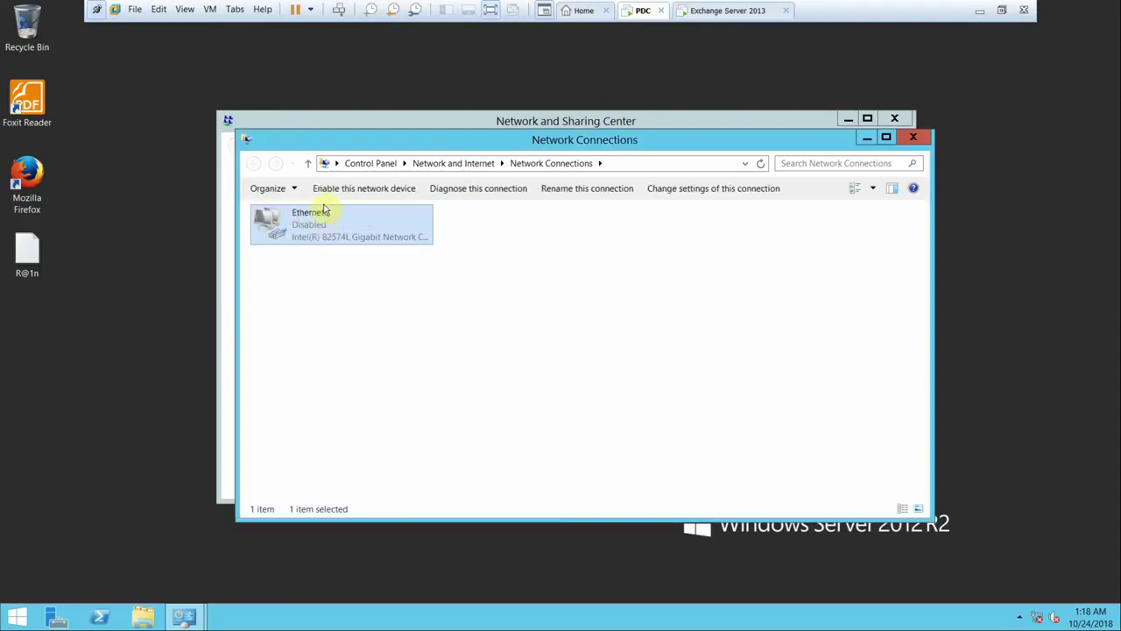
left_click(319, 187)
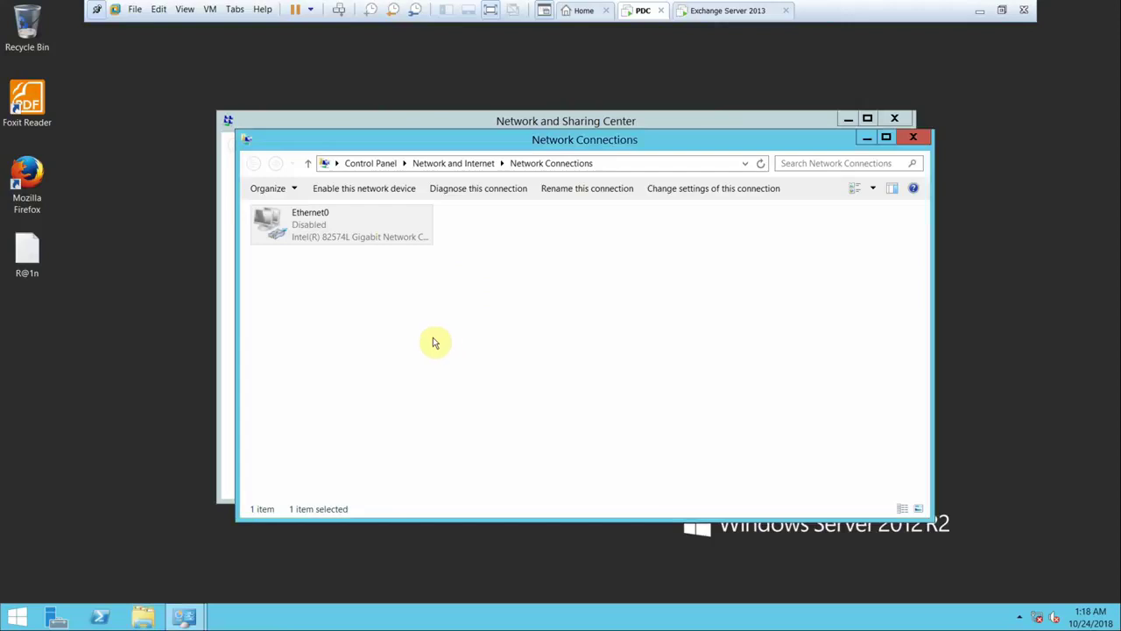
left_click(355, 187)
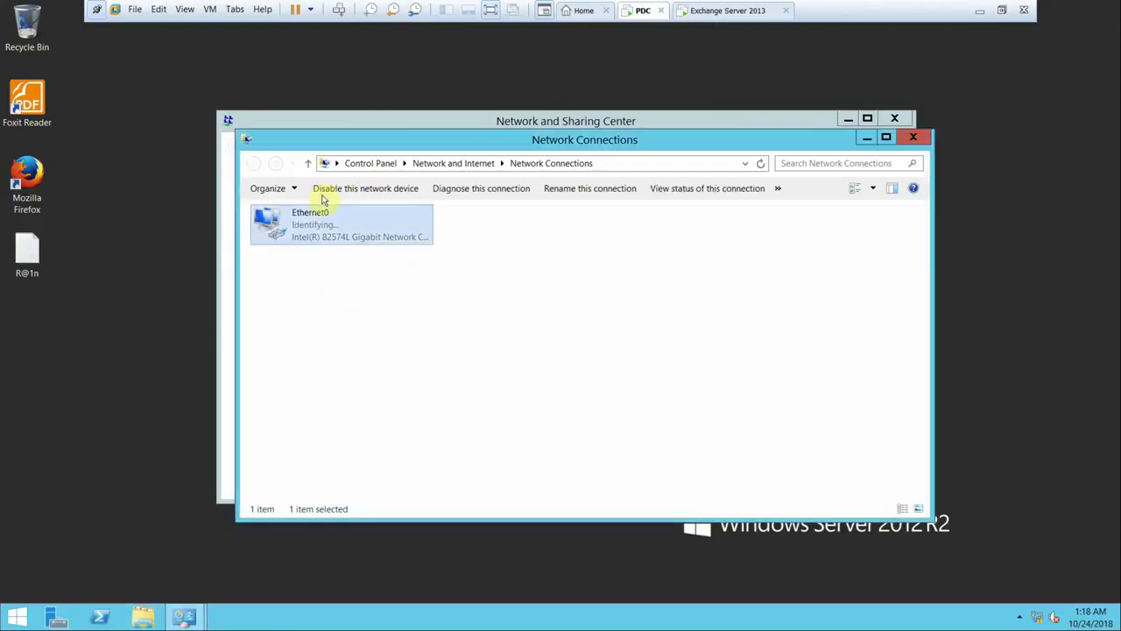
left_click(308, 164)
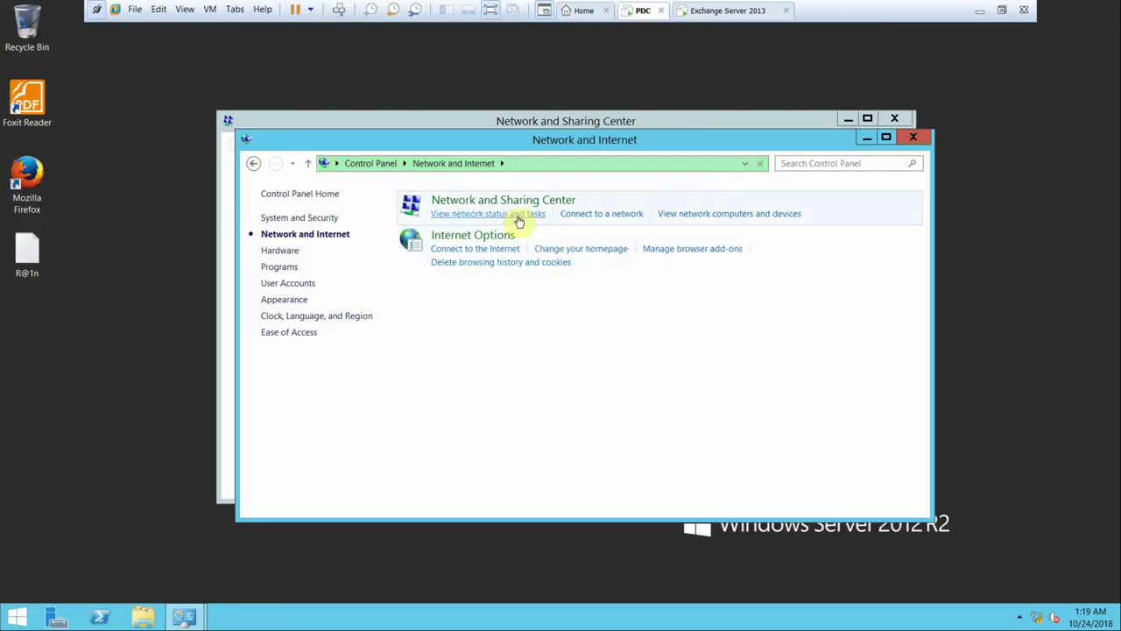
- Open the Network and Sharing Center and review the advanced sharing settings
left_click(498, 200)
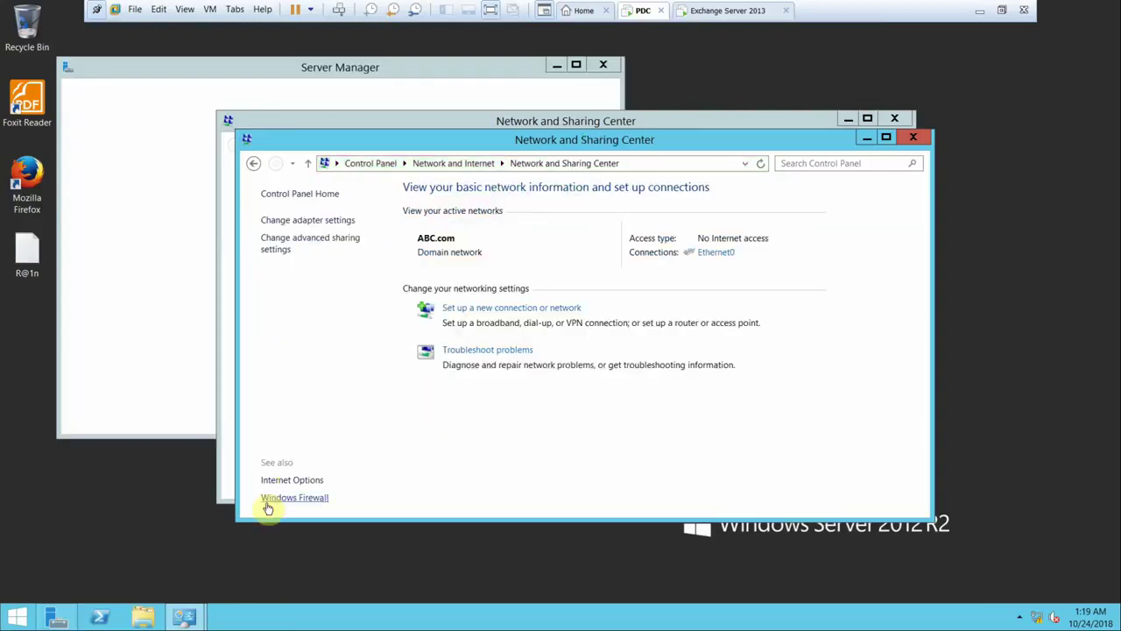
left_click(296, 498)
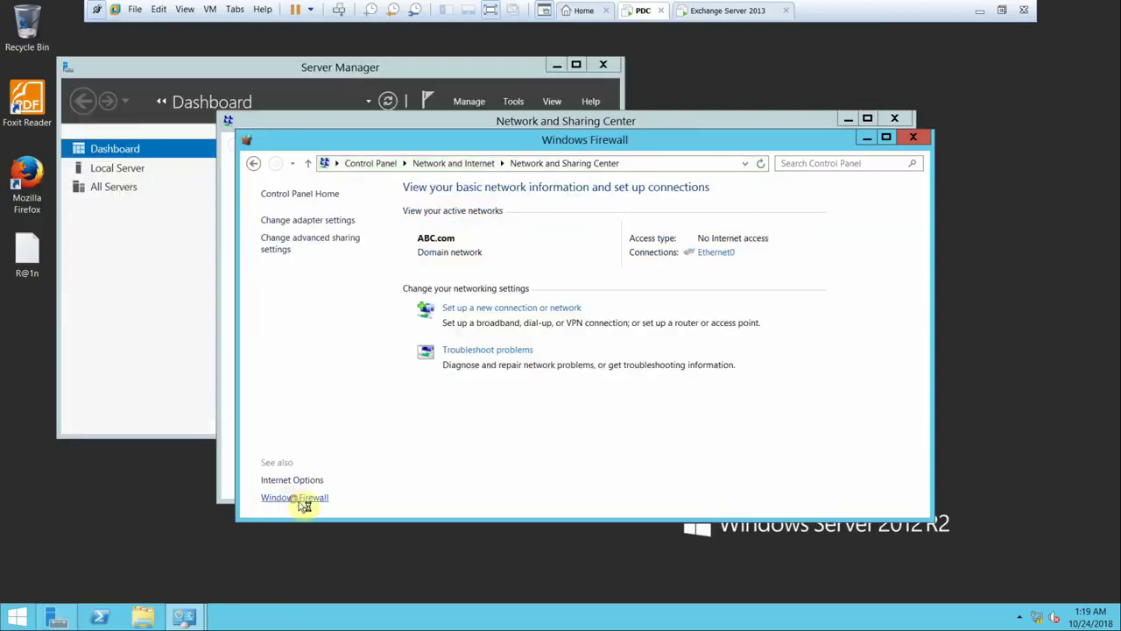
left_click(314, 241)
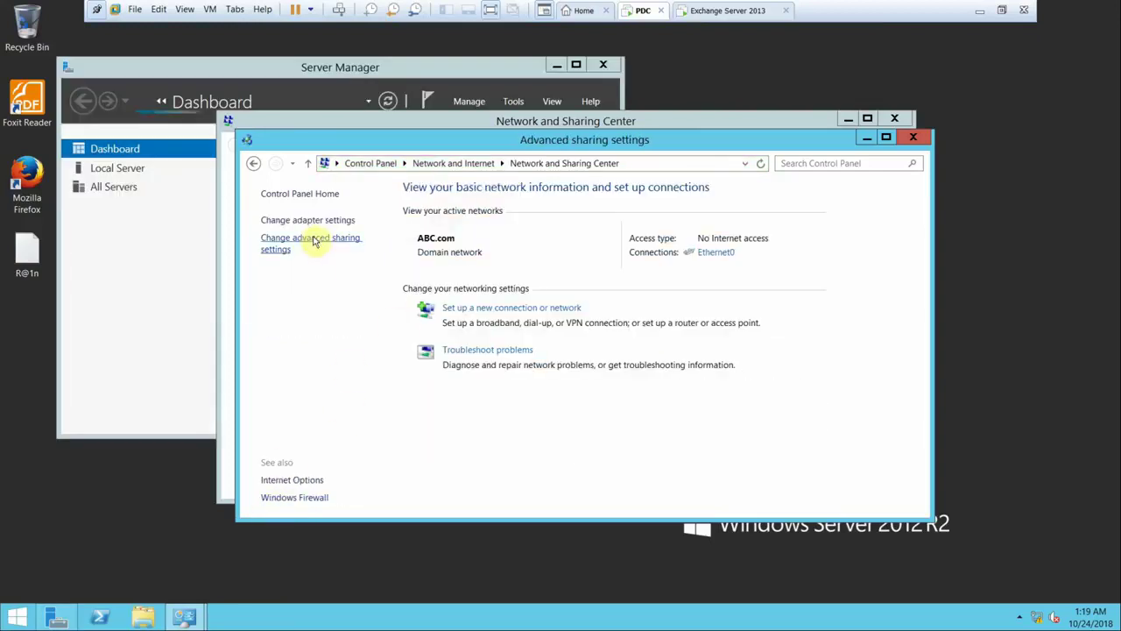
left_click(253, 163)
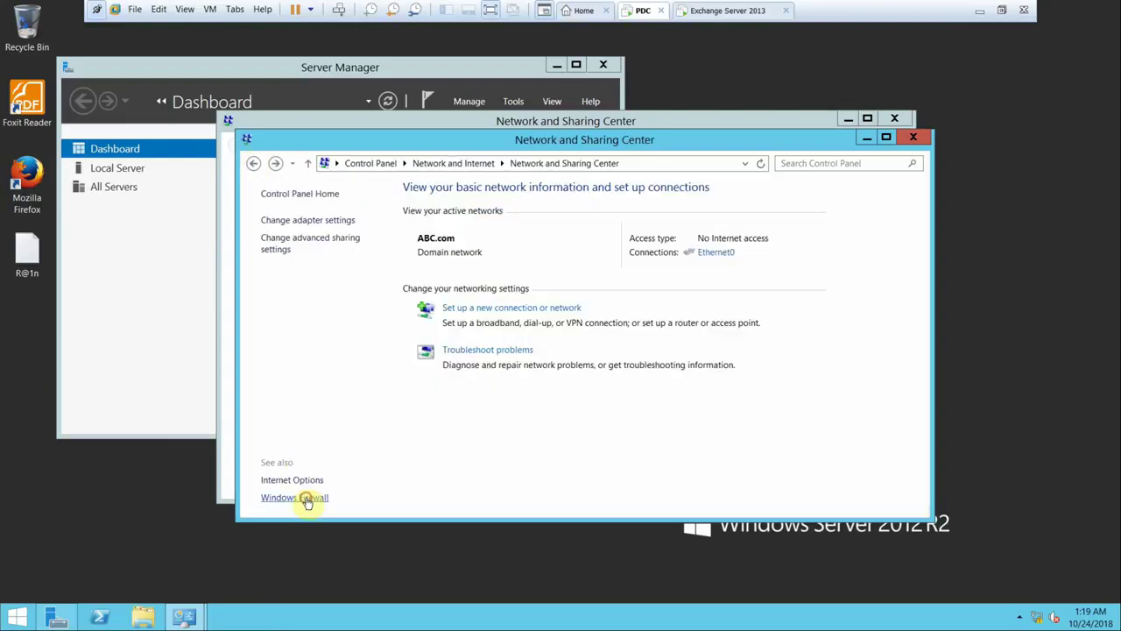
- Turn off Windows Firewall for domain, private and public networks, then close the windows
left_click(306, 499)
left_click(342, 268)
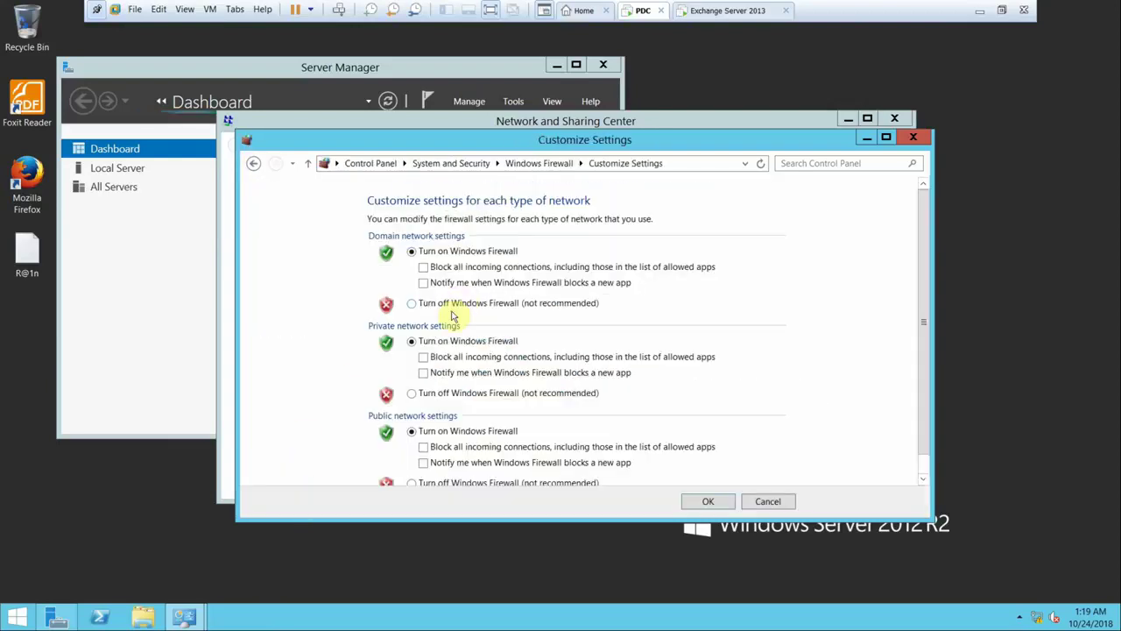
left_click(457, 303)
left_click(461, 393)
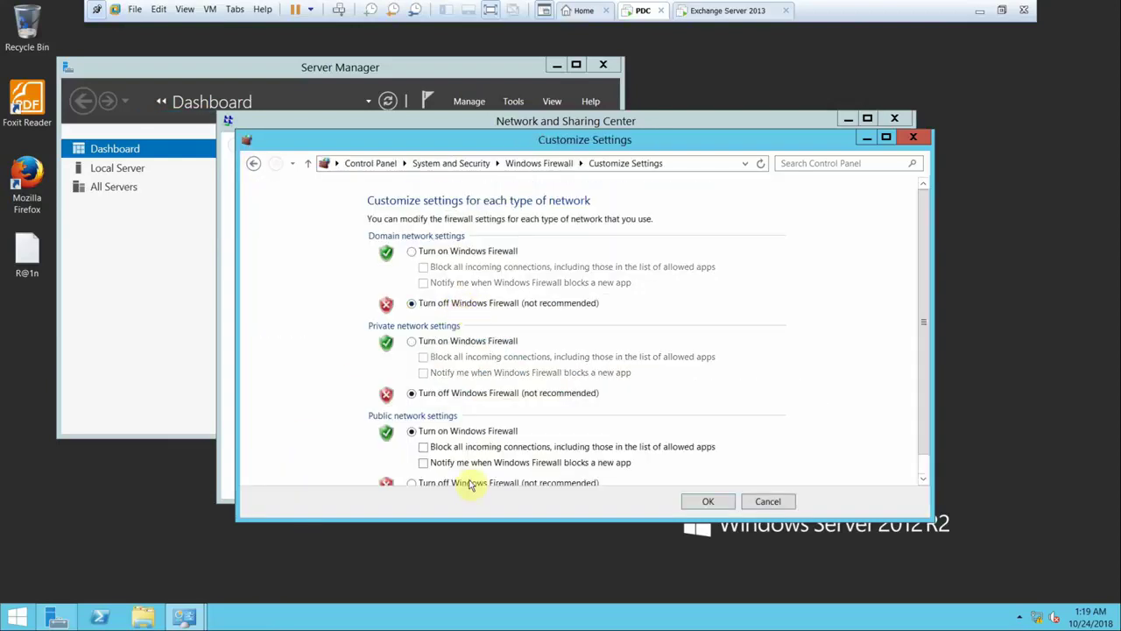
left_click(469, 483)
left_click(692, 501)
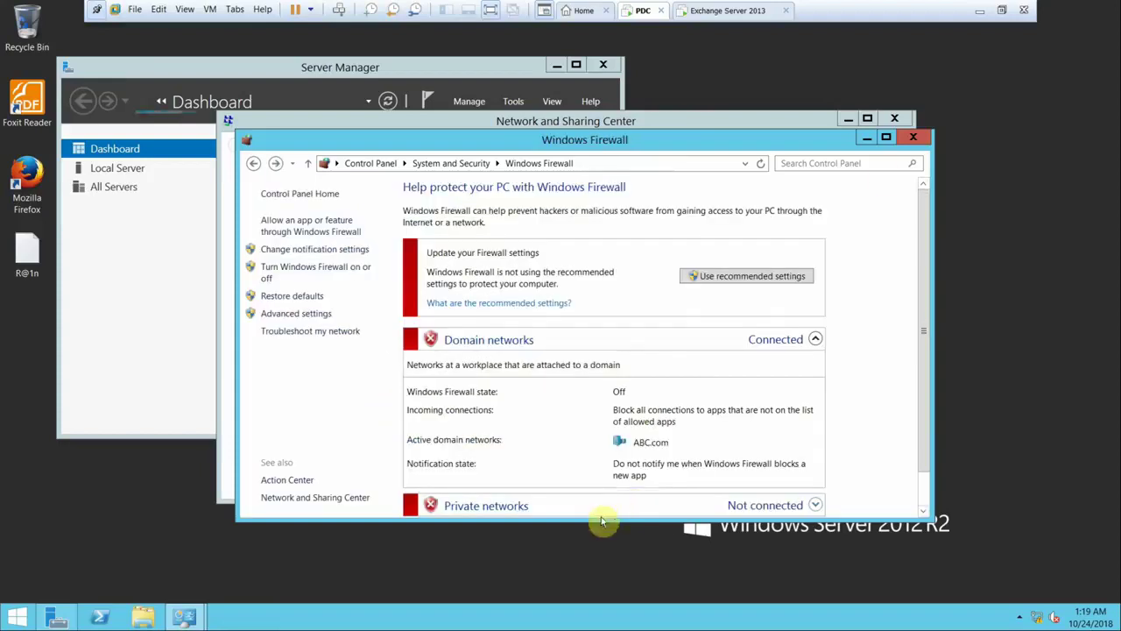
left_click(912, 138)
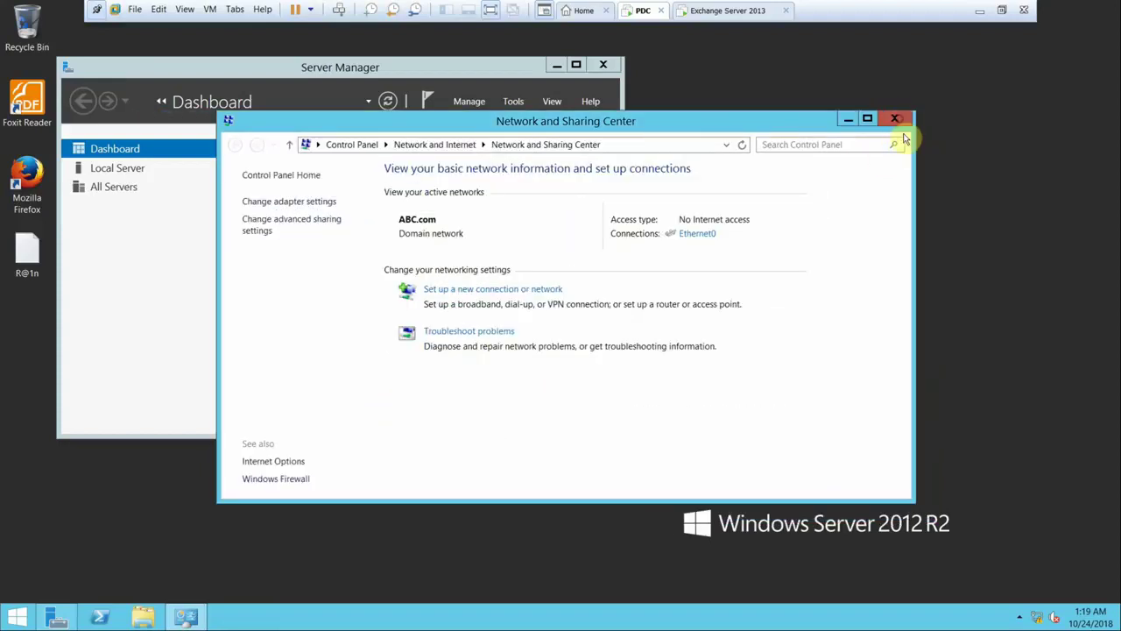
left_click(895, 119)
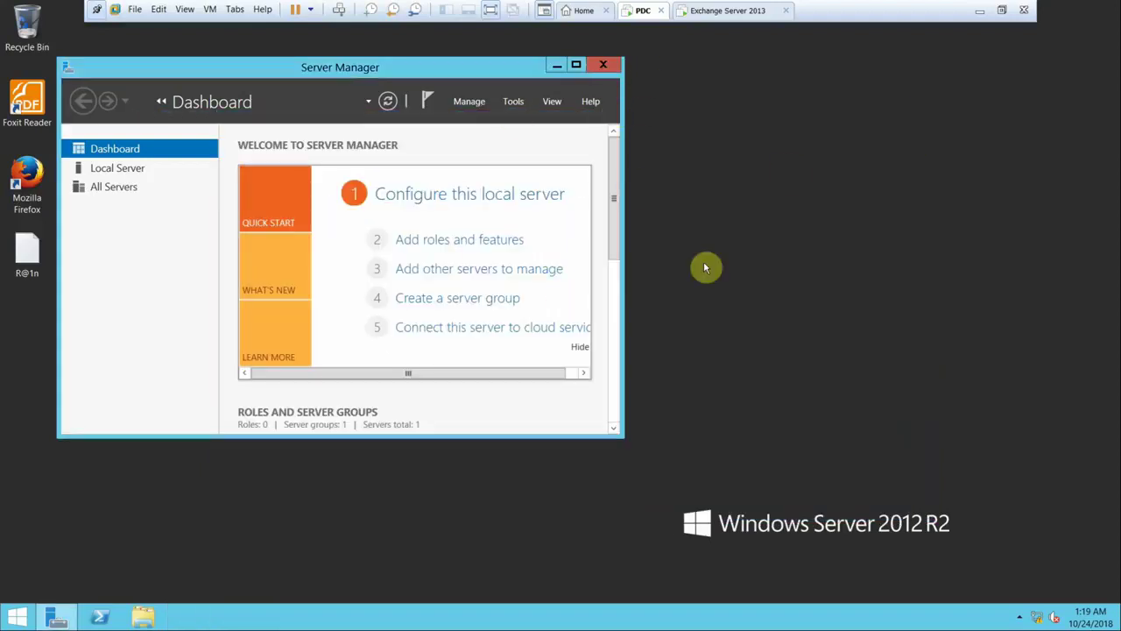
left_click(728, 10)
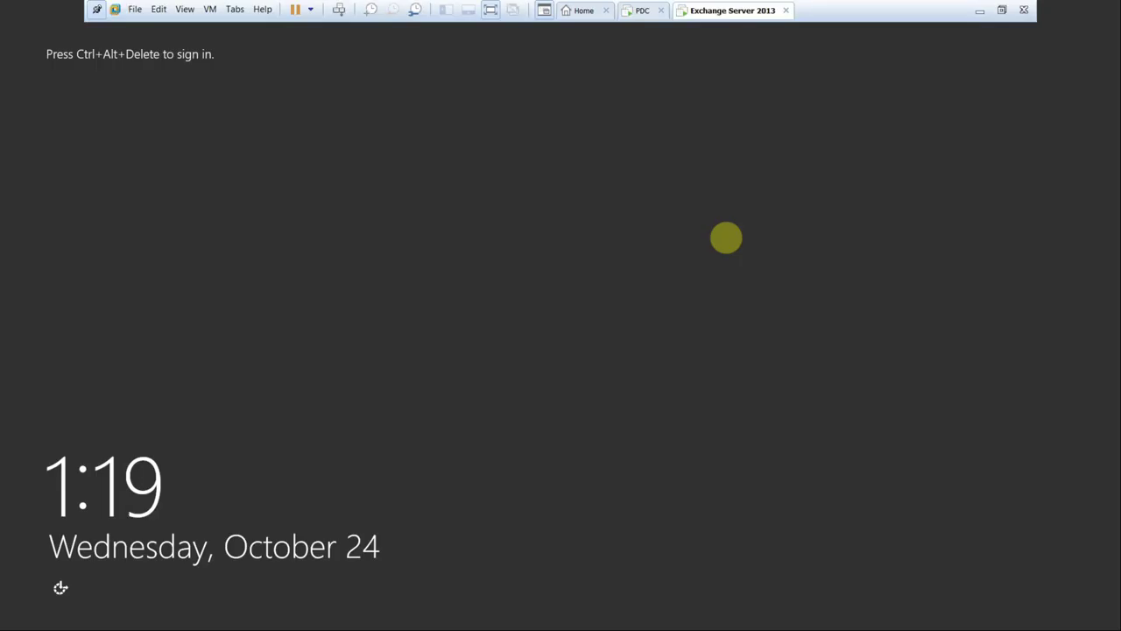
left_click(340, 9)
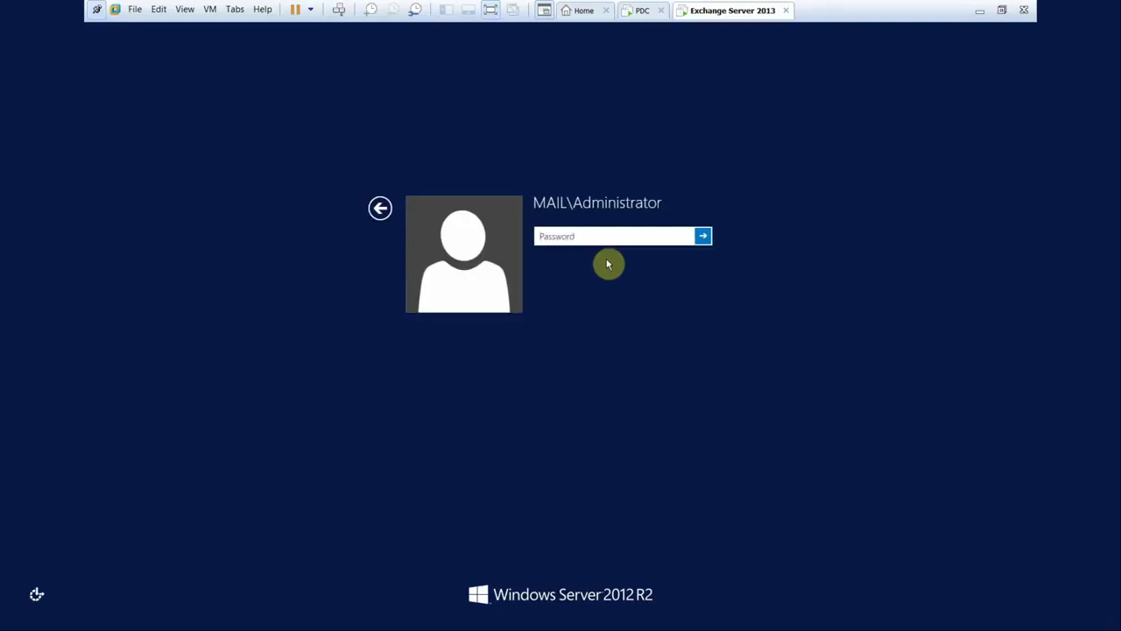
left_click(379, 210)
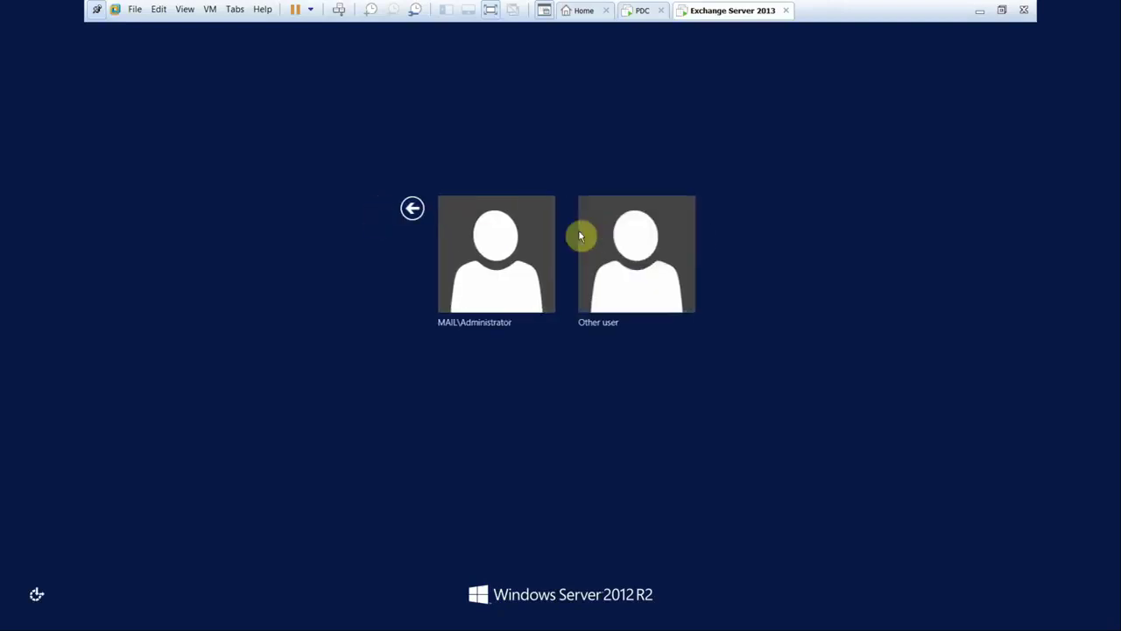
left_click(583, 236)
left_click(638, 11)
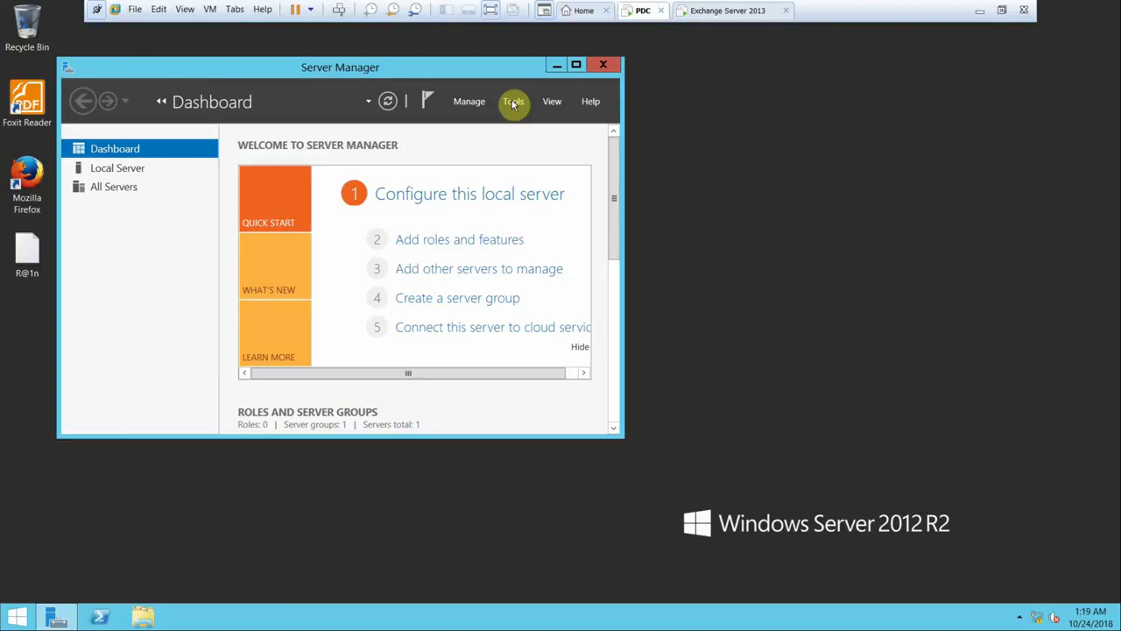
left_click(517, 105)
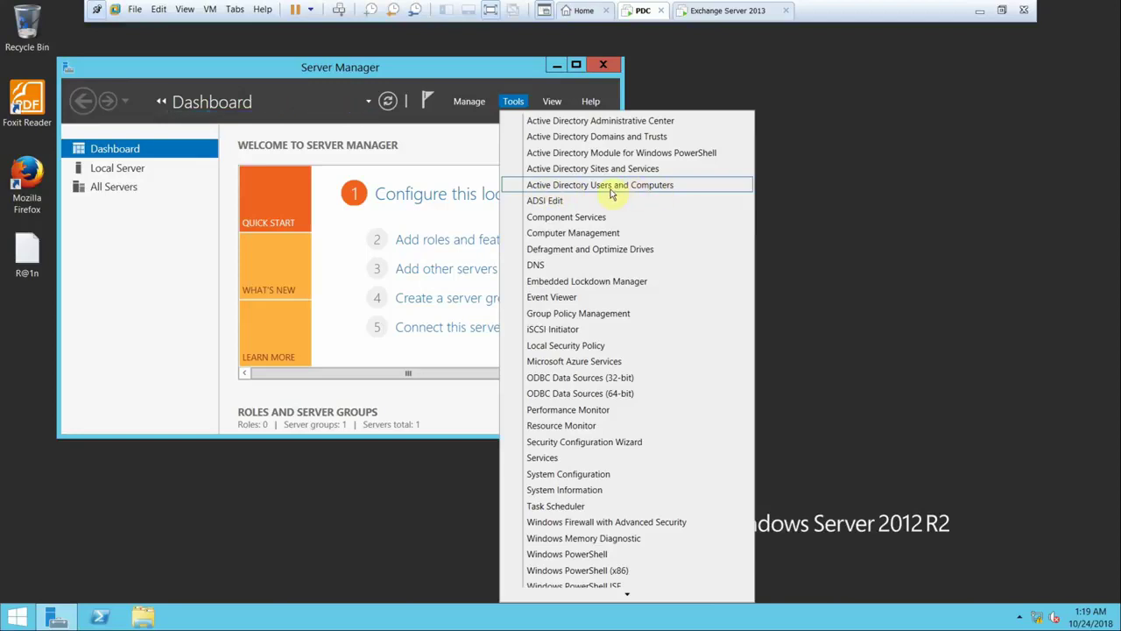
left_click(614, 186)
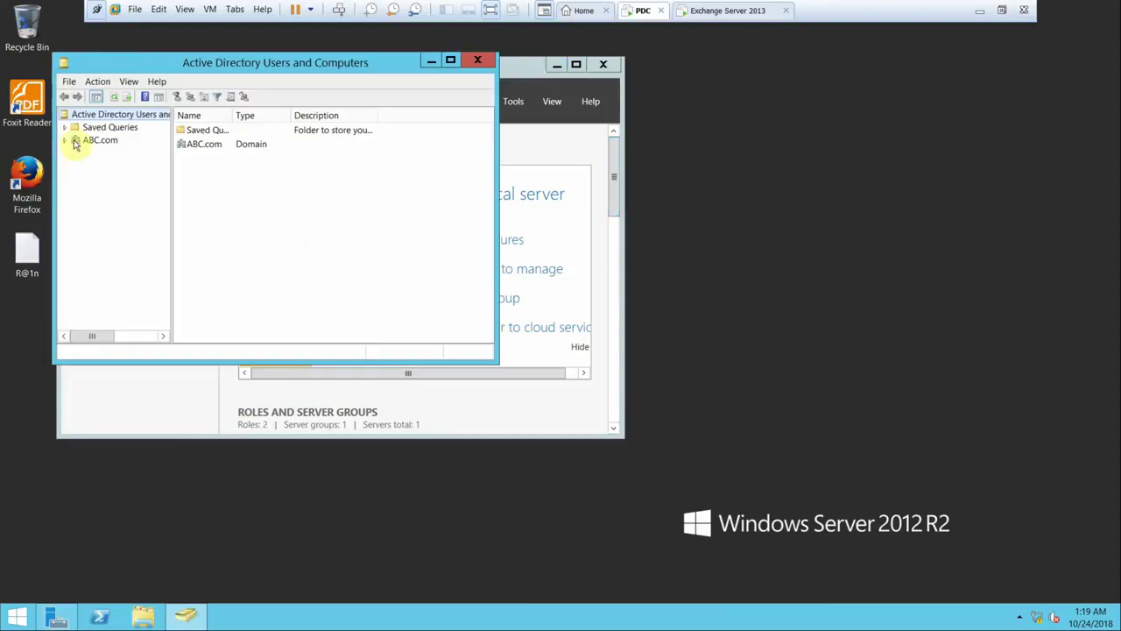
- Maximize Active Directory Users and Computers and create the ABC organizational unit in ABC.com
left_click(70, 142)
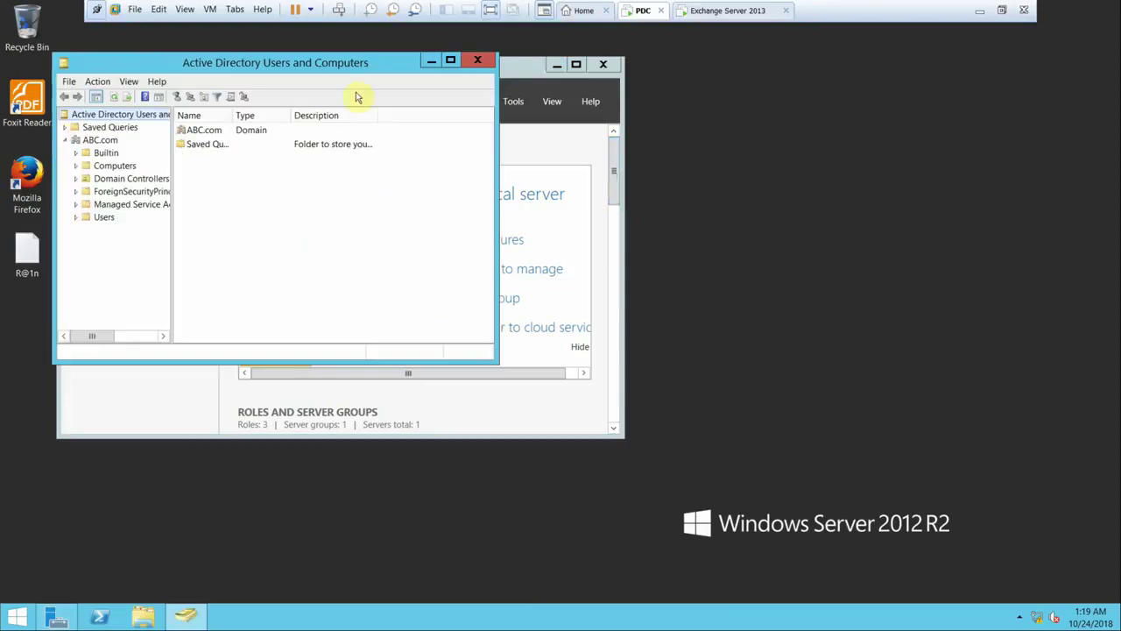
left_click(450, 61)
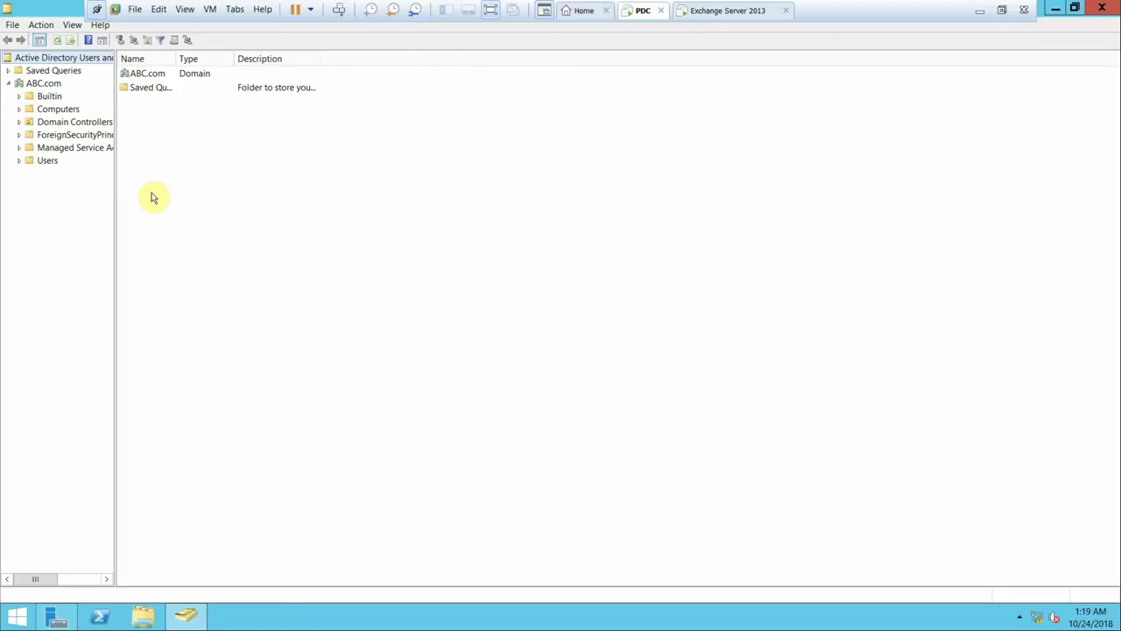
right_click(34, 85)
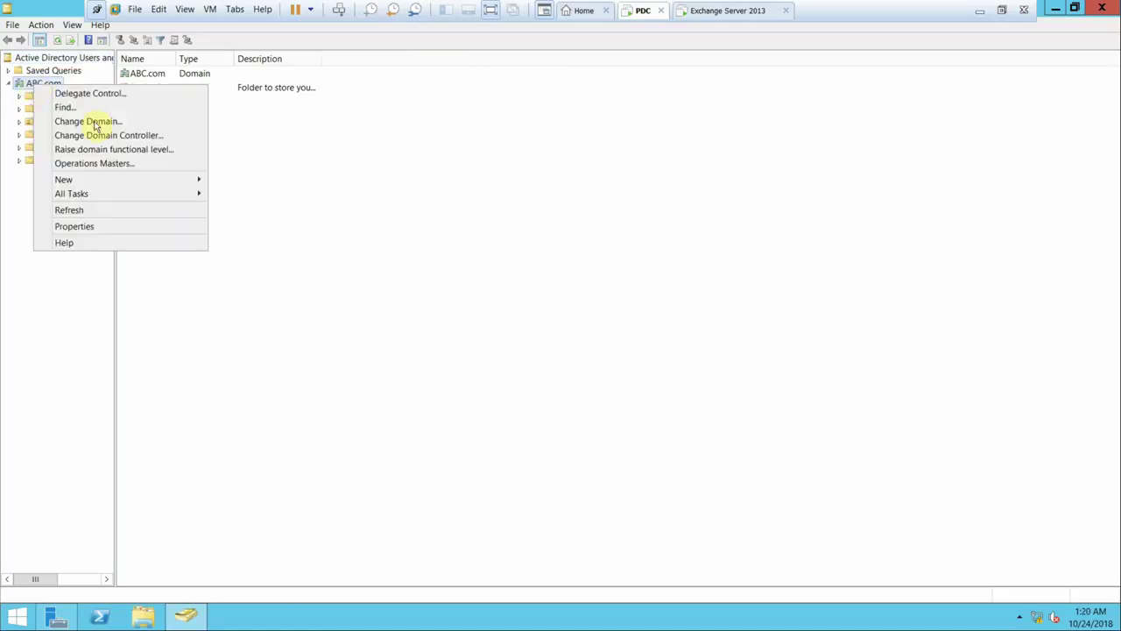
mouse_move(201, 183)
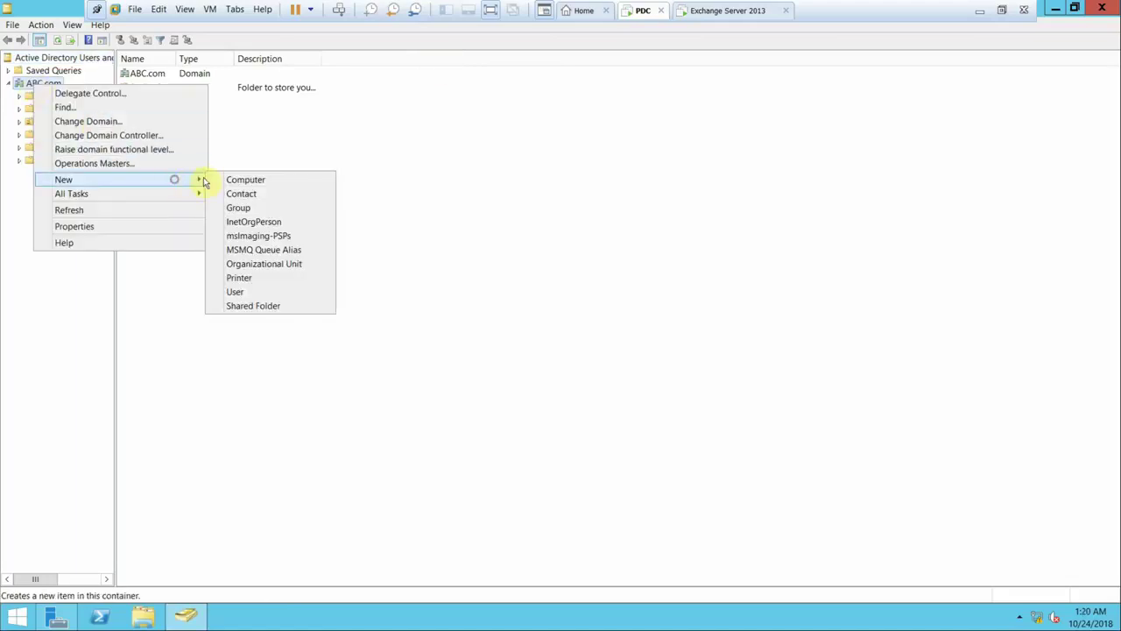
left_click(282, 262)
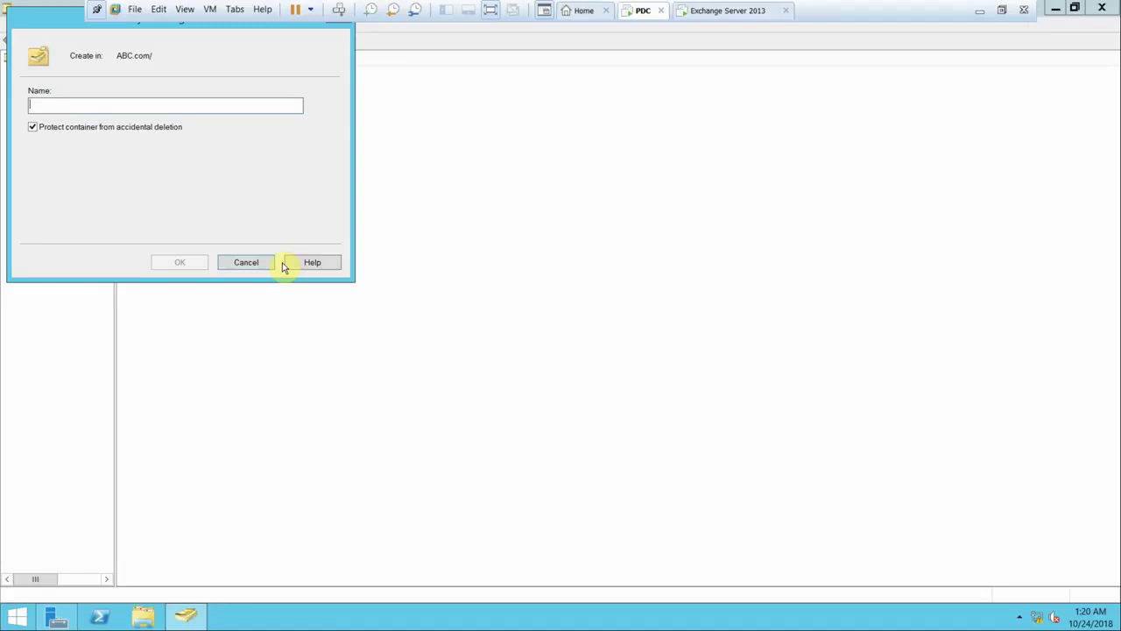
type("ABC")
key("Return")
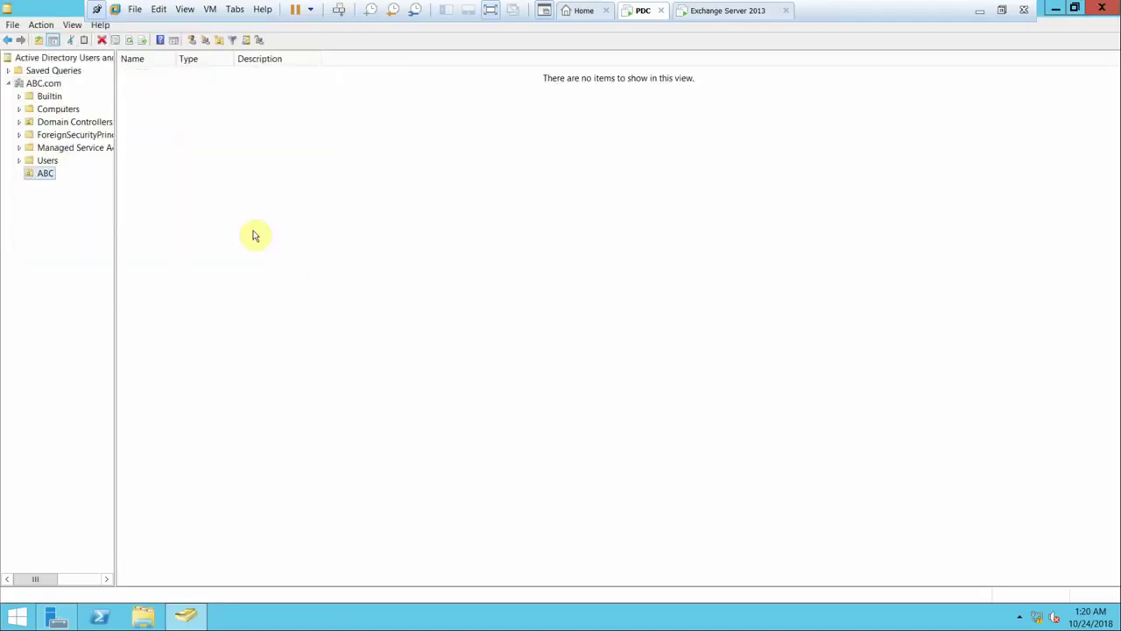
- Create the ServerAdmin organizational unit inside ABC
right_click(45, 174)
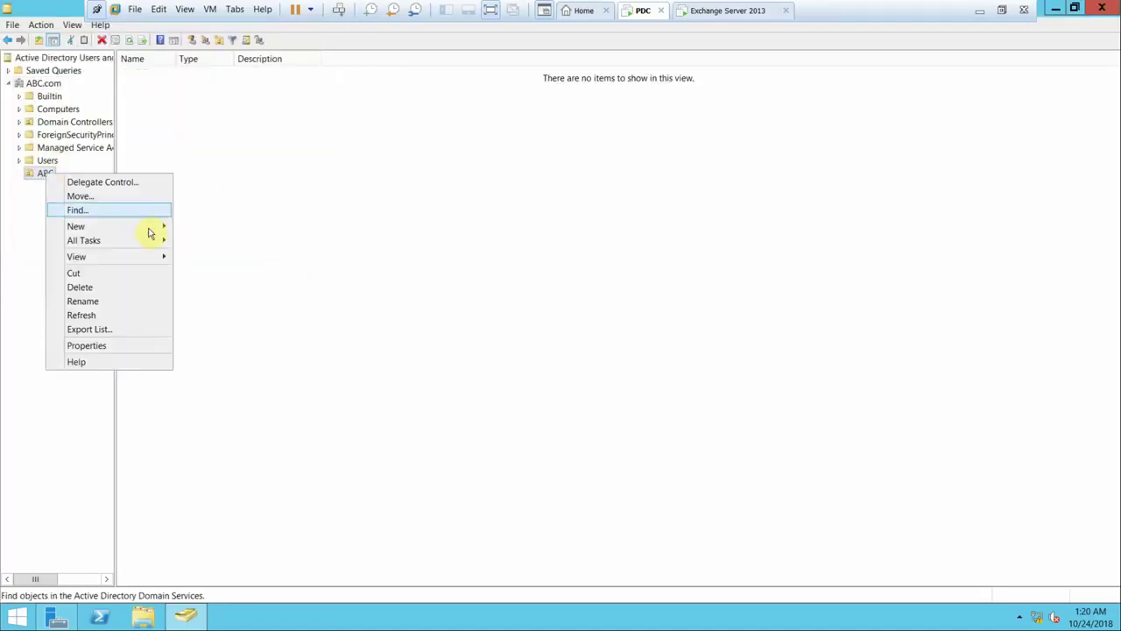
mouse_move(148, 230)
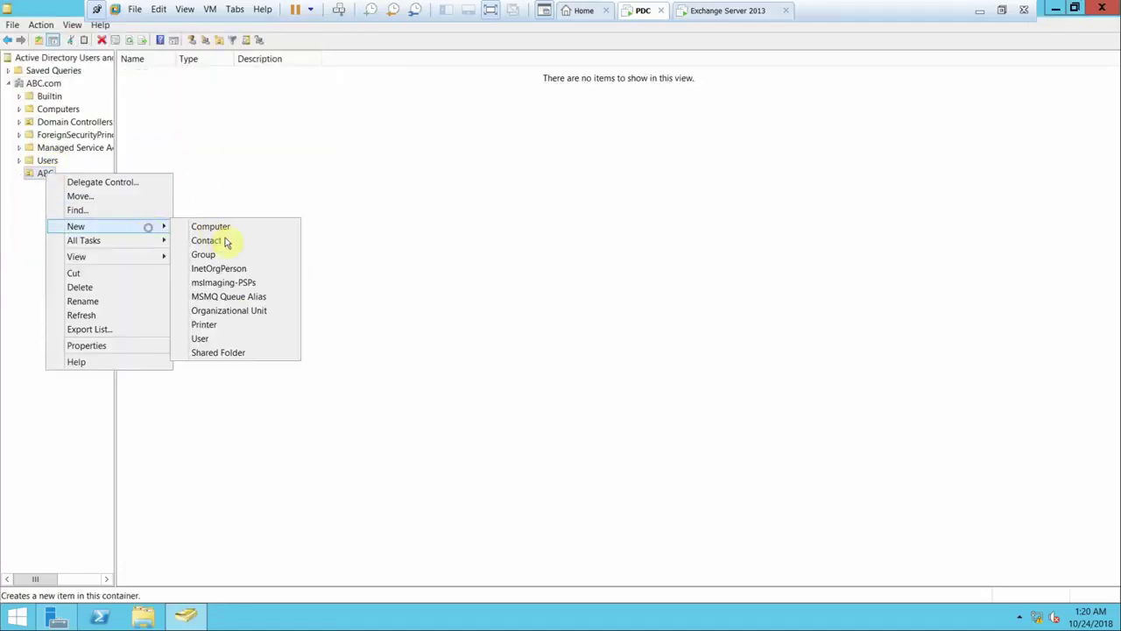
left_click(232, 312)
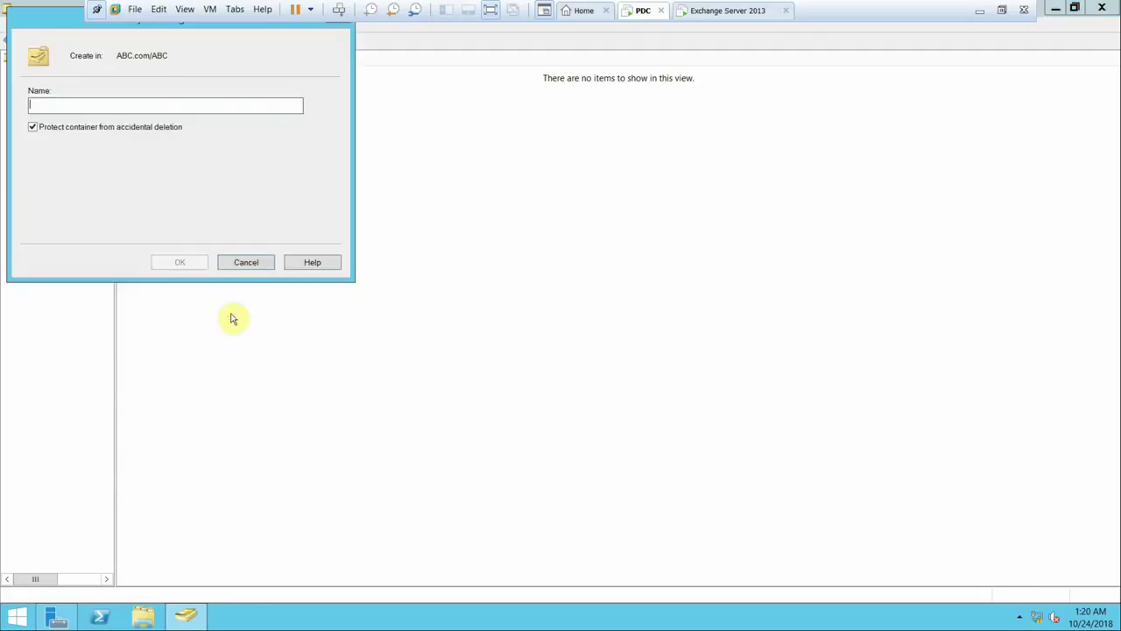
type("ServerAdmin")
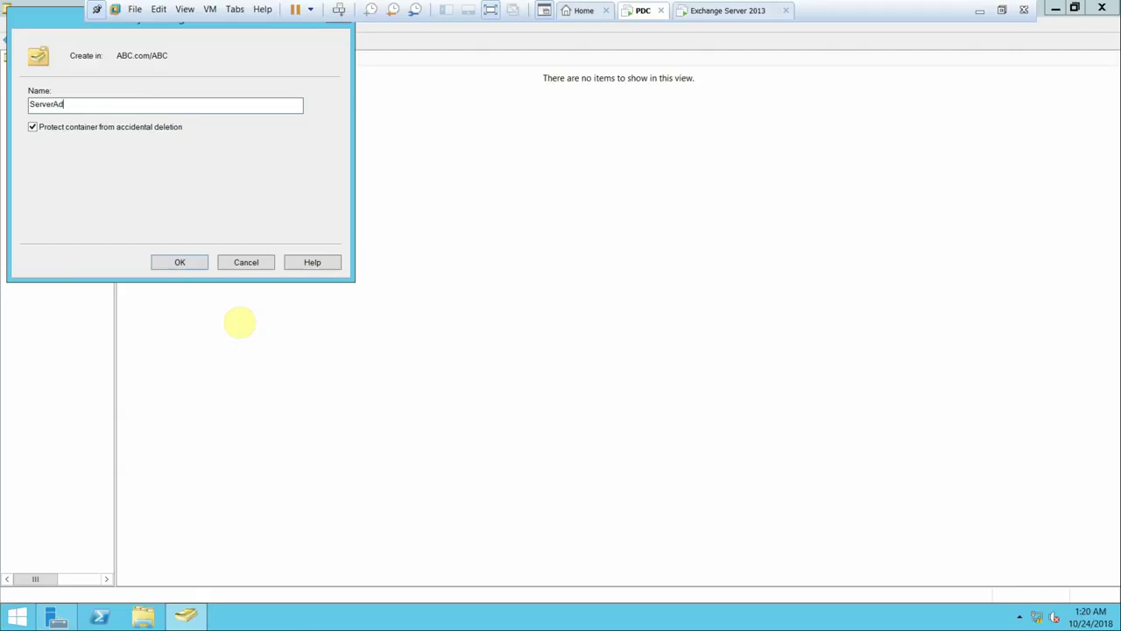
left_click(158, 264)
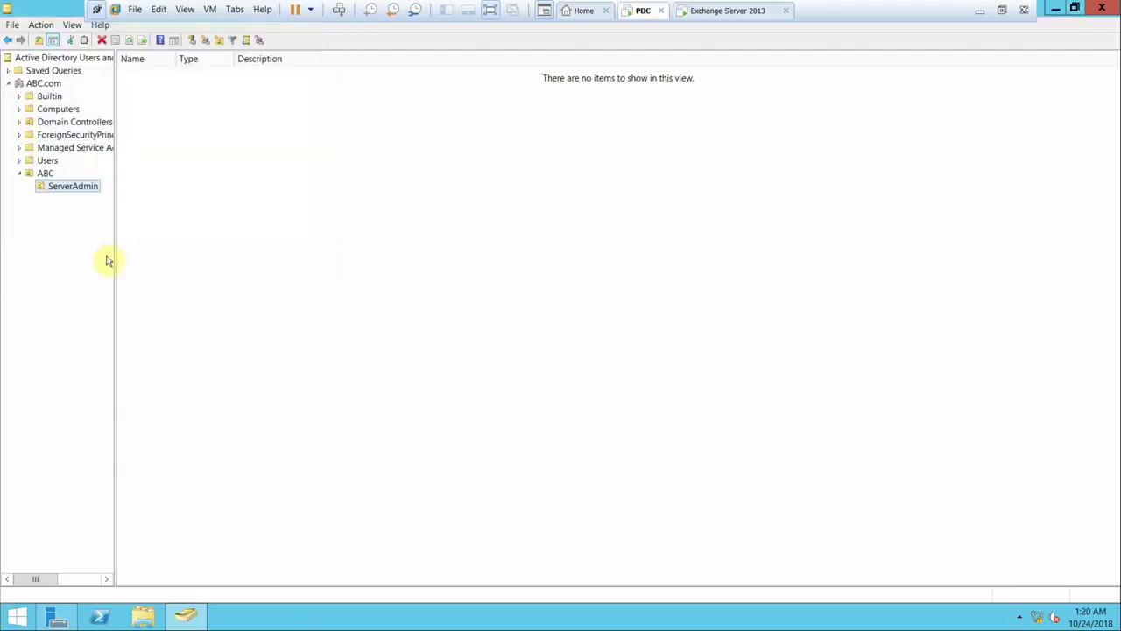
- Create Users and Servers organizational units inside ServerAdmin, then open Users
right_click(76, 187)
mouse_move(189, 244)
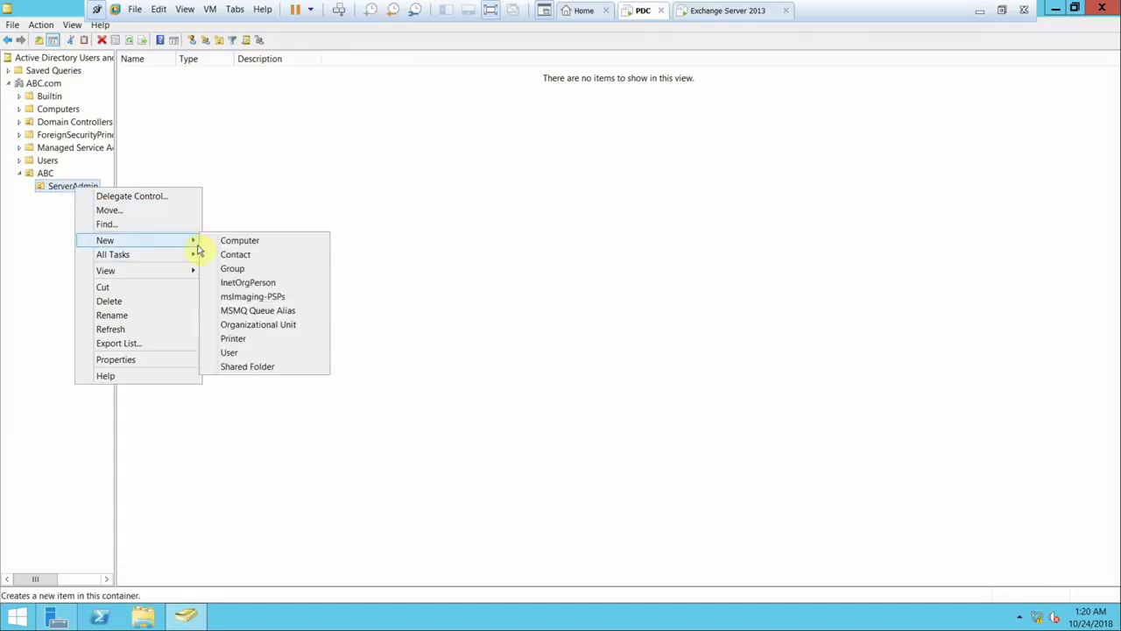
left_click(252, 325)
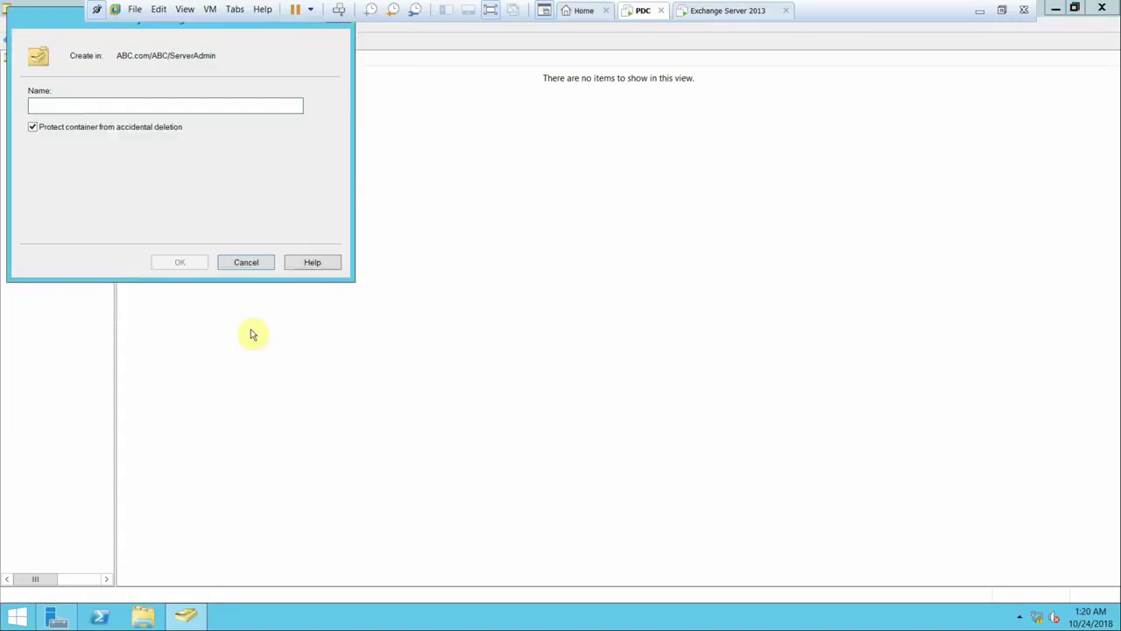
type("Users")
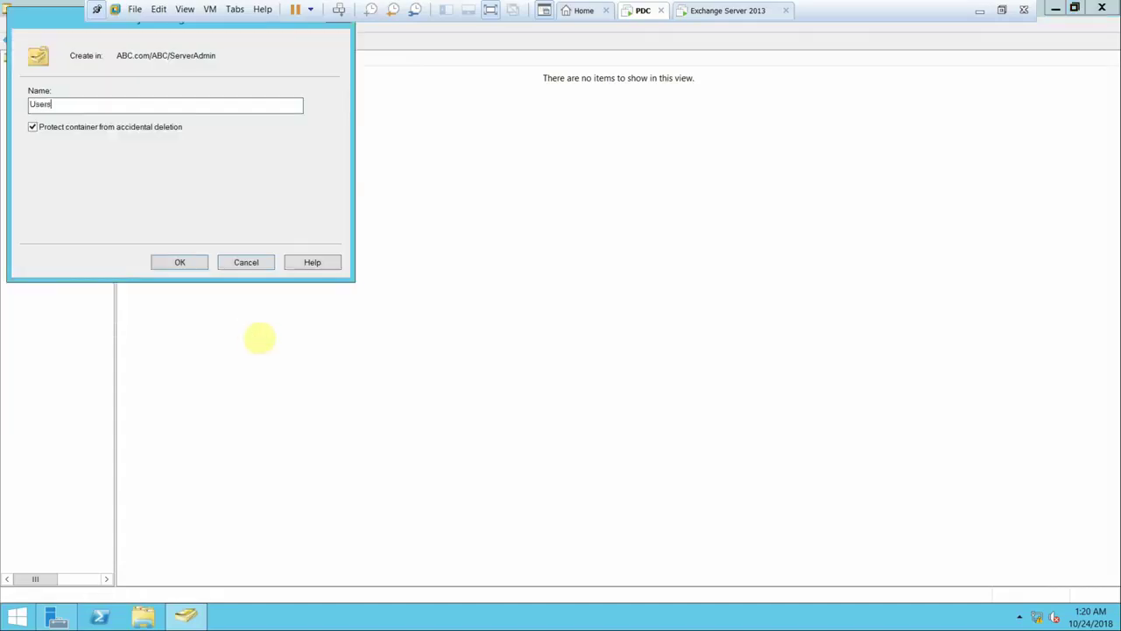
left_click(175, 264)
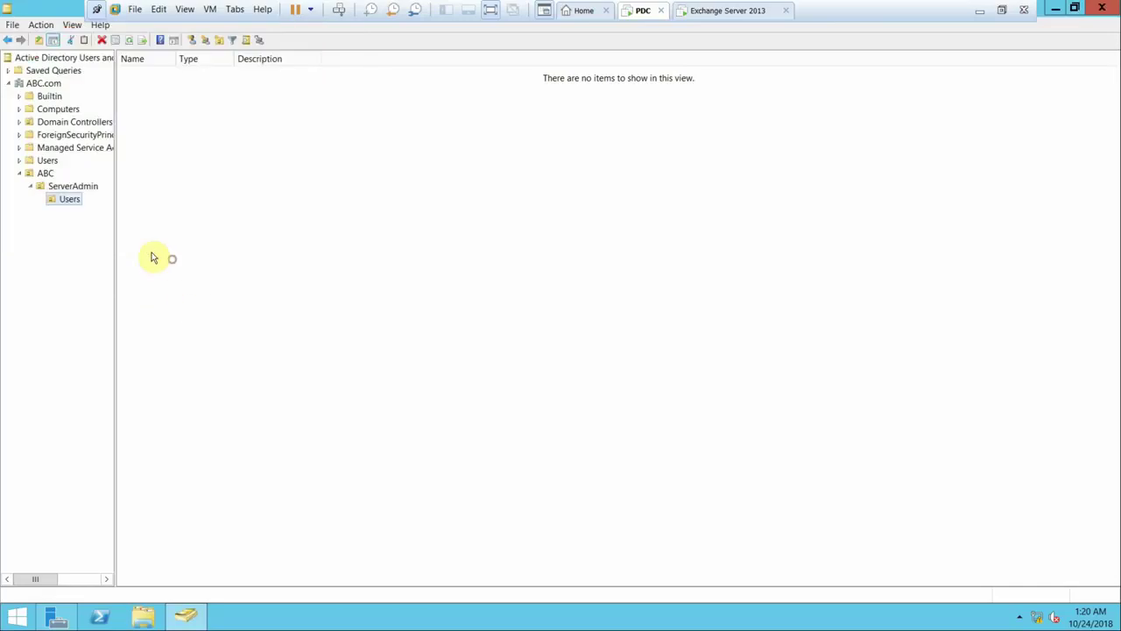
right_click(57, 187)
mouse_move(163, 238)
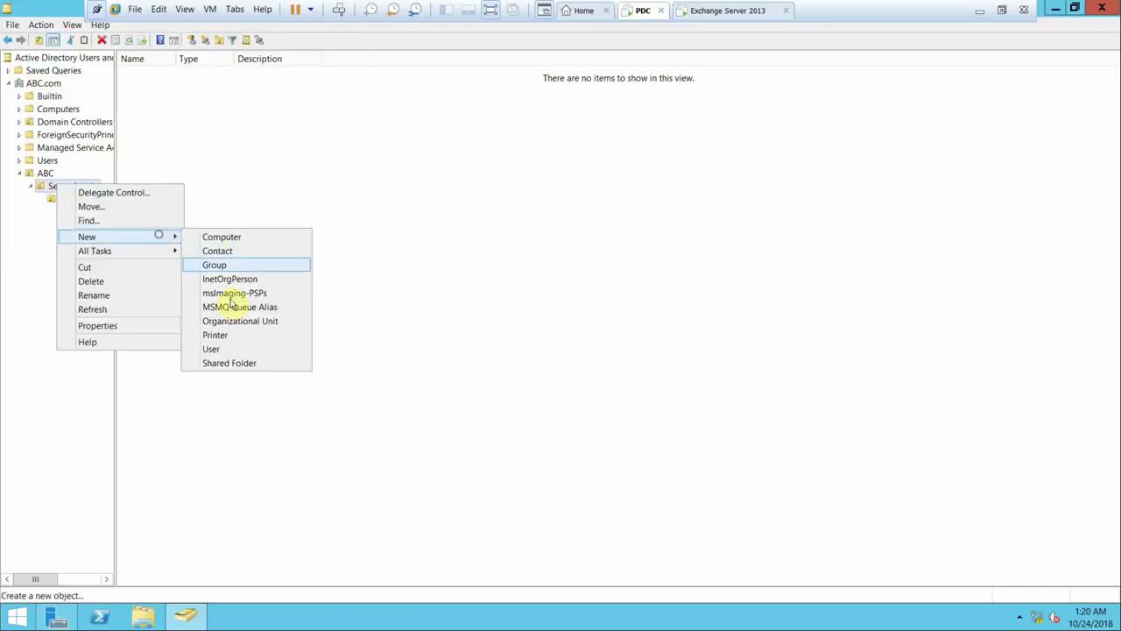
left_click(231, 322)
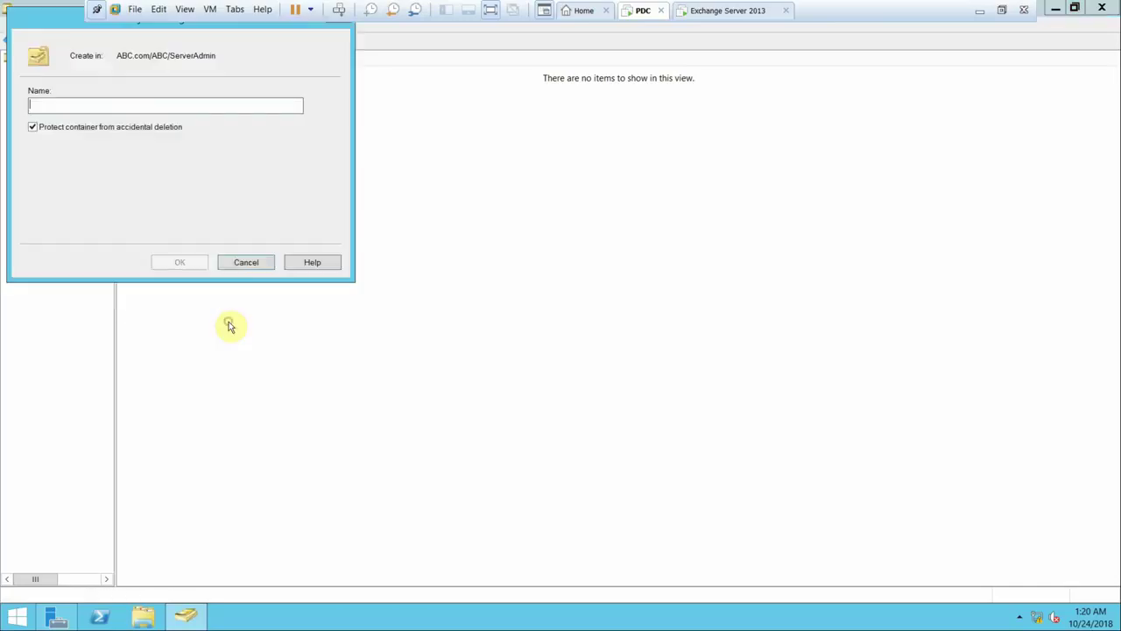
type("Serv")
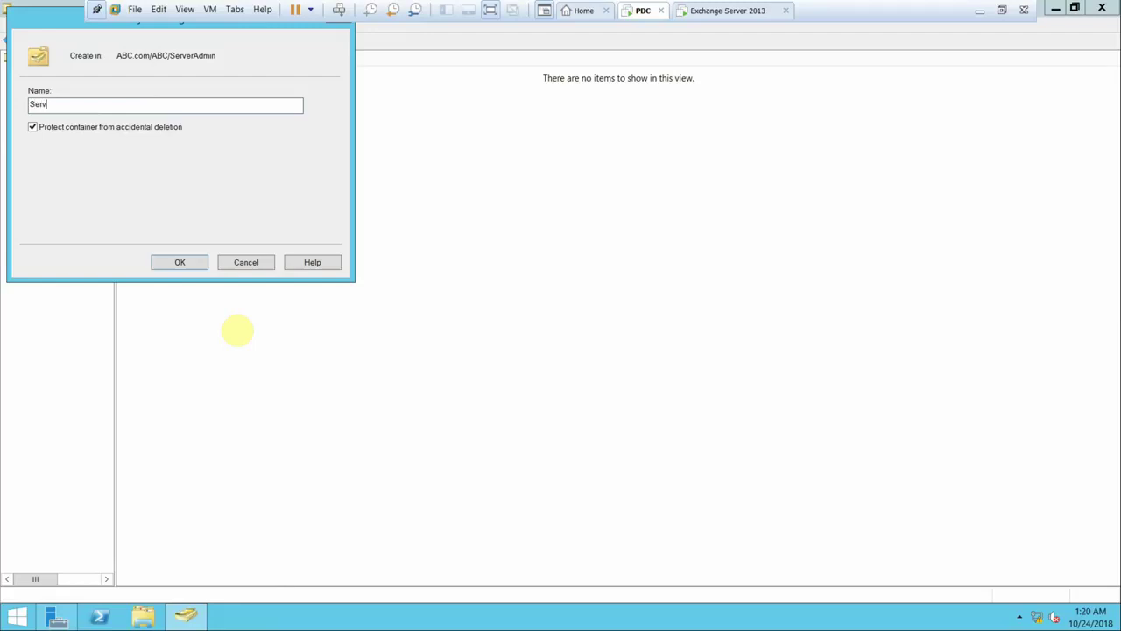
type("ers")
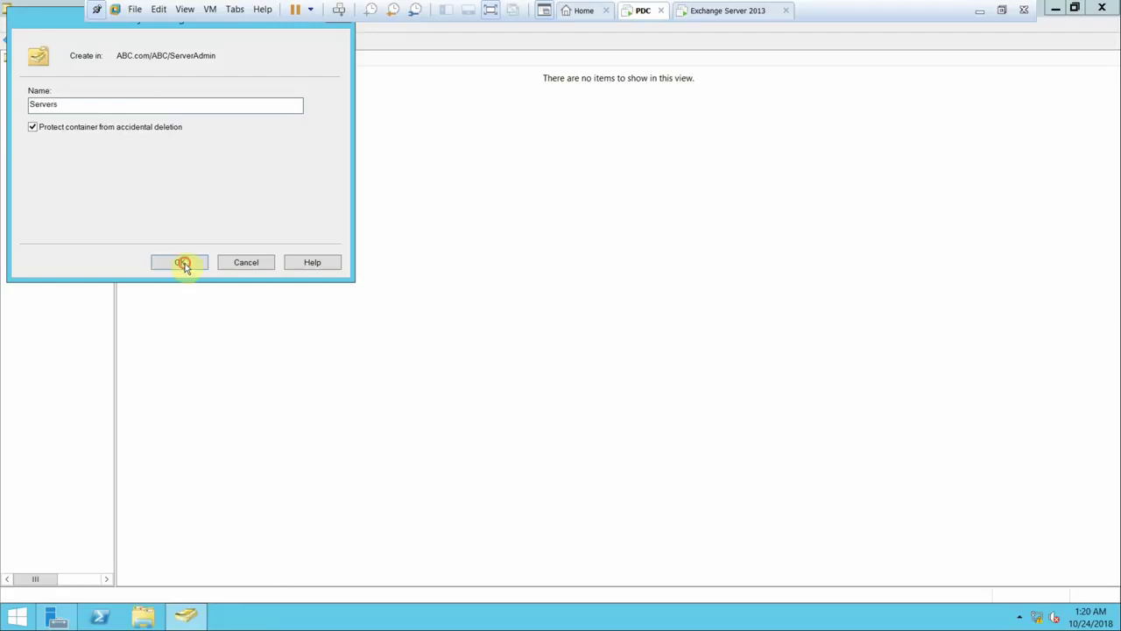
left_click(180, 262)
left_click(74, 201)
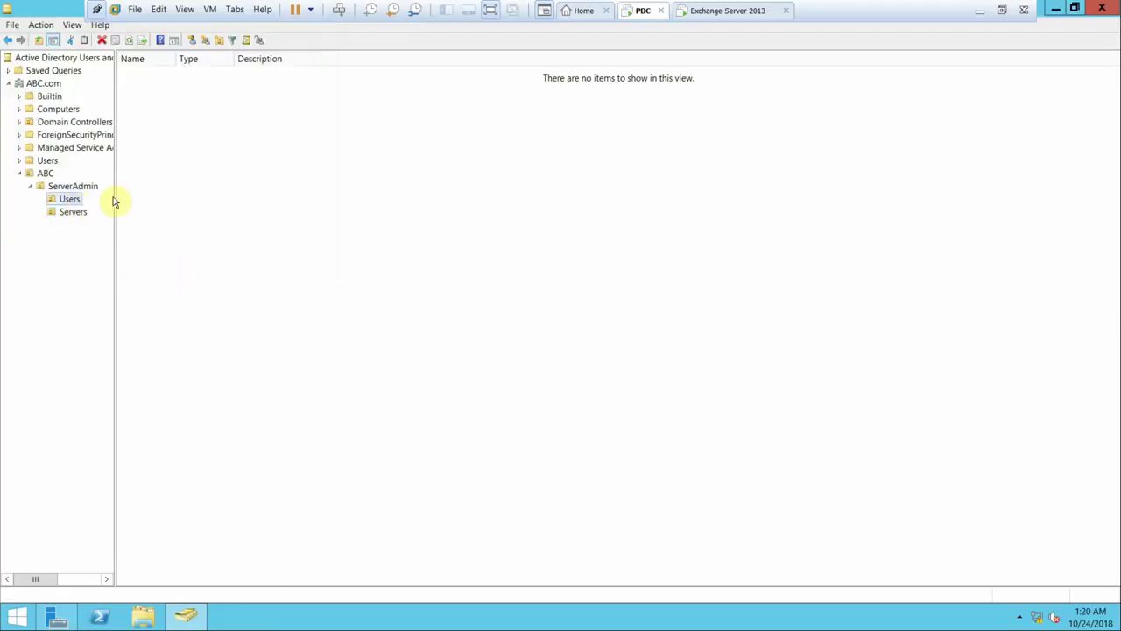
- Start a new user in ServerAdmin Users with first name and logon name EXadmin, plus a last name
right_click(197, 128)
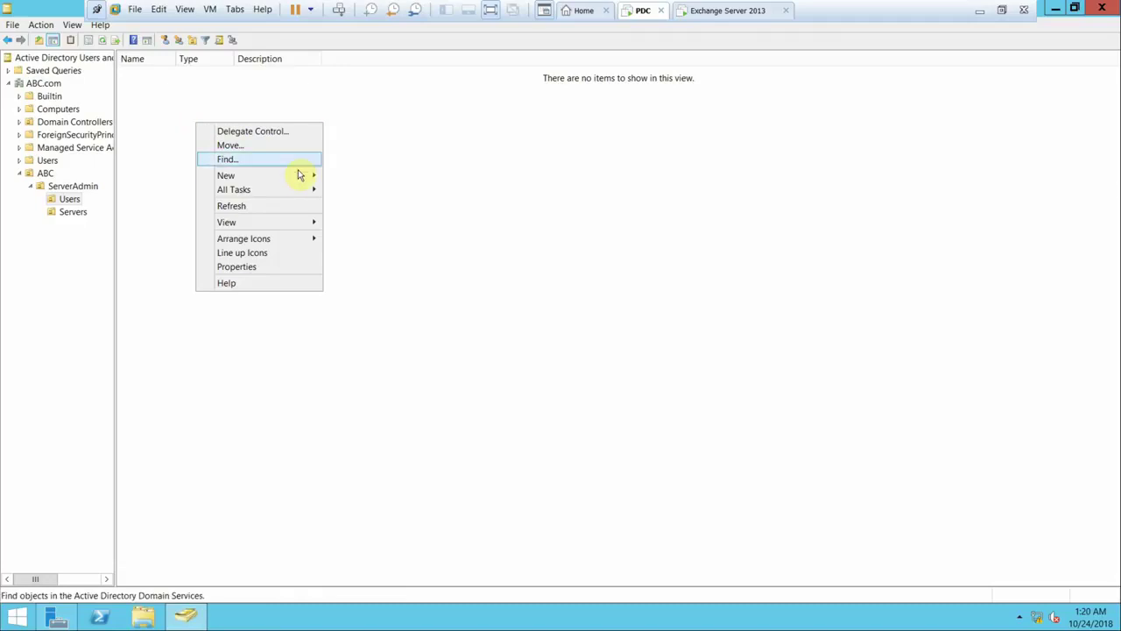
mouse_move(298, 180)
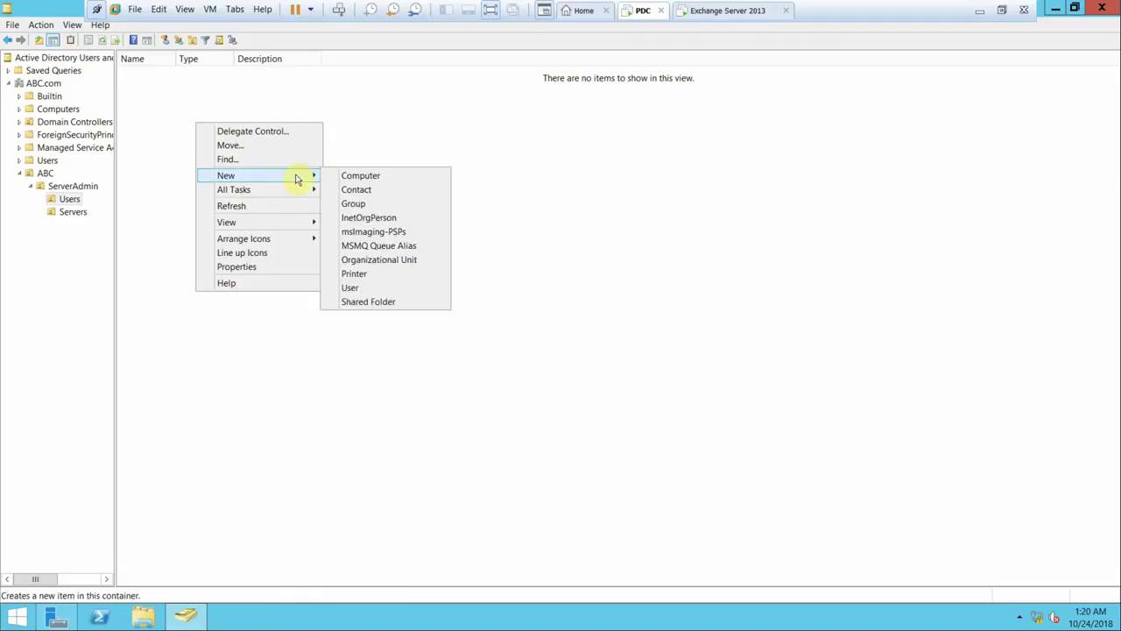
left_click(355, 288)
left_click_drag(37, 19, 210, 68)
type("EXadmin")
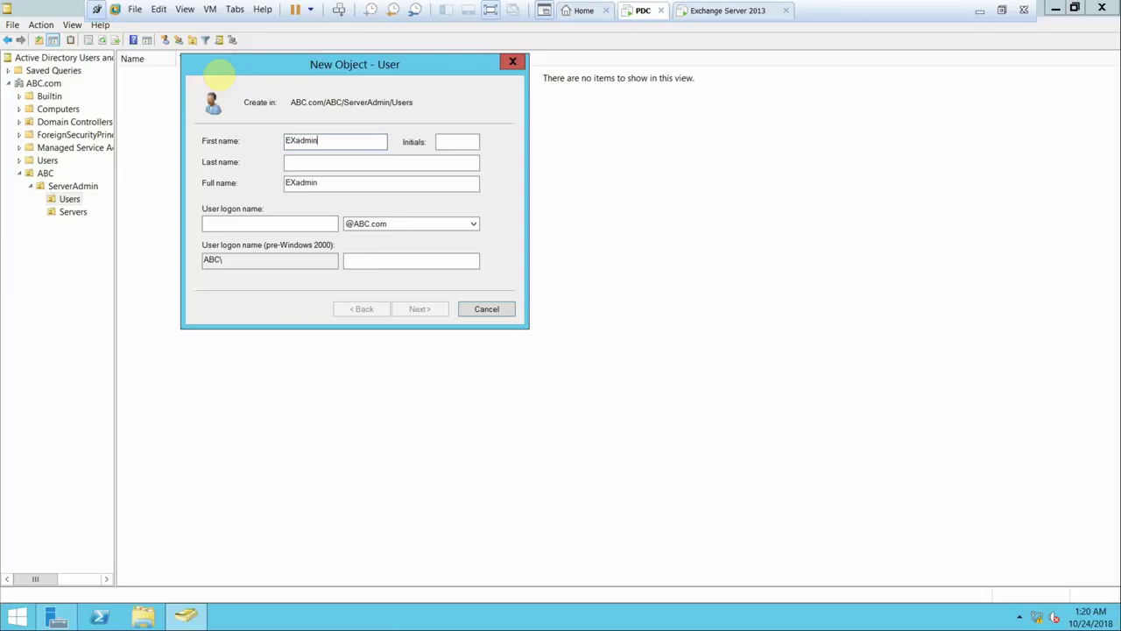
key("ctrl+a")
key("ctrl+c")
left_click(298, 223)
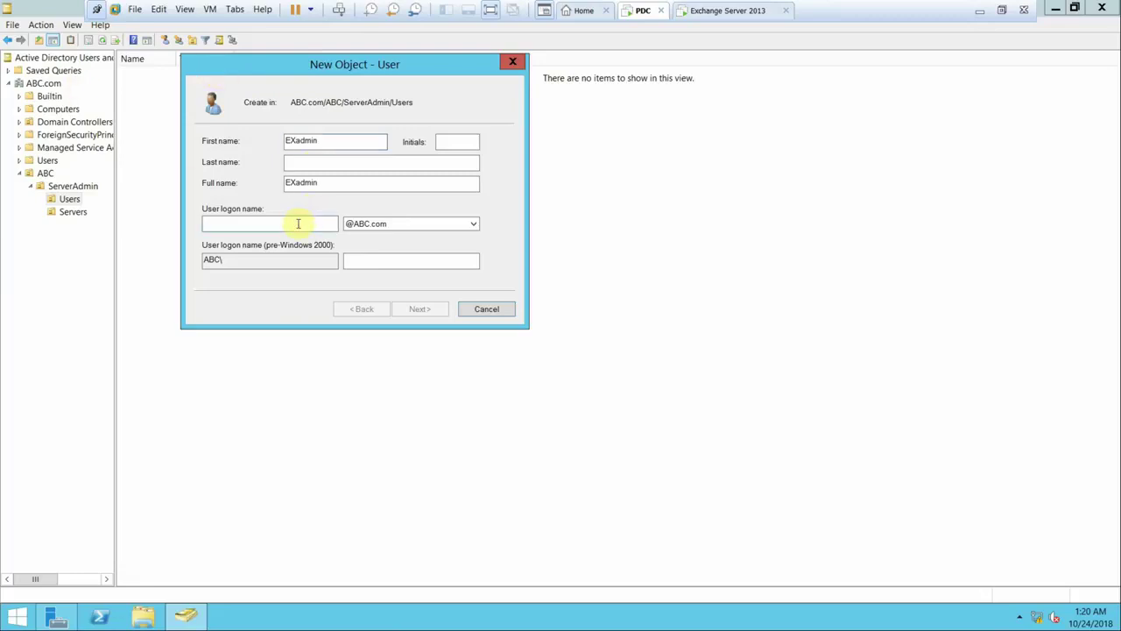
key("ctrl+v")
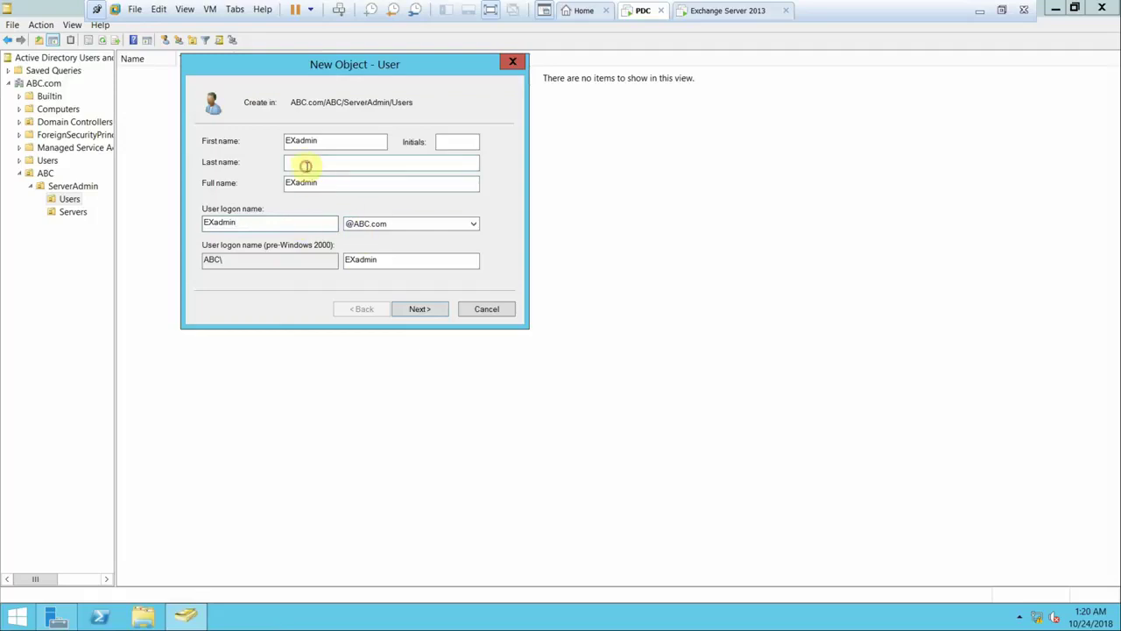
left_click(305, 166)
type("(")
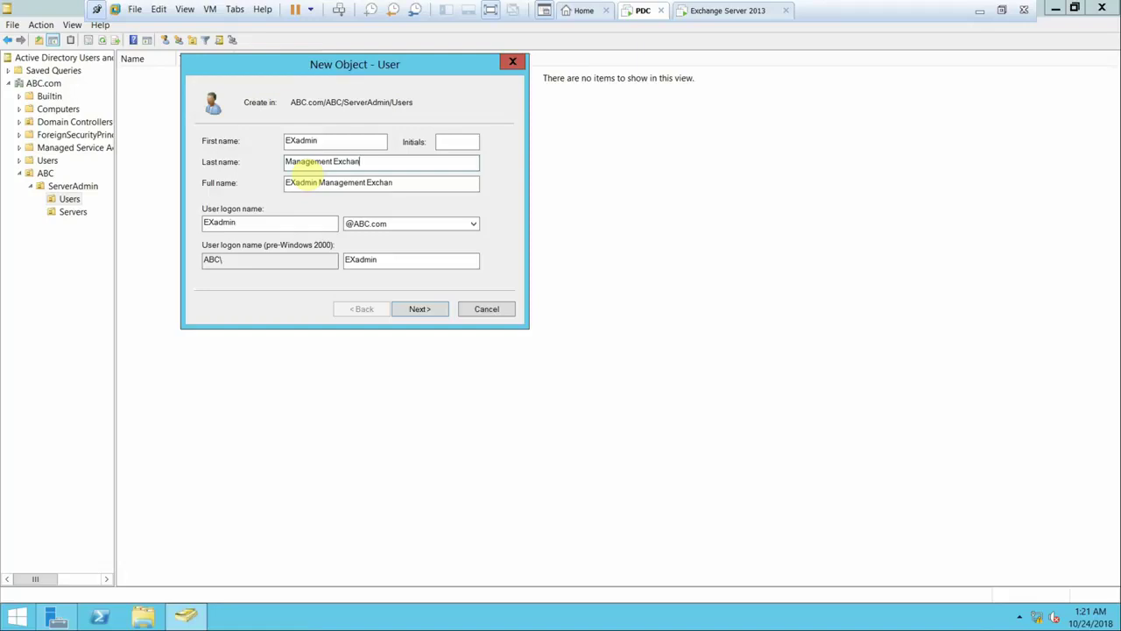
- Set the account password without forcing a change at next logon and finish creating the user
left_click(417, 310)
left_click(296, 187)
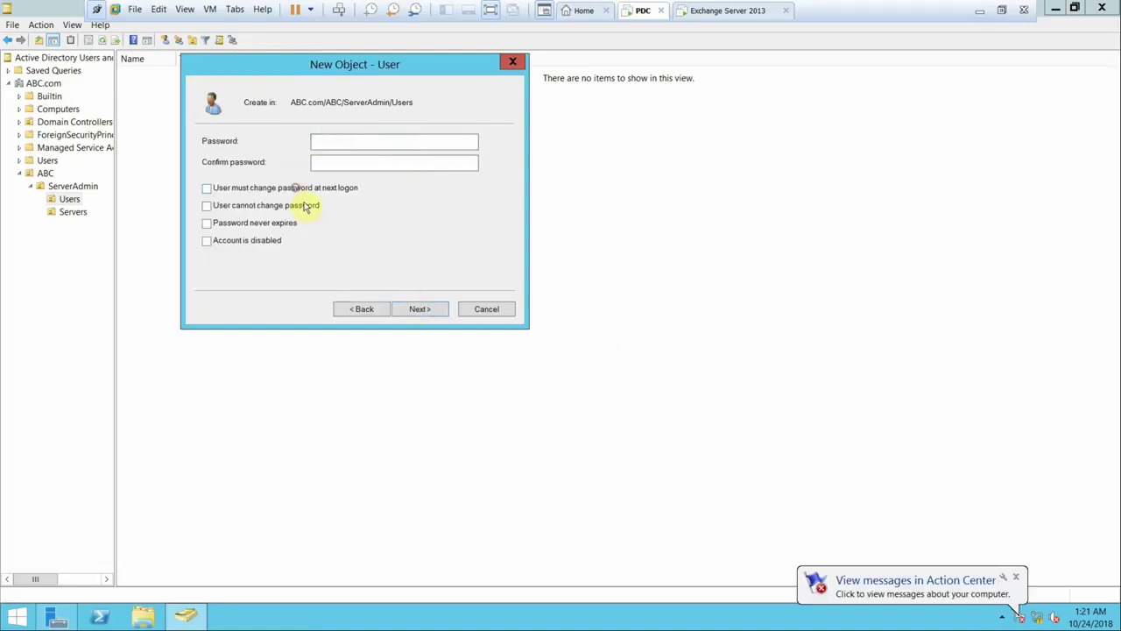
left_click(352, 143)
type("P")
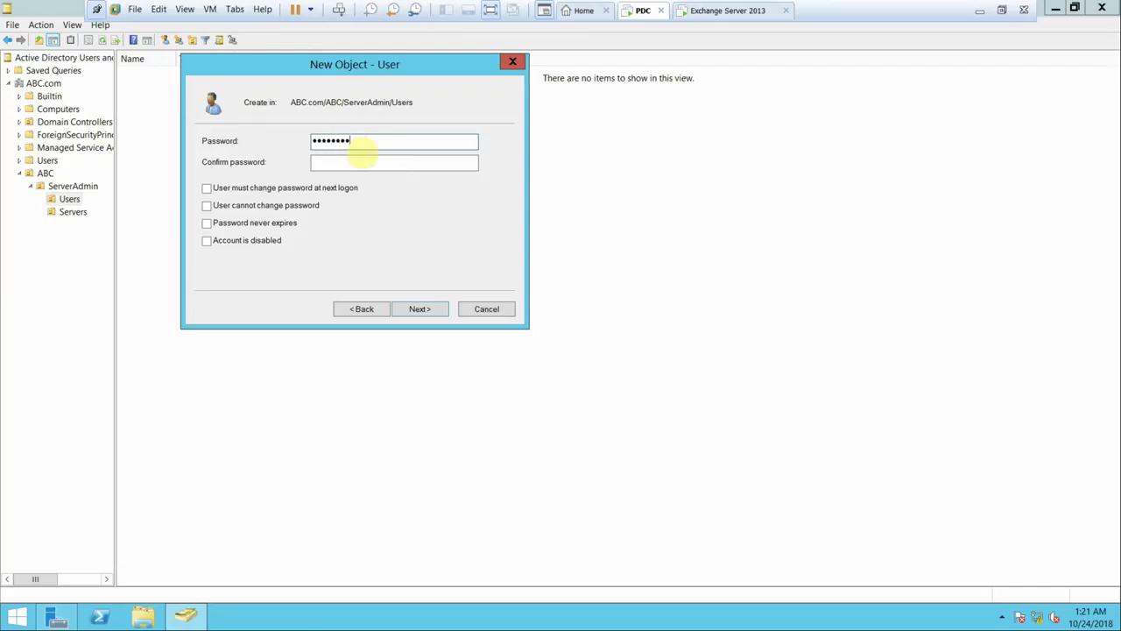
key("Tab")
left_click(421, 311)
left_click(435, 311)
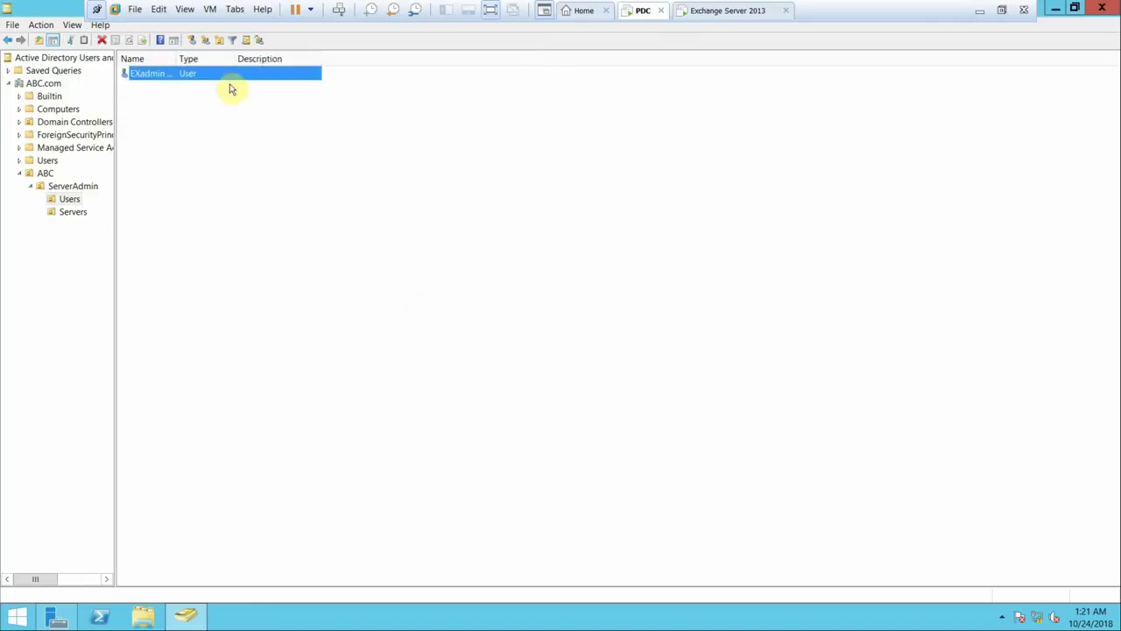
- Widen the Name column and review EXadmin's profile and account properties without changes
left_click_drag(177, 58, 196, 58)
right_click(154, 78)
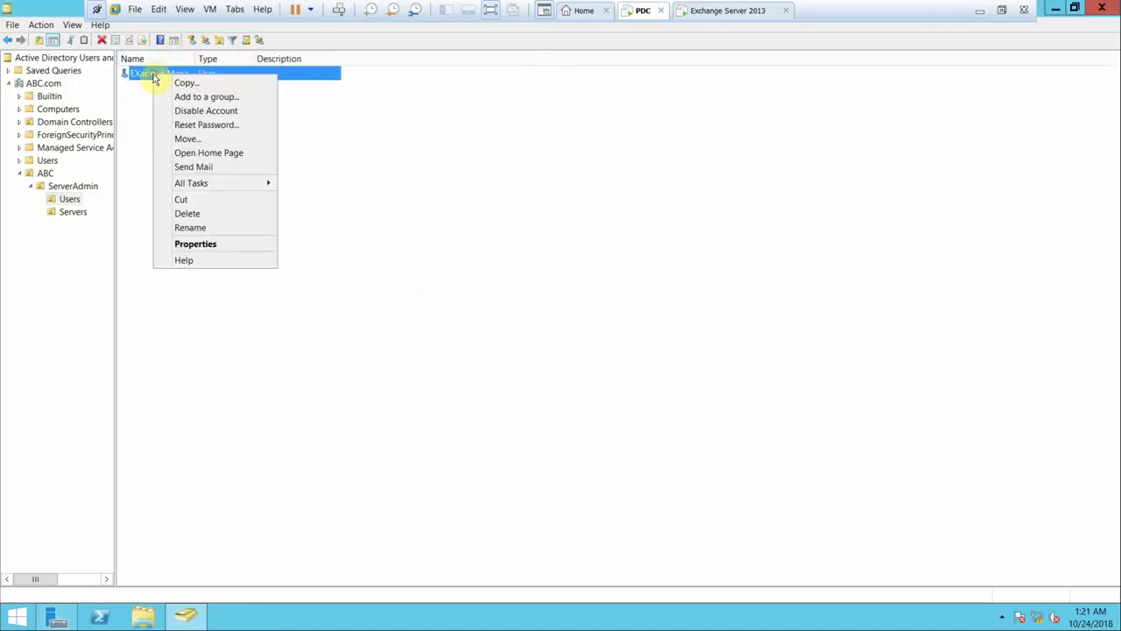
left_click(187, 243)
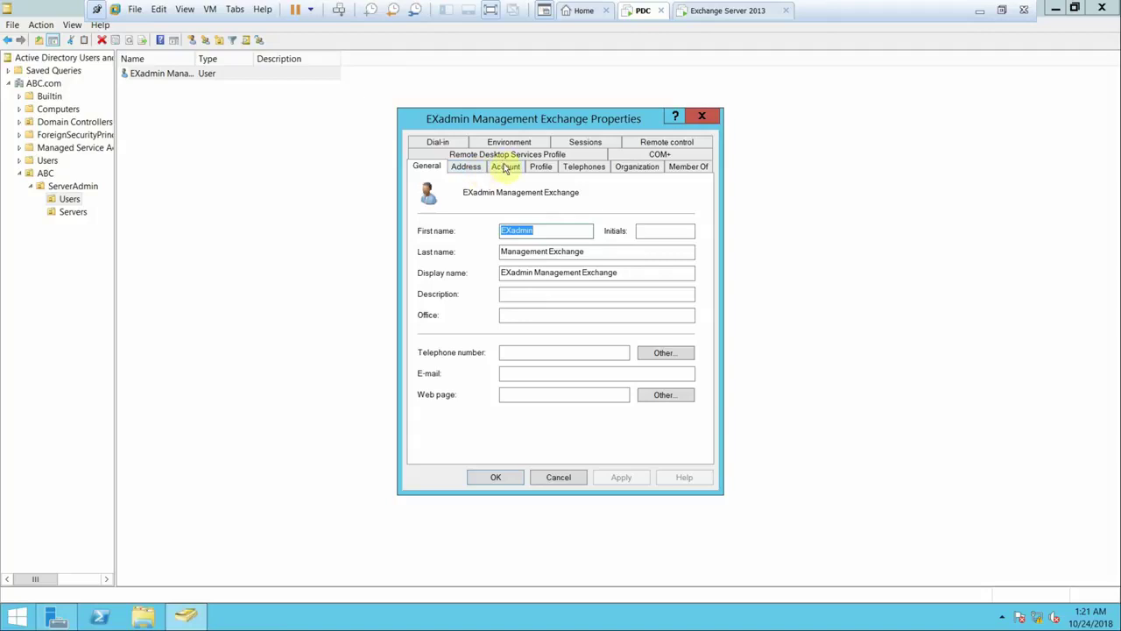
left_click(540, 168)
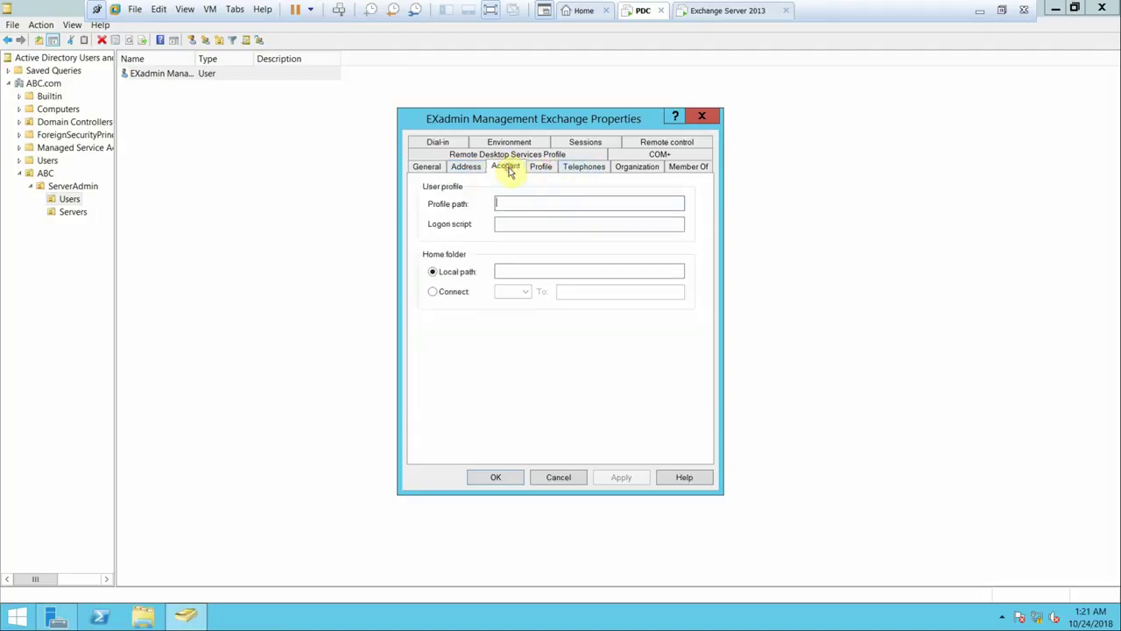
left_click(506, 167)
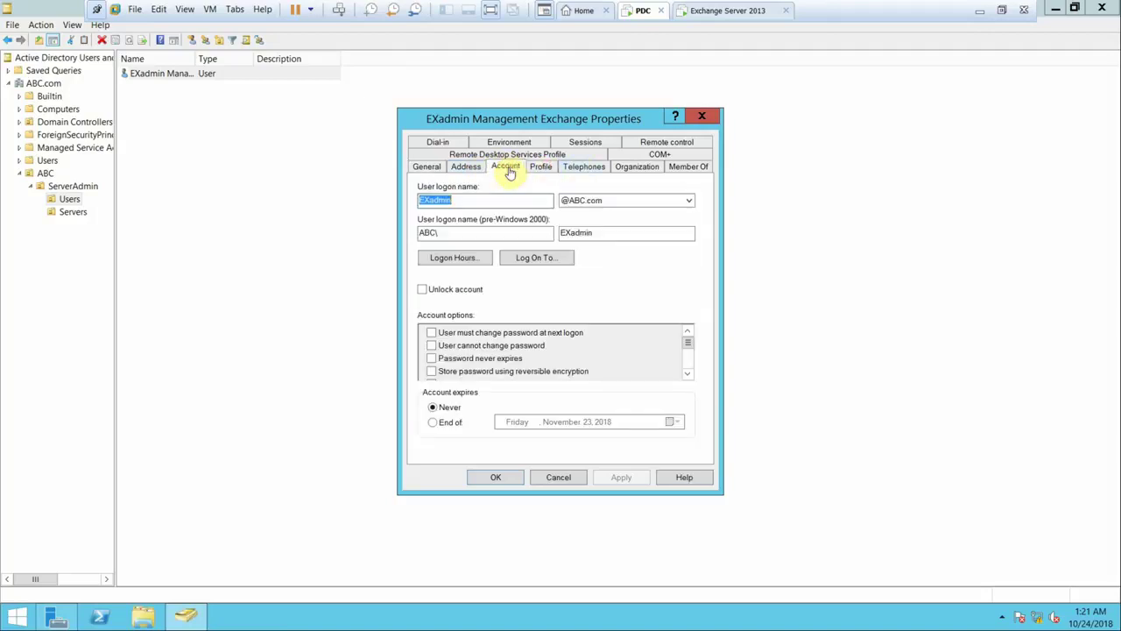
left_click(701, 118)
- Add EXadmin to the Enterprise Admins group
right_click(214, 84)
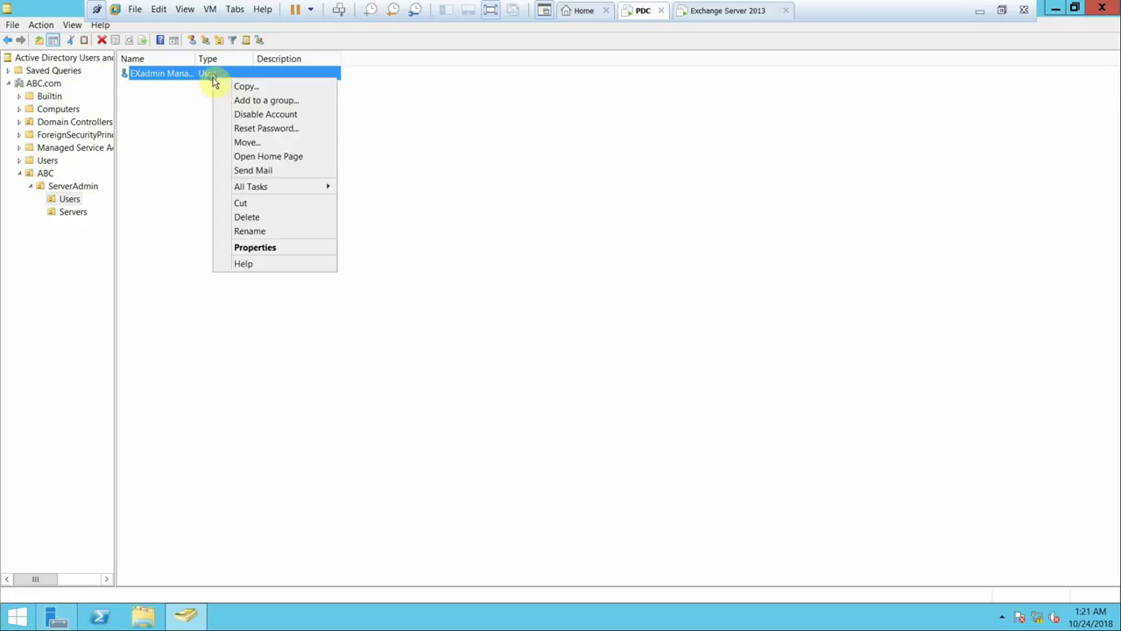
left_click(269, 101)
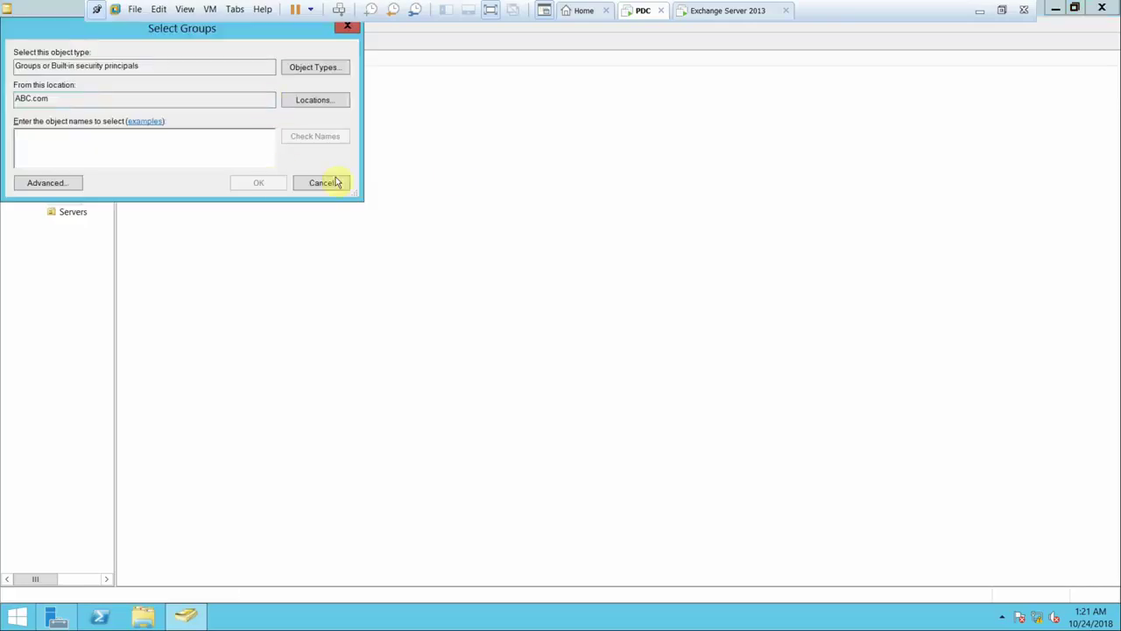
type("en")
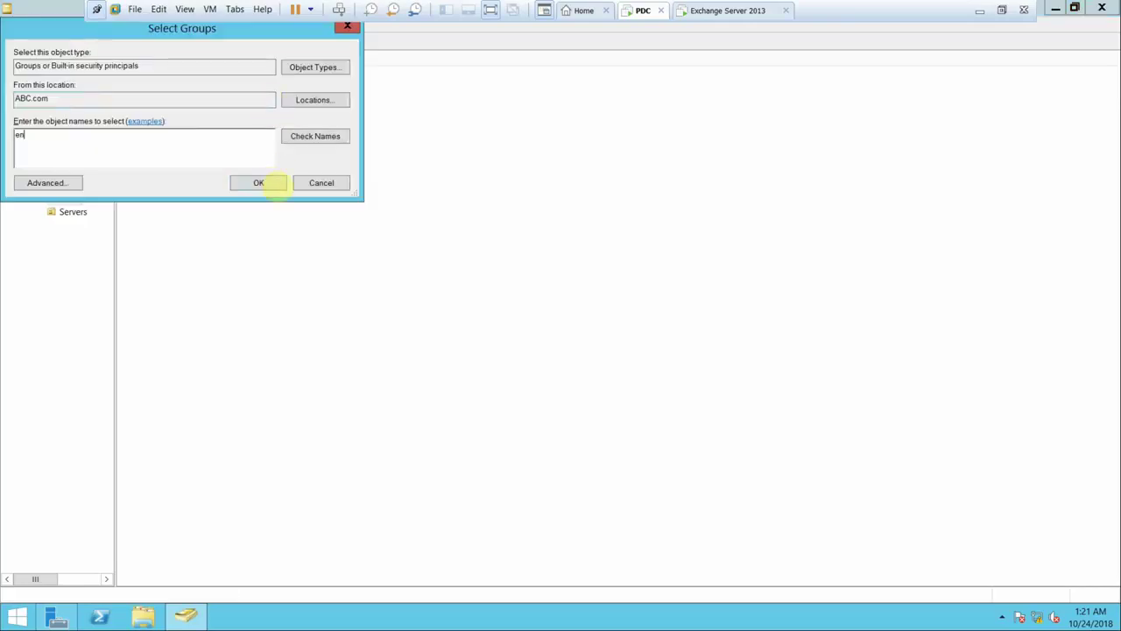
left_click(273, 182)
double_click(98, 138)
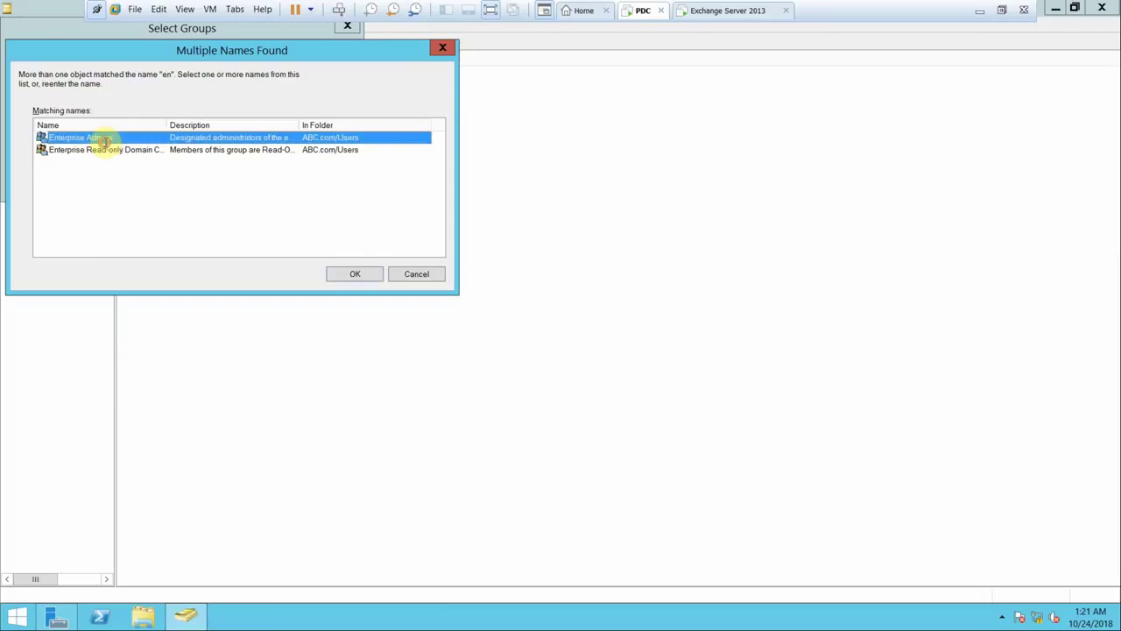
left_click(246, 186)
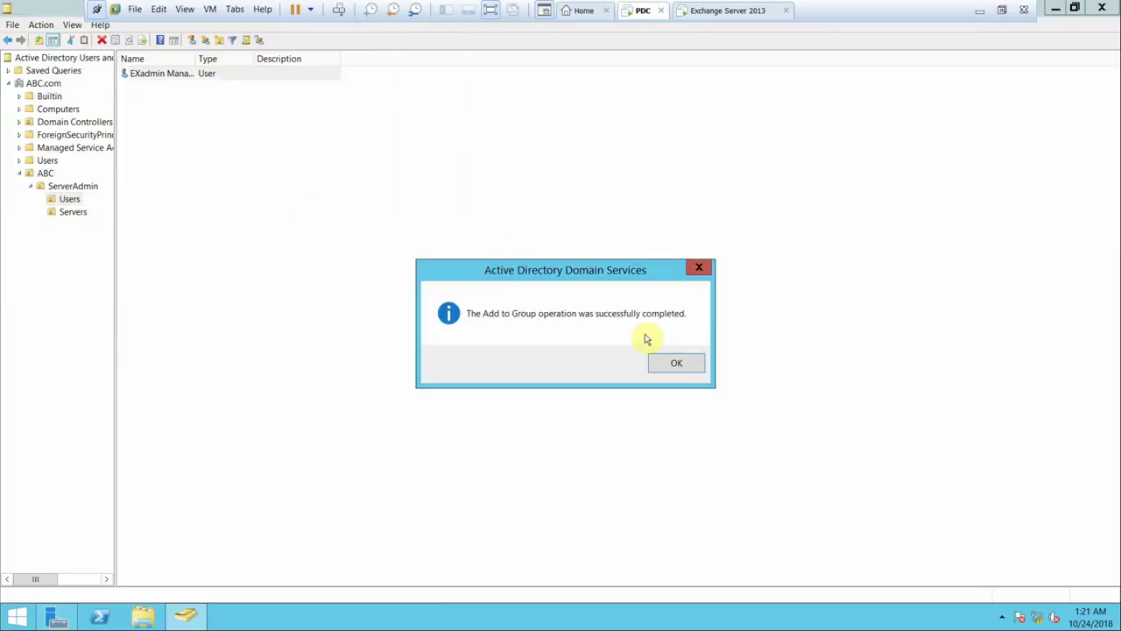
left_click(671, 368)
- Add EXadmin to the Schema Admins group after correcting a mistyped group name
right_click(222, 87)
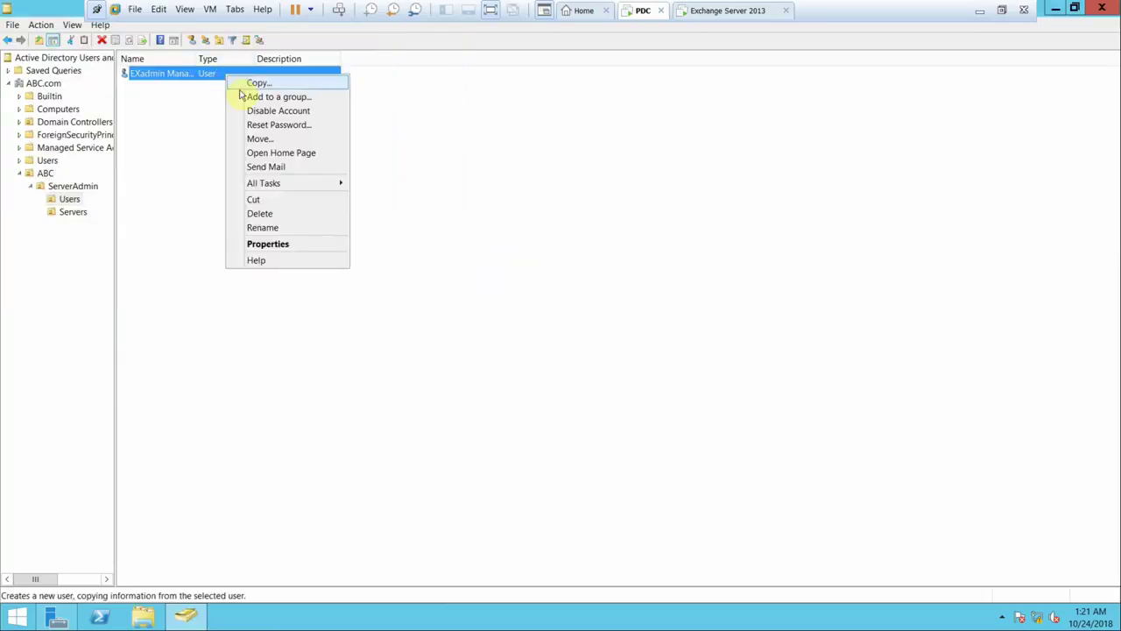
left_click(247, 95)
type("sh")
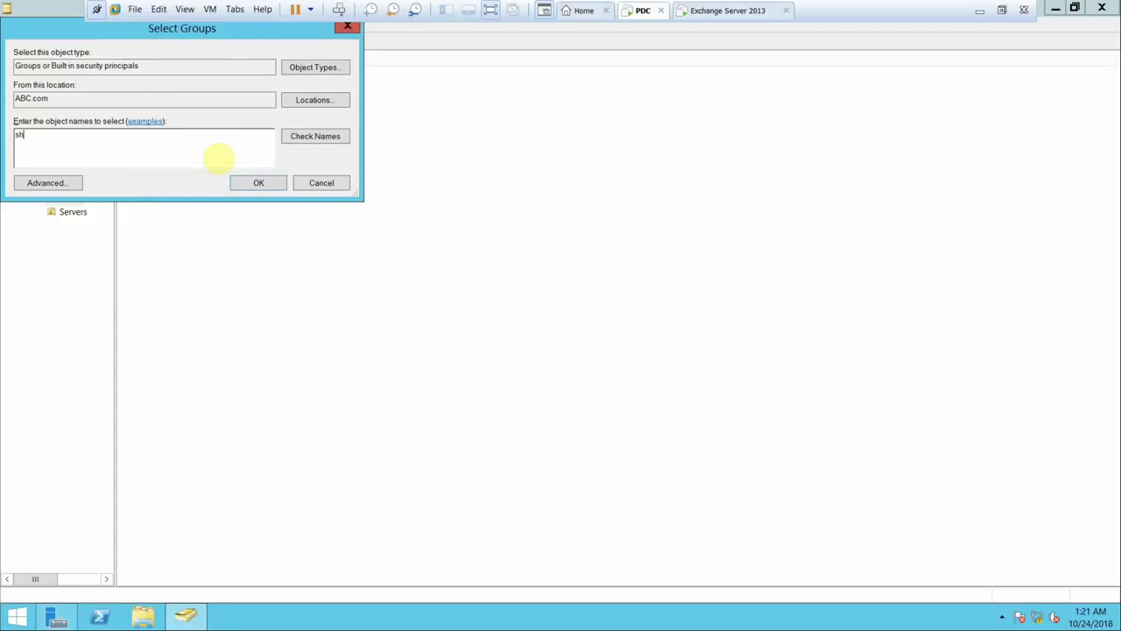
key("Return")
left_click(338, 258)
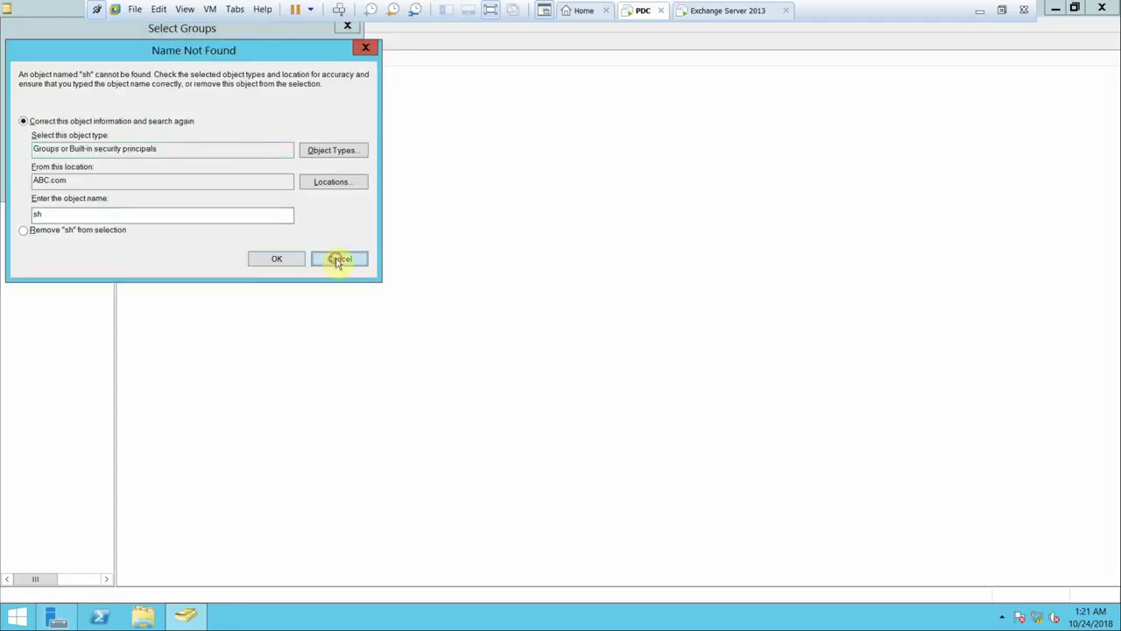
key("BackSpace")
key("BackSpace")
type("sch")
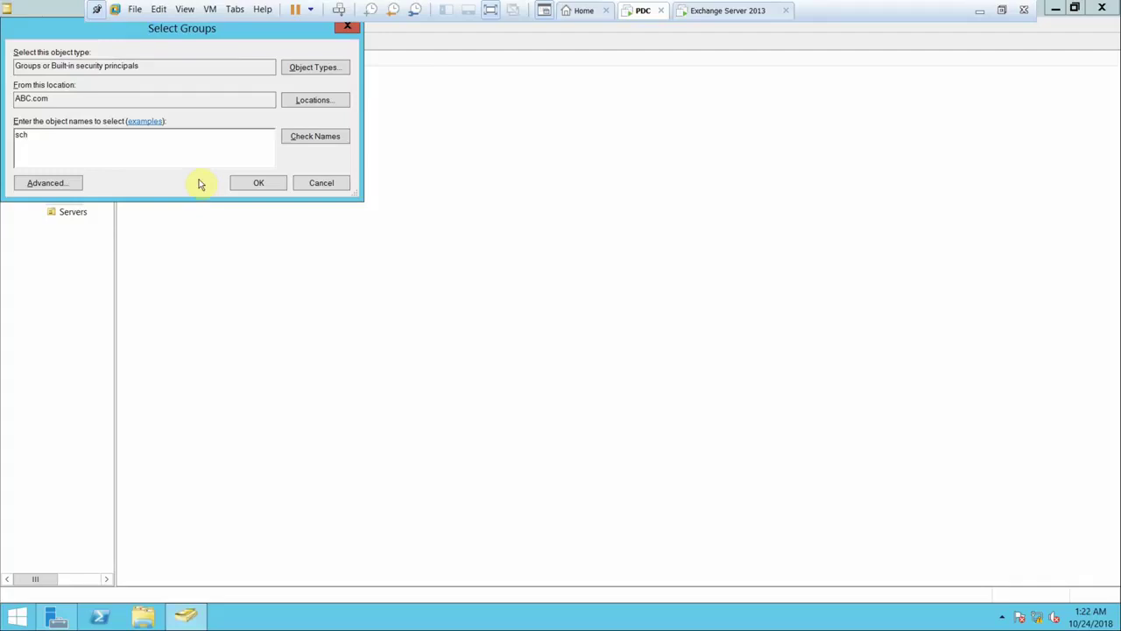
left_click(306, 142)
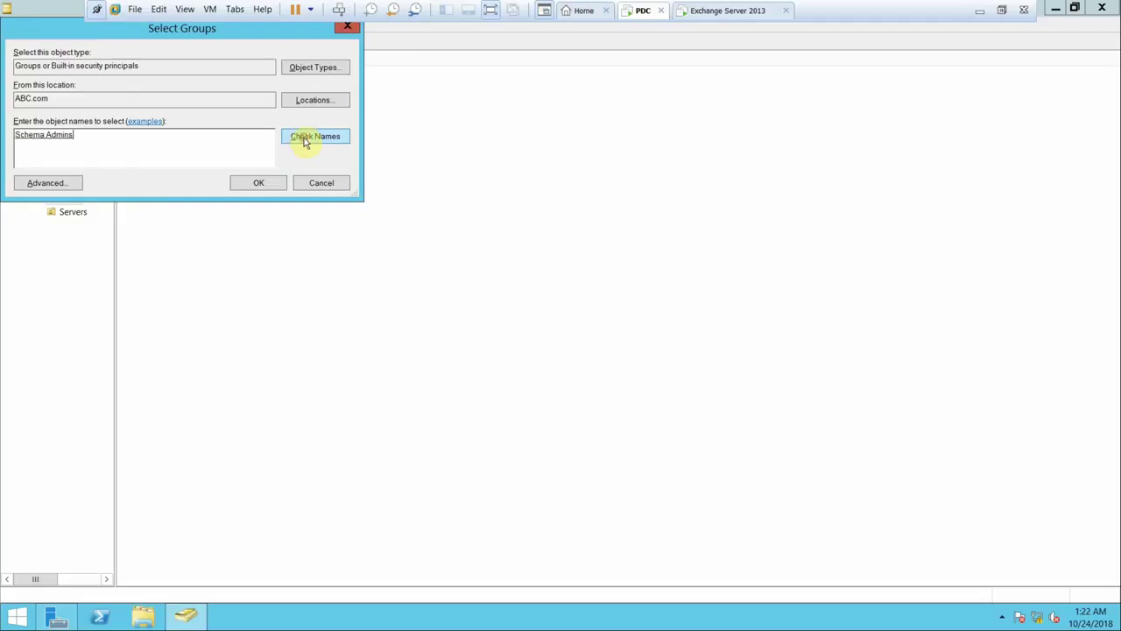
left_click(251, 183)
left_click(667, 365)
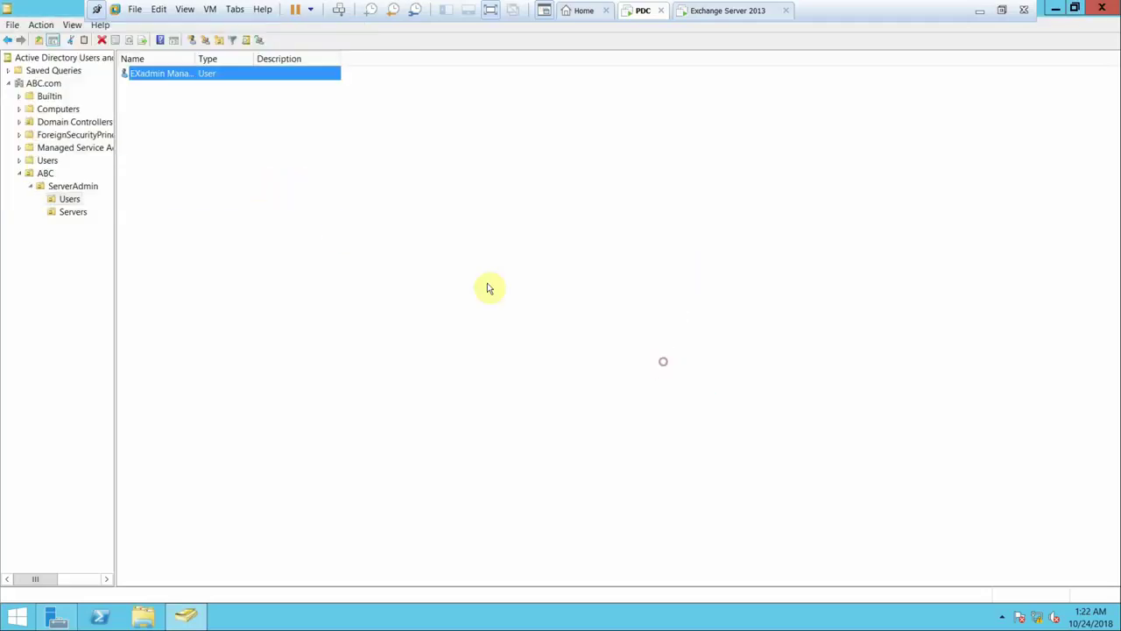
- Add EXadmin to the Administrators group
right_click(179, 75)
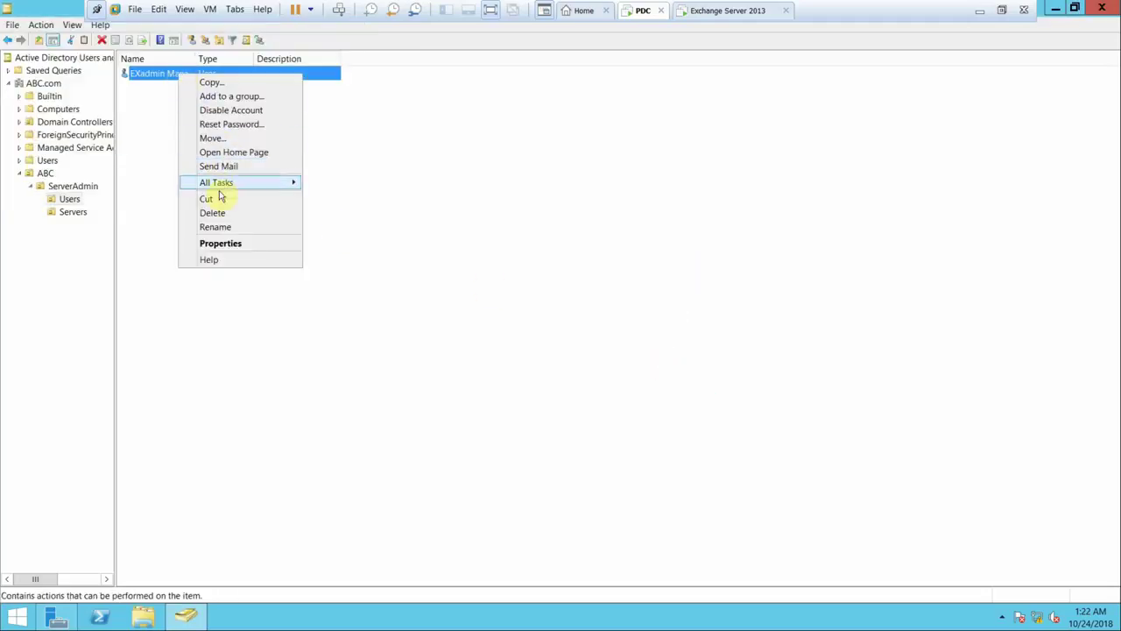
left_click(223, 97)
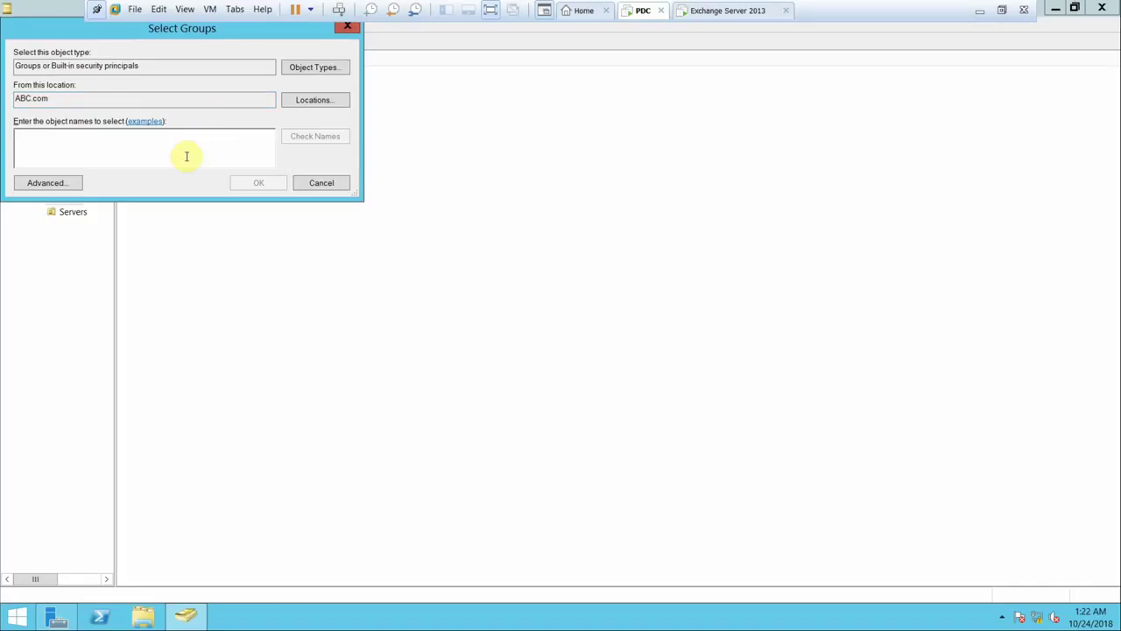
type("ad")
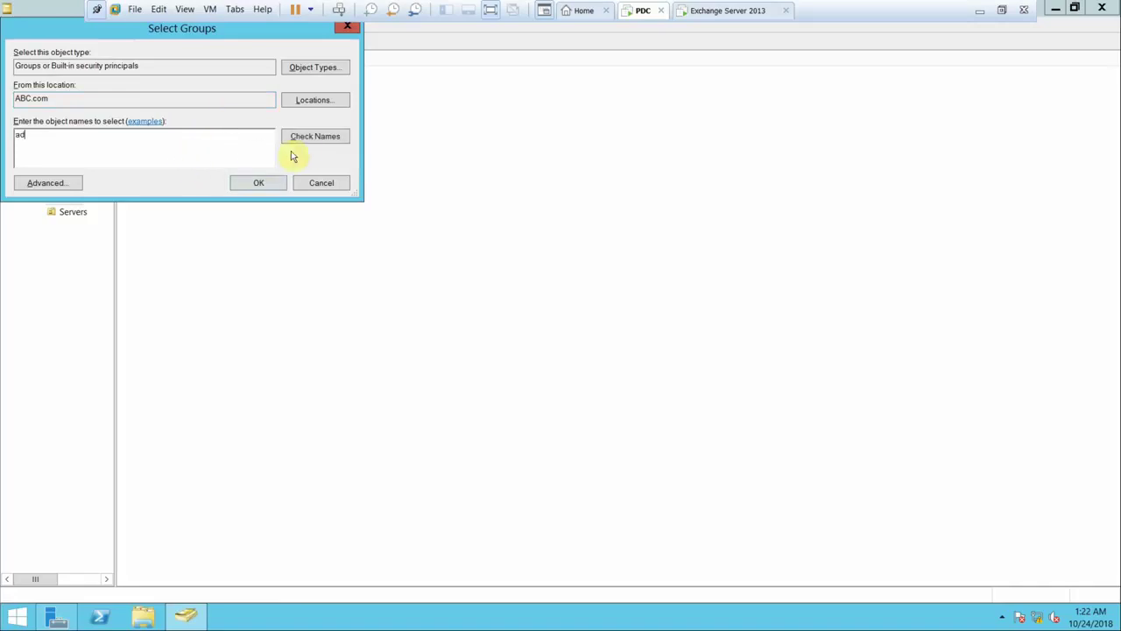
left_click(302, 151)
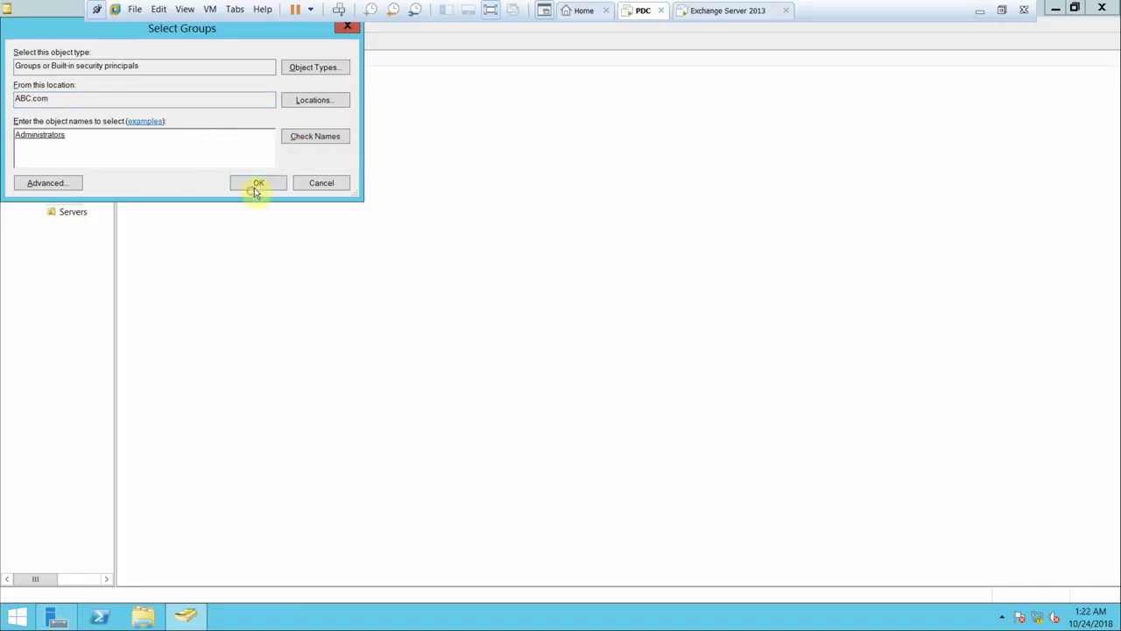
left_click(256, 185)
left_click(661, 361)
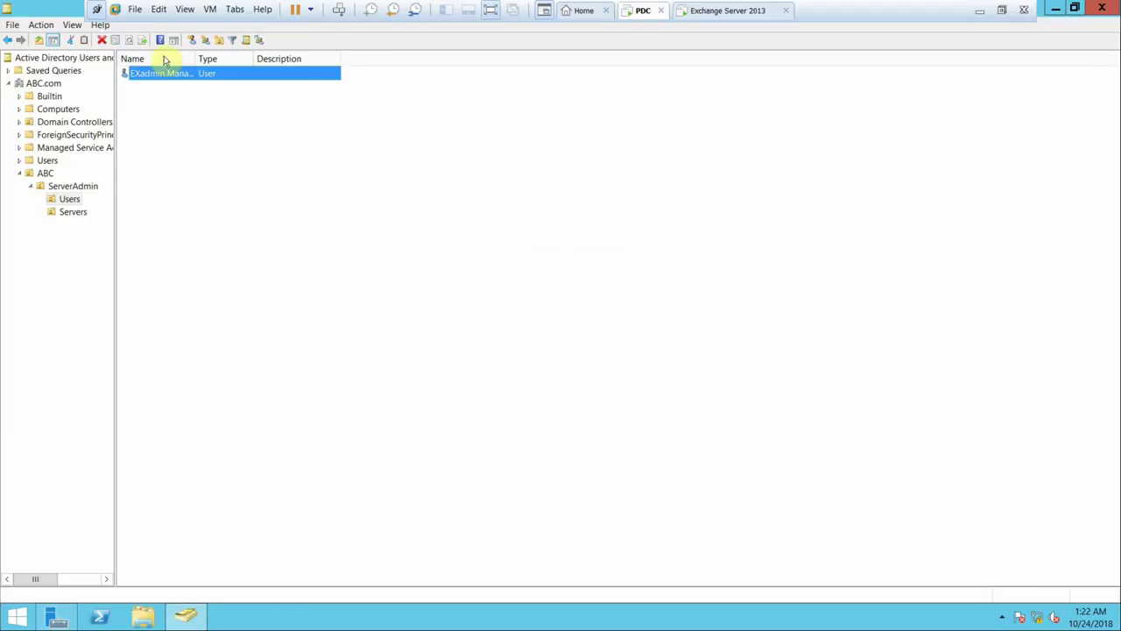
- Add EXadmin to the Group Policy Creator Owners group
right_click(147, 72)
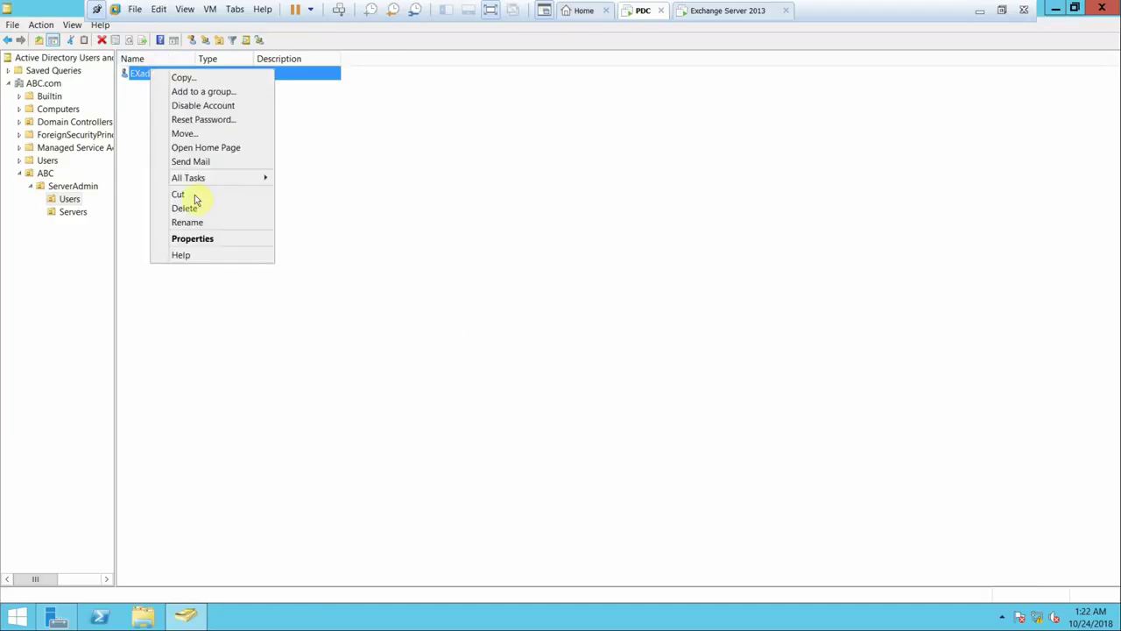
left_click(204, 92)
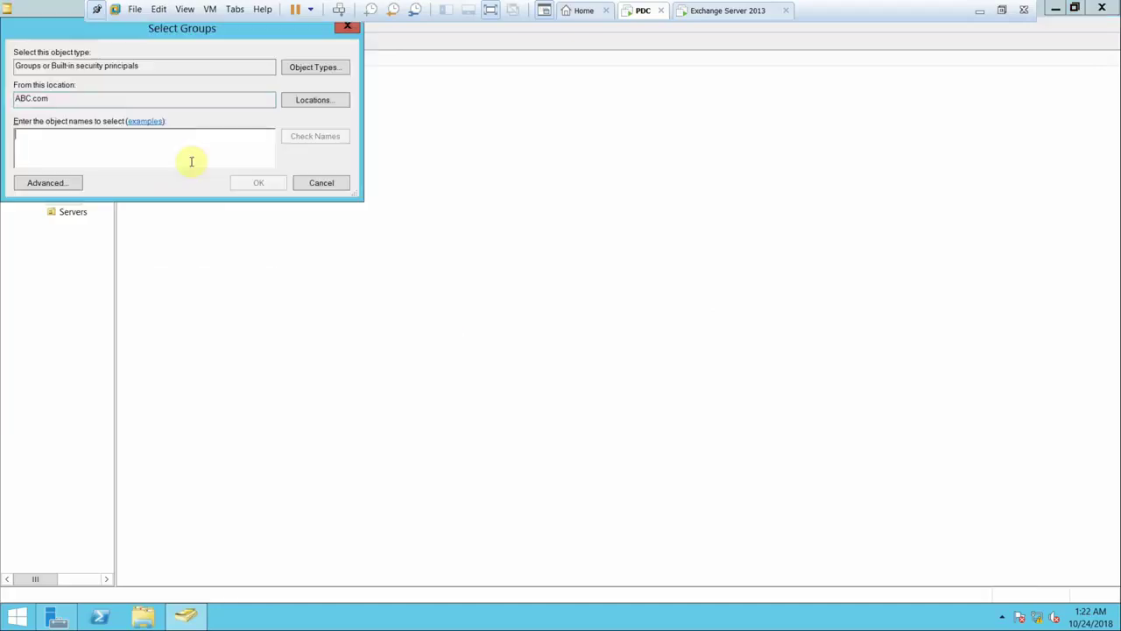
type("g")
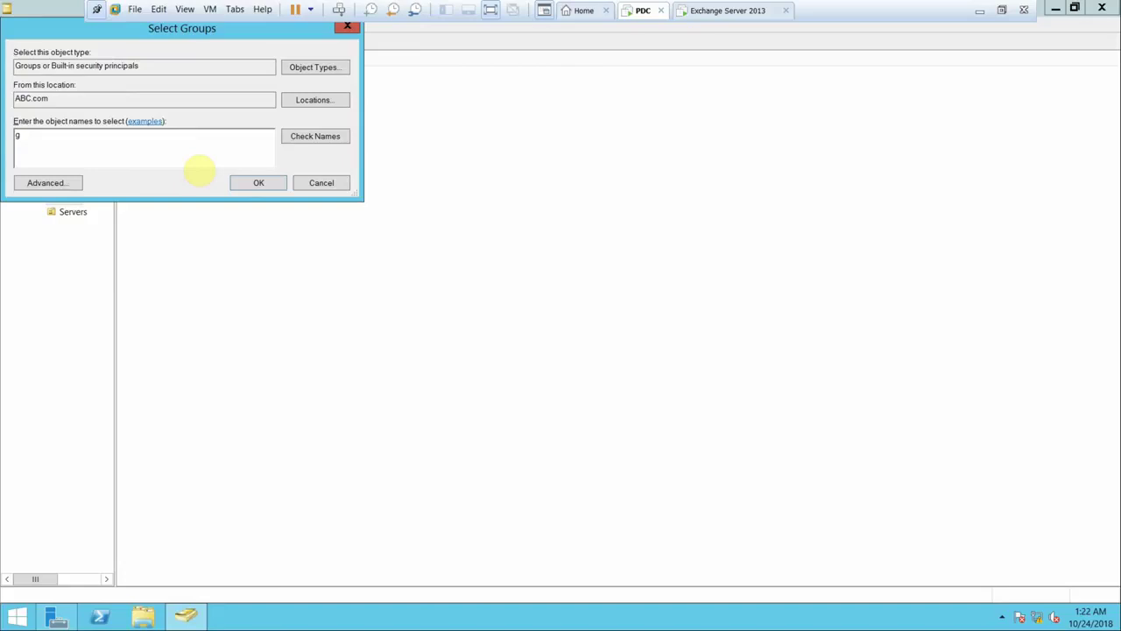
key("Return")
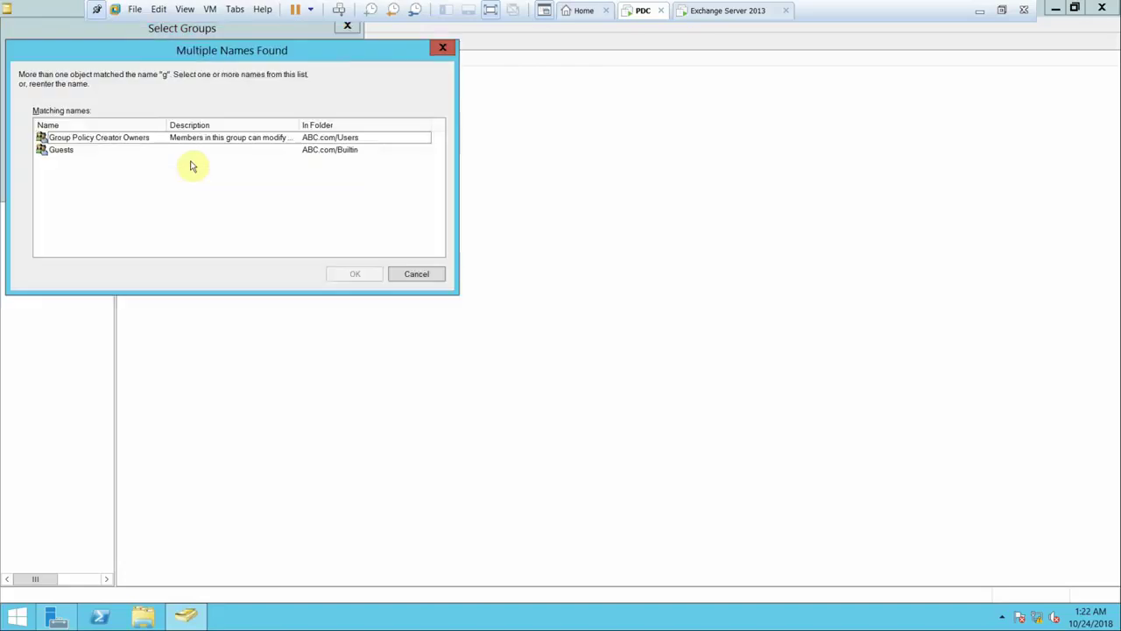
double_click(174, 140)
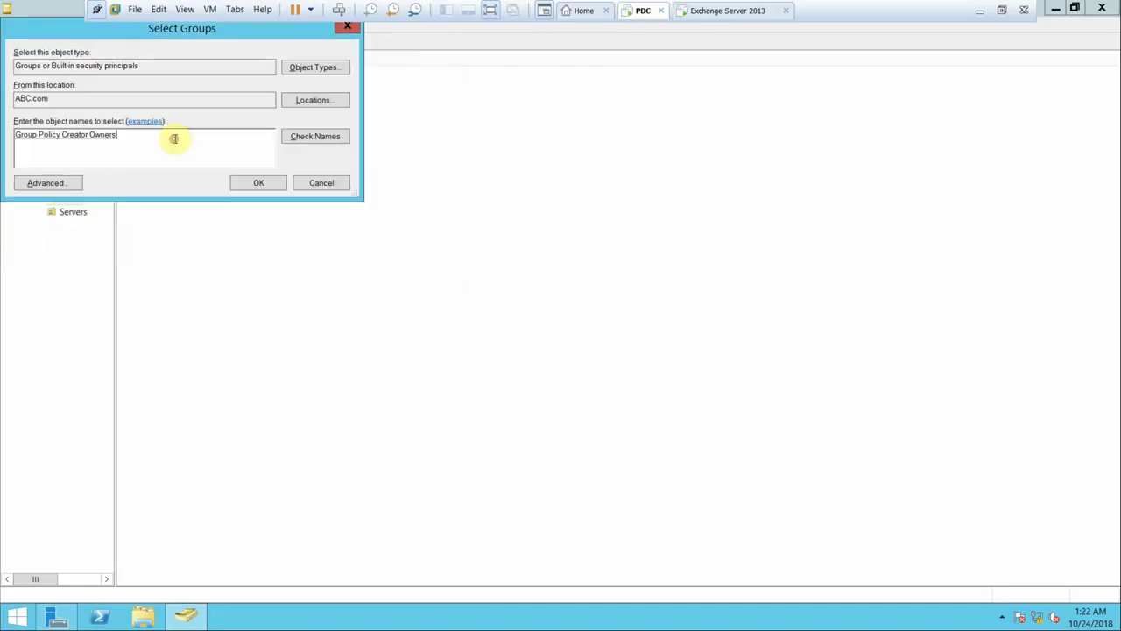
left_click(260, 184)
left_click(675, 363)
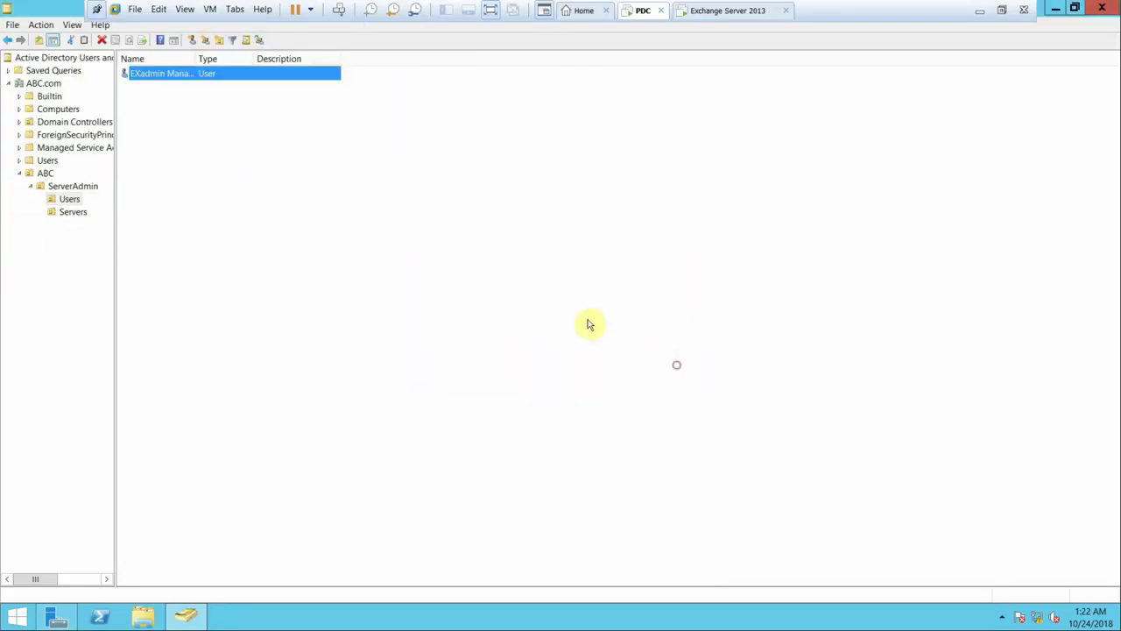
- Add EXadmin to the Domain Admins group
right_click(144, 75)
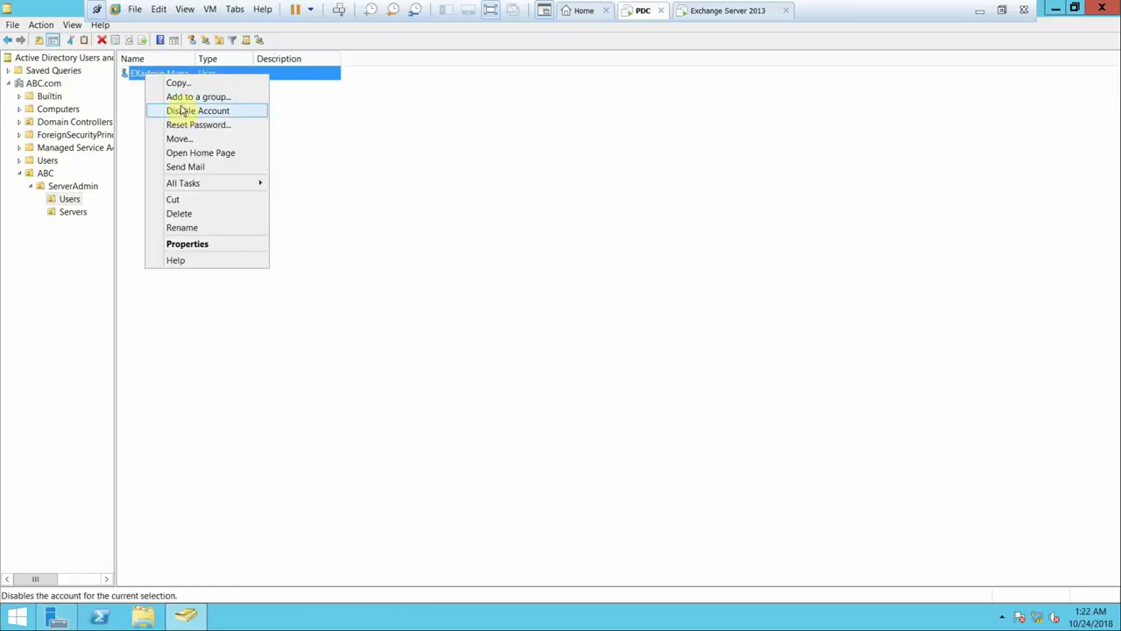
left_click(181, 96)
type("d")
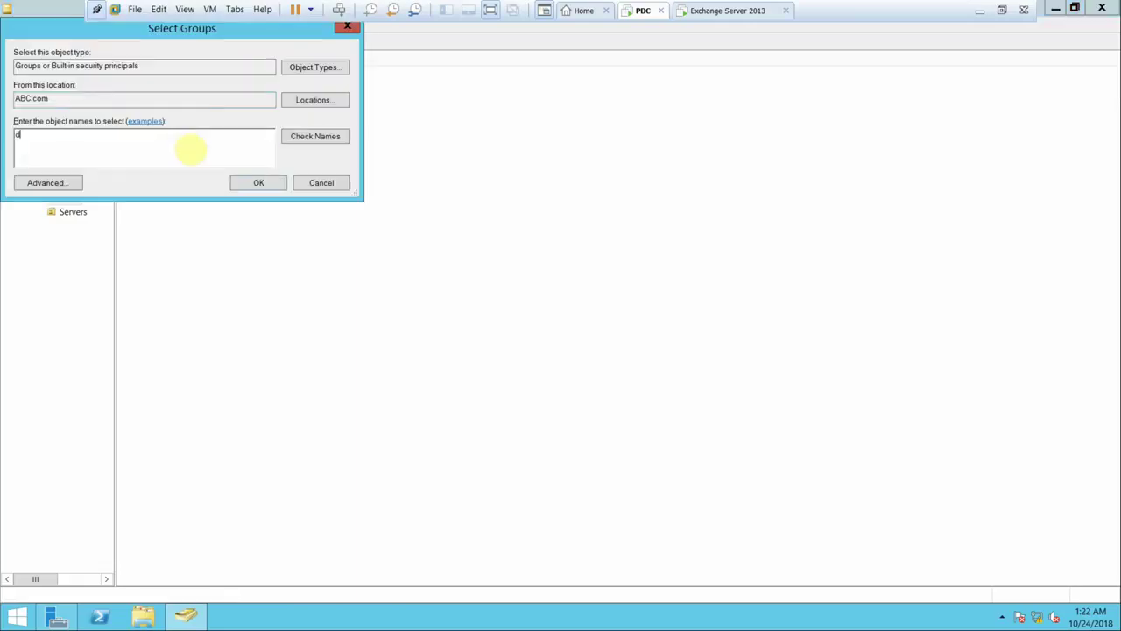
type("om")
key("Return")
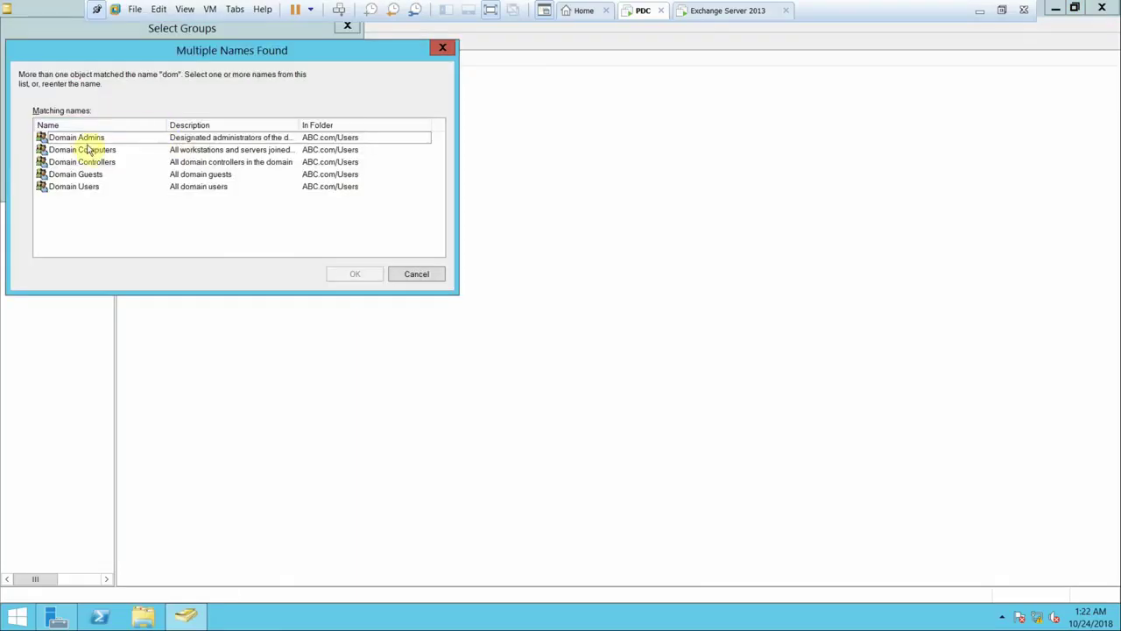
double_click(85, 138)
left_click(253, 183)
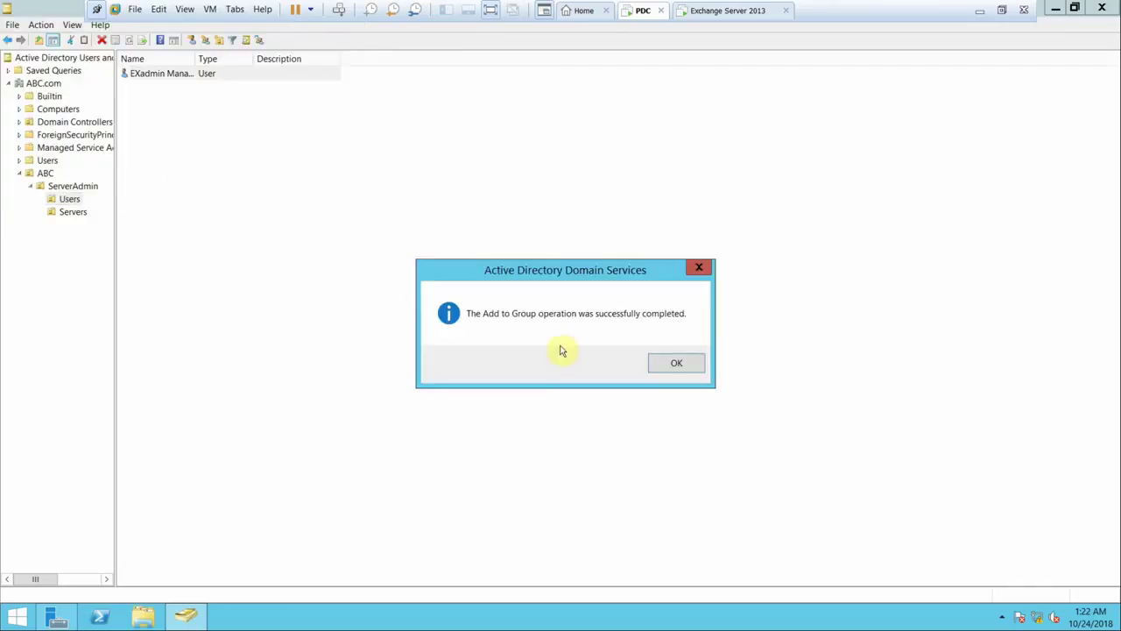
left_click(699, 364)
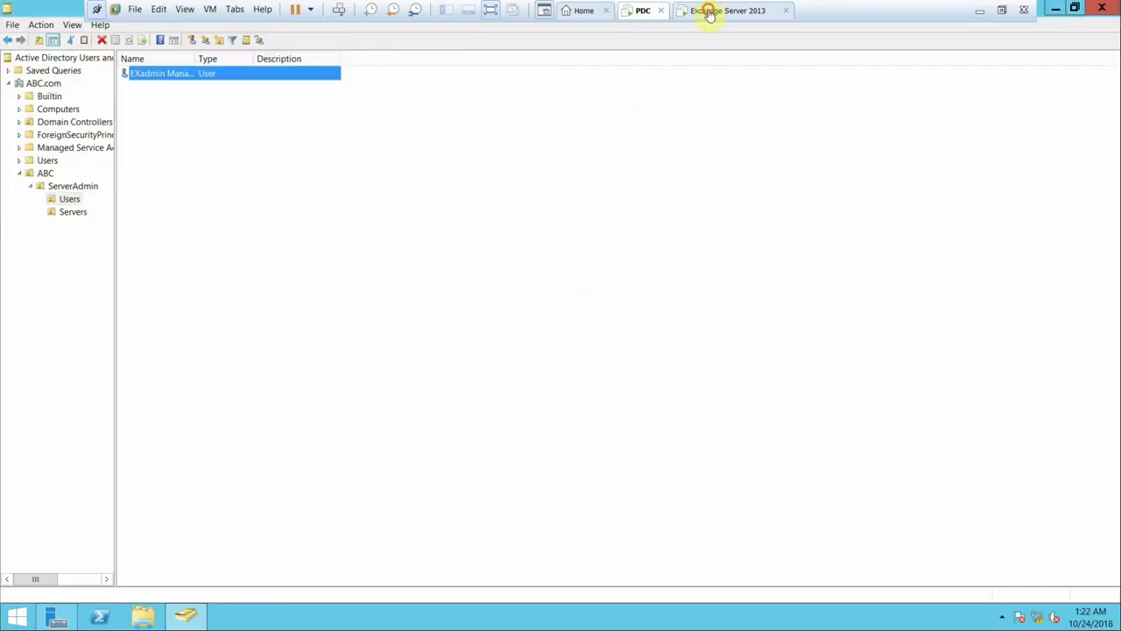
- Sign in to the Exchange Server 2013 VM as Other user with the EXadmin domain account
left_click(711, 10)
left_click(340, 9)
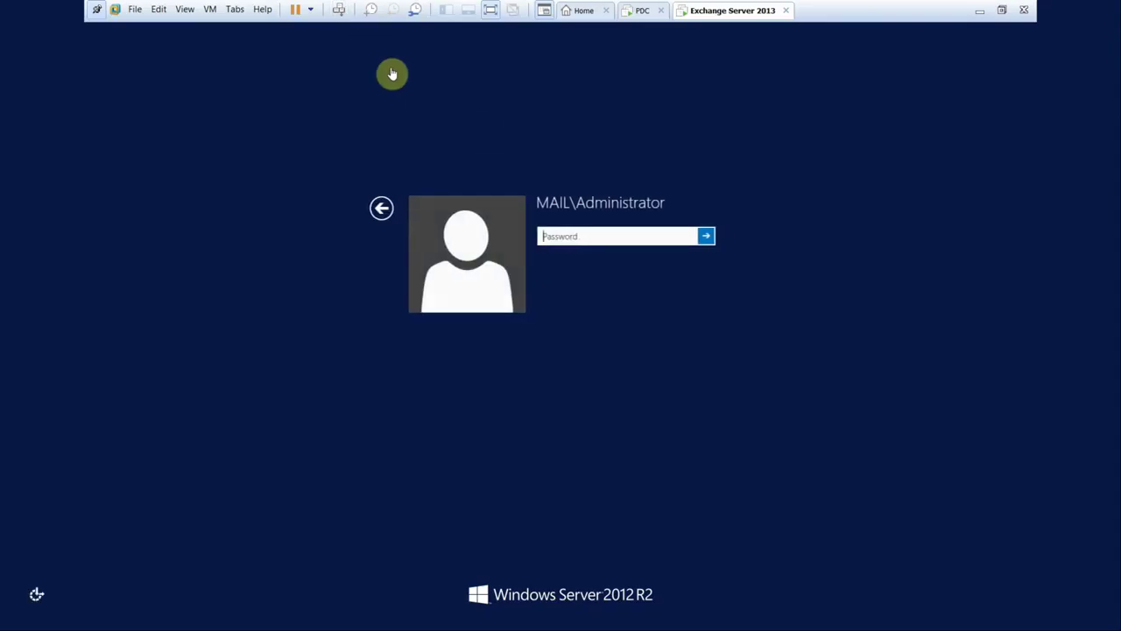
left_click(377, 211)
left_click(643, 239)
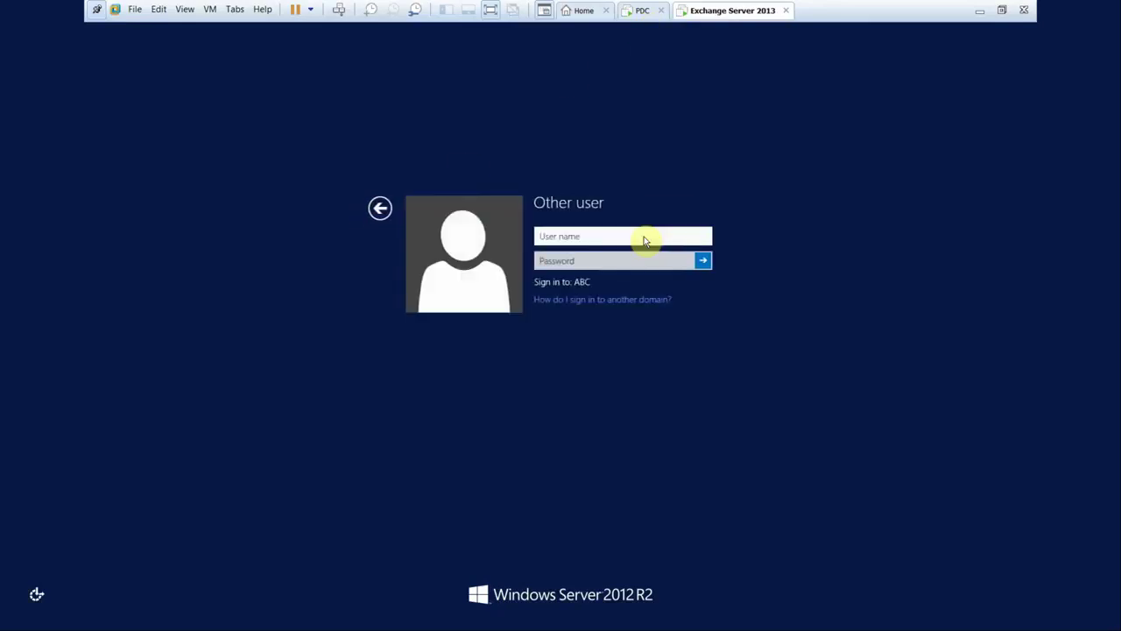
type("EXadmin")
key("Tab")
type("P")
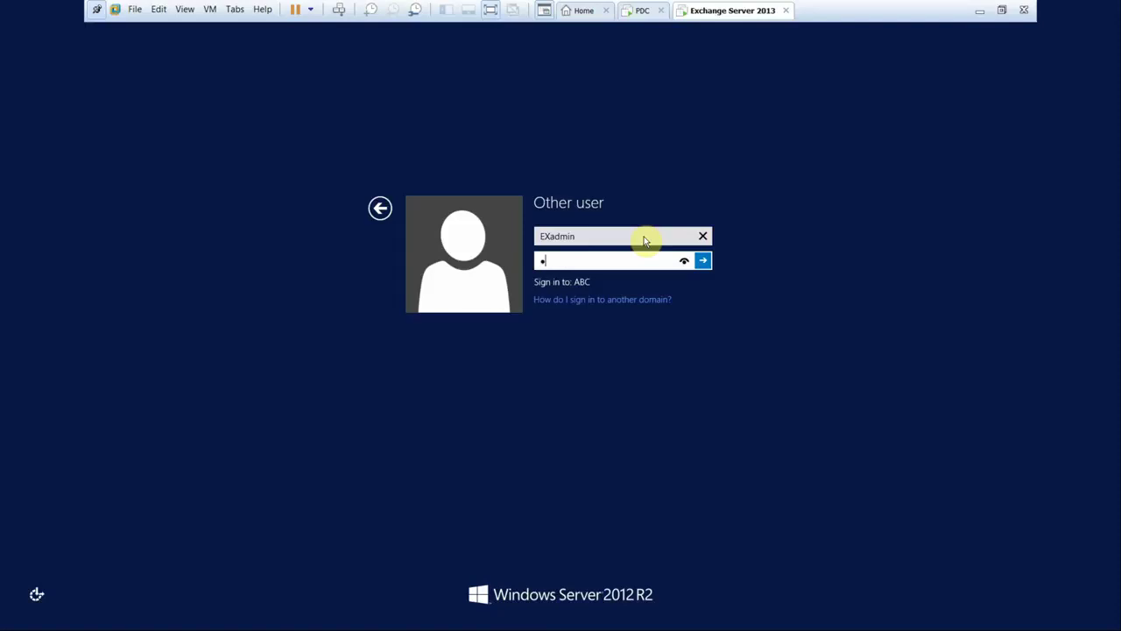
key("Return")
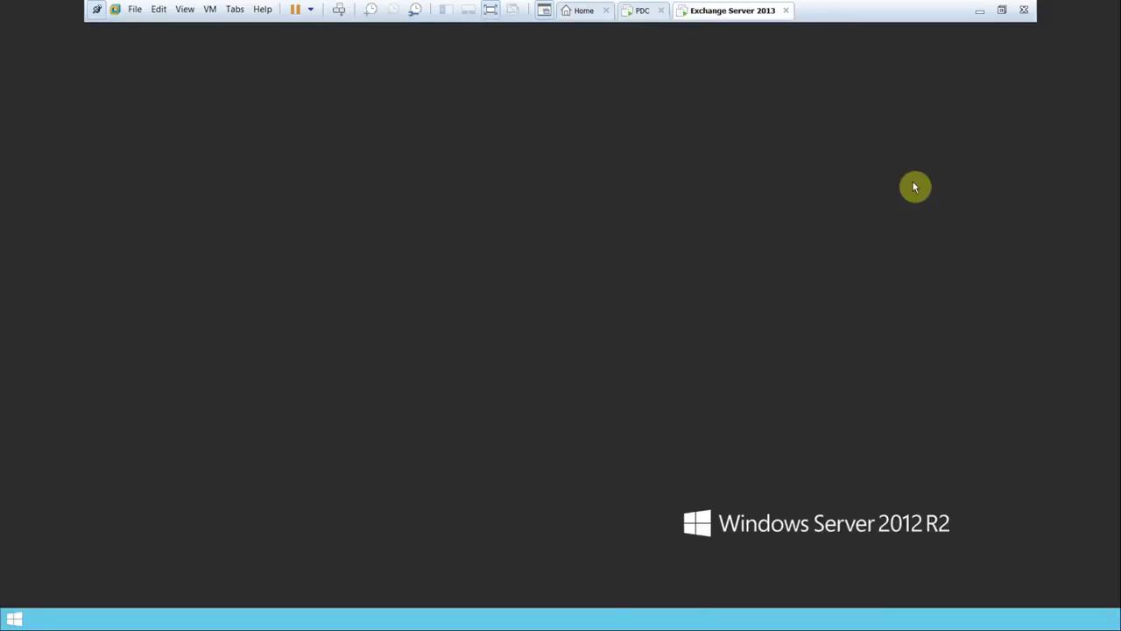
- Refresh the Exchange Server desktop, then go back to the PDC virtual machine
right_click(706, 303)
left_click(738, 332)
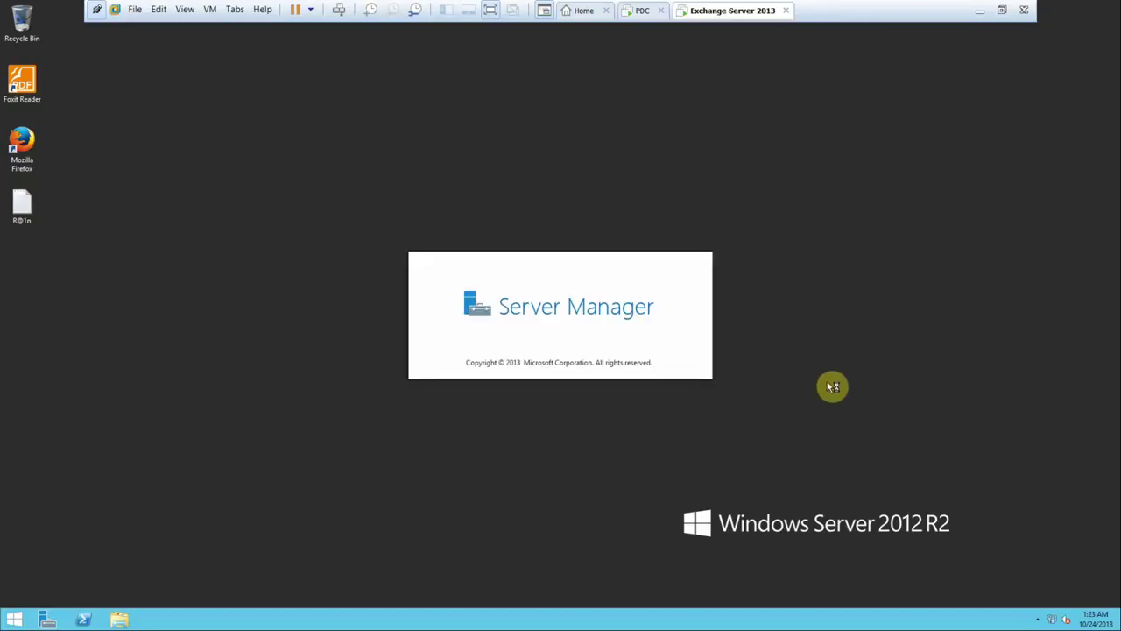
left_click(638, 12)
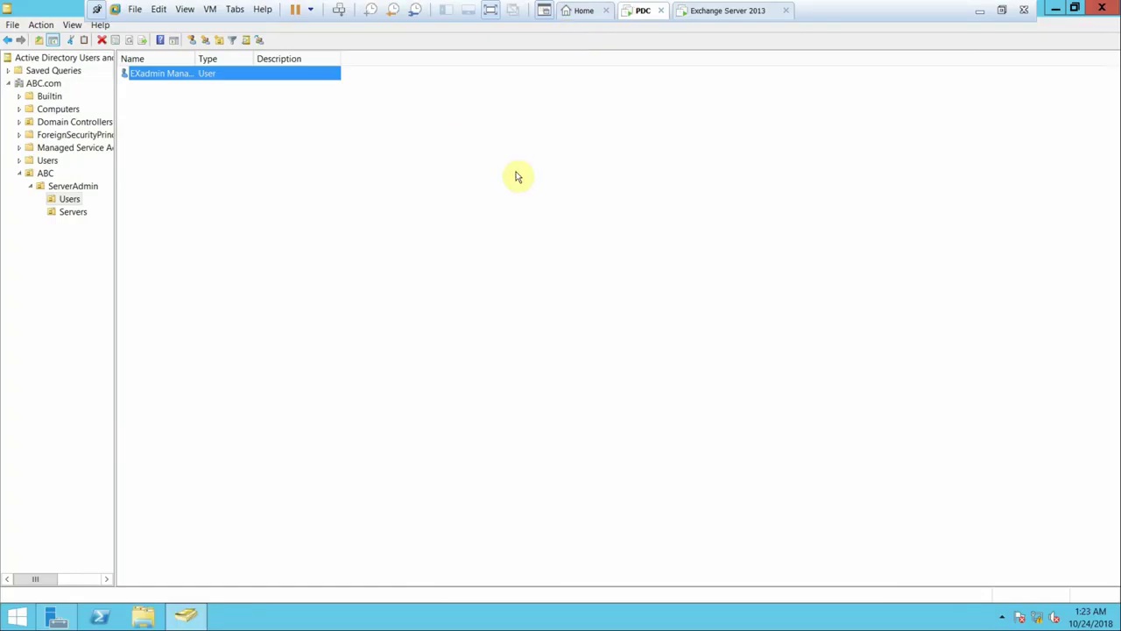
- Drag the MAIL computer from Computers into ServerAdmin > Servers and confirm the move
left_click(63, 109)
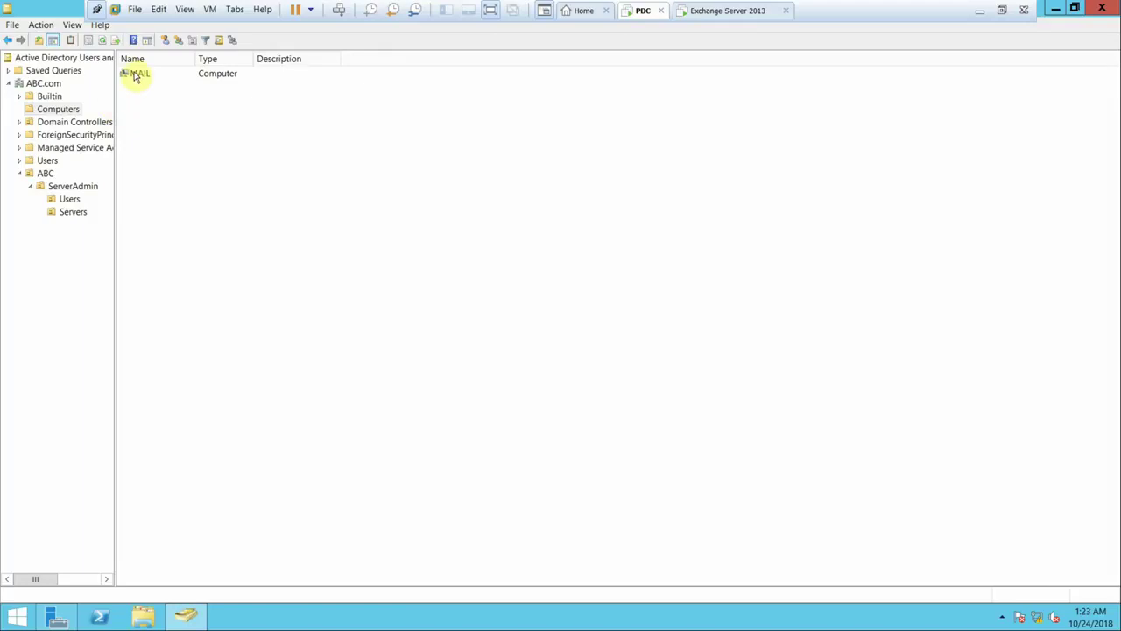
left_click(139, 73)
left_click_drag(75, 221, 73, 214)
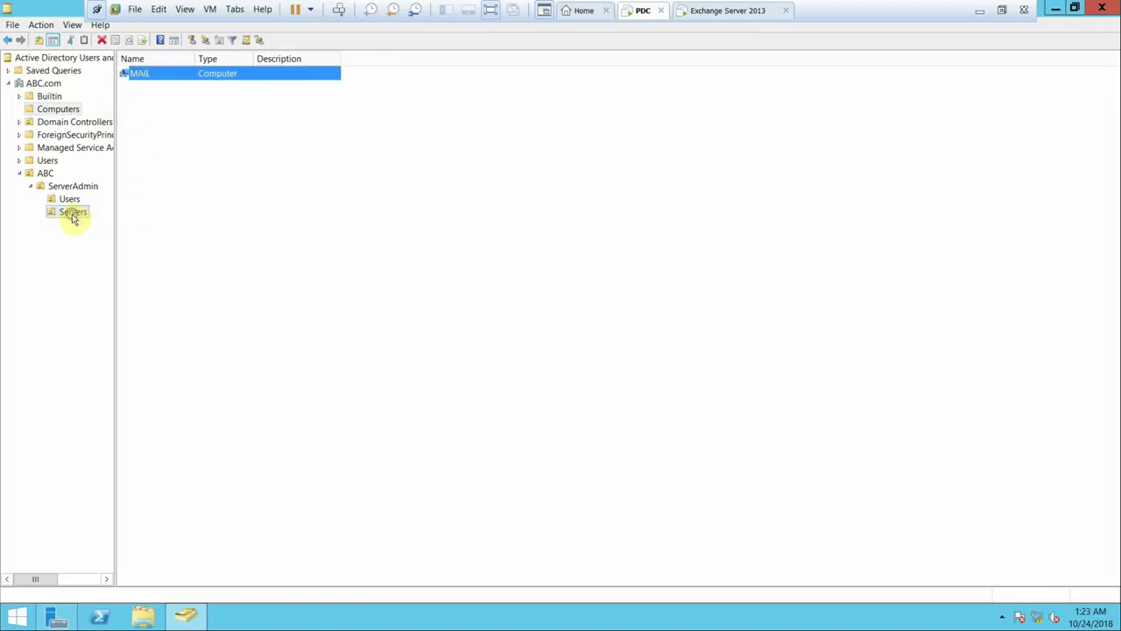
left_click(506, 330)
left_click(515, 348)
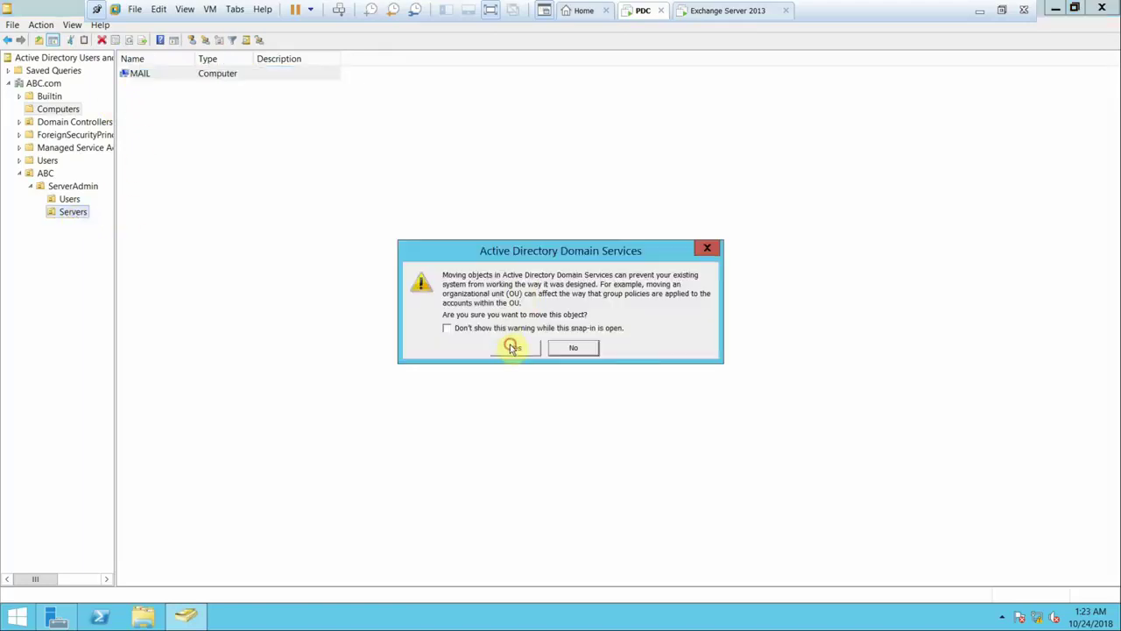
left_click(75, 188)
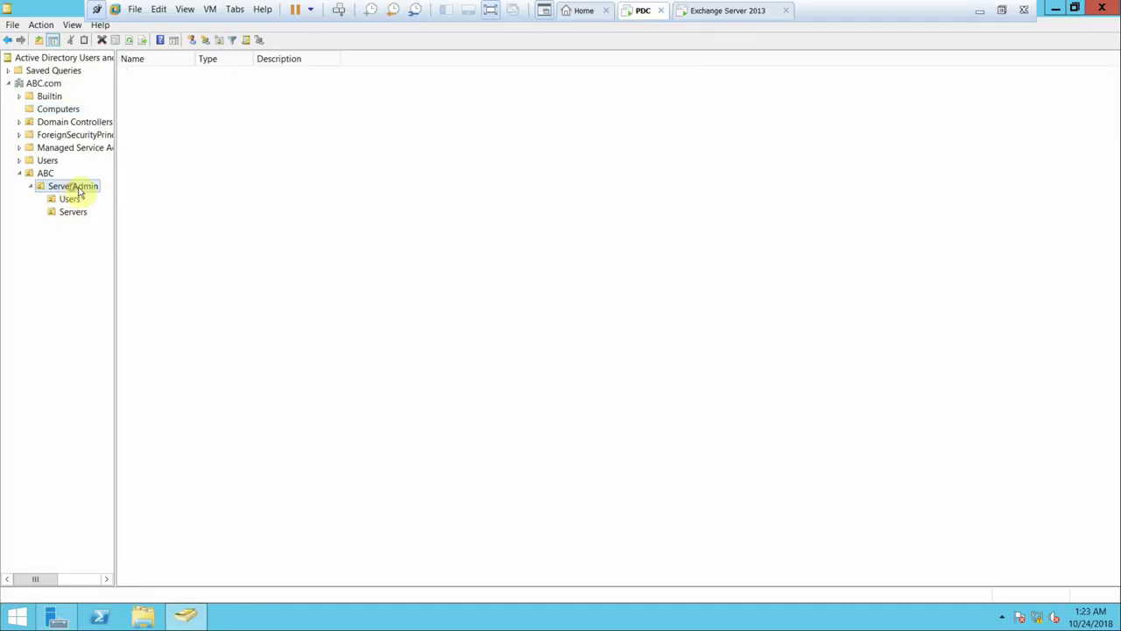
left_click(78, 212)
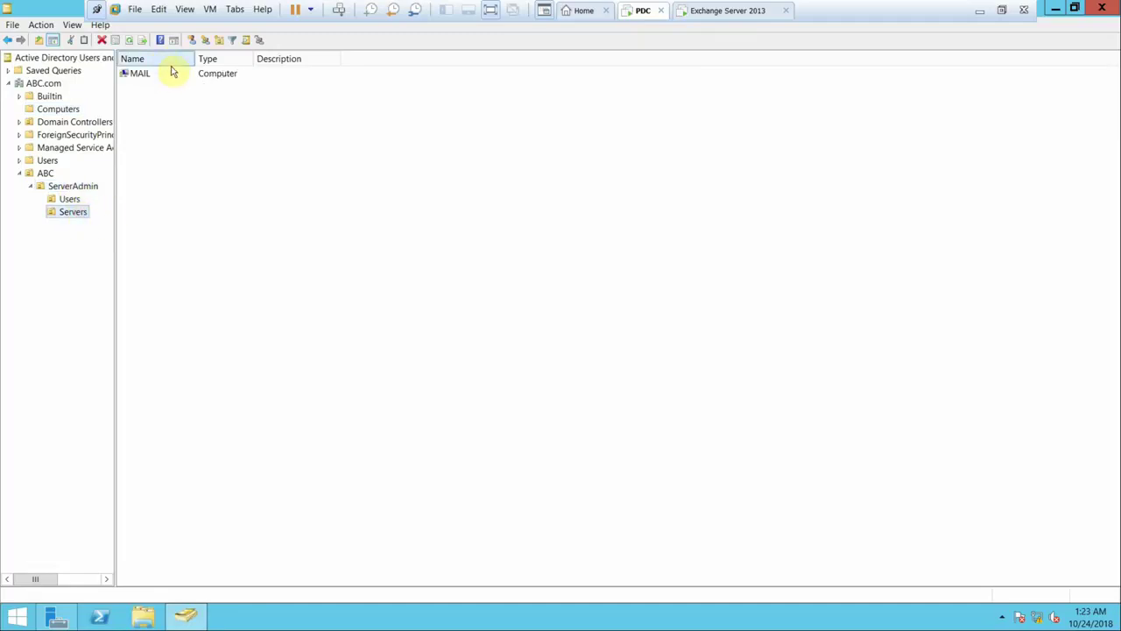
- Widen the Name column in the Users OU, then switch to Exchange Server 2013 dismissing the VMware Tools prompt
left_click(71, 200)
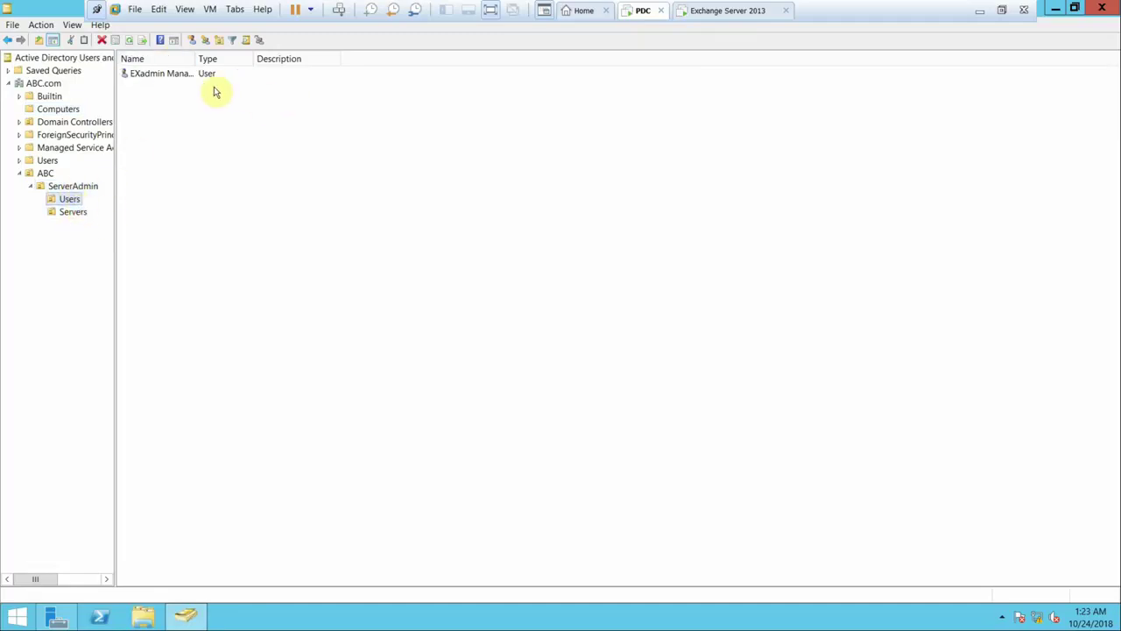
left_click(190, 55)
left_click_drag(191, 55, 230, 55)
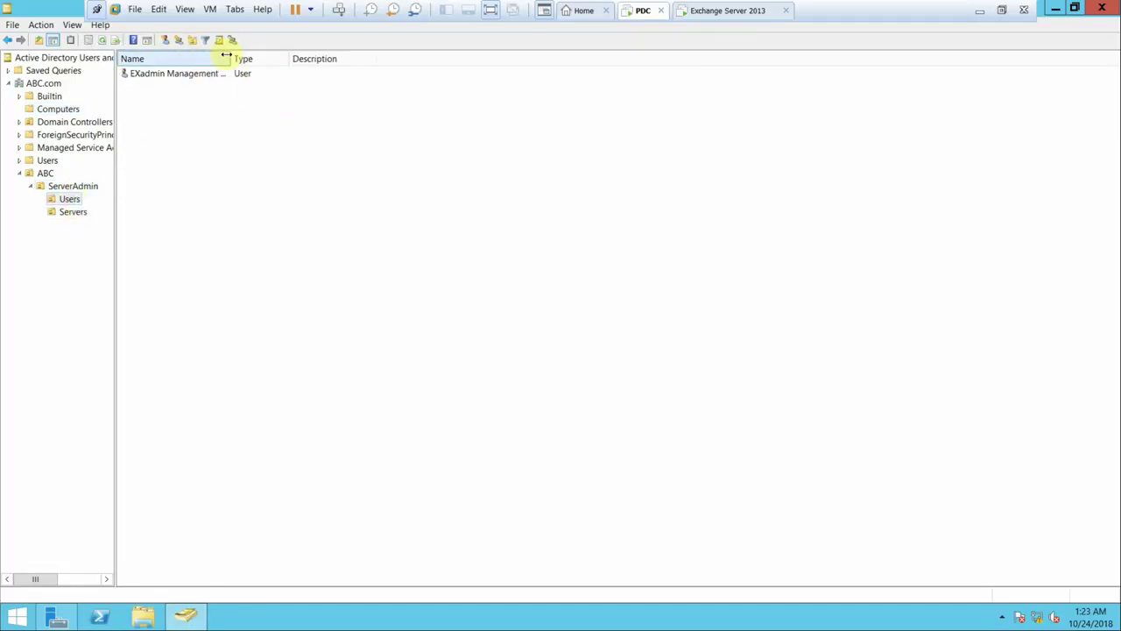
left_click(702, 19)
left_click(669, 355)
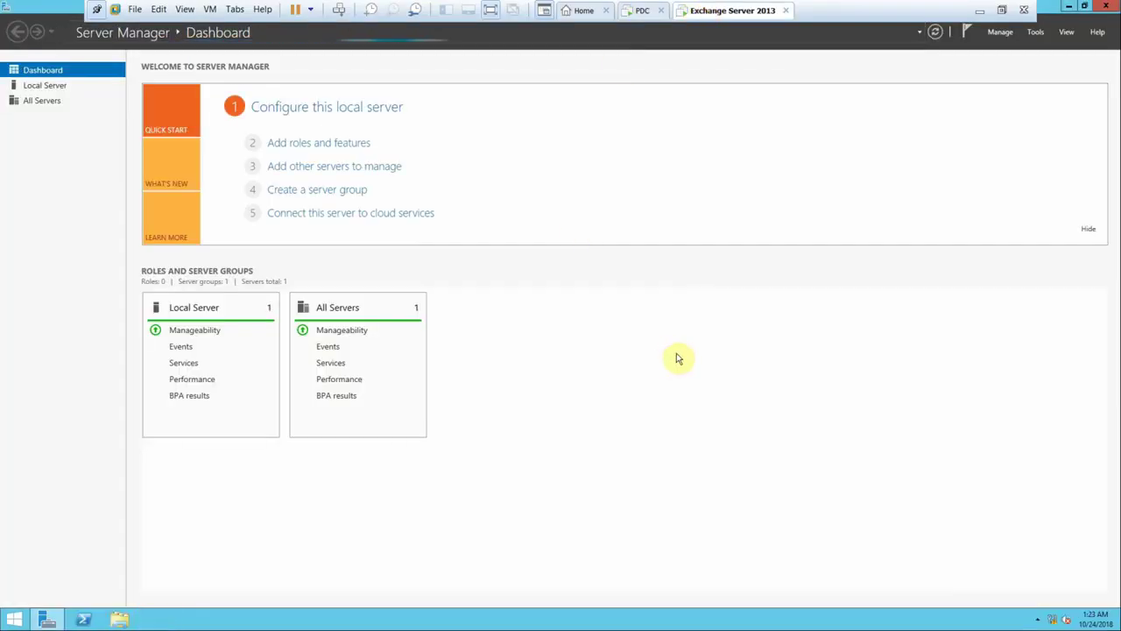
- Reach the Windows Firewall 'Turn on or off' settings through the Network and Sharing Center
right_click(1054, 623)
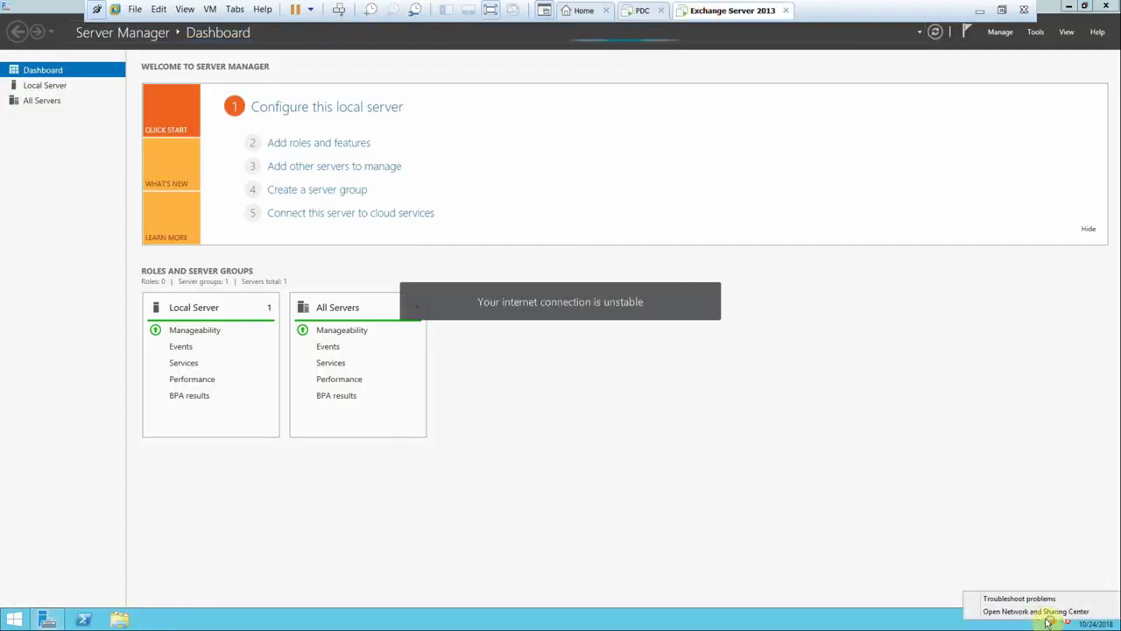
left_click(1047, 613)
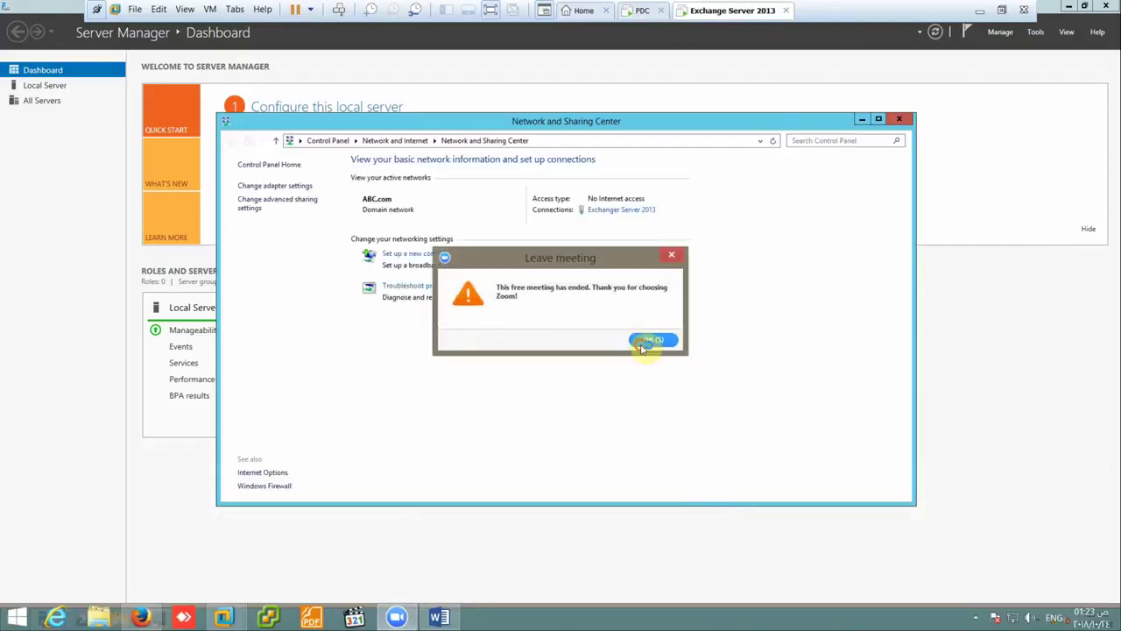
left_click(648, 341)
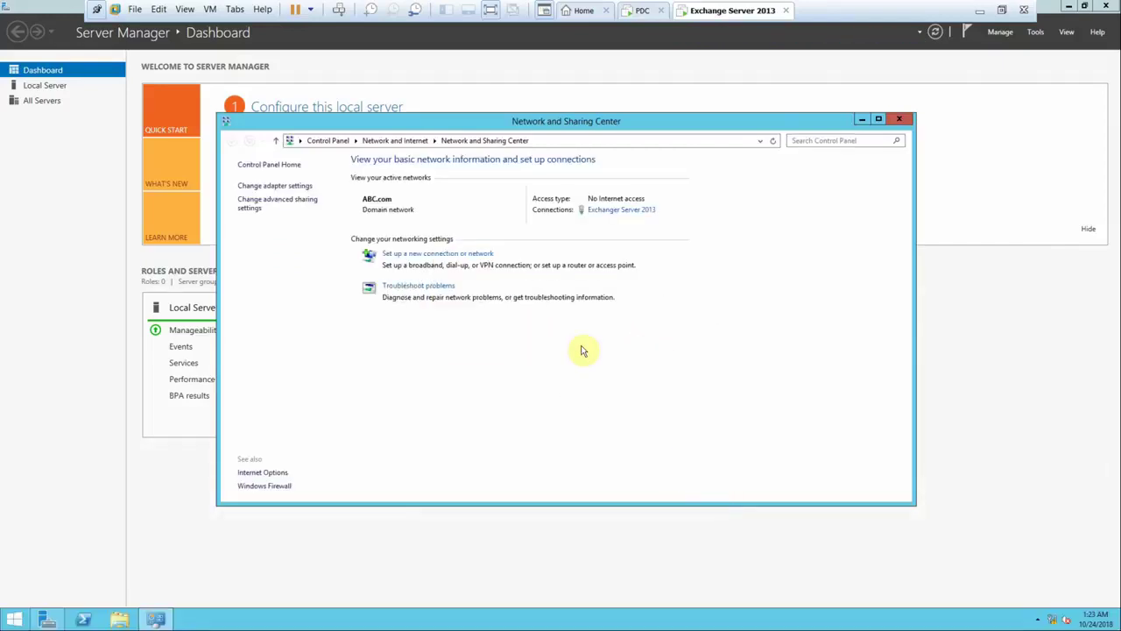
left_click(287, 486)
left_click(294, 225)
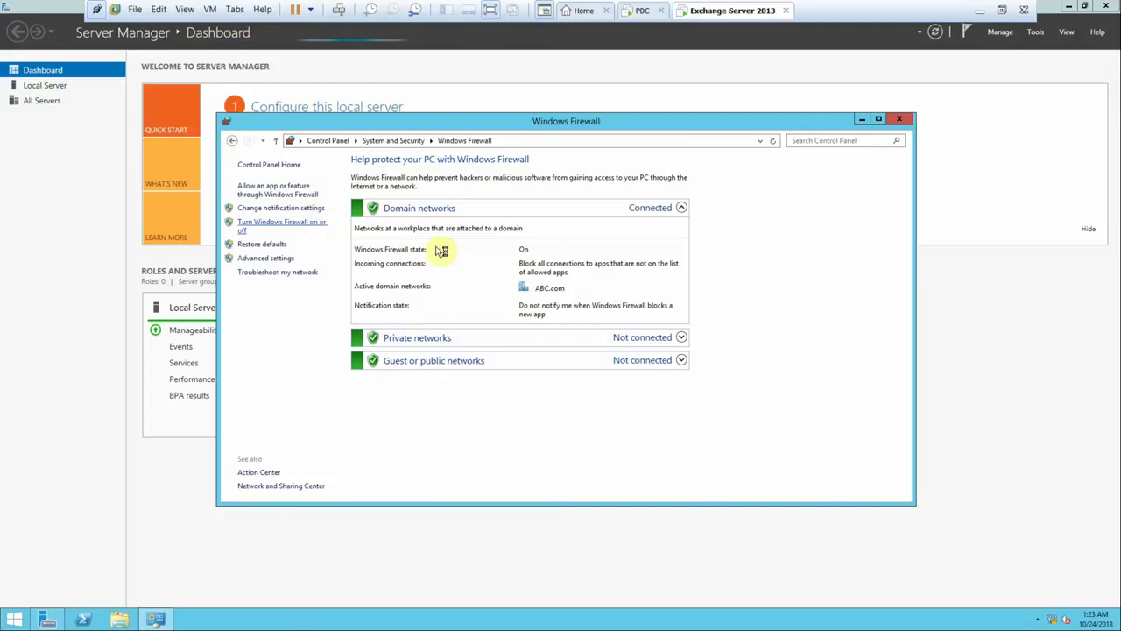
- Turn off Windows Firewall for domain, private and public networks, then minimise VMware to show Word
left_click(479, 251)
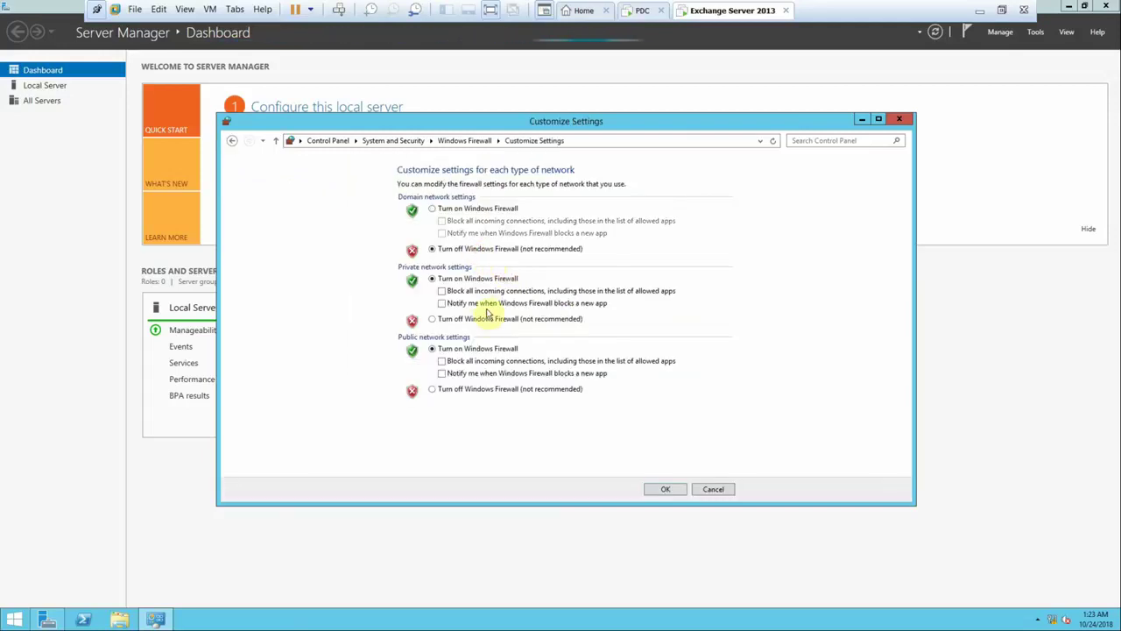
left_click(489, 320)
left_click(490, 390)
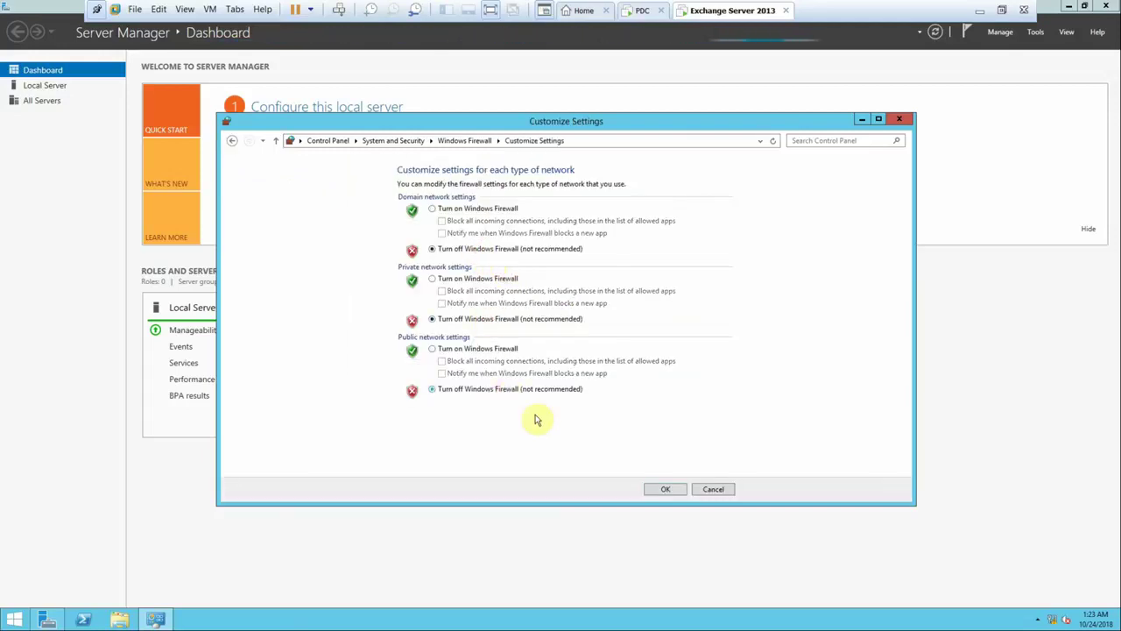
left_click(653, 489)
left_click(898, 121)
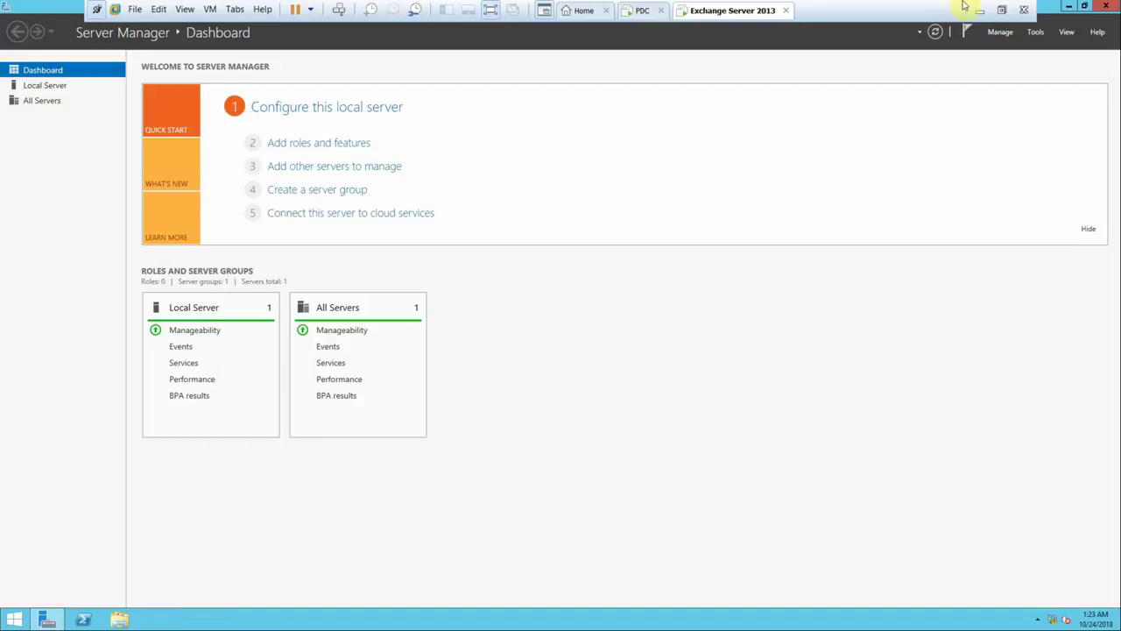
left_click(978, 9)
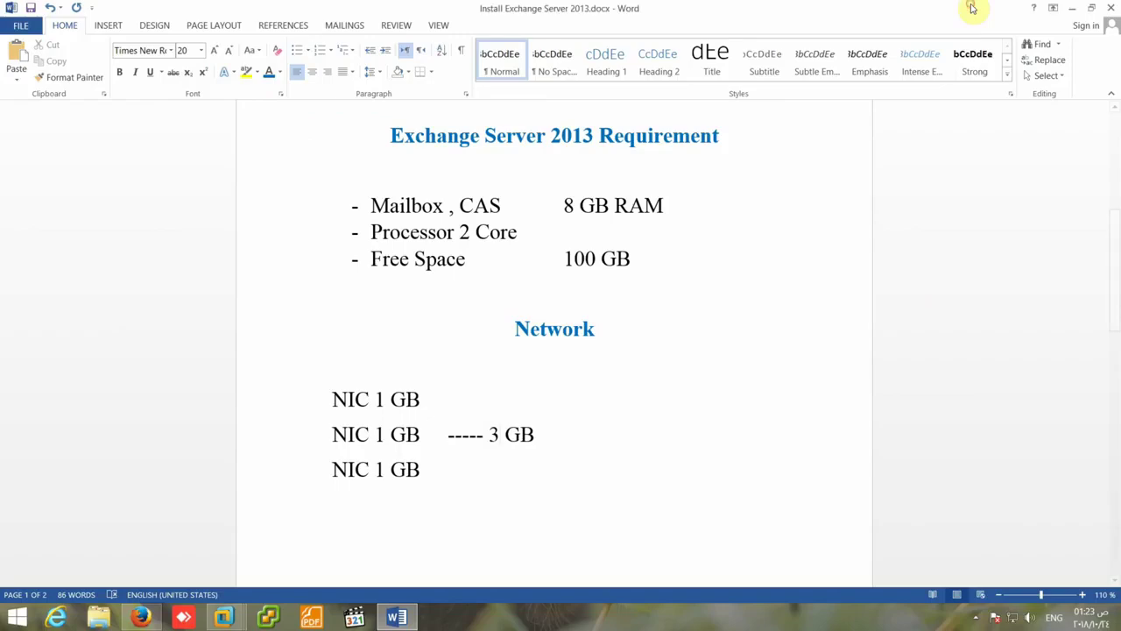
- Switch from the Word requirements document back to the Exchange Server 2013 VM's Server Manager
left_click(976, 617)
left_click(999, 548)
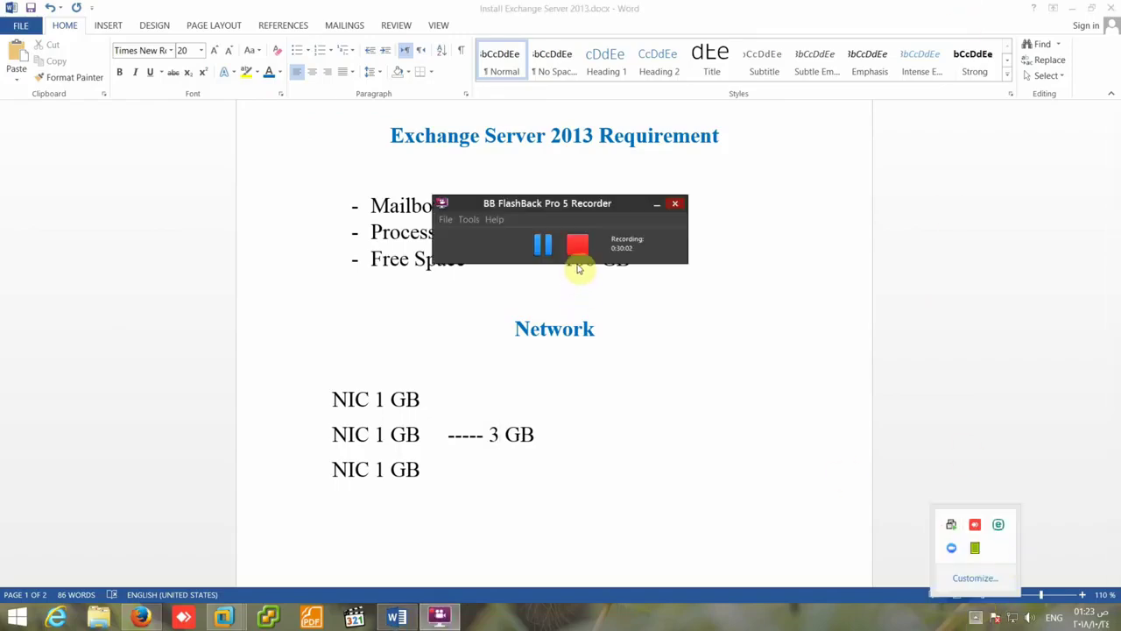
left_click(543, 245)
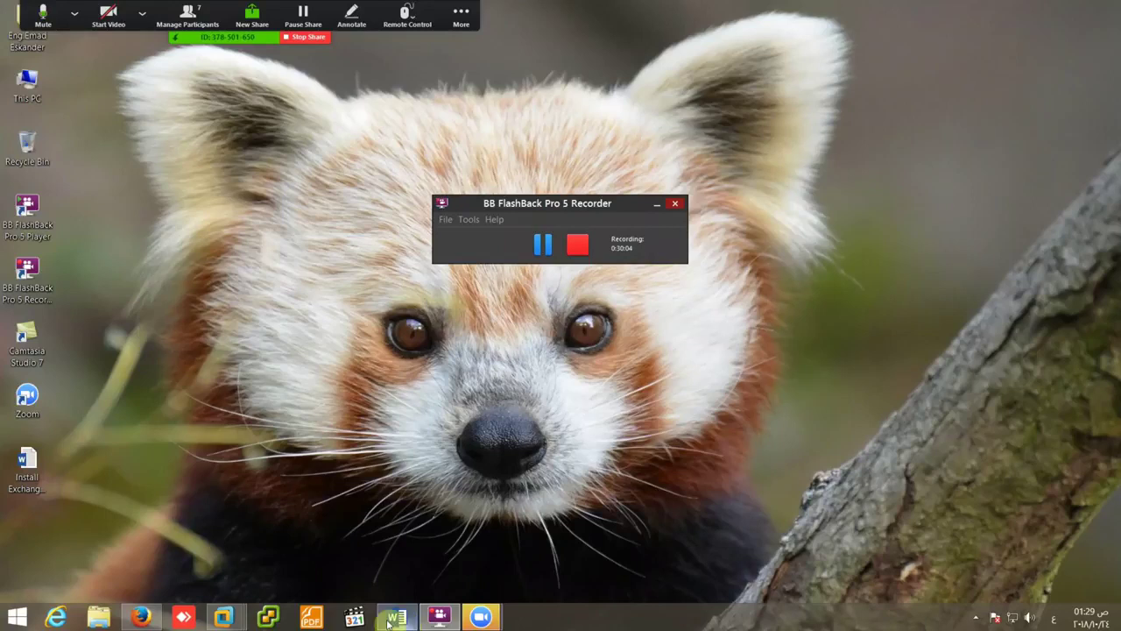
mouse_move(226, 615)
left_click(366, 544)
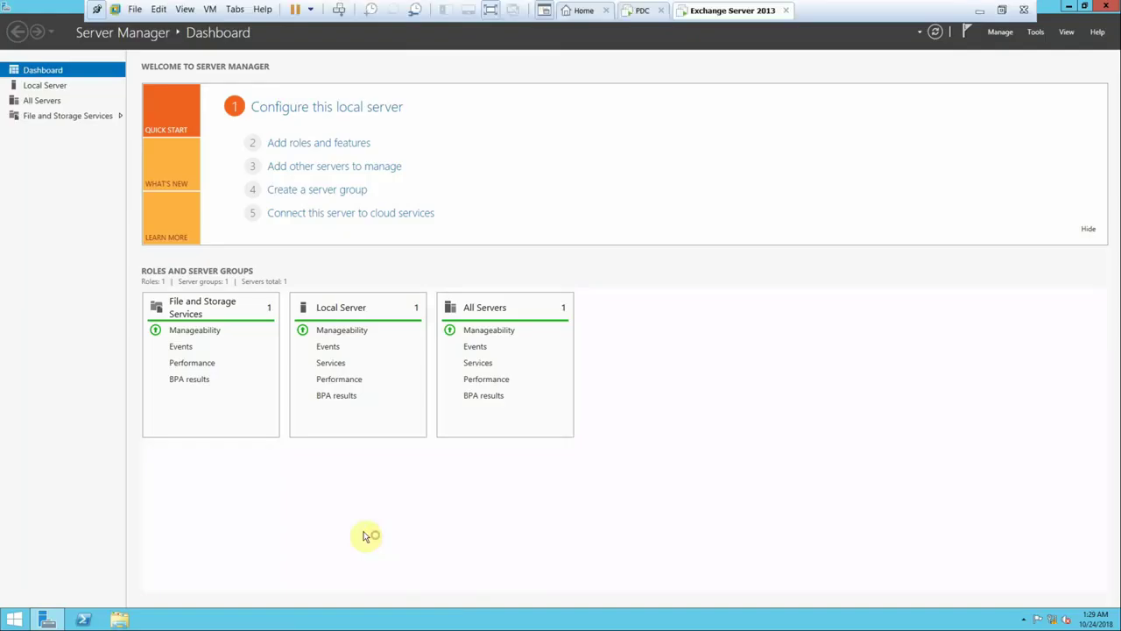
- Open This PC on the Exchange VM to check Local Disk (C:), 88.0 GB free of 99.6 GB
right_click(1052, 619)
left_click(1061, 604)
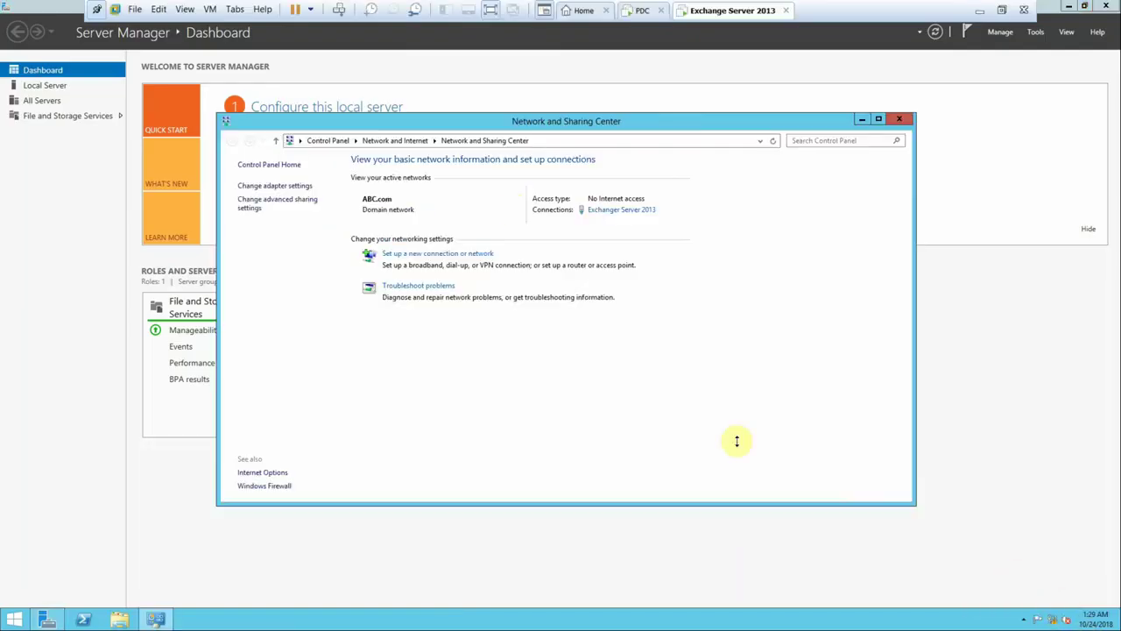
left_click(862, 120)
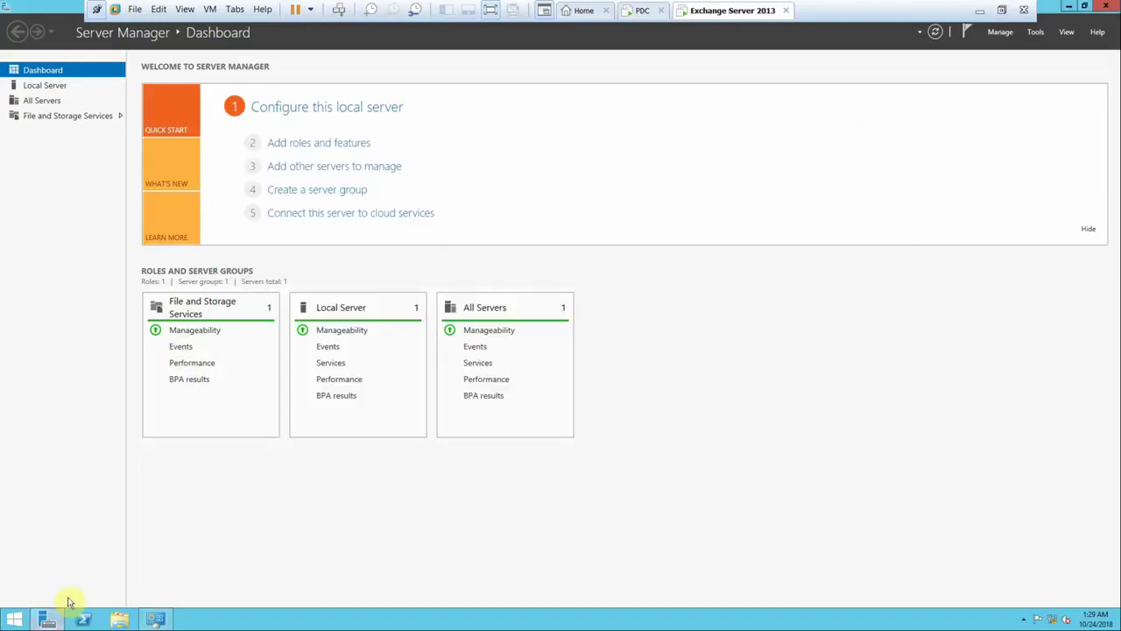
left_click(119, 620)
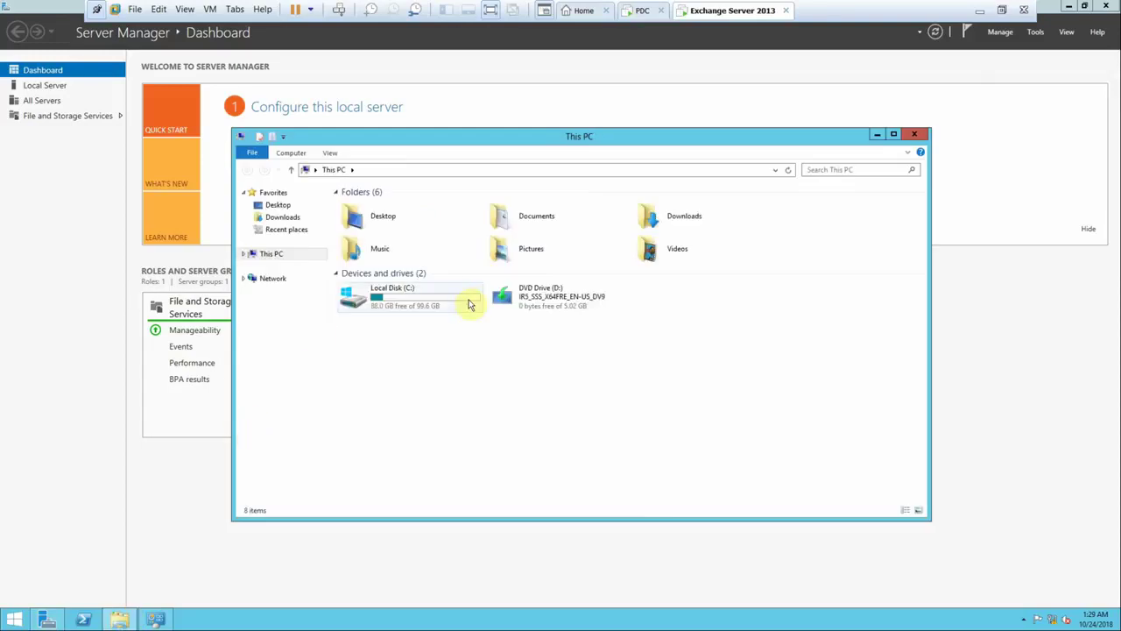
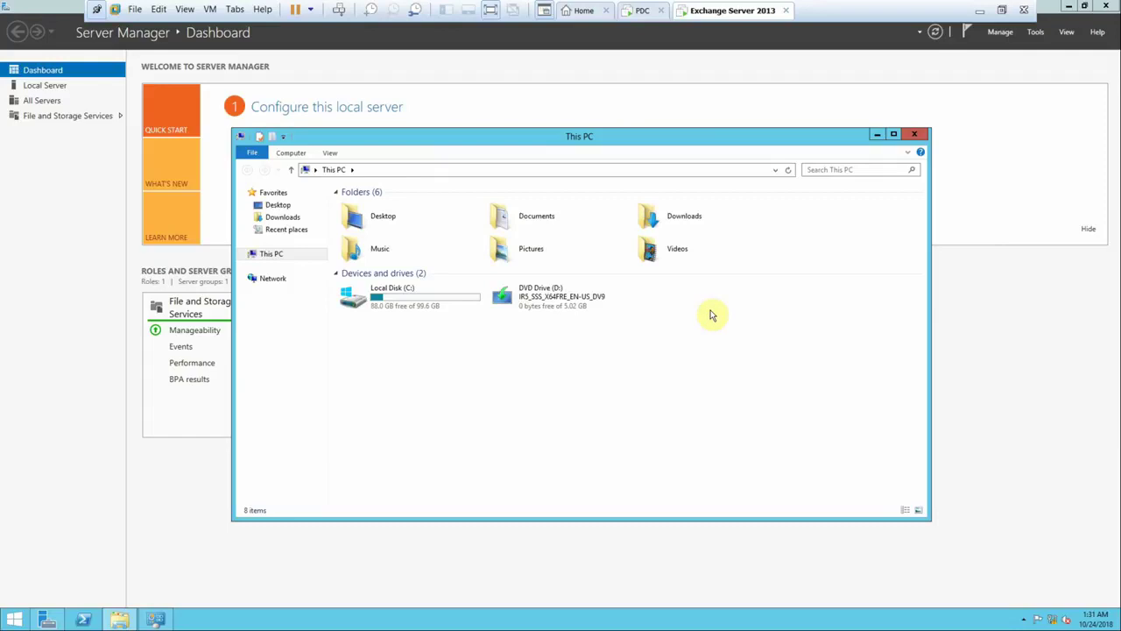
- Minimize the Exchange virtual machine window in VMware Workstation
left_click(980, 9)
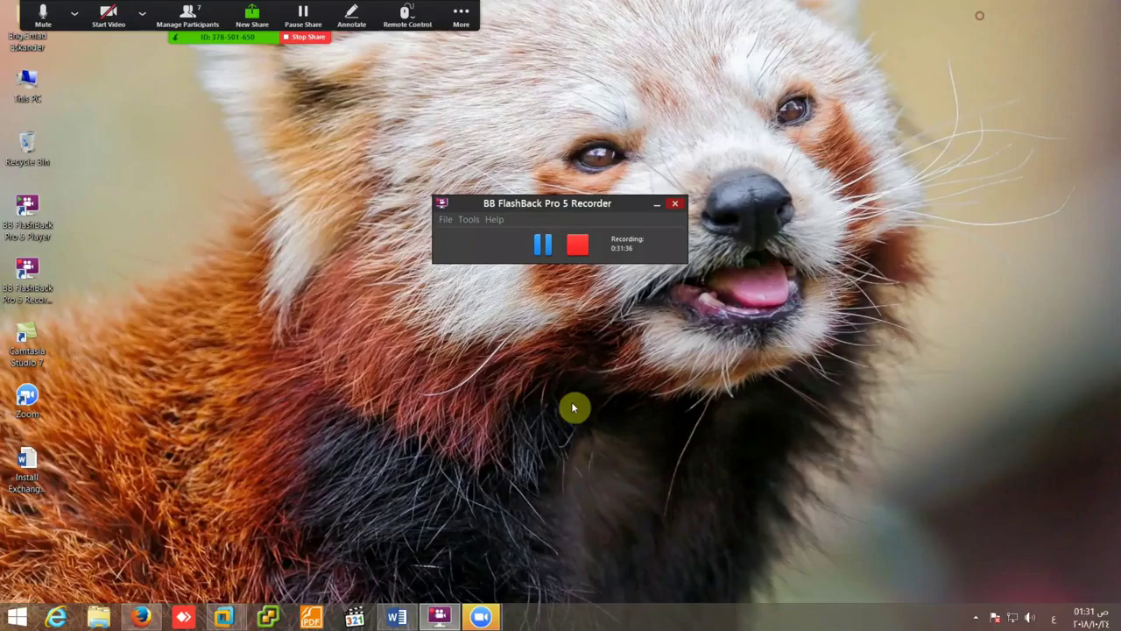
- Bring the Word notes forward and start a new page with the word Raid
mouse_move(396, 614)
left_click(435, 513)
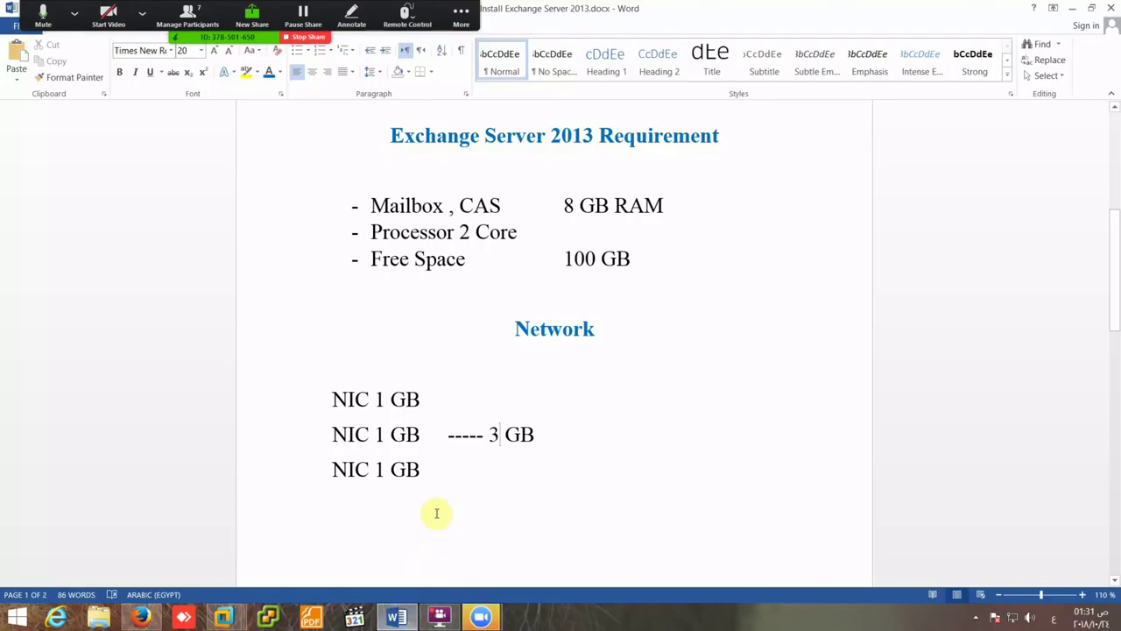
left_click(430, 478)
key("alt+shift")
key("Return")
key("Return")
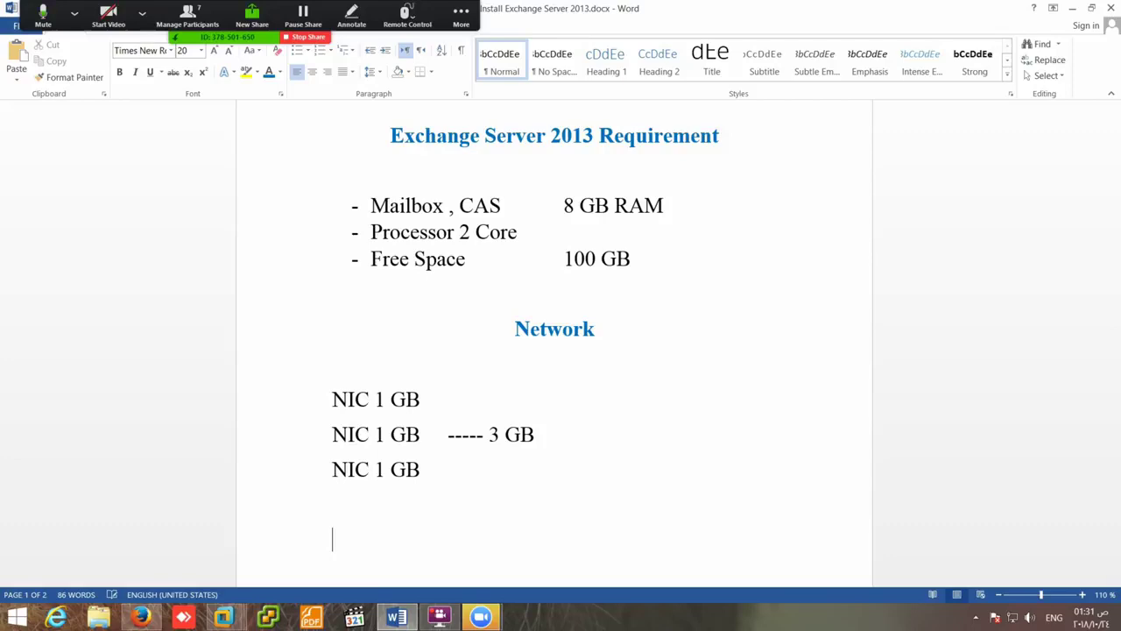
key("Tab")
key("Tab")
key("Tab")
key("Tab")
type("Raid")
key("Return")
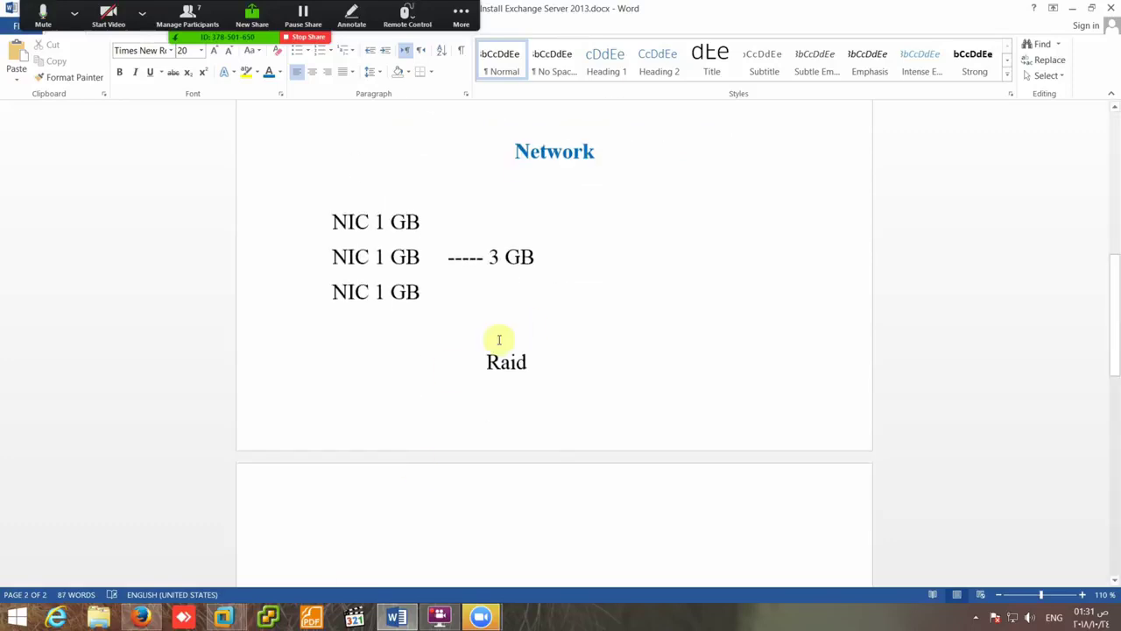
left_click(485, 361)
key("Return")
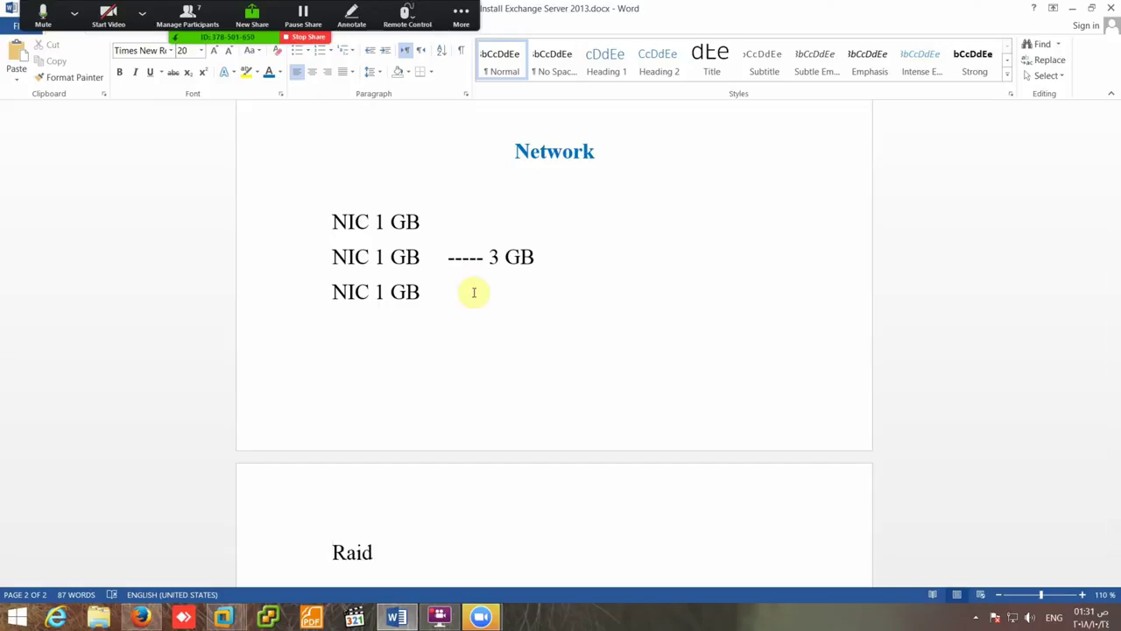
- Centre the Raid title and add a left-aligned 'Software Hardware' line beneath it
left_click(312, 72)
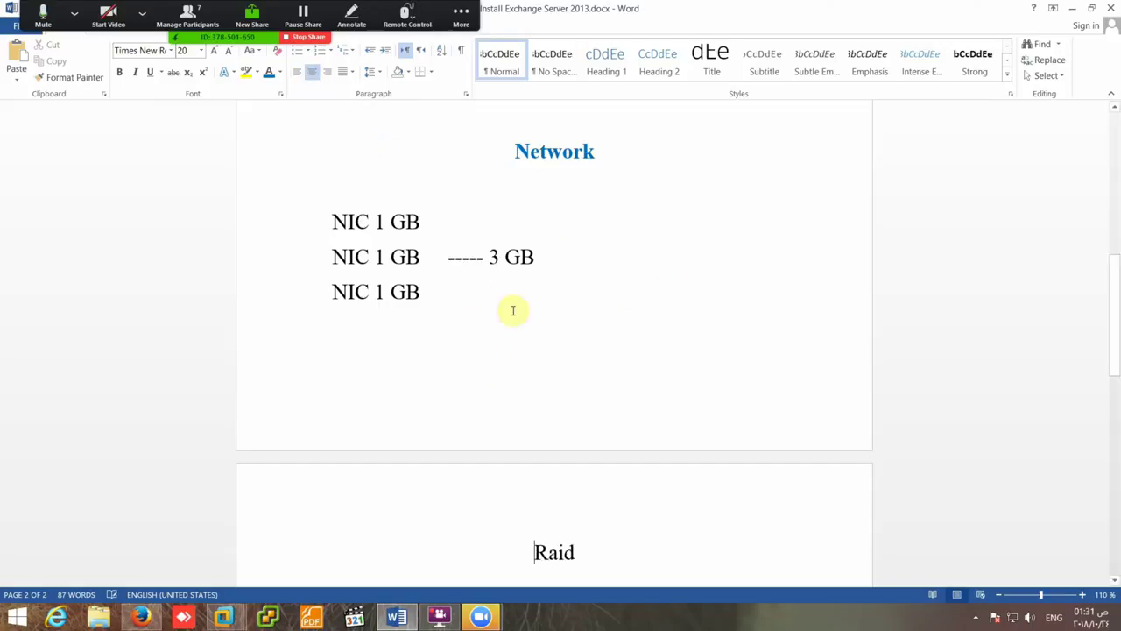
left_click(576, 552)
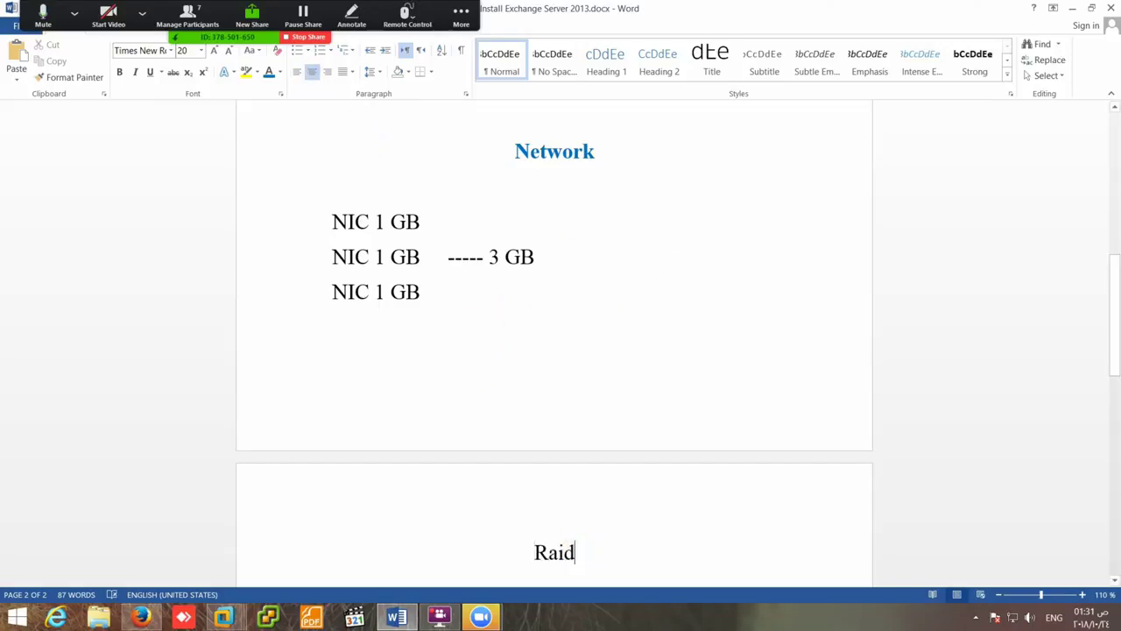
key("Return")
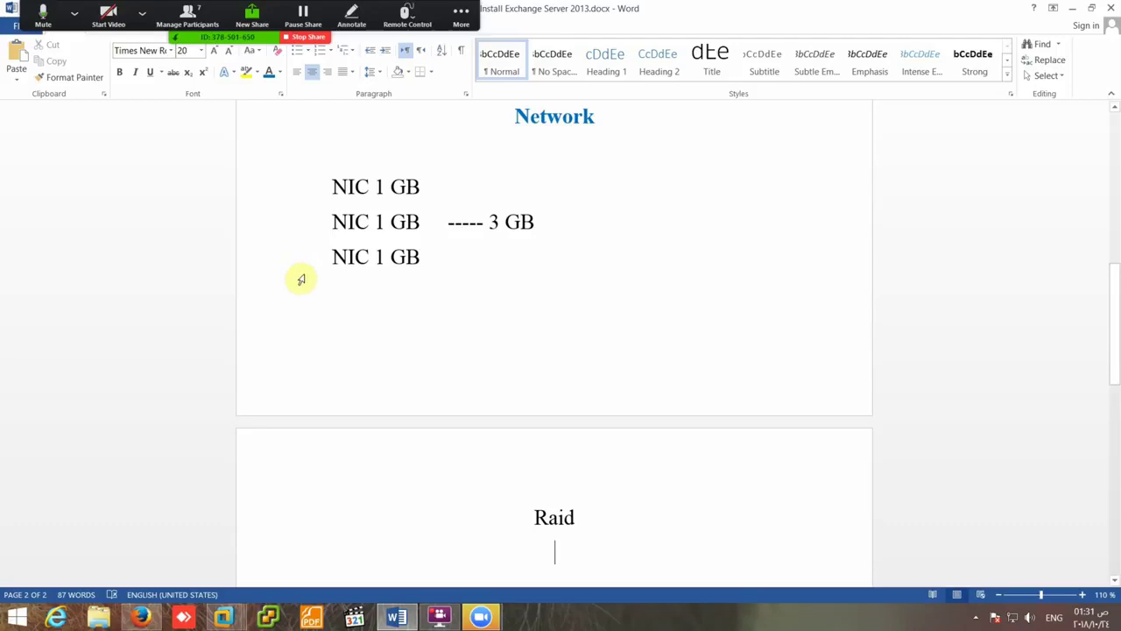
key("ctrl+l")
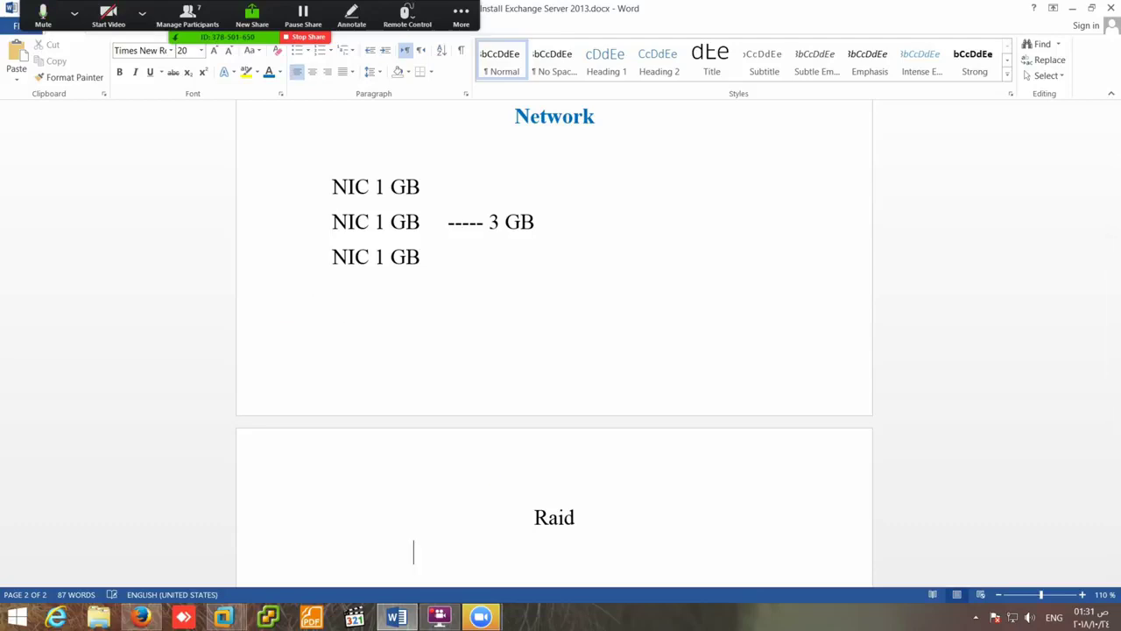
type("Softwa")
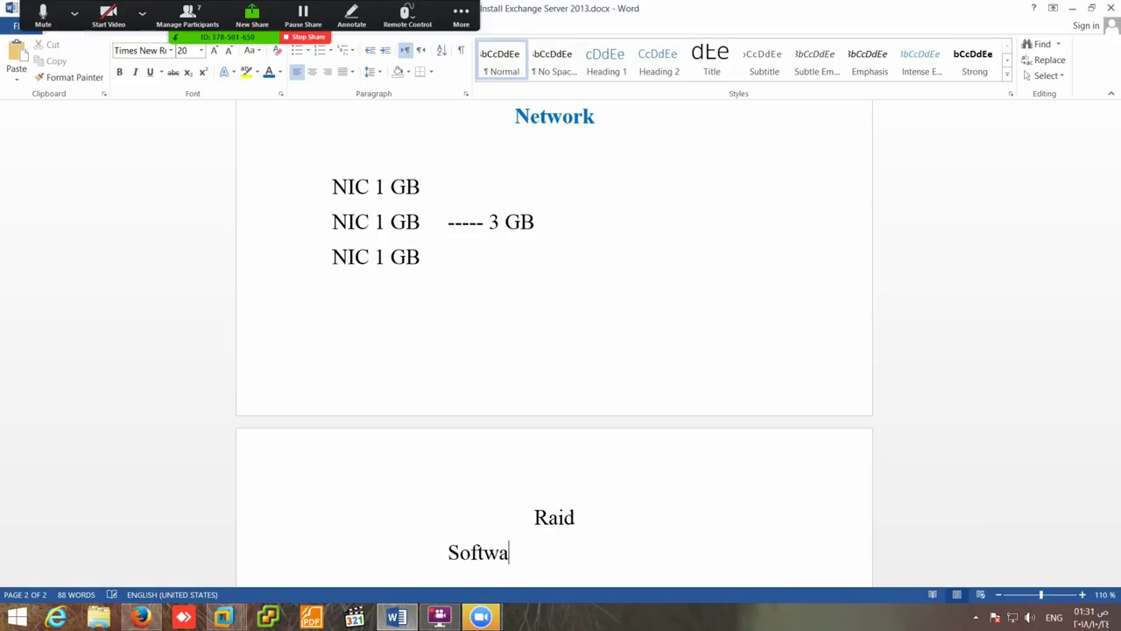
type("re                  Hard")
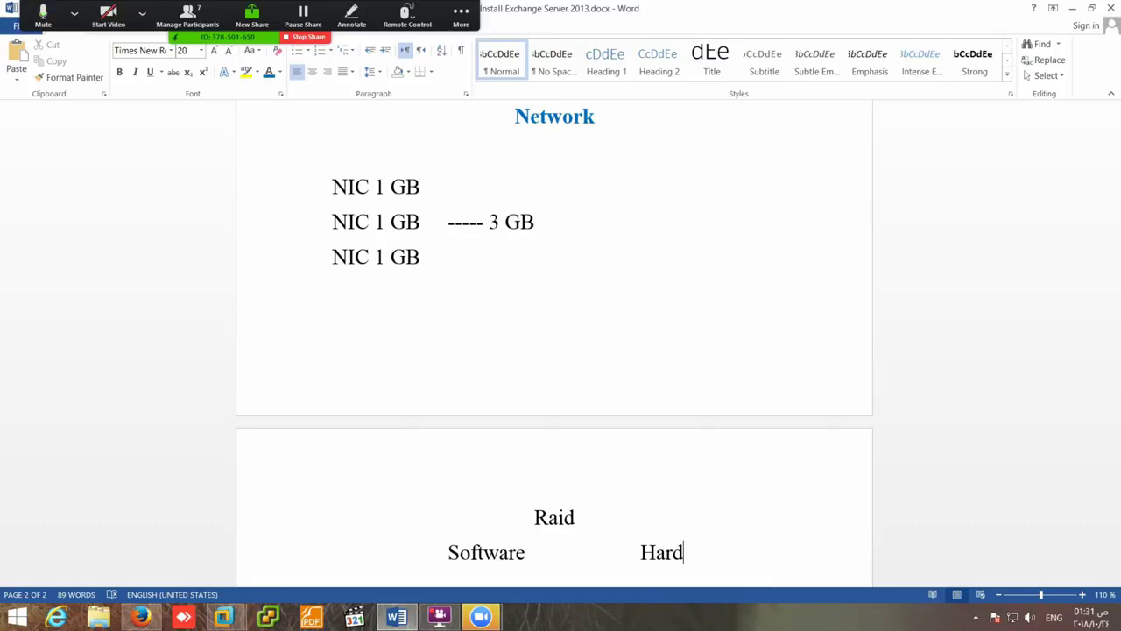
type("ware")
key("Return")
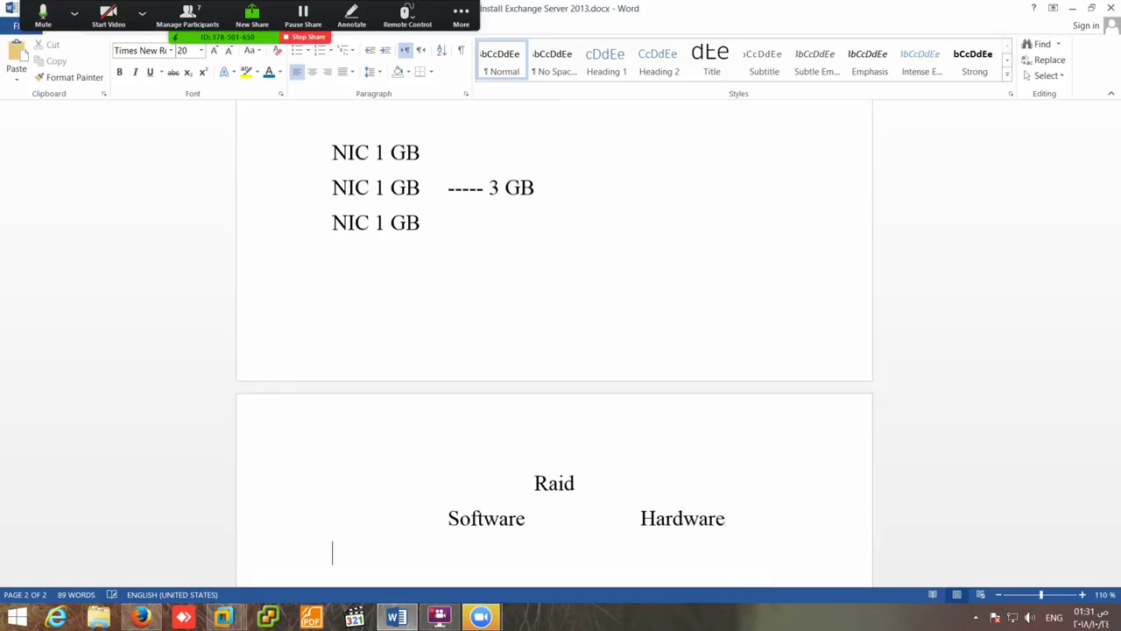
left_click(523, 483)
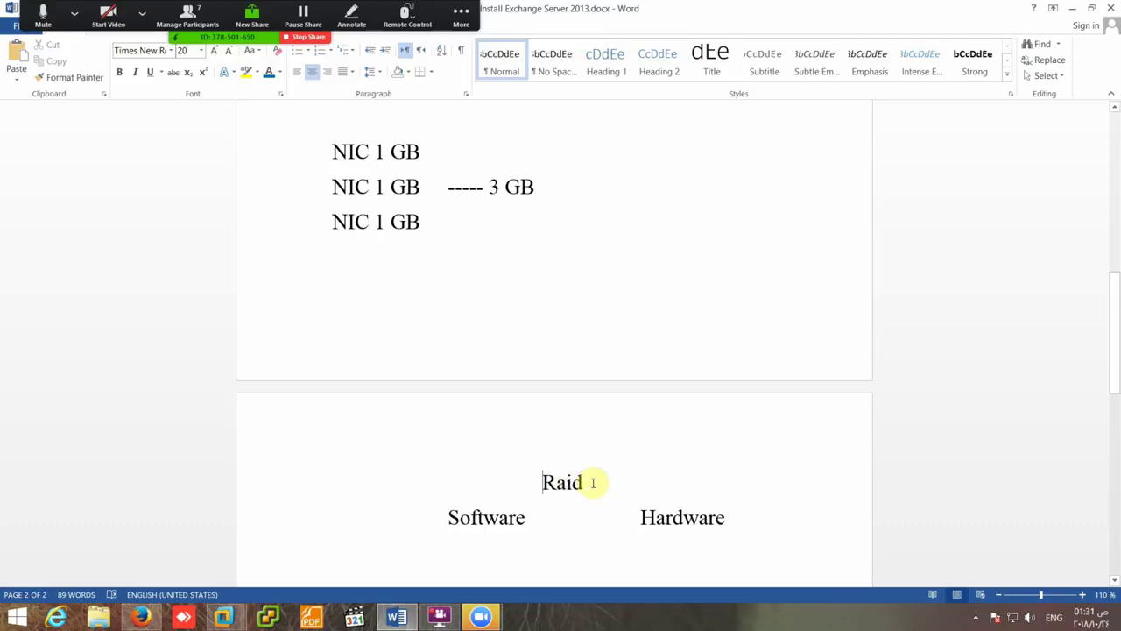
scroll(586, 478, "up", 3)
- Copy the Network heading's bold blue formatting onto Raid with Format Painter
left_click(561, 275)
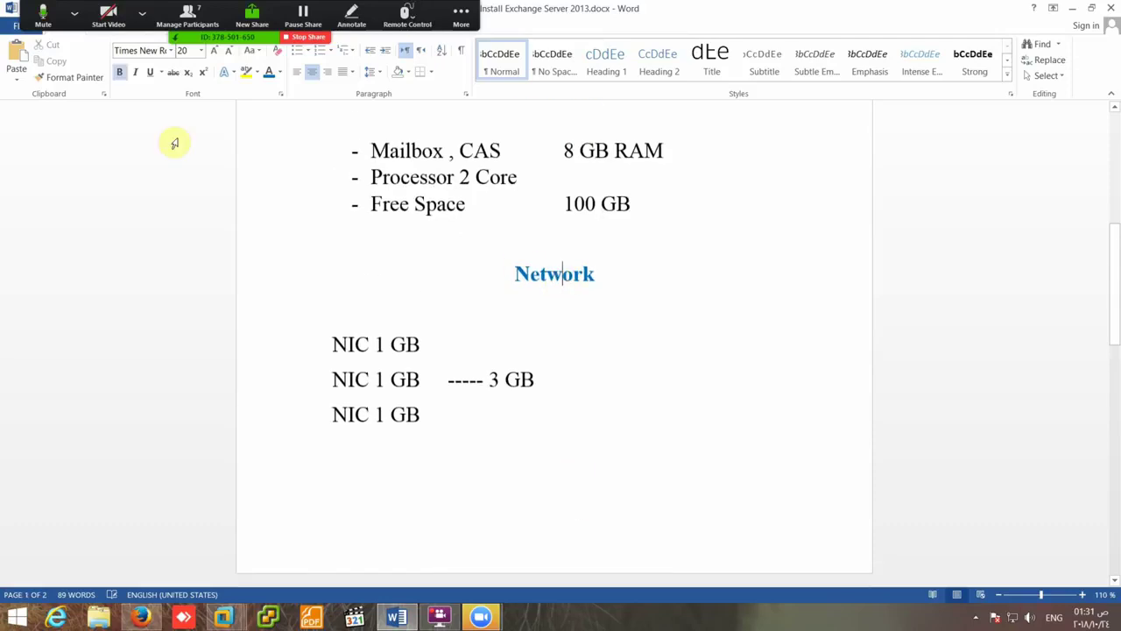
left_click(75, 77)
scroll(583, 368, "down", 5)
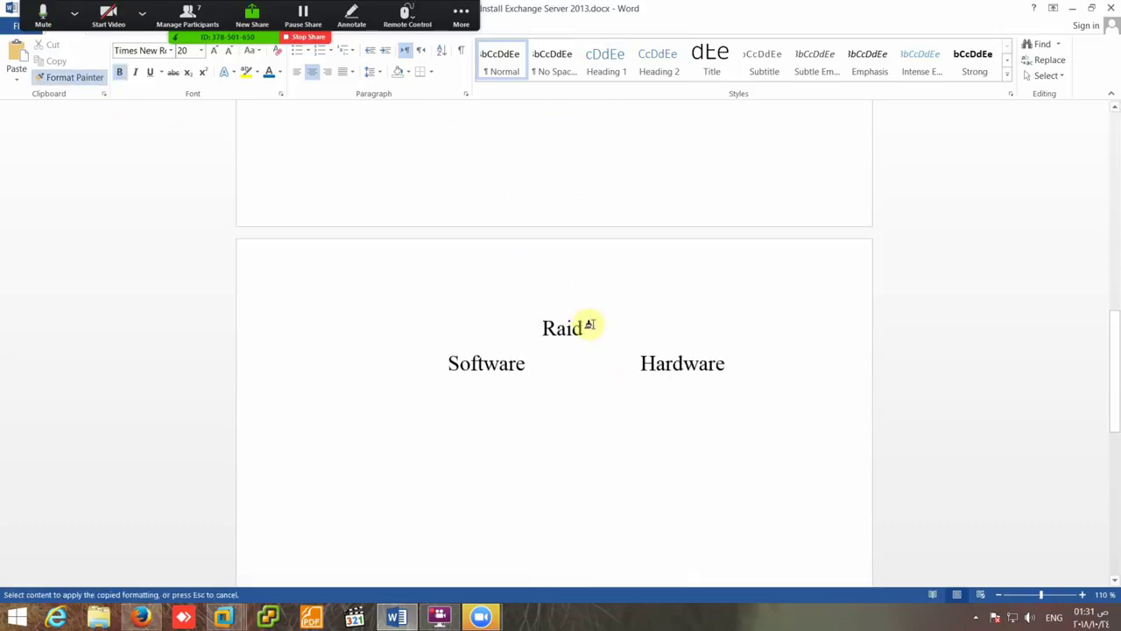
left_click_drag(590, 325, 533, 328)
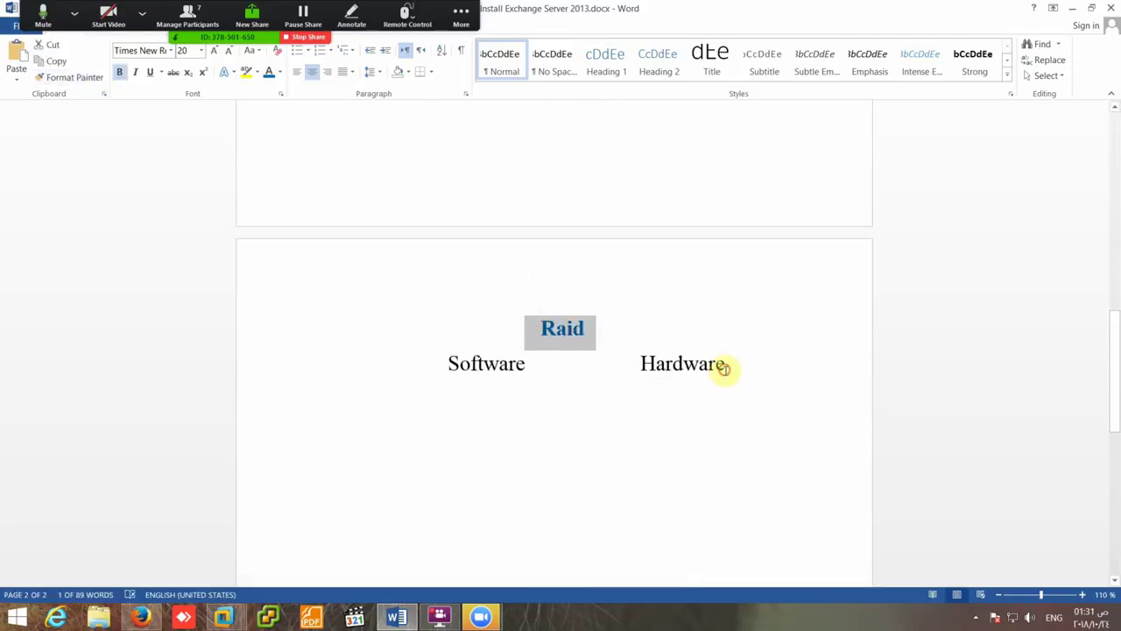
left_click(718, 368)
- Start an indented line below Software and Hardware with a first attempt at 'Support'
key("Return")
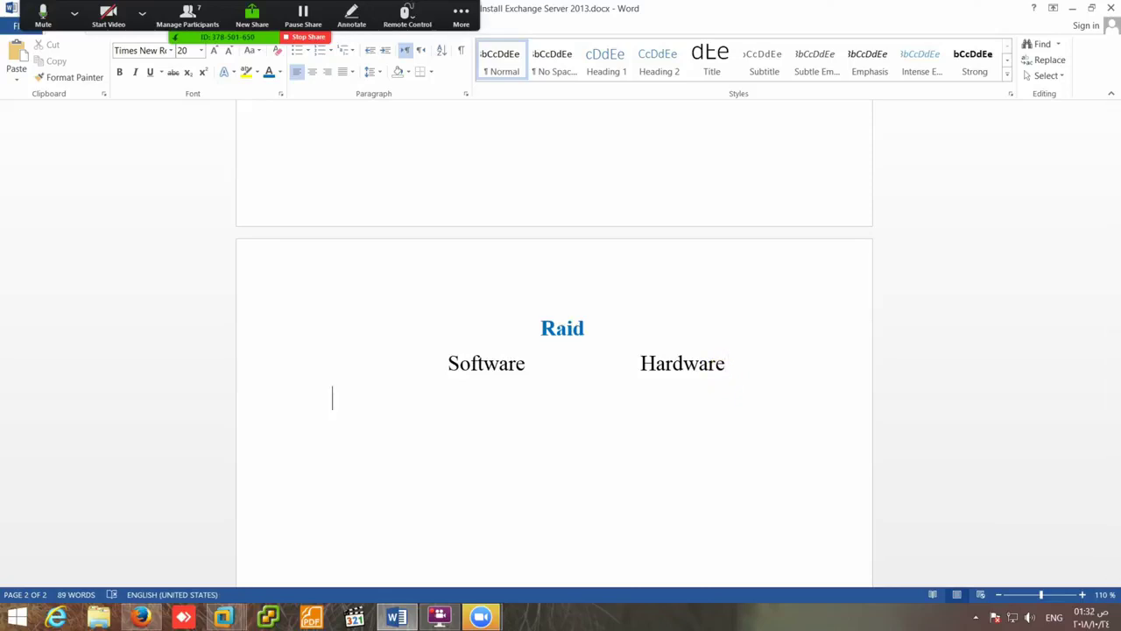
key("Tab")
key("Tab")
type("Spp")
type("ourtec")
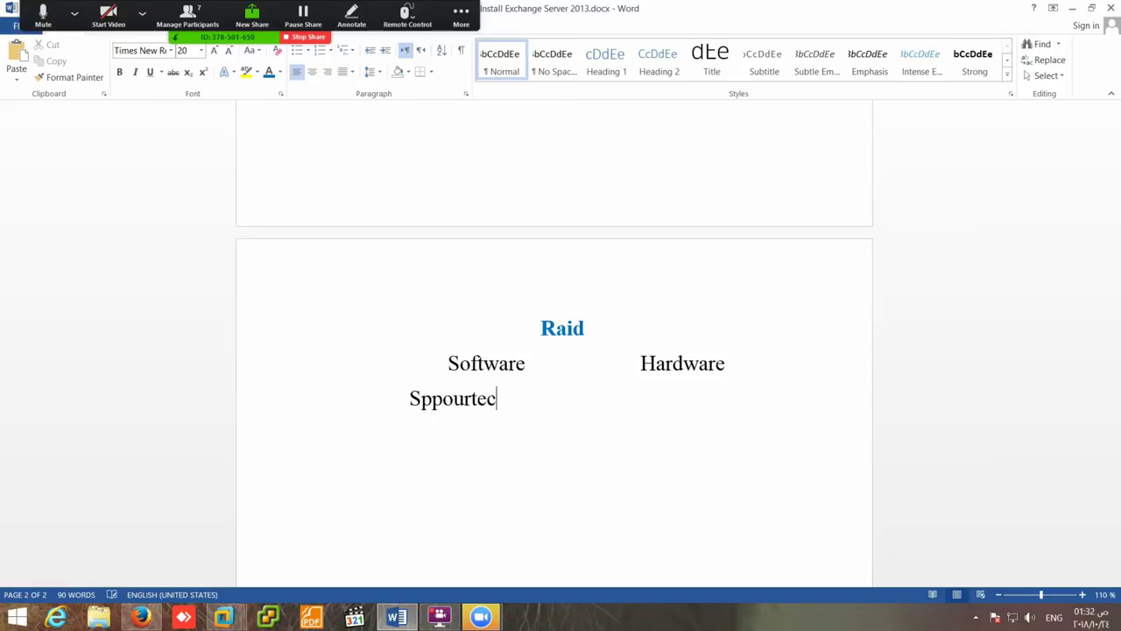
key("BackSpace")
type("d")
right_click(431, 399)
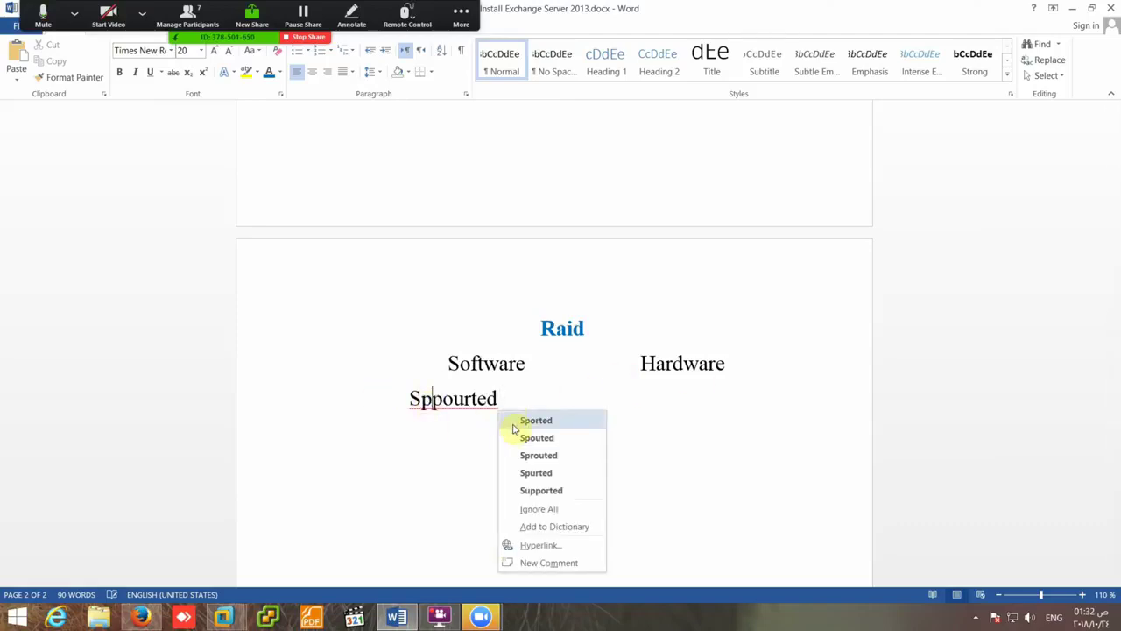
left_click(489, 416)
- Retype the line as 'Suppot 2008'
left_click_drag(498, 401, 424, 404)
type("upoo")
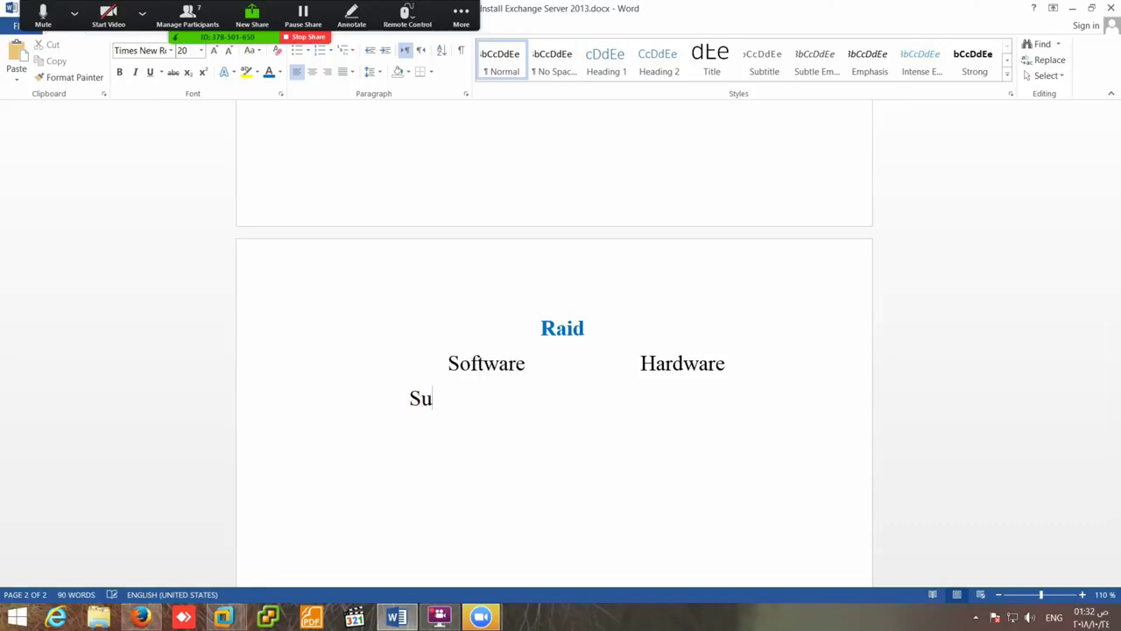
key("BackSpace")
key("BackSpace")
key("BackSpace")
type("pot")
type("3")
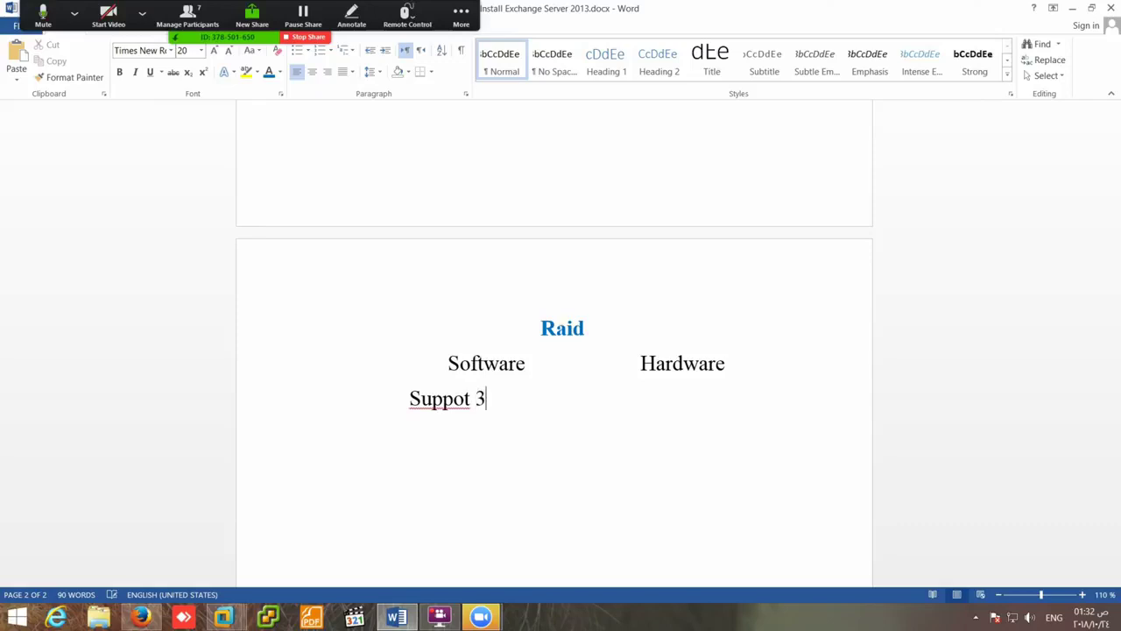
key("BackSpace")
type("2008")
- Correct Suppot to Support from the spelling suggestions and add a Raid 0 line below
left_click(444, 400)
right_click(458, 404)
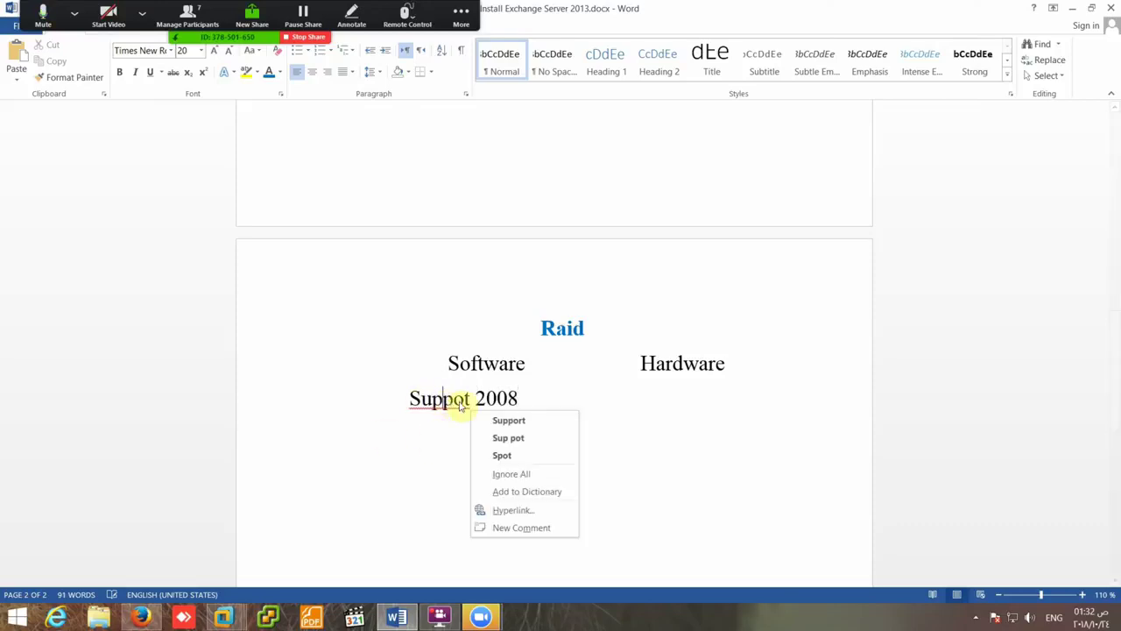
left_click(483, 421)
left_click(523, 399)
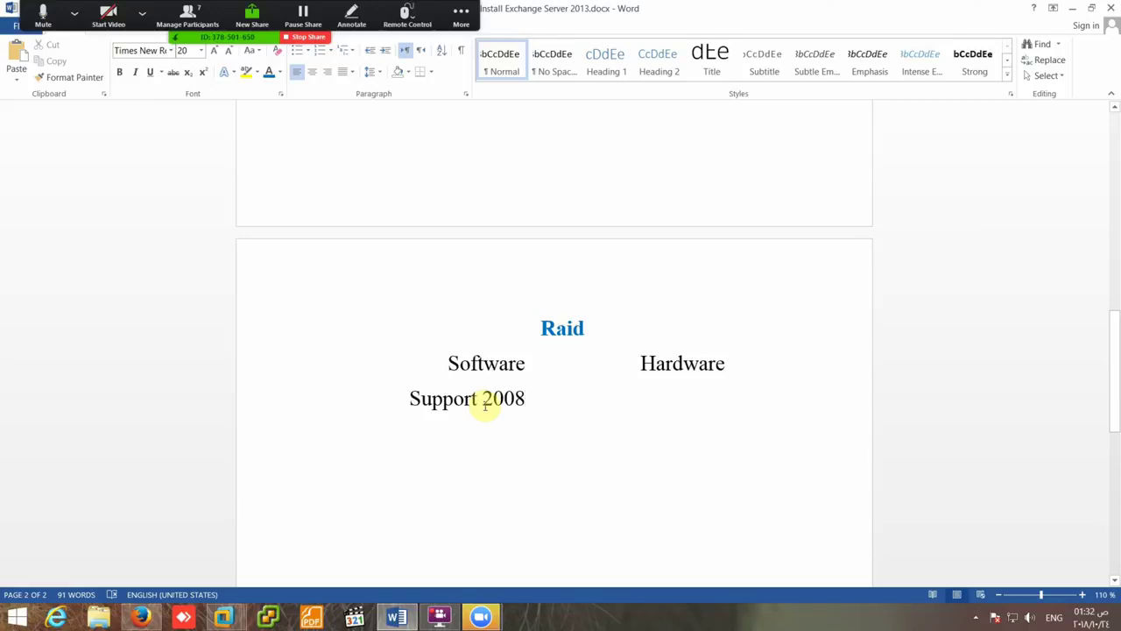
key("Return")
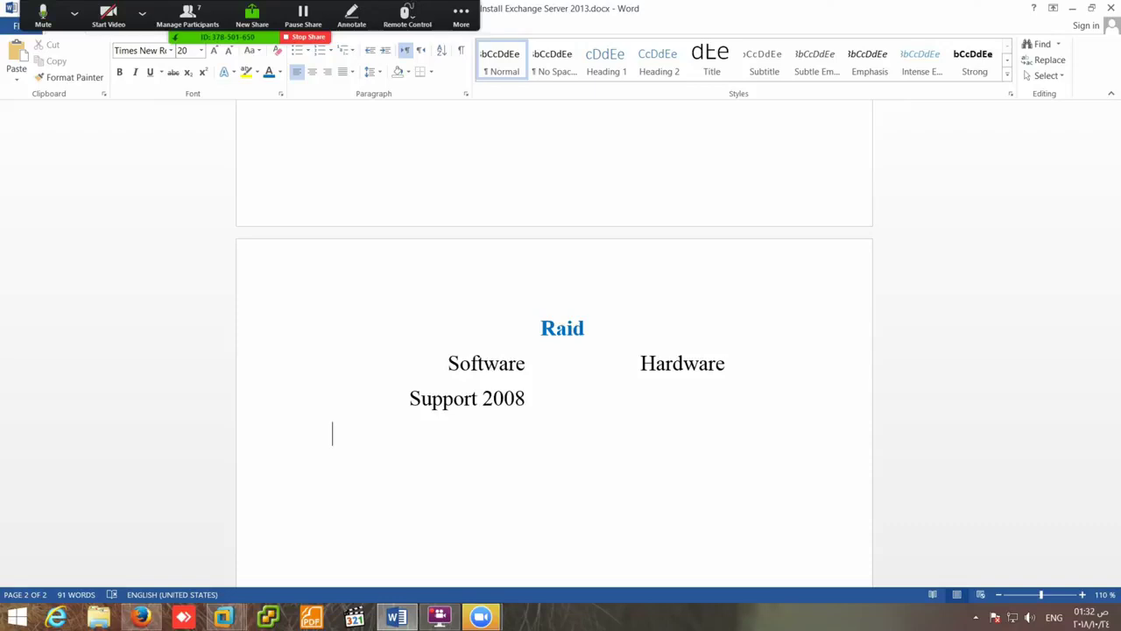
type("Raid 0")
- Add Raid 1 and Raid 5 lines below Raid 0
key("Return")
type("Ra")
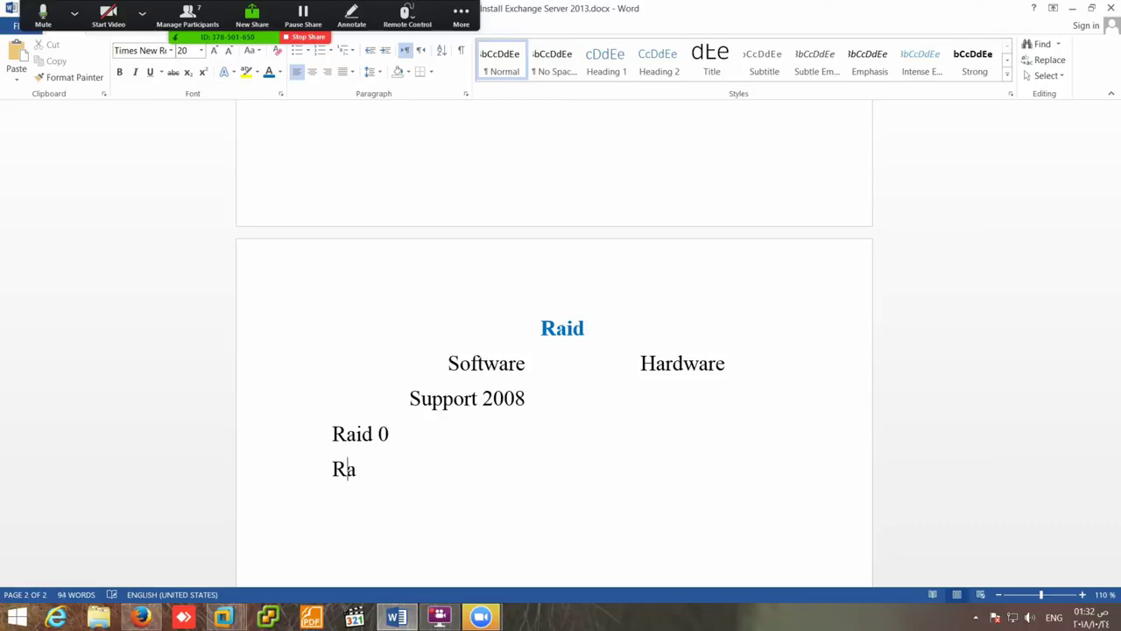
type("id 1")
key("Return")
type("Raid ")
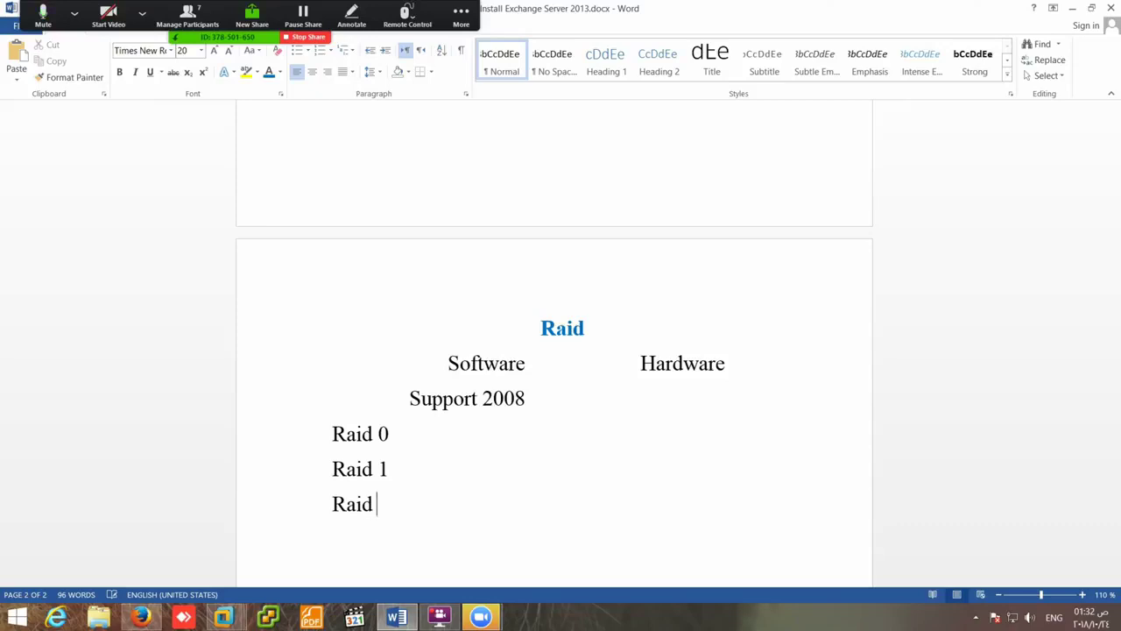
type("5")
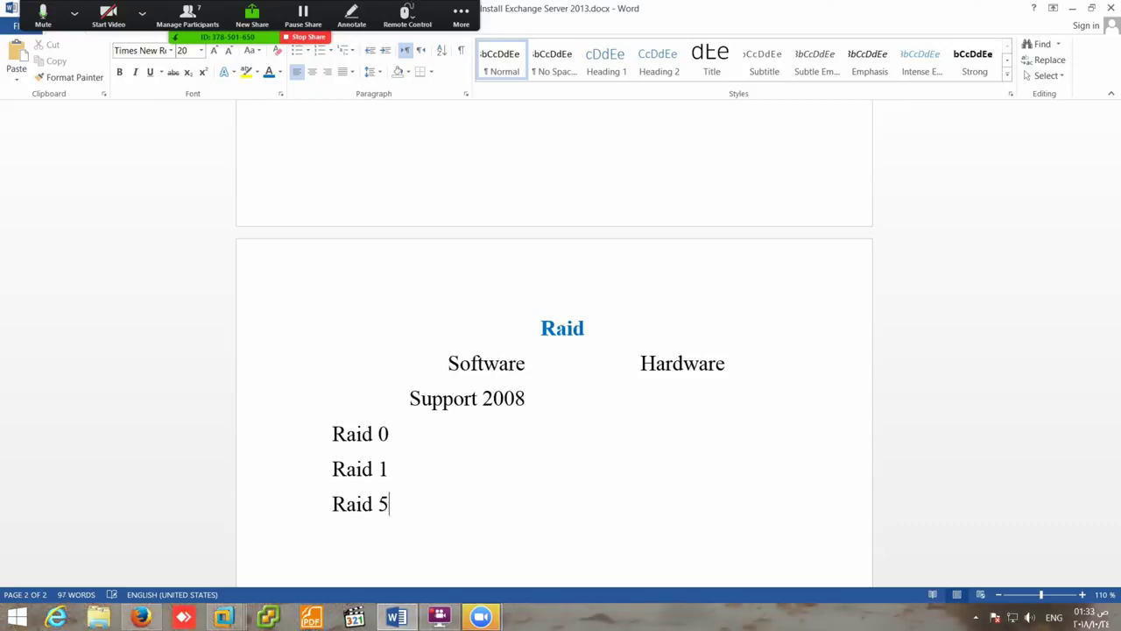
- Describe Raid 0 as 'Striped 2 HD 1 TB 1TB 2TB'
left_click(389, 434)
type("Striped")
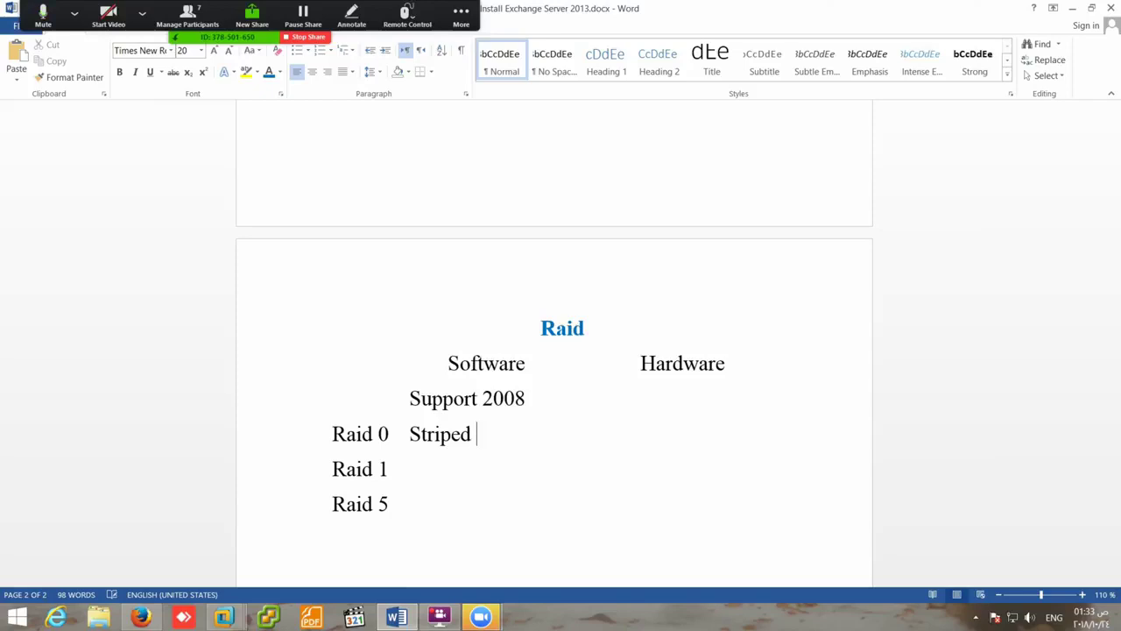
type("2 HD")
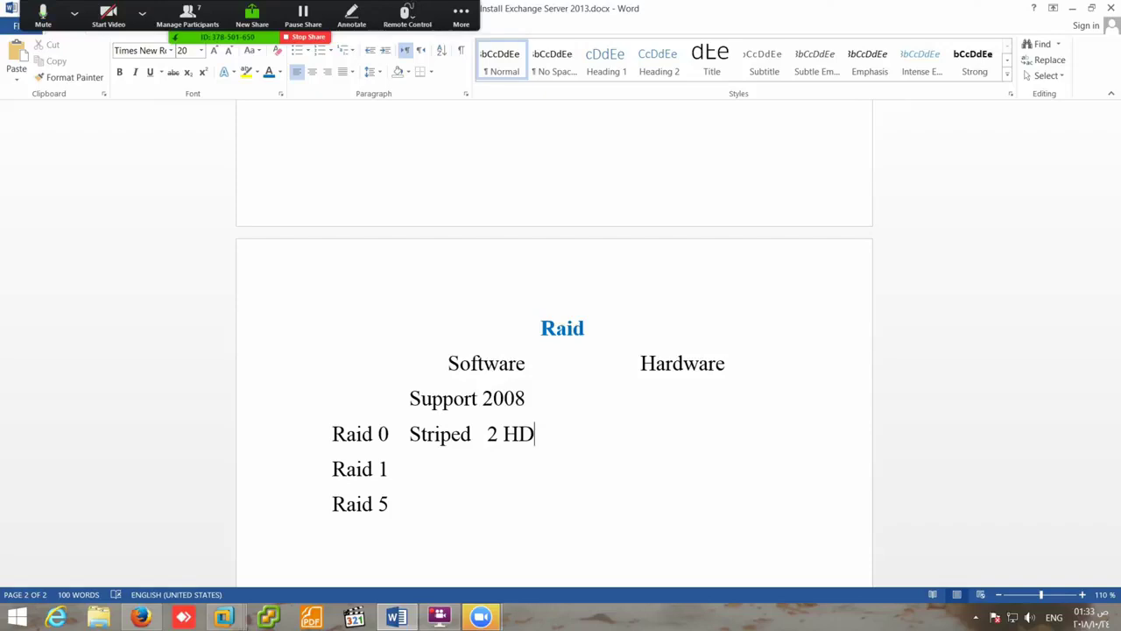
type("1 T")
key("BackSpace")
key("BackSpace")
key("BackSpace")
type("1 TB 1TB ")
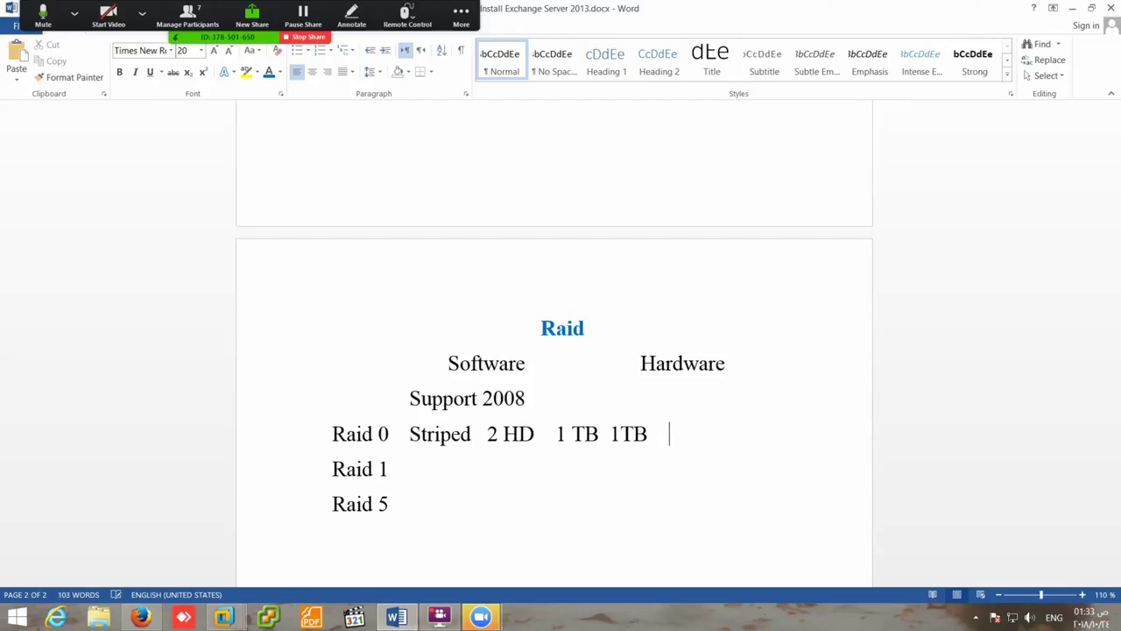
type("   2TB")
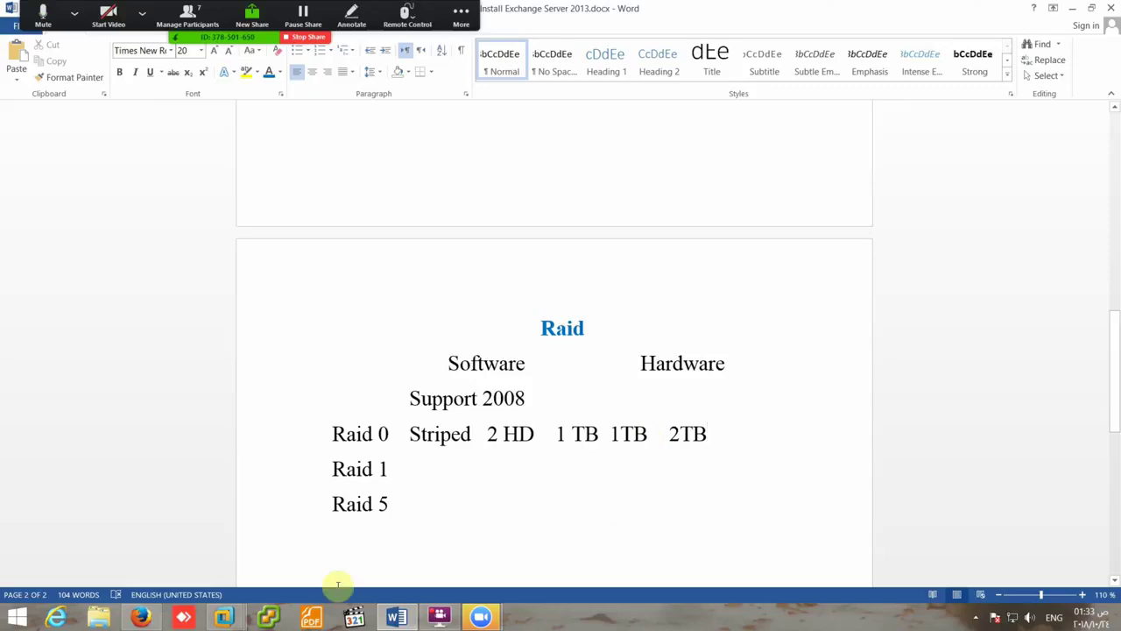
left_click(141, 618)
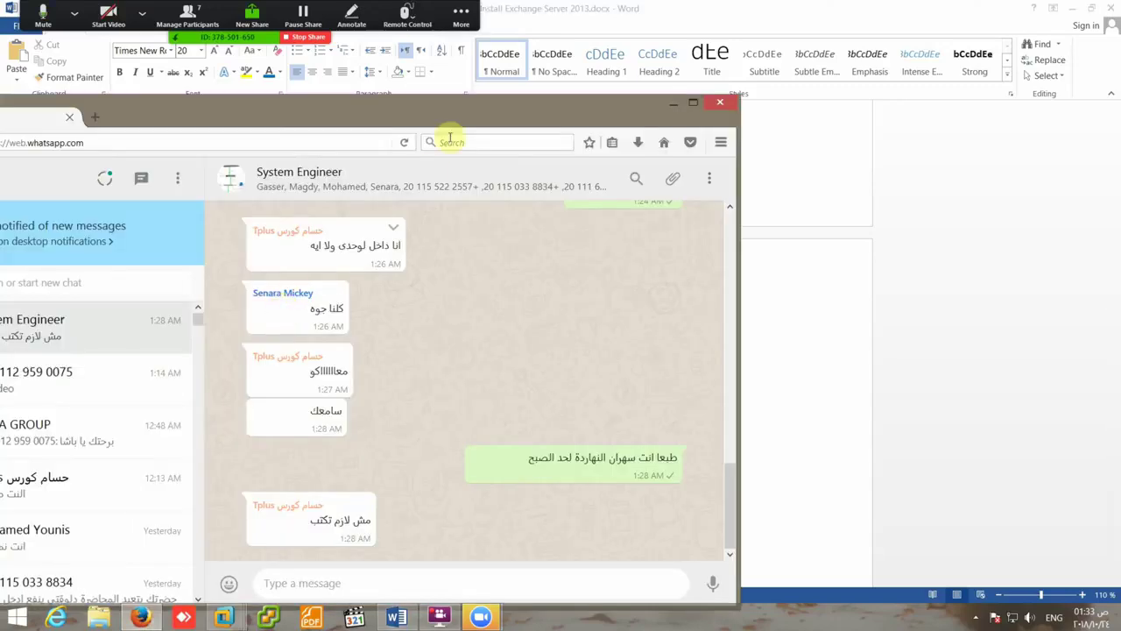
- Open Google in a new Firefox tab and close the WhatsApp tab
left_click(95, 116)
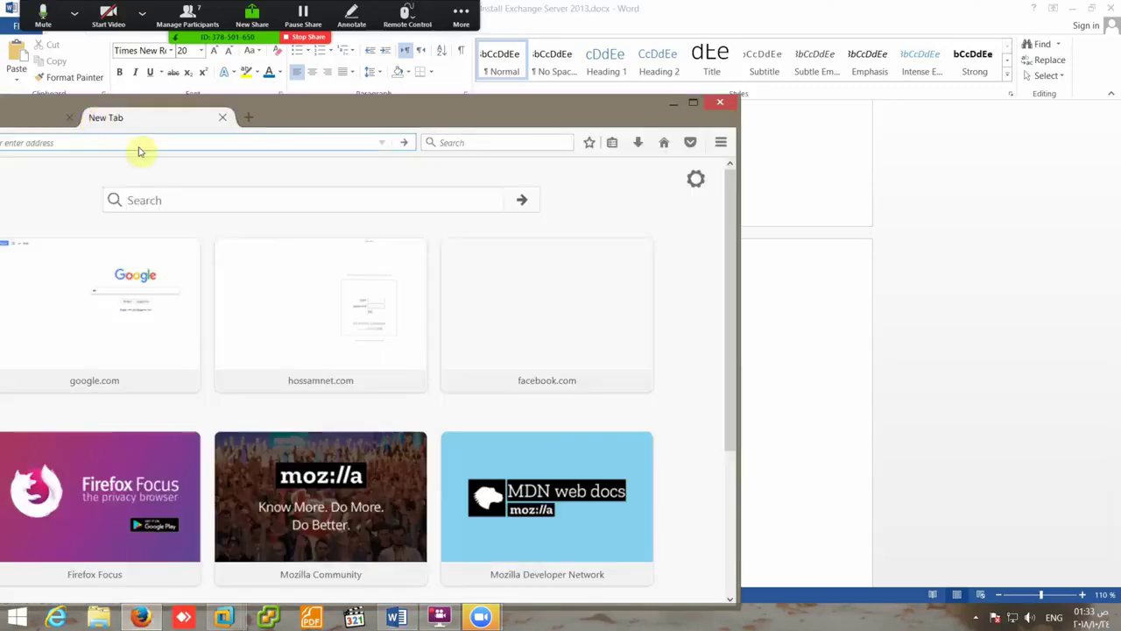
left_click(134, 314)
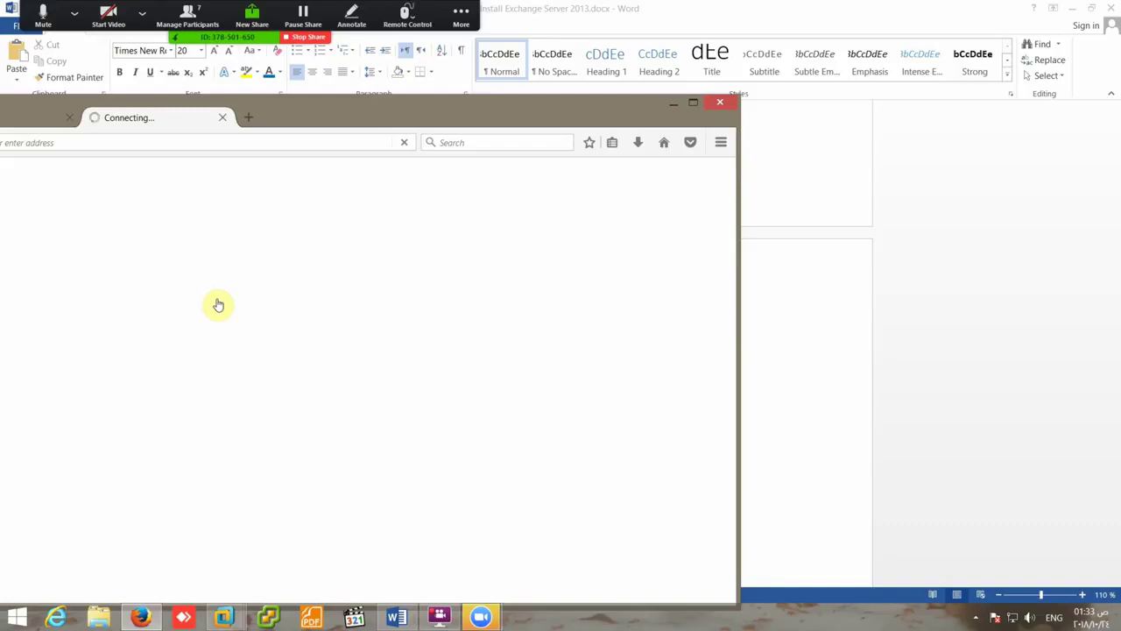
left_click(328, 111)
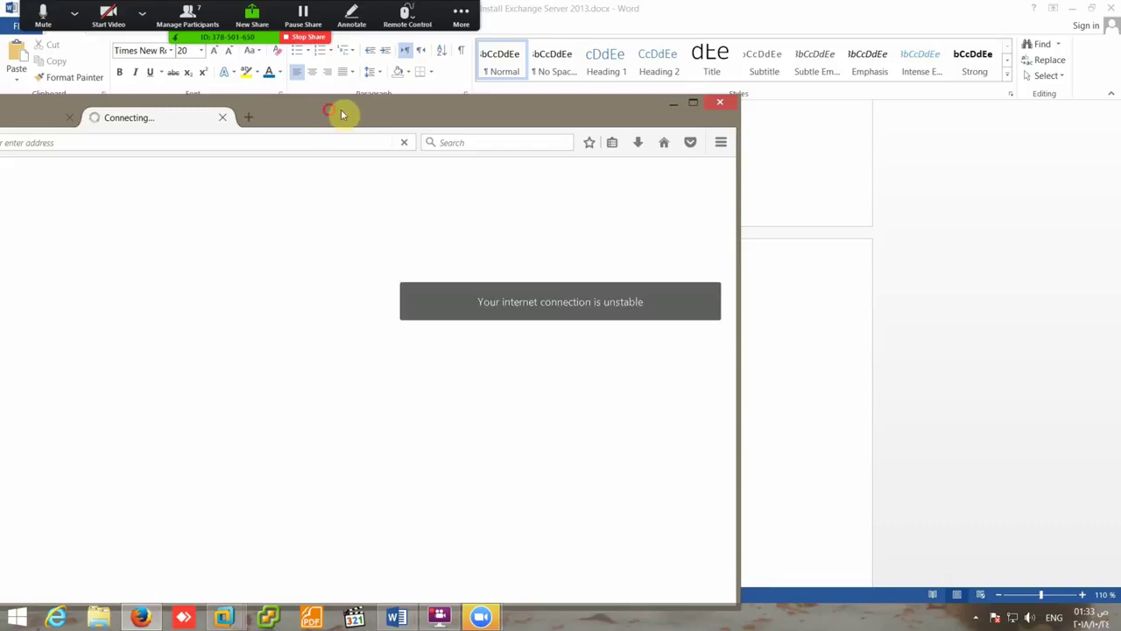
left_click_drag(341, 114, 429, 97)
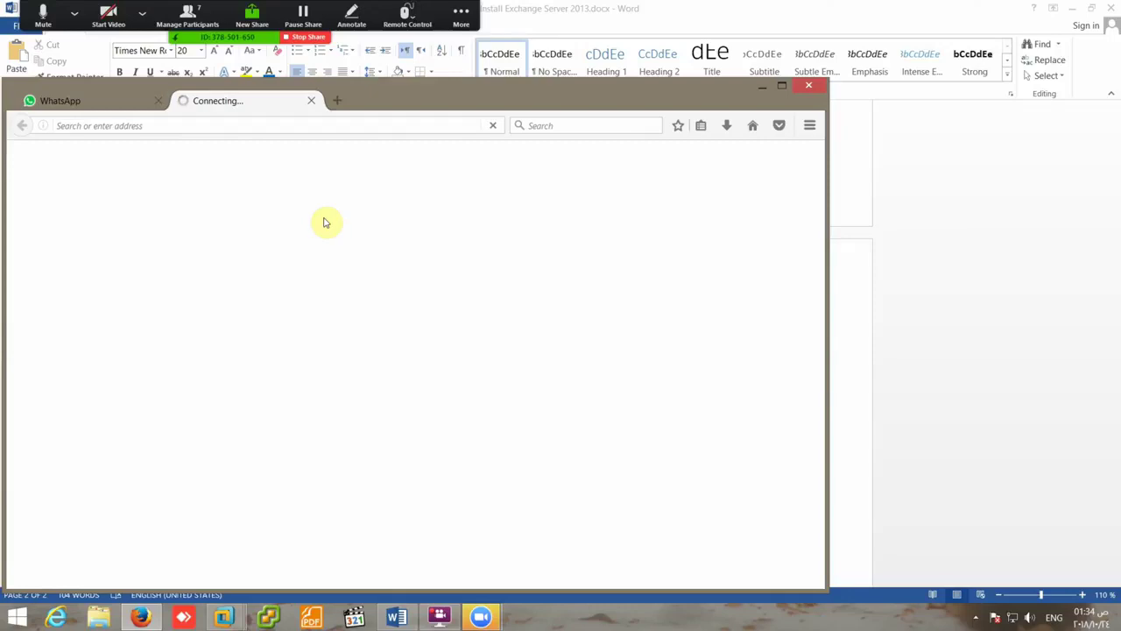
left_click(465, 126)
left_click(386, 185)
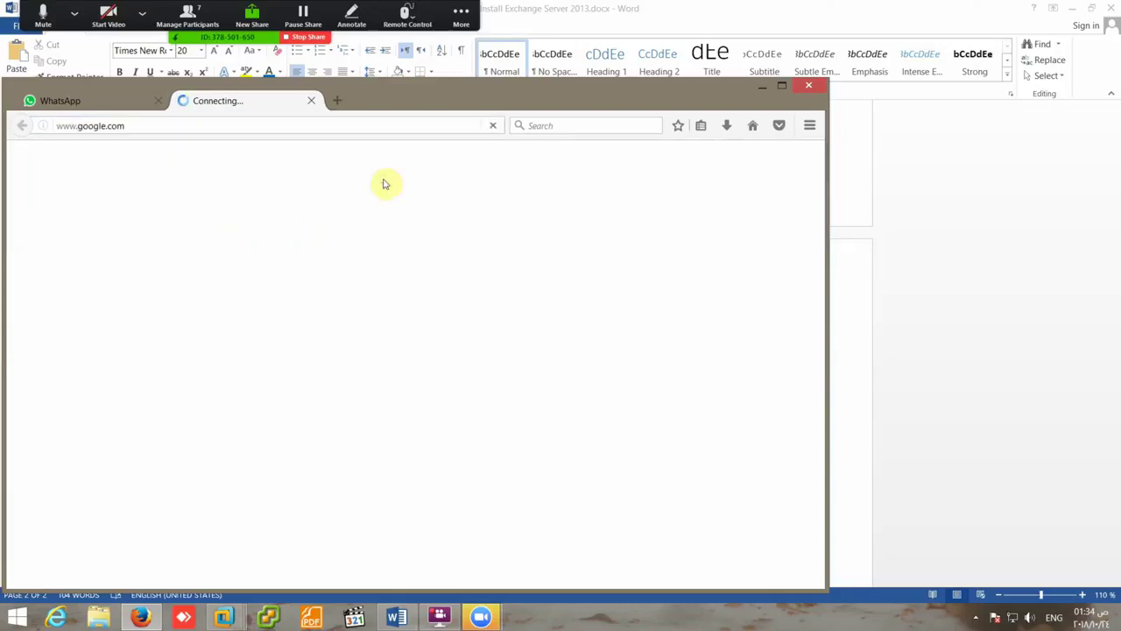
left_click(158, 101)
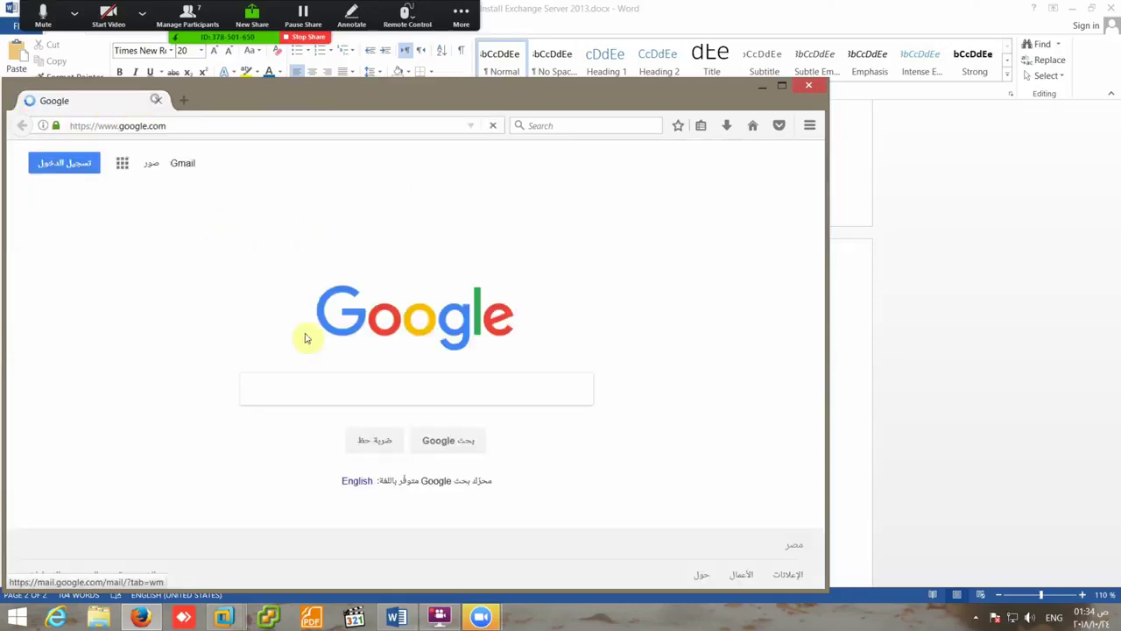
- Search Google Images for 'raid 0' and maximize the browser
left_click(366, 392)
type("r")
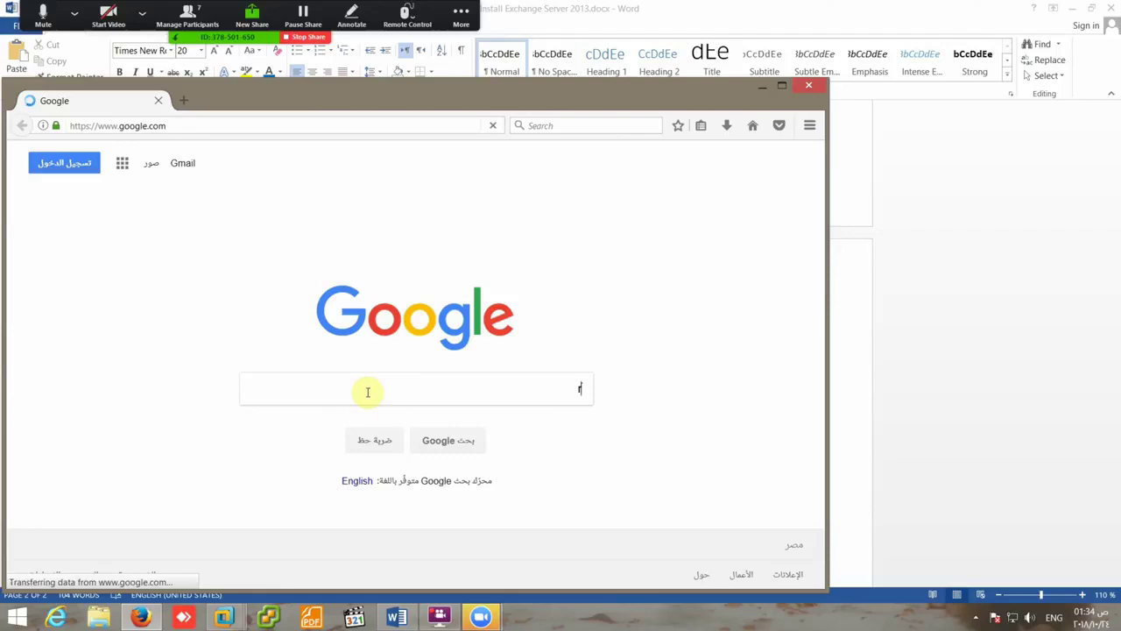
type("aid 0")
key("Return")
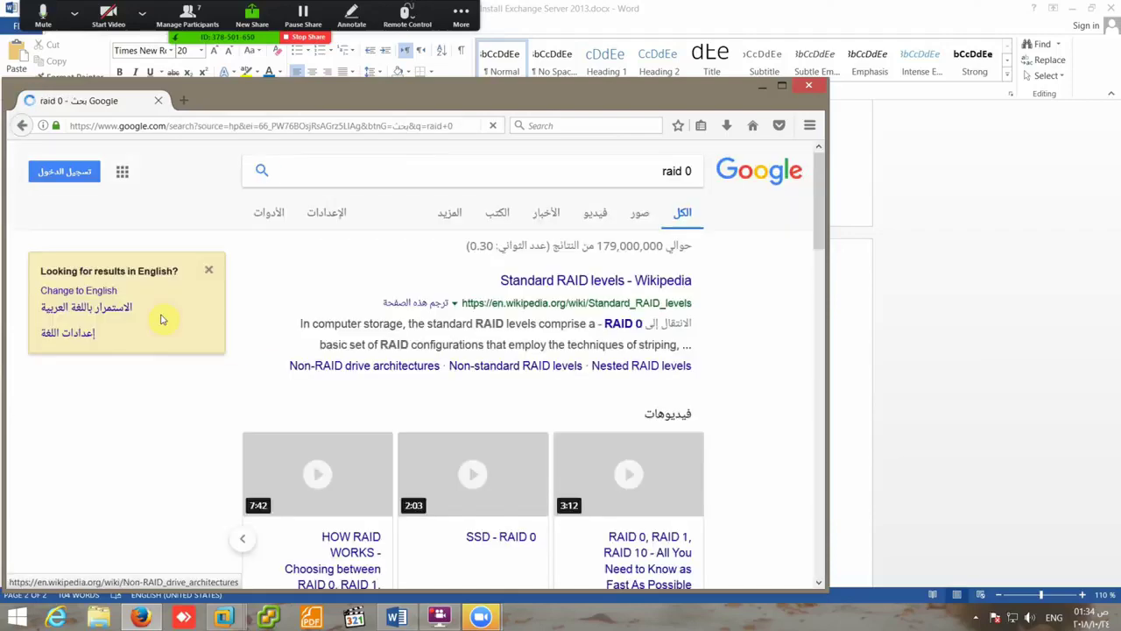
left_click(635, 219)
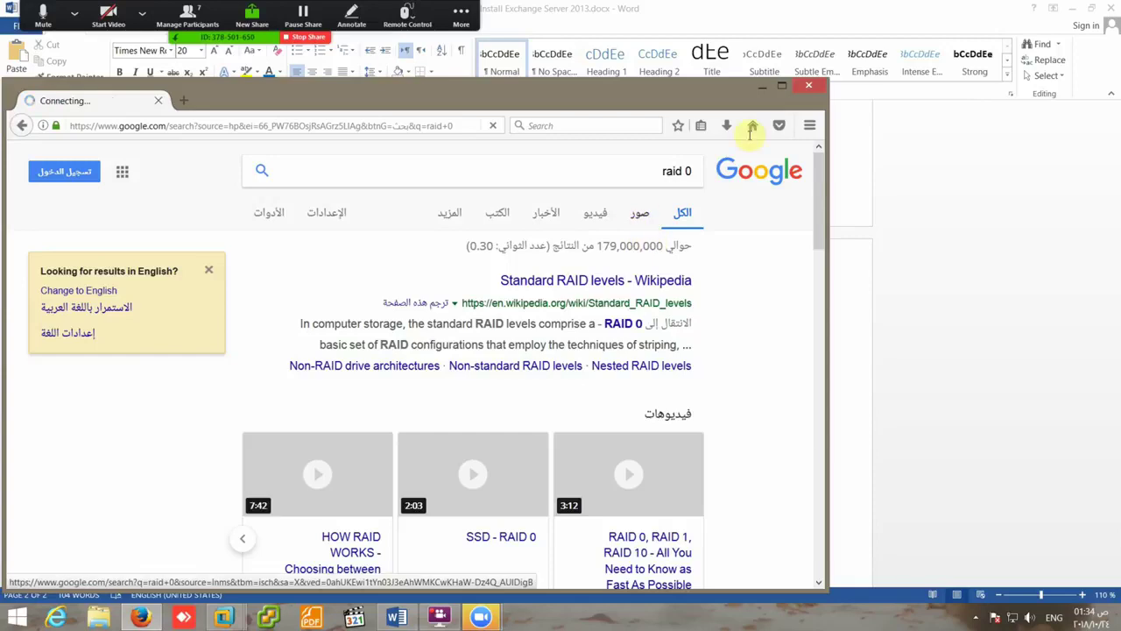
left_click(785, 88)
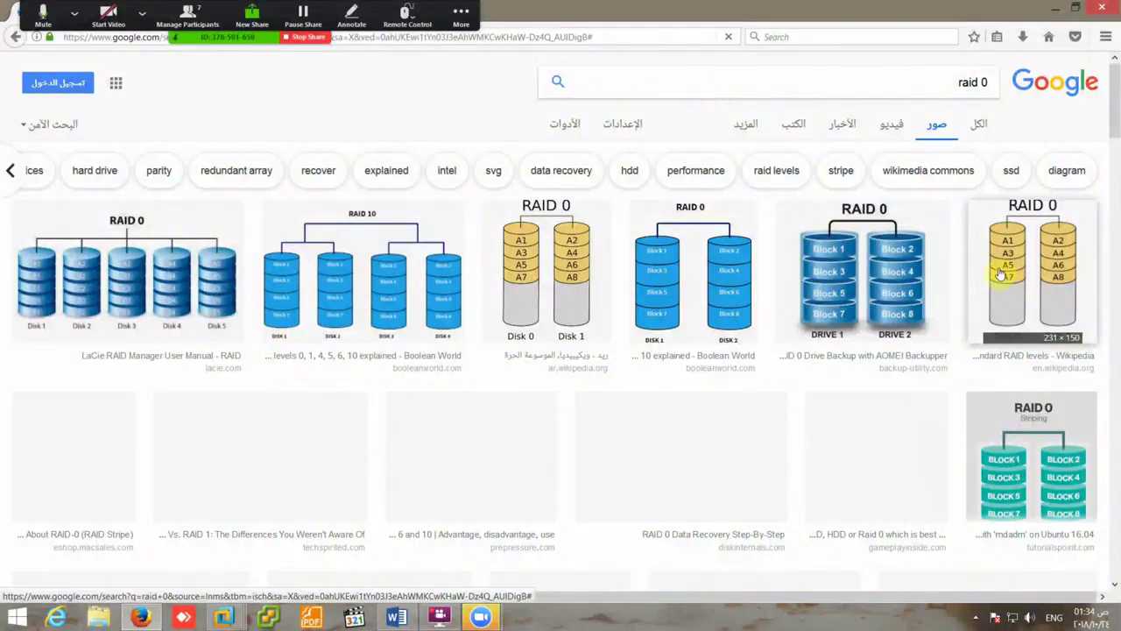
left_click(399, 619)
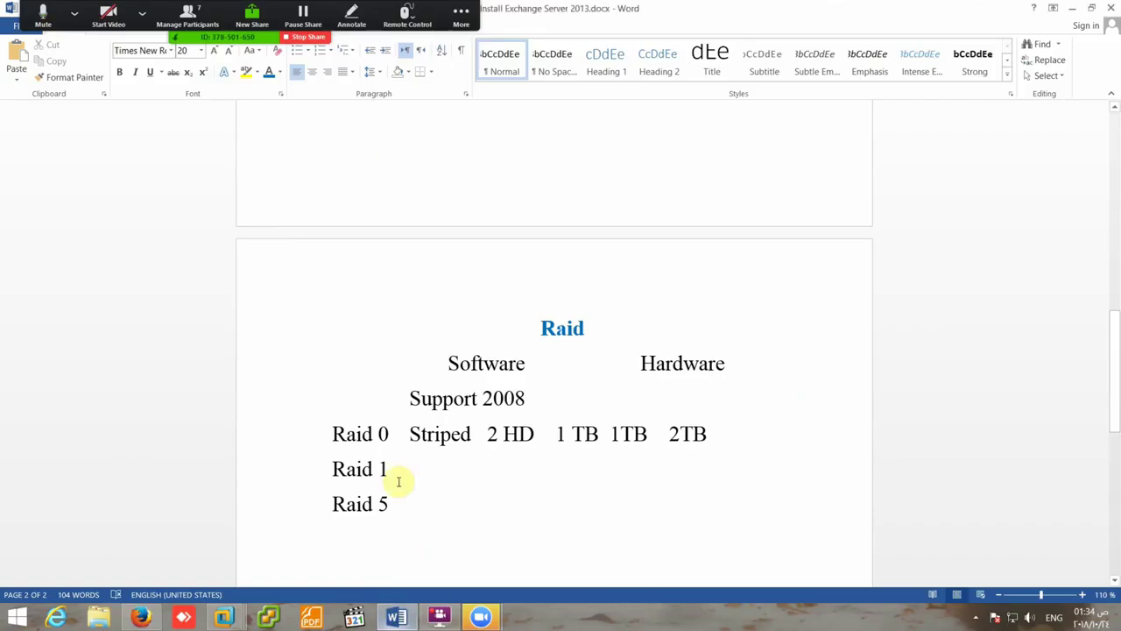
- Add 'Mirrored 2 HD' after Raid 1 and briefly highlight the 1 TB 1TB sizes
triple_click(409, 473)
left_click(392, 471)
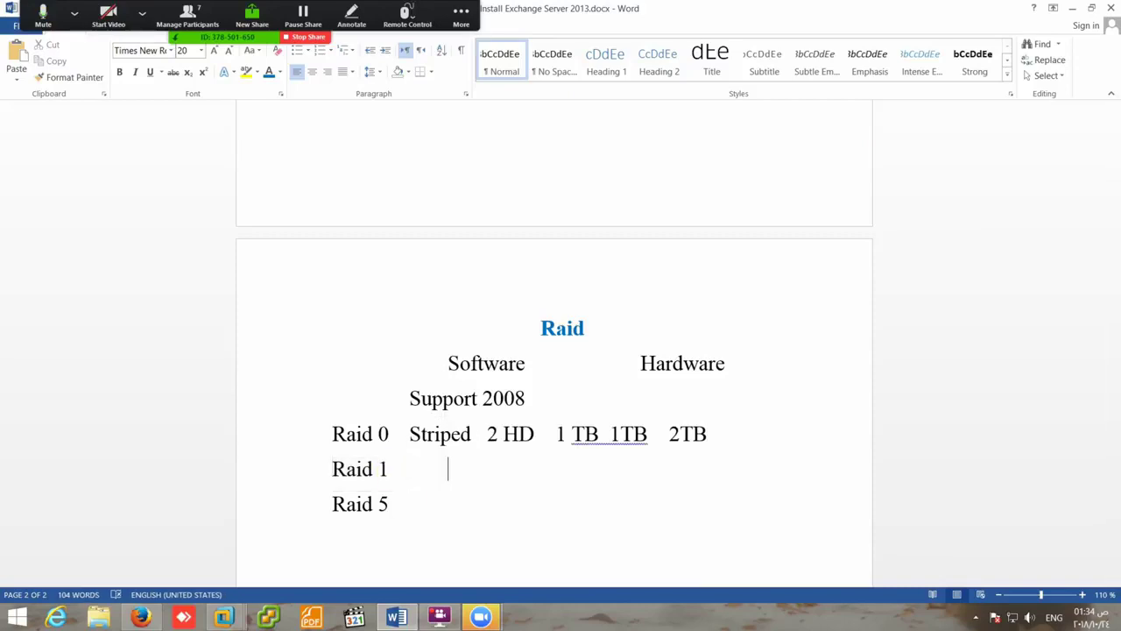
key("BackSpace")
key("BackSpace")
key("BackSpace")
key("BackSpace")
key("BackSpace")
key("BackSpace")
type("Mirror")
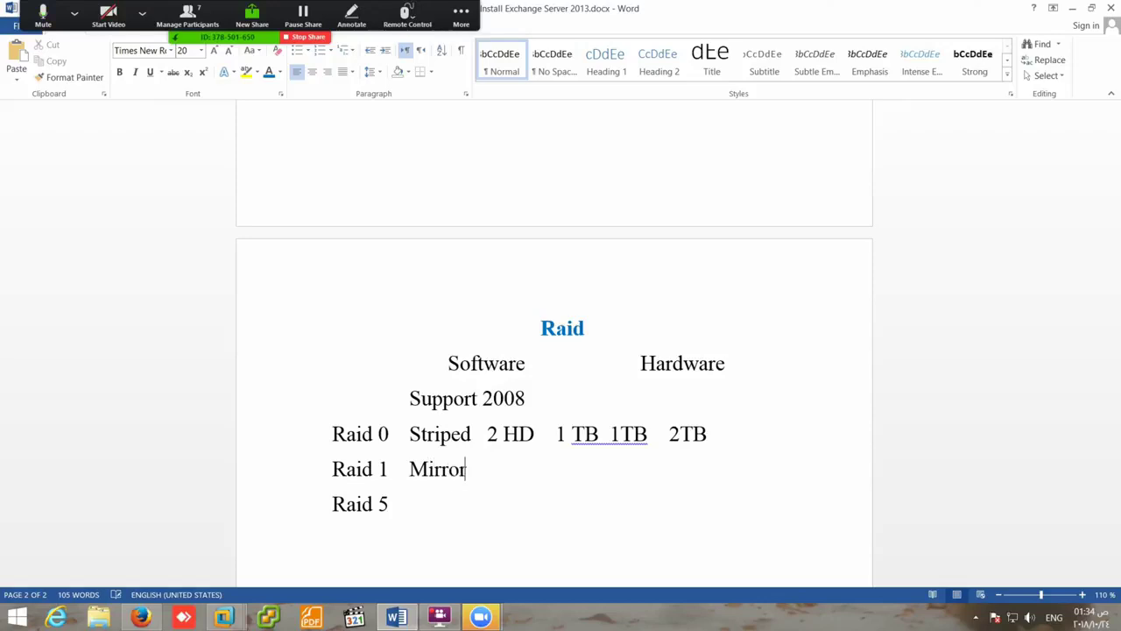
type("ed 2 HD")
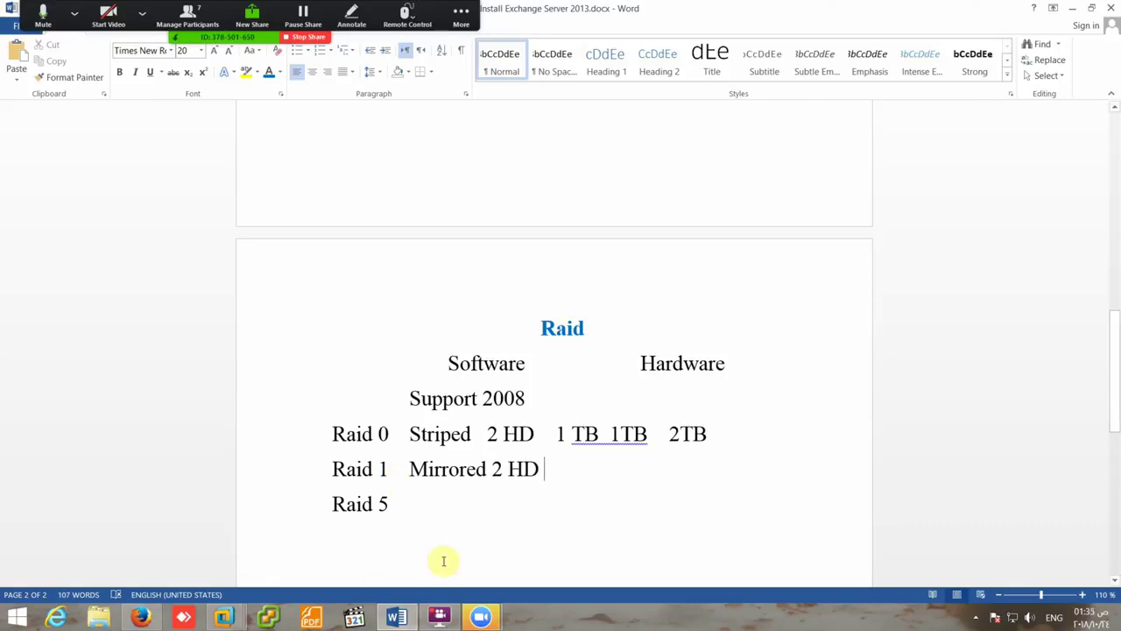
left_click_drag(558, 434, 635, 434)
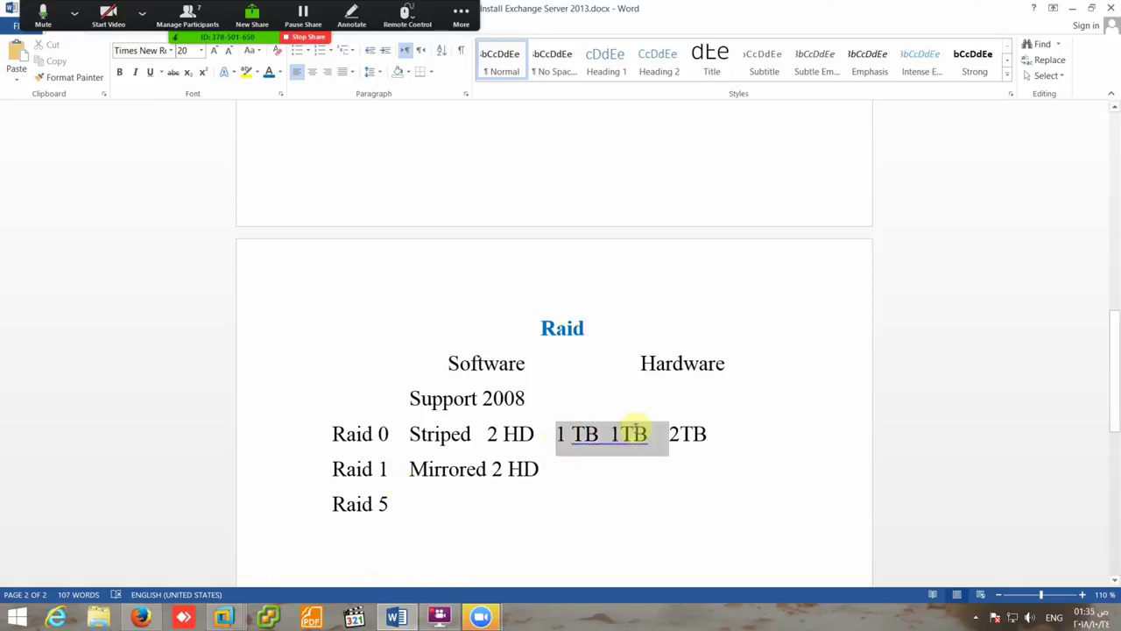
left_click(561, 442)
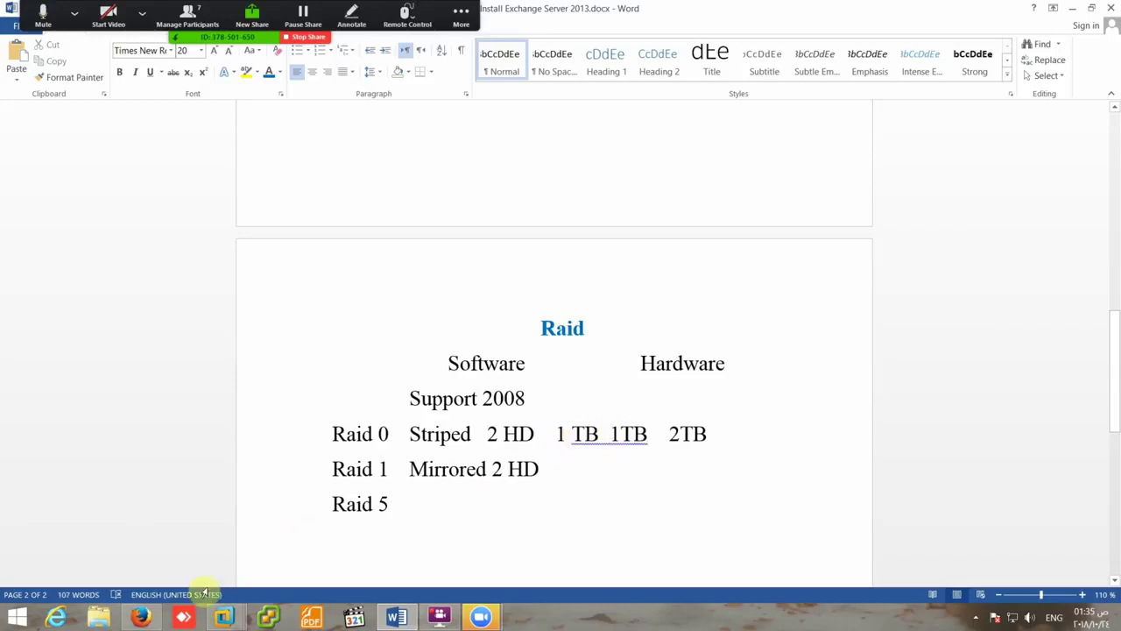
left_click(140, 617)
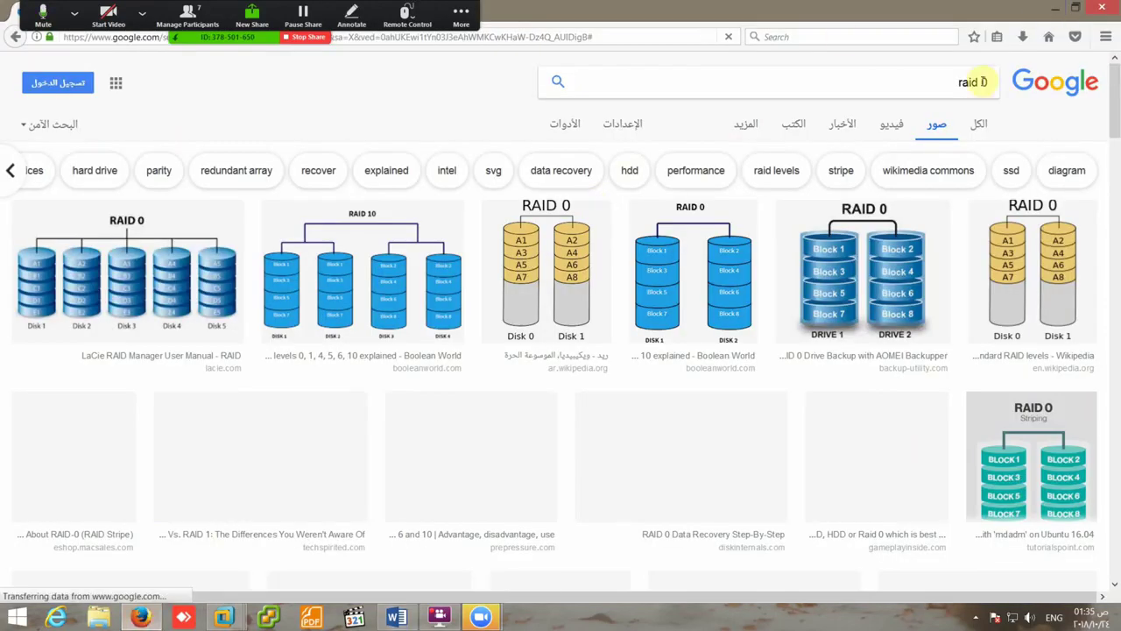
- Run the Google Images search for raid 1, then type 'Parity' after Raid 5 in Word
key("Return")
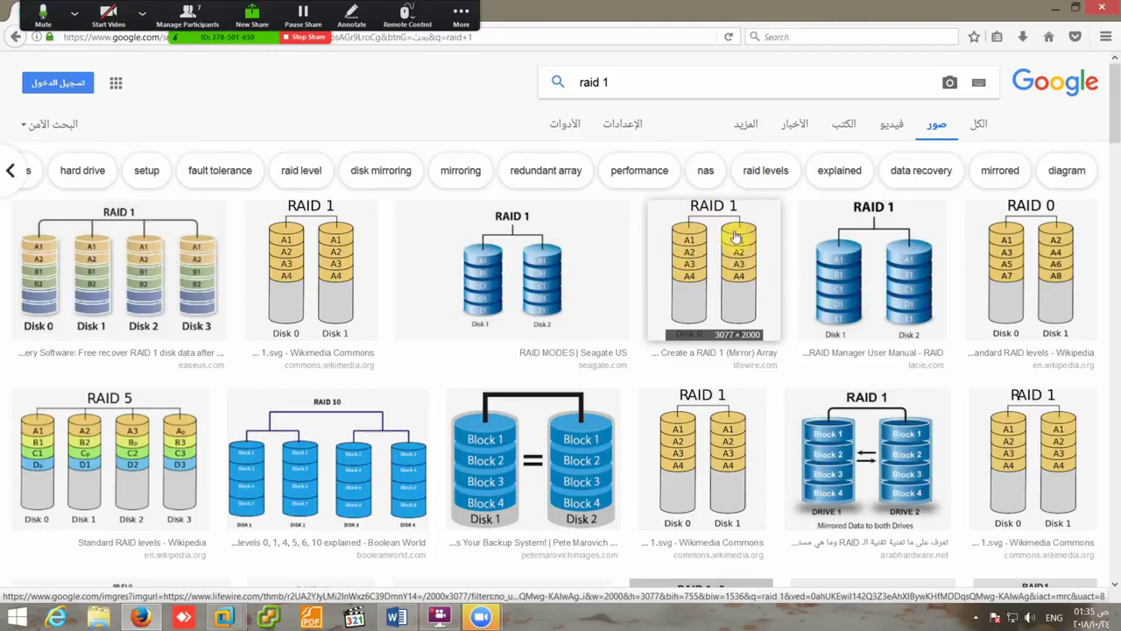
left_click(396, 618)
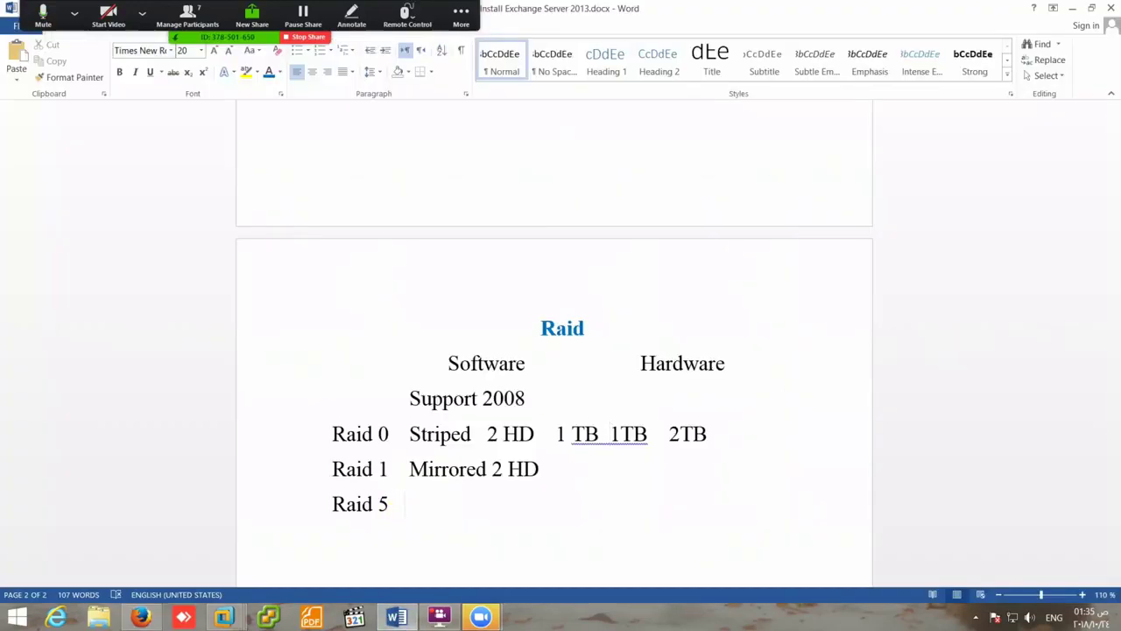
type("Parity")
- Complete the Raid 5 note as 'Parity 3 HD'
type("3 H")
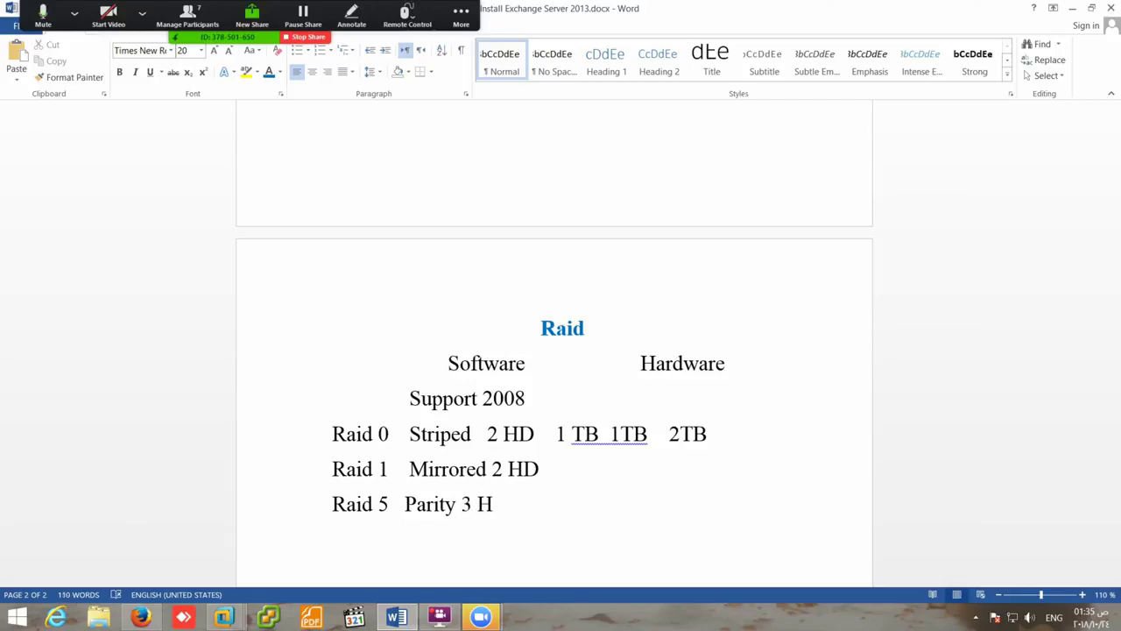
type("D")
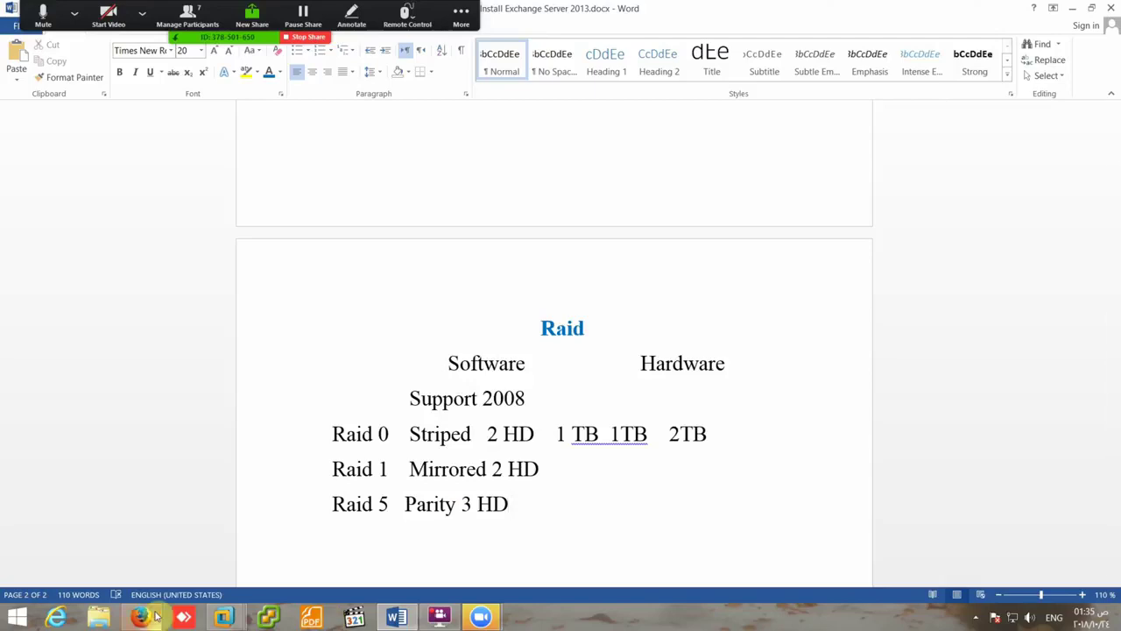
left_click(151, 617)
- Search Google Images for raid 5 and preview the Wikipedia RAID 5 diagram
double_click(605, 82)
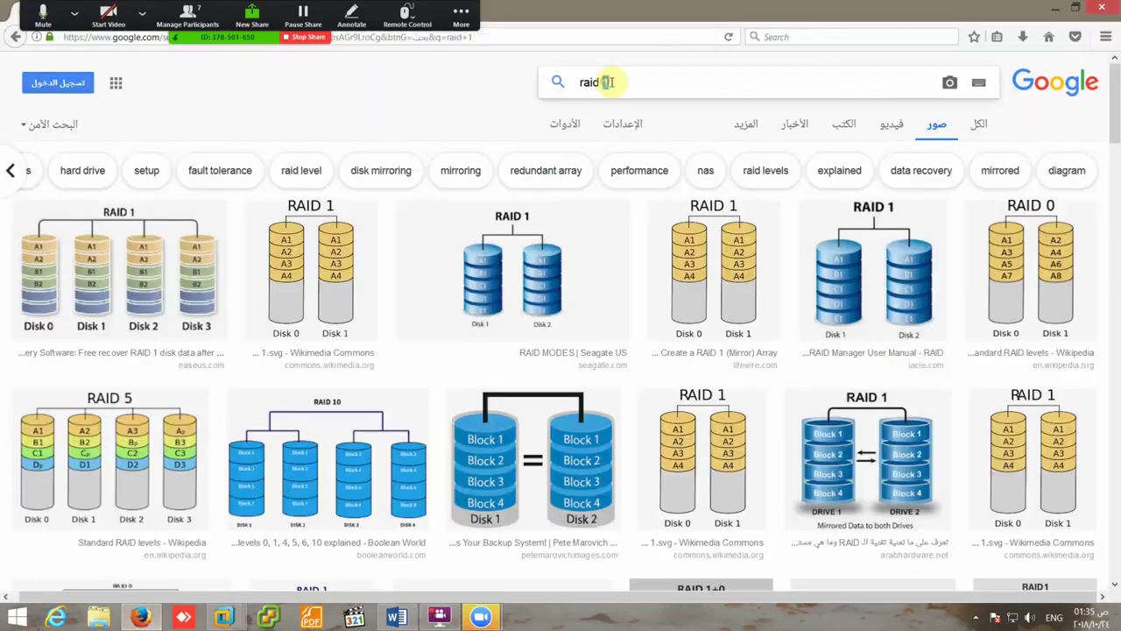
type("5")
key("Return")
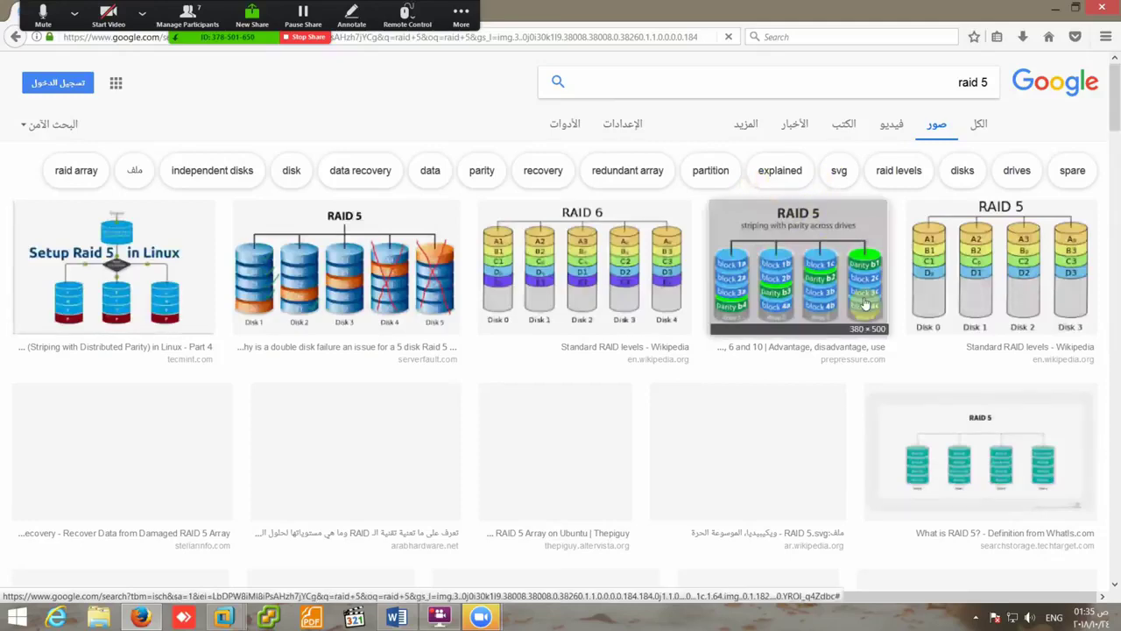
left_click(855, 361)
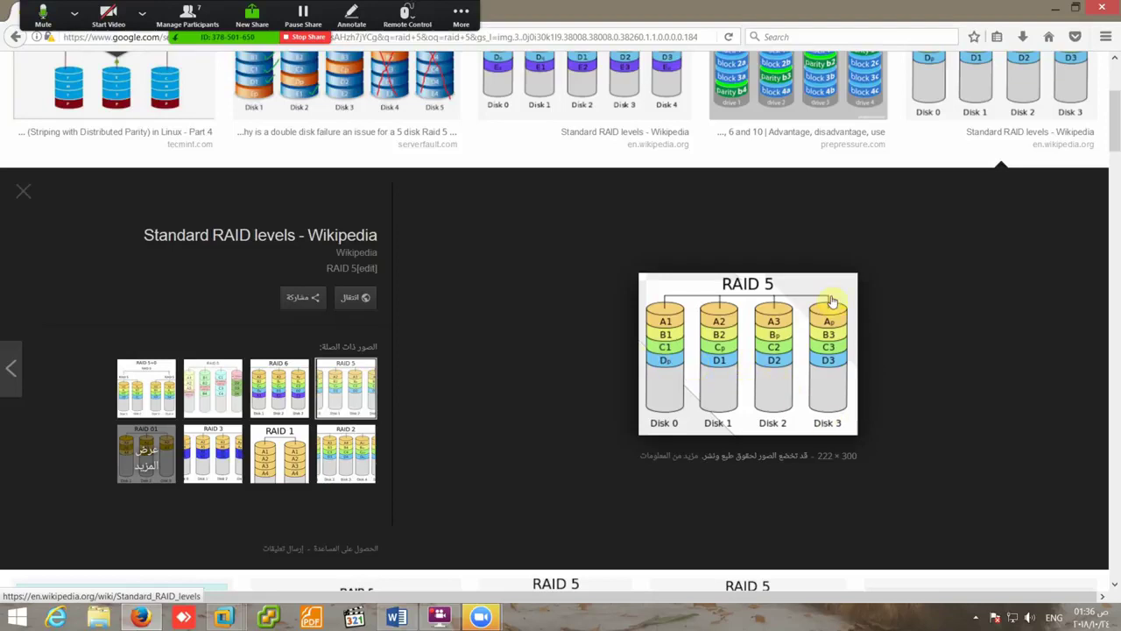
- Minimize Firefox to check the notes, then return and select the 5 in the query
left_click(1052, 8)
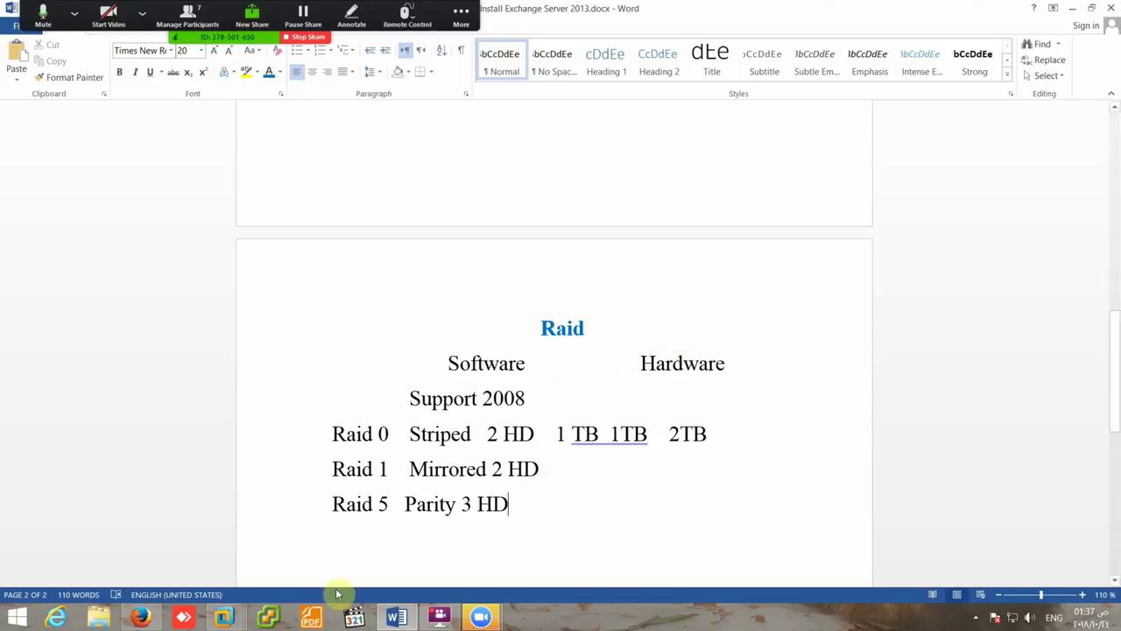
left_click(140, 618)
scroll(666, 211, "up", 3)
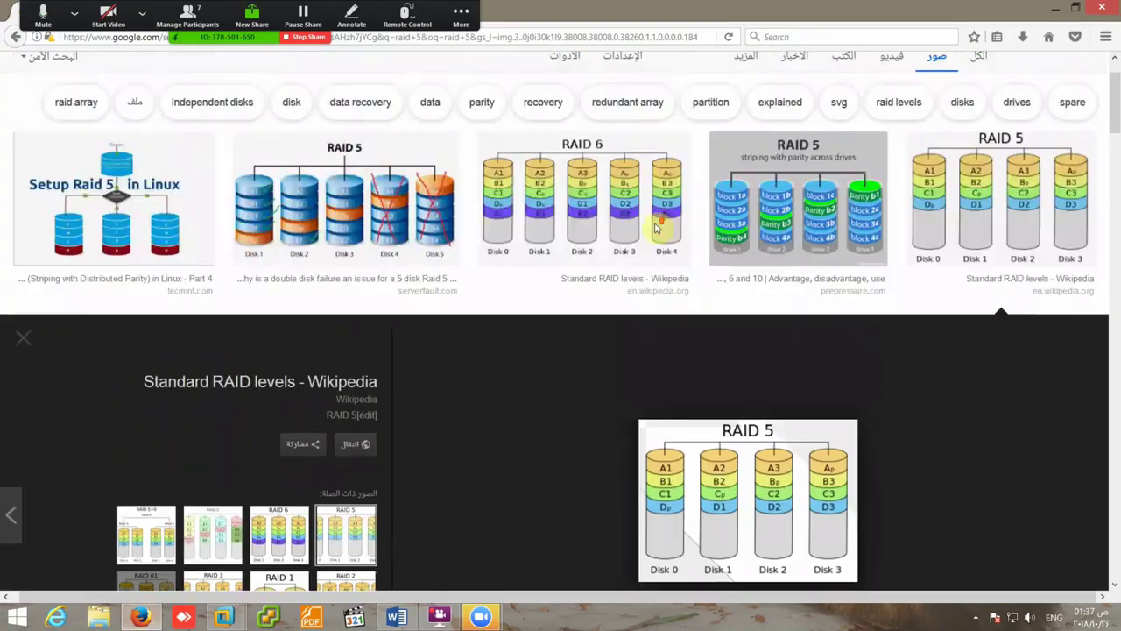
double_click(605, 82)
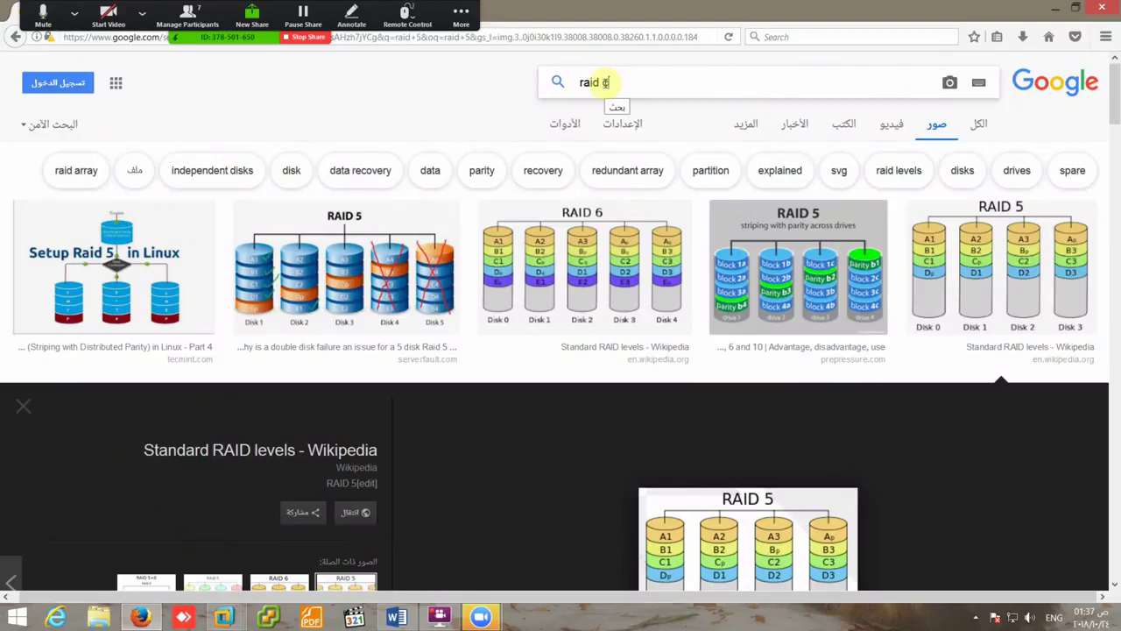
- Search Google Images for 'raid caed' and accept the 'raid card' correction
key("Return")
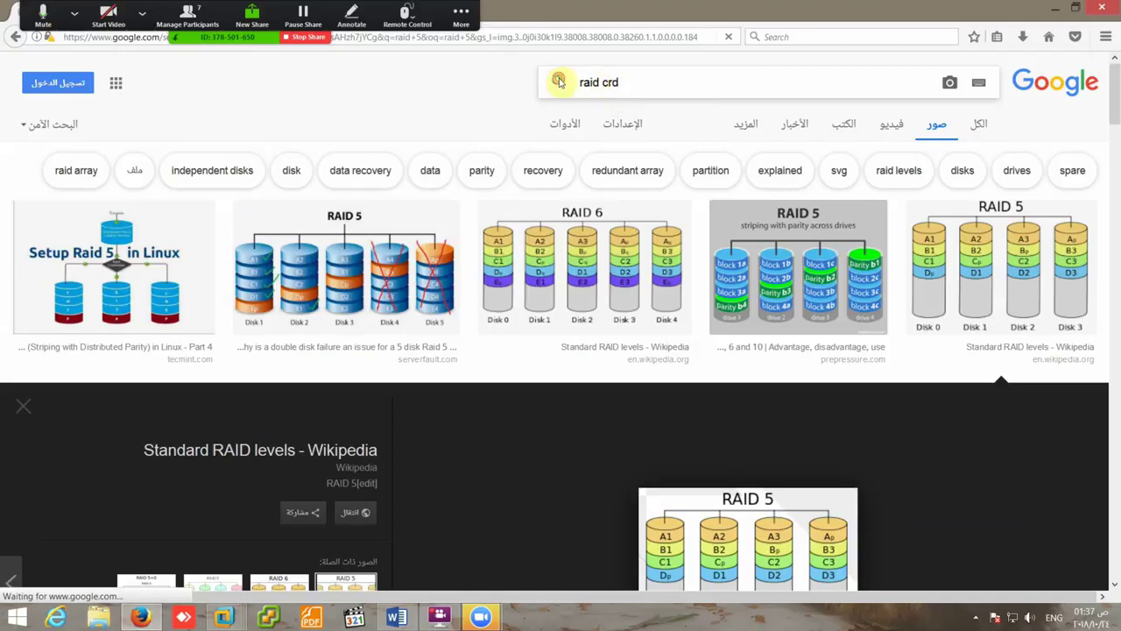
double_click(610, 82)
key("BackSpace")
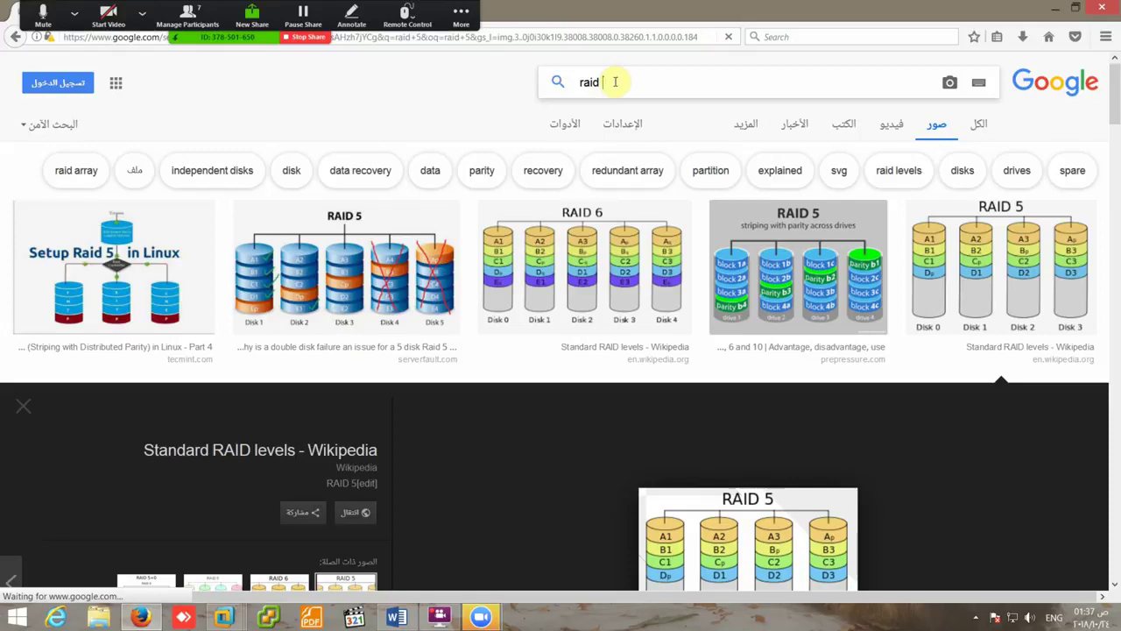
type("caed")
key("Return")
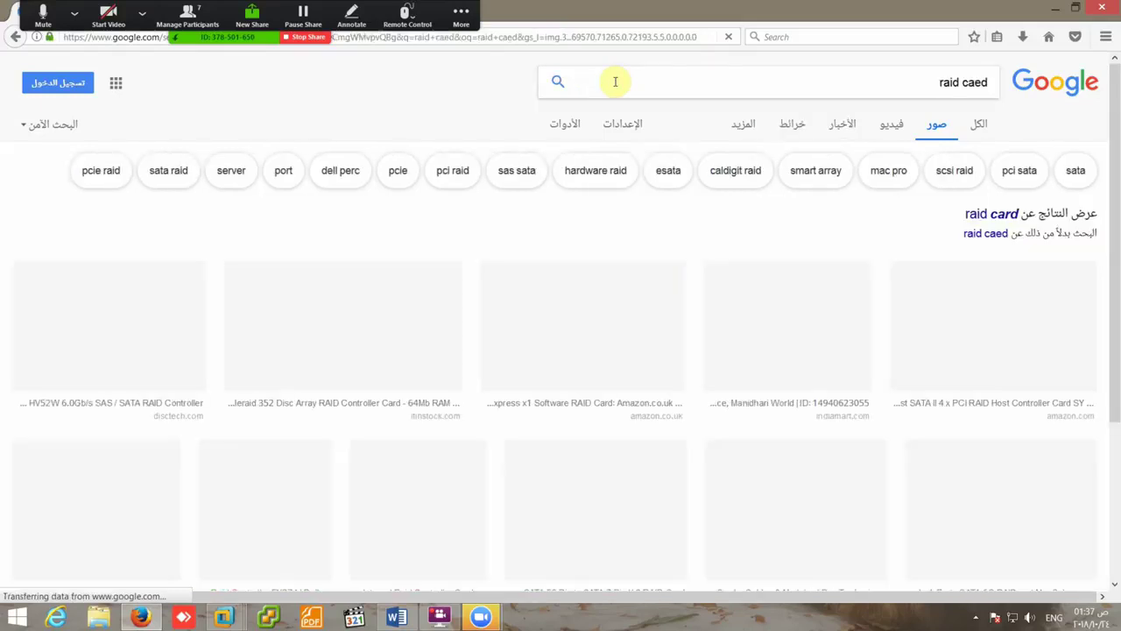
left_click(996, 215)
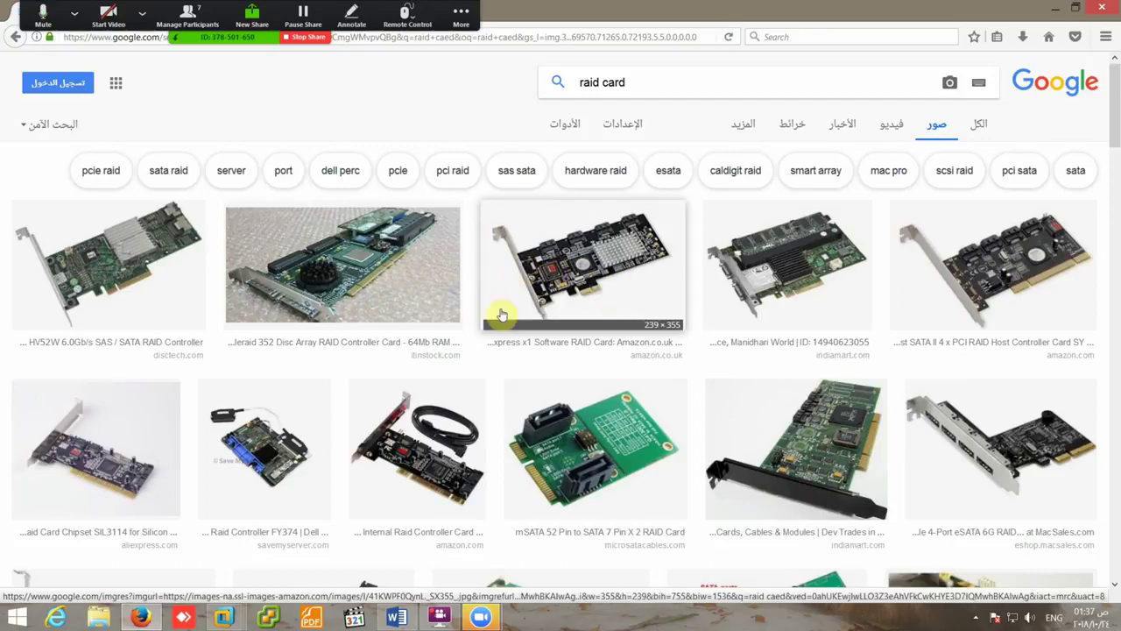
- Scroll the raid card results and open a large preview of a RAID controller card photo
scroll(541, 314, "down", 10)
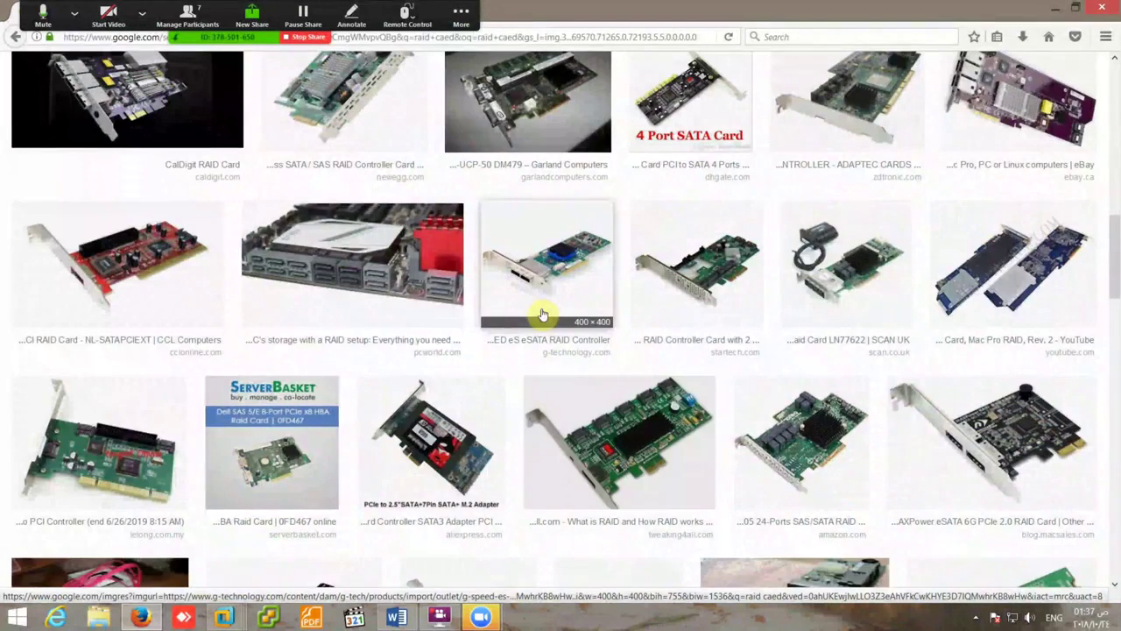
scroll(542, 314, "down", 6)
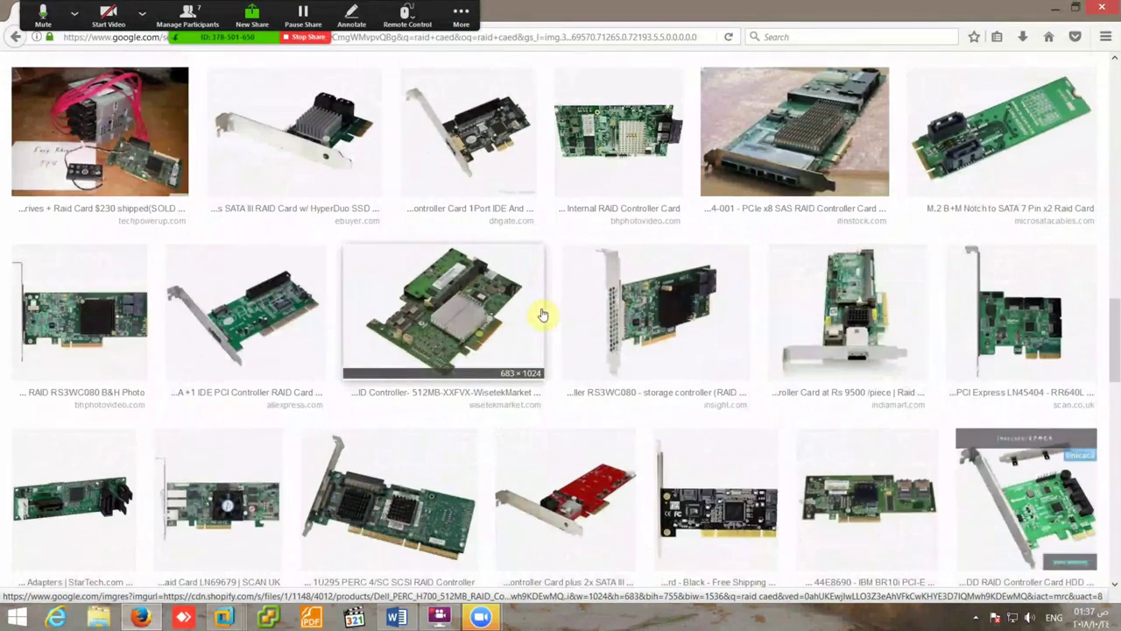
scroll(542, 314, "down", 6)
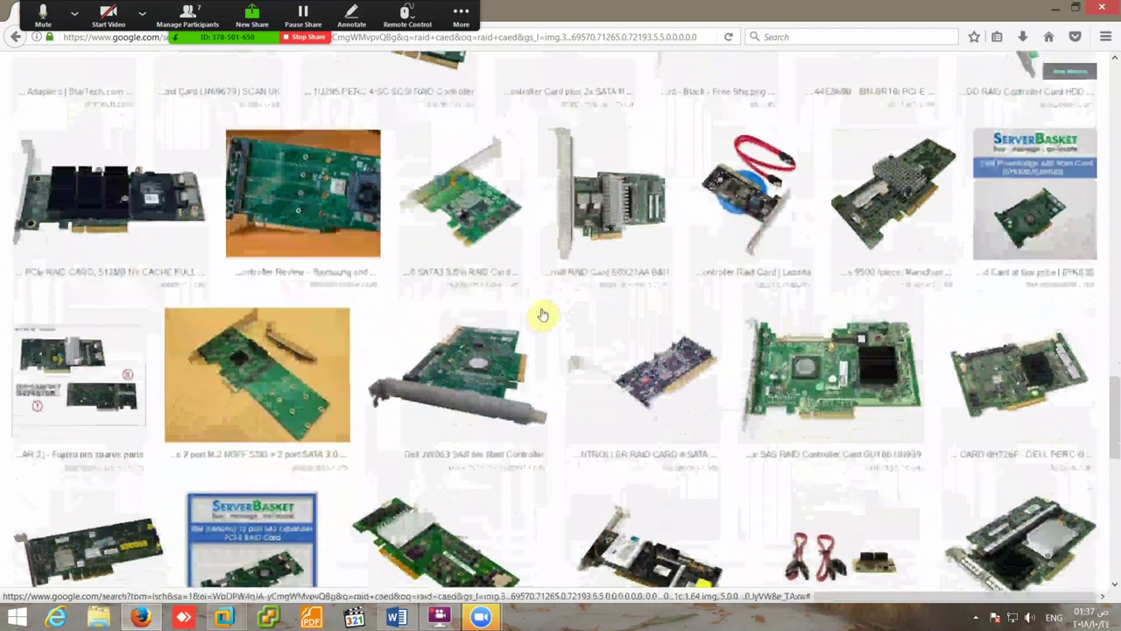
scroll(543, 314, "down", 10)
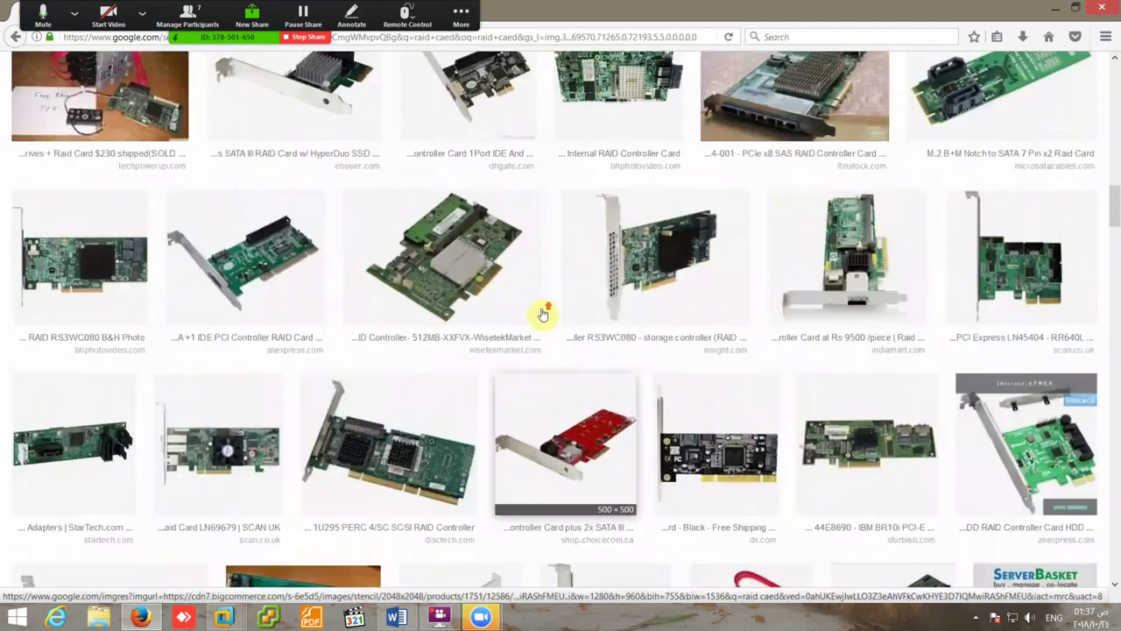
left_click(125, 506)
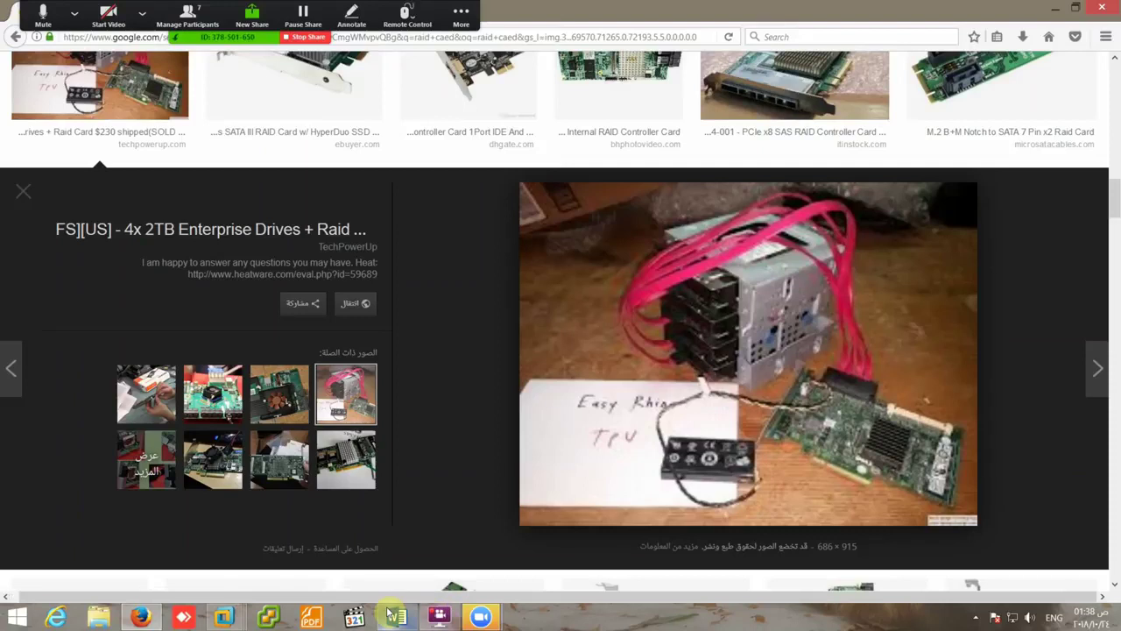
mouse_move(392, 615)
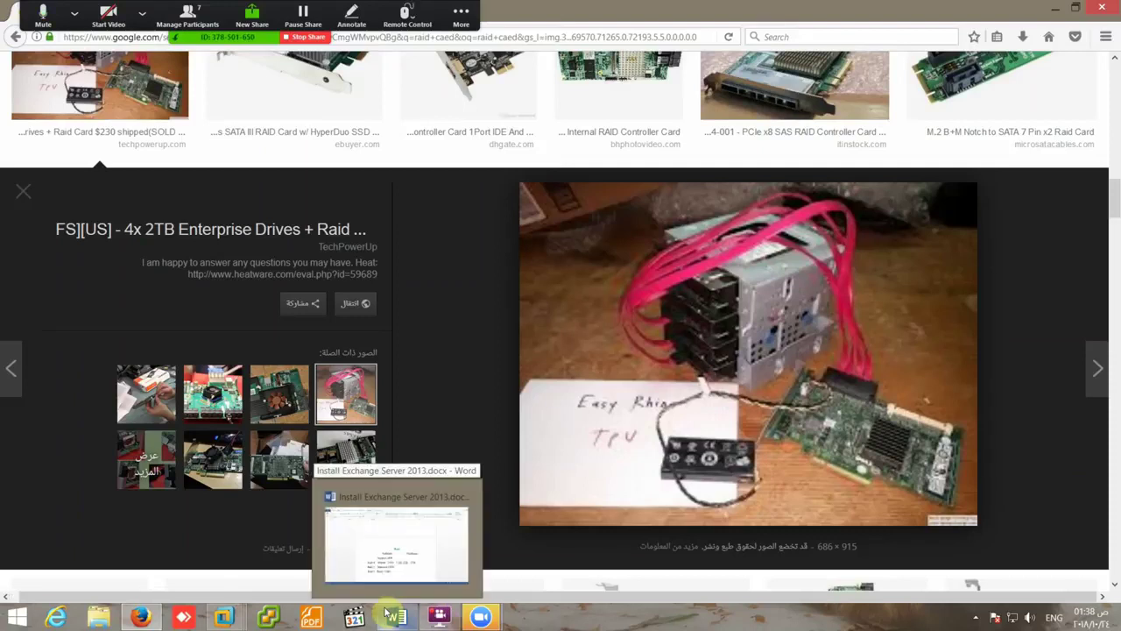
- Add an empty line below the Raid 5 Parity 3 HD entry, then switch to the Exchange Server 2013 VM
left_click(396, 619)
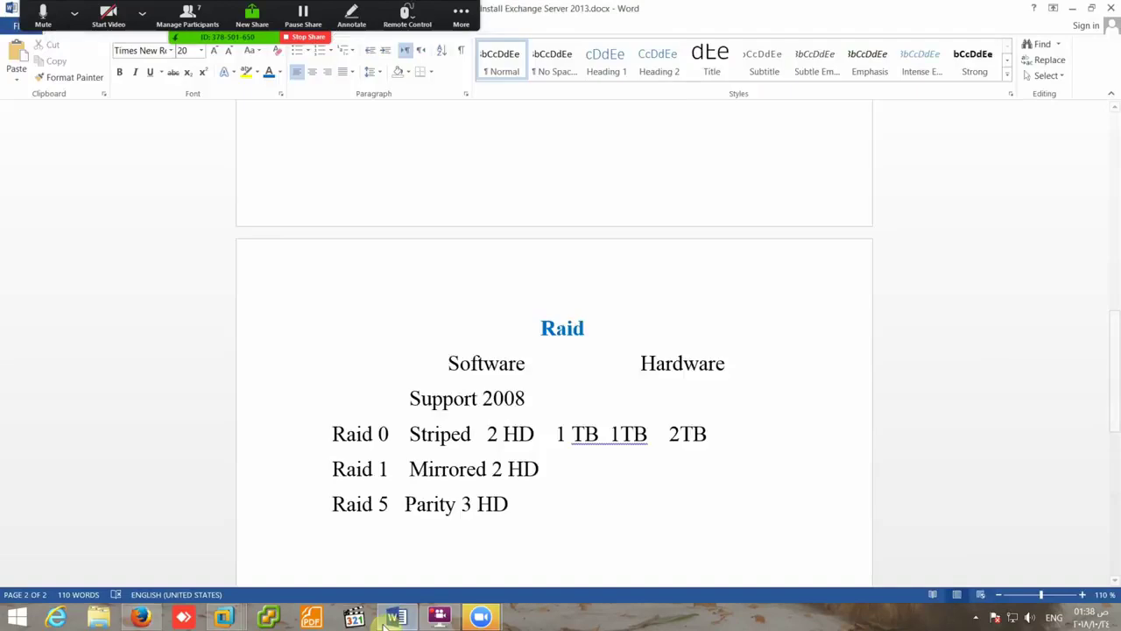
key("Return")
key("Return")
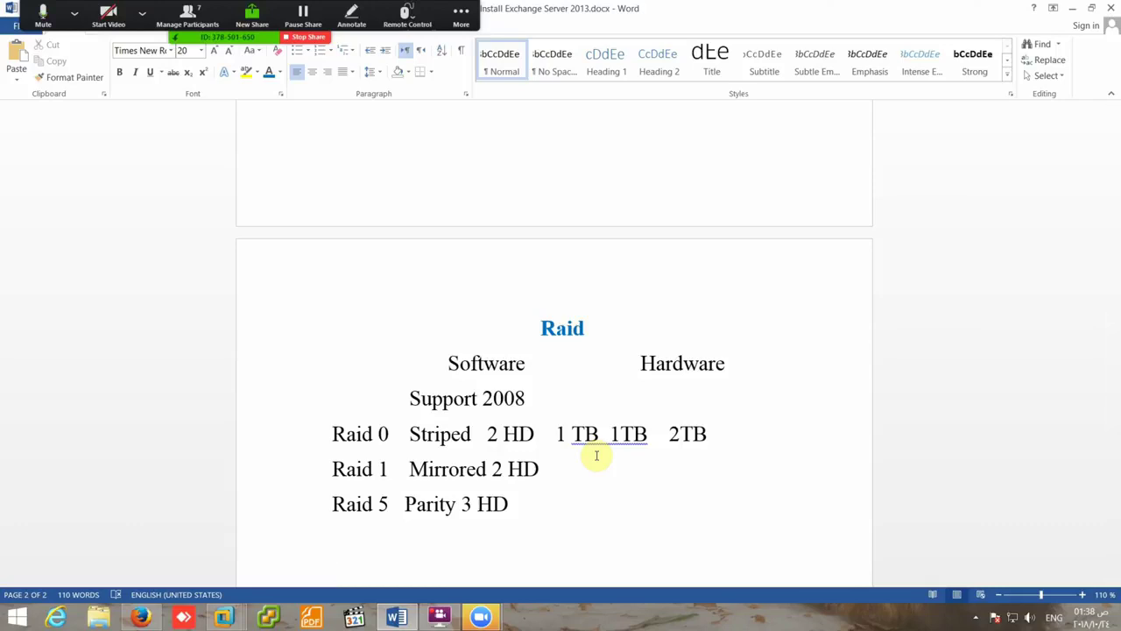
mouse_move(254, 617)
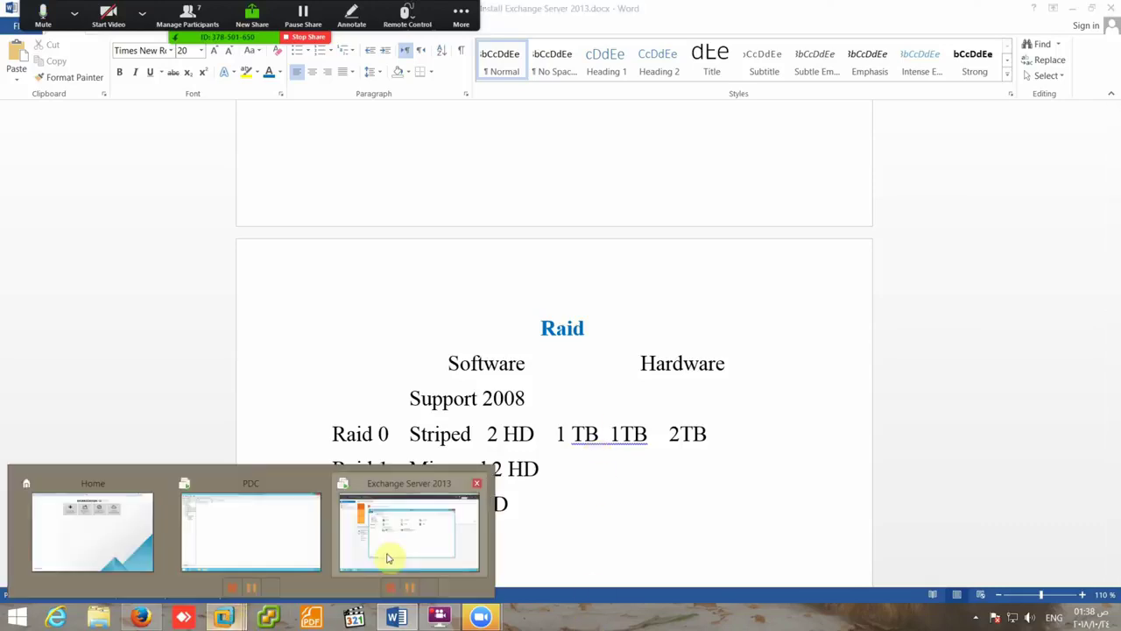
left_click(388, 559)
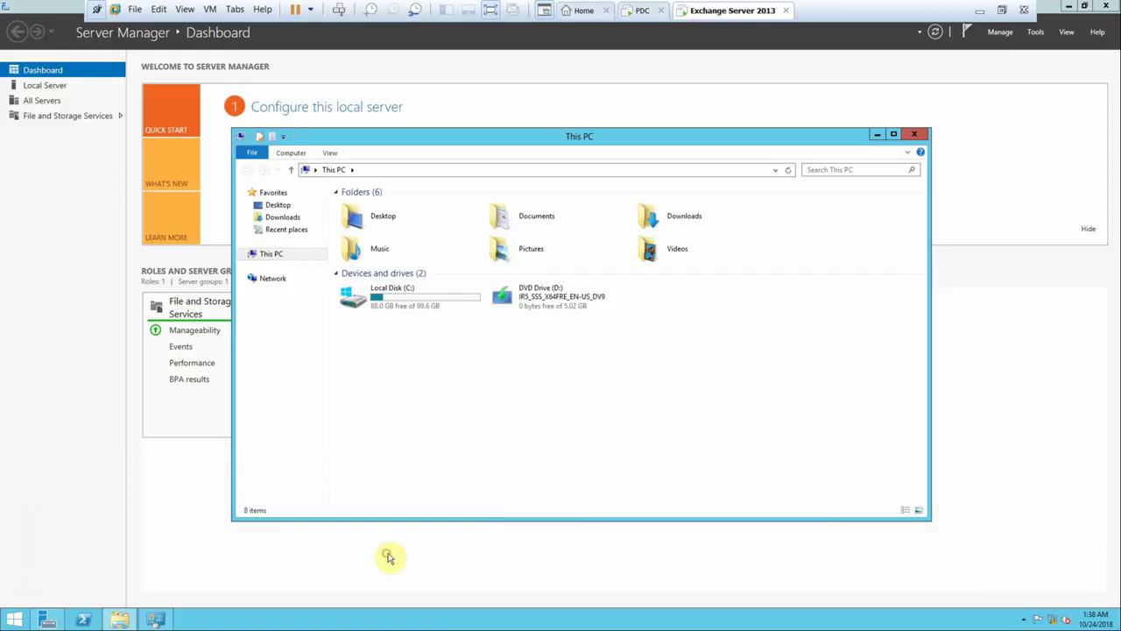
- Add a first new 60 GB SCSI virtual hard disk, stored as a single file, in the VM settings
right_click(716, 14)
left_click(767, 187)
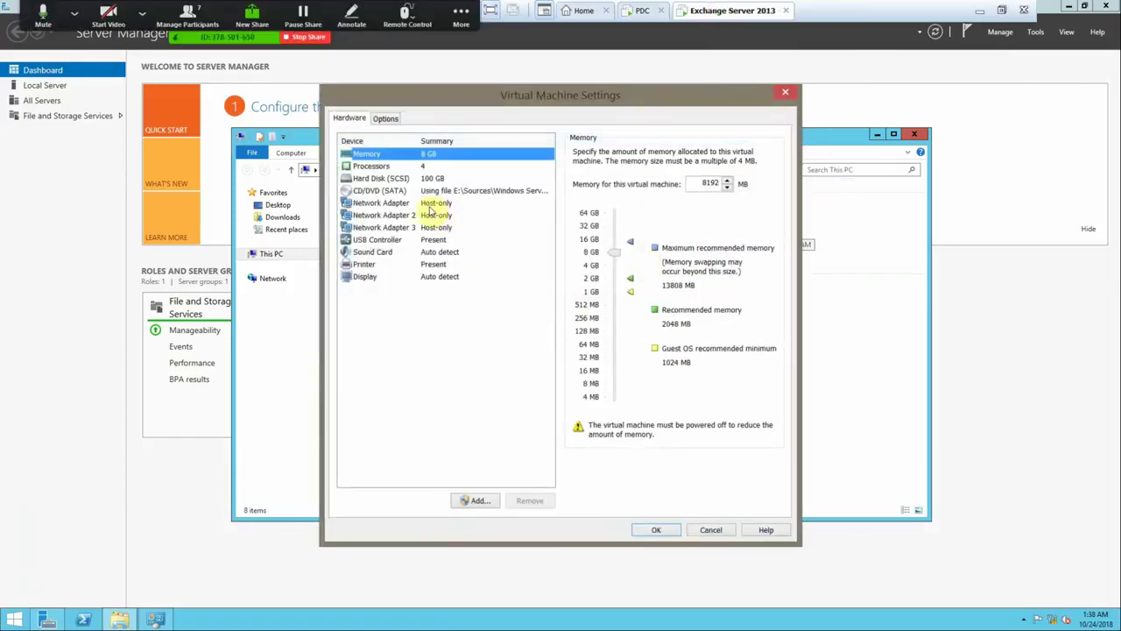
left_click(477, 502)
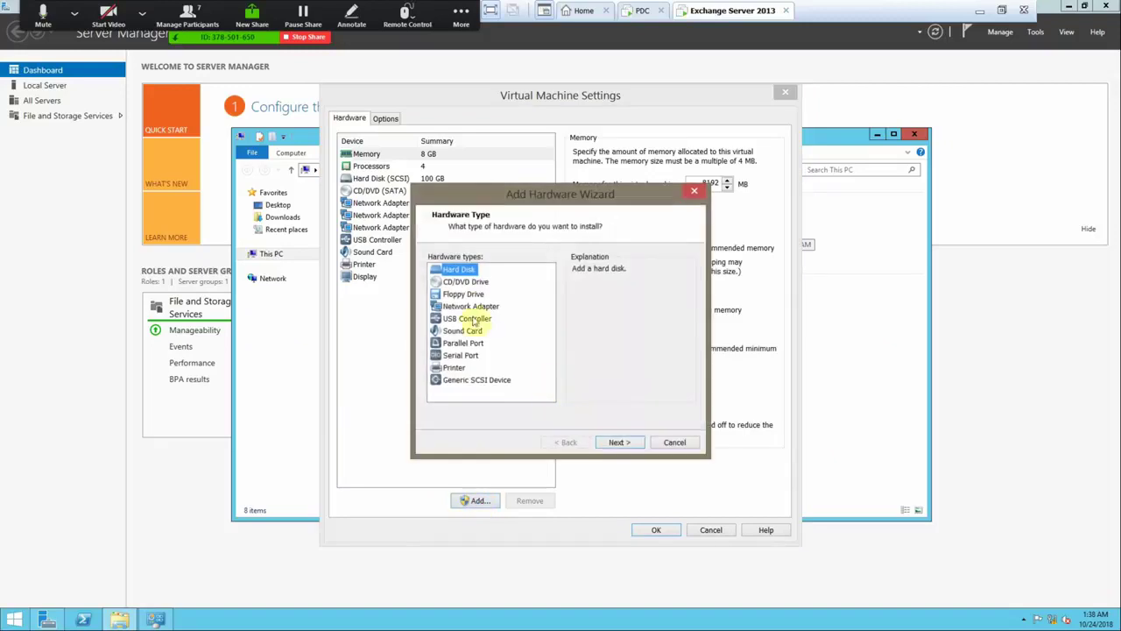
left_click(636, 446)
left_click(633, 444)
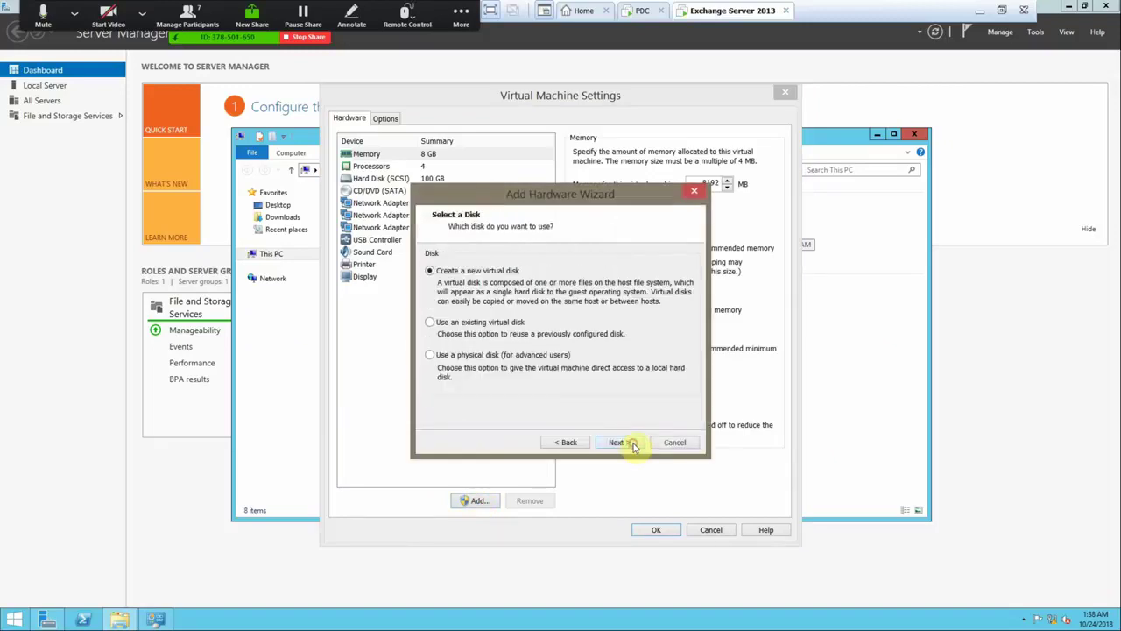
left_click(631, 444)
left_click(534, 373)
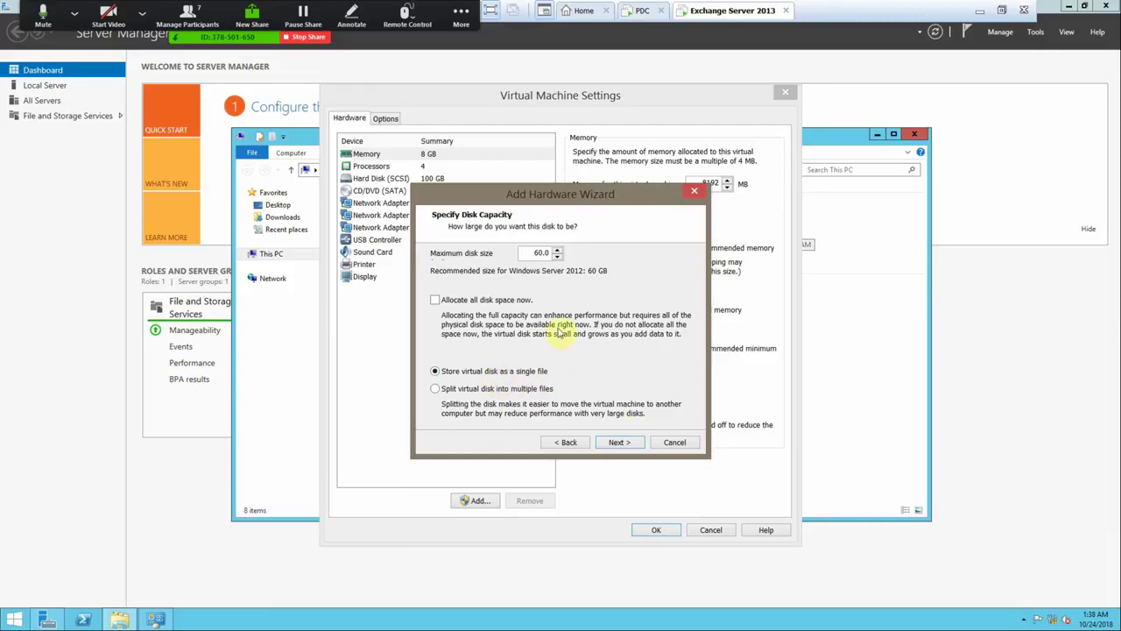
left_click(619, 443)
left_click(620, 442)
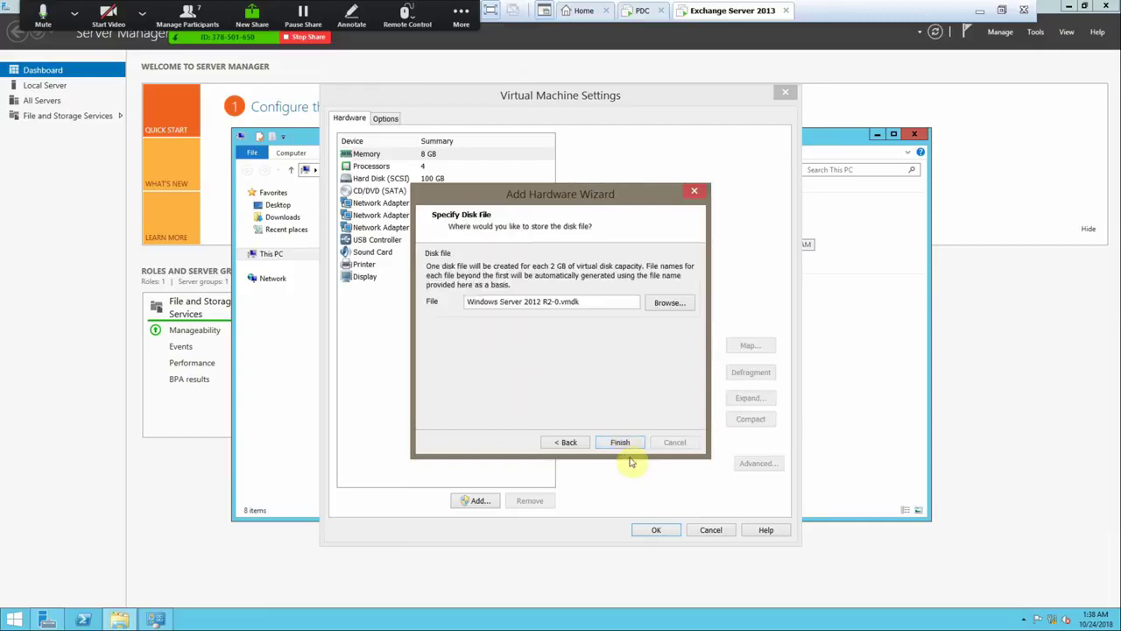
- Add a second new 60 GB SCSI virtual hard disk as a single file
left_click(478, 500)
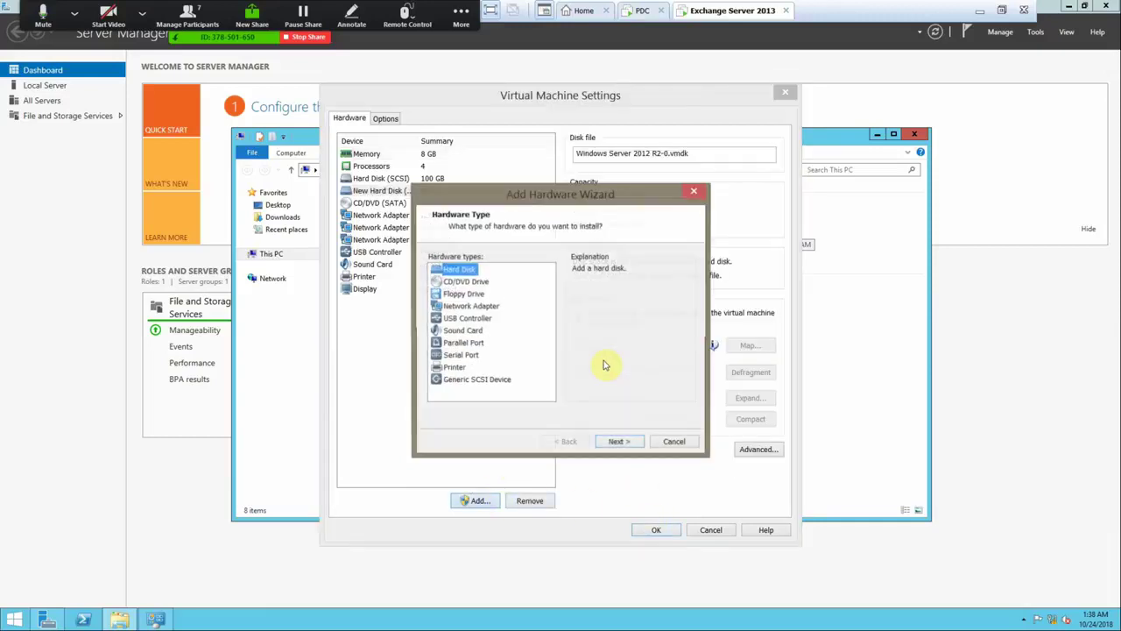
left_click(631, 443)
left_click(631, 444)
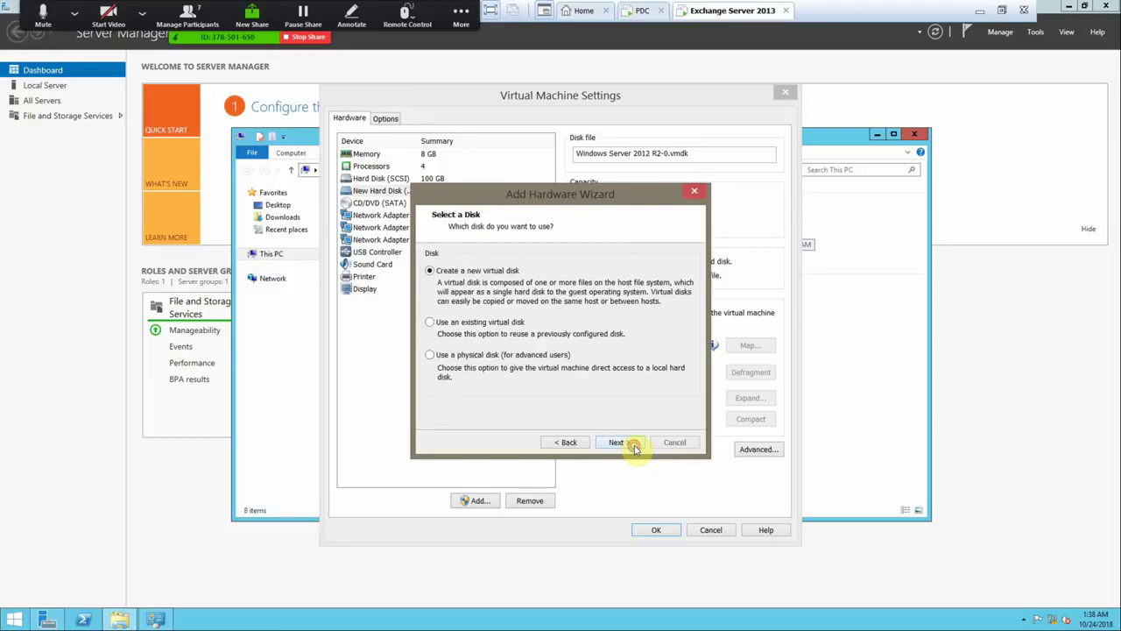
left_click(632, 444)
left_click(518, 372)
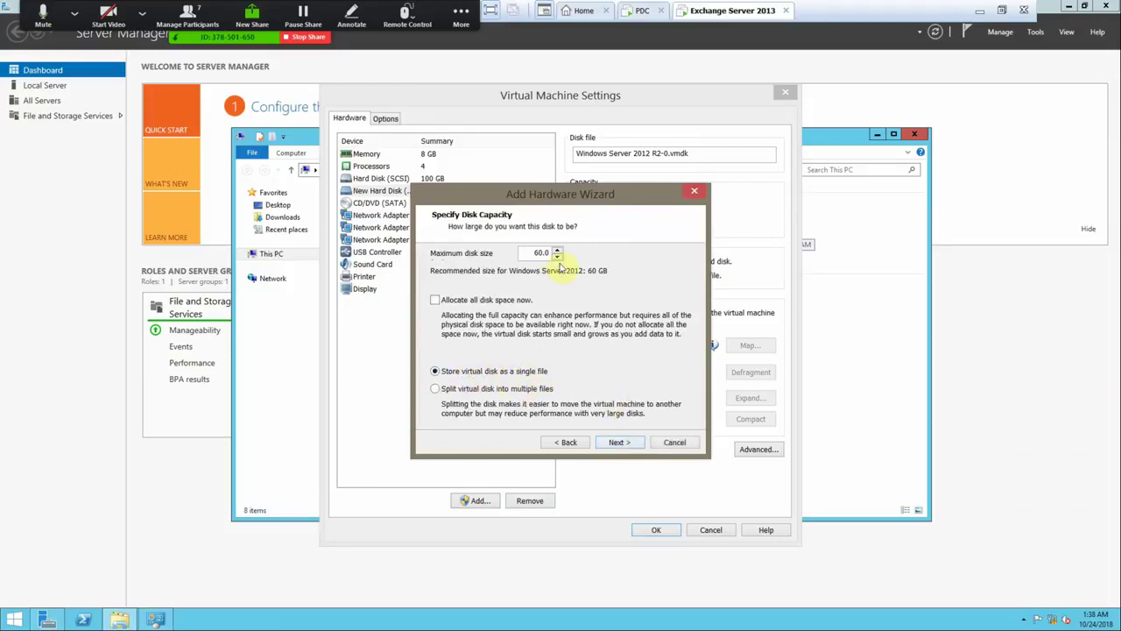
left_click(623, 444)
left_click(621, 442)
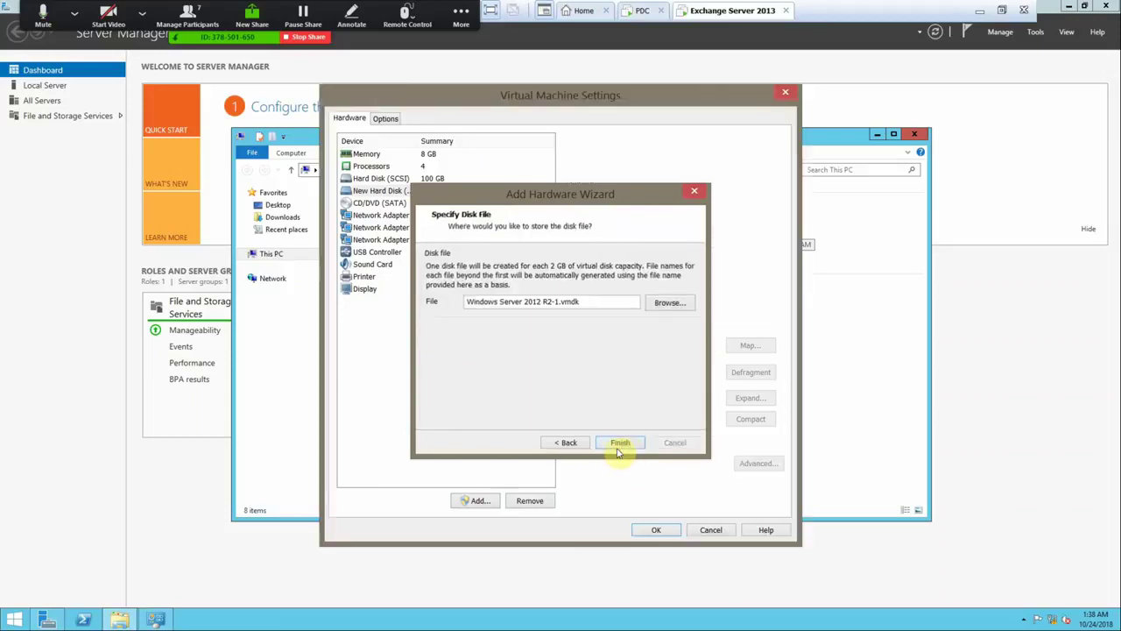
- Add the third new 60 GB SCSI virtual disk and apply the VM settings
left_click(476, 500)
left_click(619, 443)
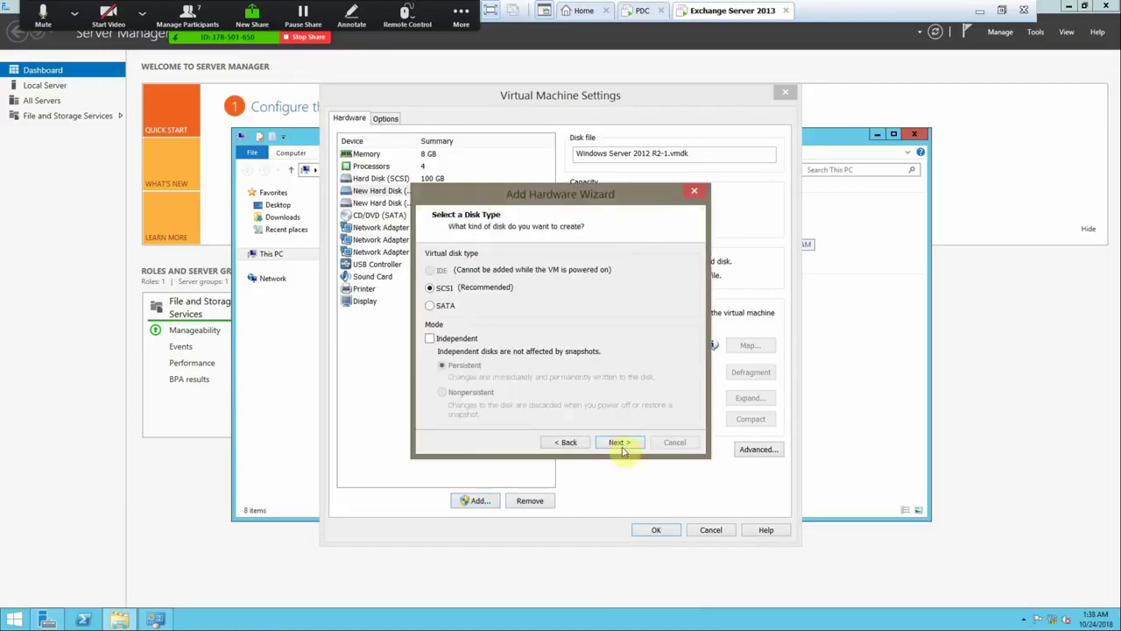
left_click(619, 443)
left_click(619, 443)
left_click(474, 371)
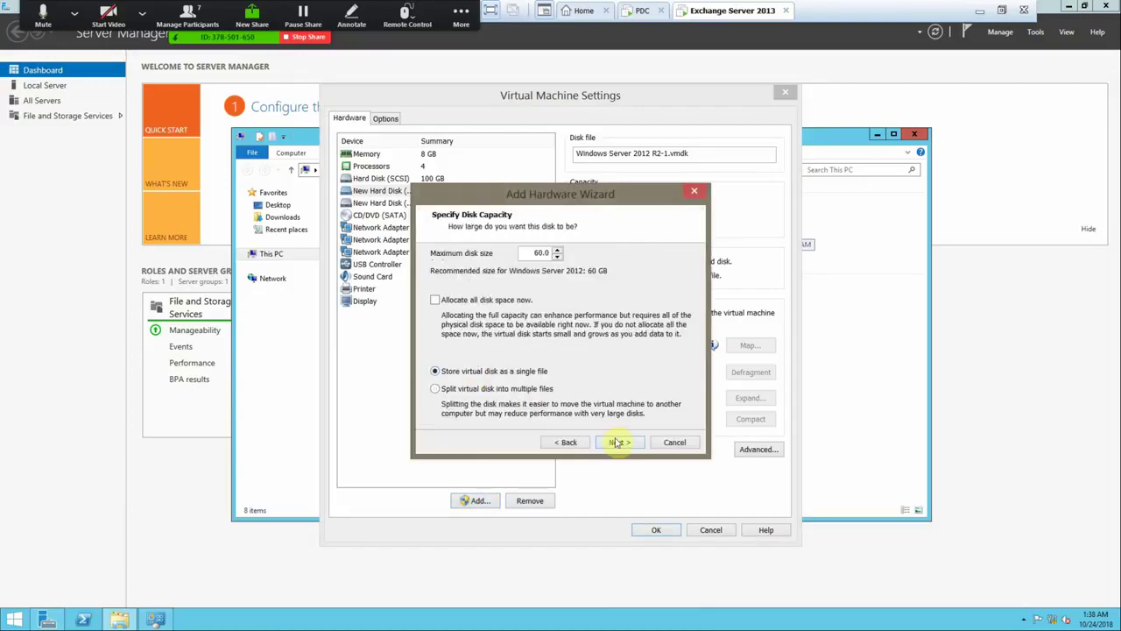
left_click(619, 442)
left_click(620, 443)
left_click(650, 529)
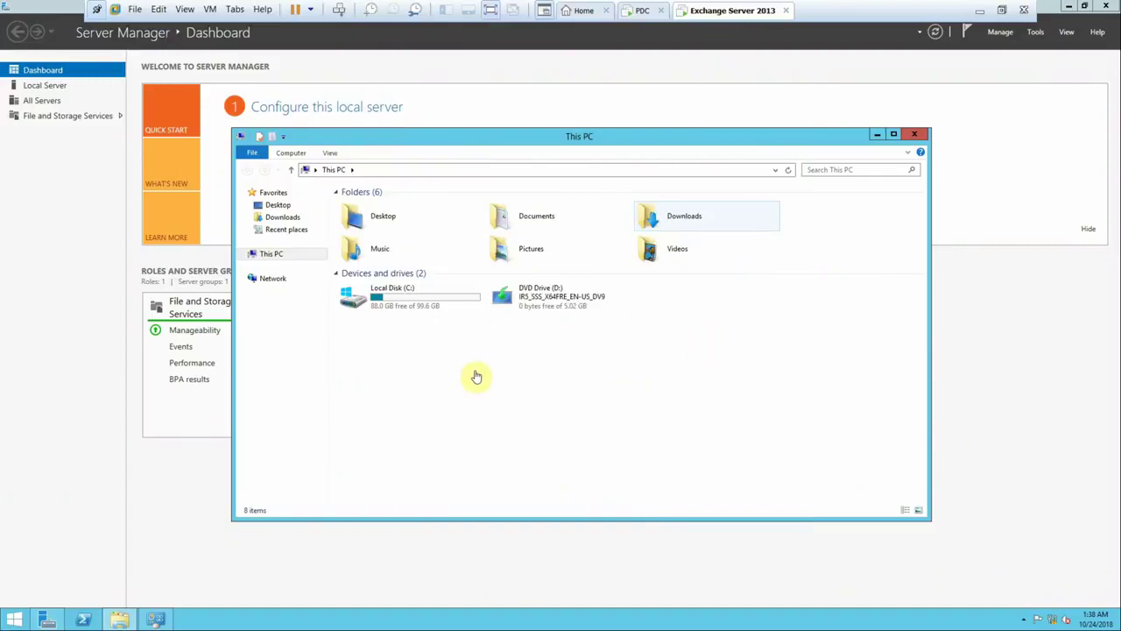
- Launch Computer Management from Server Manager Tools and show Disk Management enlarged
left_click(1036, 33)
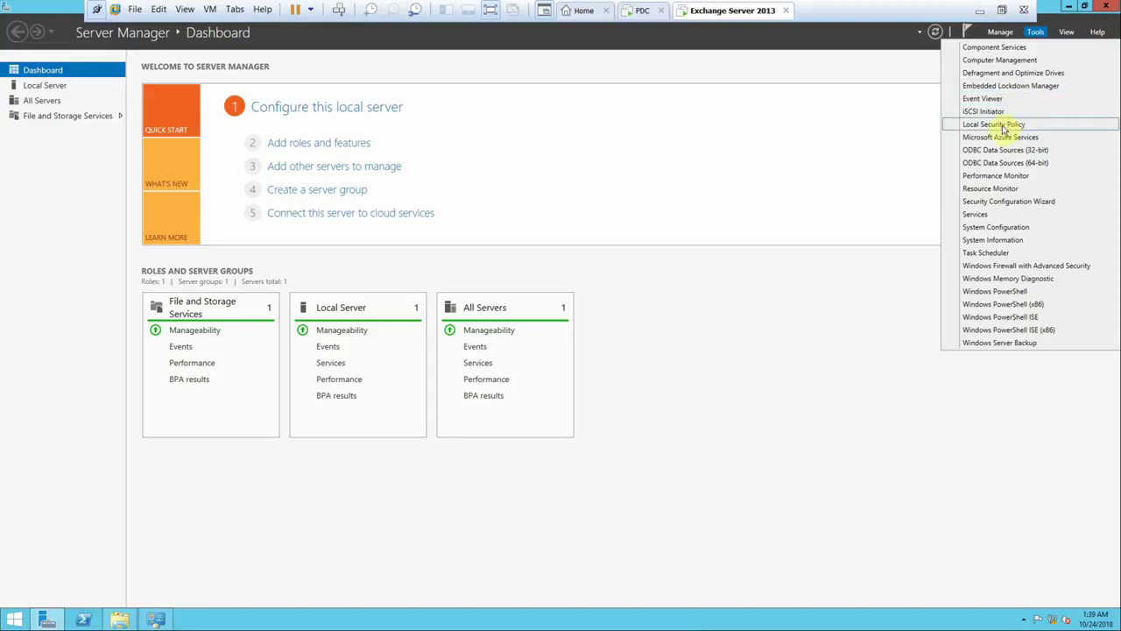
left_click(1012, 59)
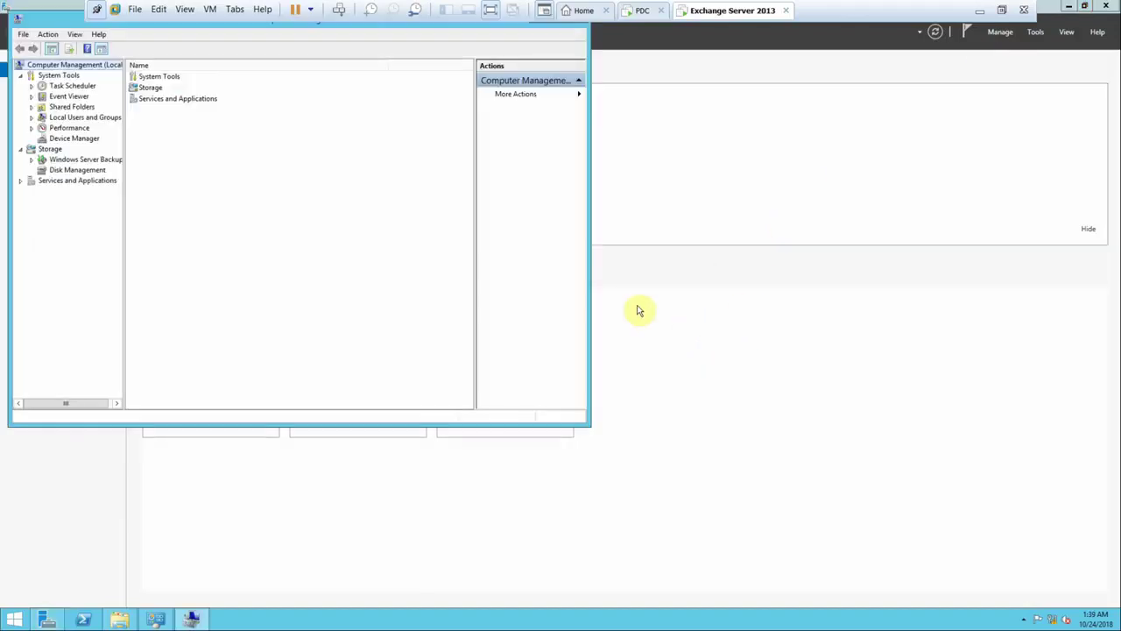
left_click(88, 170)
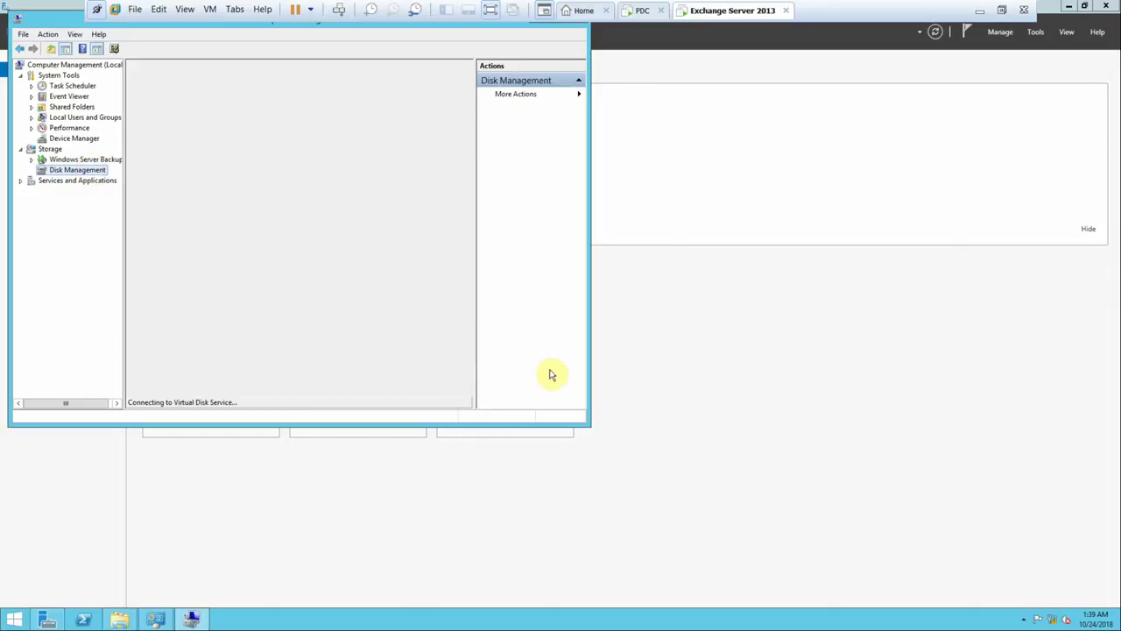
left_click_drag(585, 425, 876, 533)
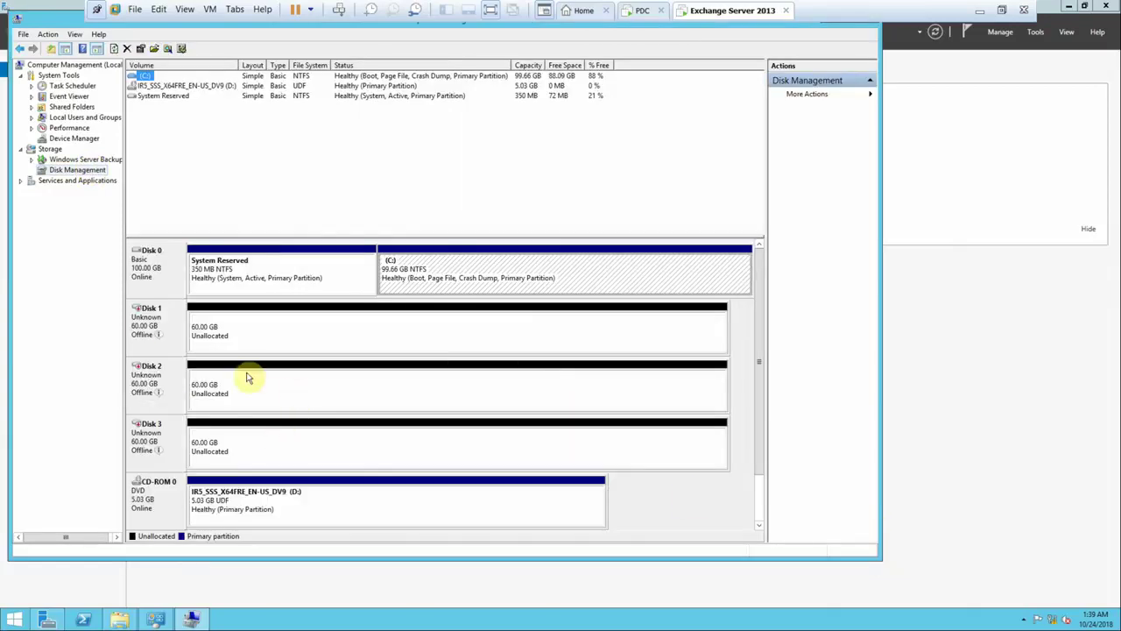
- Bring Disks 1, 2 and 3 online
right_click(138, 326)
left_click(160, 328)
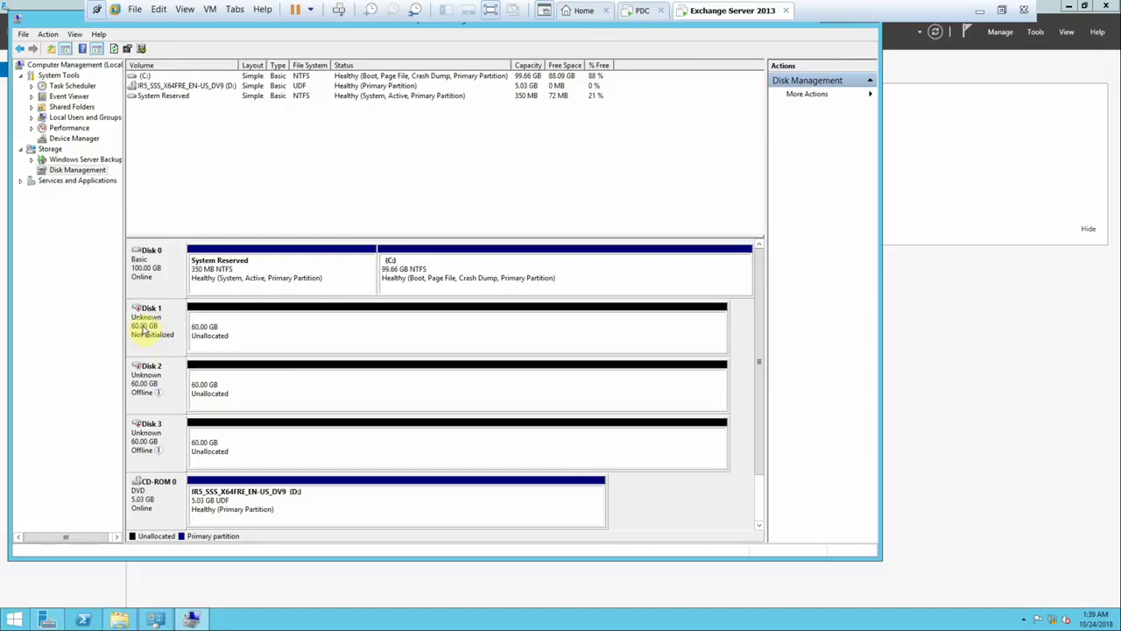
right_click(139, 382)
left_click(160, 385)
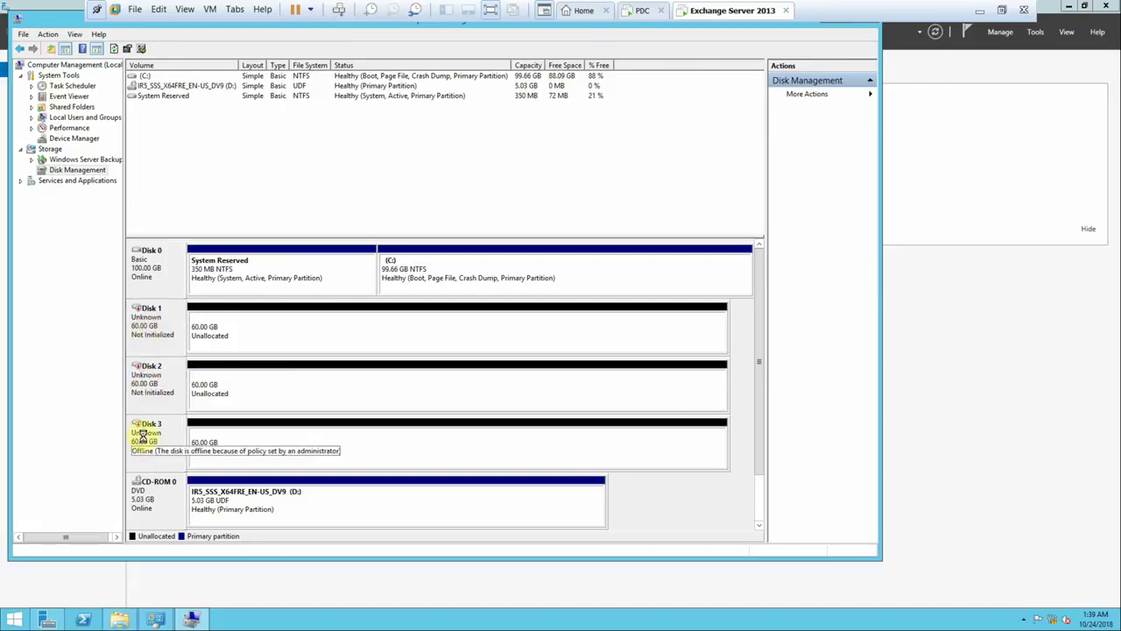
right_click(141, 434)
left_click(161, 438)
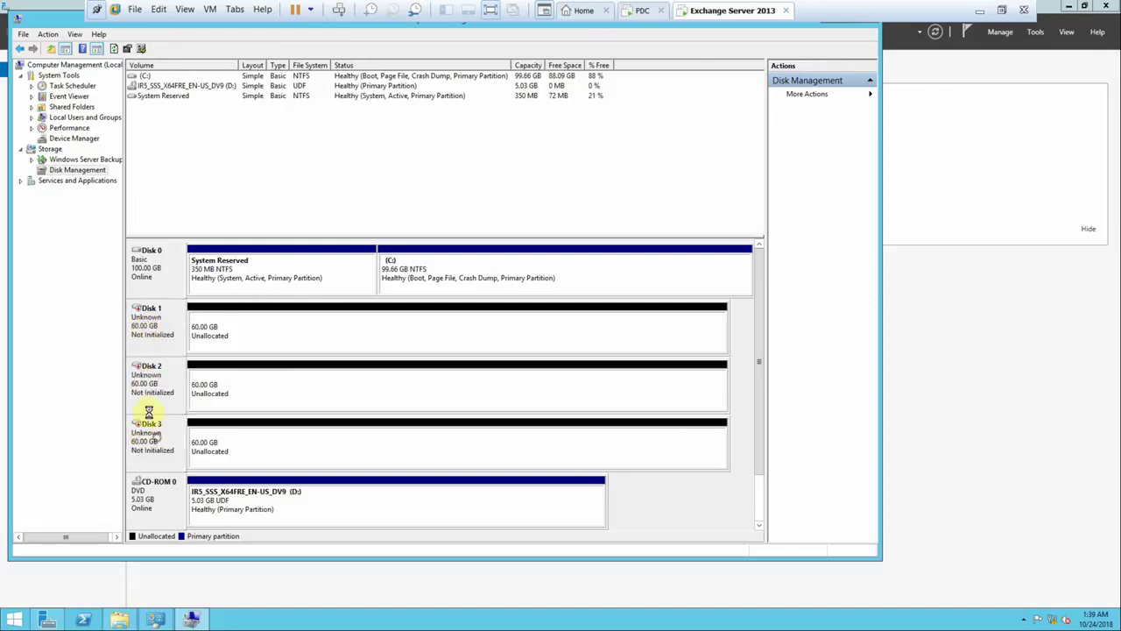
- Initialize Disks 1–3 as MBR, then minimize Computer Management and the virtual machine
right_click(143, 315)
left_click(156, 323)
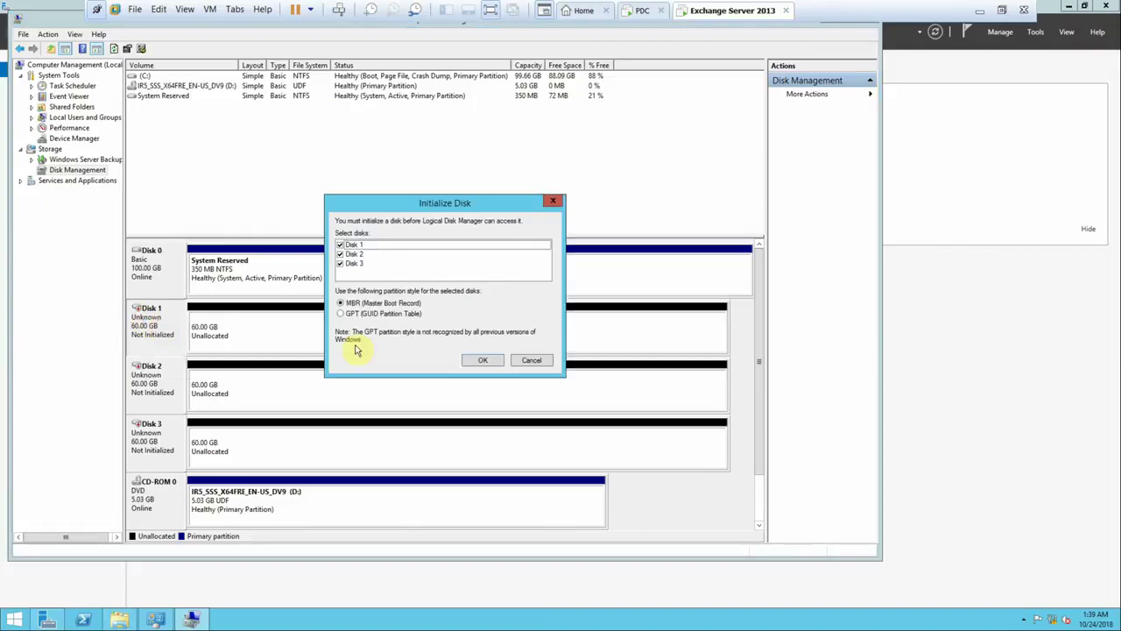
left_click(488, 361)
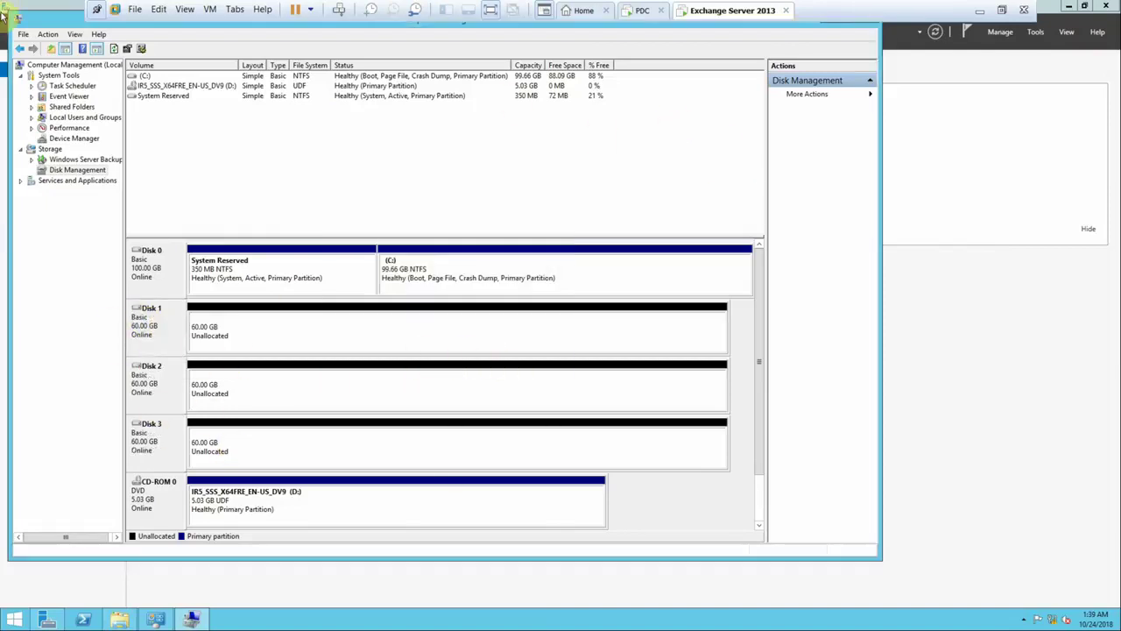
left_click_drag(44, 21, 66, 64)
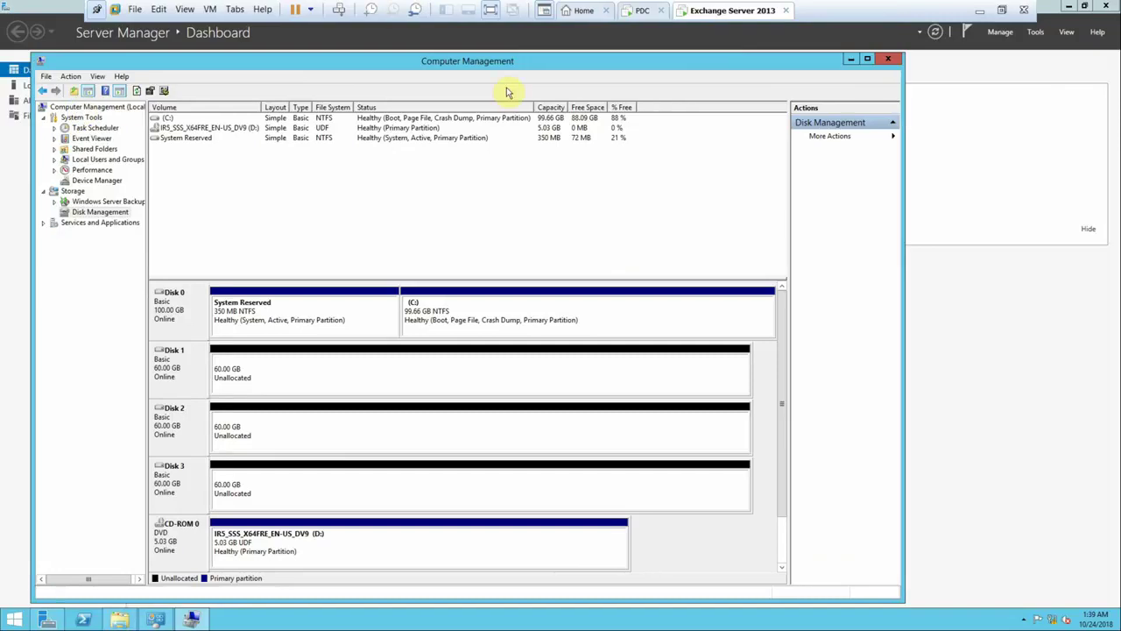
left_click(853, 60)
left_click(980, 10)
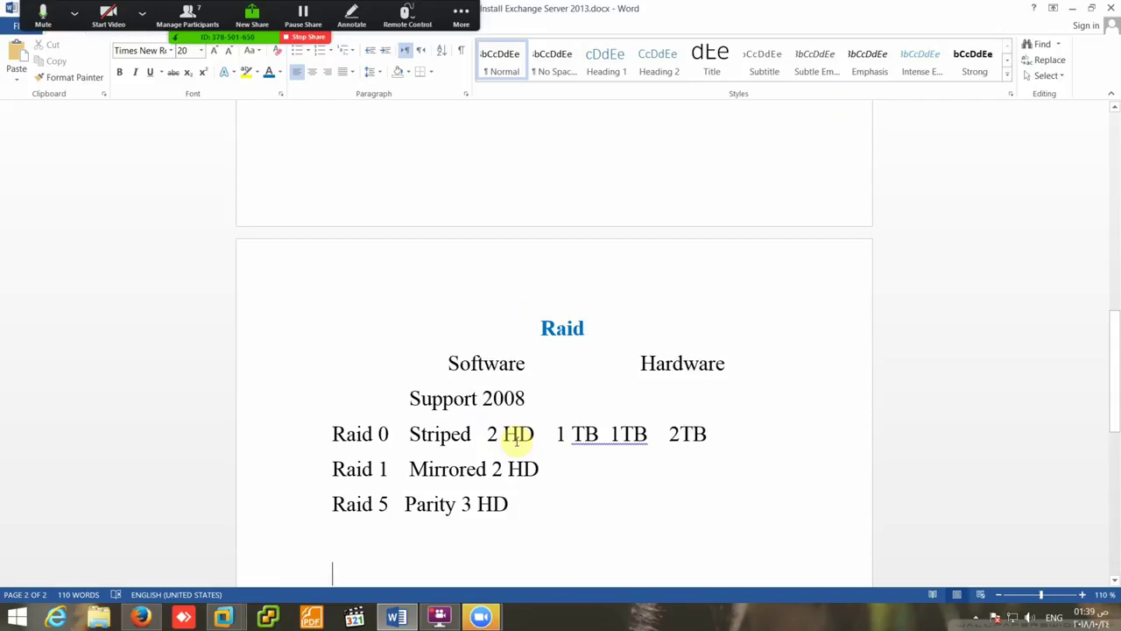
- Type a centred '2012 .8.1' line below the Raid notes
key("Tab")
key("Tab")
key("Tab")
key("Tab")
key("Tab")
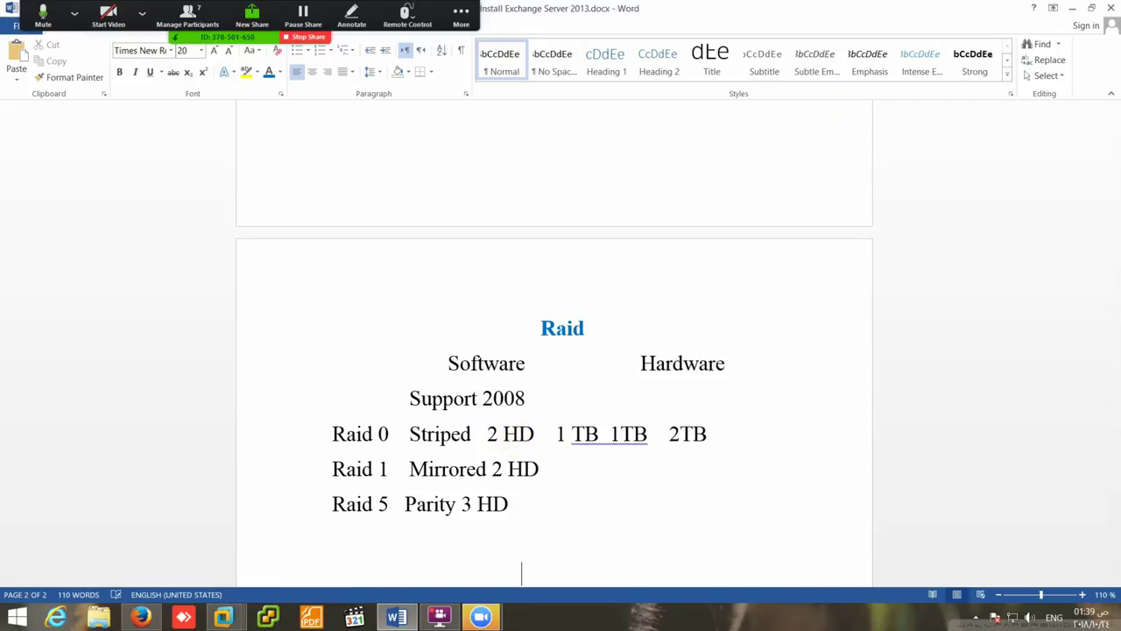
scroll(499, 429, "down", 3)
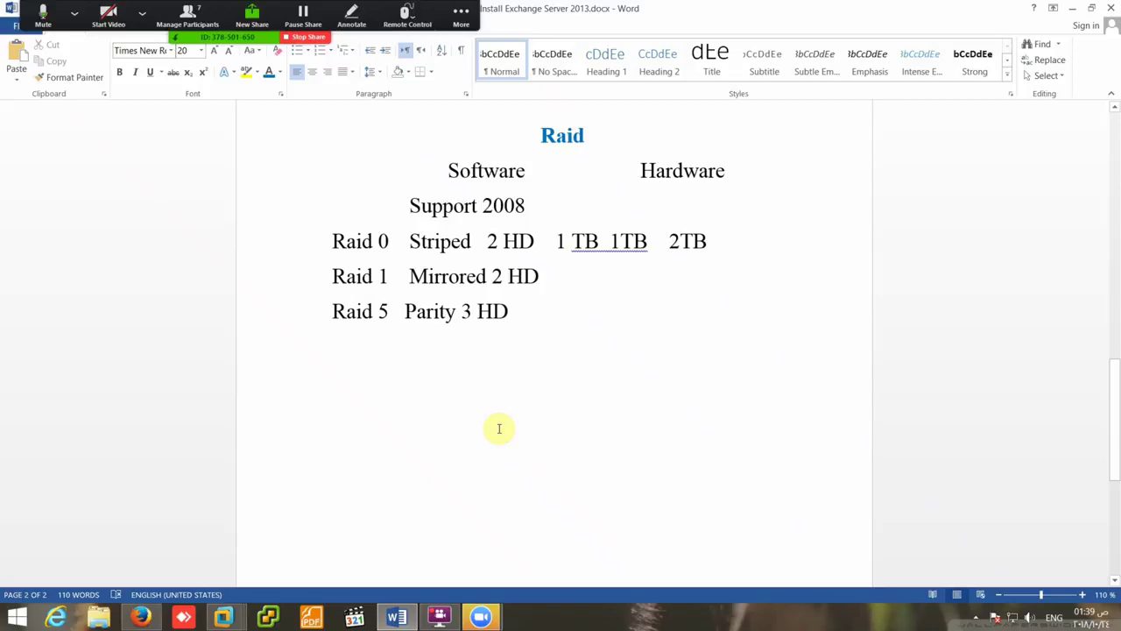
type("2012.")
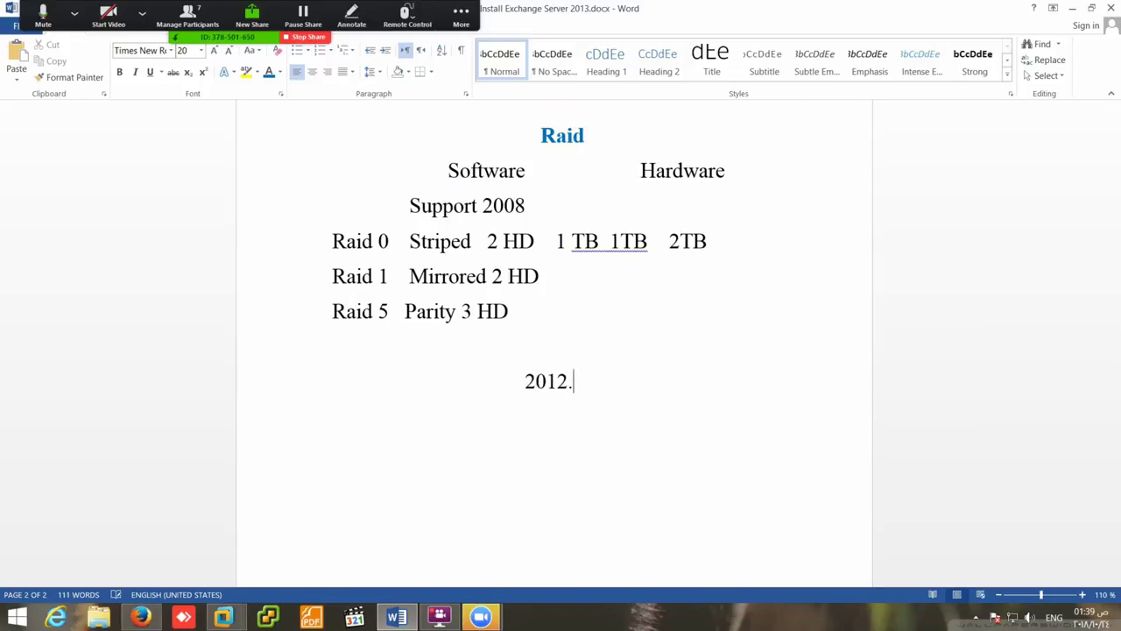
key("BackSpace")
type(".801")
key("BackSpace")
key("BackSpace")
type(".1")
key("Return")
- Add centred 'Storage Space' and 'Storage Pool' lines
key("Tab")
key("Tab")
type("Stor")
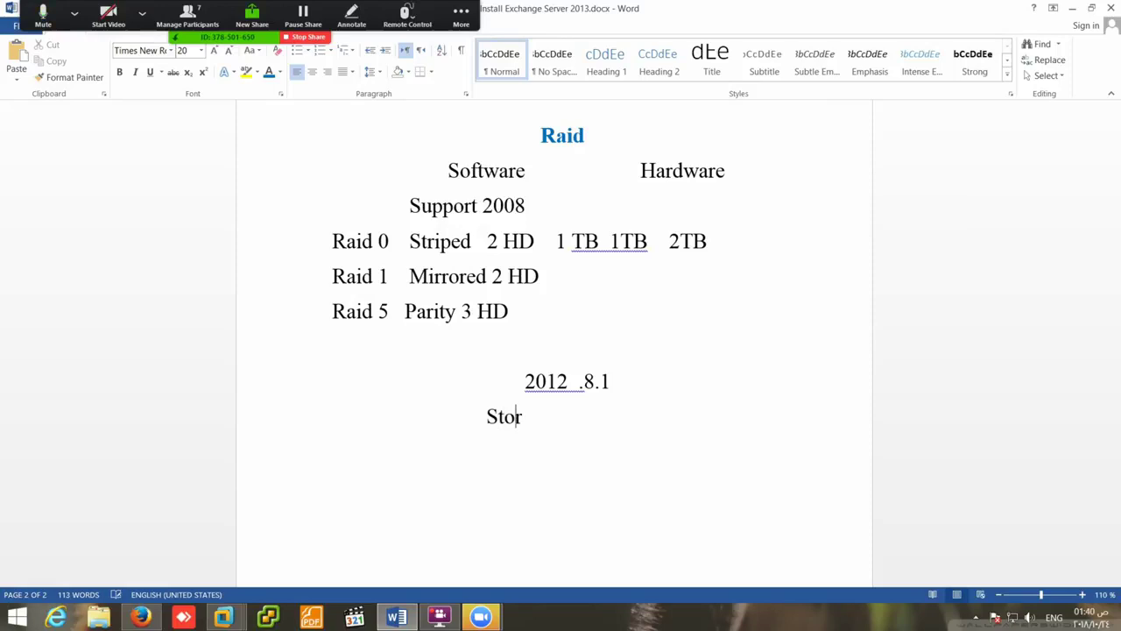
type("age Space")
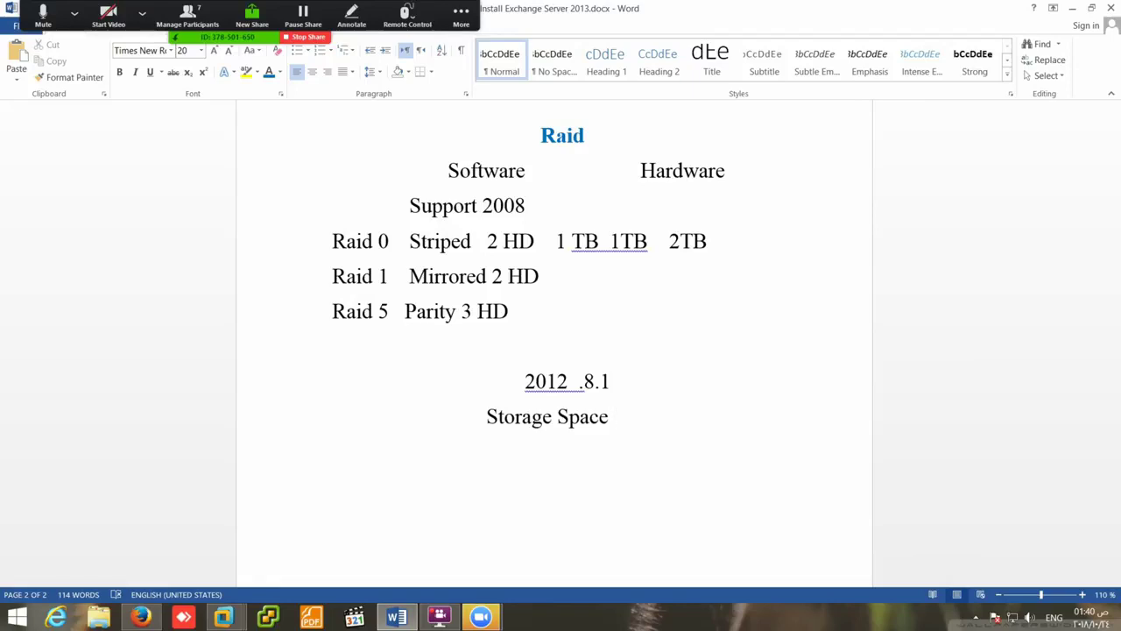
key("Return")
type("Storage Pool")
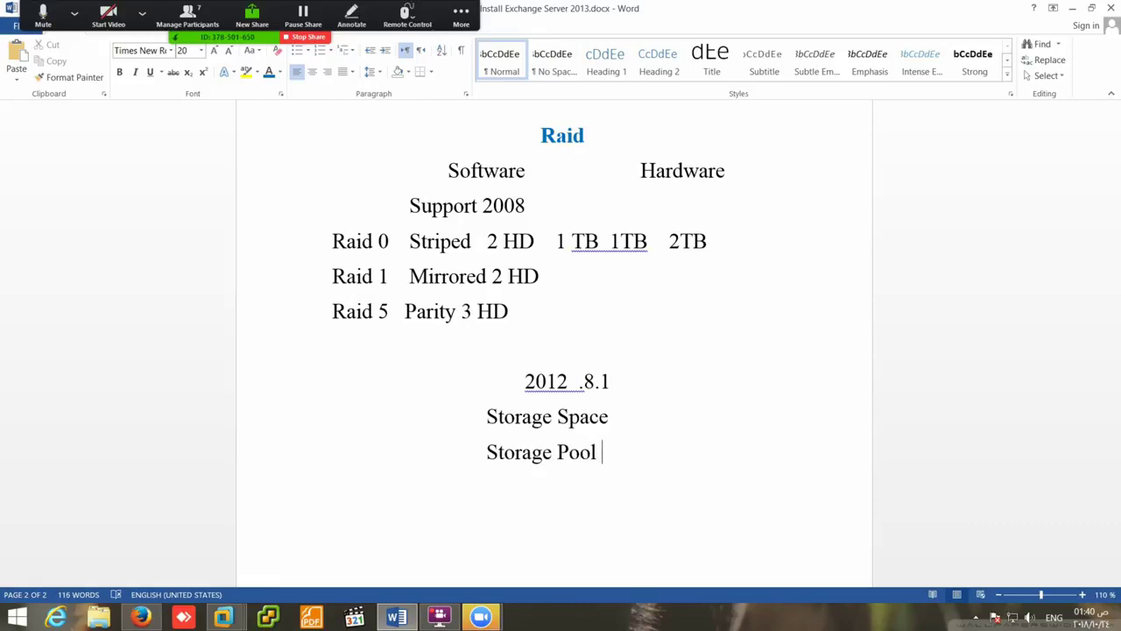
- Add a row listing Simple, 2 Way, 3 Way and Parity
key("Return")
type("Simple         ")
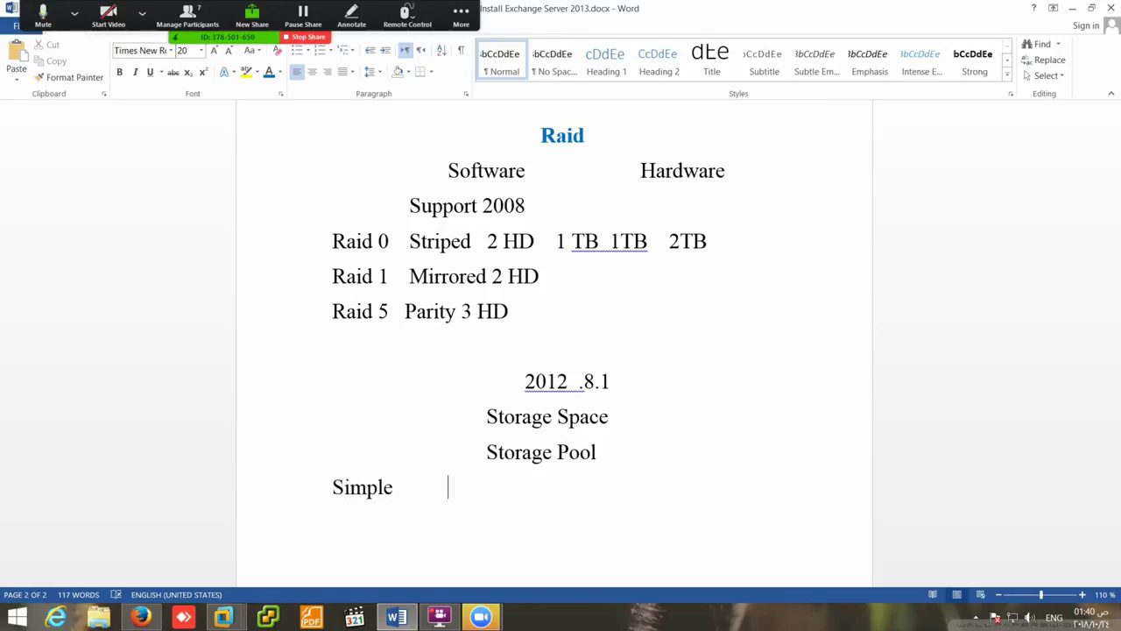
type("2 Wa")
key("BackSpace")
type("y         3 Wa")
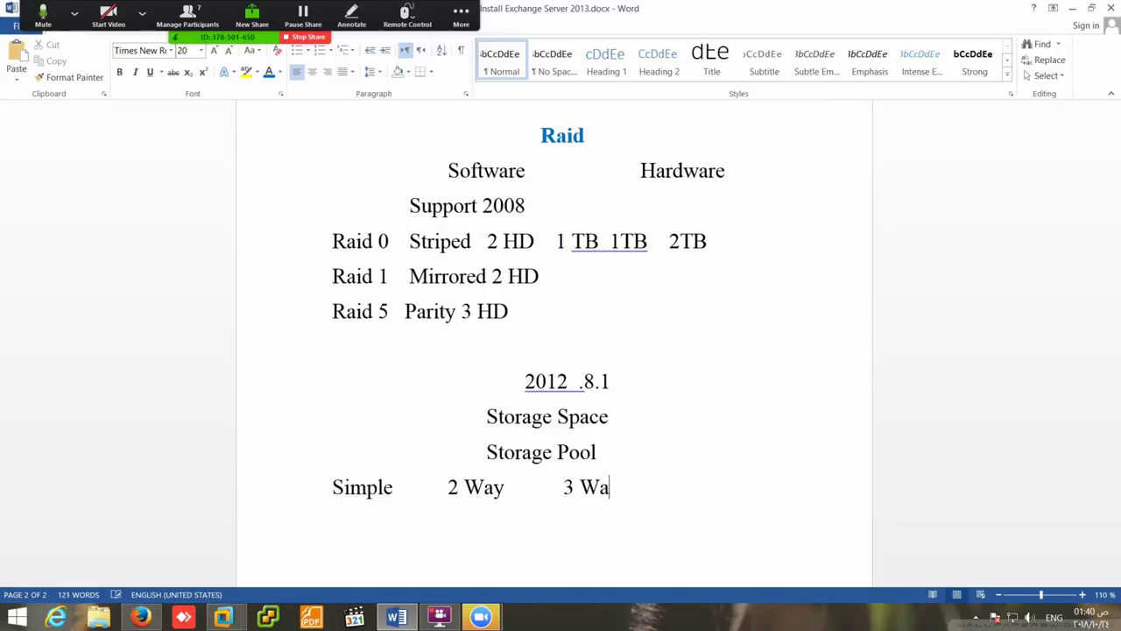
type("y         Parity")
- Start a disk-count row with '2 HD' under Simple and '2 HD' under 2 Way
key("Return")
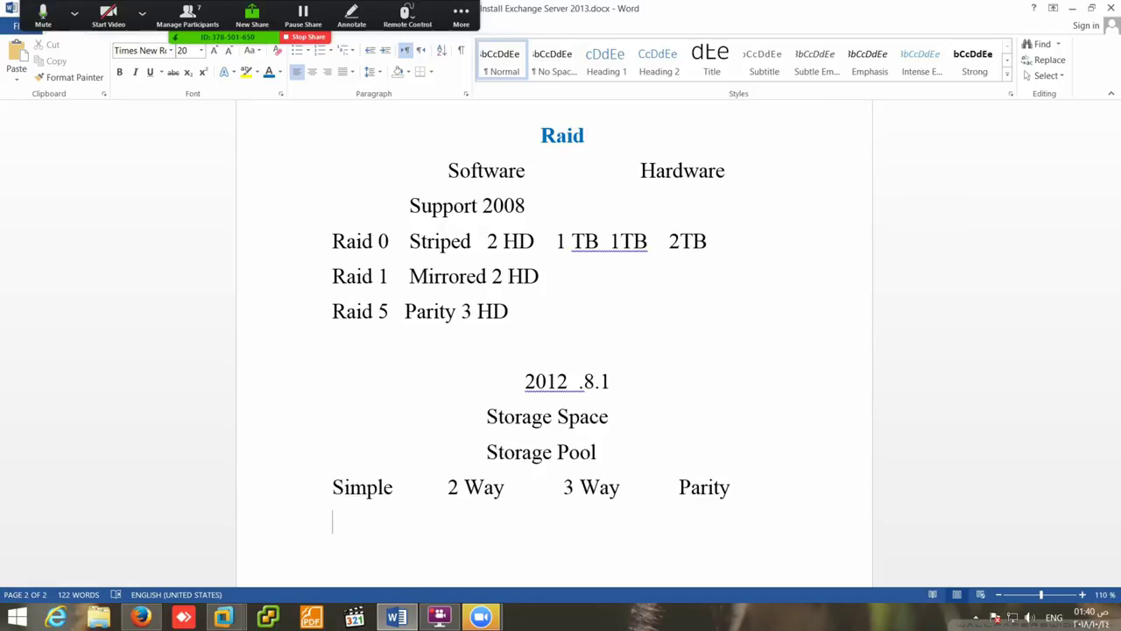
type("2 HD")
type("2")
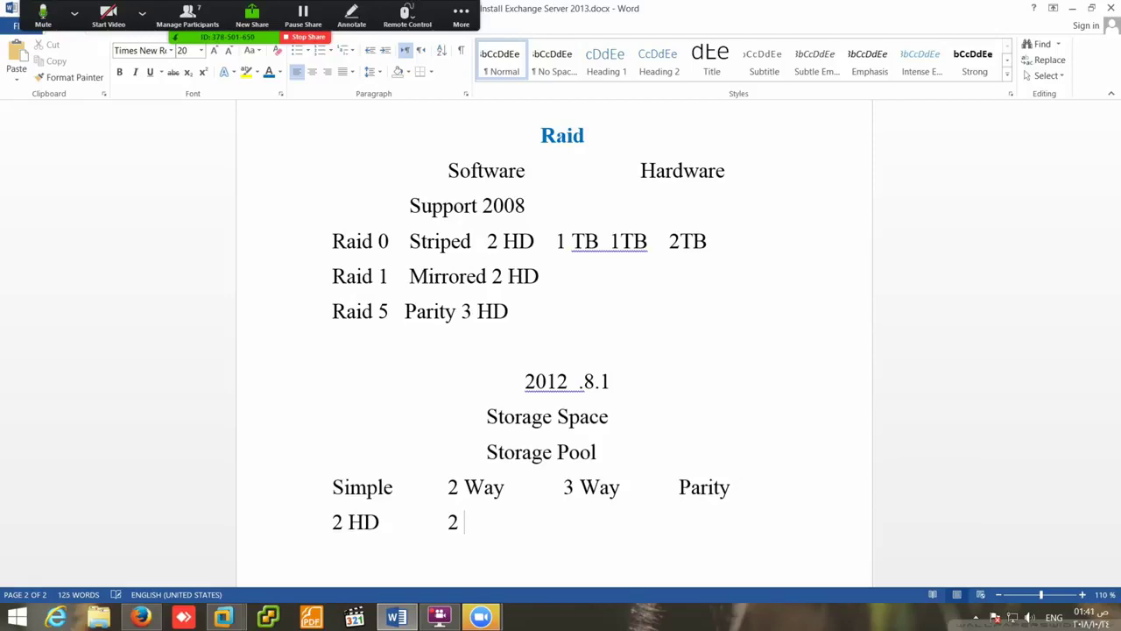
type(" HD")
- Add a 'Mirrored' line indented under 2 Way
key("Return")
key("Tab")
key("Tab")
key("Tab")
type("M")
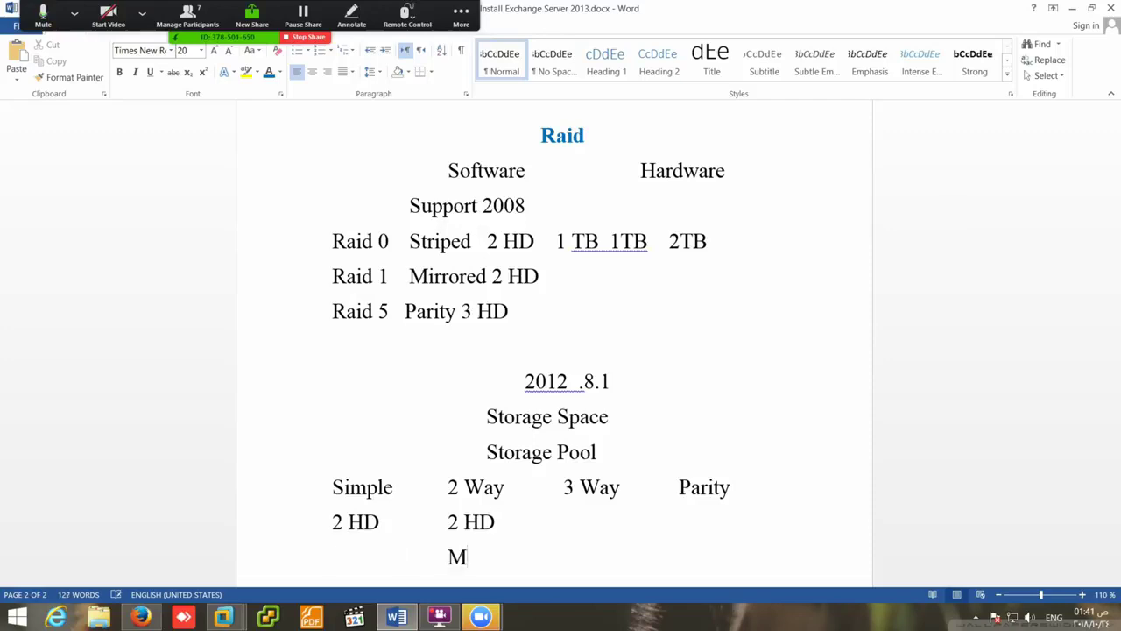
type("air")
type("r")
key("BackSpace")
key("BackSpace")
key("BackSpace")
key("BackSpace")
type("irrord")
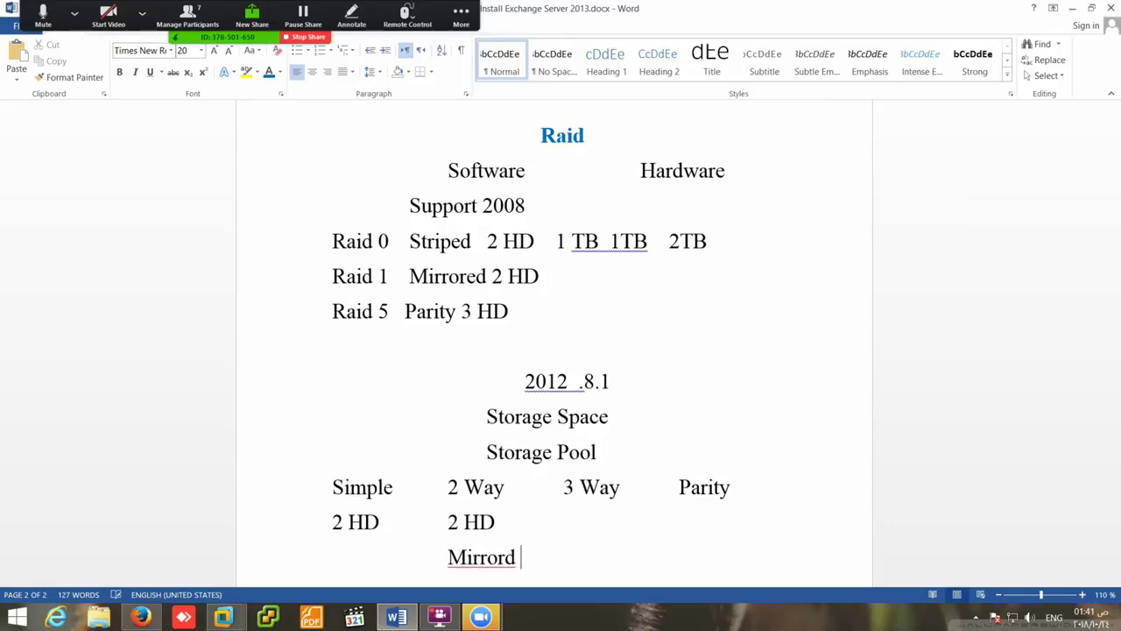
key("BackSpace")
key("BackSpace")
key("BackSpace")
key("BackSpace")
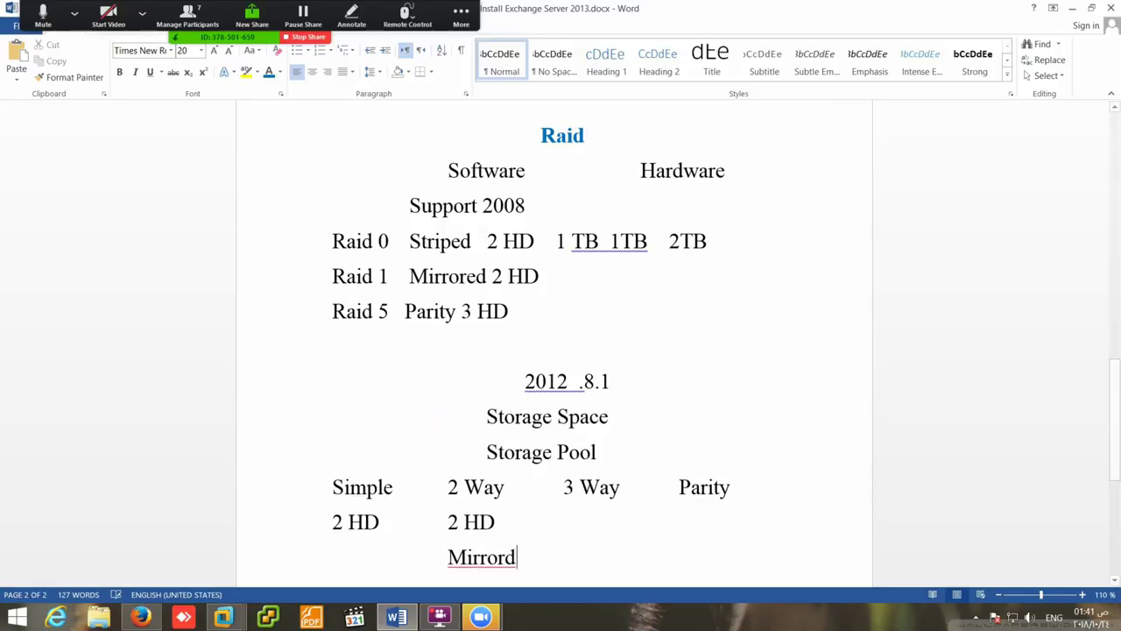
type("ored")
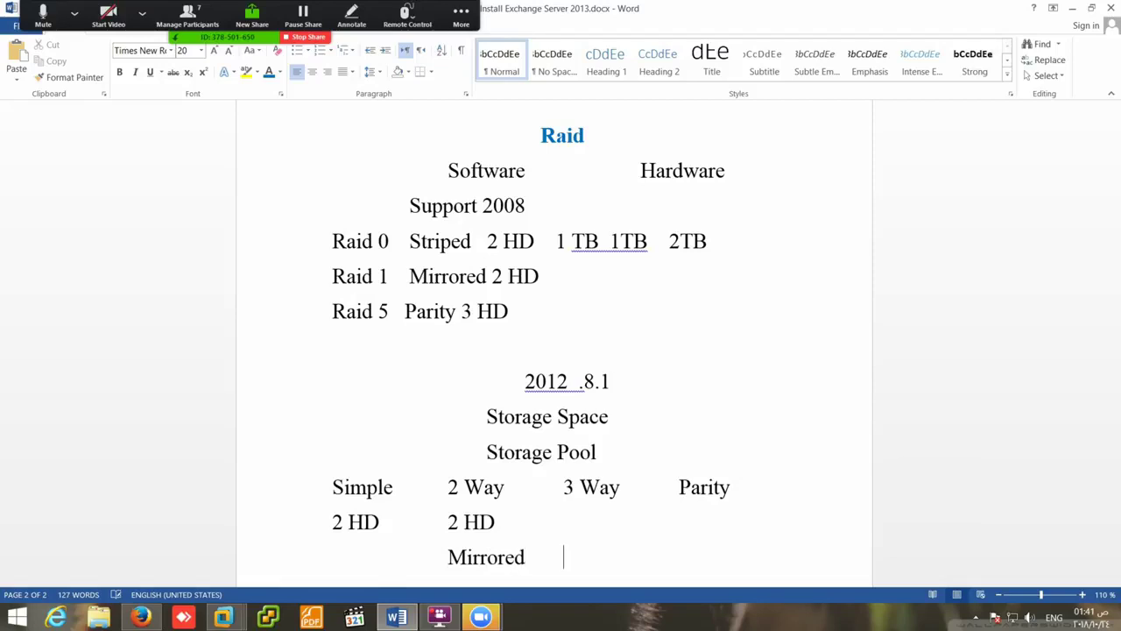
- Extend the disk-count row with '5 HD' under 3 Way and '3 HD' under Parity
triple_click(502, 529)
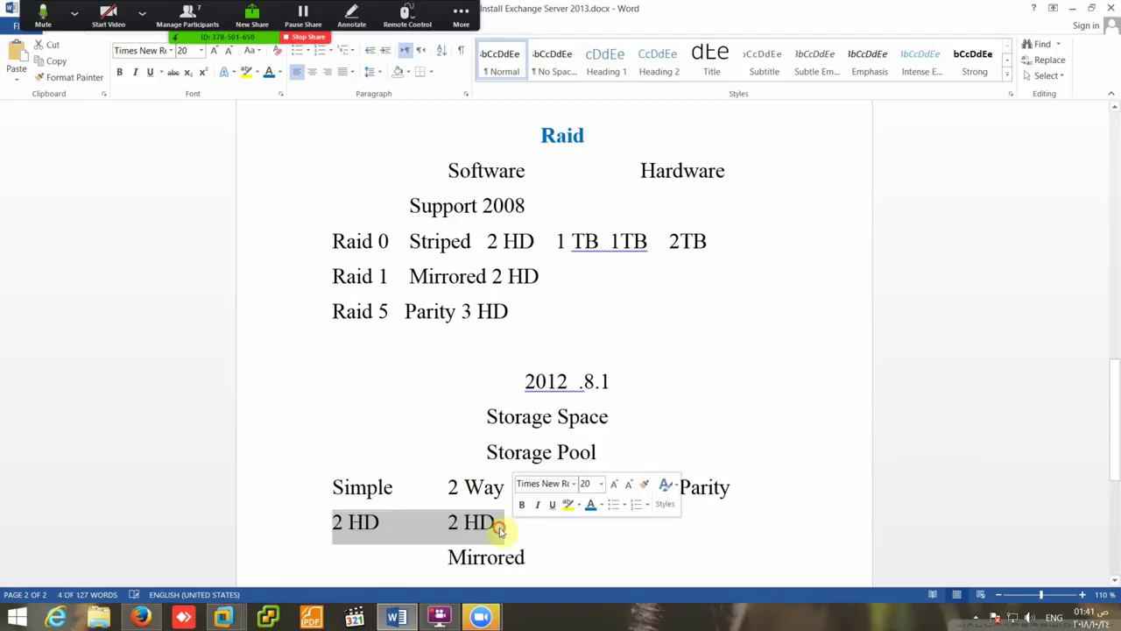
left_click(502, 526)
key("Tab")
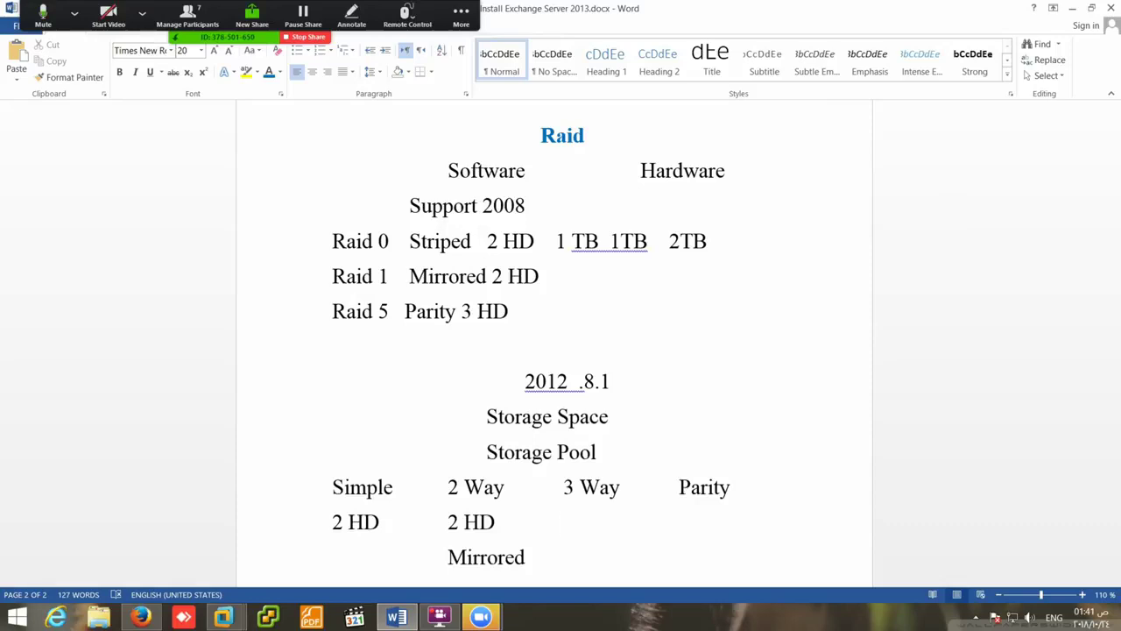
type("5 HD")
key("Tab")
key("Tab")
type("3 HD")
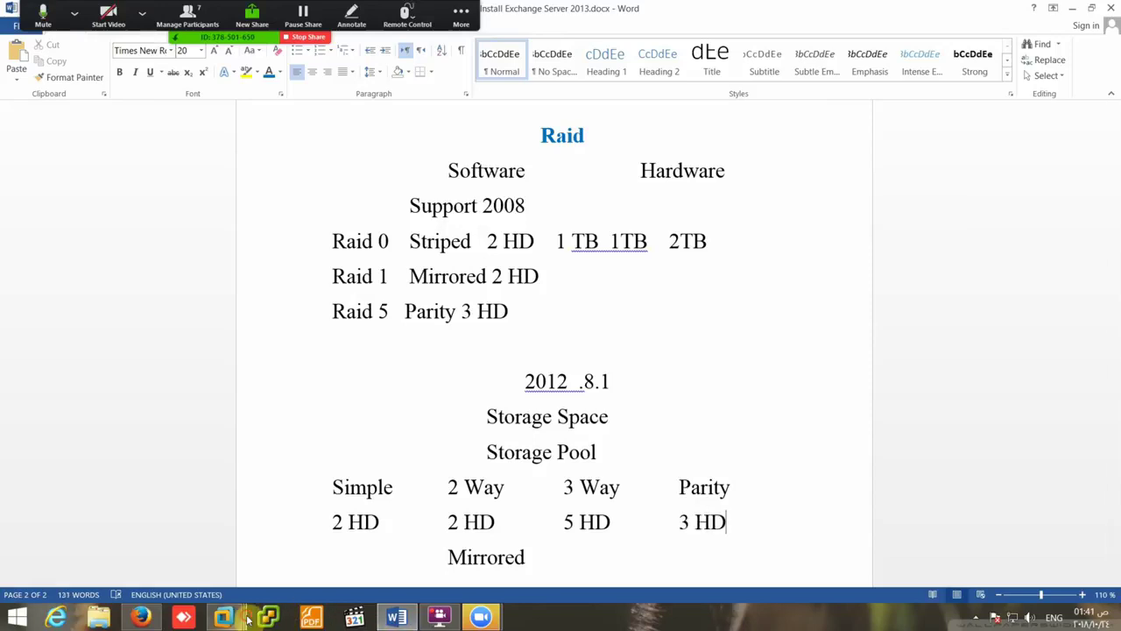
- In the Exchange VM, go to File and Storage Services > Storage Pools and start a new storage pool
mouse_move(269, 618)
left_click(367, 552)
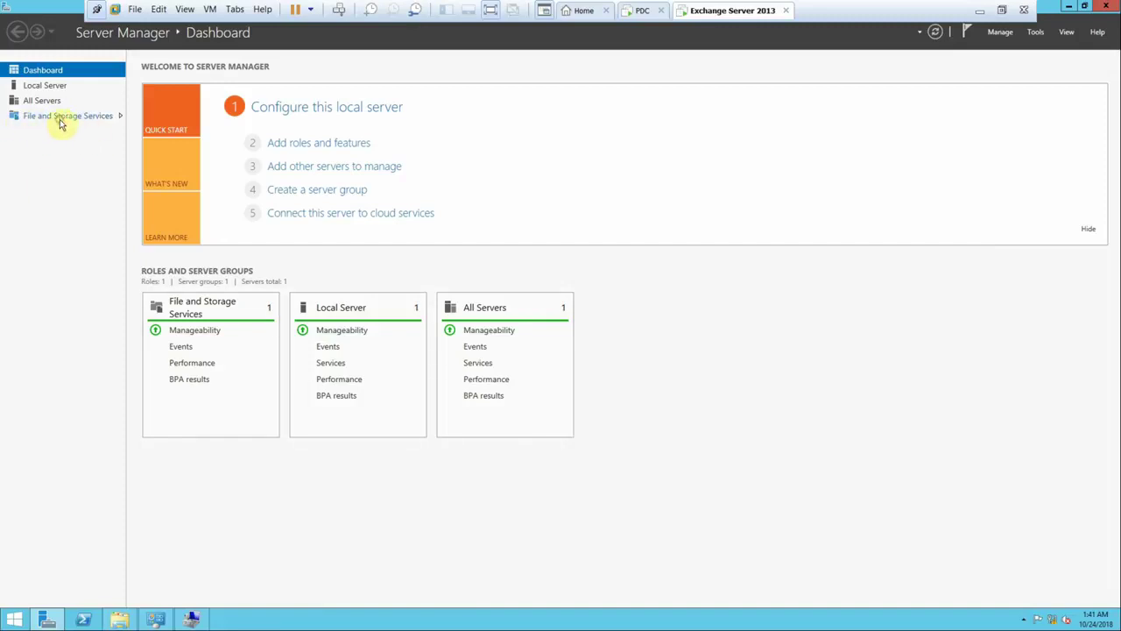
left_click(56, 117)
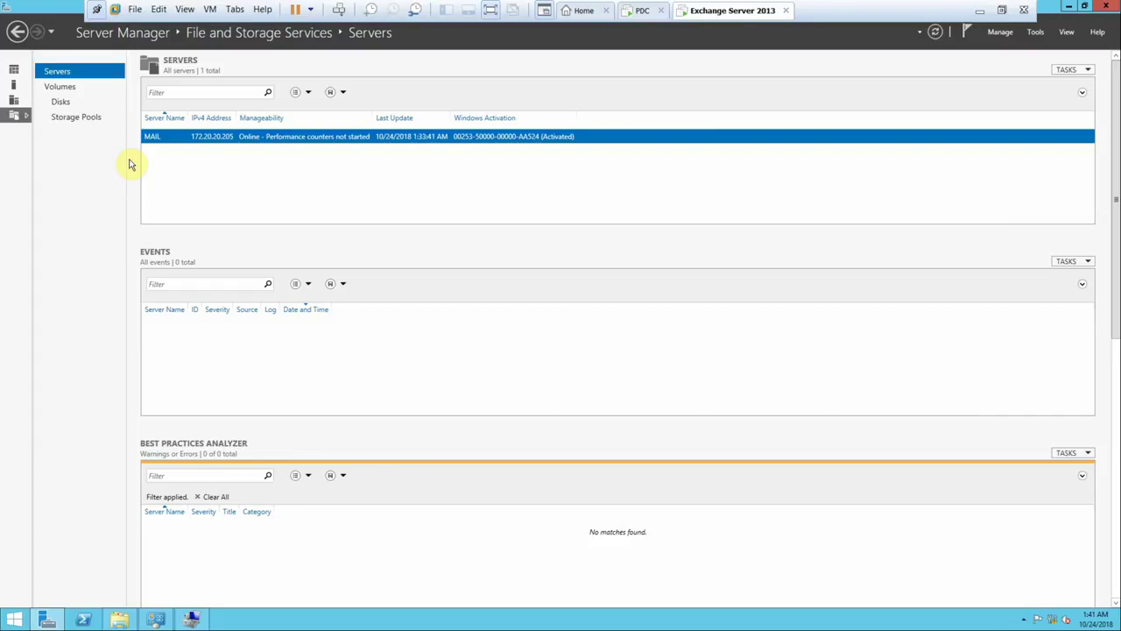
left_click(72, 122)
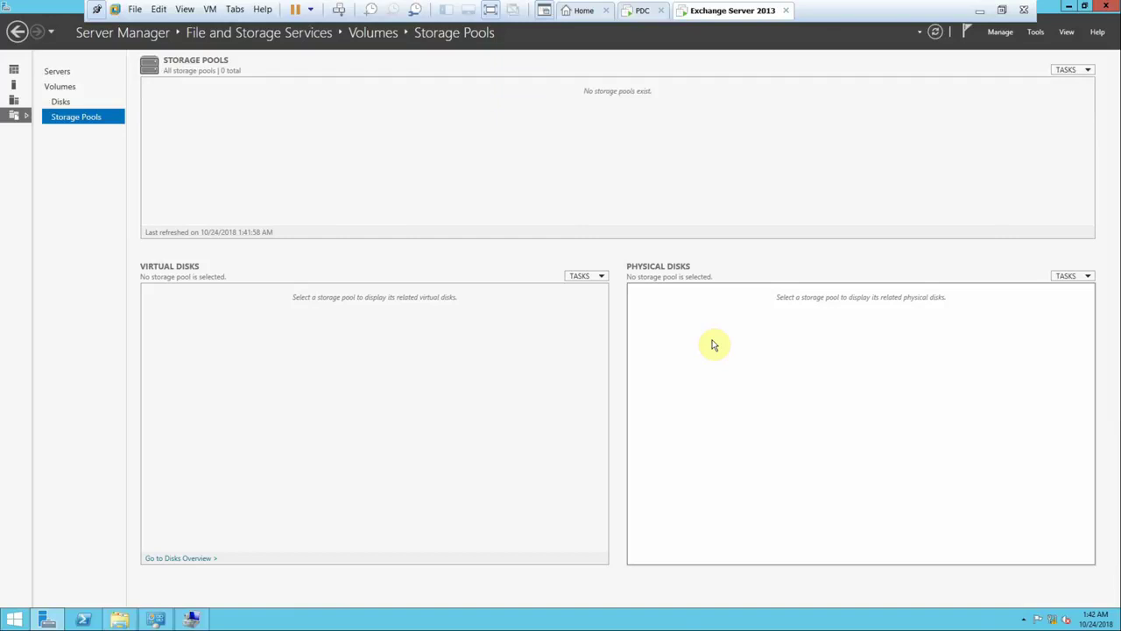
left_click(1069, 277)
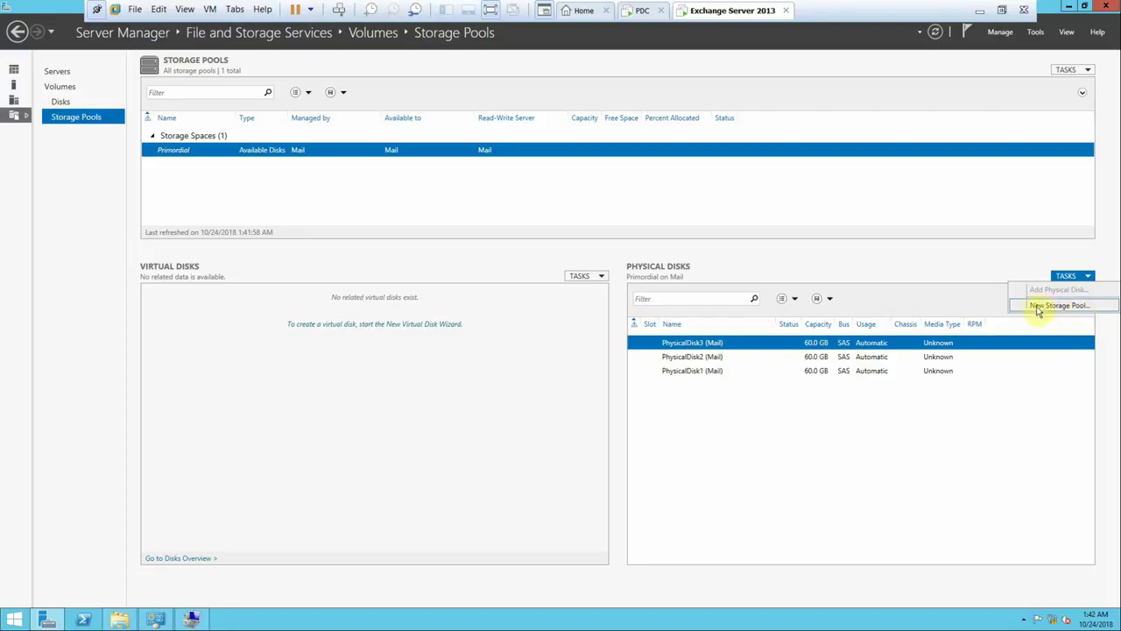
left_click(1039, 307)
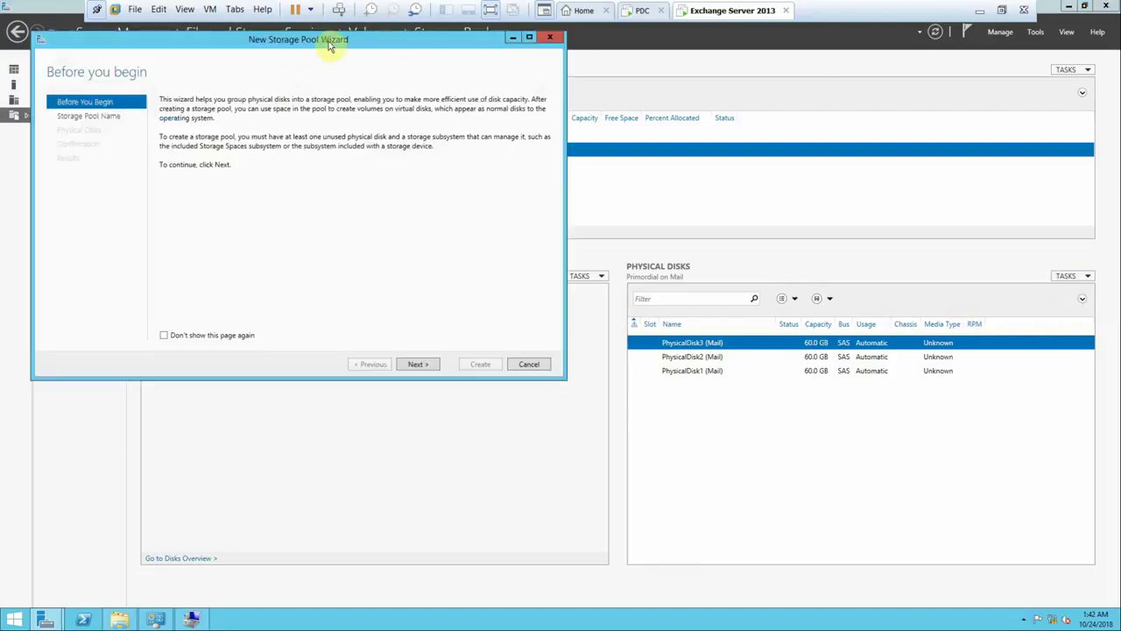
- Create pool 'Exchange Server 2013' using all three physical disks with Automatic allocation
left_click_drag(339, 36, 501, 58)
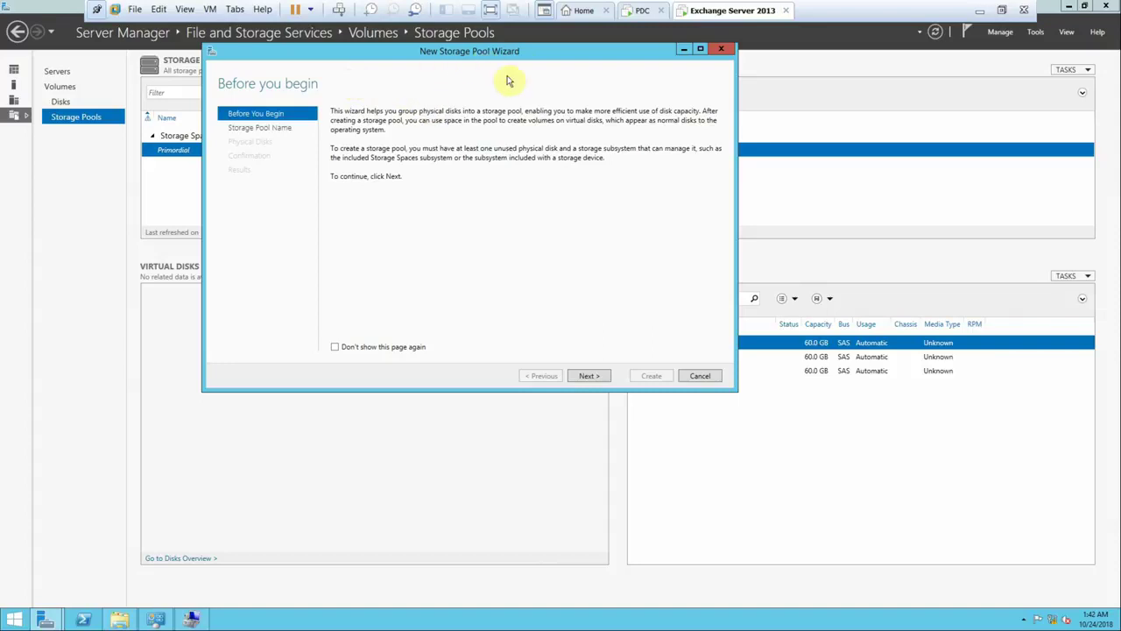
left_click(587, 375)
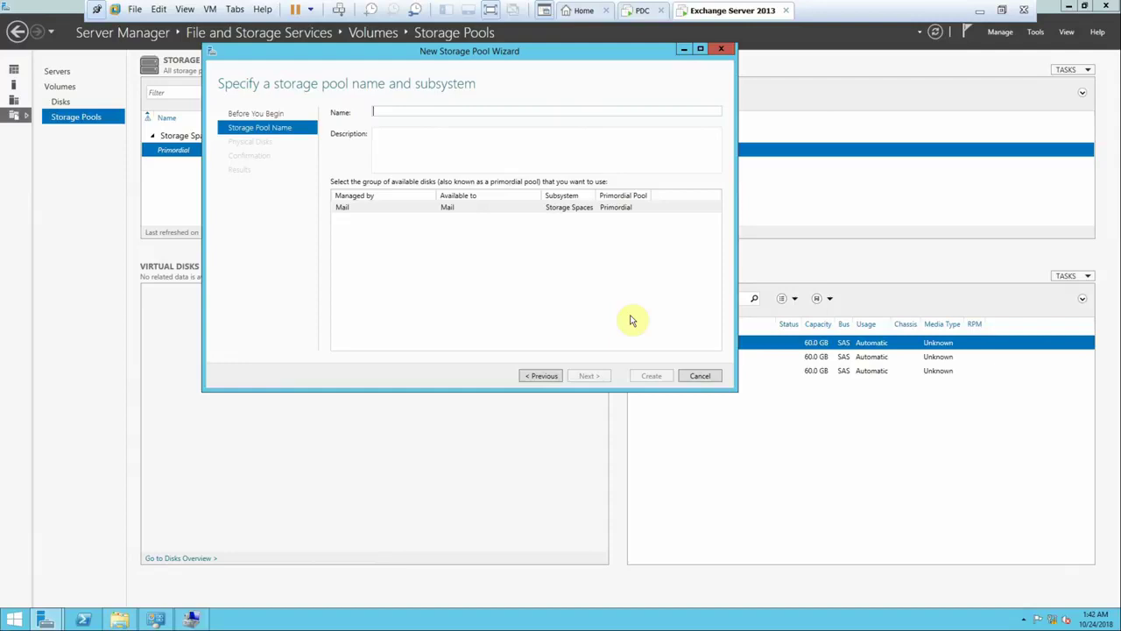
type("Excha")
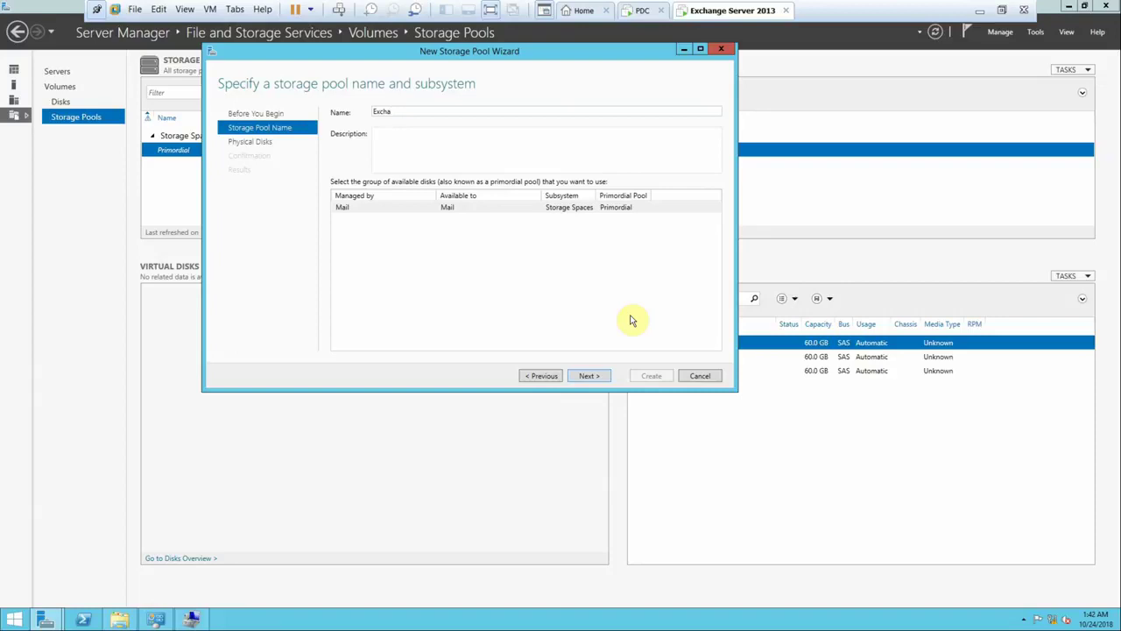
type("nge Server 2013")
left_click(589, 377)
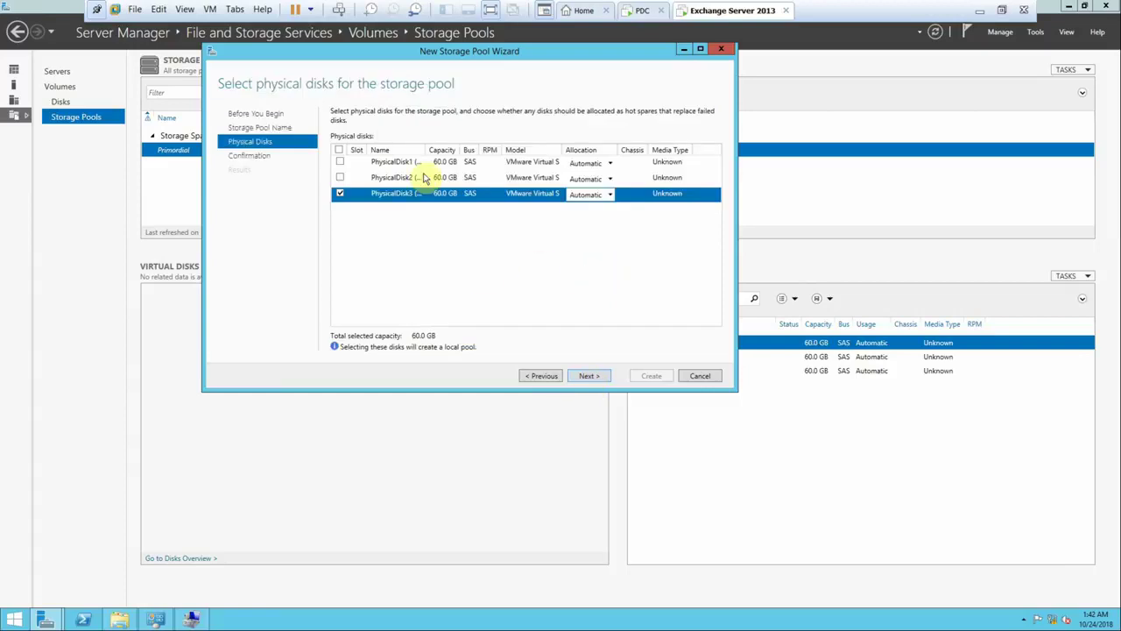
left_click(341, 178)
left_click(339, 152)
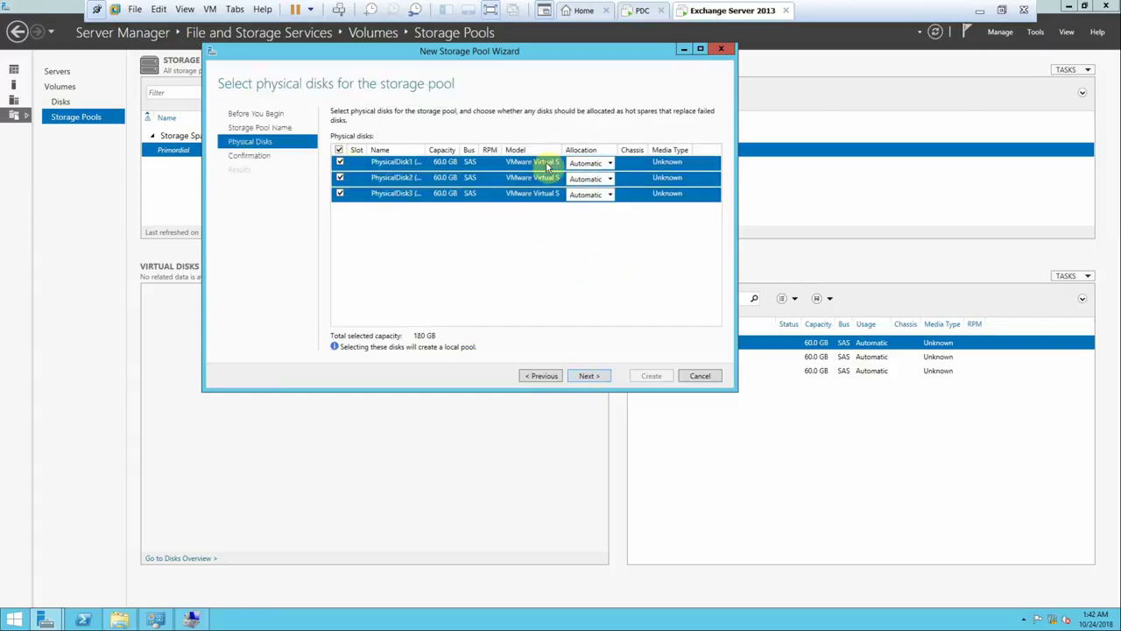
left_click(591, 164)
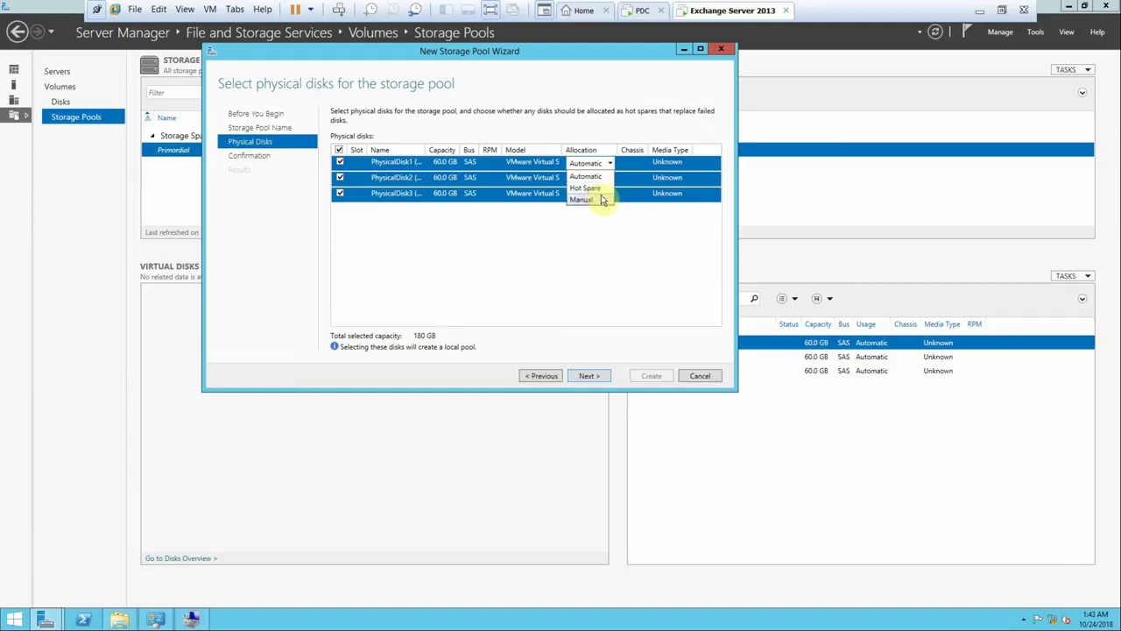
left_click(643, 225)
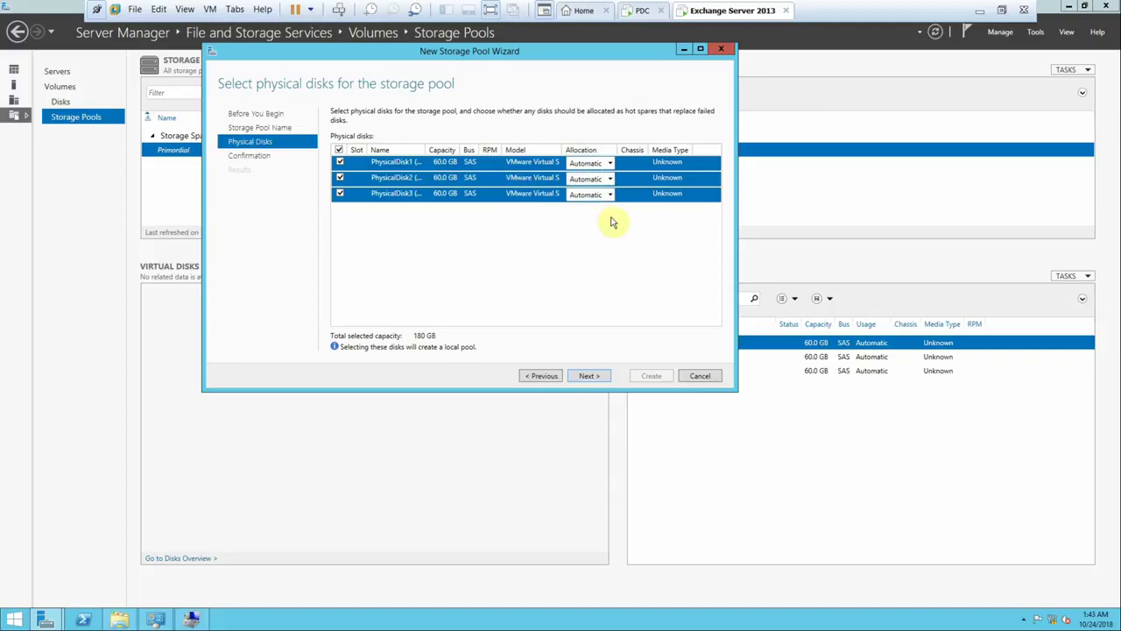
left_click(588, 375)
left_click(648, 375)
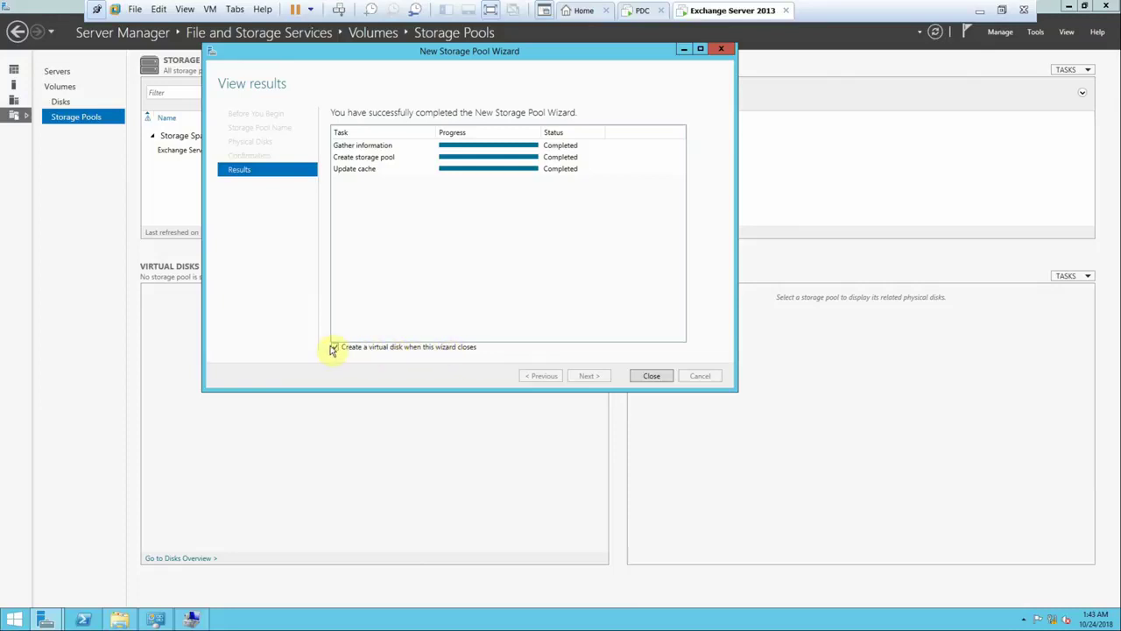
left_click(648, 375)
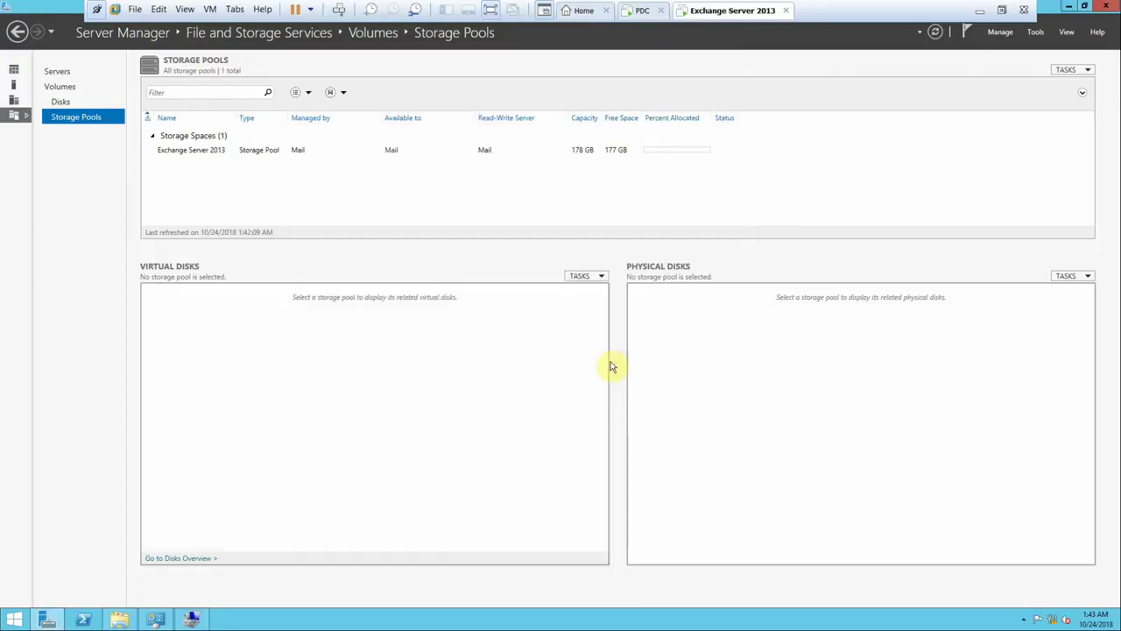
- Start the New Virtual Disk Wizard on the Exchange Server 2013 pool
left_click(501, 150)
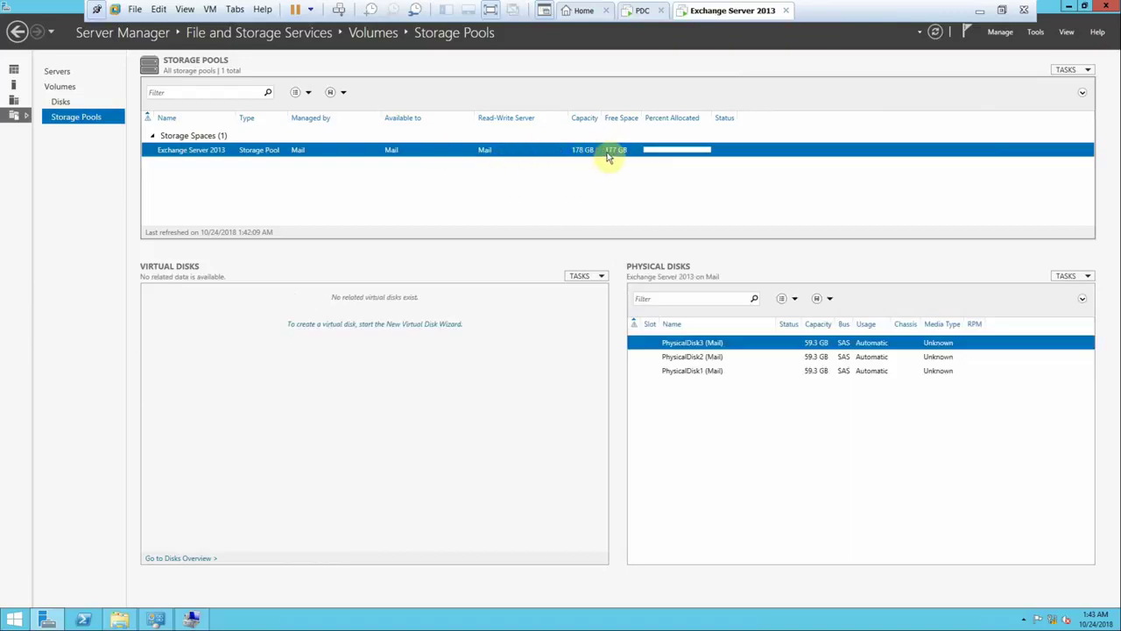
left_click(329, 331)
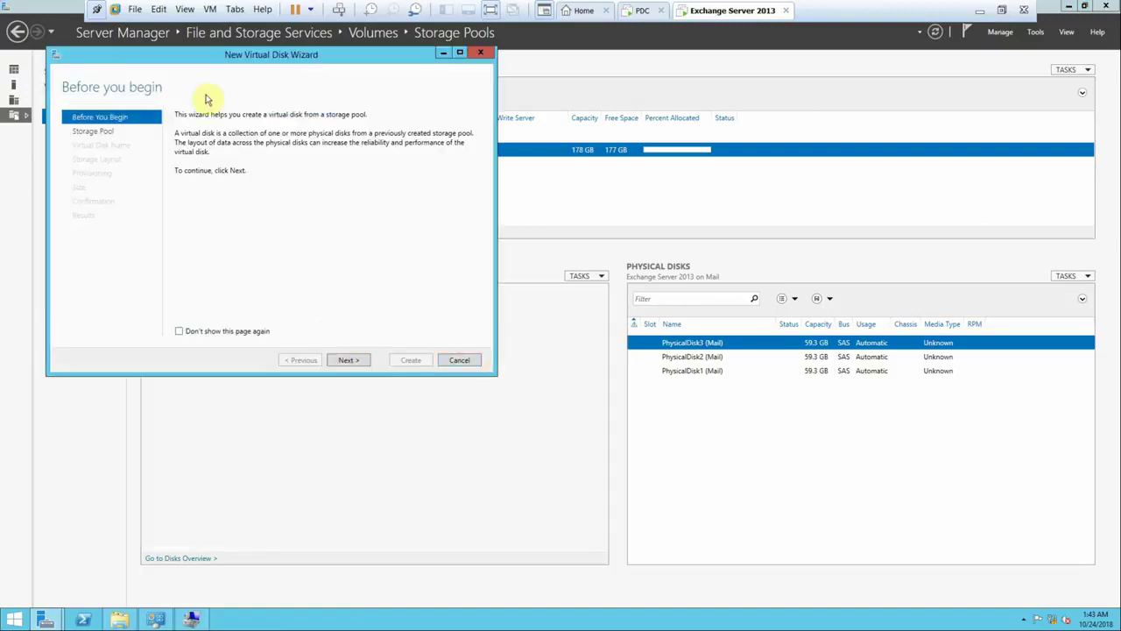
left_click_drag(201, 50, 326, 71)
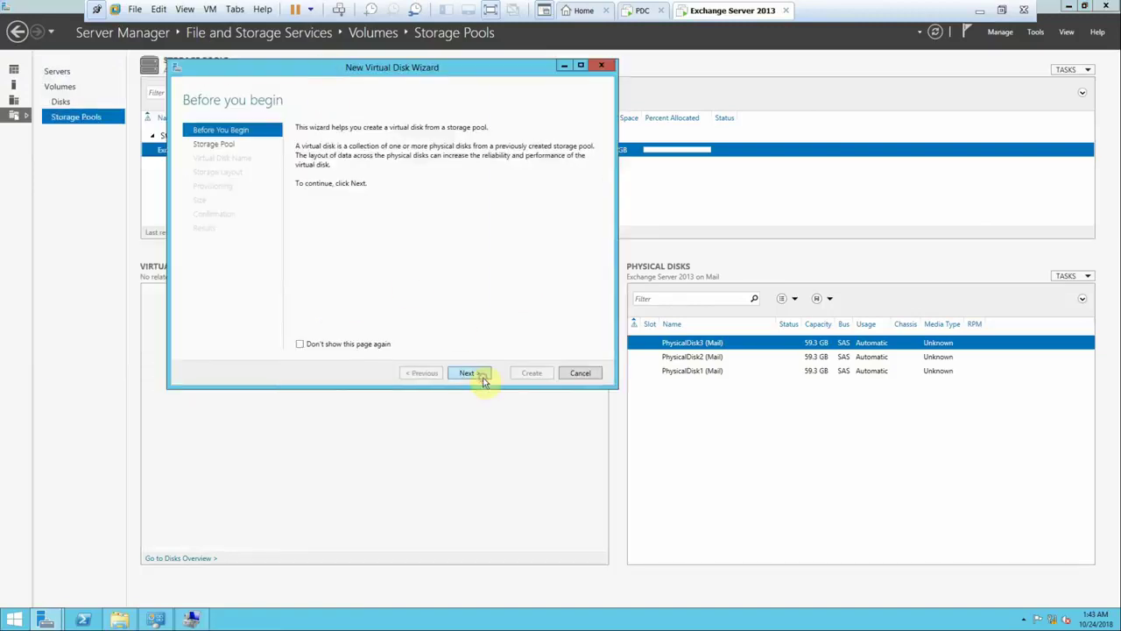
left_click(480, 374)
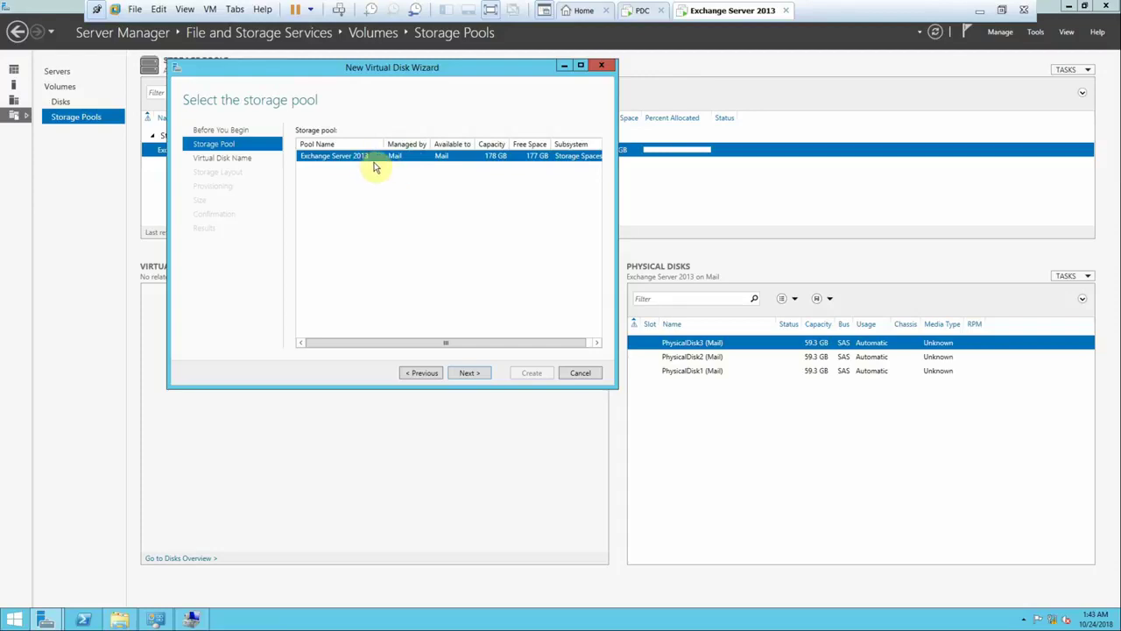
left_click(473, 373)
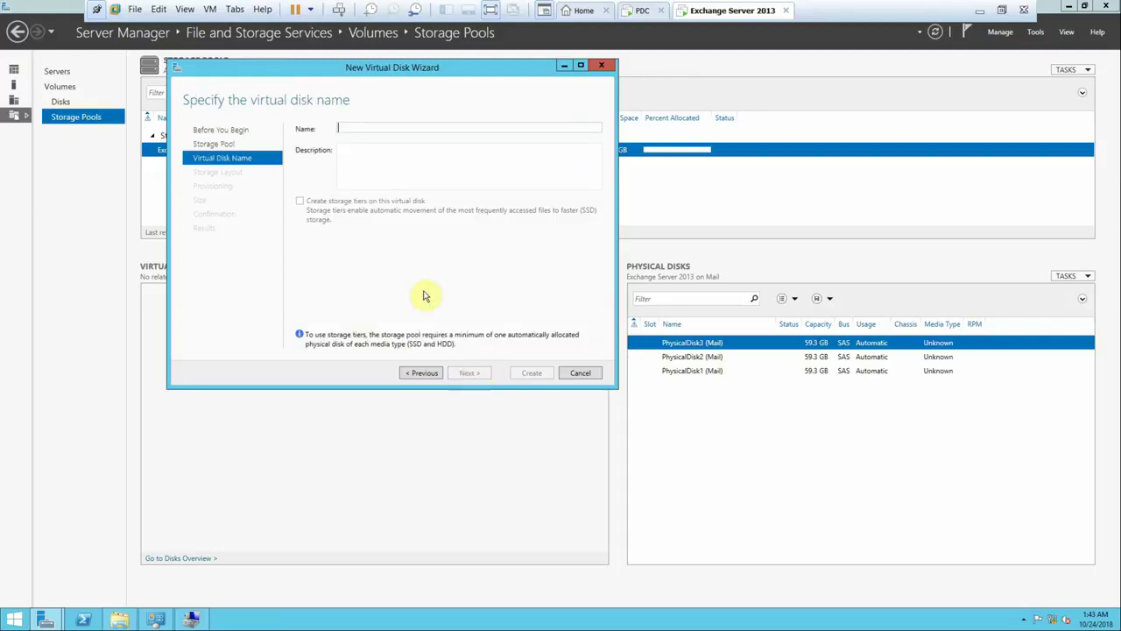
- Name the virtual disk 'Ex-Database' and choose the Parity storage layout
type("Ex-Da")
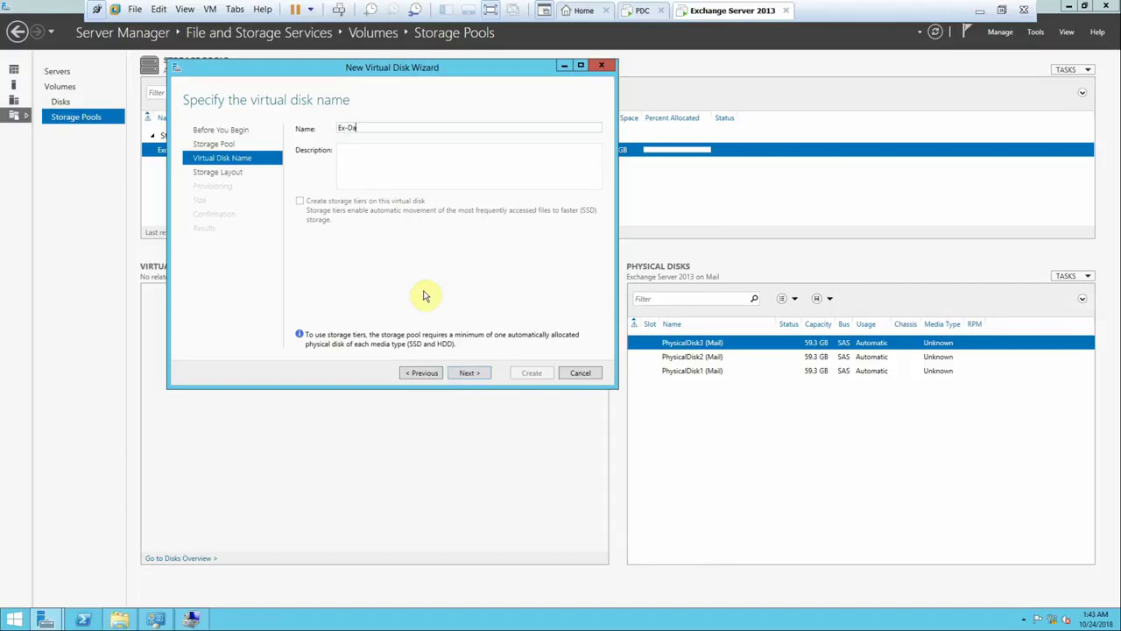
type("r")
key("BackSpace")
type("tabase")
left_click(473, 374)
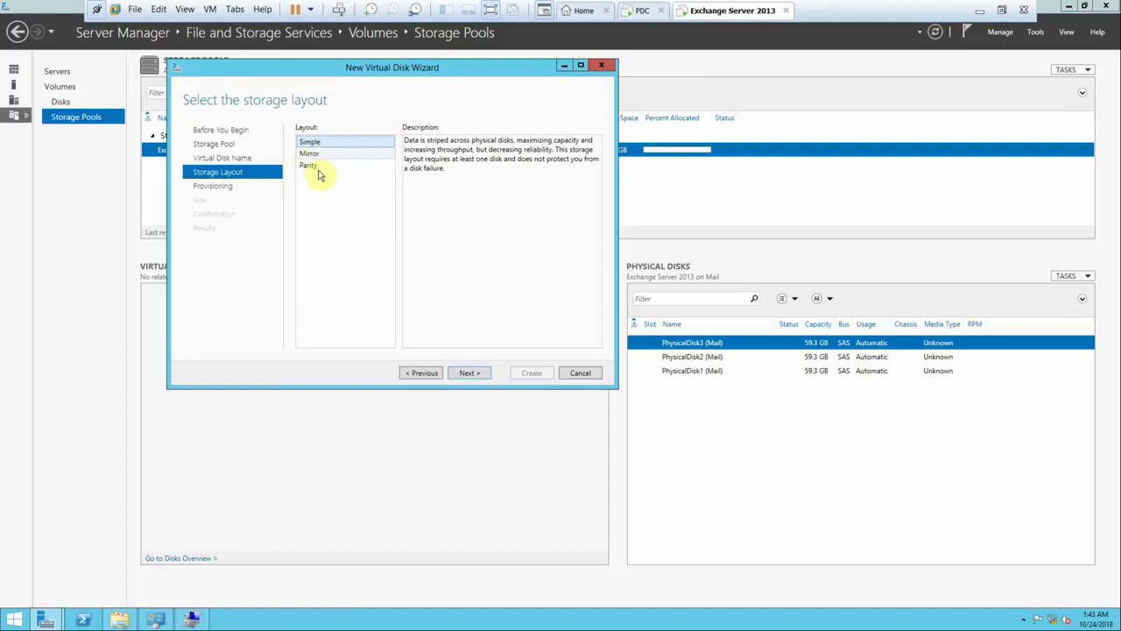
left_click(317, 172)
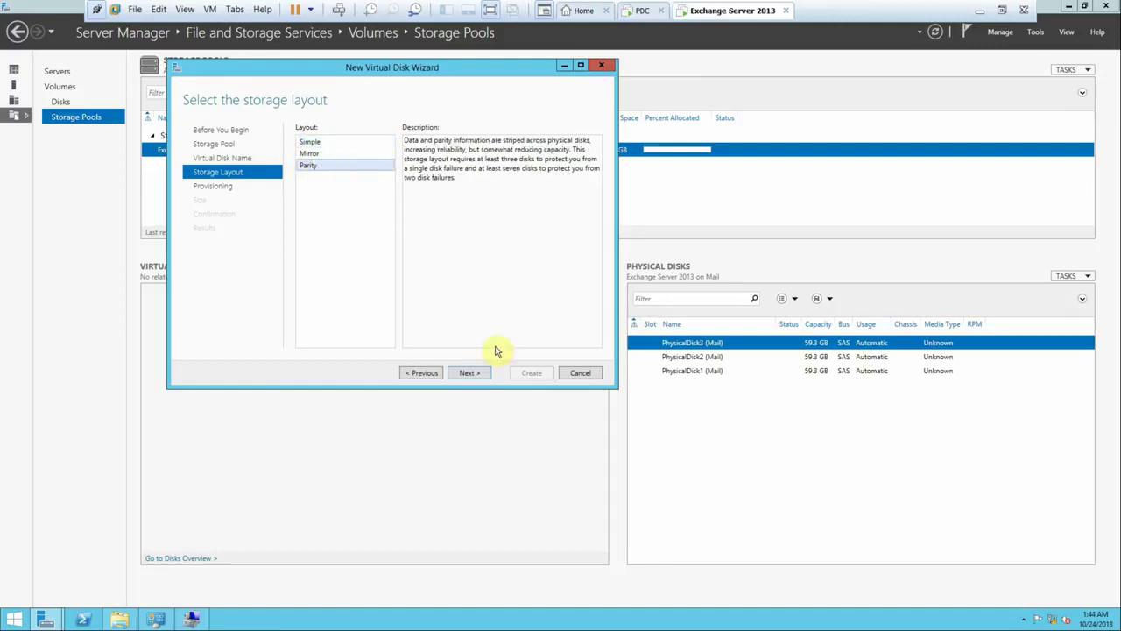
left_click(471, 373)
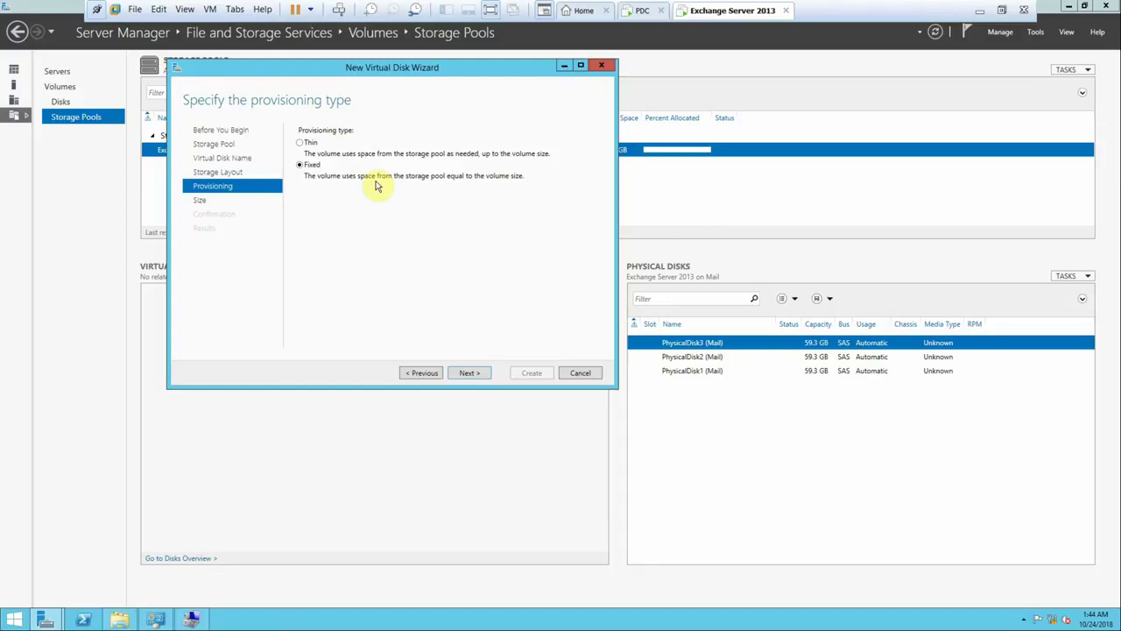
- Create the Ex-Database disk with Fixed provisioning at maximum size, leaving 'Create a volume' checked
left_click(309, 144)
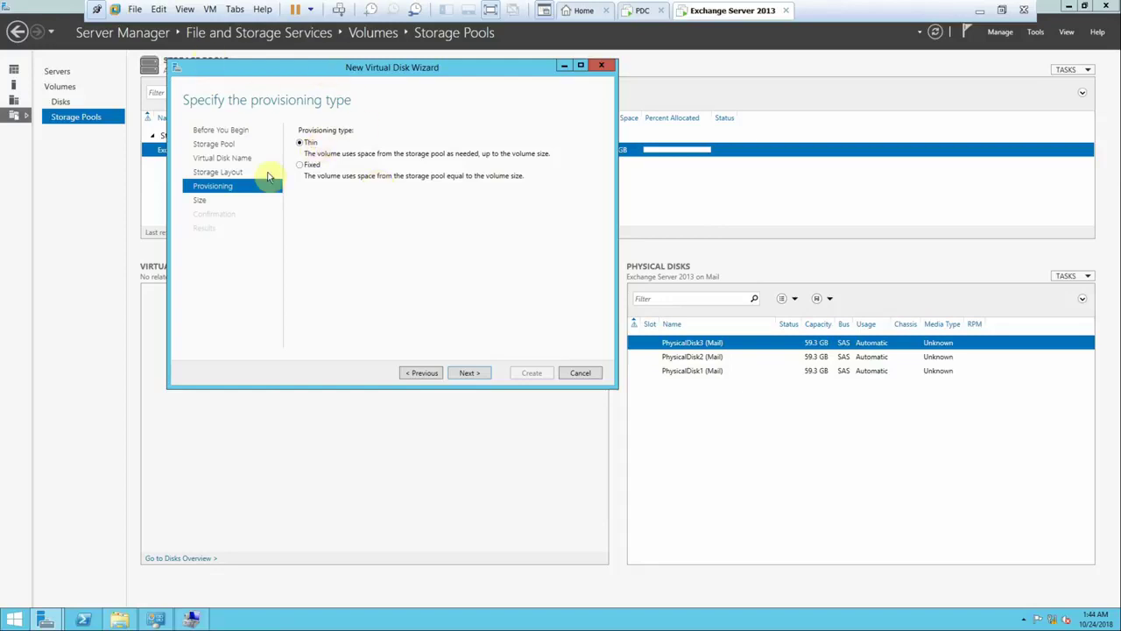
left_click(467, 375)
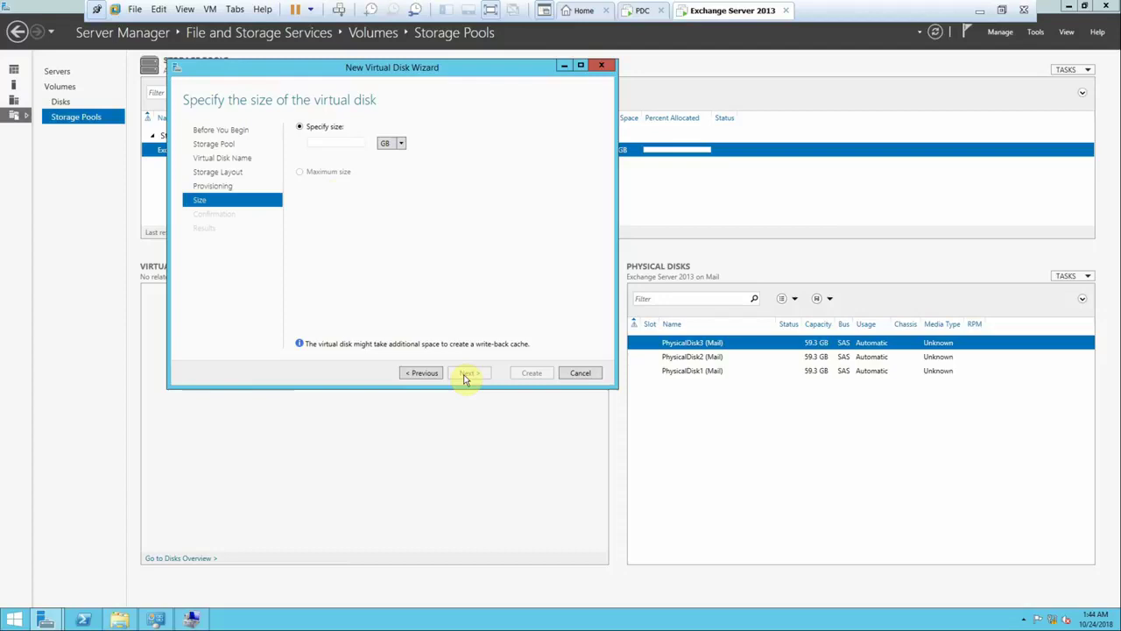
left_click(341, 143)
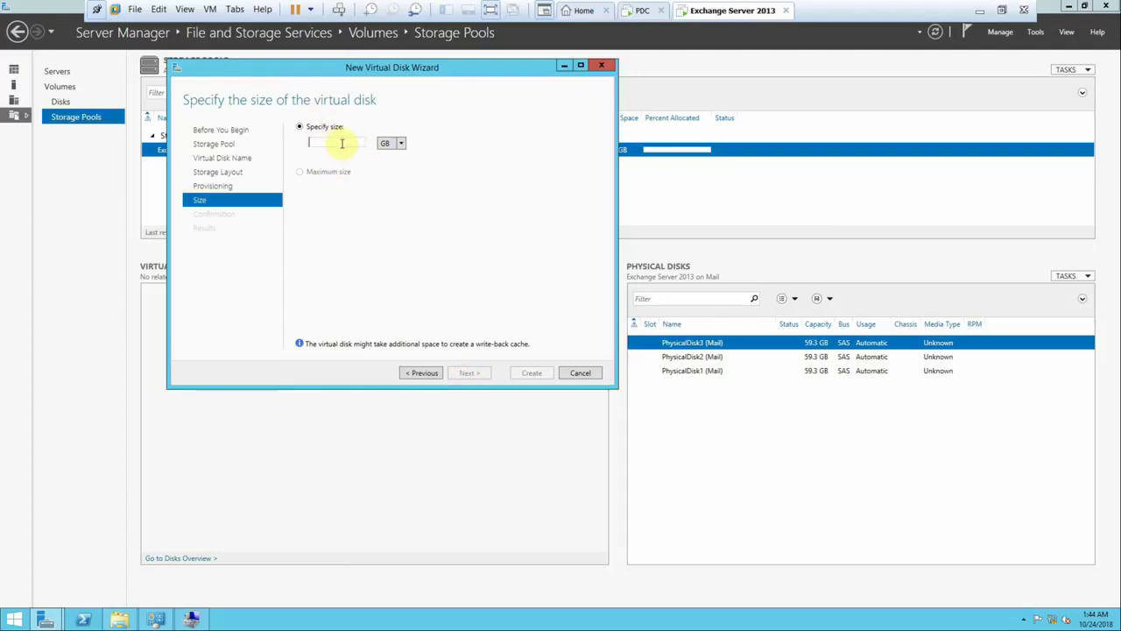
left_click(421, 372)
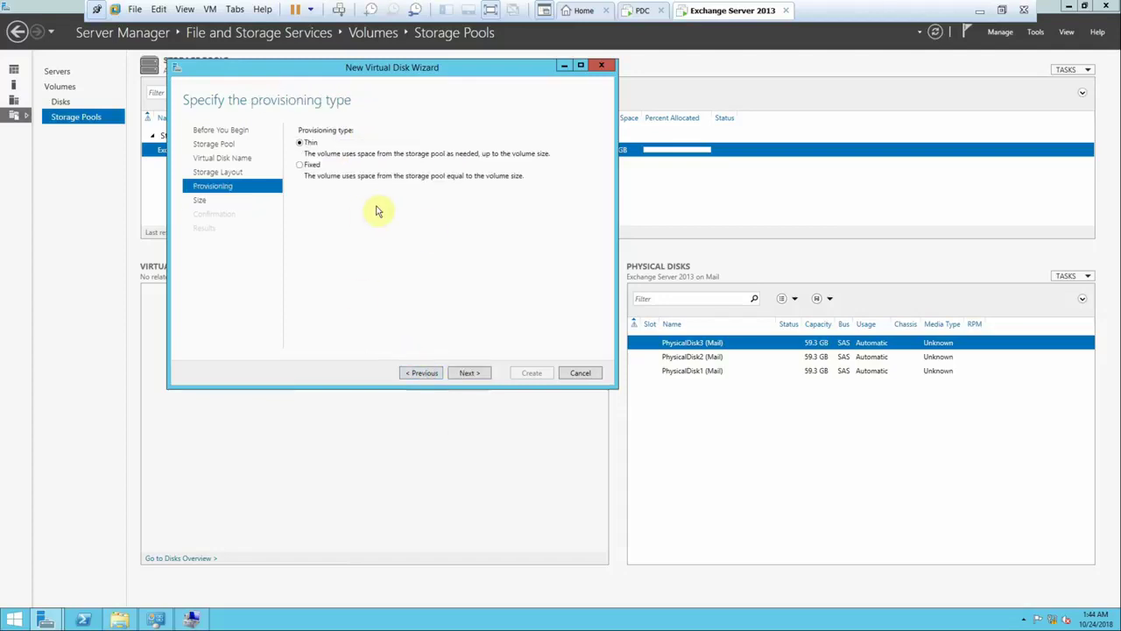
left_click(311, 166)
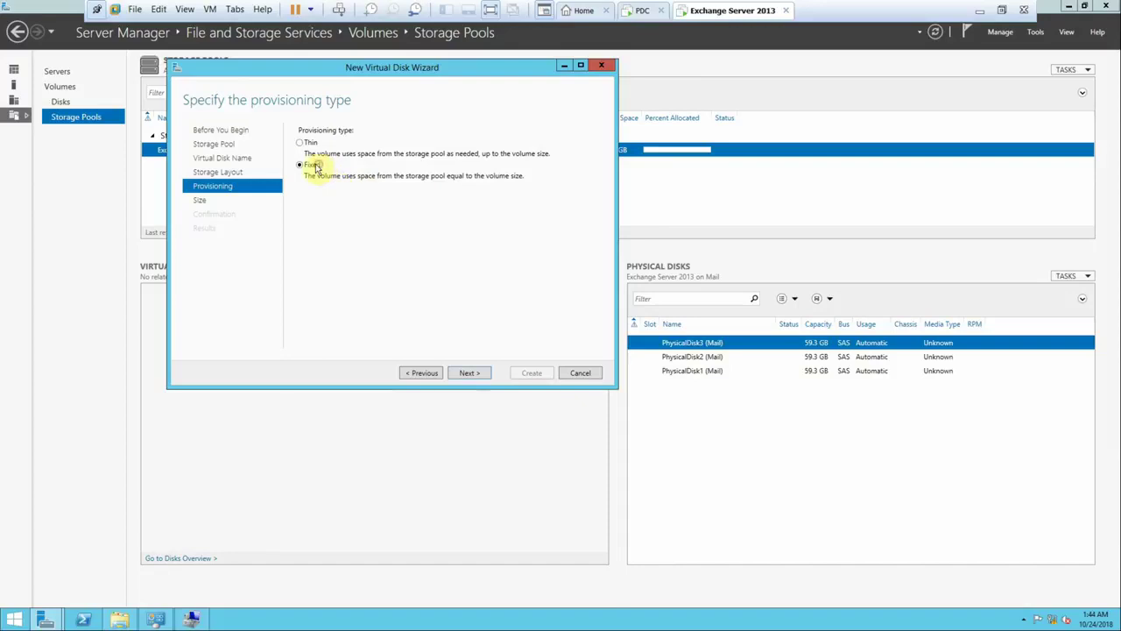
left_click(469, 373)
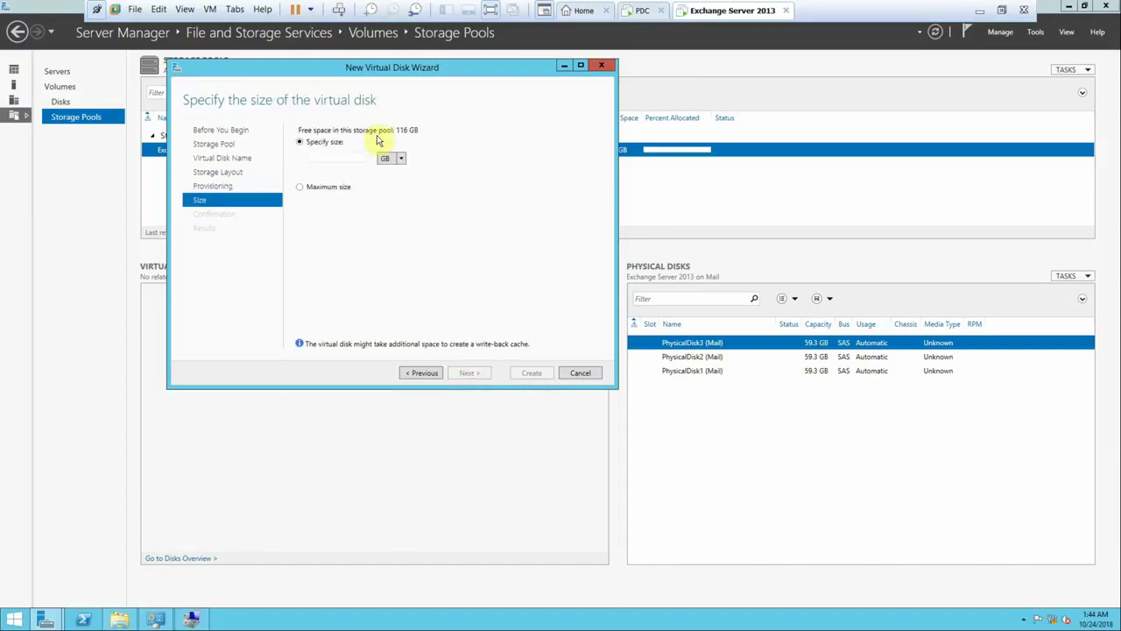
left_click(314, 188)
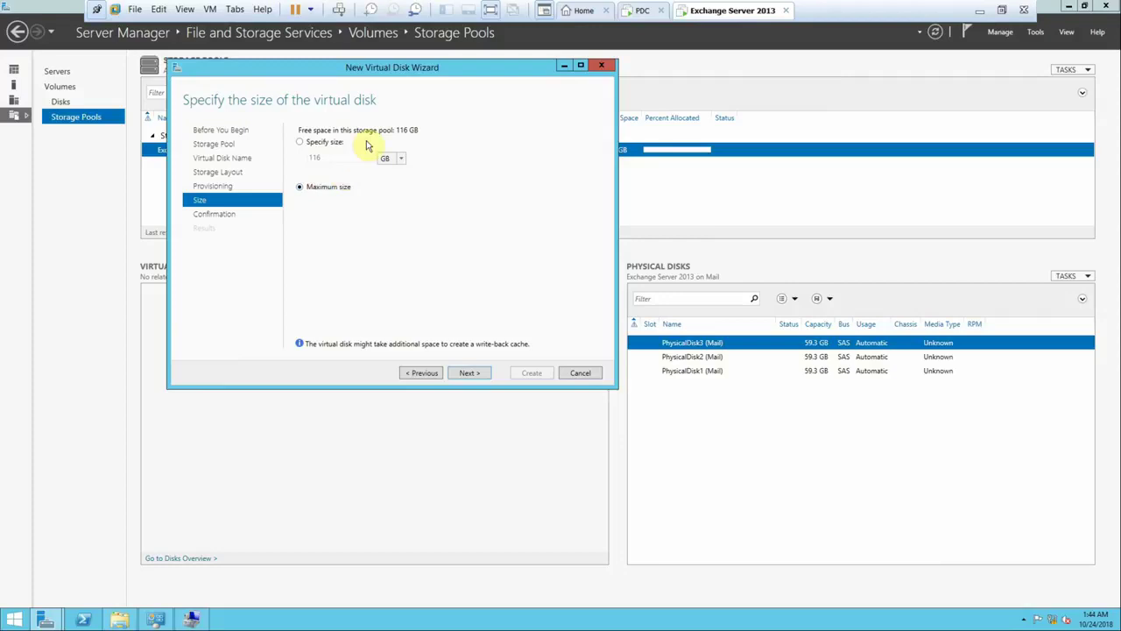
left_click(470, 373)
left_click(529, 374)
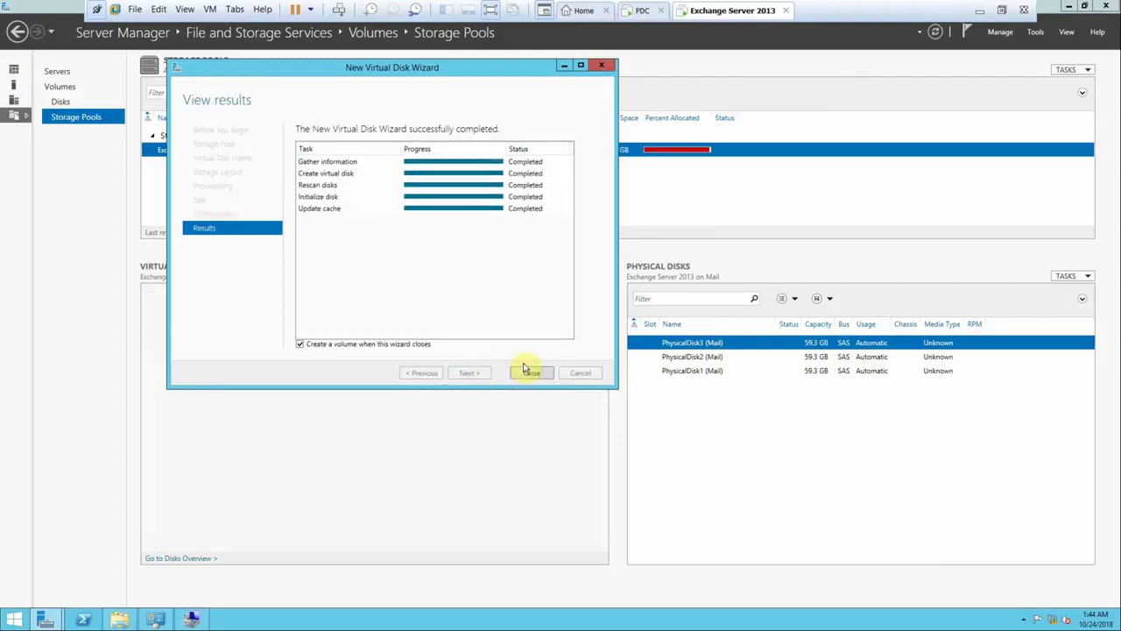
left_click(526, 372)
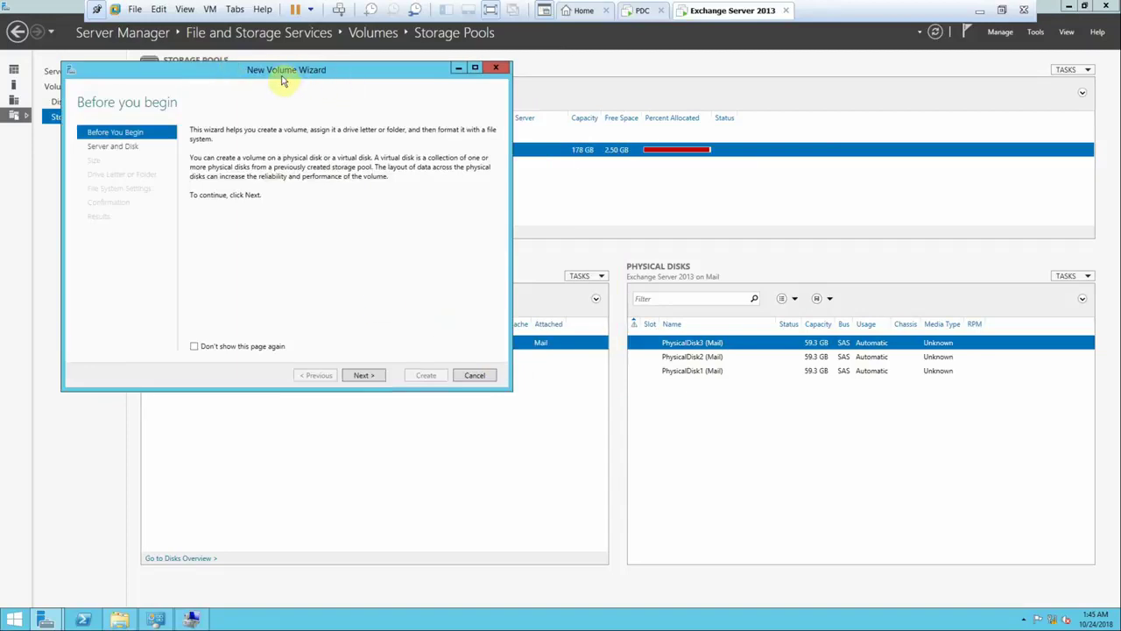
- On Mail server Disk 4, create a full 116 GB volume as drive E: labelled ExDatabase
left_click(366, 376)
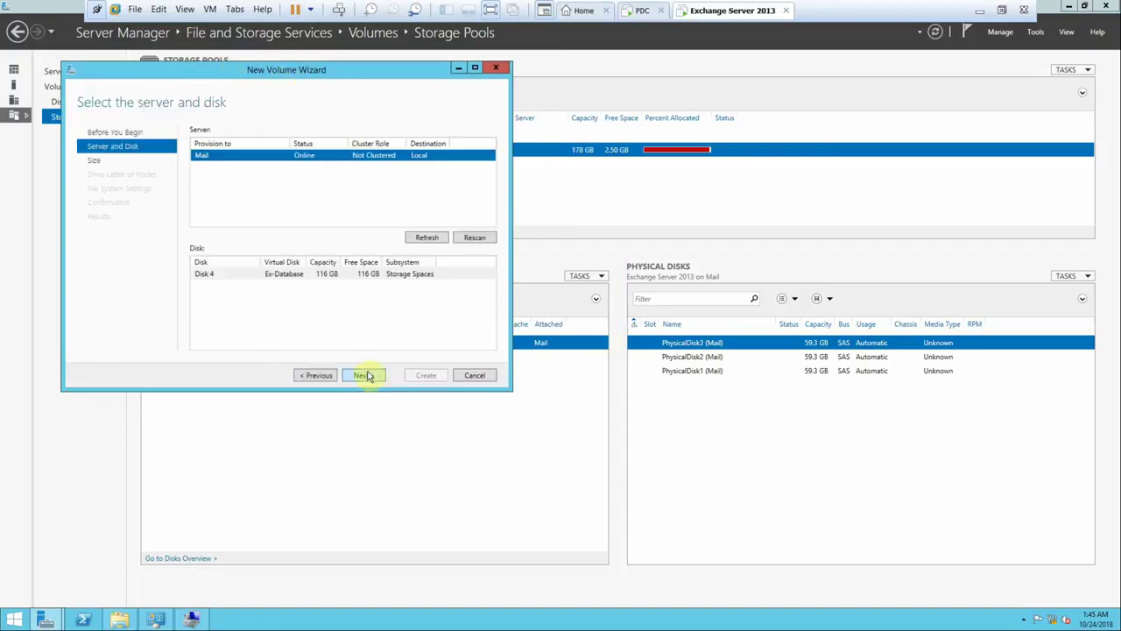
left_click(366, 376)
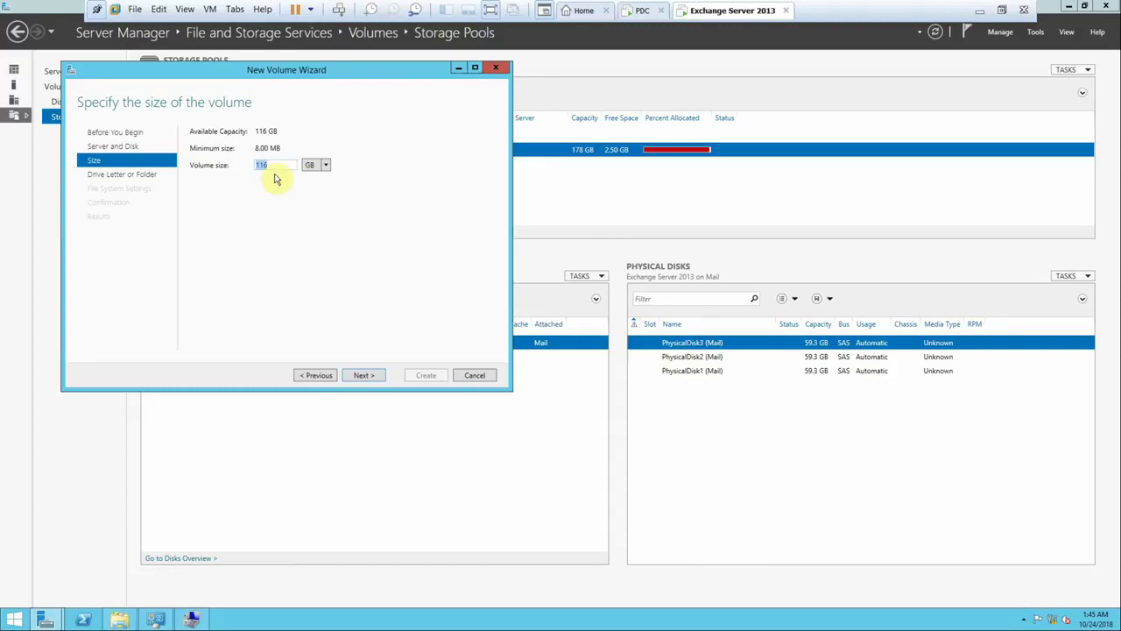
left_click(363, 376)
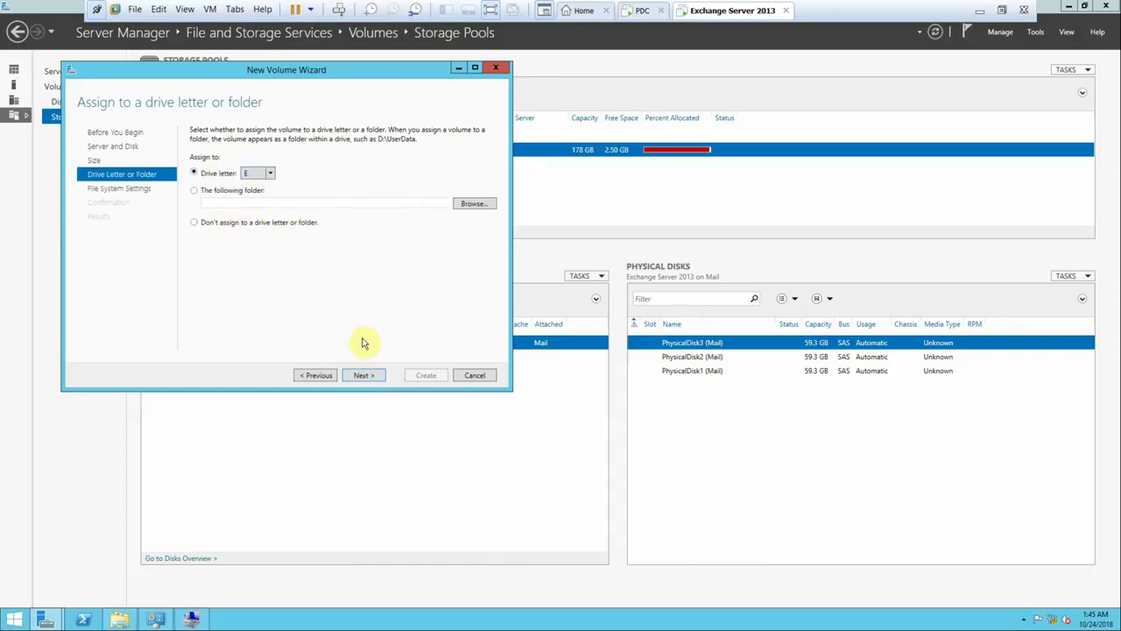
left_click(363, 375)
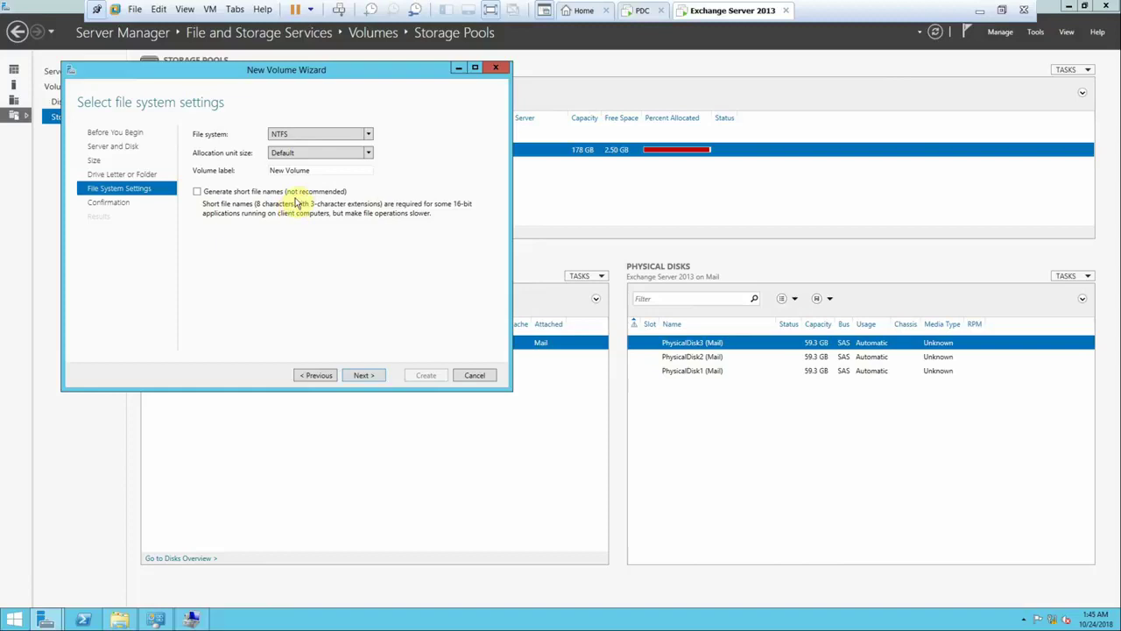
triple_click(313, 170)
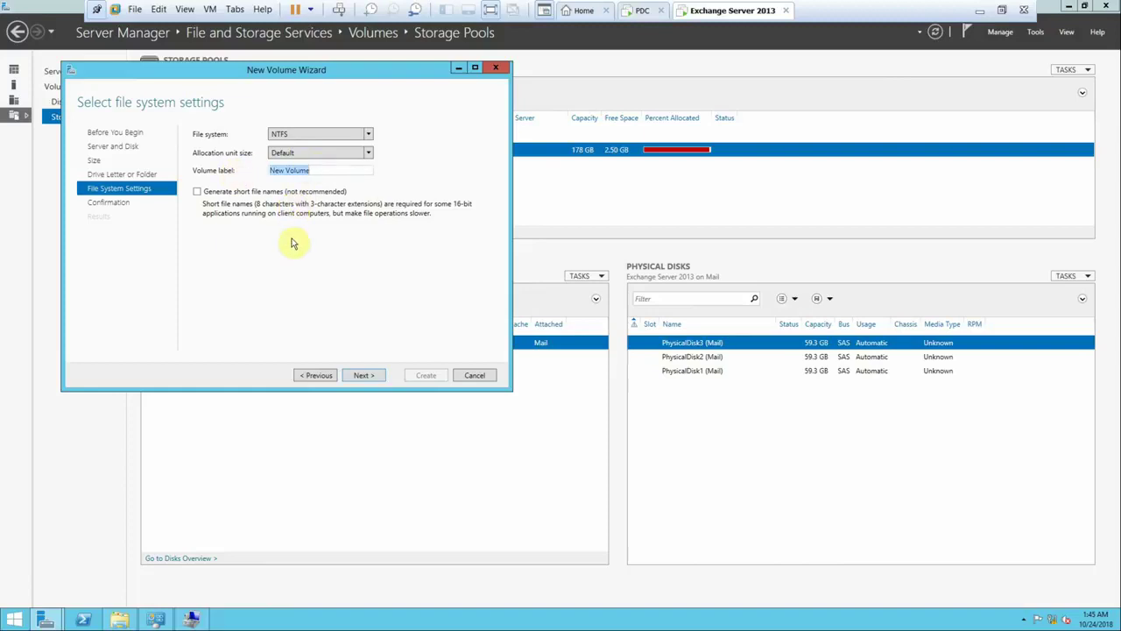
type("Excha")
type("ng")
type("eDatabase")
key("BackSpace")
key("BackSpace")
key("BackSpace")
key("BackSpace")
key("BackSpace")
left_click(356, 375)
left_click(417, 377)
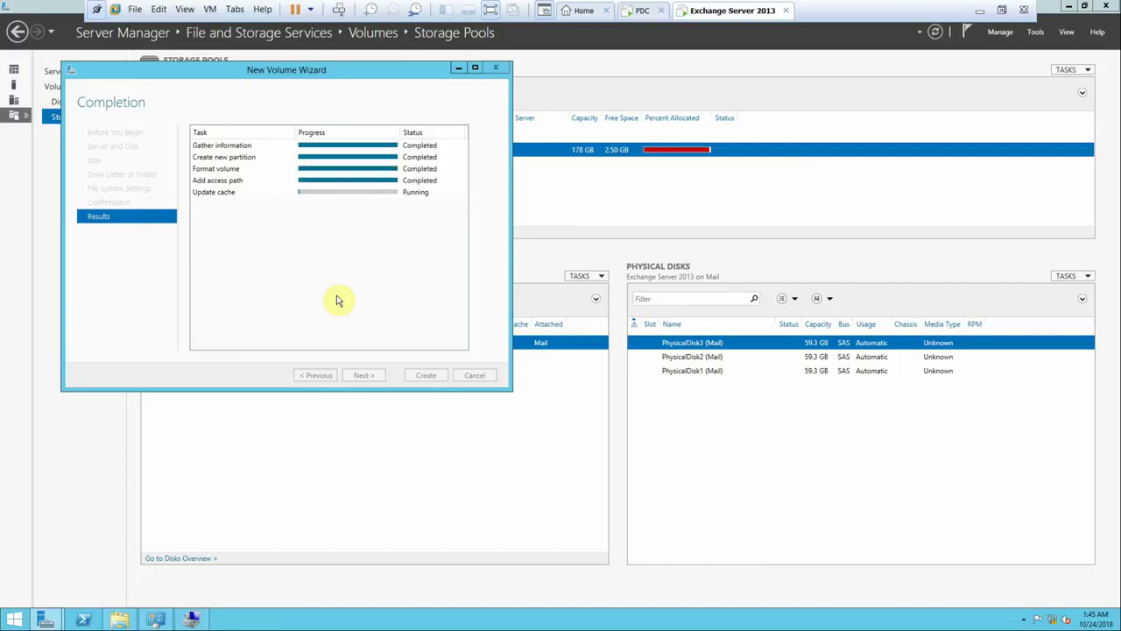
left_click(423, 375)
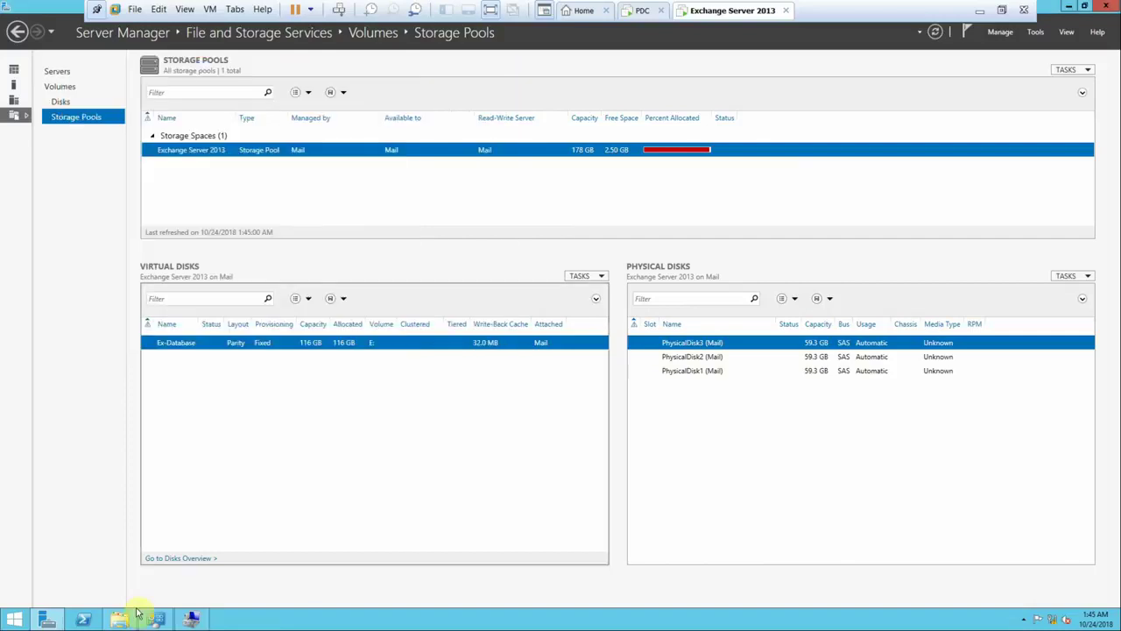
- Confirm ExDatabase (E:) shows 115 GB free in This PC, then go back to the Dashboard
left_click(119, 619)
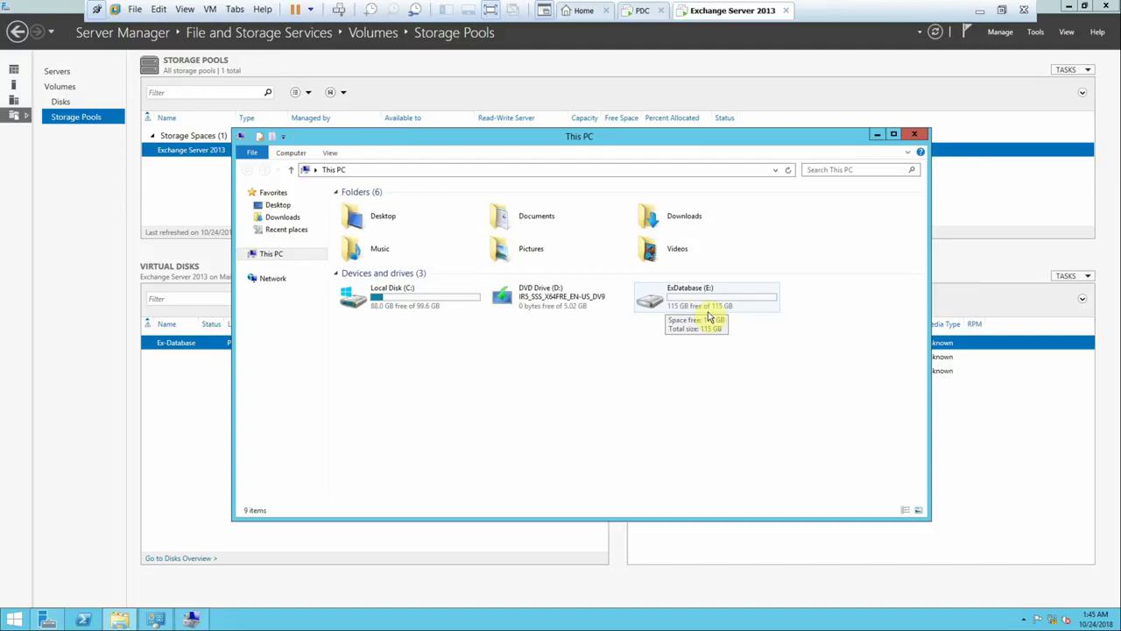
left_click(58, 73)
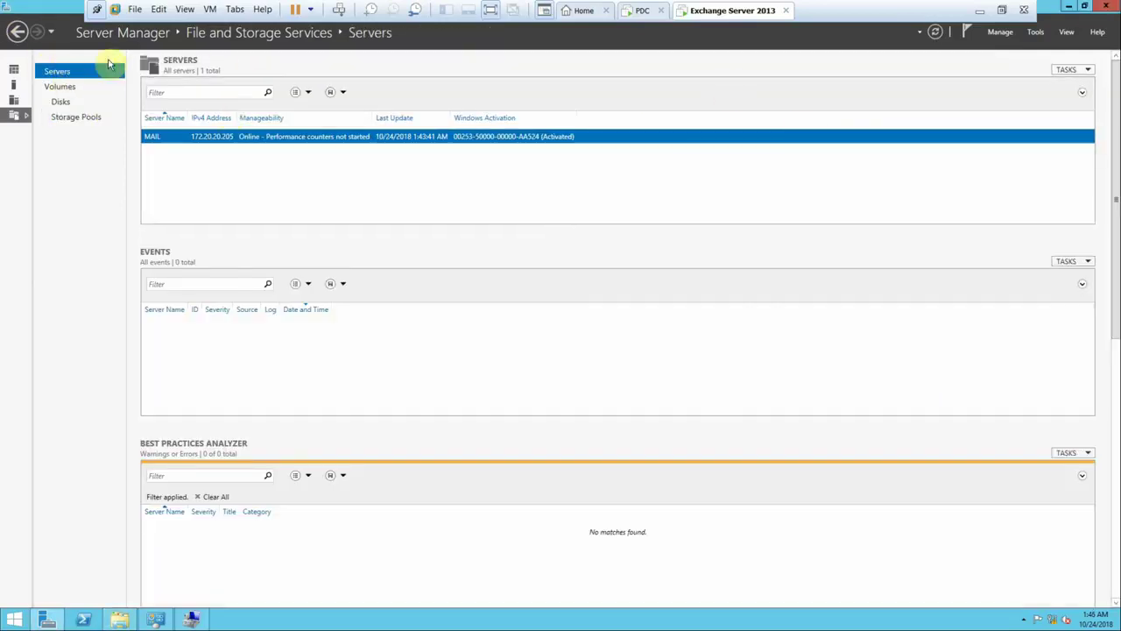
left_click(14, 70)
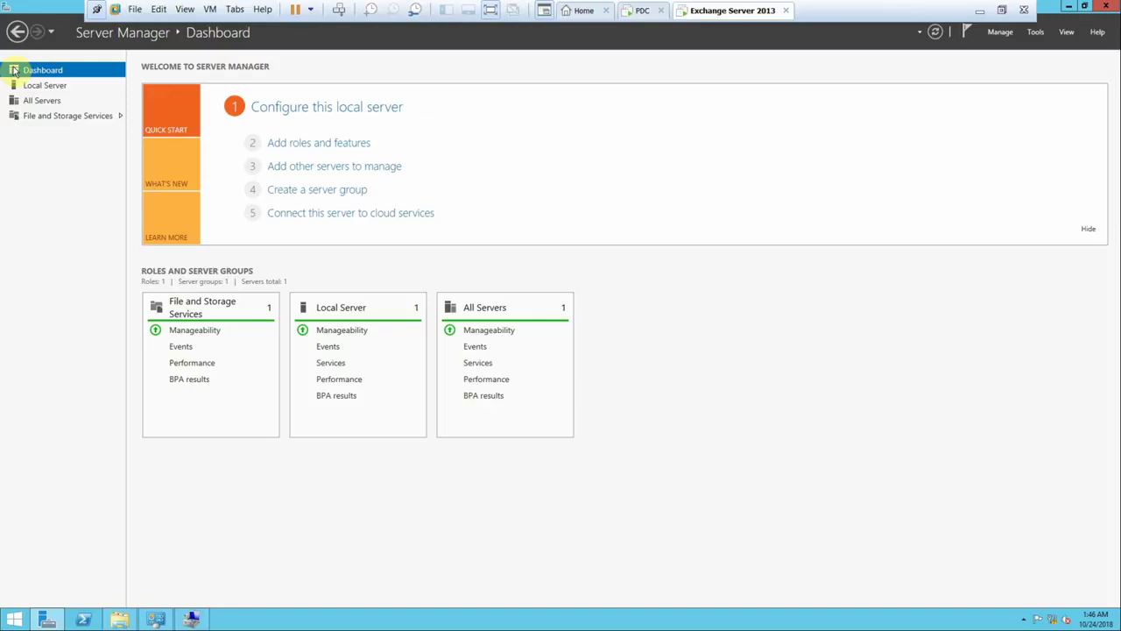
- Return to the Word notes and insert a new line below 'Mirrored'
left_click(979, 11)
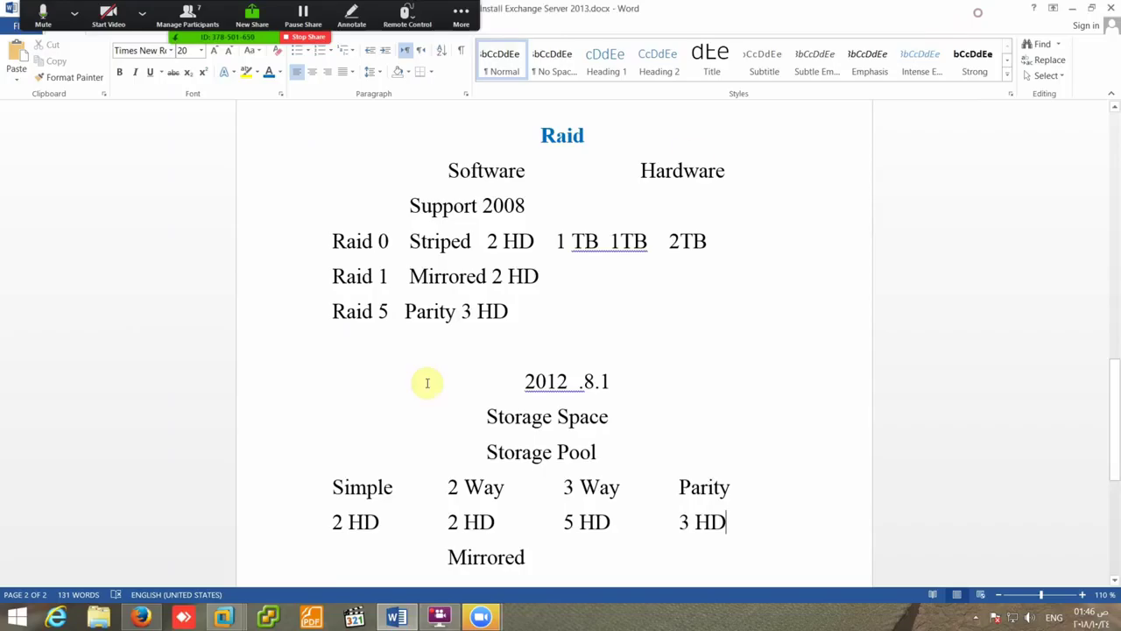
scroll(516, 476, "down", 3)
left_click(535, 291)
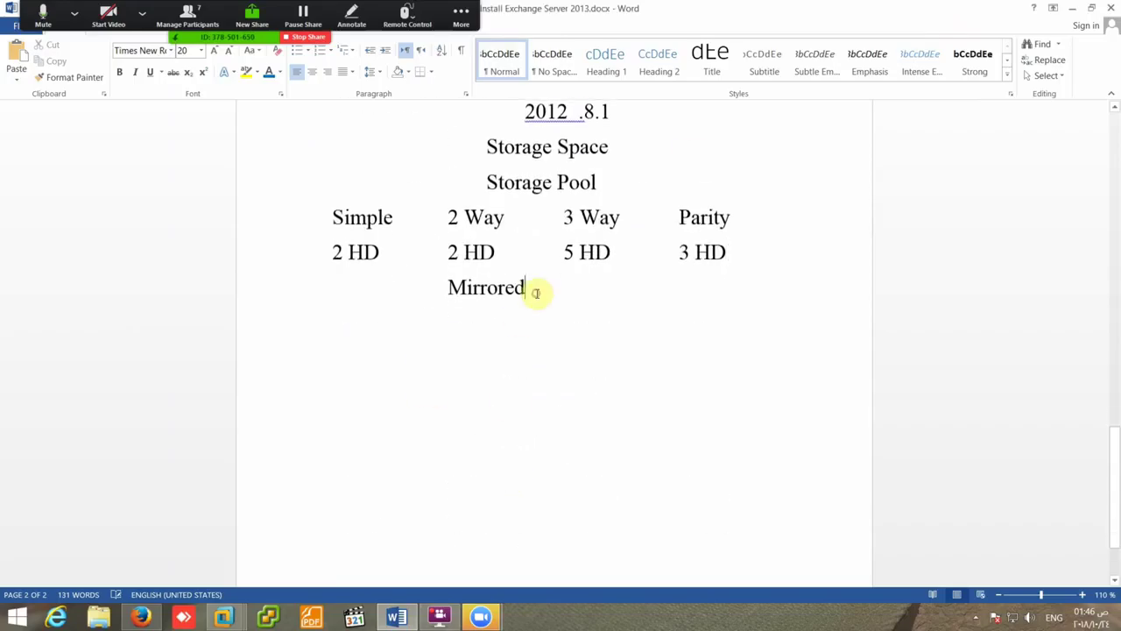
key("Return")
- Copy the Raid heading's bold blue style onto 'Storage Space' and 'Storage Pool', then add another blank line after 'Mirrored'
scroll(548, 280, "up", 2)
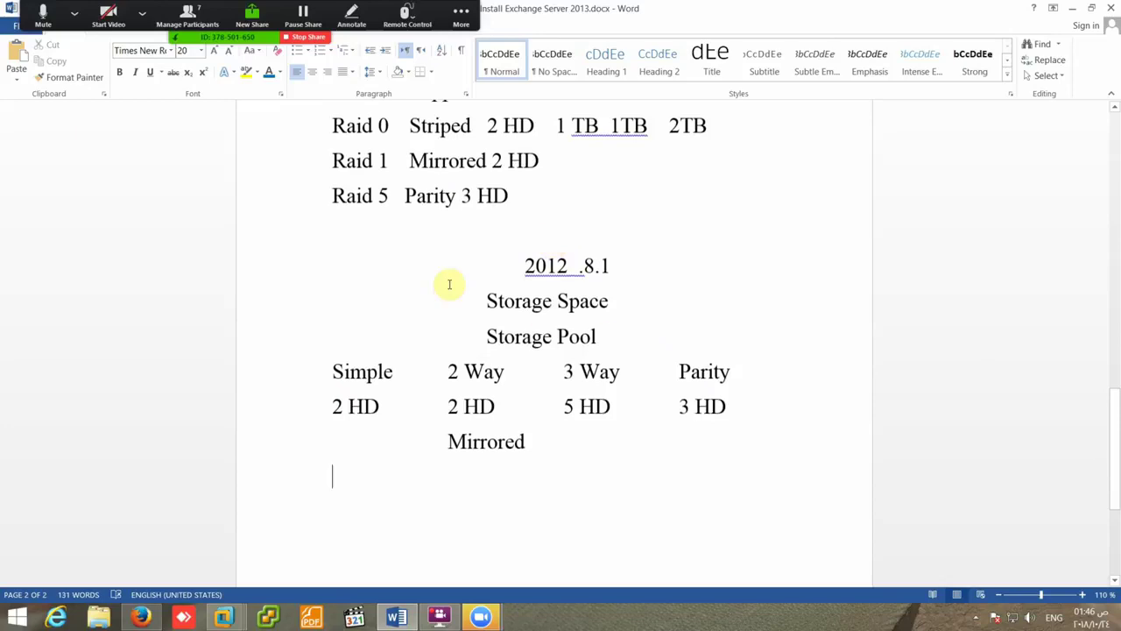
scroll(513, 167, "up", 2)
left_click(557, 212)
left_click(77, 78)
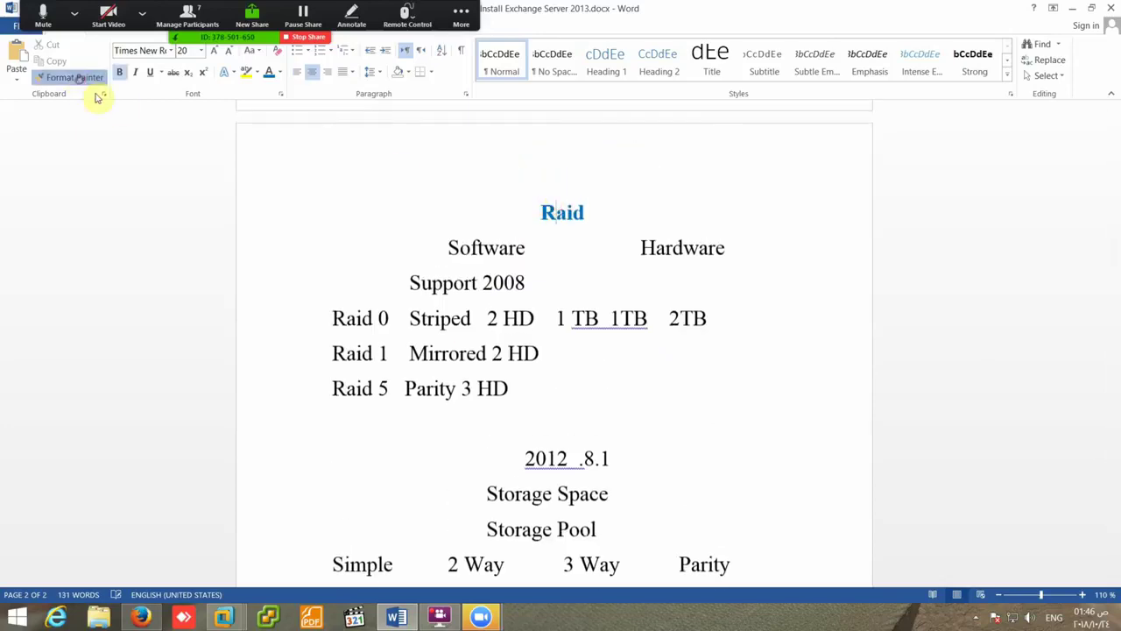
scroll(450, 418, "down", 2)
mouse_move(485, 298)
left_mouse_down()
mouse_move(590, 332)
mouse_move(579, 336)
left_mouse_up()
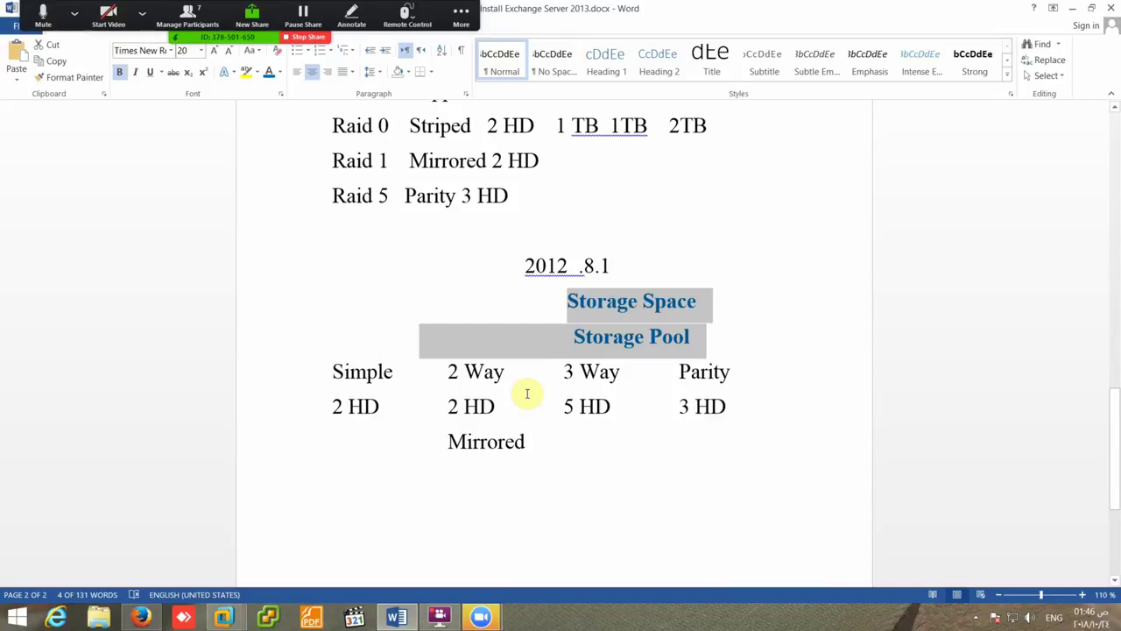
left_click(520, 453)
key("Return")
key("Return")
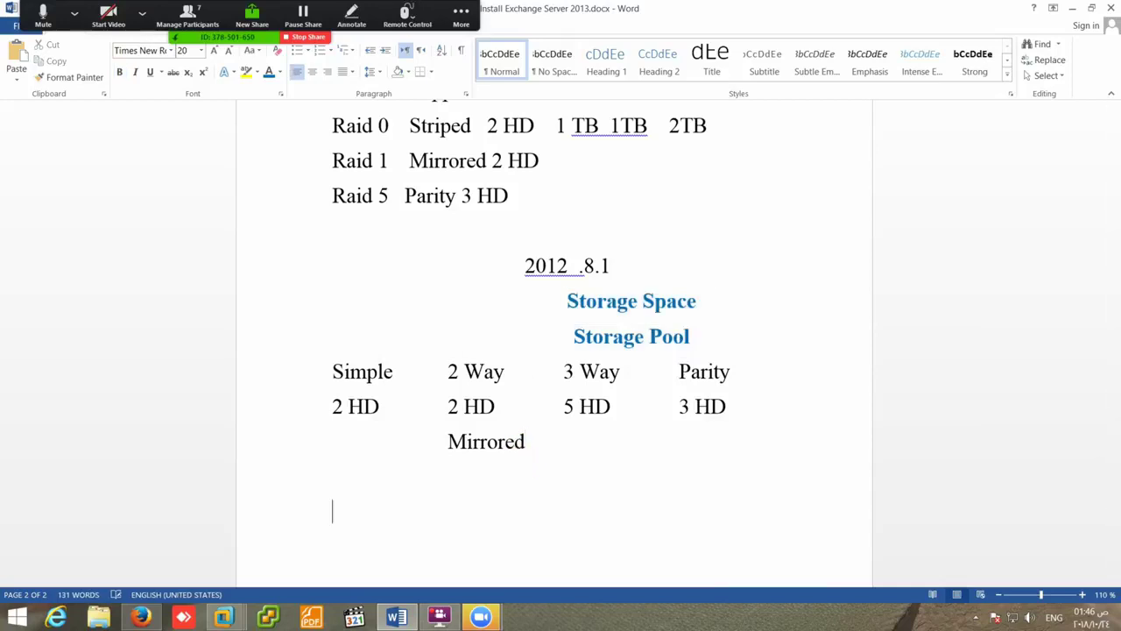
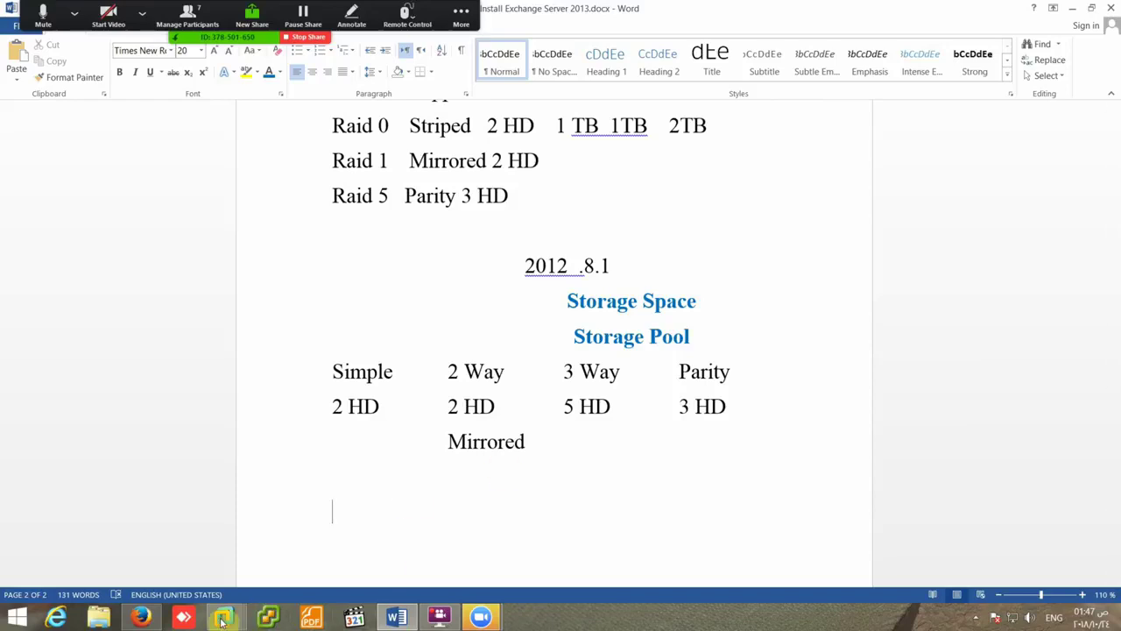
- On the Exchange Server 2013 VM, step through the Add Roles and Features wizard, cancel it, and return to Word
mouse_move(224, 616)
left_click(388, 526)
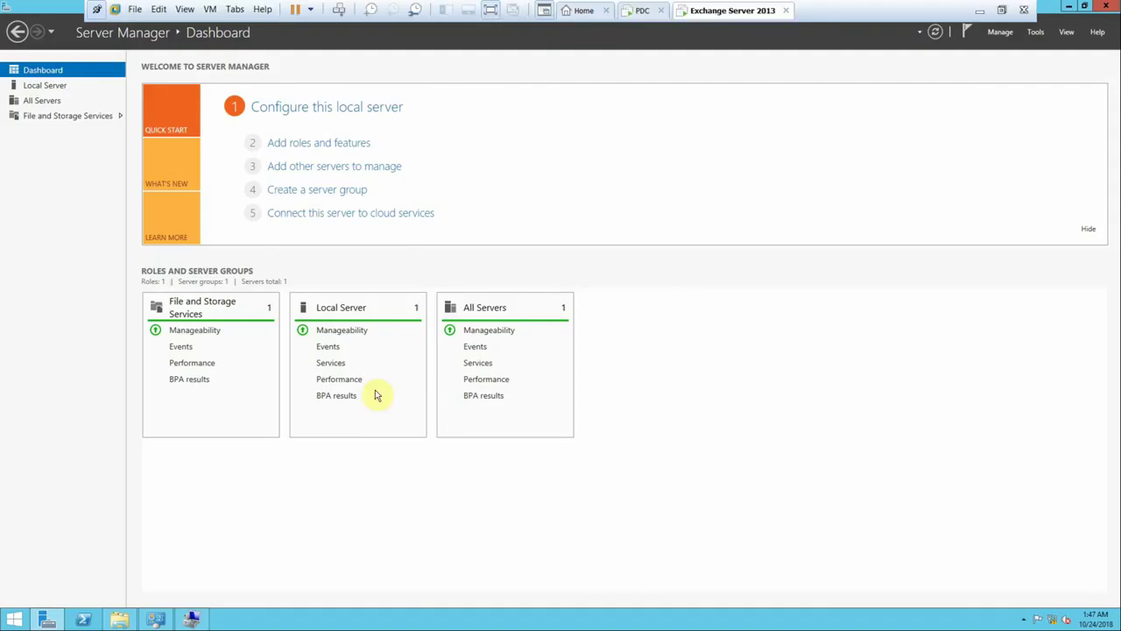
left_click(1035, 32)
left_click(727, 195)
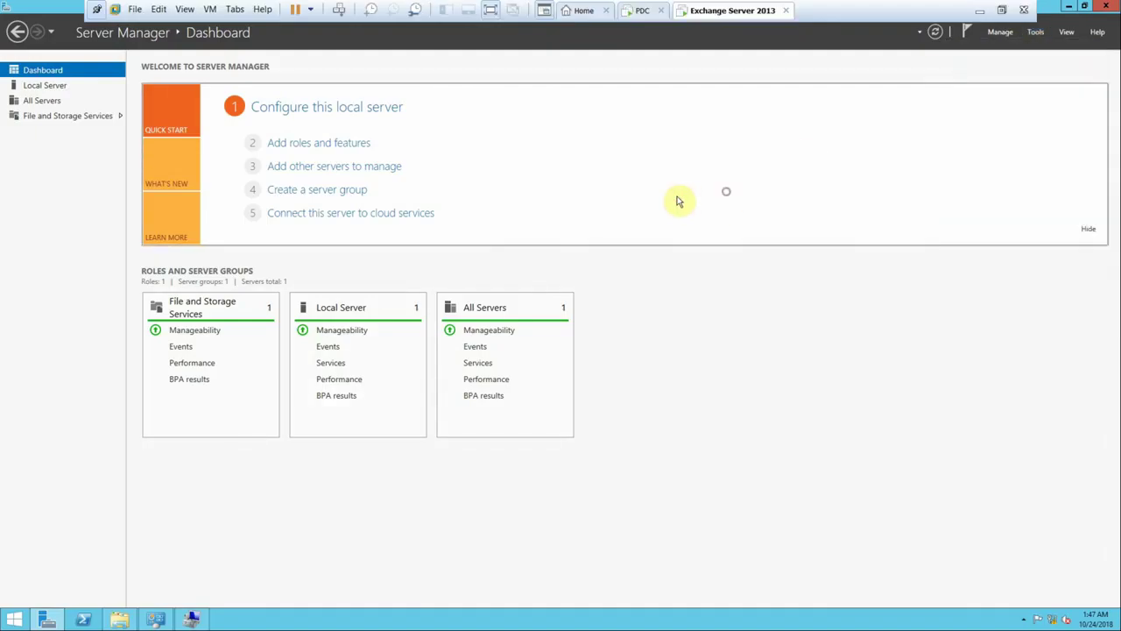
left_click(308, 144)
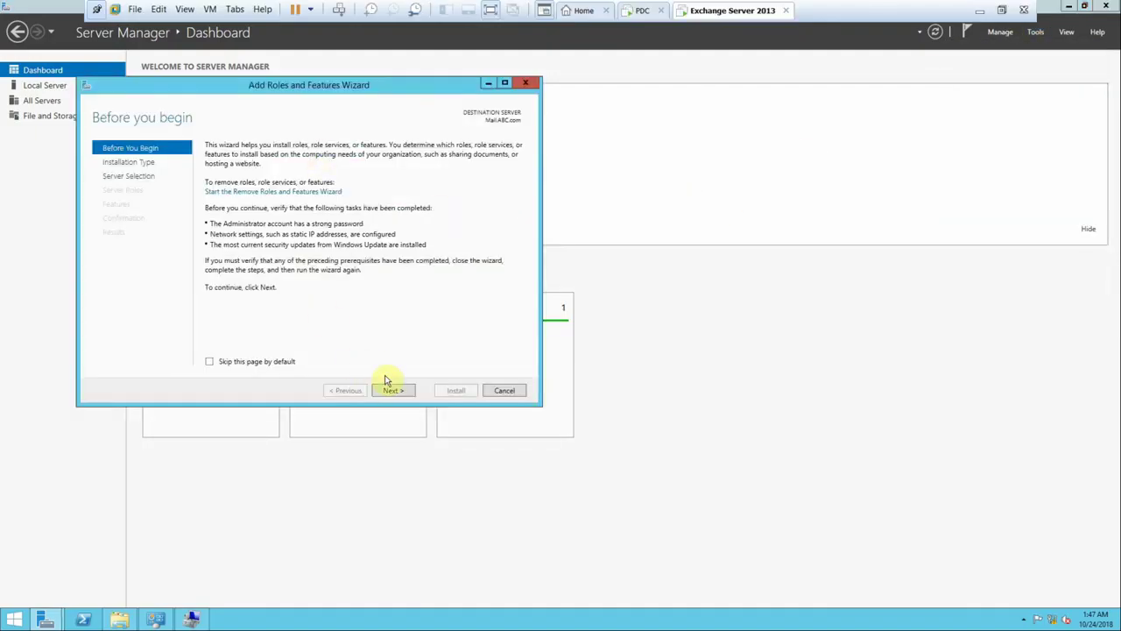
left_click(394, 390)
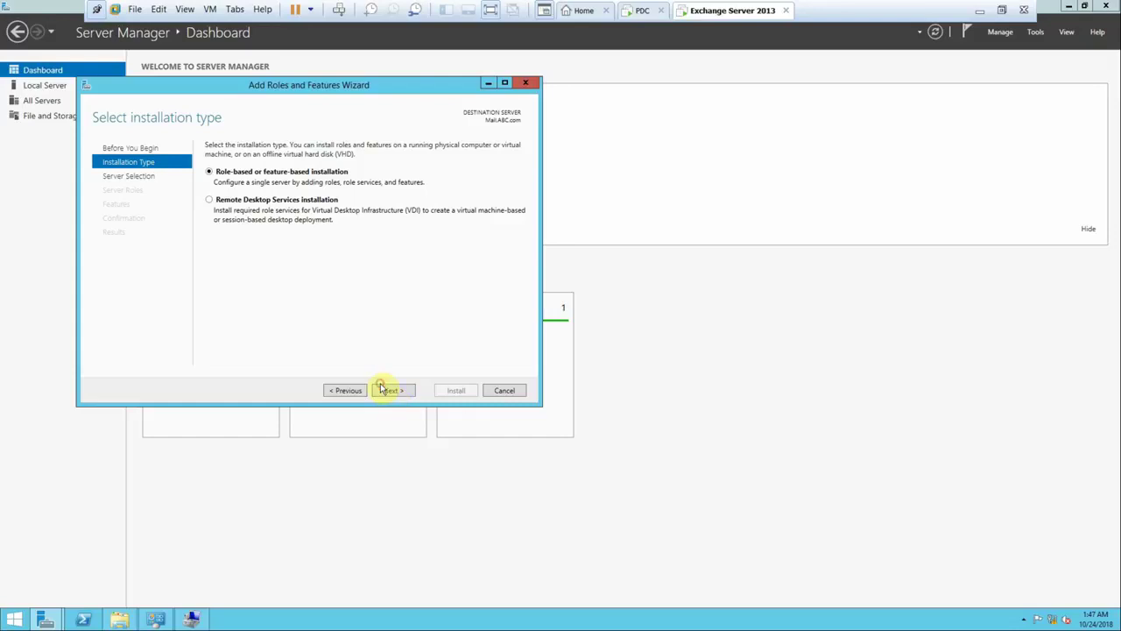
left_click(384, 390)
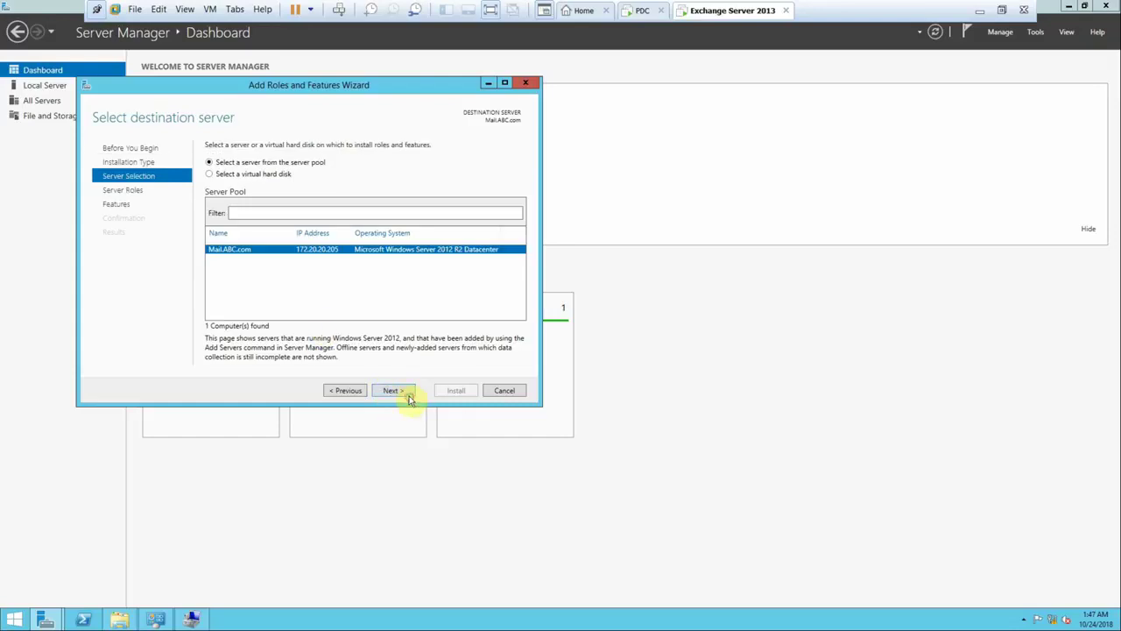
left_click(404, 390)
left_click(503, 391)
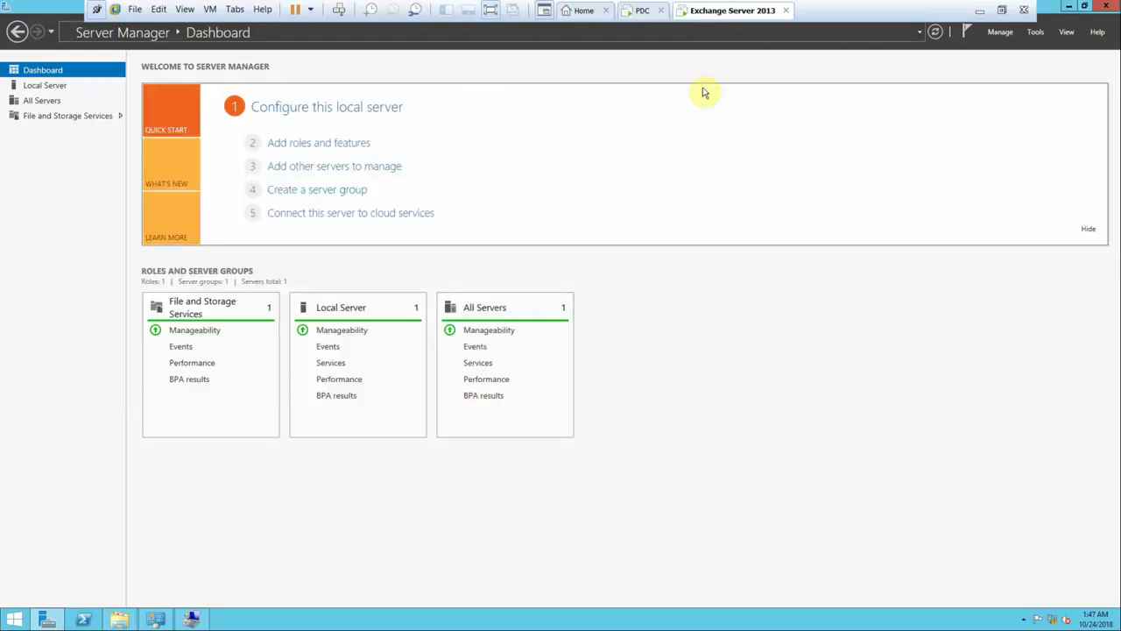
left_click(983, 7)
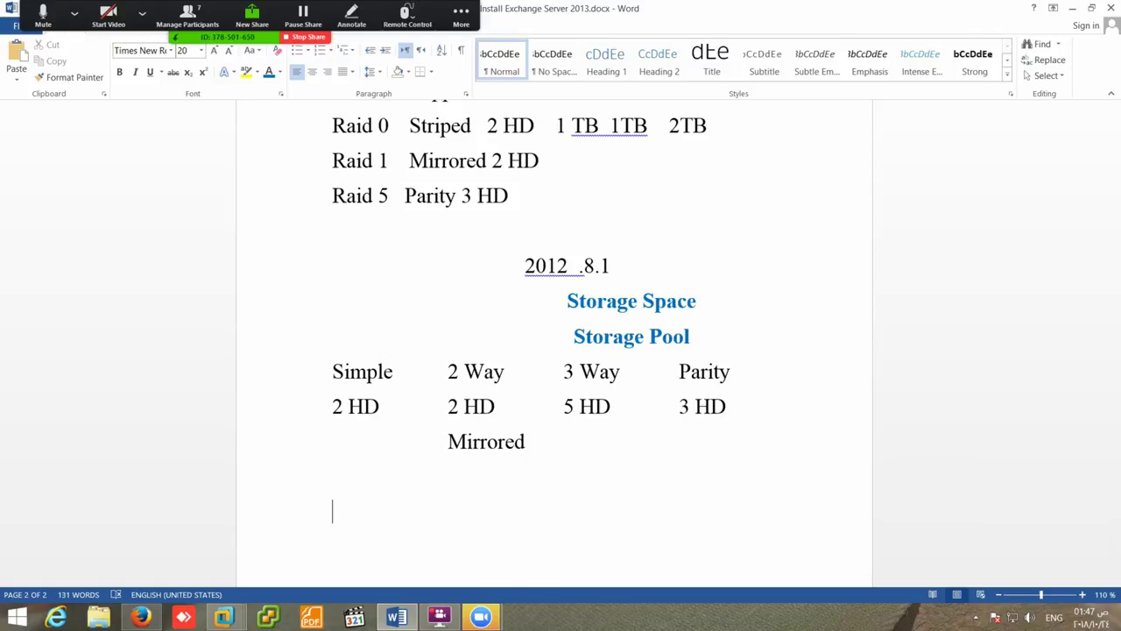
- Start the numbered list with item 1, '.Net framework 4.5 , 3.5'
type("1.")
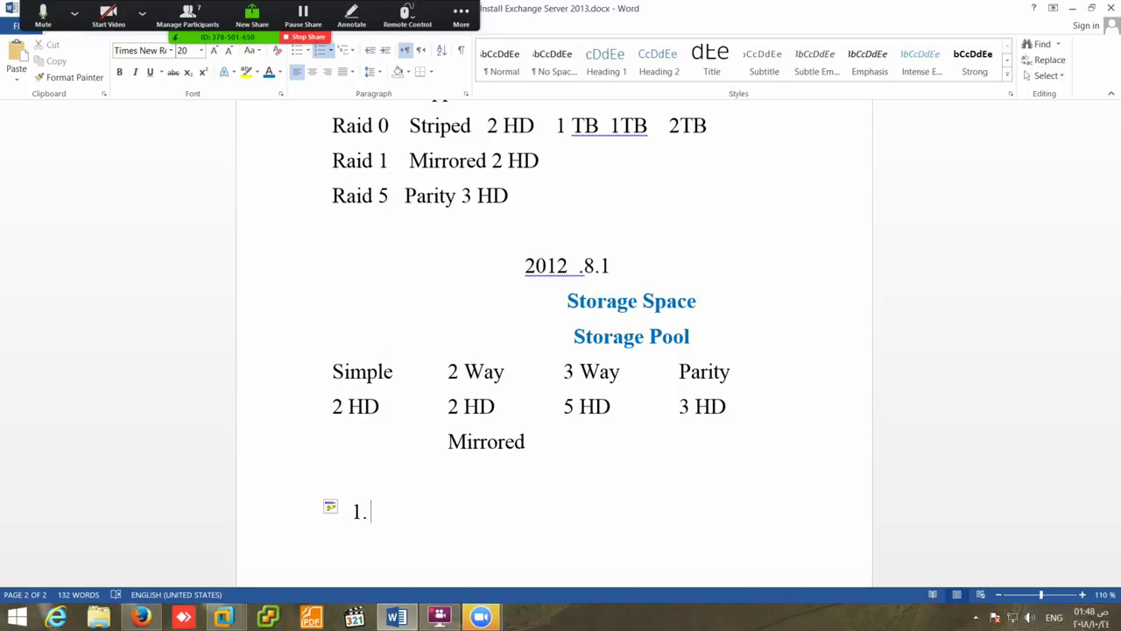
type(".Net")
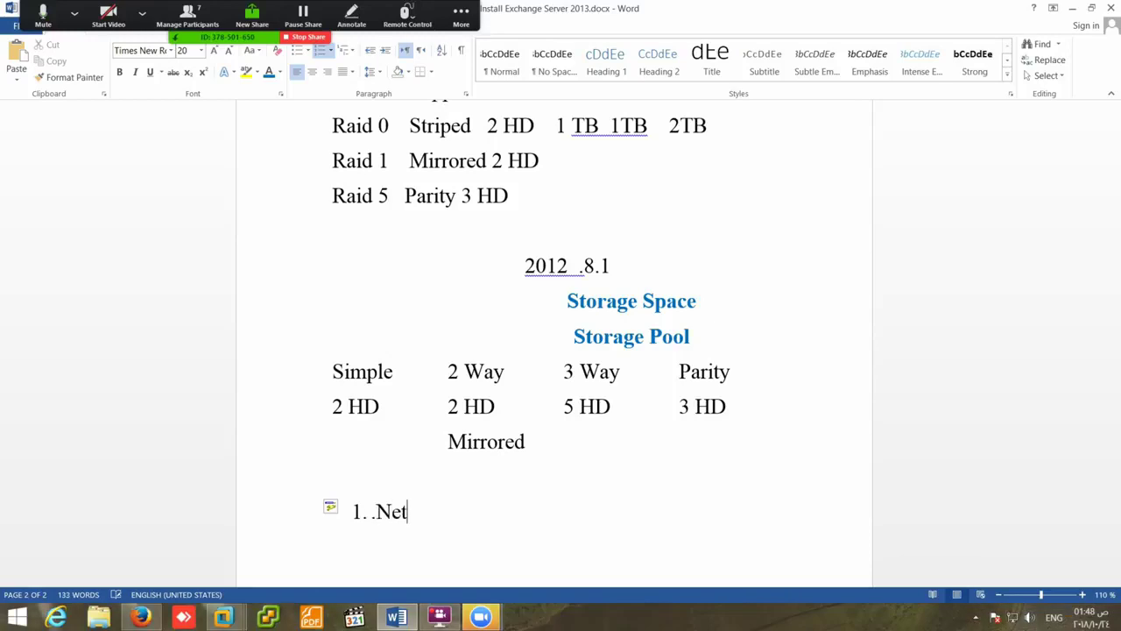
type(" fre")
type("am")
key("BackSpace")
key("BackSpace")
key("BackSpace")
key("BackSpace")
type("rom")
type("ework ")
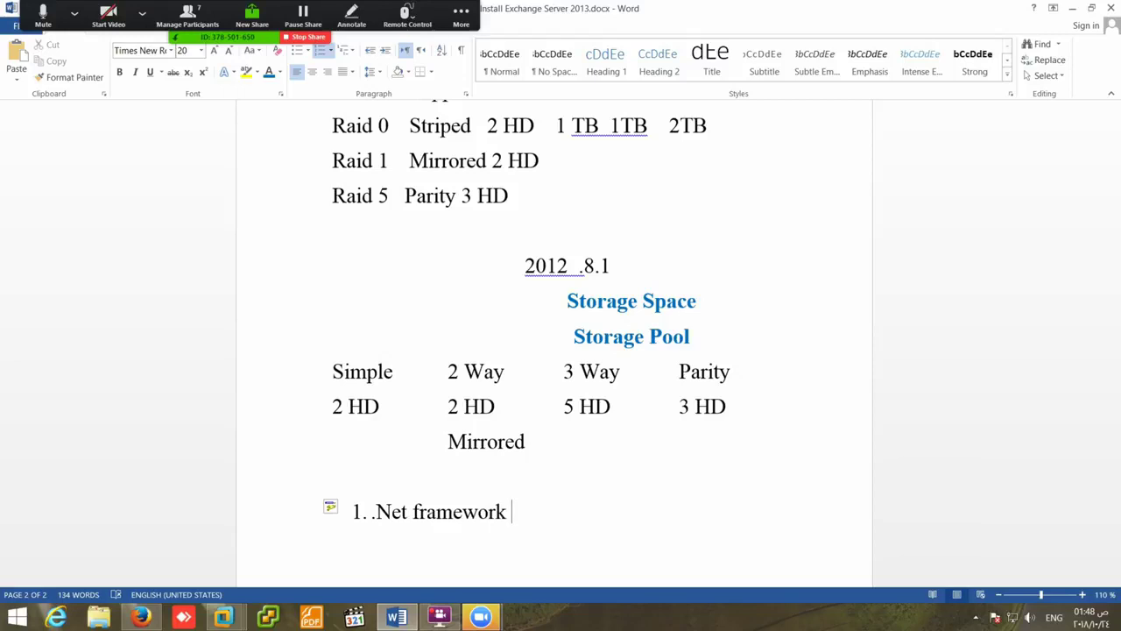
type("4.5 , 3.5")
- Add item 2, 'Install RSAT Remote Server Administration Tooles'
key("Return")
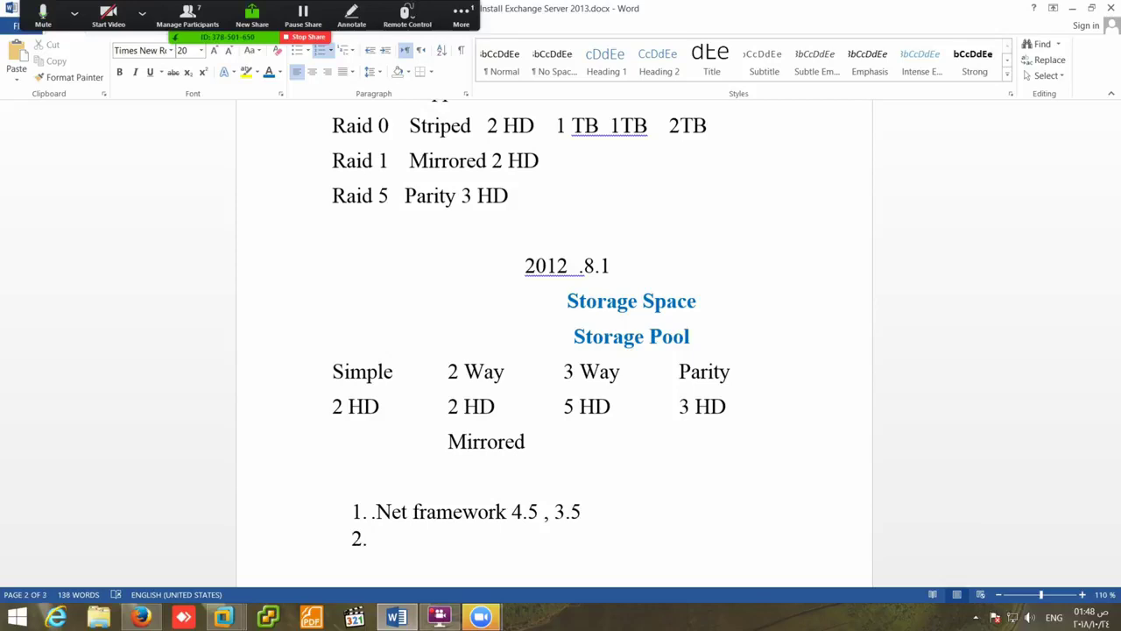
type("Install RSAR")
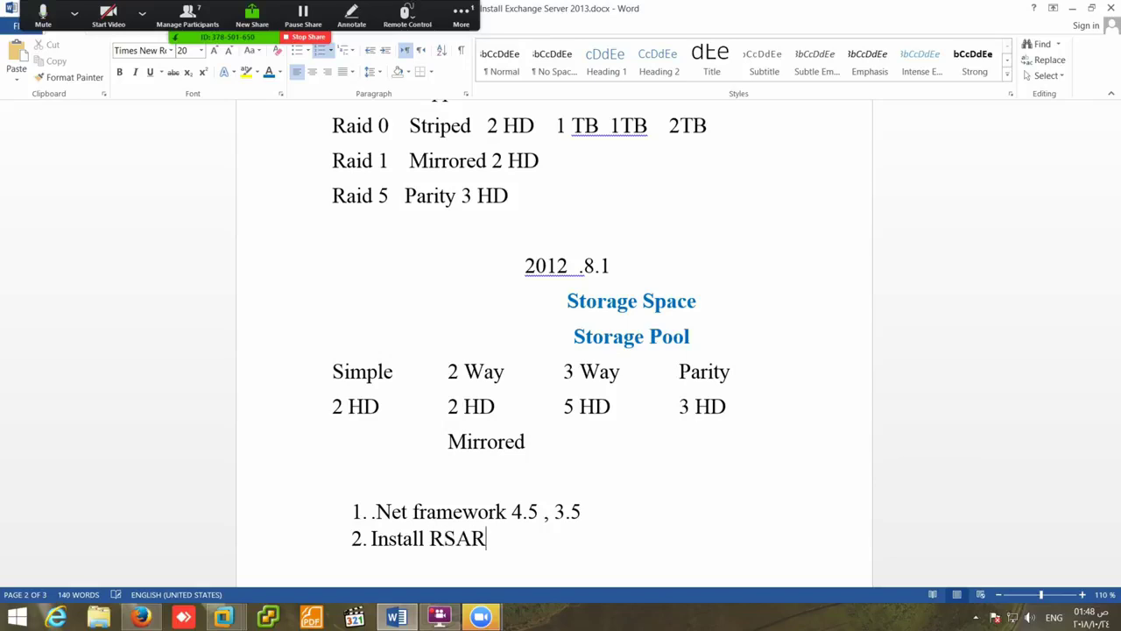
key("BackSpace")
type("T  Remote ")
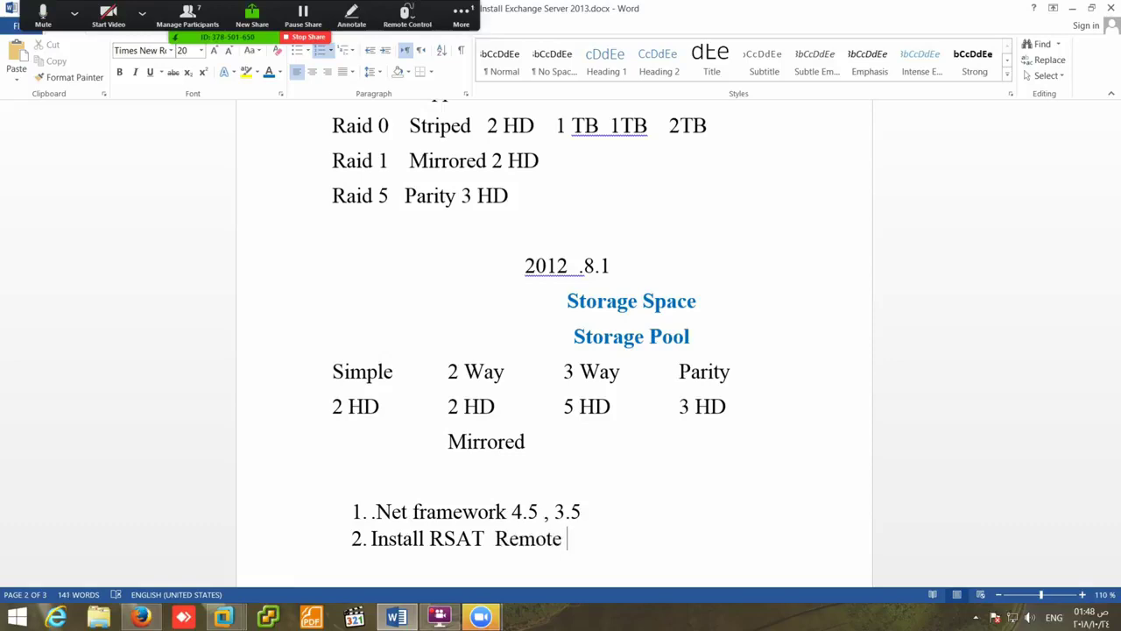
type("Server Admi")
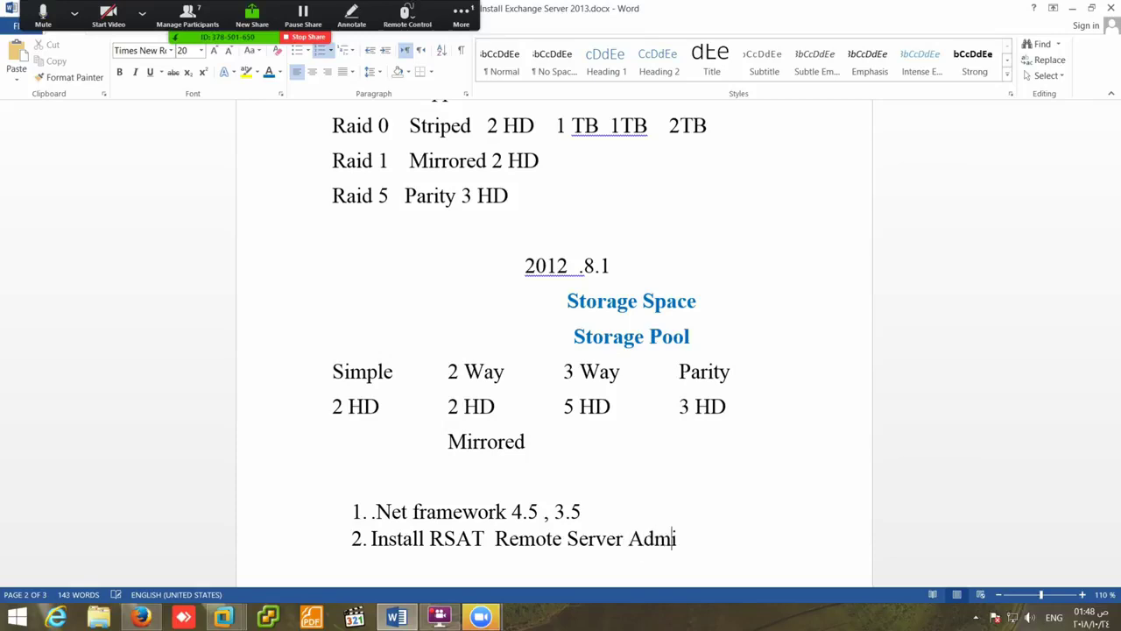
type("nistration")
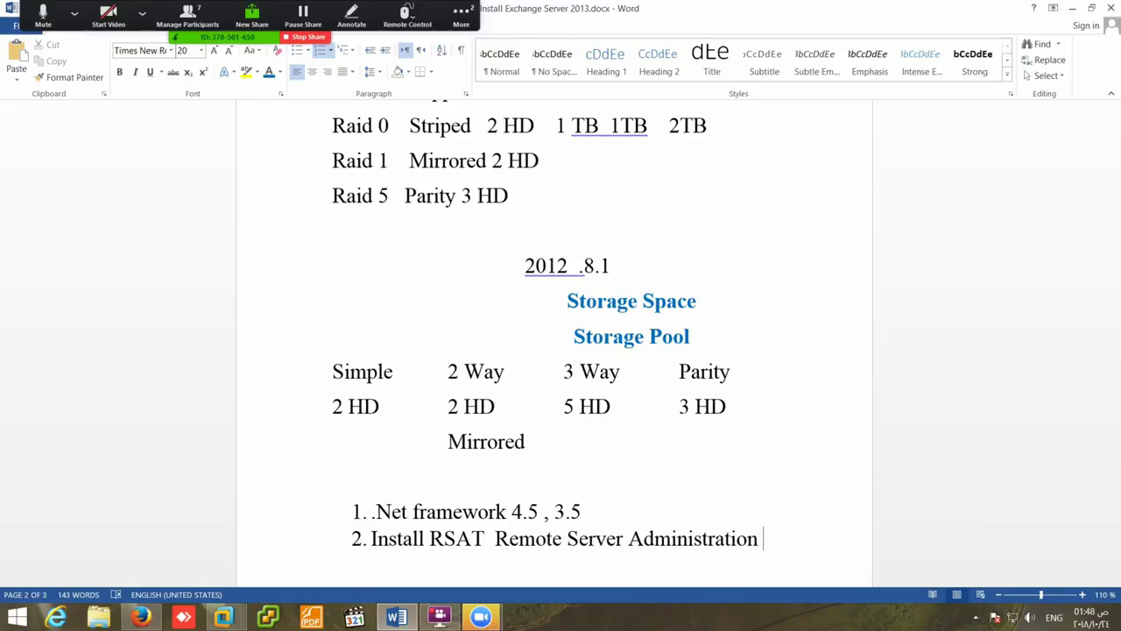
type("Tooles")
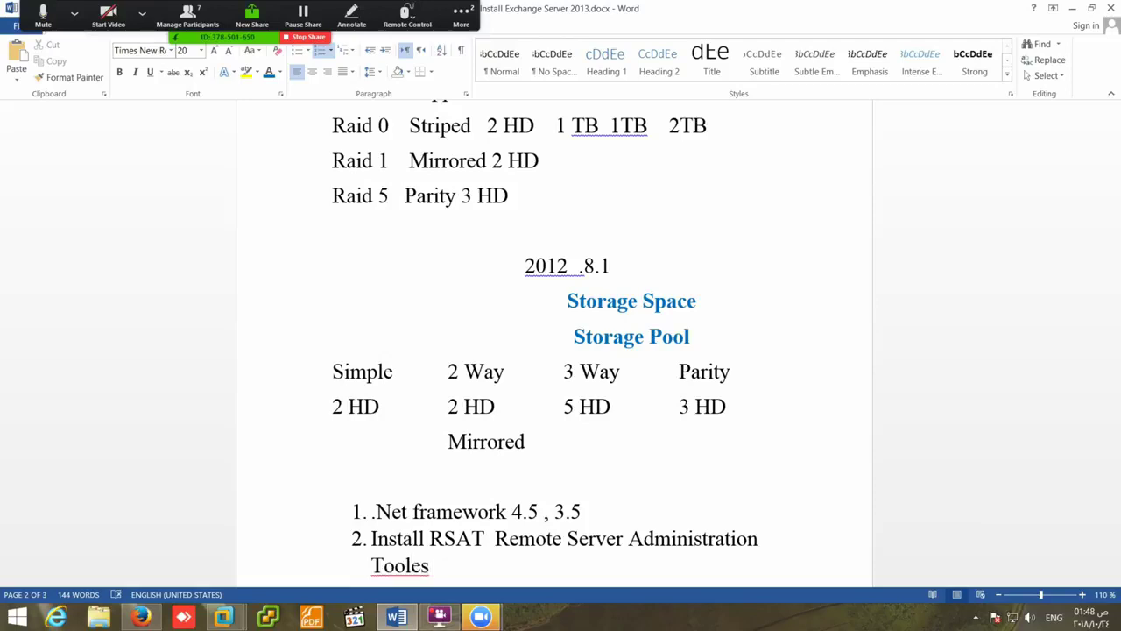
- Correct the misspelled 'Tooles' to 'Tools' using the spelling suggestion
scroll(458, 466, "down", 3)
right_click(402, 450)
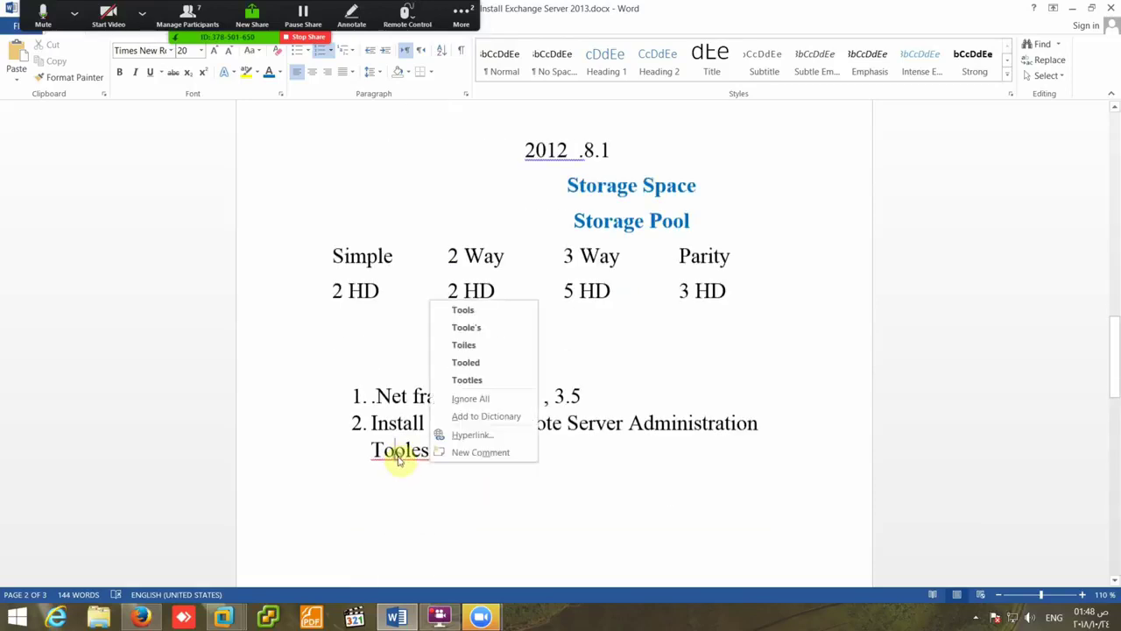
left_click(490, 312)
left_click(440, 452)
- Add items 3 and 4: 'Install IISRole V7, V 6' and 'Filter Pack 64bit'
key("Return")
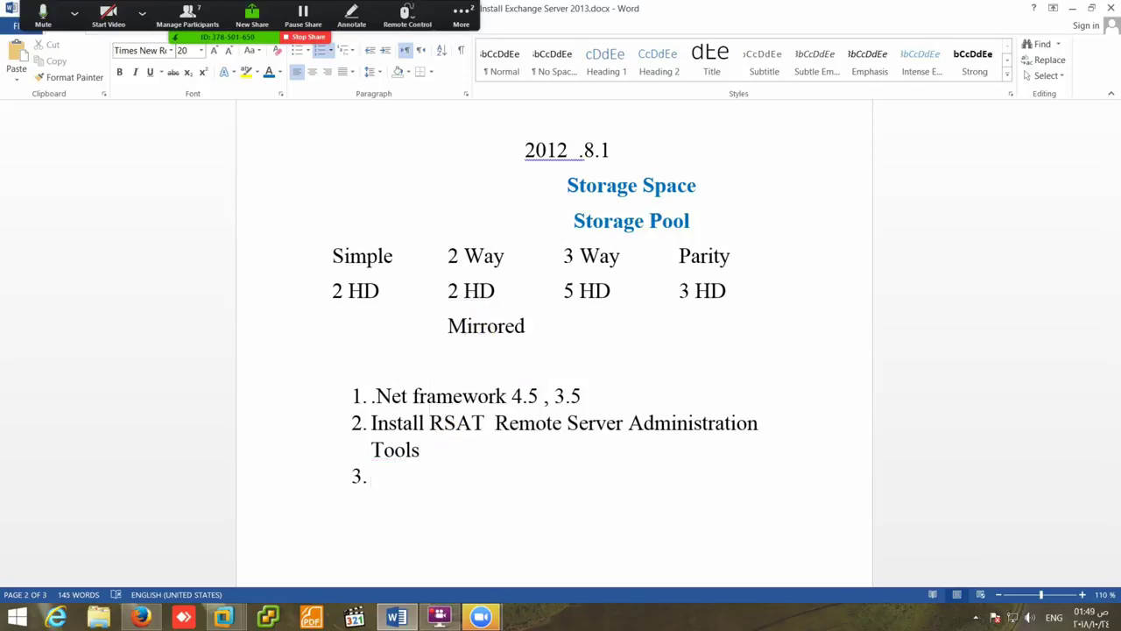
type("Install IIS")
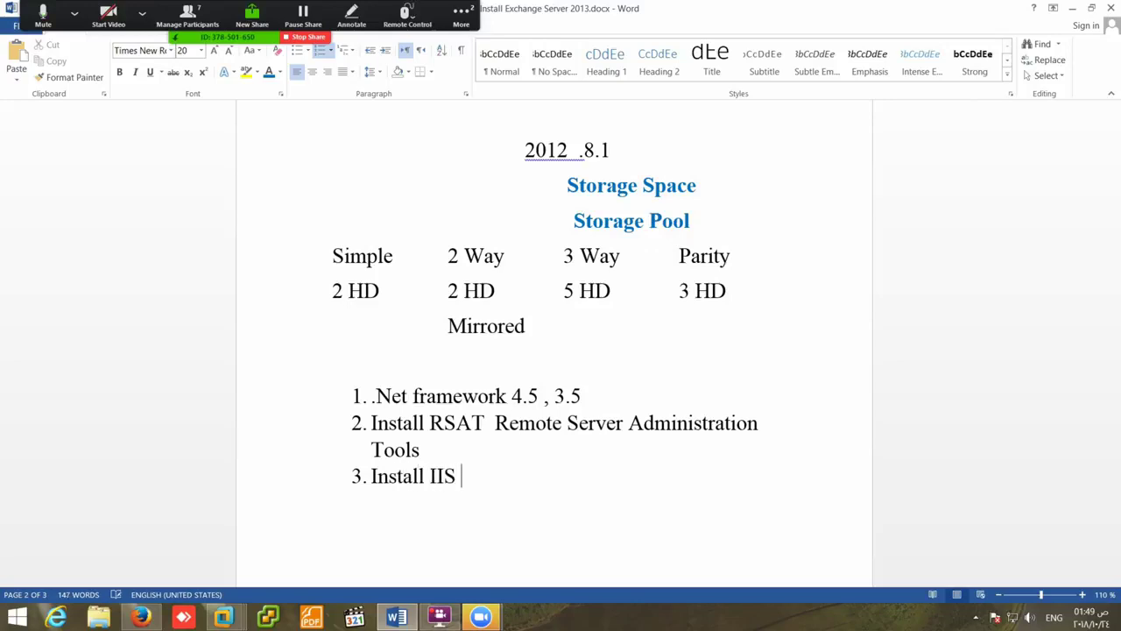
type("Role V7 n \\")
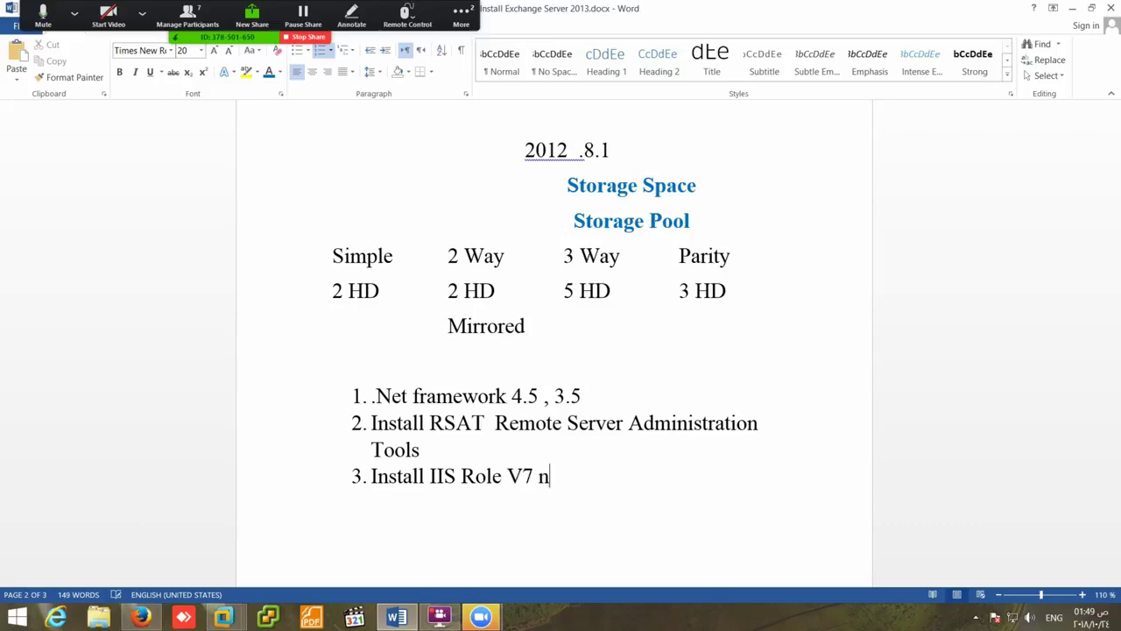
key("BackSpace")
key("BackSpace")
key("BackSpace")
type(", V 6")
key("Return")
type("F")
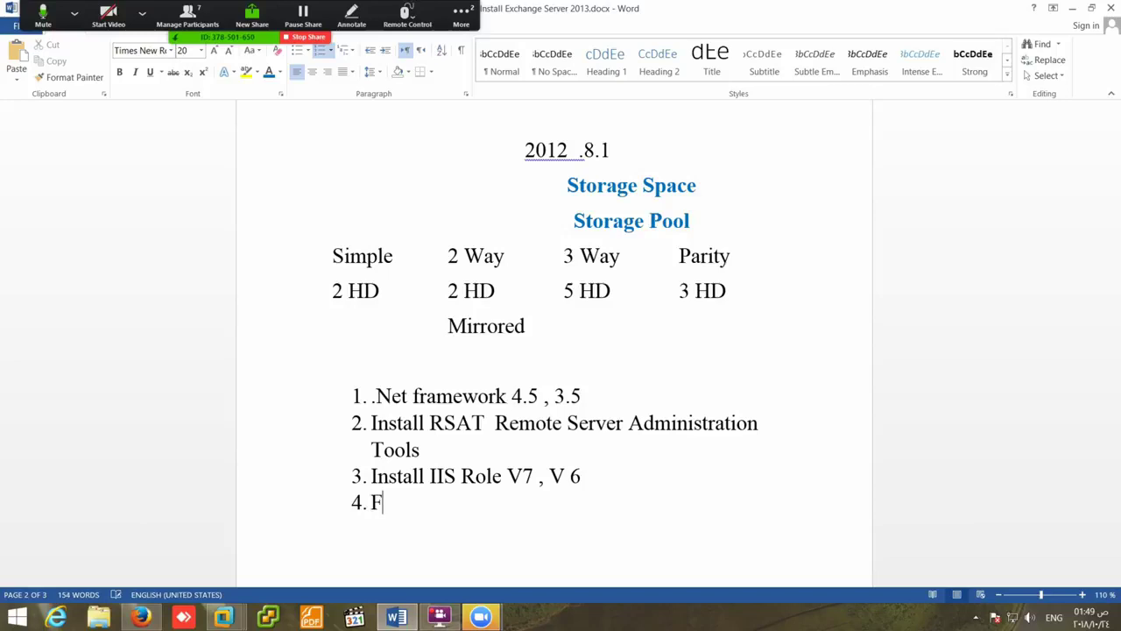
type("ilter Pack")
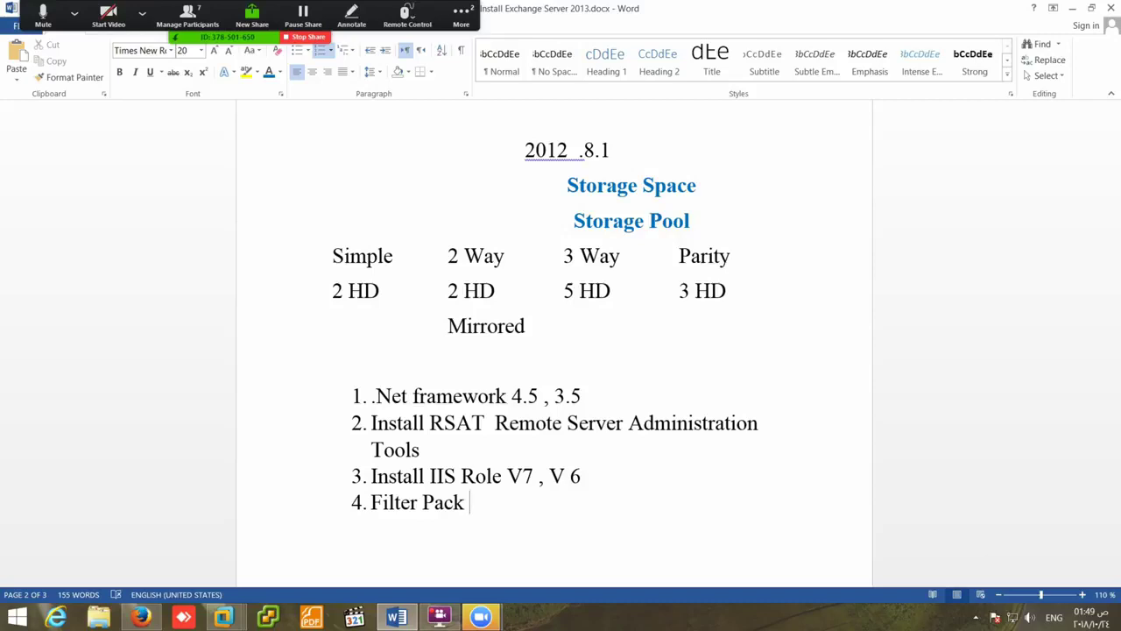
type("64bit")
- Add items 5 and 6: 'Filter Pack Sp1' and 'Prepare Domain , Schema , Organization'
key("Return")
type("Fil")
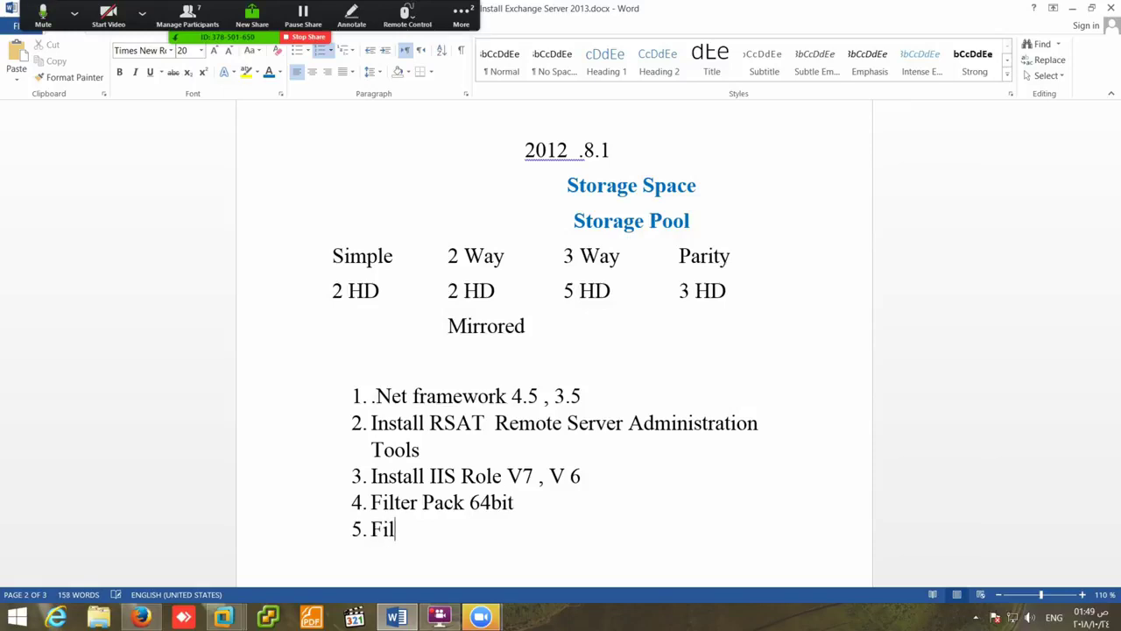
type("ter Pack ")
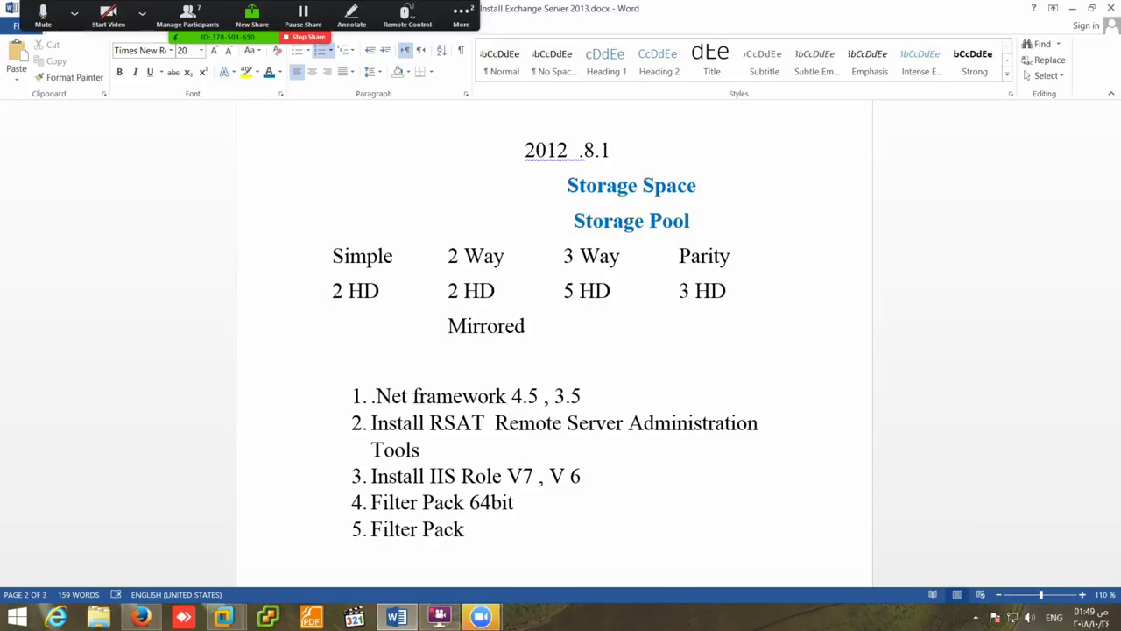
type("So")
key("BackSpace")
type("p1")
key("Return")
type("pt")
key("BackSpace")
type("repa")
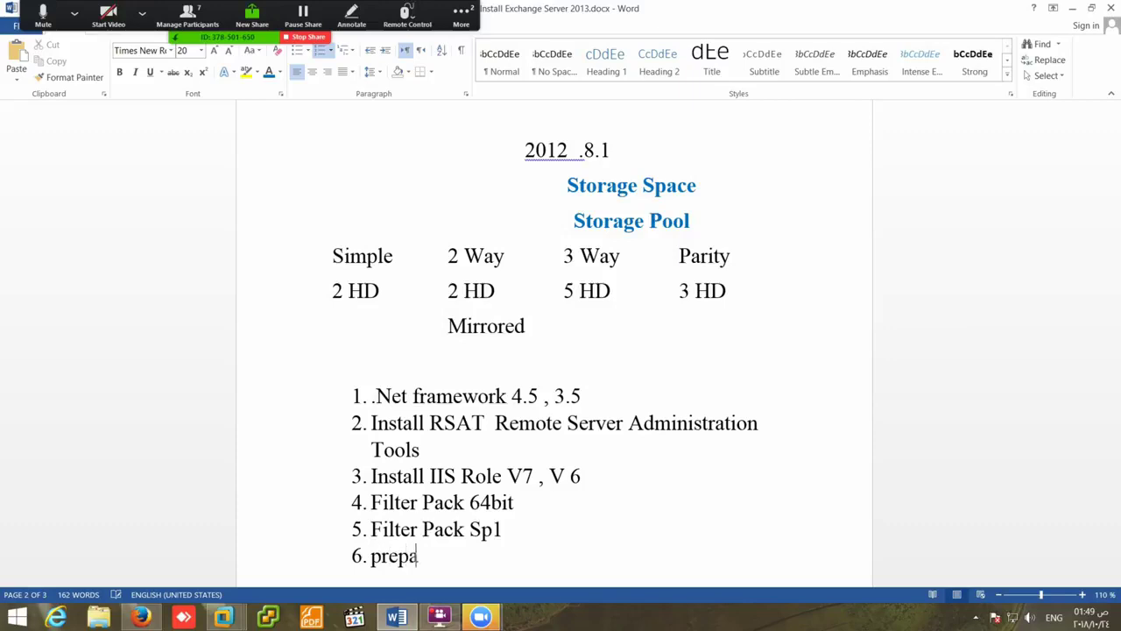
type("re ")
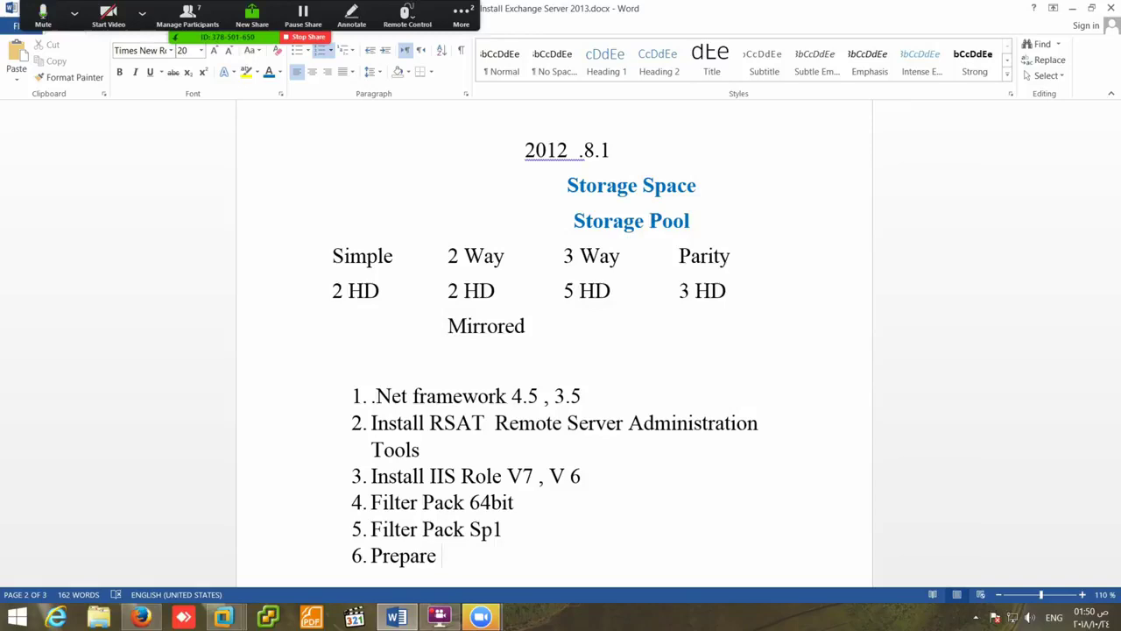
type("Domain ")
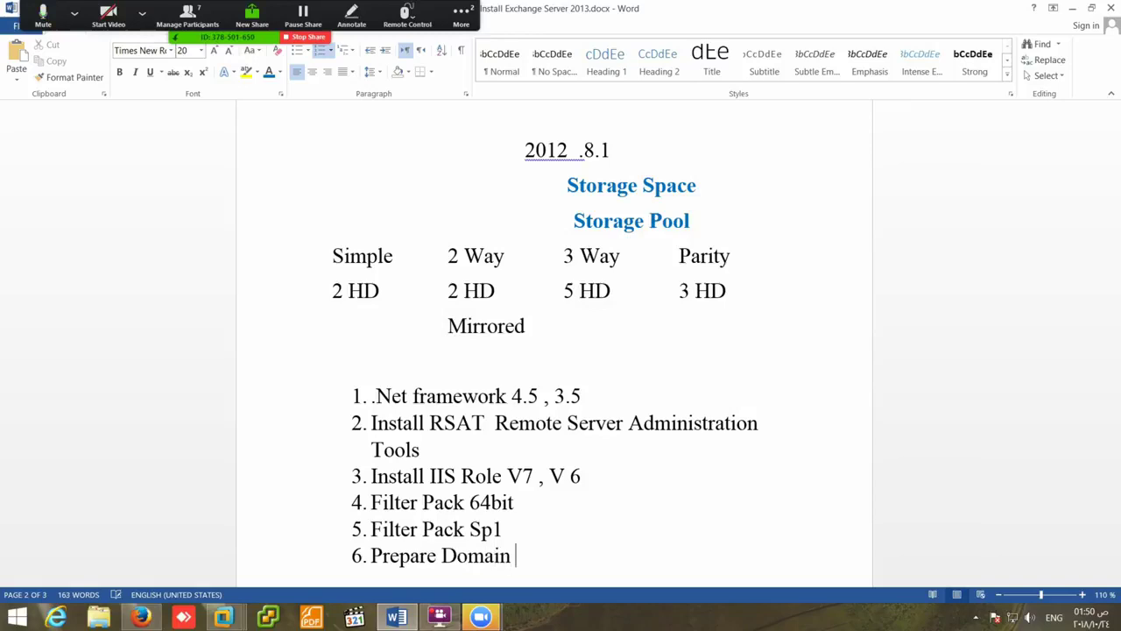
type(", Schema ")
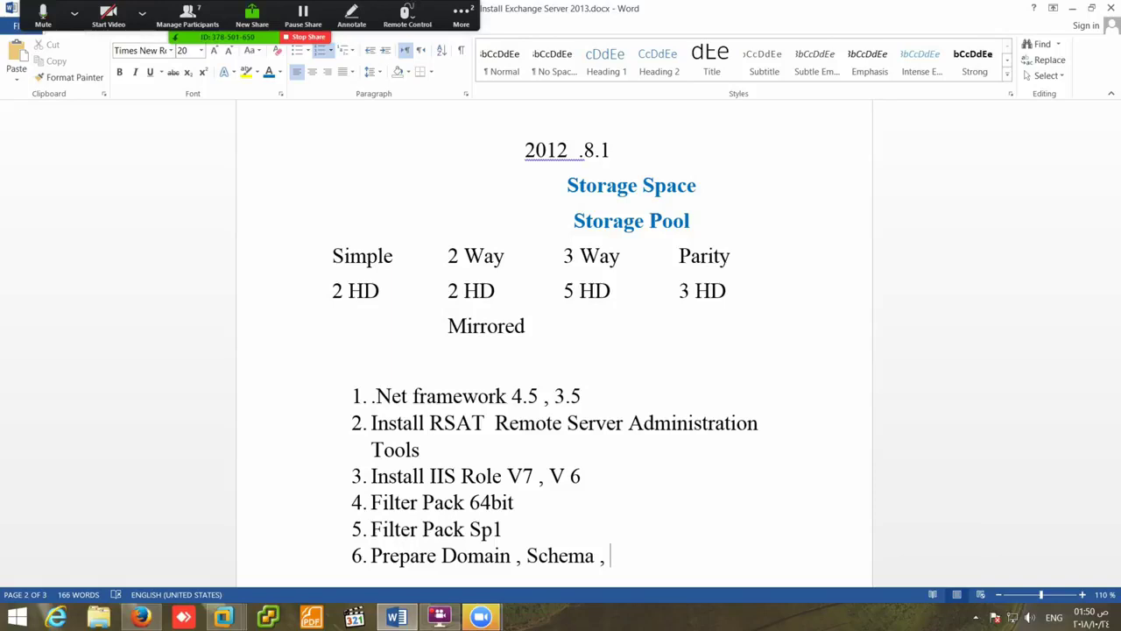
type(", Organization")
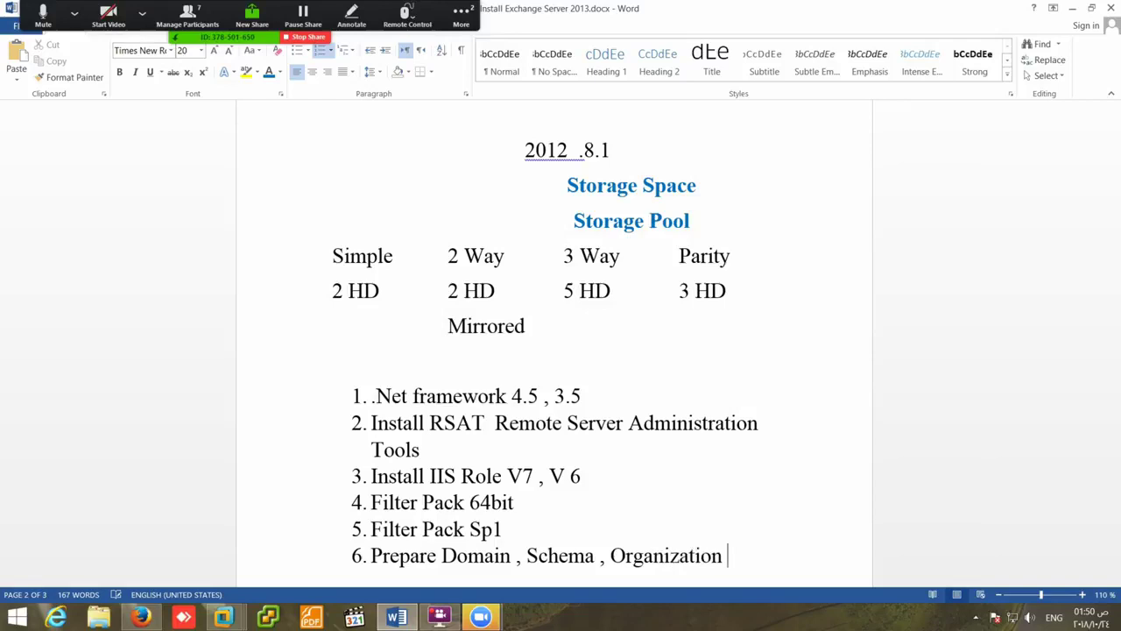
key("Return")
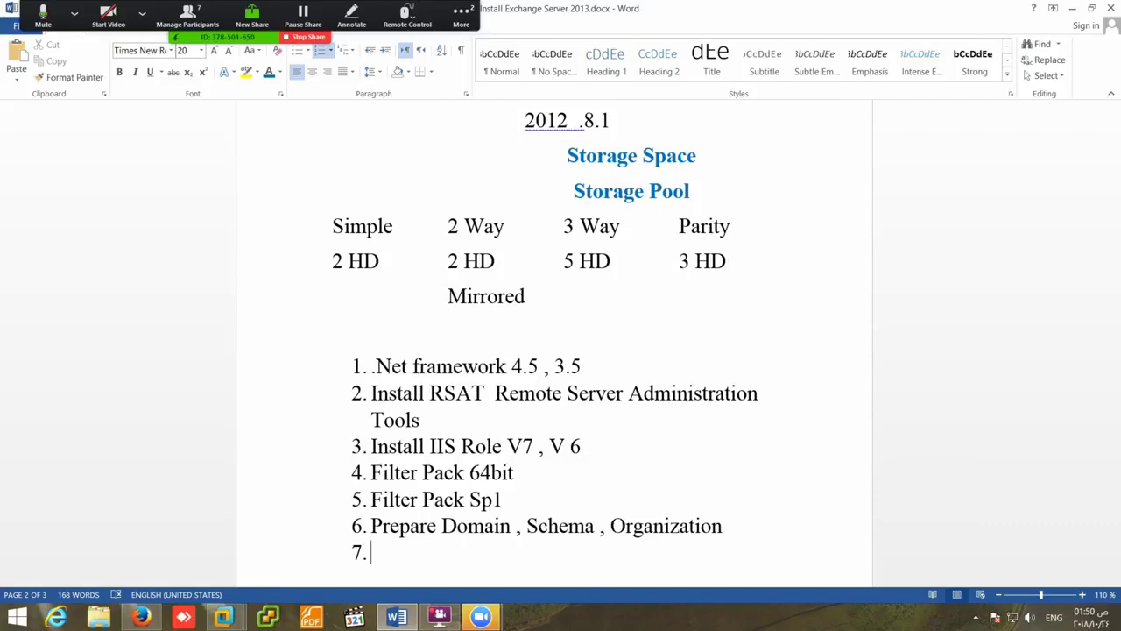
- Type item 7, 'Install Microsoft Unified Communication', fixing both misspellings from suggestions
type("Install Mic")
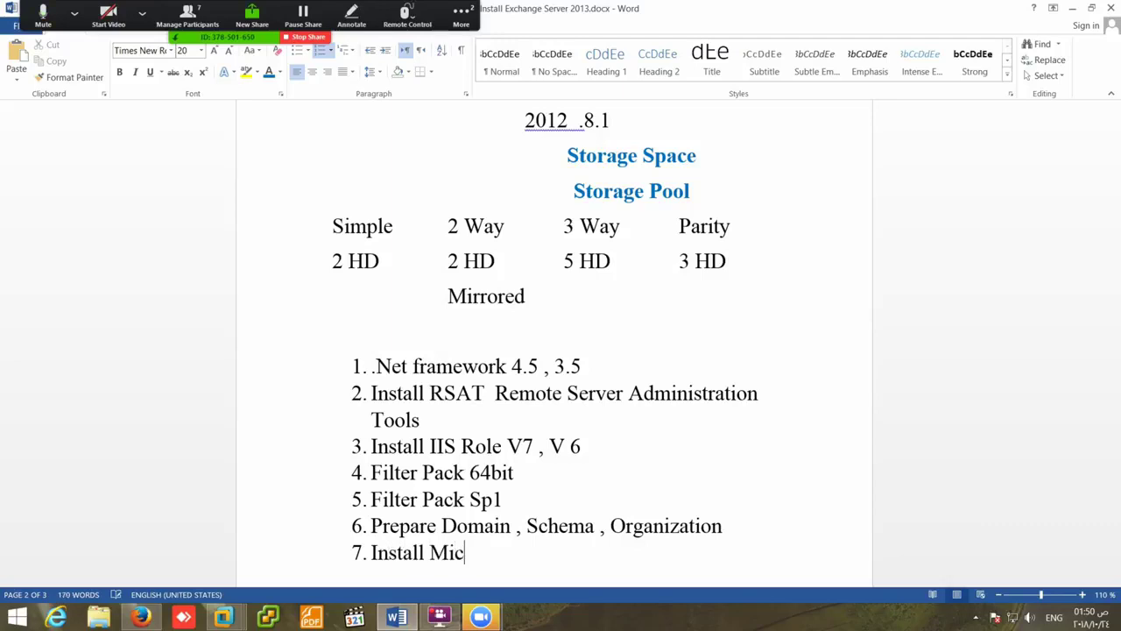
type("rosoft Uni")
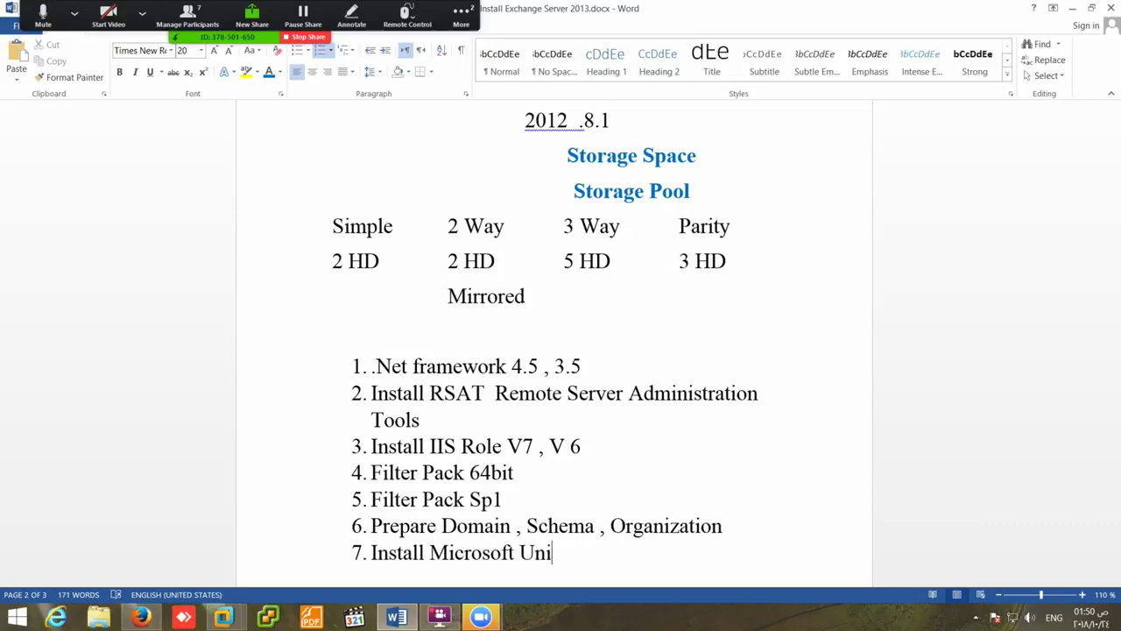
type("efied")
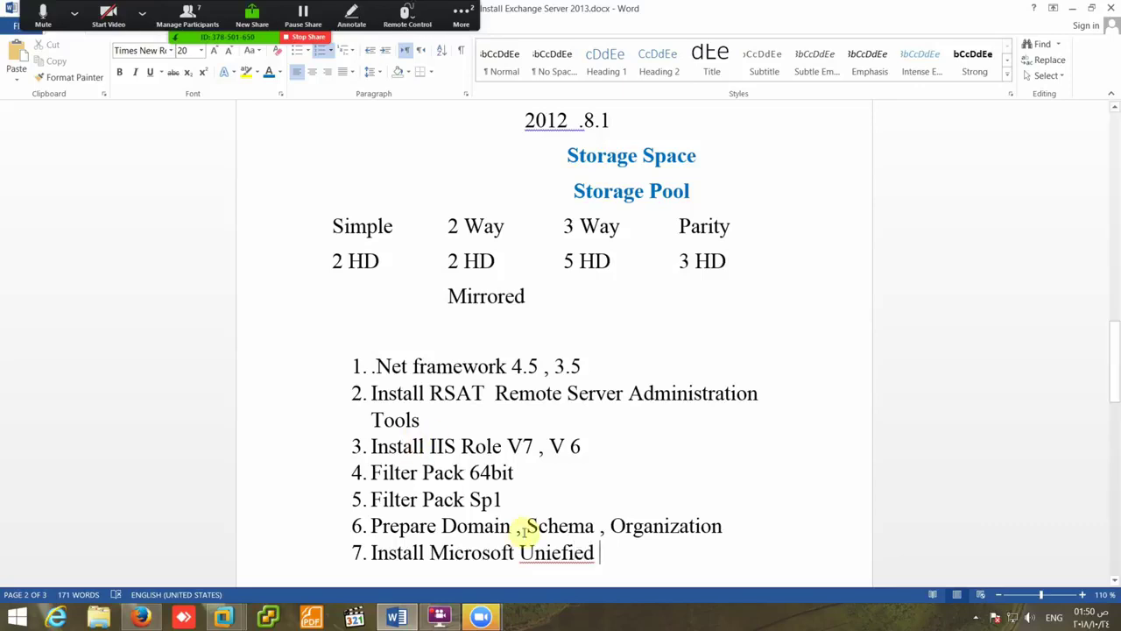
right_click(548, 552)
left_click(604, 483)
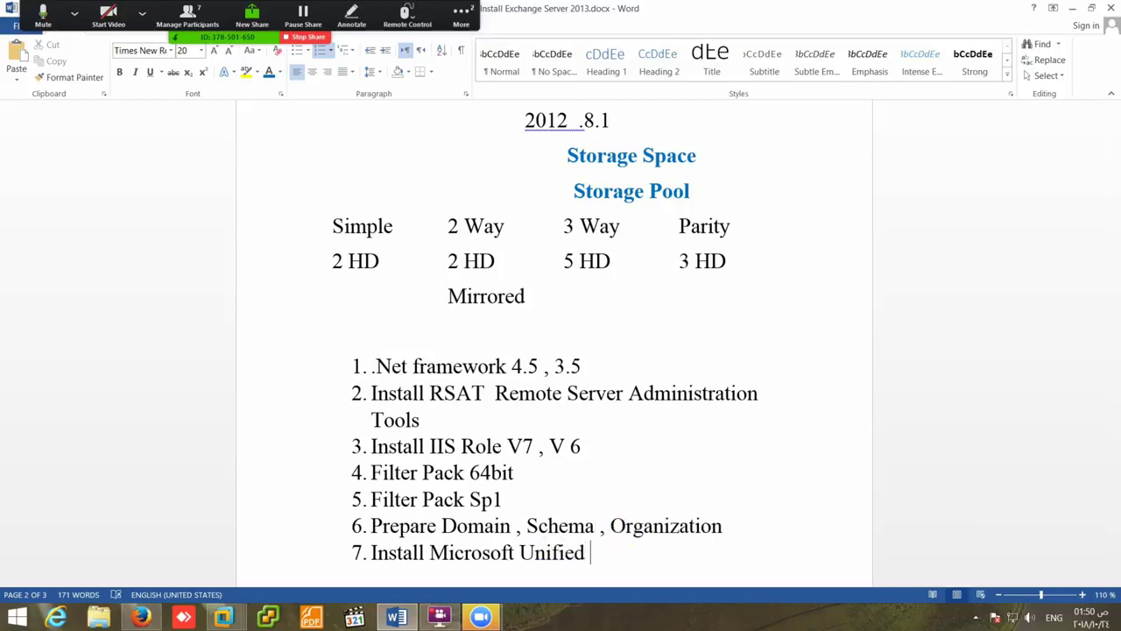
type("Communc")
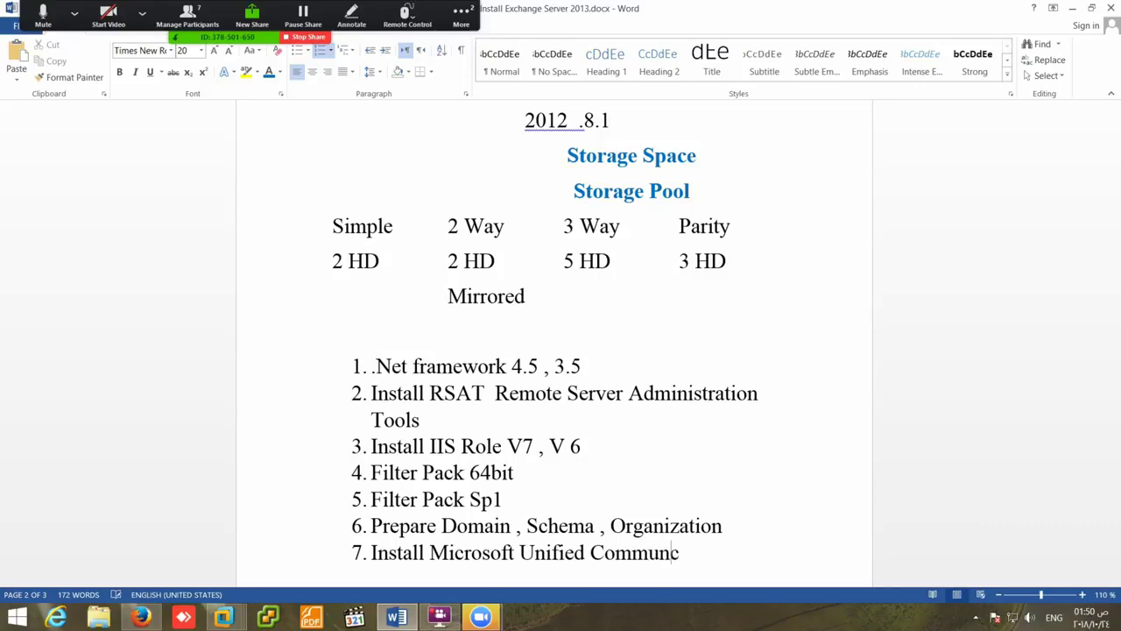
type("ation")
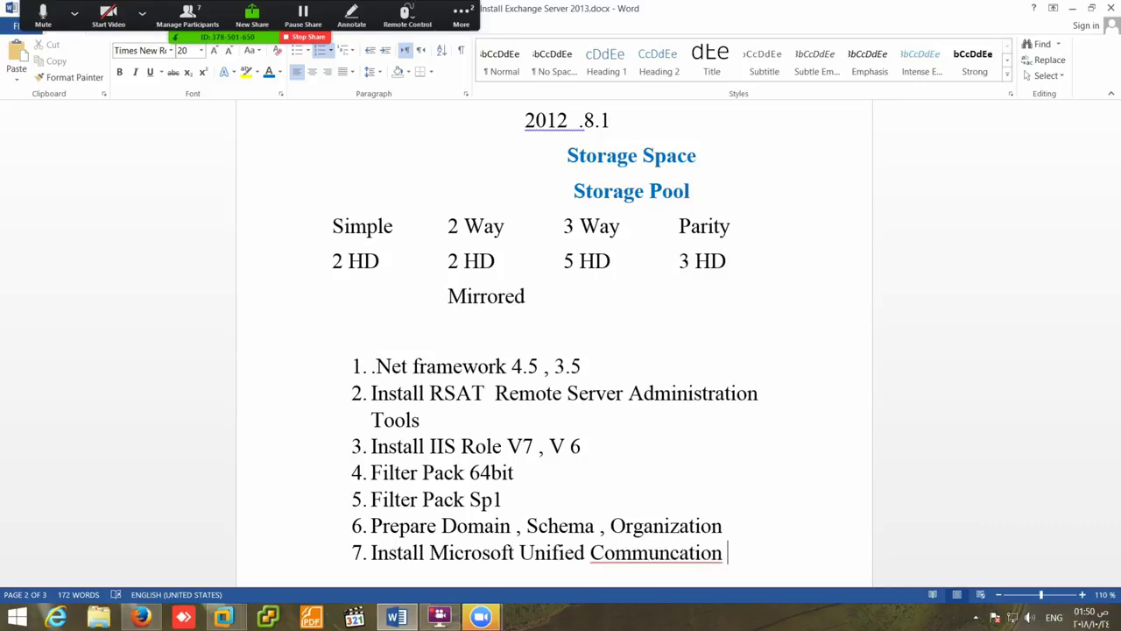
right_click(615, 553)
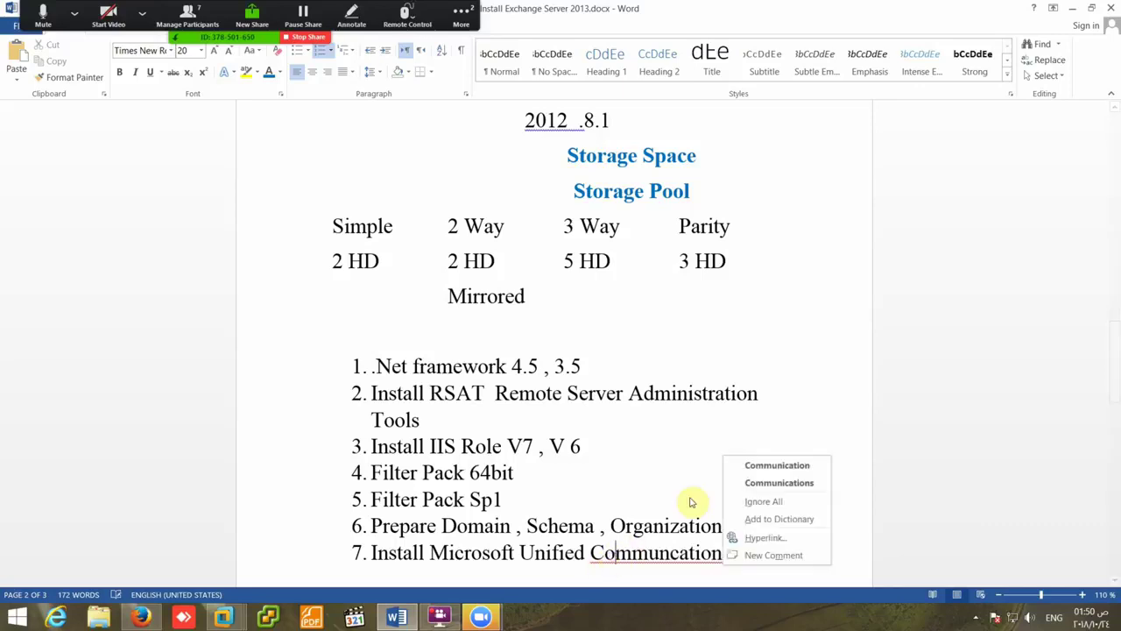
left_click(754, 465)
- Add item 8, 'Install Exchange Server 2013', then place the cursor in the Storage Pool heading
scroll(718, 473, "down", 4)
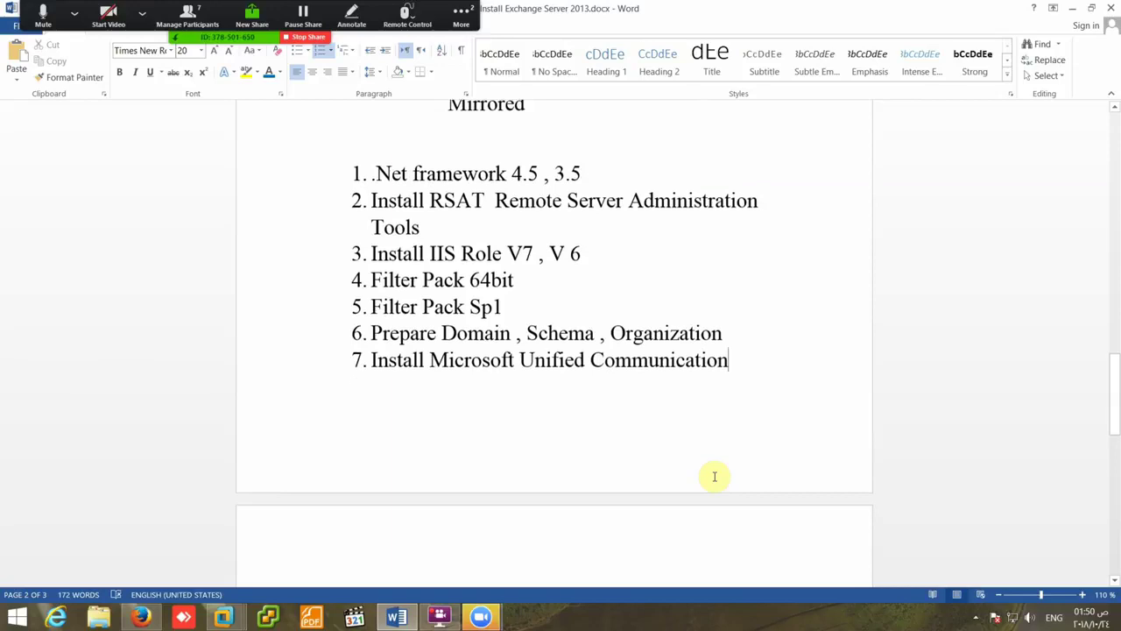
key("Return")
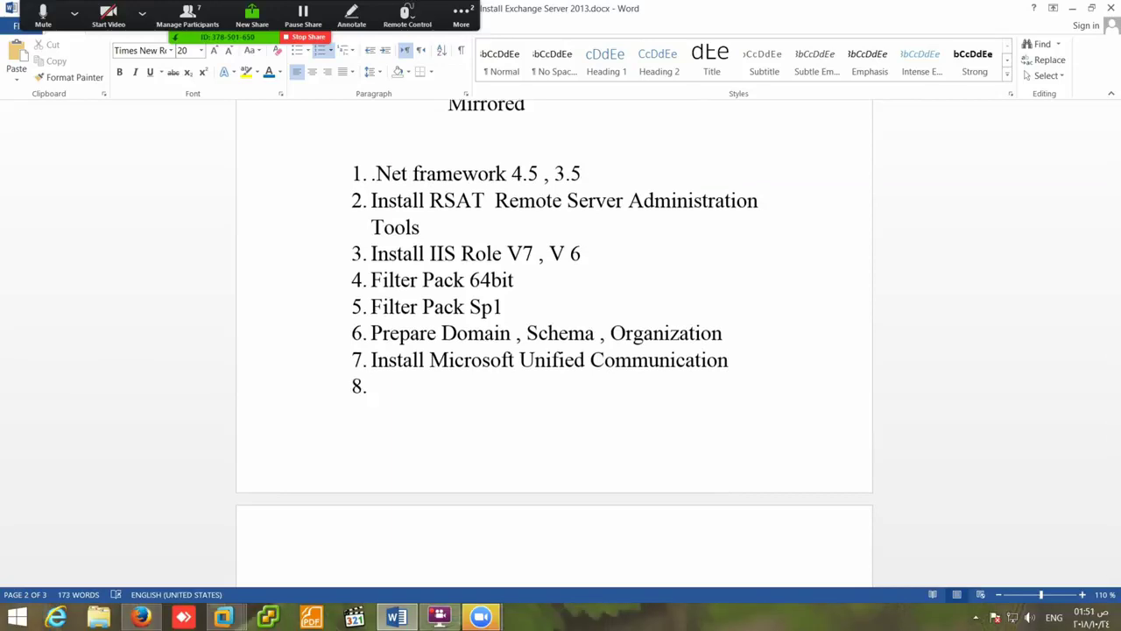
type("INstall ")
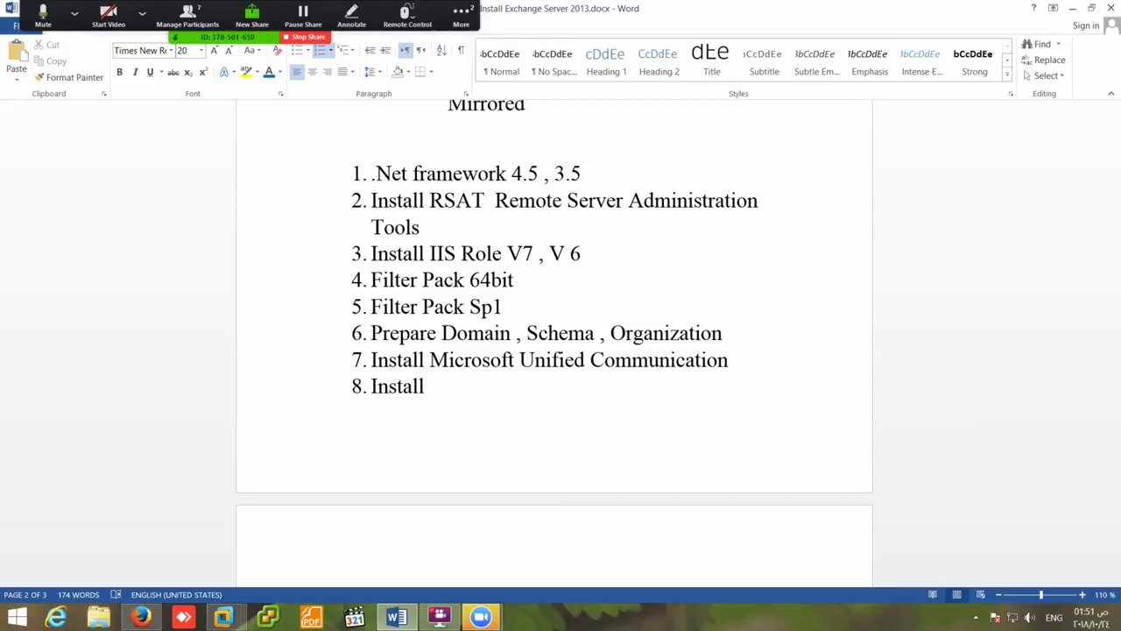
type("Exchange S")
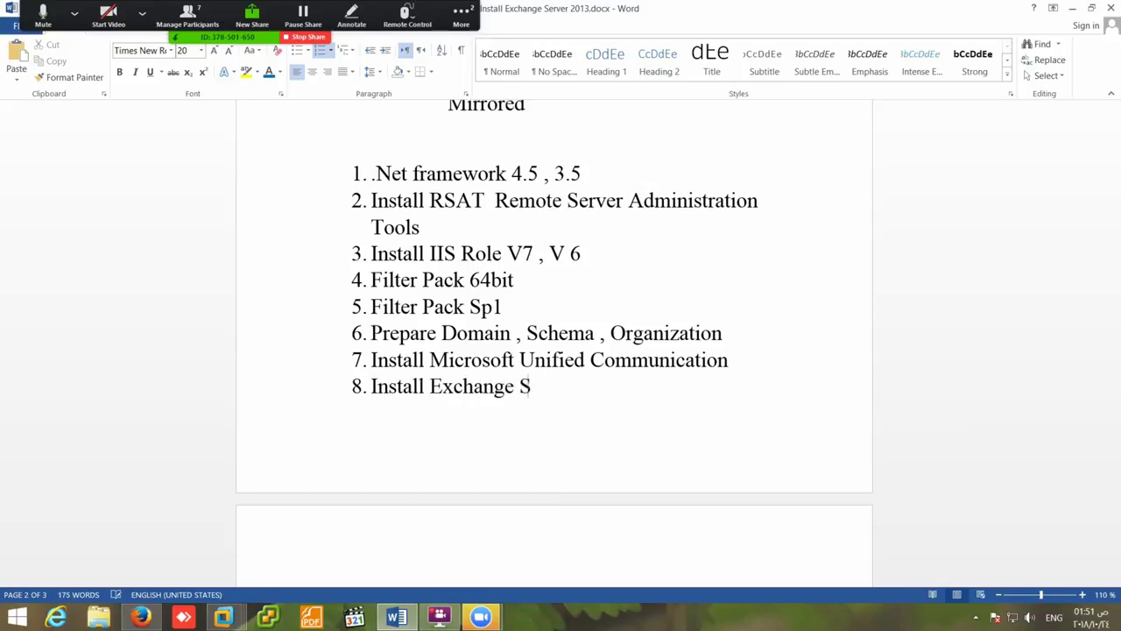
type("erver 2013")
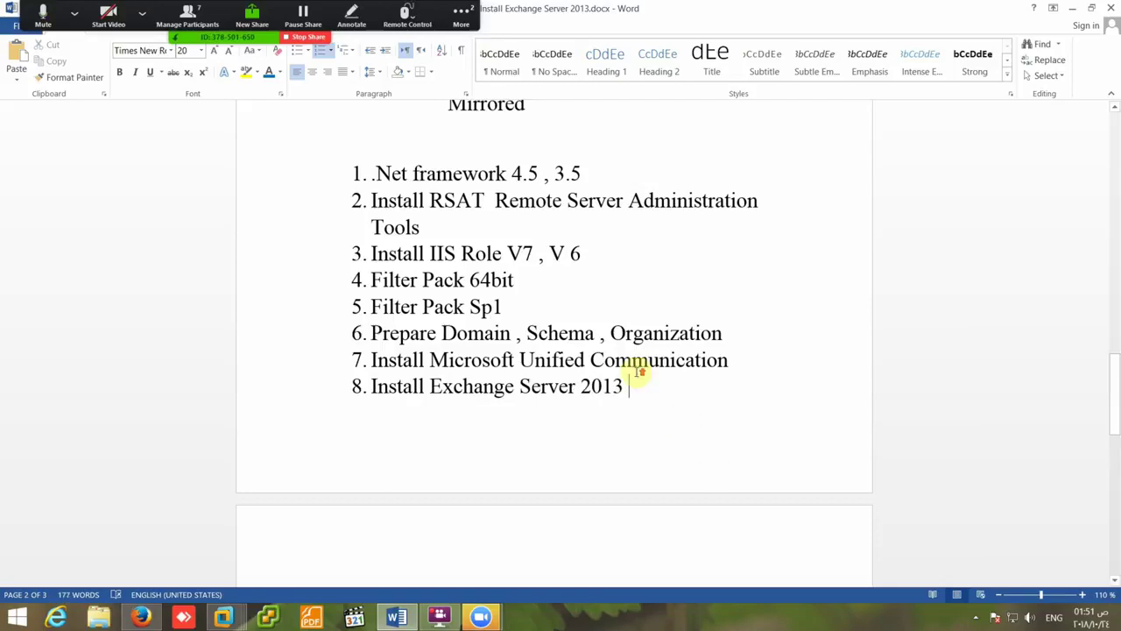
scroll(636, 371, "up", 2)
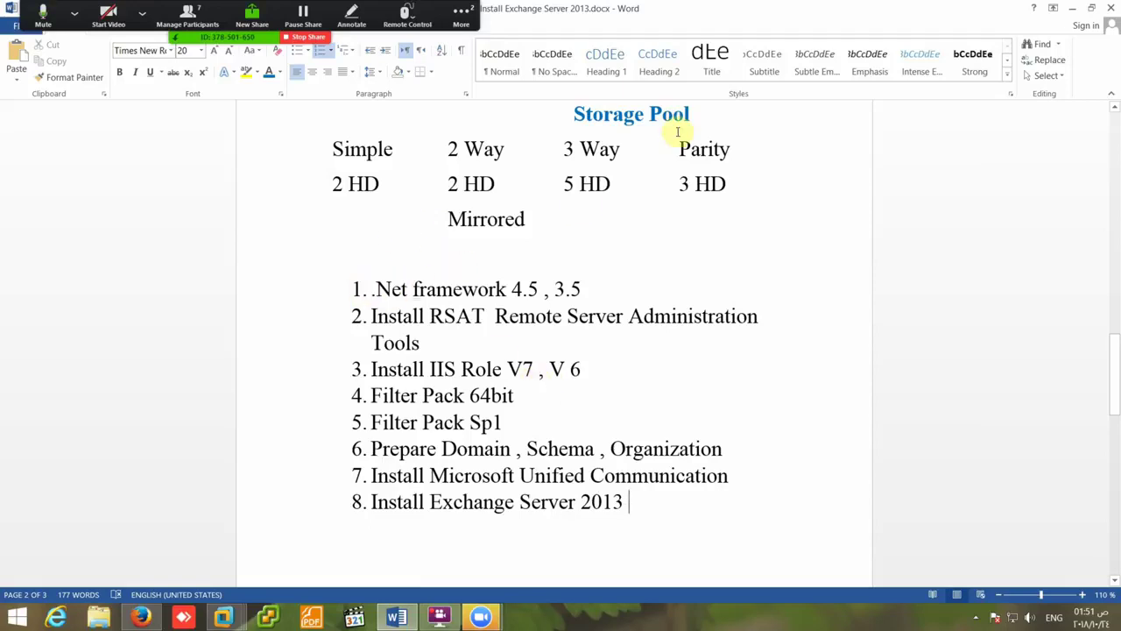
left_click(658, 113)
- Format Painter the heading's bold blue style onto the list, keeping it left-aligned and numbered
left_click(81, 77)
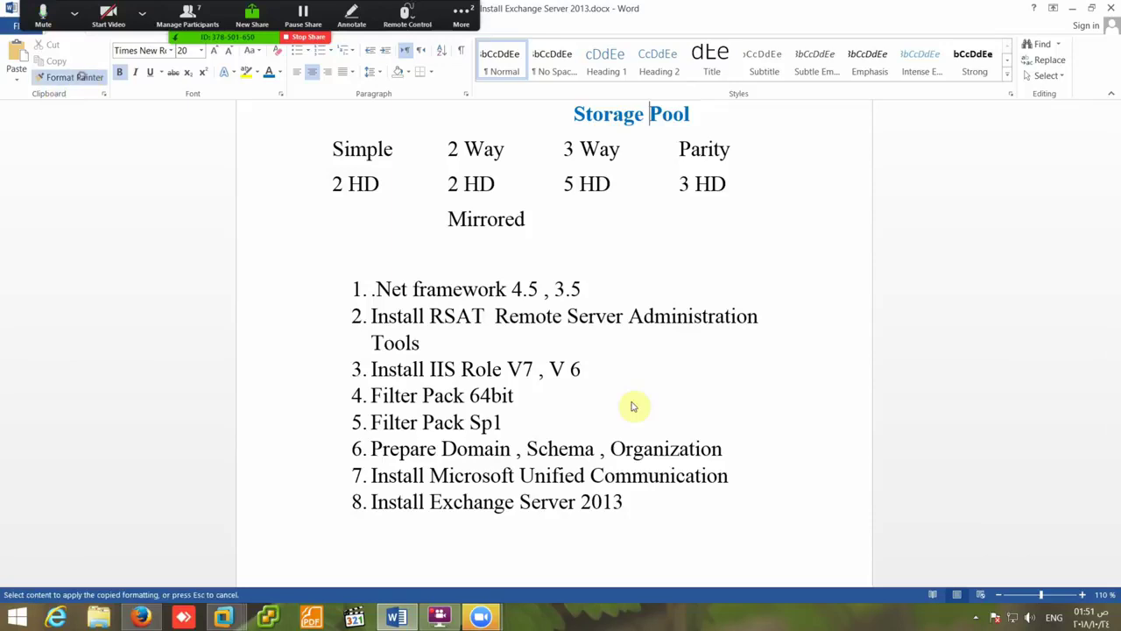
mouse_move(572, 289)
left_mouse_down()
mouse_move(438, 318)
mouse_move(371, 518)
mouse_move(640, 513)
left_mouse_up()
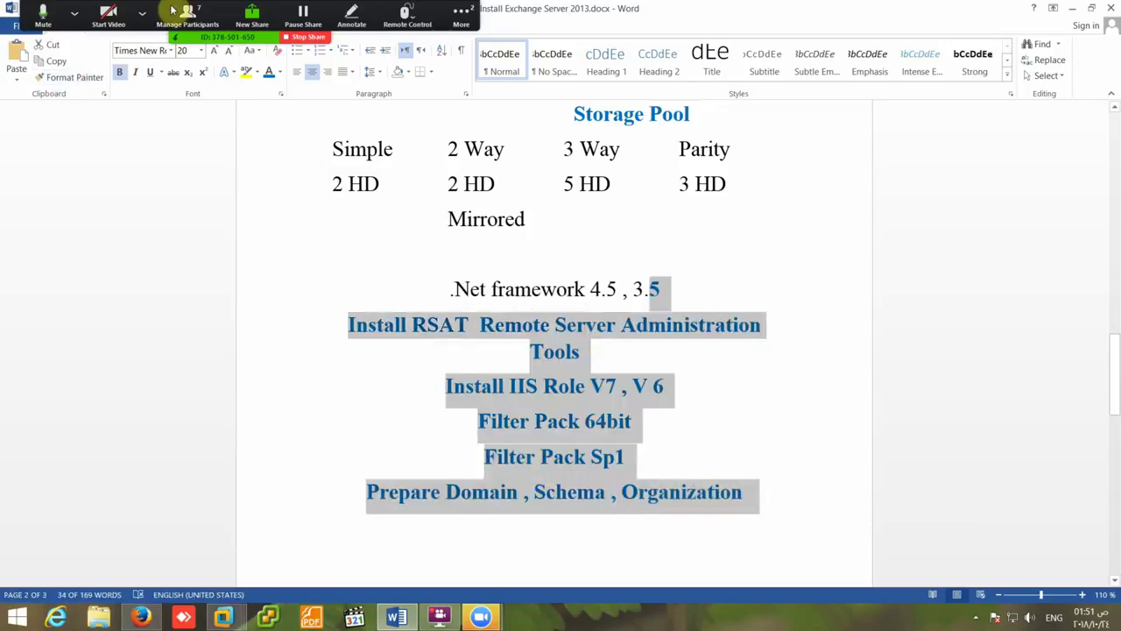
left_click(297, 72)
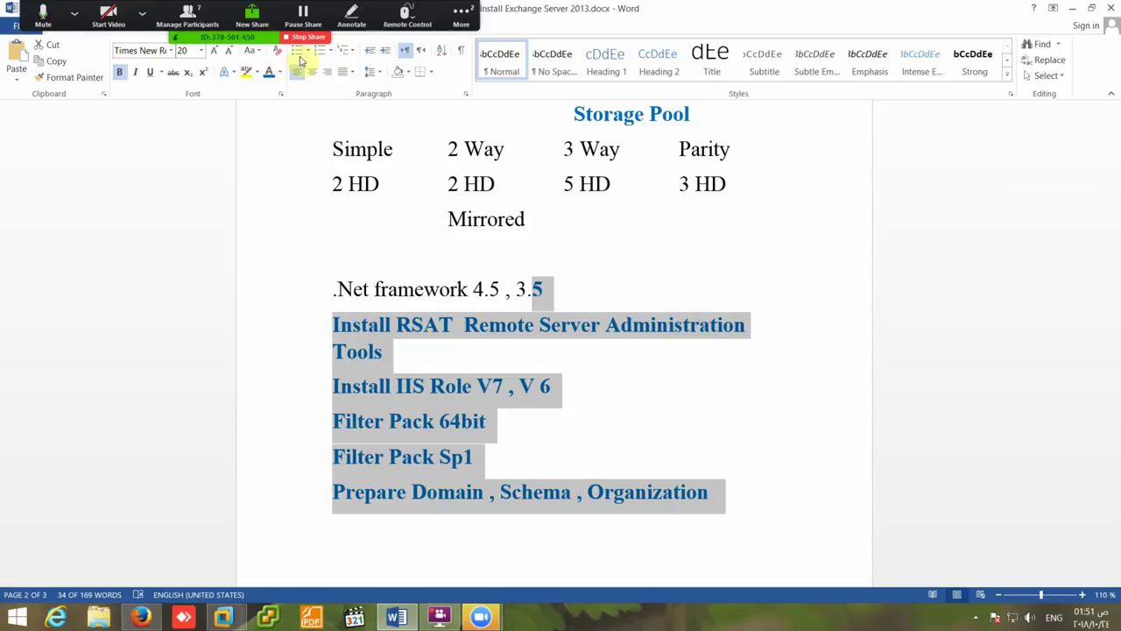
left_click(321, 49)
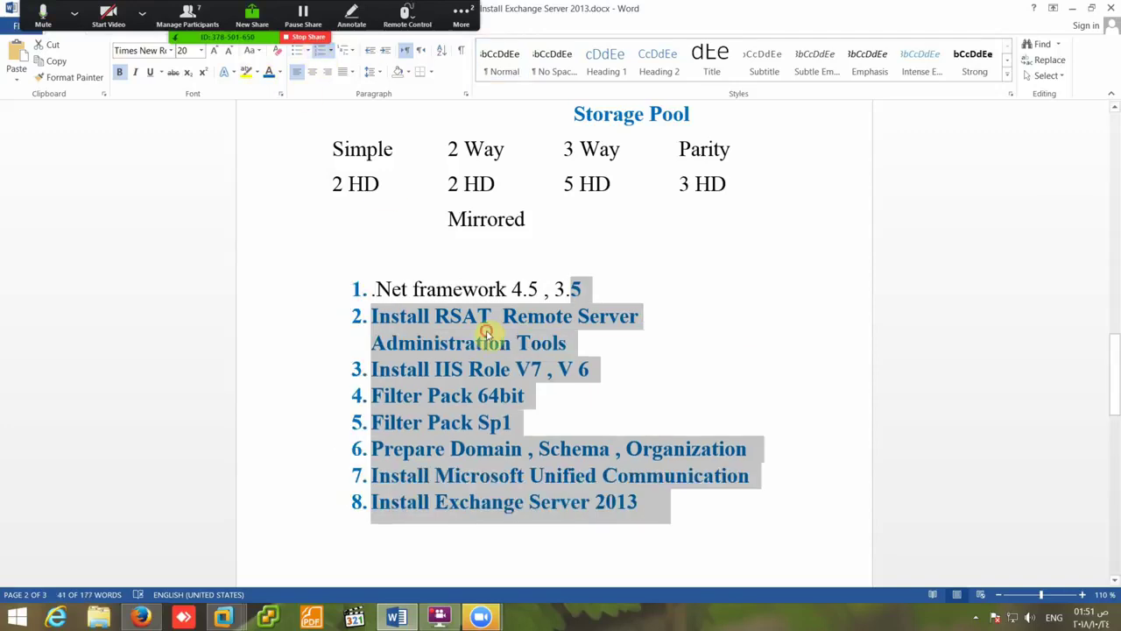
left_click(386, 287)
- Apply the same bold blue formatting to item 1 as well
left_click(96, 78)
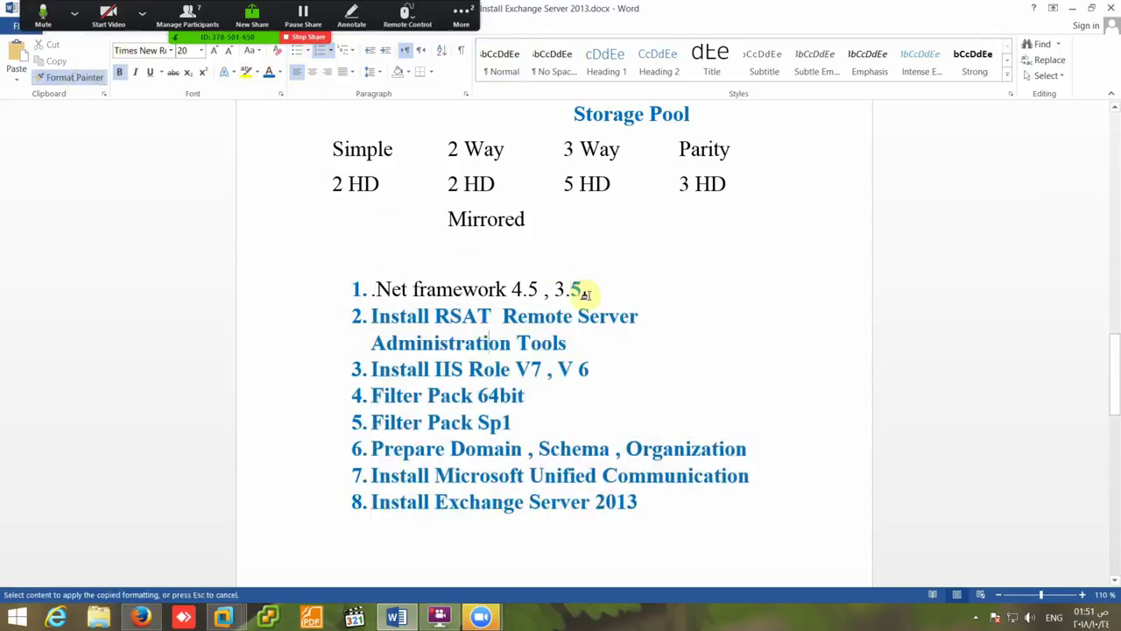
mouse_move(583, 290)
left_mouse_down()
mouse_move(383, 290)
mouse_move(393, 294)
left_mouse_up()
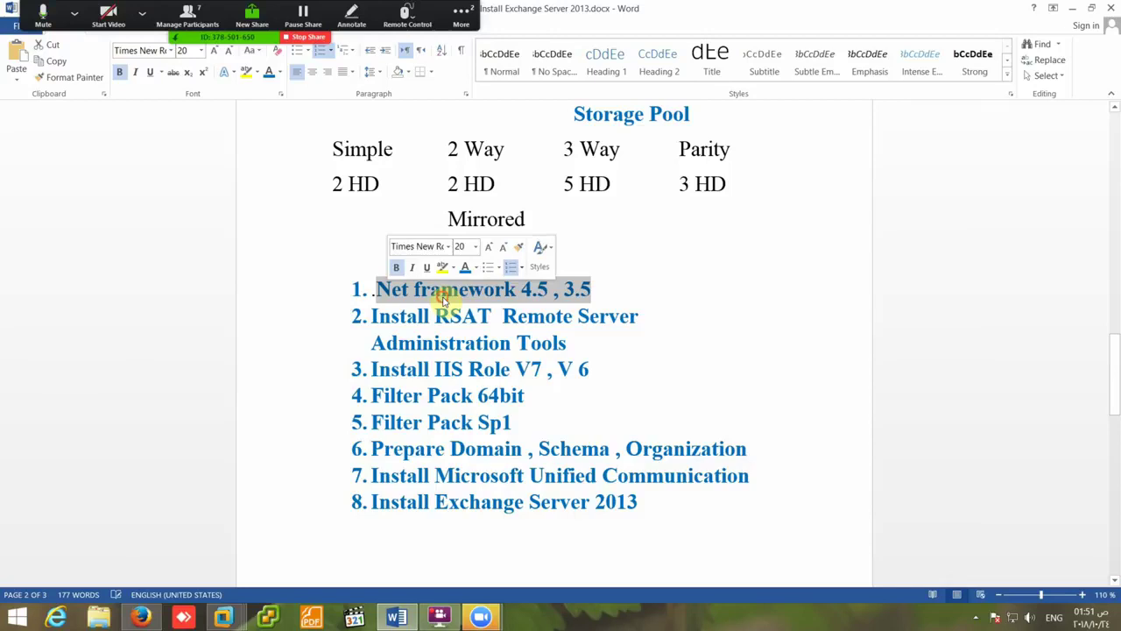
left_click(441, 293)
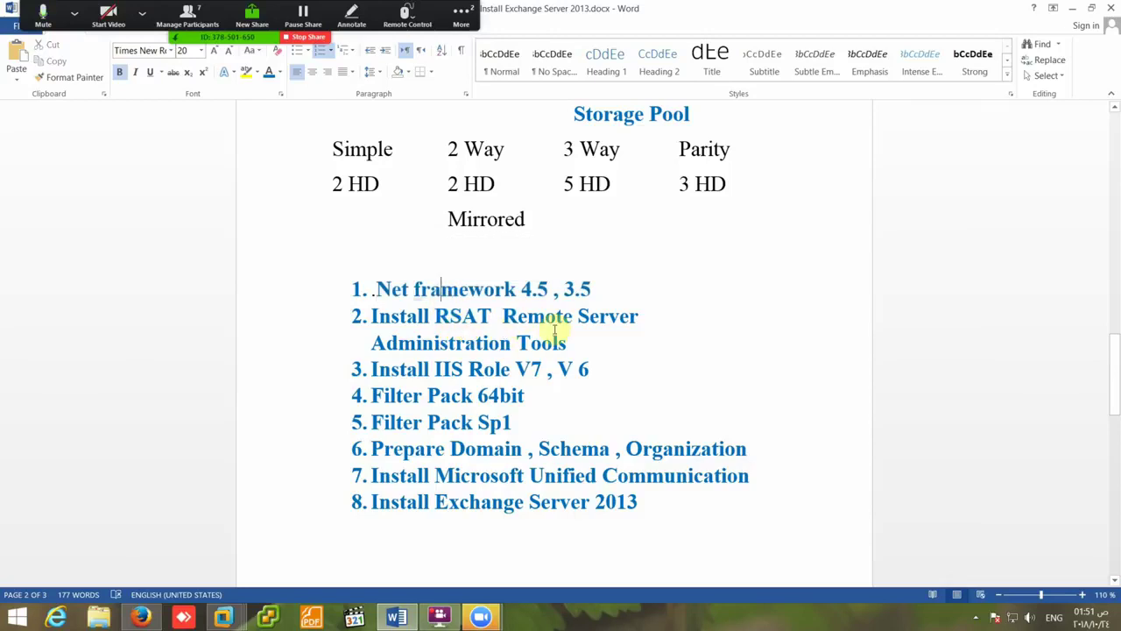
left_click(512, 343)
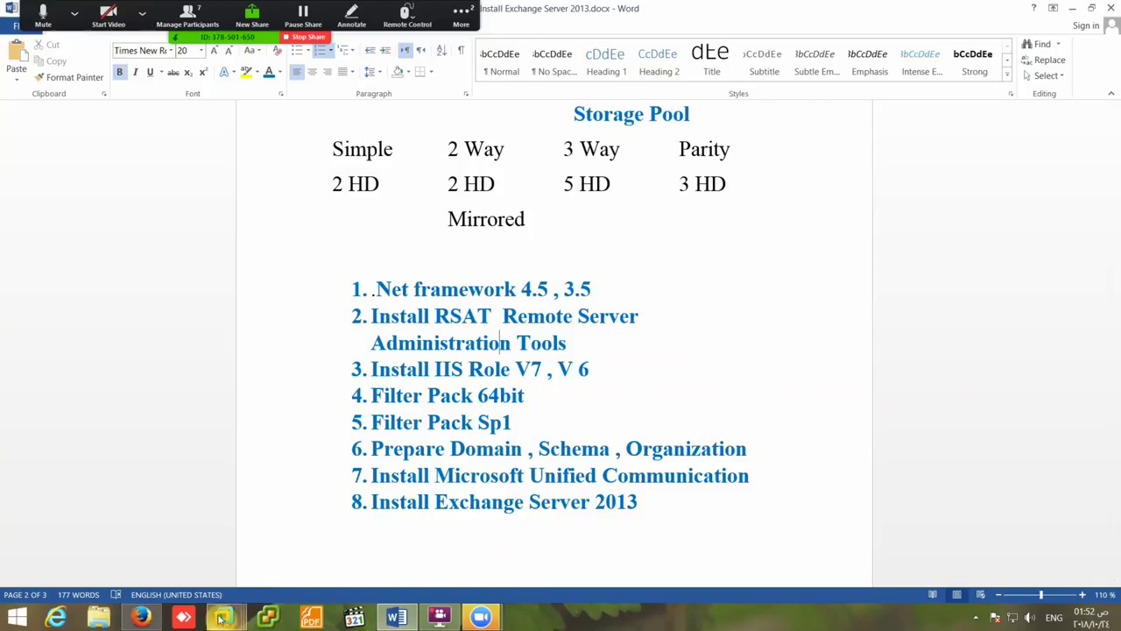
- Check the Exchange VM's CD/DVD drive settings and close them without changes
mouse_move(225, 618)
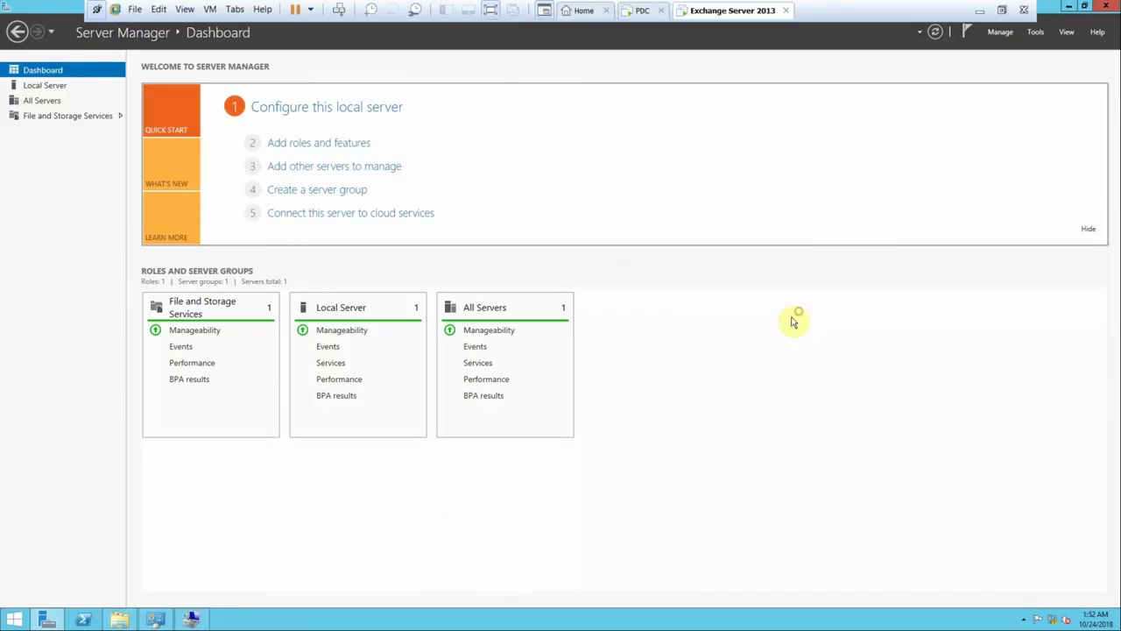
right_click(722, 16)
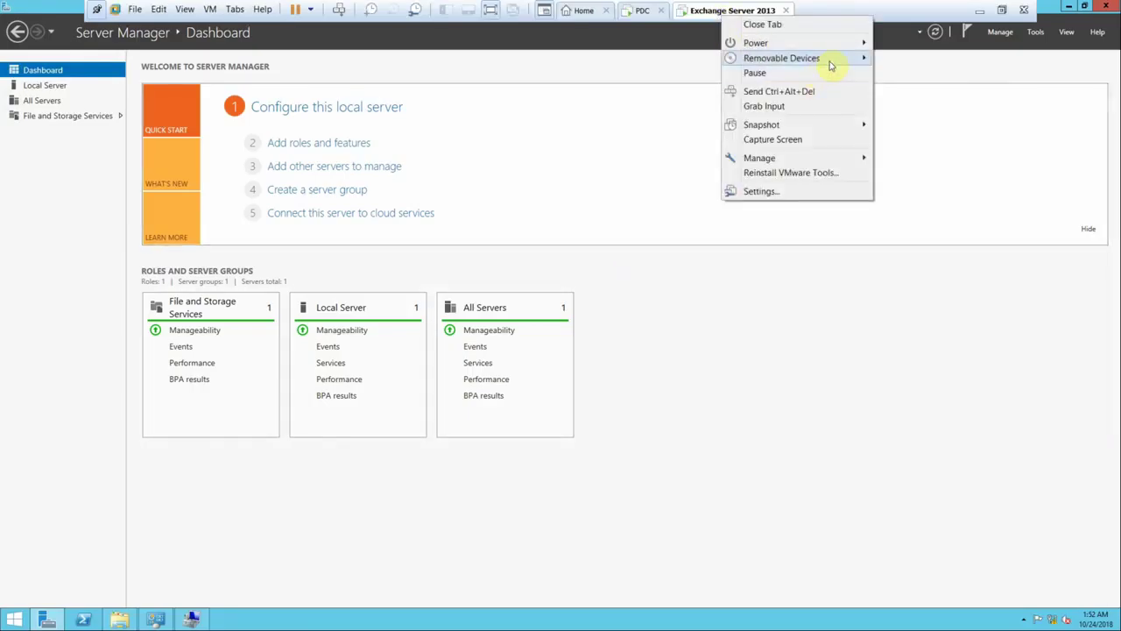
mouse_move(831, 65)
mouse_move(995, 63)
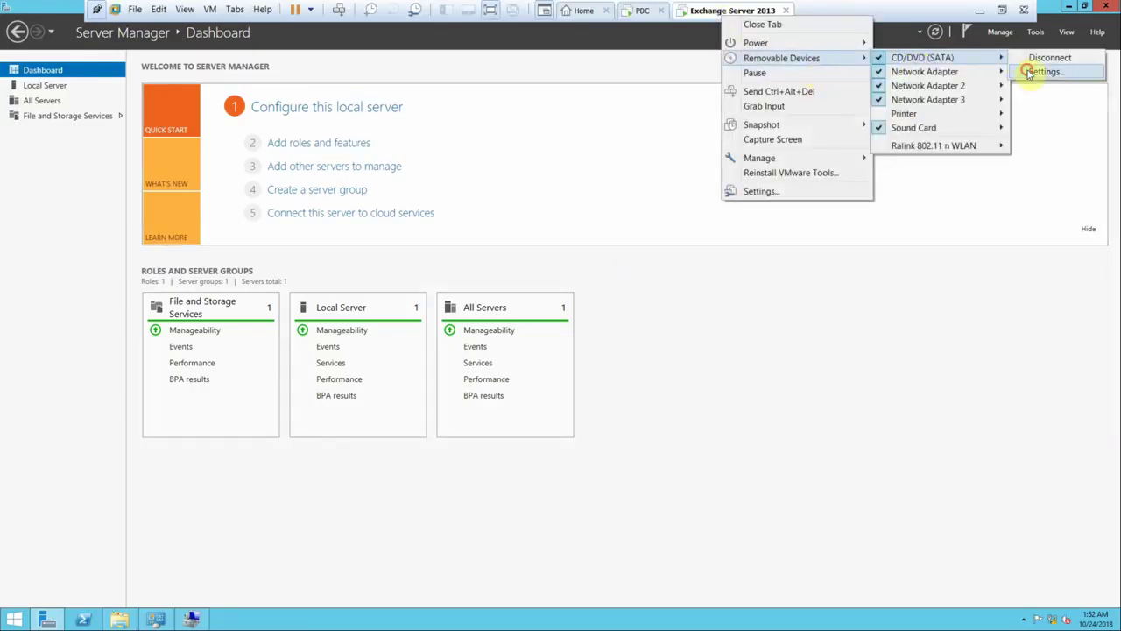
left_click(1031, 73)
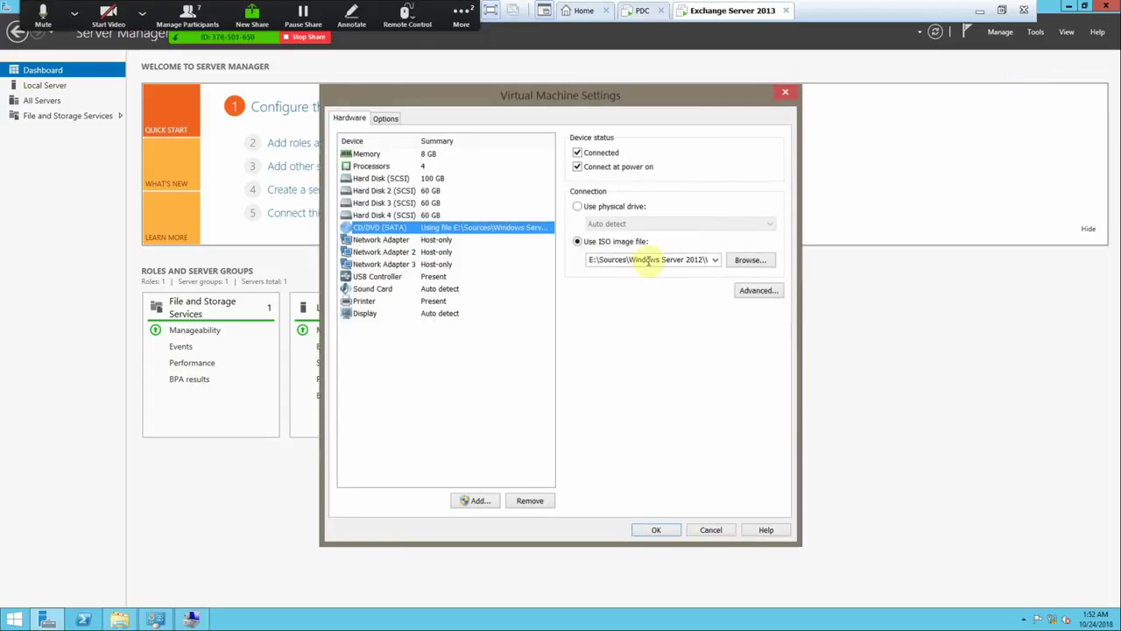
left_click(710, 530)
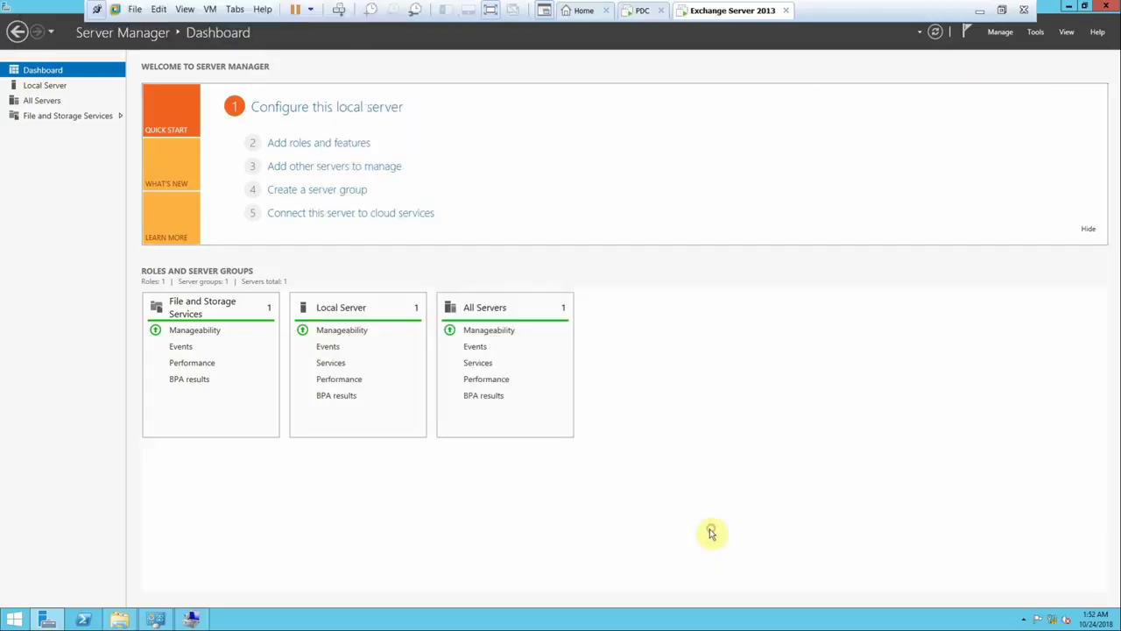
- Walk the Add Roles and Features wizard to Features, expand .NET Framework 3.5, then cancel
left_click(315, 145)
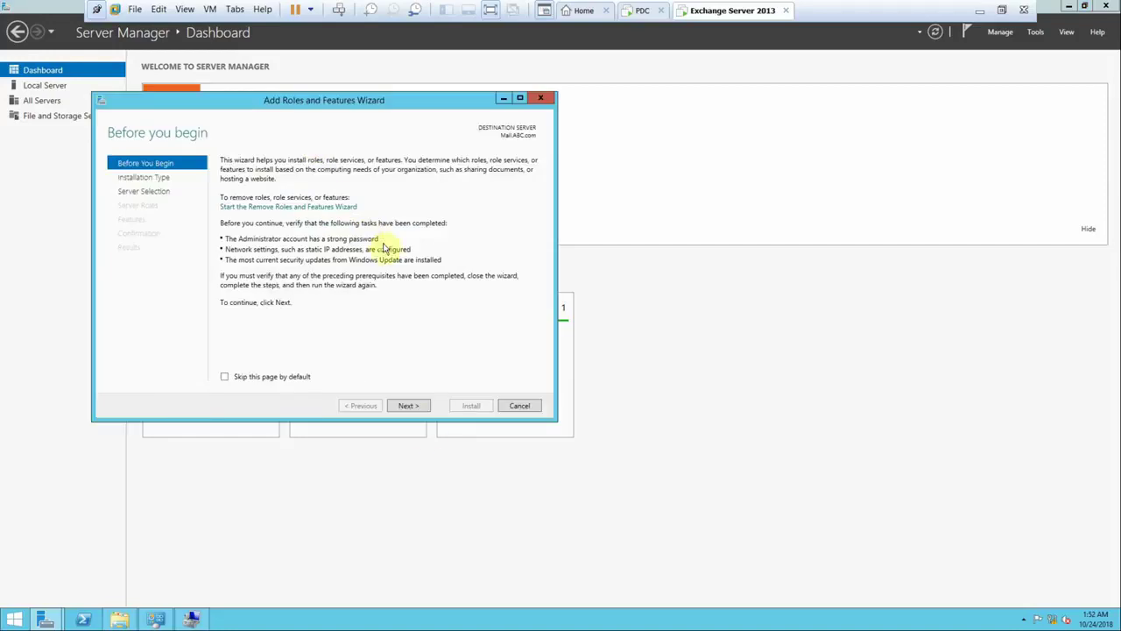
left_click(415, 407)
left_click(415, 407)
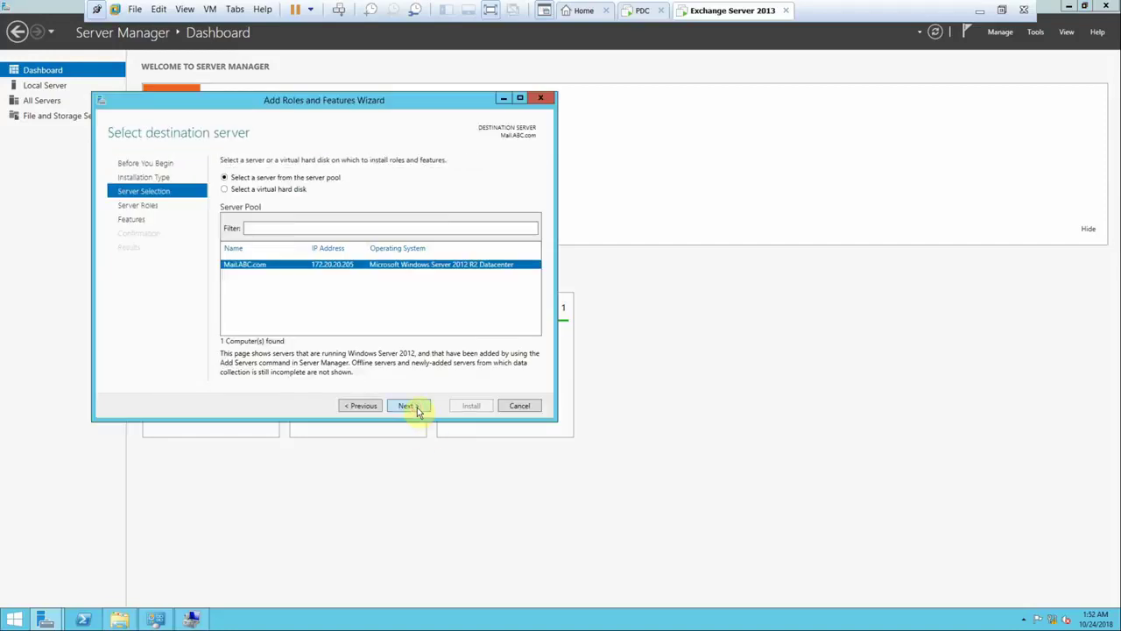
left_click(415, 407)
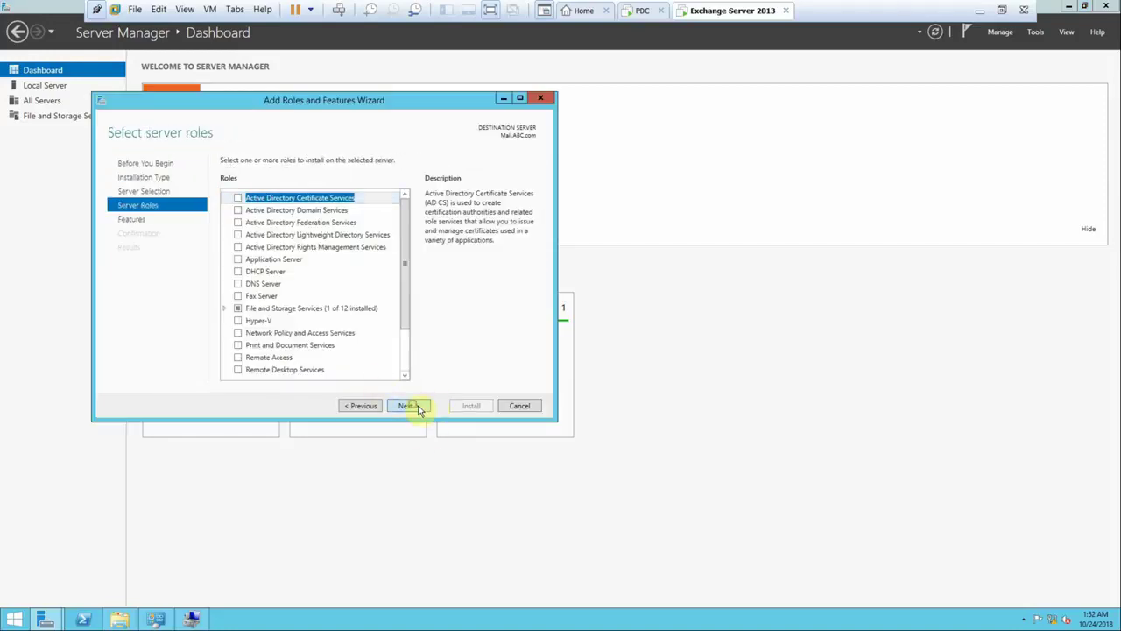
left_click(415, 407)
left_click(224, 198)
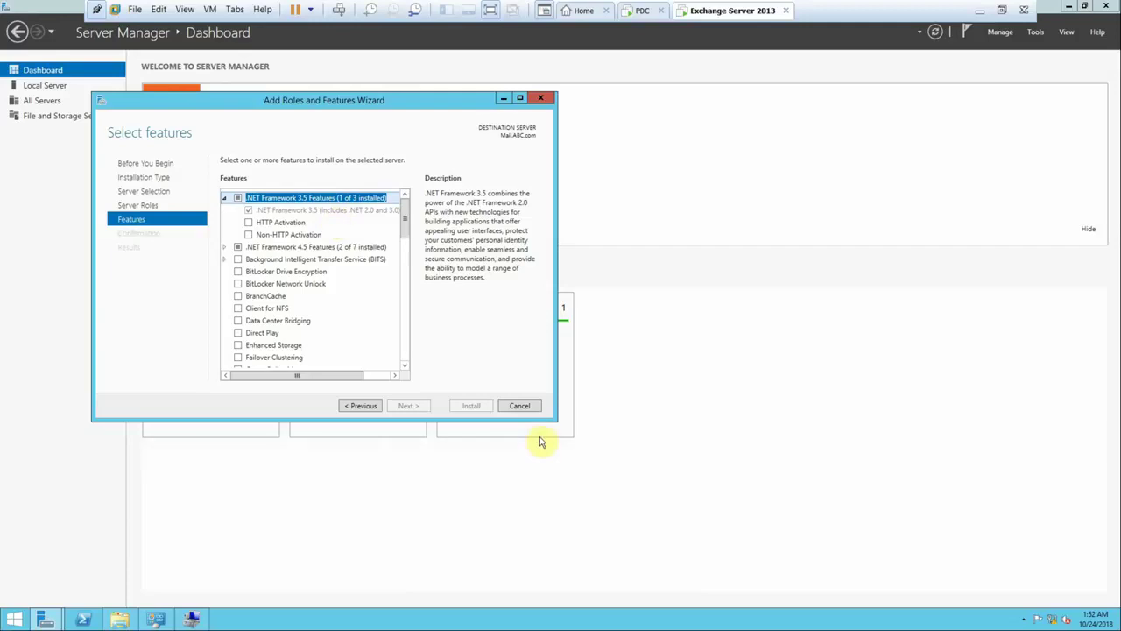
left_click(522, 406)
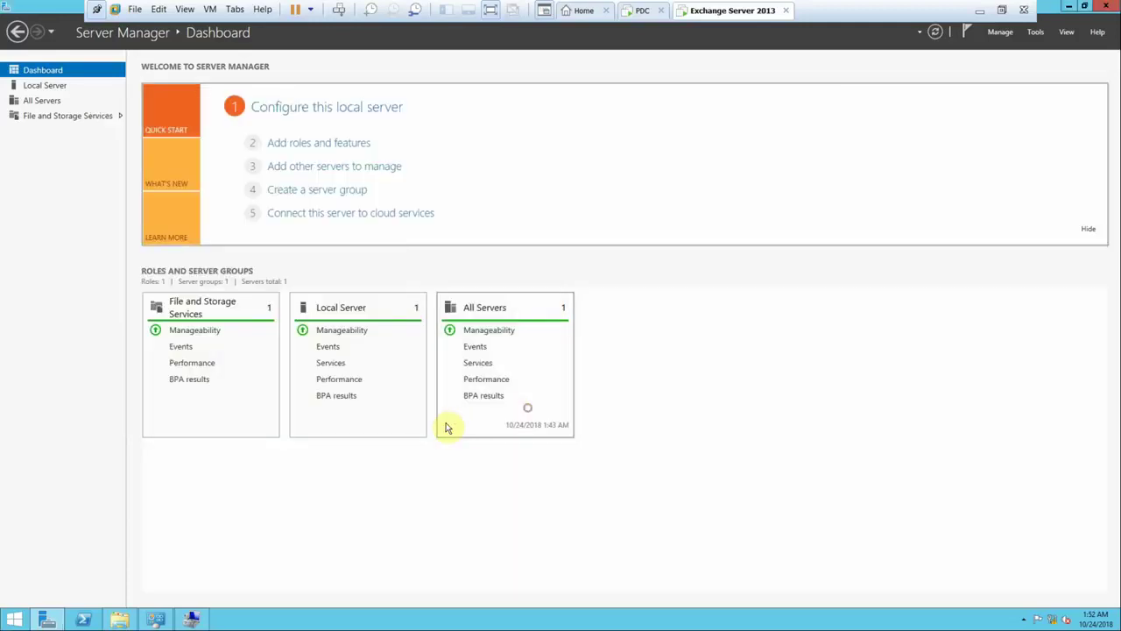
- Minimize the VM to view the Word list, then restore the Exchange VM window
left_click(974, 10)
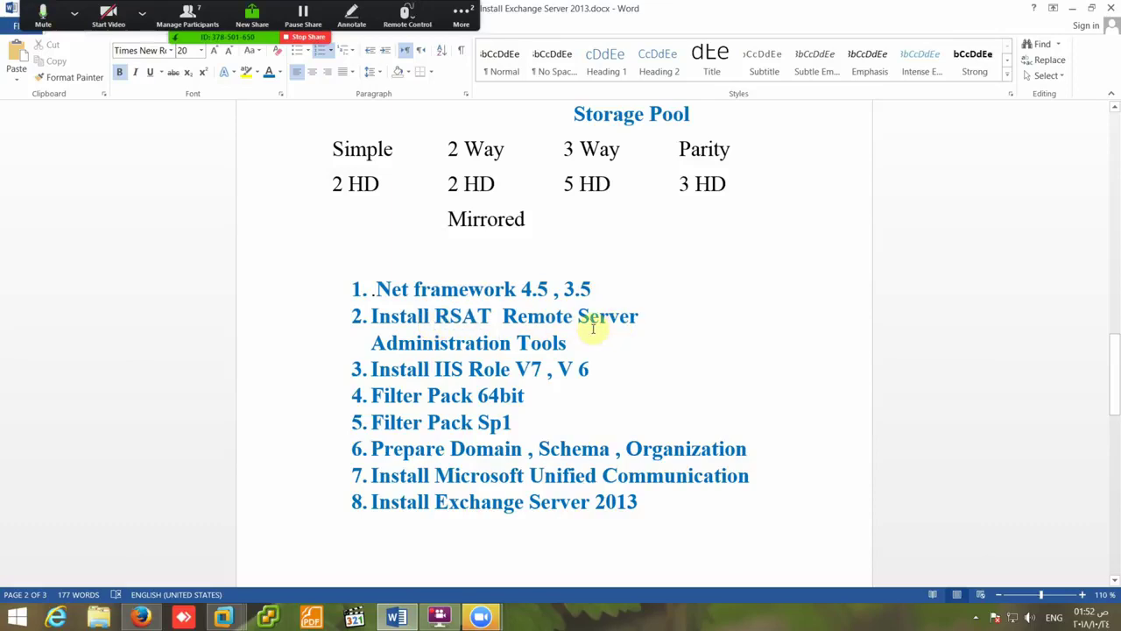
left_click(223, 618)
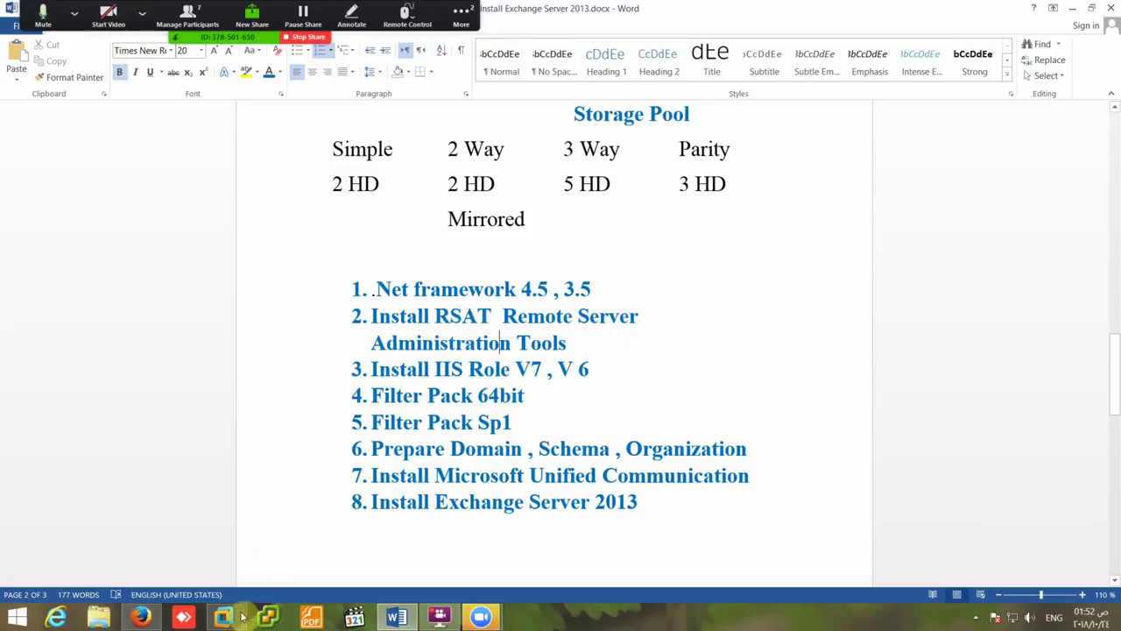
left_click(413, 563)
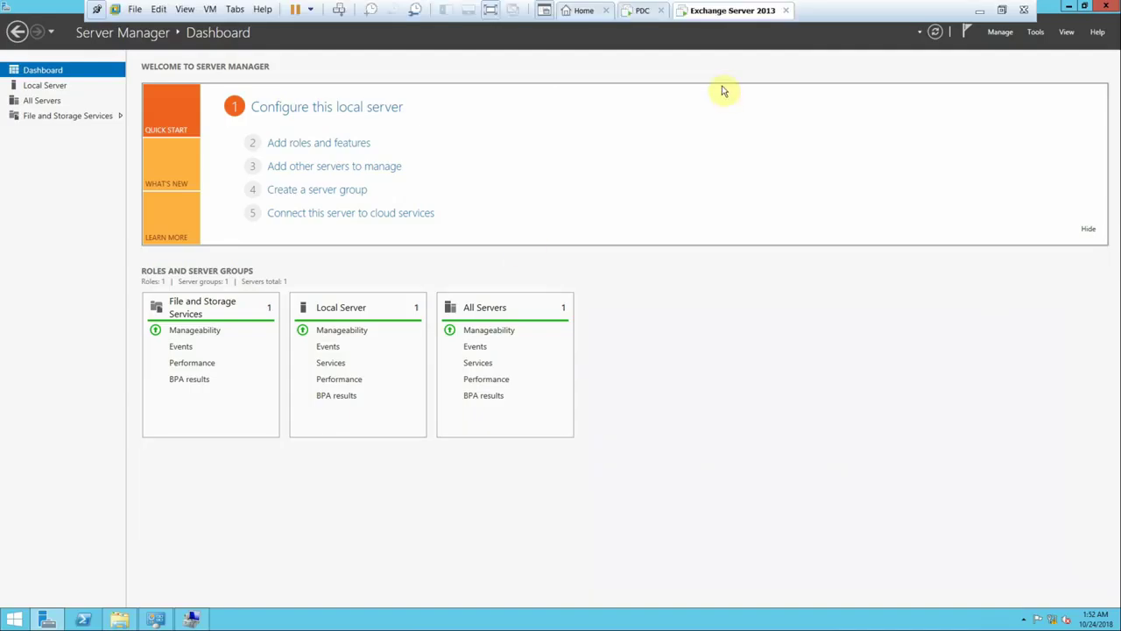
- In the Exchange VM's Options settings, set Shared Folders to Always enabled
right_click(716, 13)
left_click(750, 189)
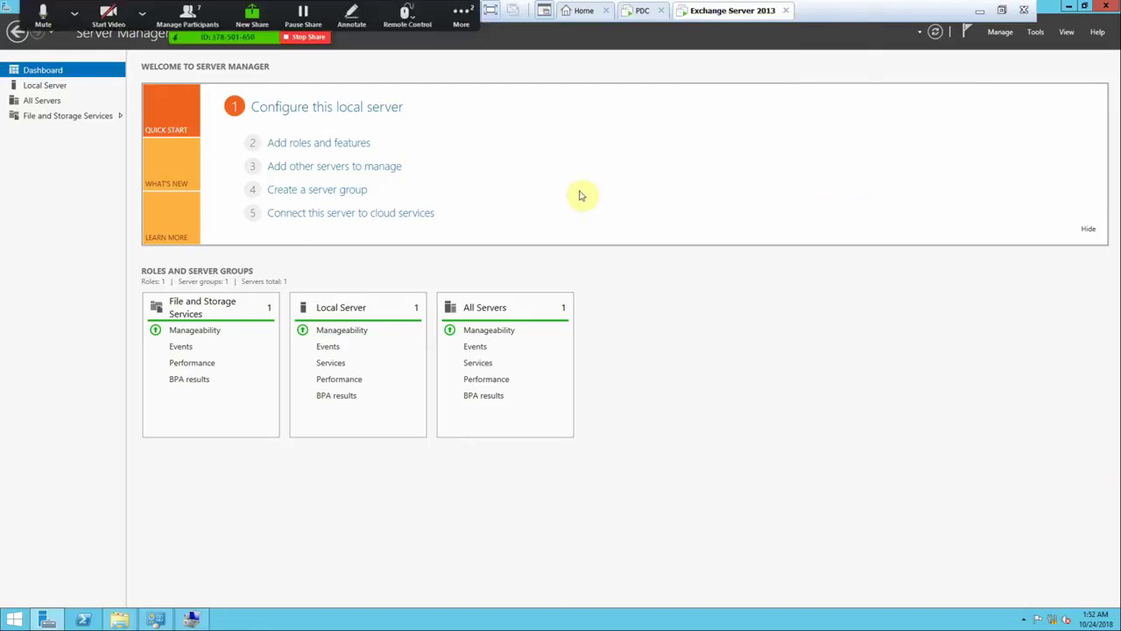
left_click(385, 118)
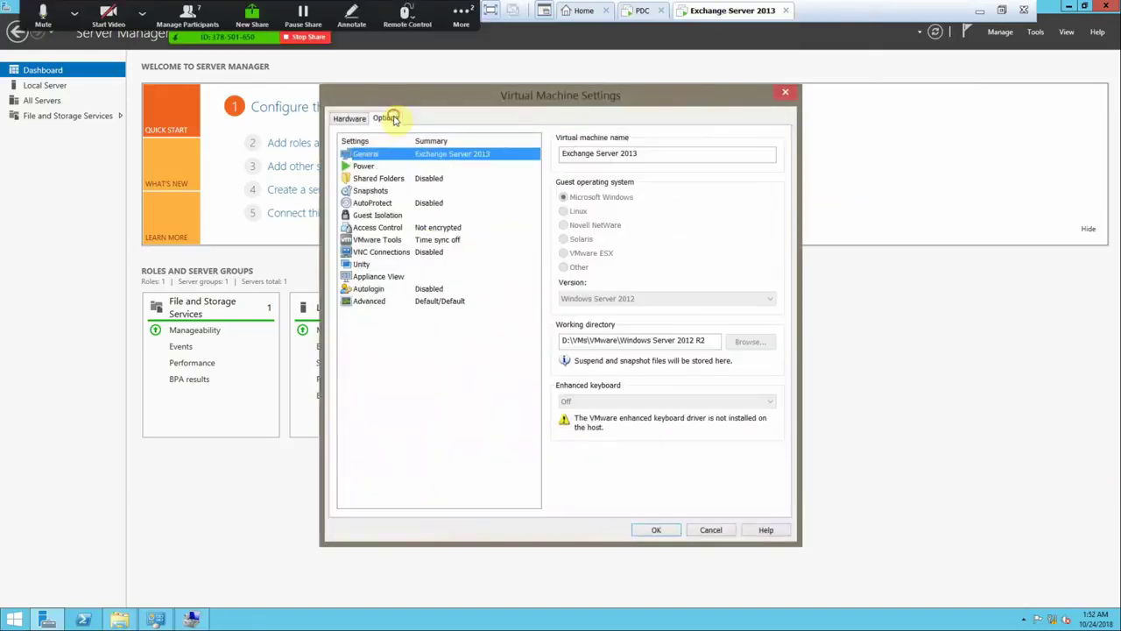
left_click(398, 178)
left_click(598, 210)
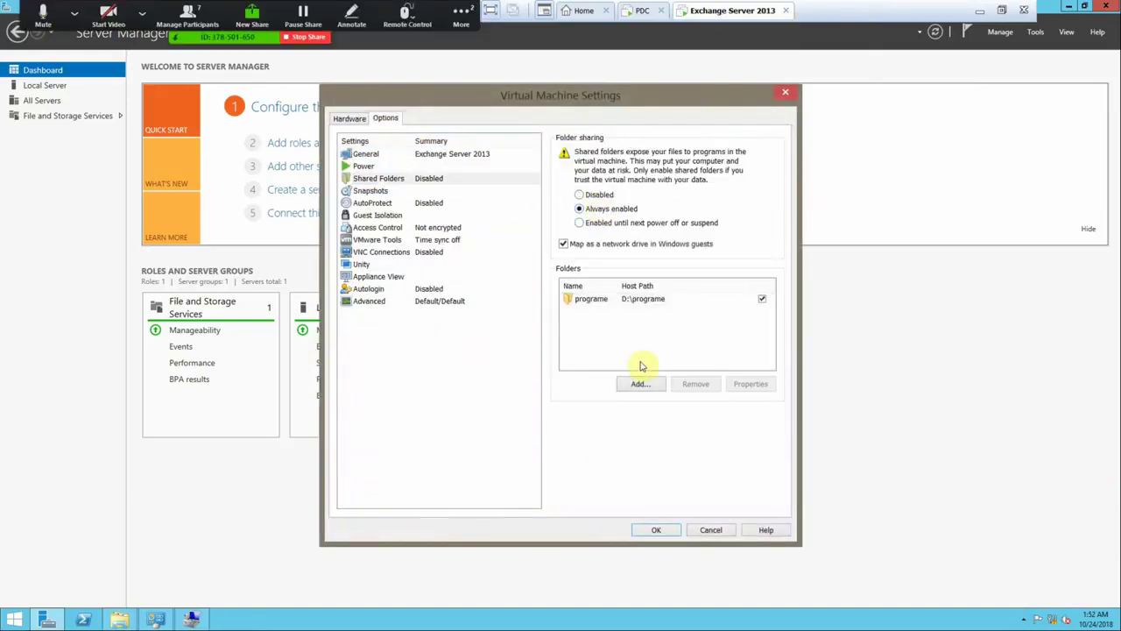
- Add the host's New Volume (E:) as a shared folder and save the settings
left_click(642, 384)
left_click(618, 438)
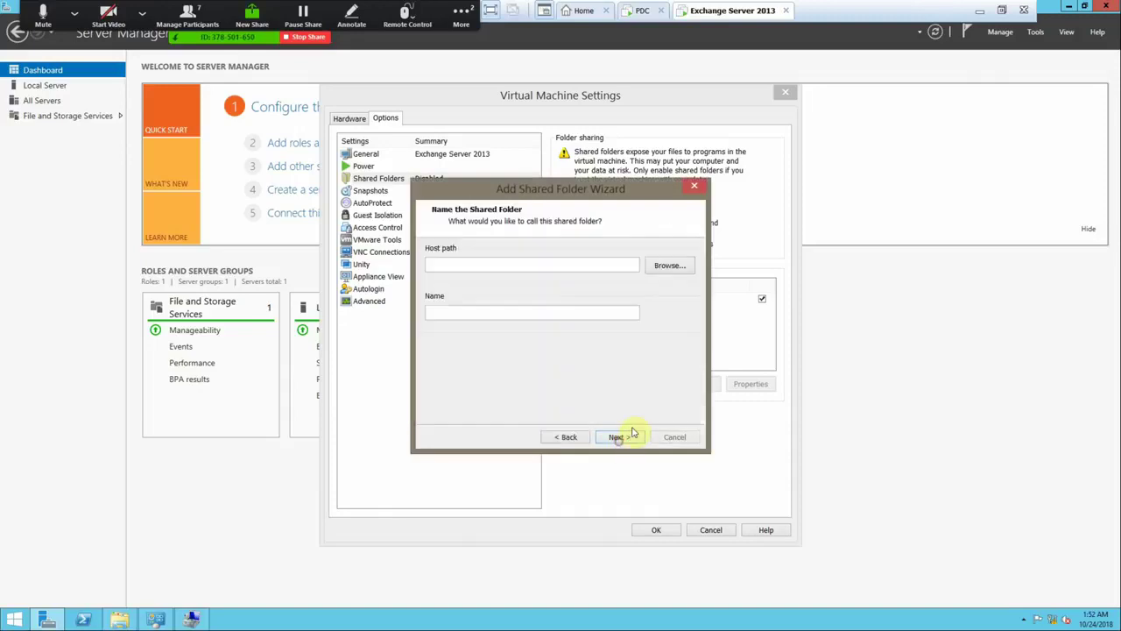
left_click(663, 267)
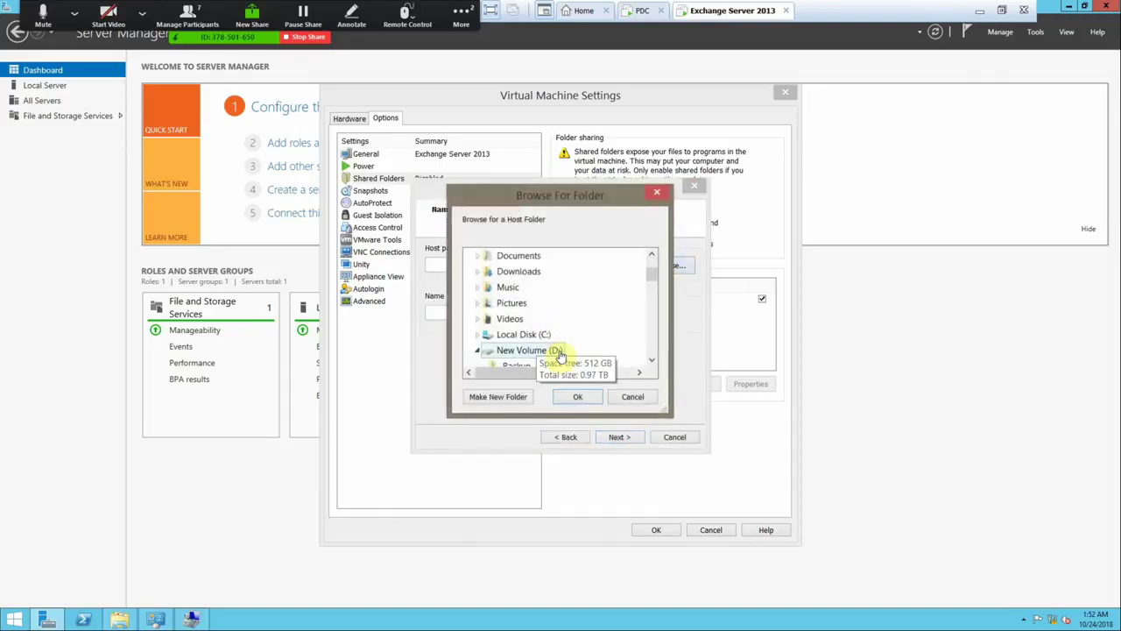
left_click_drag(652, 283, 651, 351)
left_click(558, 306)
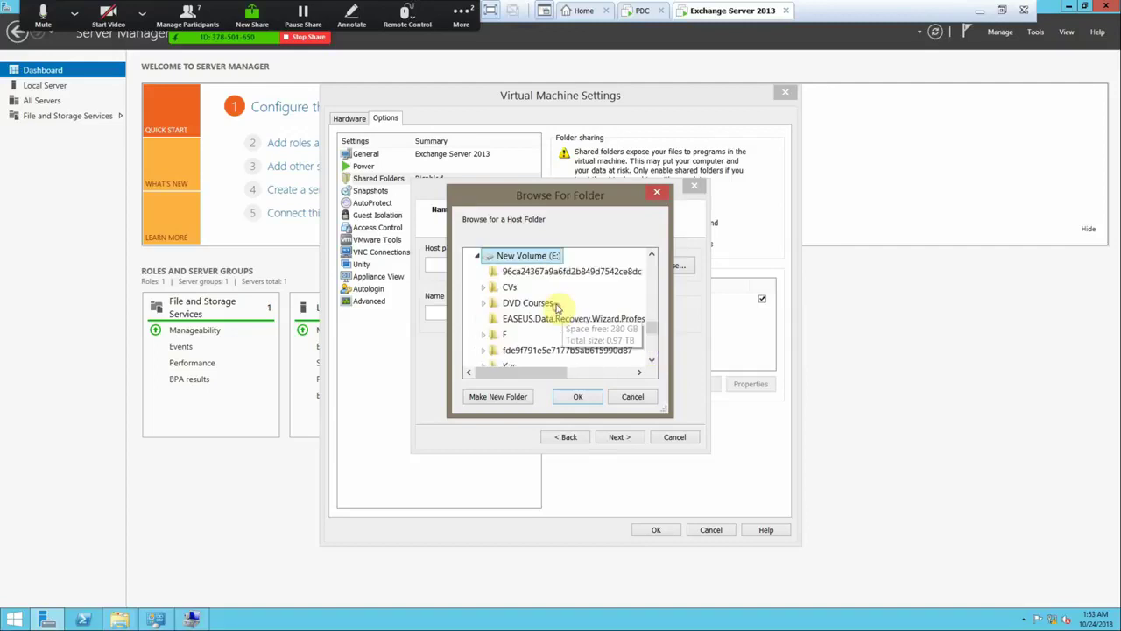
left_click(578, 396)
left_click(616, 437)
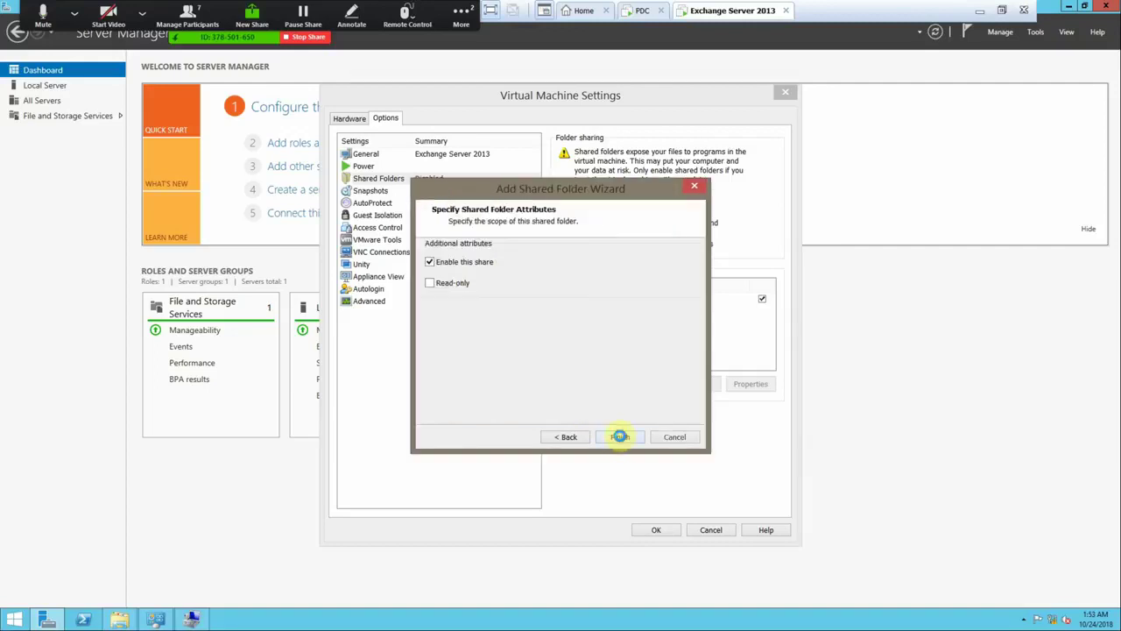
left_click(620, 436)
left_click(652, 529)
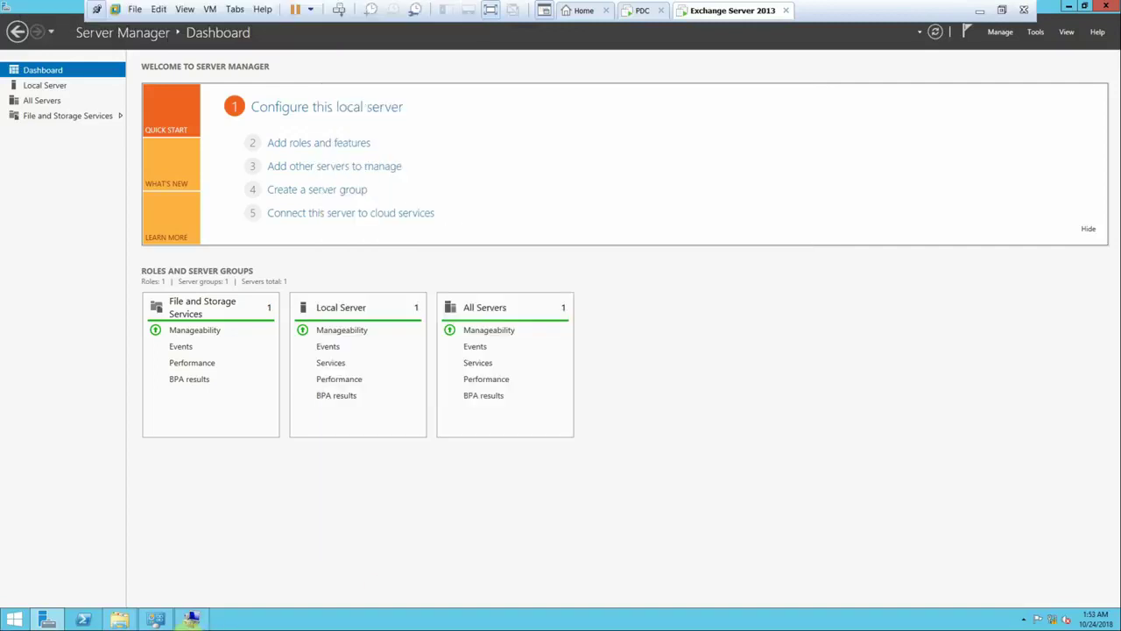
- Browse Z: > E > Sources > Exchange Server > Exchange Server 2013, view as large icons, select the install guide
left_click(131, 619)
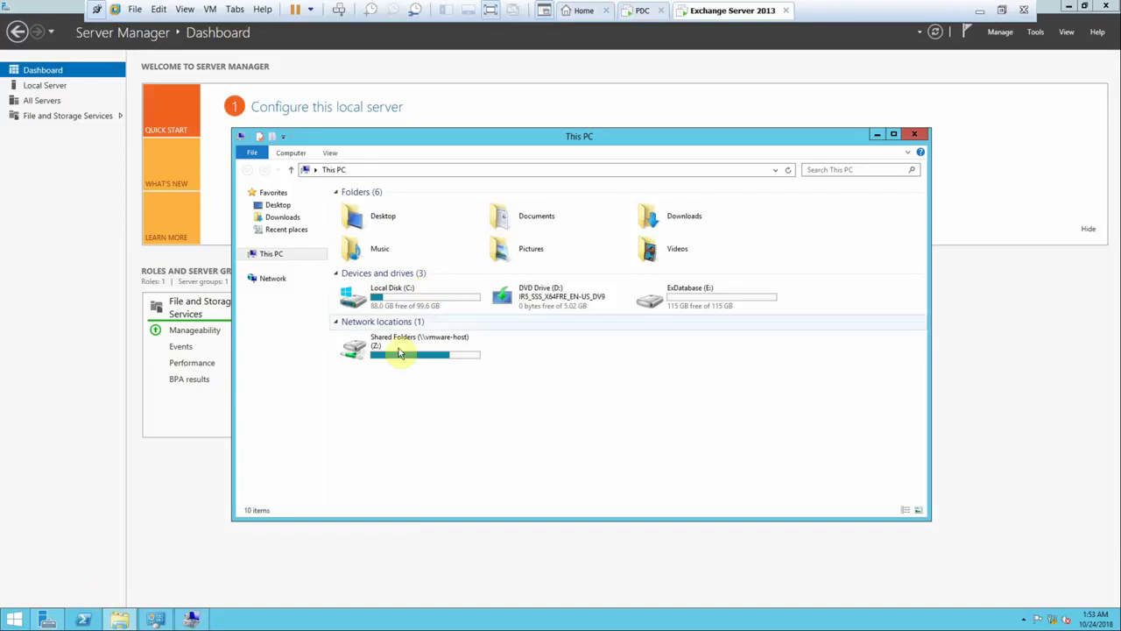
left_click(429, 356)
left_click(435, 355)
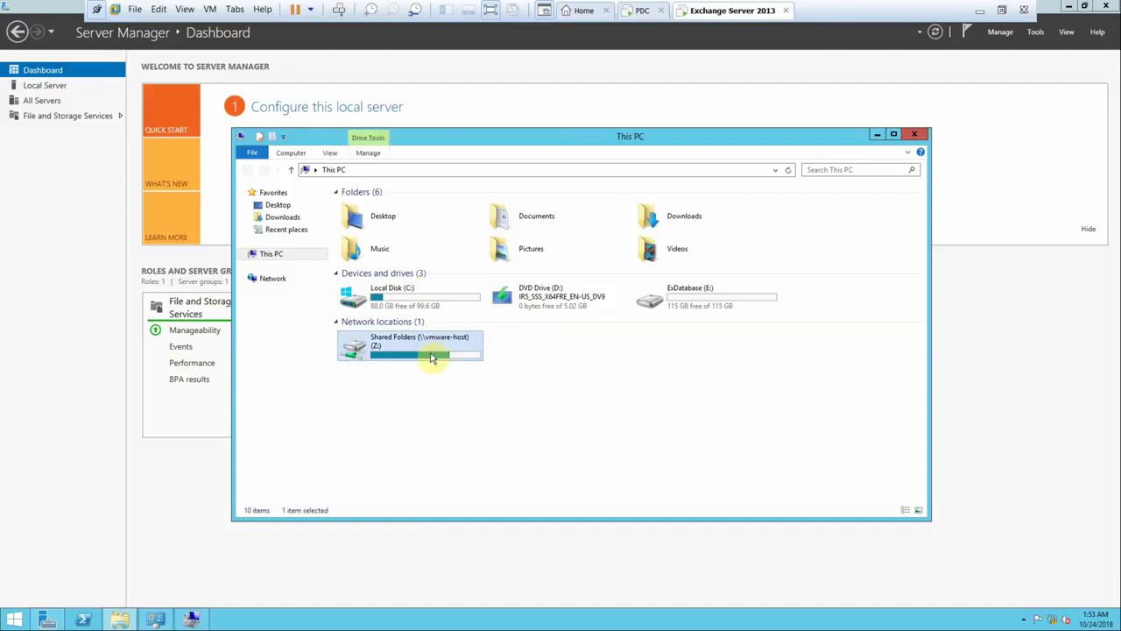
double_click(436, 350)
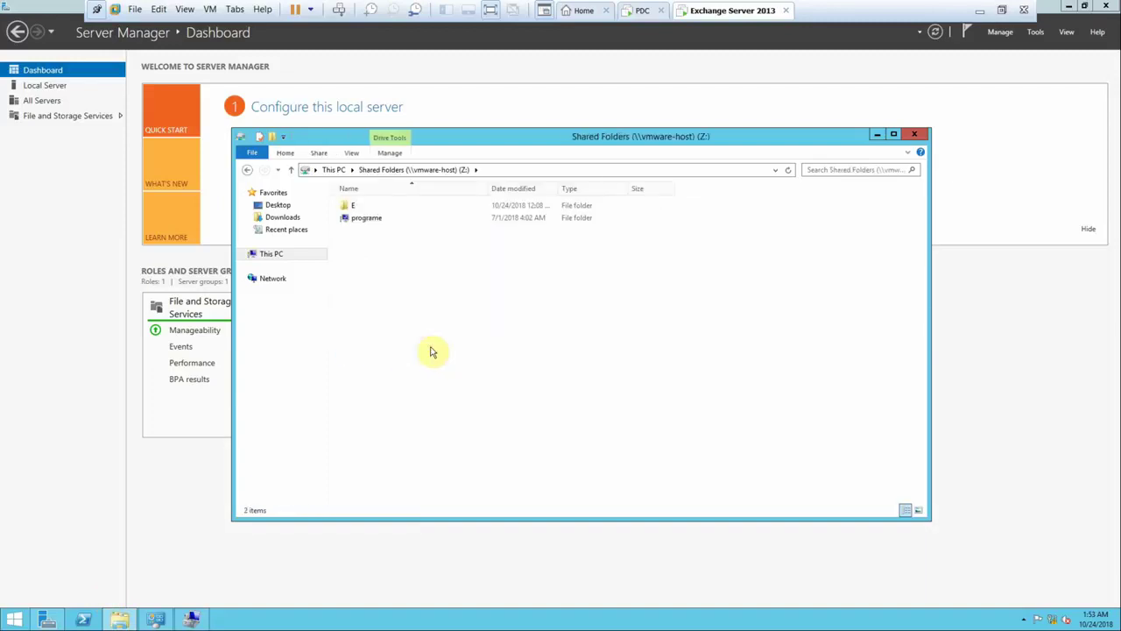
double_click(362, 208)
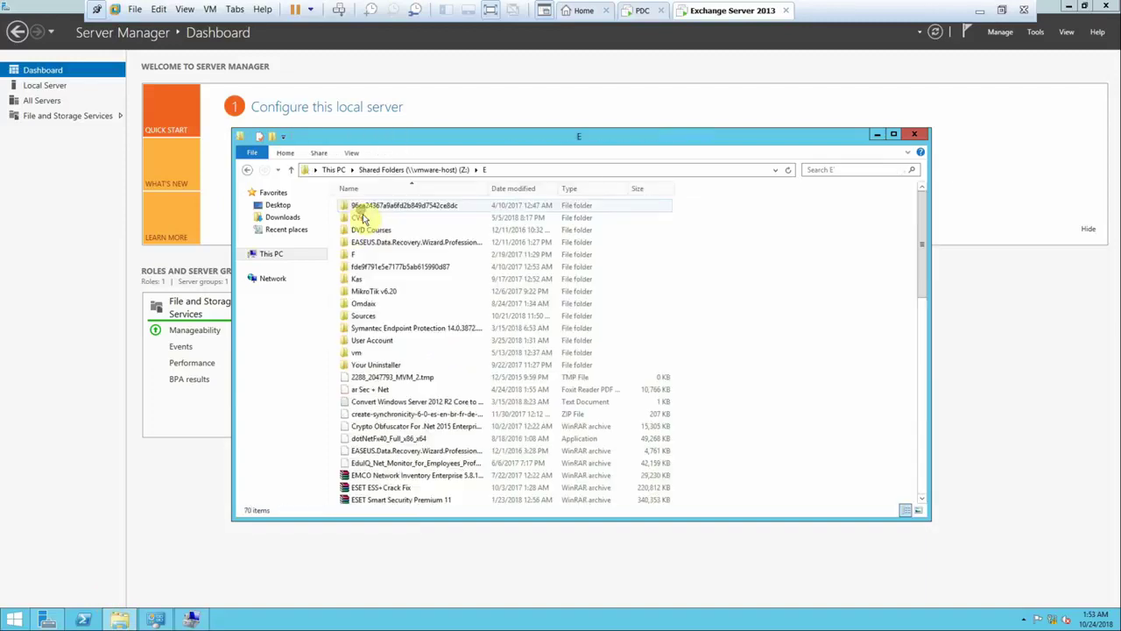
double_click(394, 315)
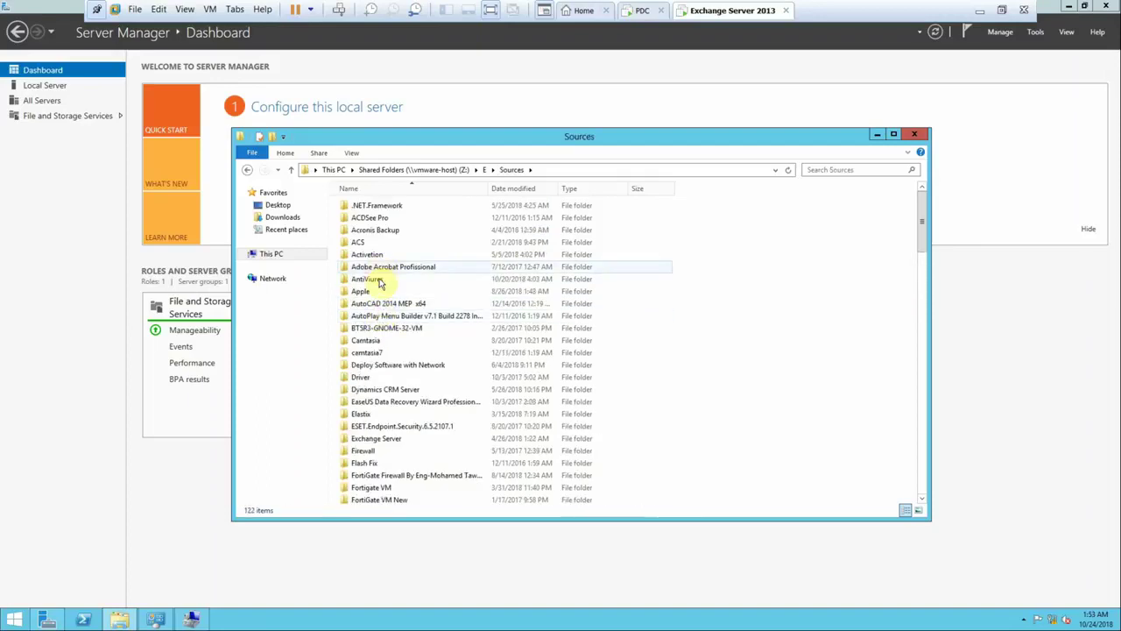
double_click(377, 441)
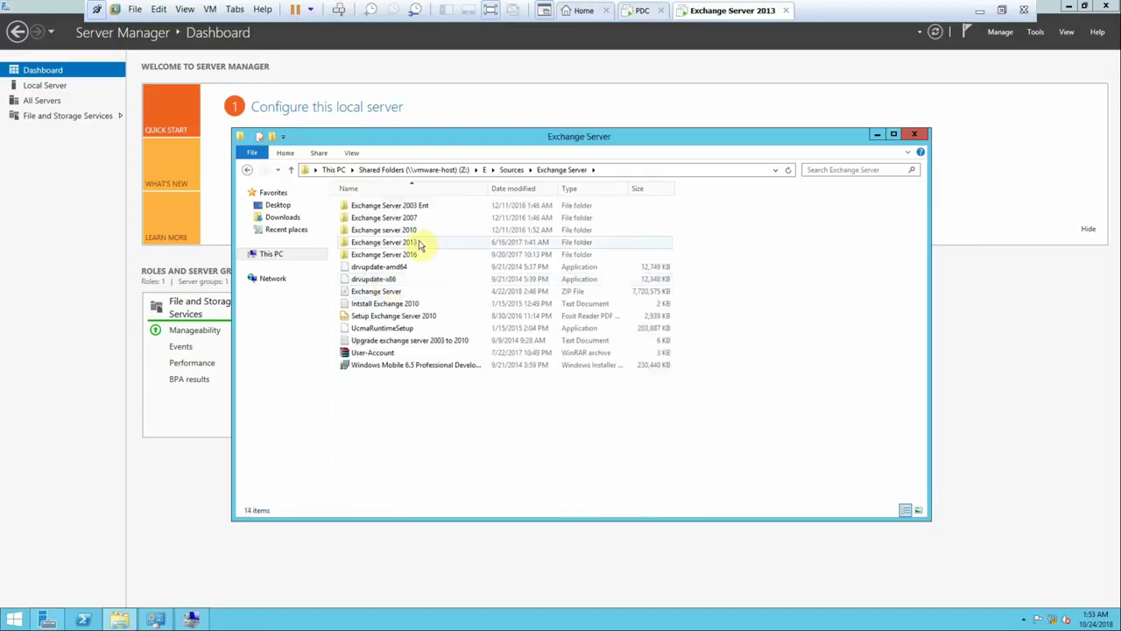
double_click(419, 243)
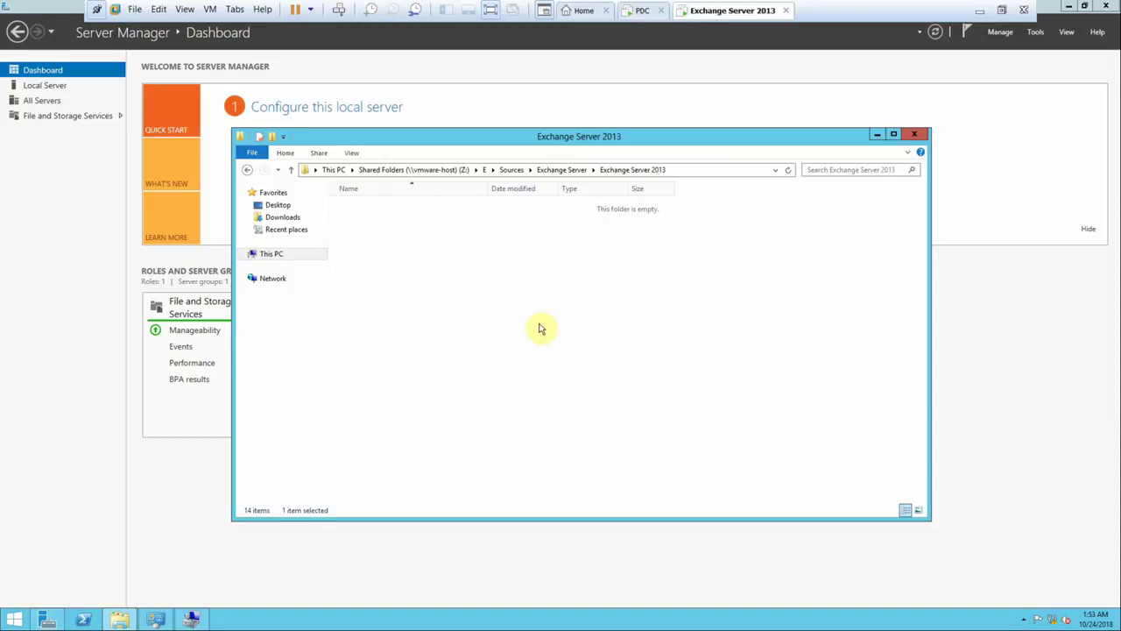
left_click(916, 509)
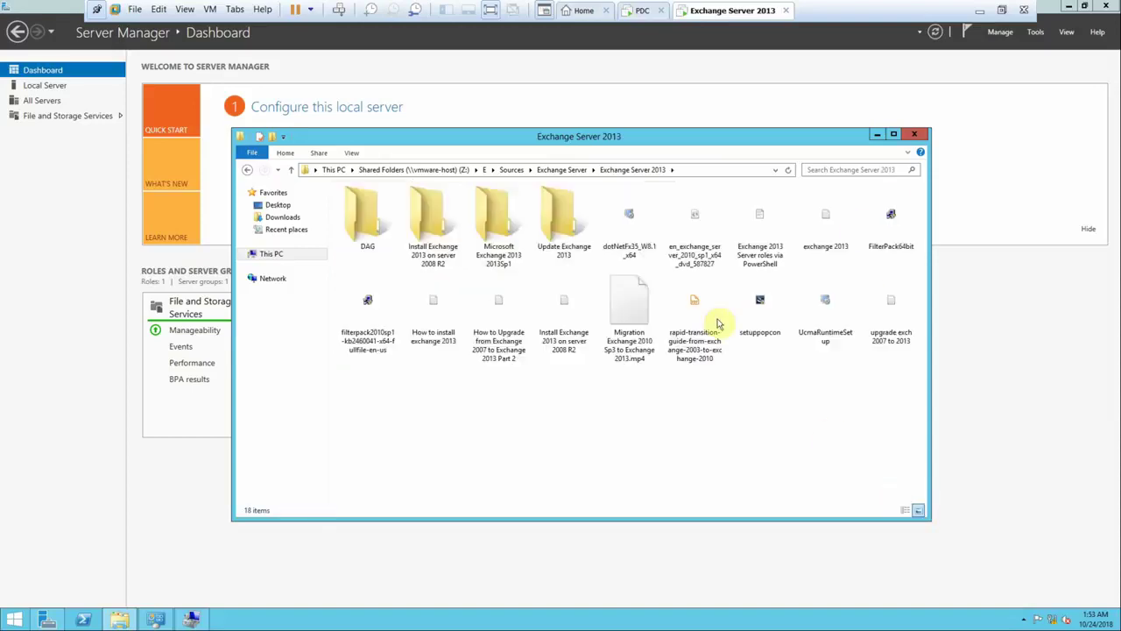
left_click(894, 136)
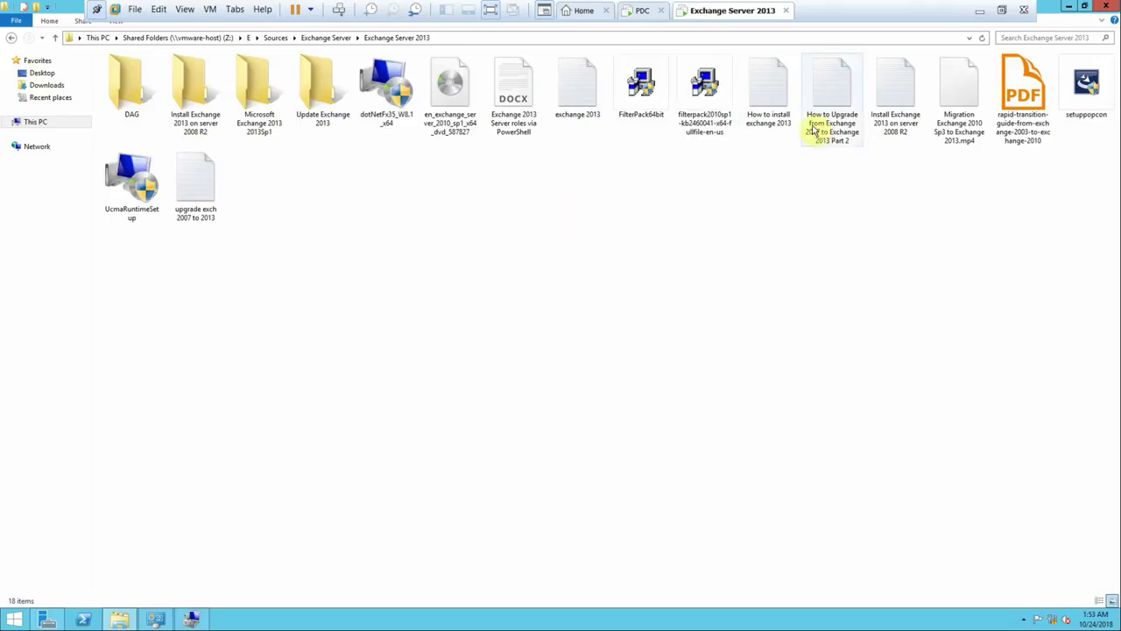
left_click(765, 98)
- Open 'How to install exchange 2013' in Notepad, copy the dcdiag DNS test line, switch to PDC
double_click(767, 130)
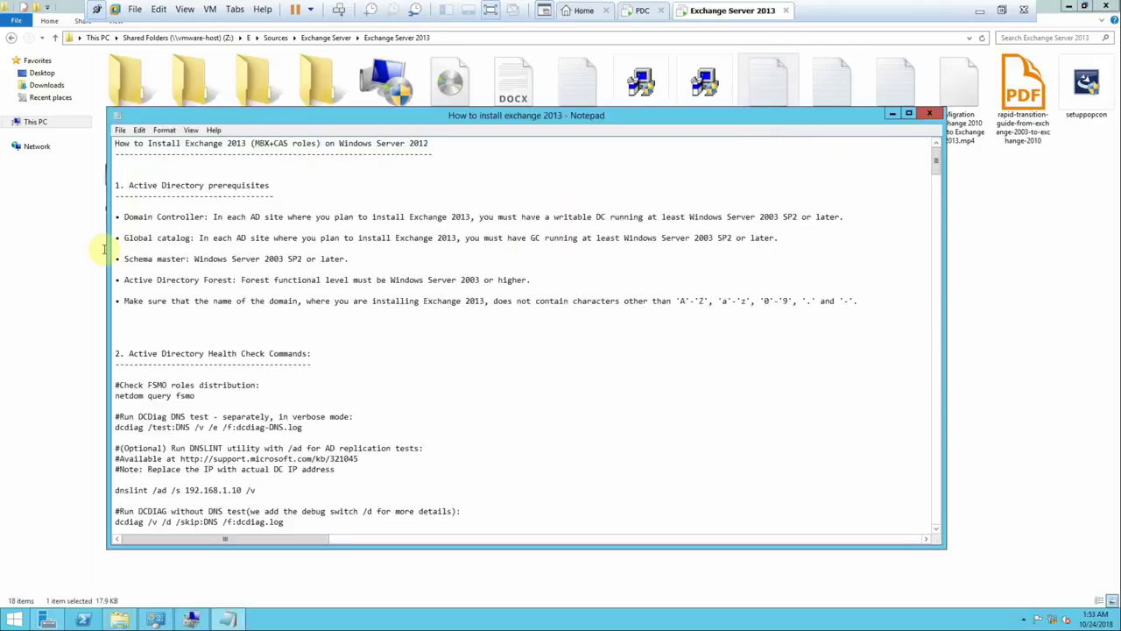
double_click(532, 116)
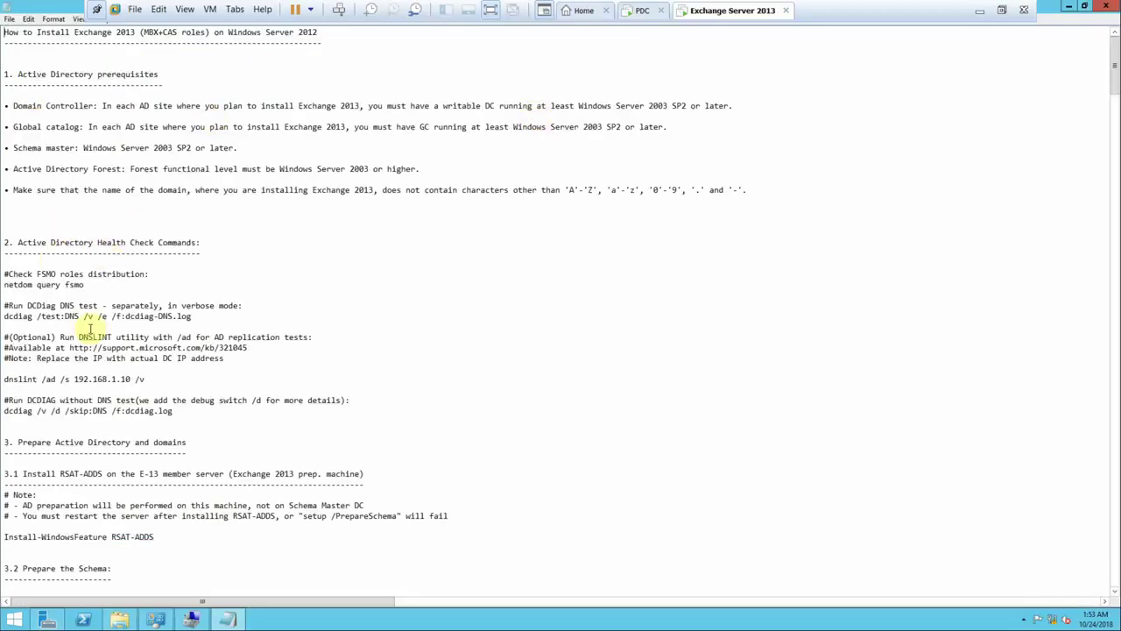
left_click_drag(192, 317, 1, 316)
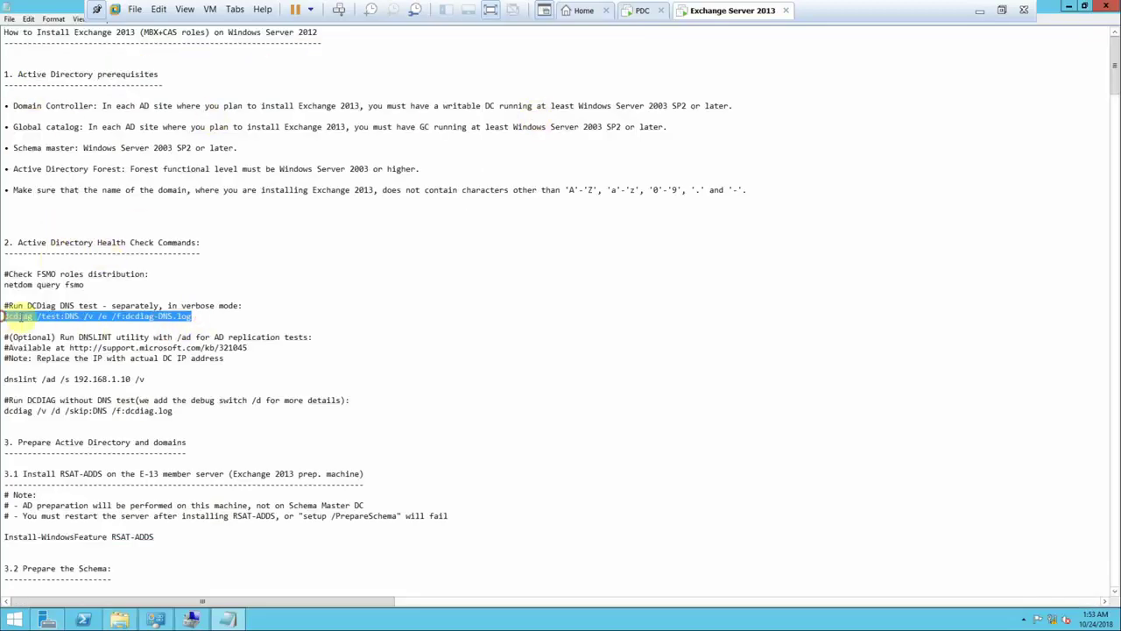
right_click(20, 317)
left_click(42, 354)
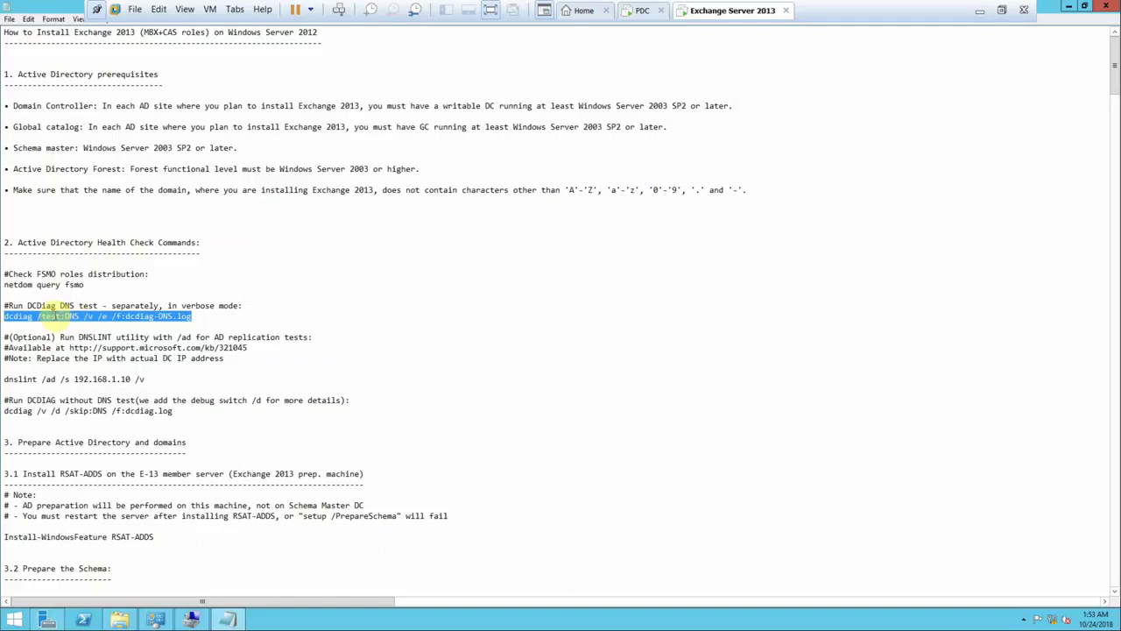
left_click(643, 12)
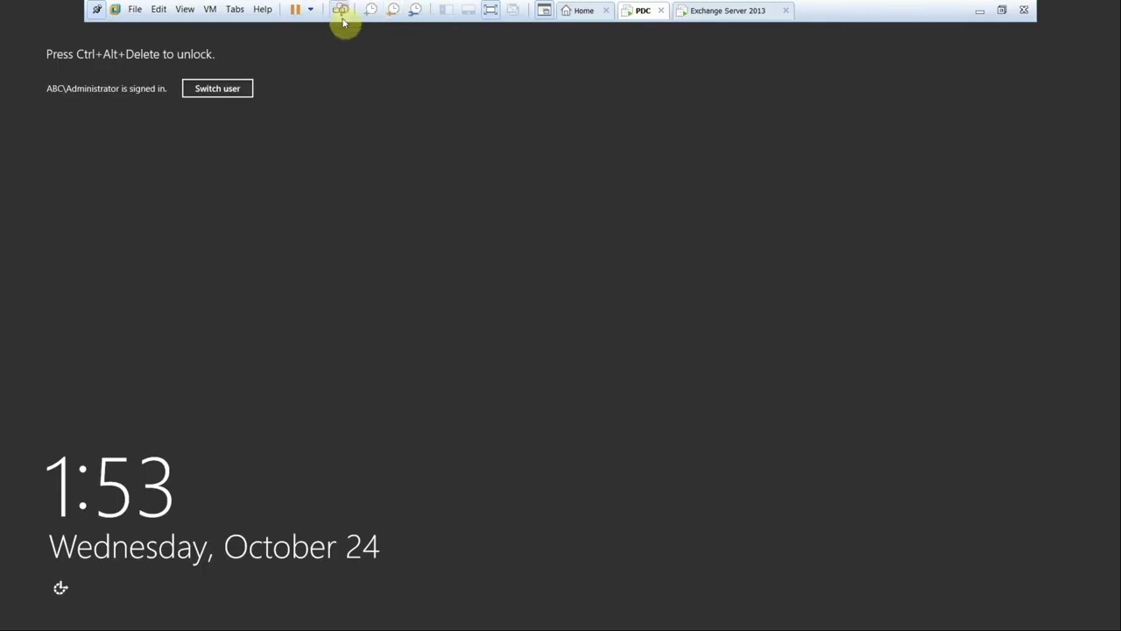
- Send Ctrl+Alt+Del to the PDC machine to reach its password sign-in
left_click(342, 16)
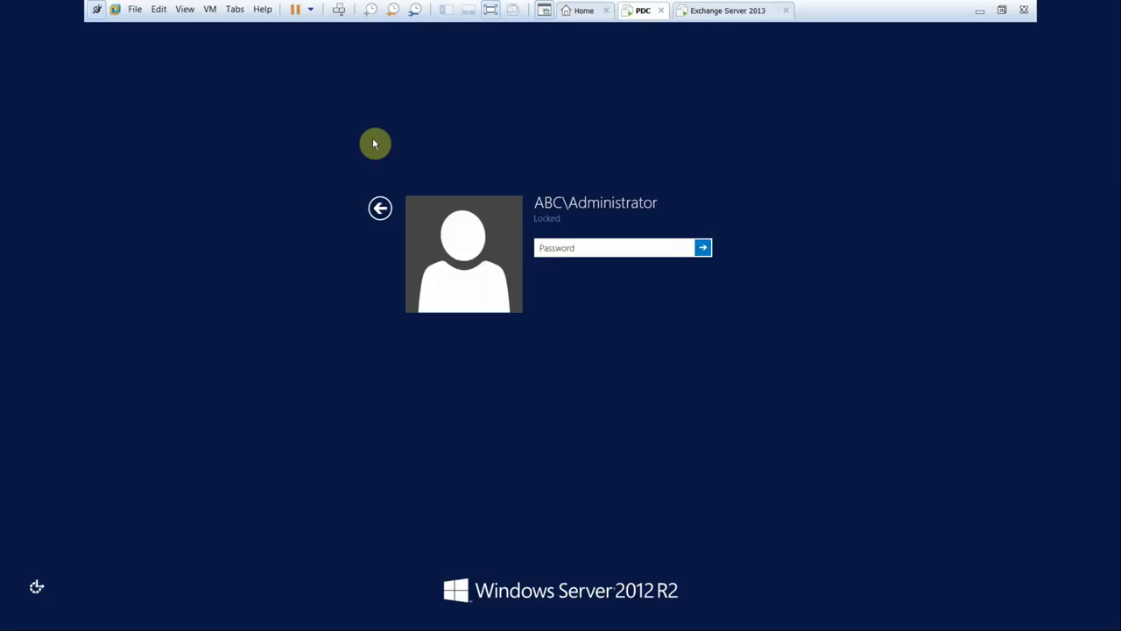
- Sign in to the PDC with the administrator password and launch Command Prompt as administrator
type("P@ssw0rd")
key("Return")
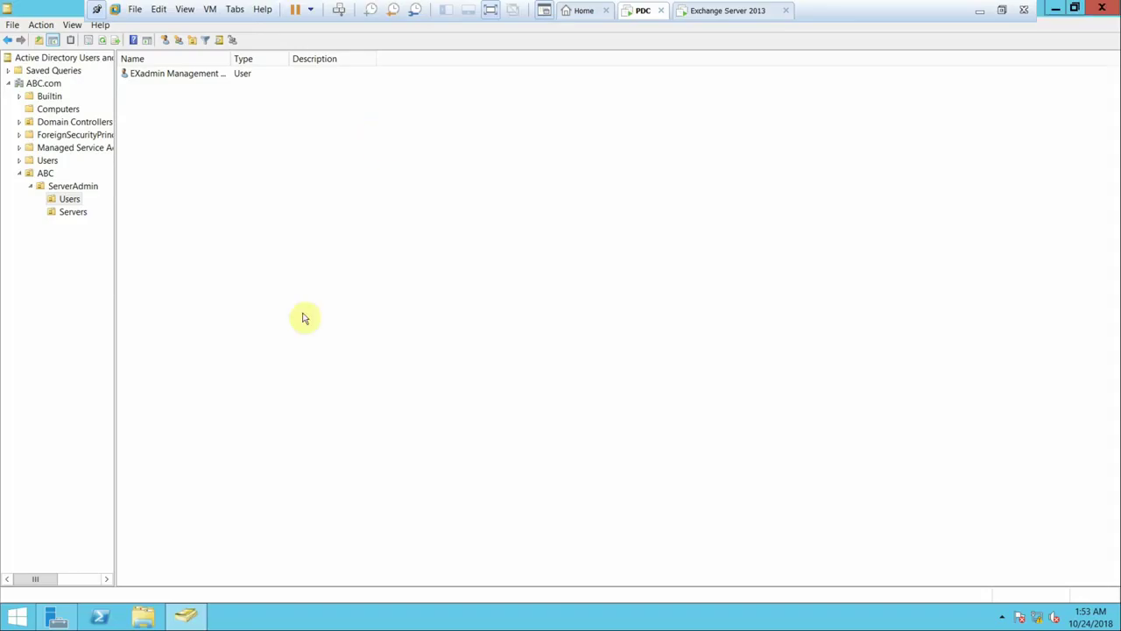
left_click(7, 620)
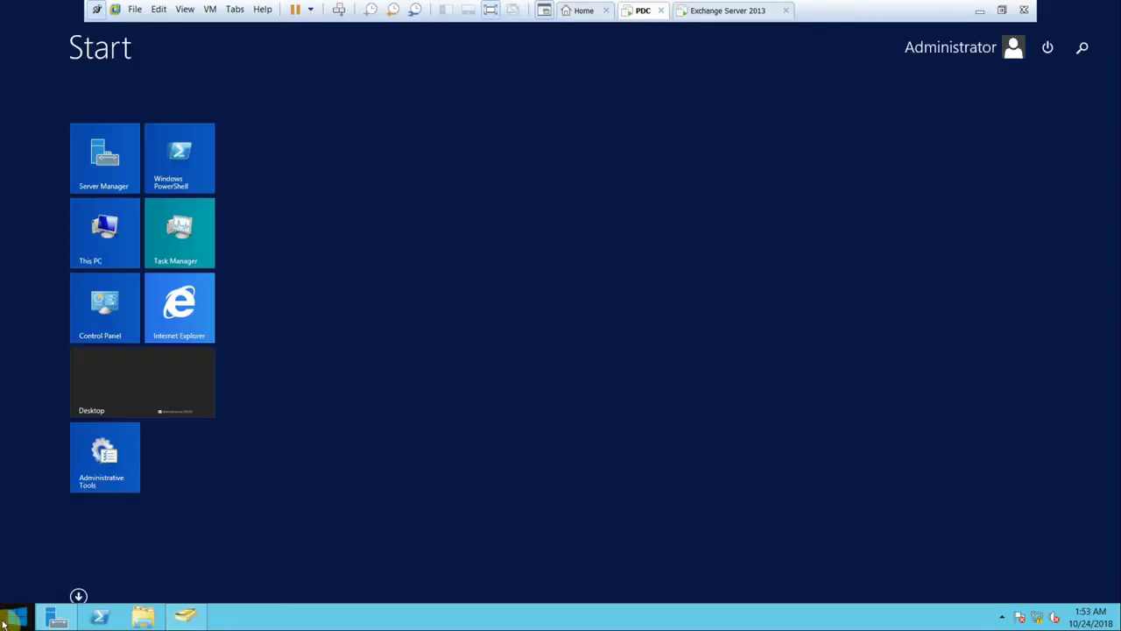
type("cmd")
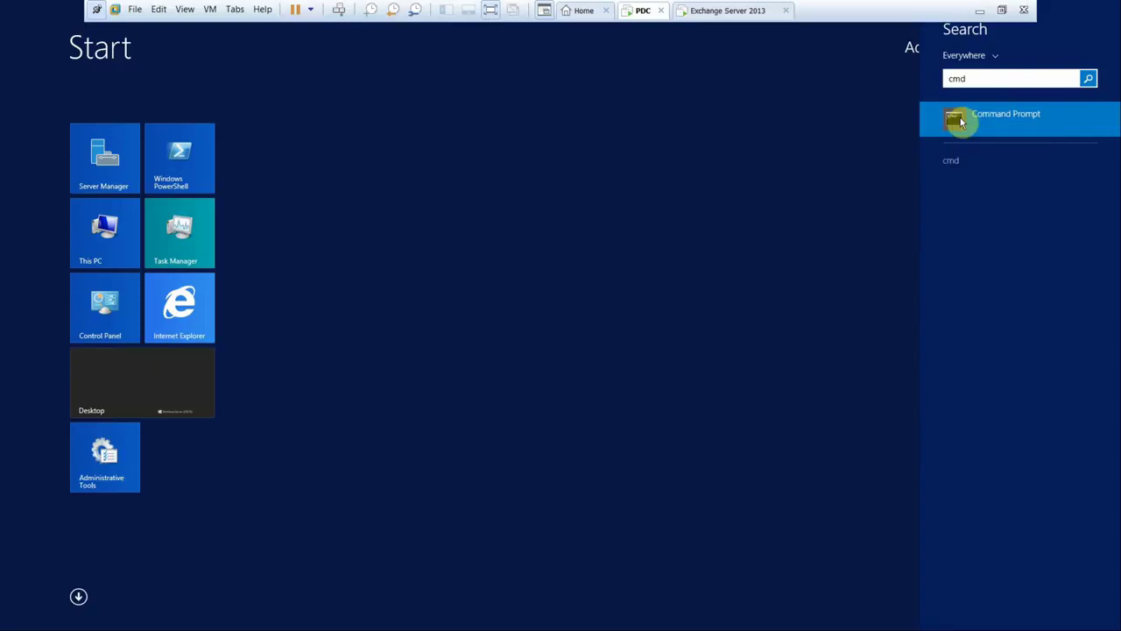
right_click(996, 122)
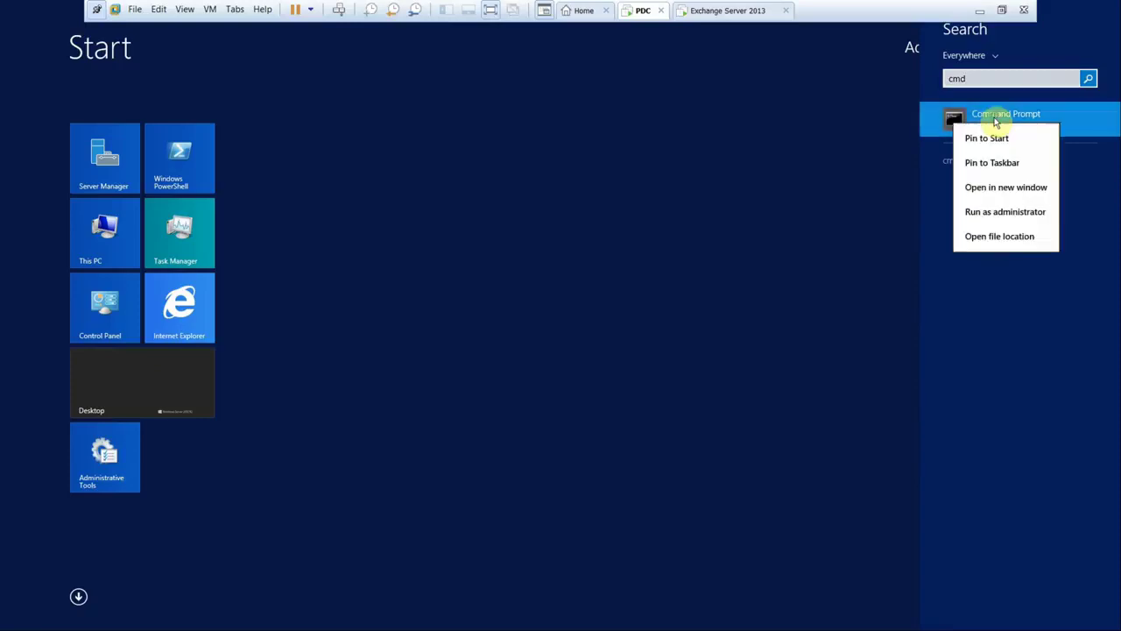
left_click(999, 212)
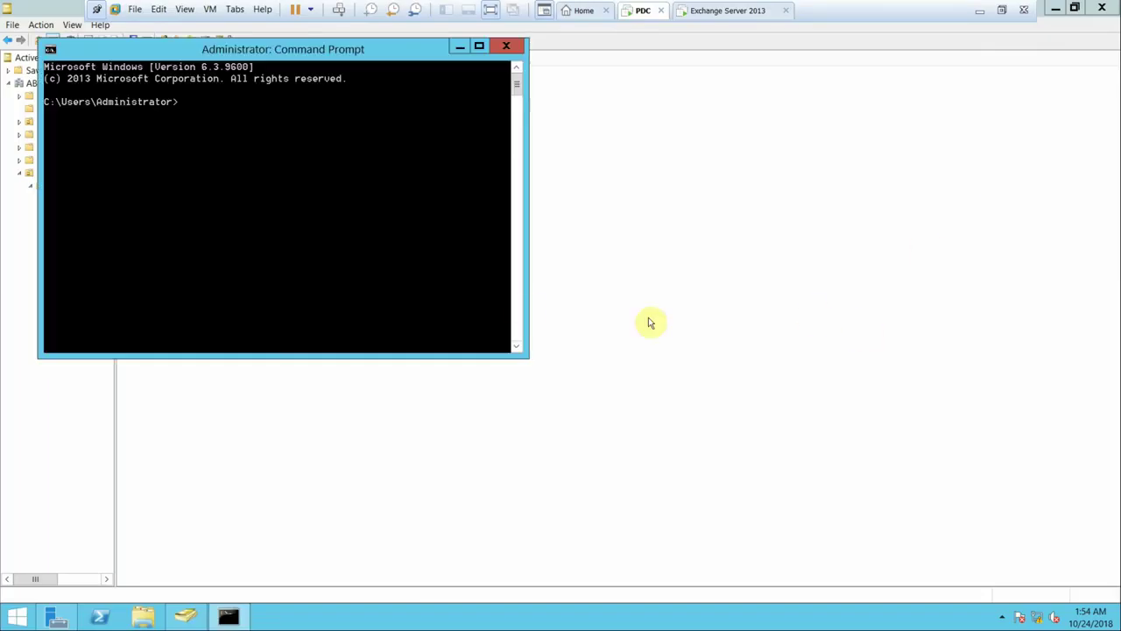
- Paste and run the copied command in the PDC Command Prompt, then recentre the window
right_click(260, 115)
left_click(296, 154)
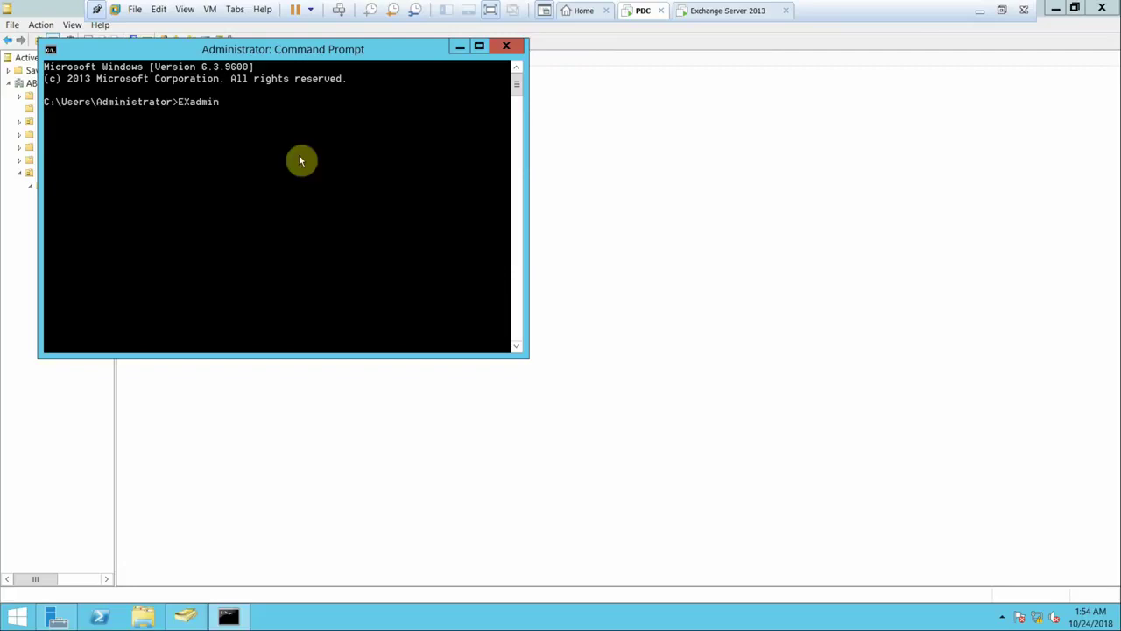
key("Return")
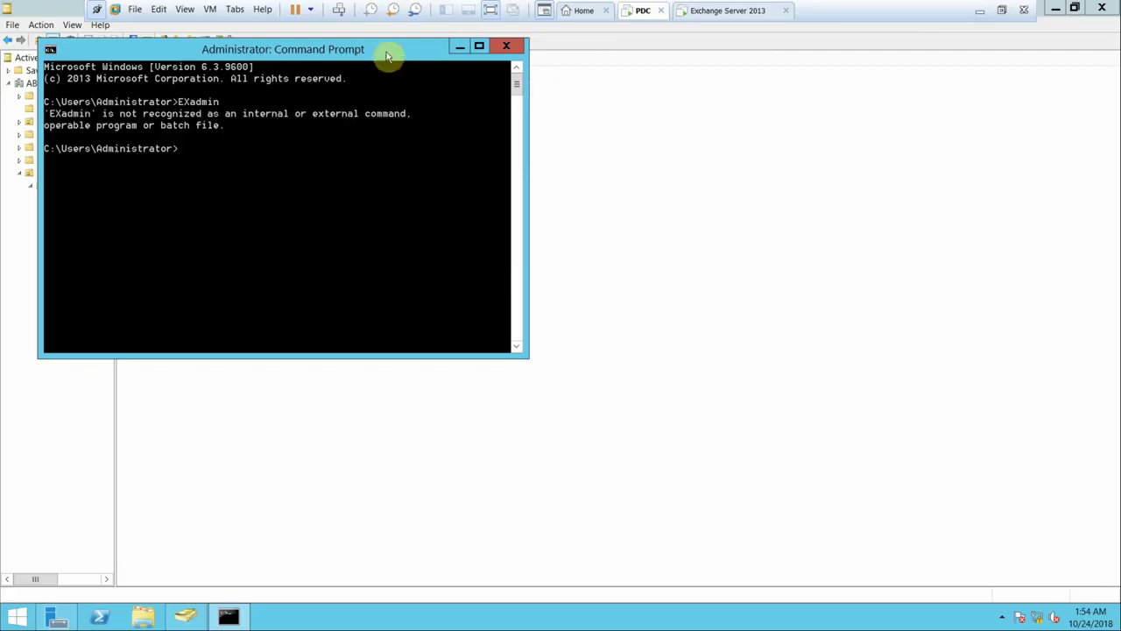
left_click_drag(388, 50, 723, 105)
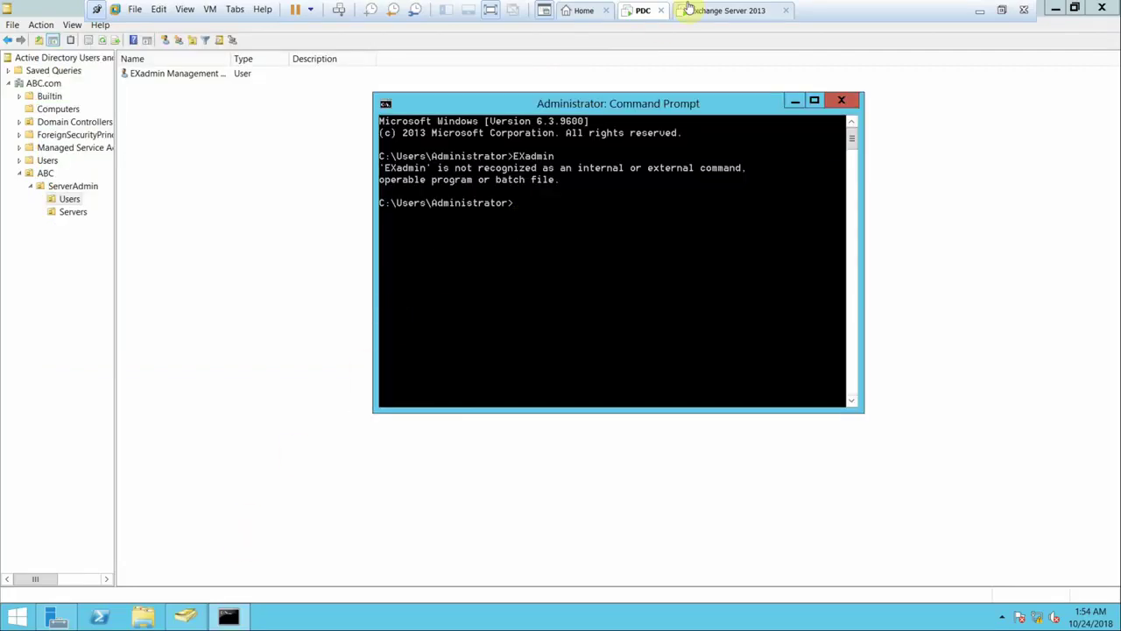
- Copy the dcdiag line from the Exchange VM notes into the PDC prompt, then show the Exchange Server 2013 folder
left_click(717, 12)
right_click(94, 316)
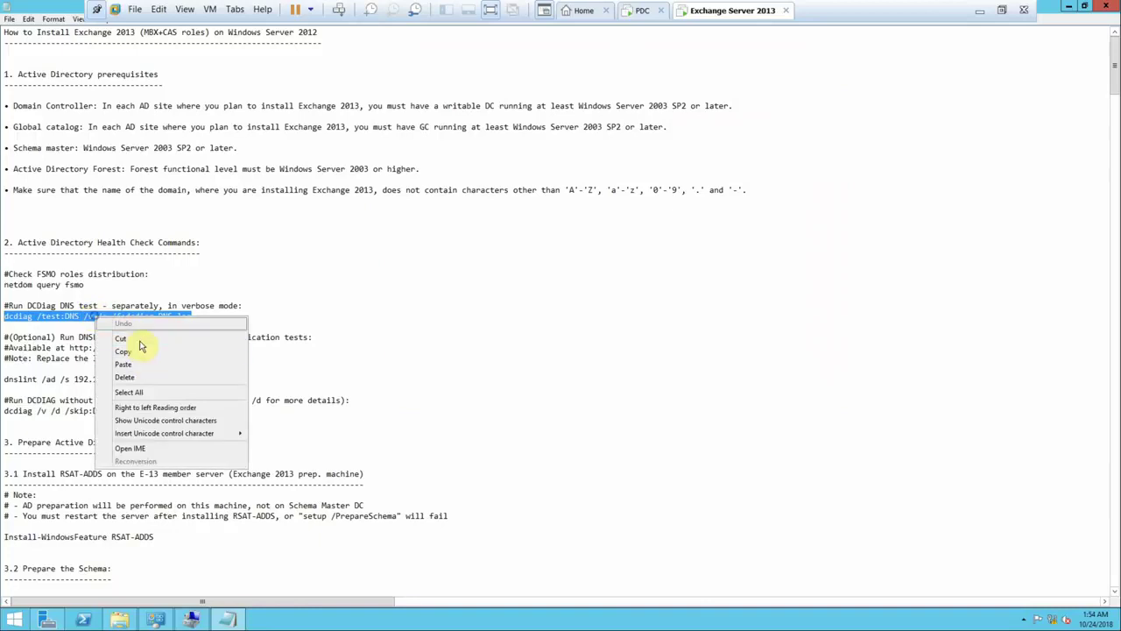
left_click(143, 349)
left_click(640, 11)
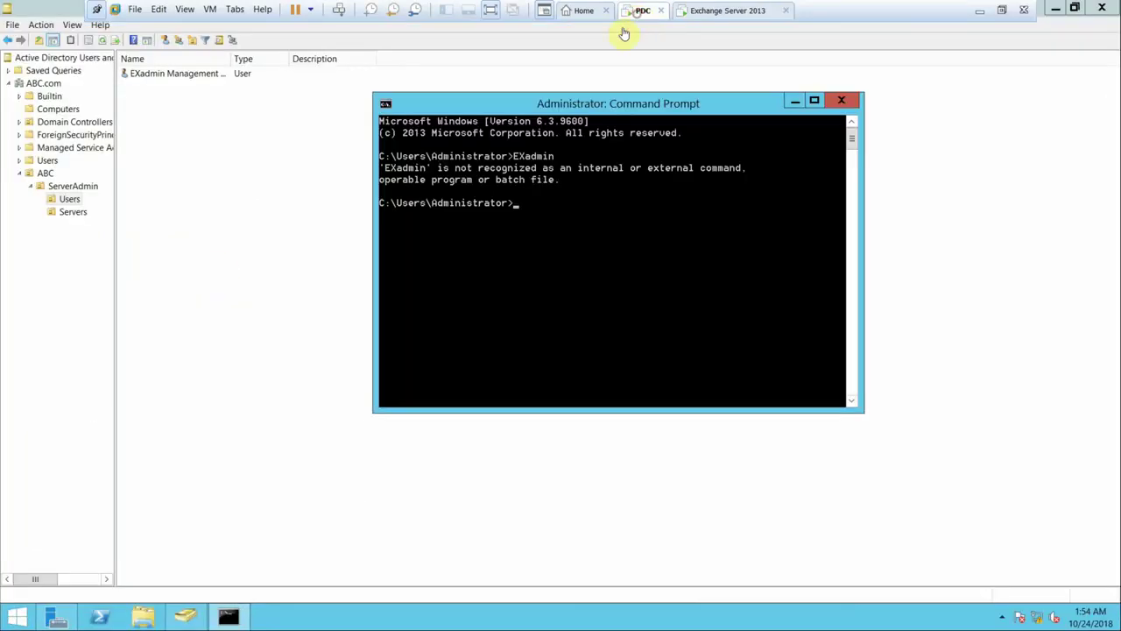
right_click(536, 208)
left_click(558, 244)
left_click(716, 11)
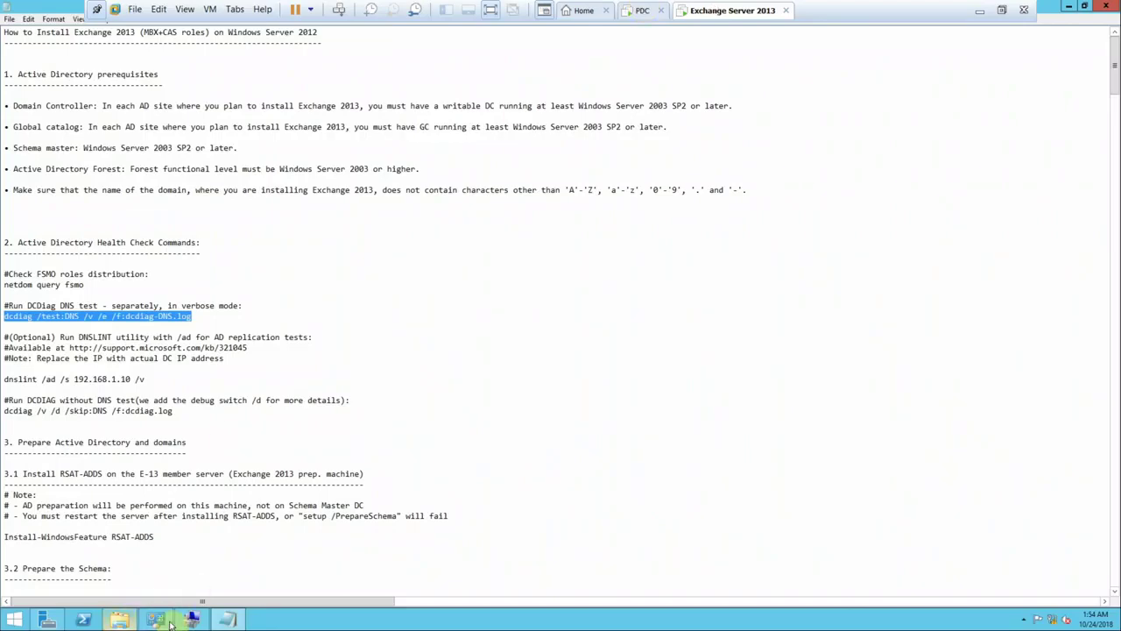
left_click(120, 620)
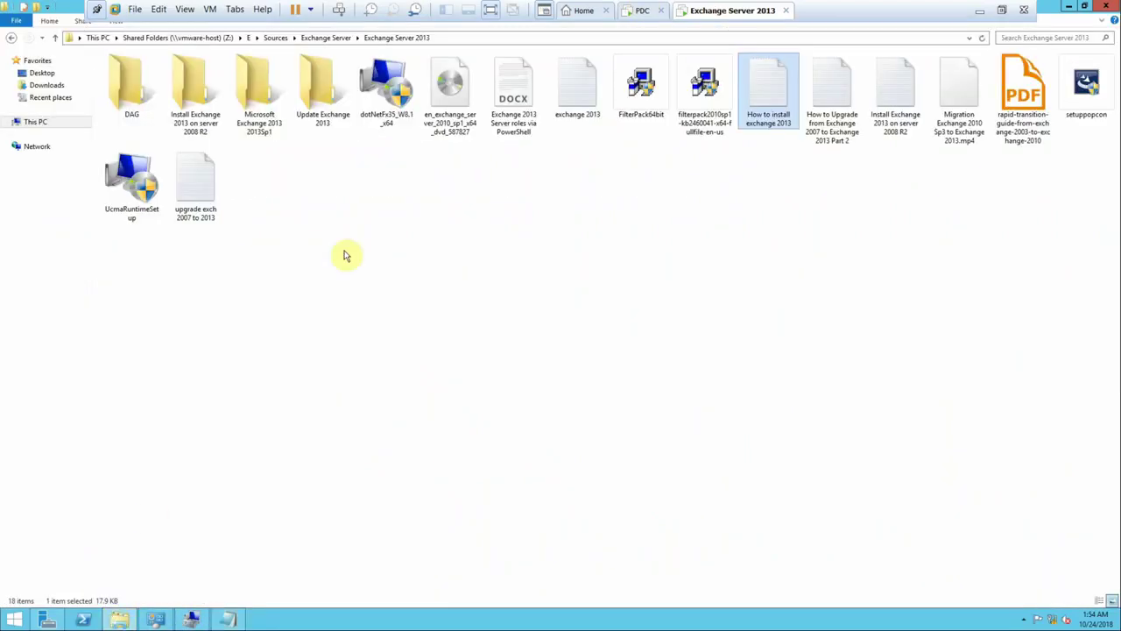
- Copy the How to install exchange 2013 file and move aside the PDC Command Prompt
right_click(767, 92)
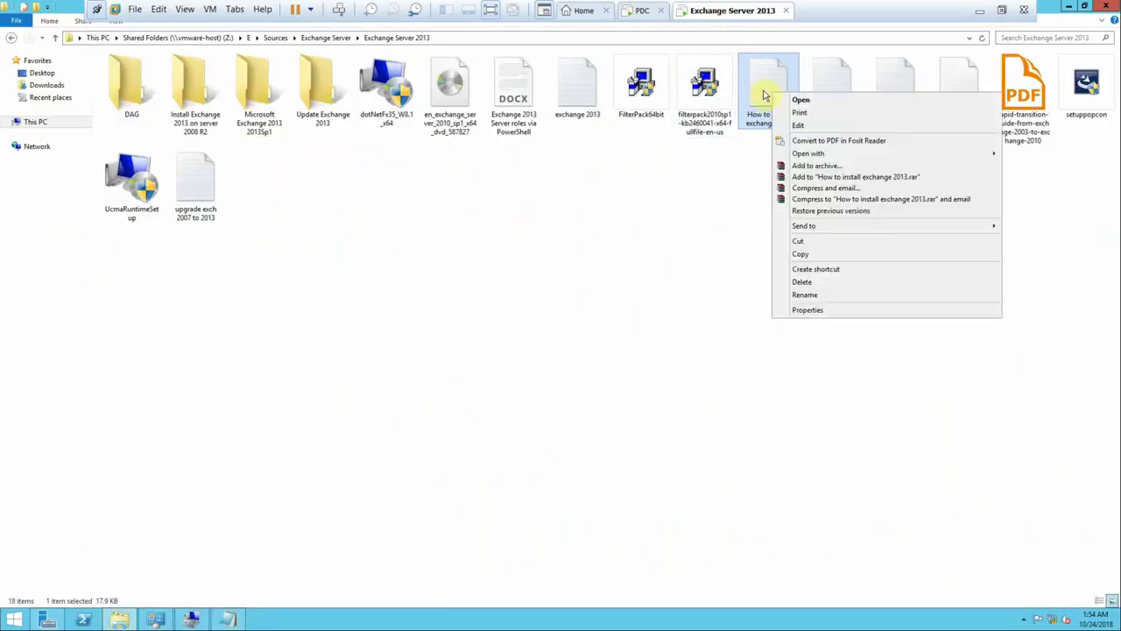
left_click(792, 255)
left_click(633, 12)
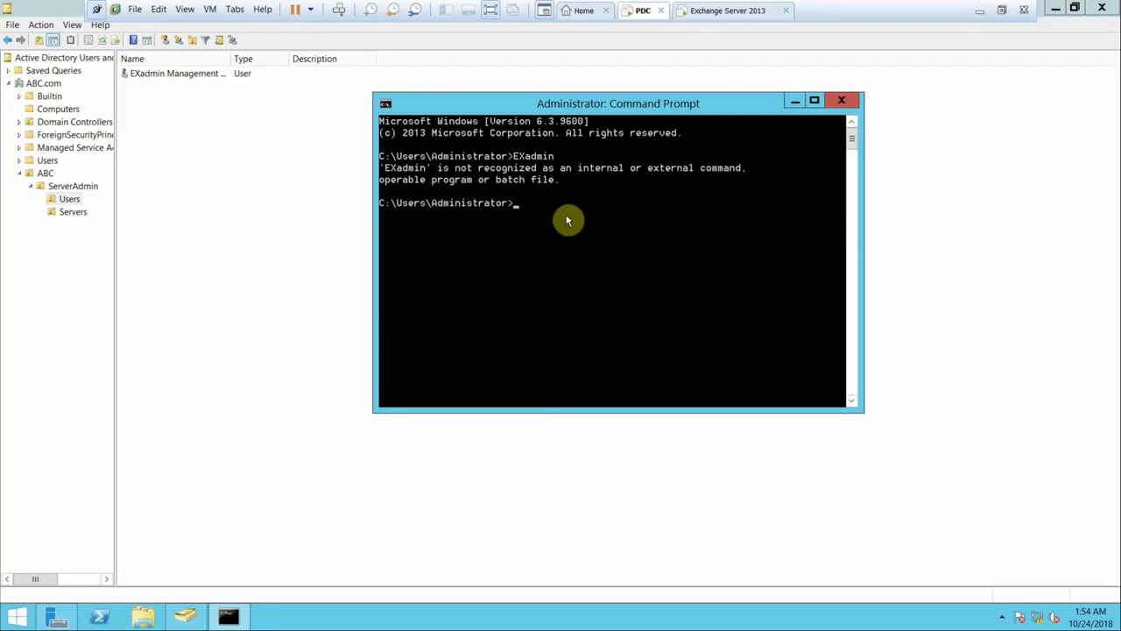
right_click(568, 244)
left_click(247, 310)
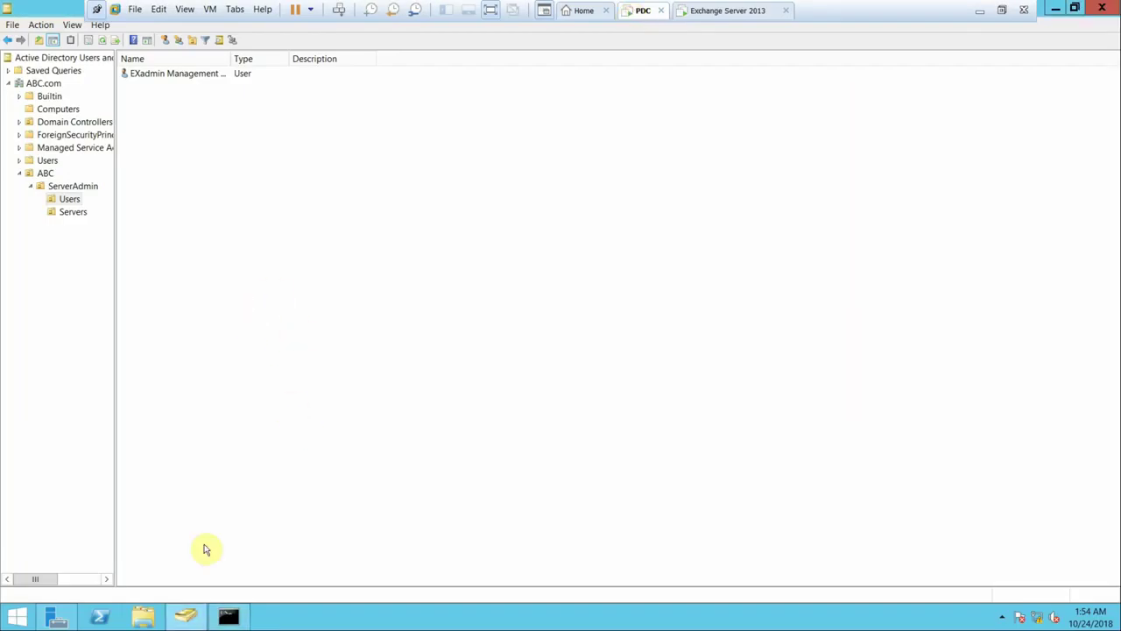
- Open Local Disk (C:) in the PDC's File Explorer, then minimise the VMware window
left_click(150, 619)
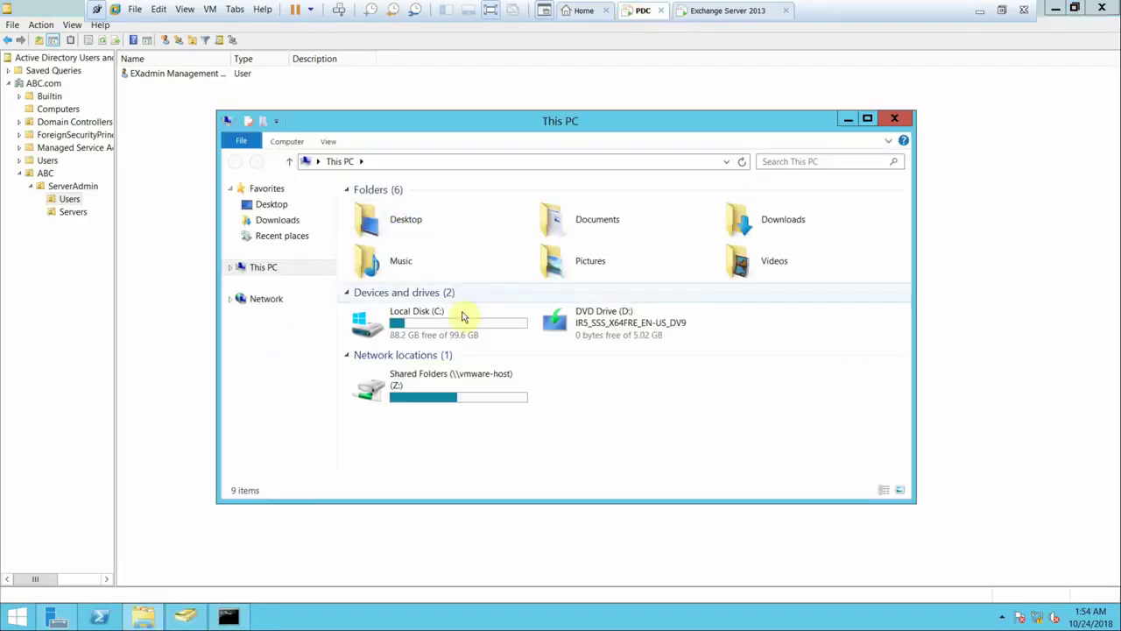
left_click(462, 321)
double_click(463, 321)
right_click(451, 312)
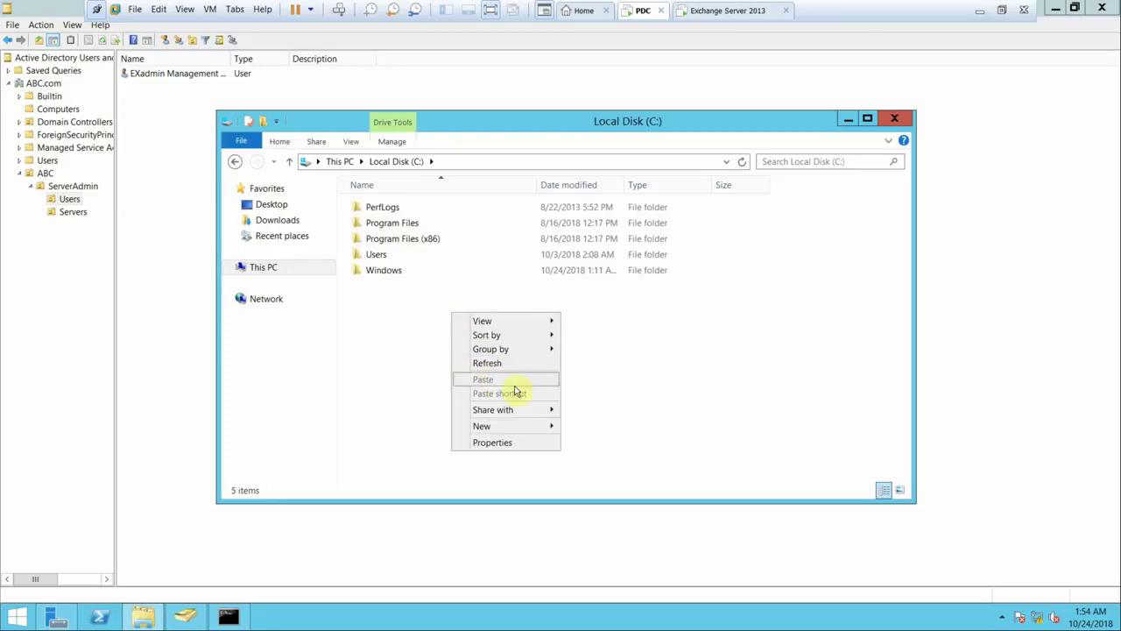
left_click(564, 330)
left_click(979, 10)
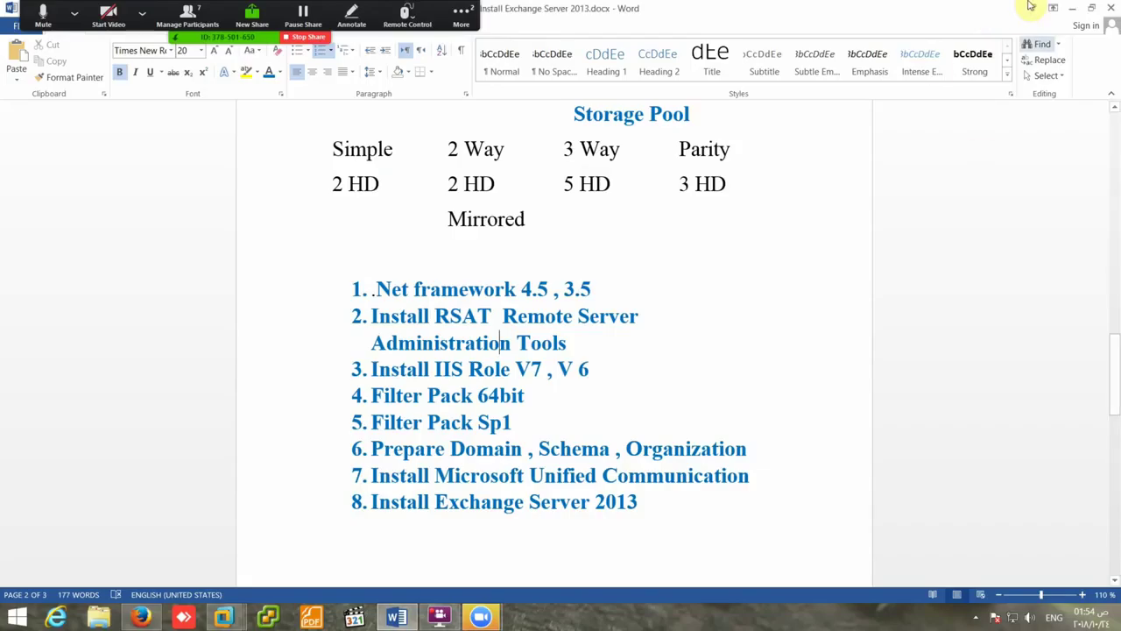
- Minimise Word, the browser and the screen recorder to clear the host desktop
left_click(1072, 8)
left_click(1072, 7)
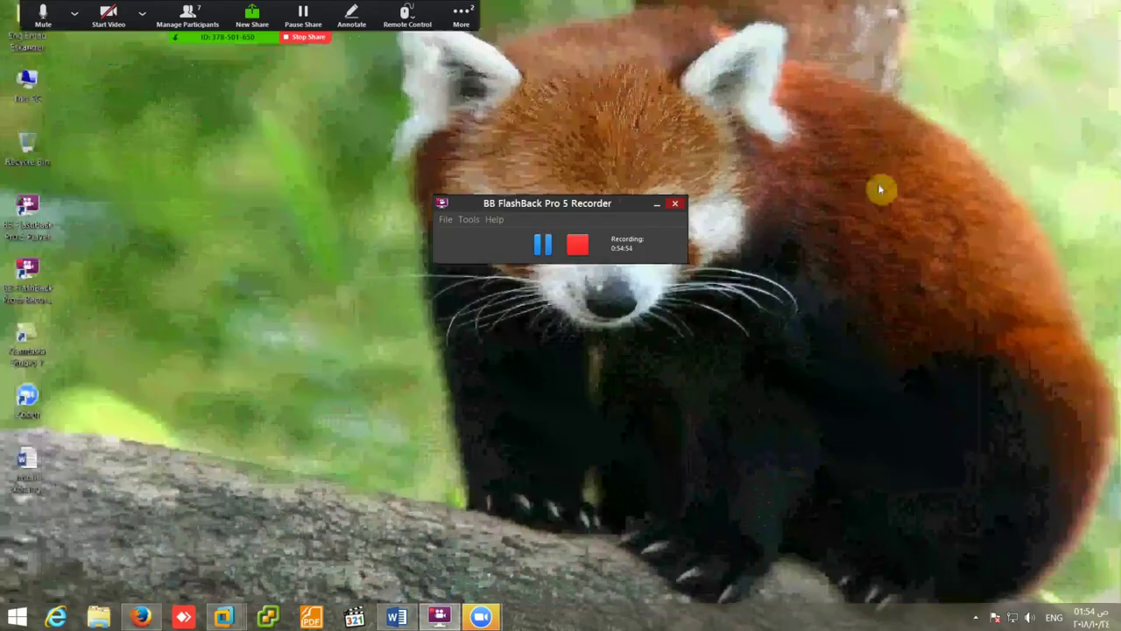
right_click(881, 189)
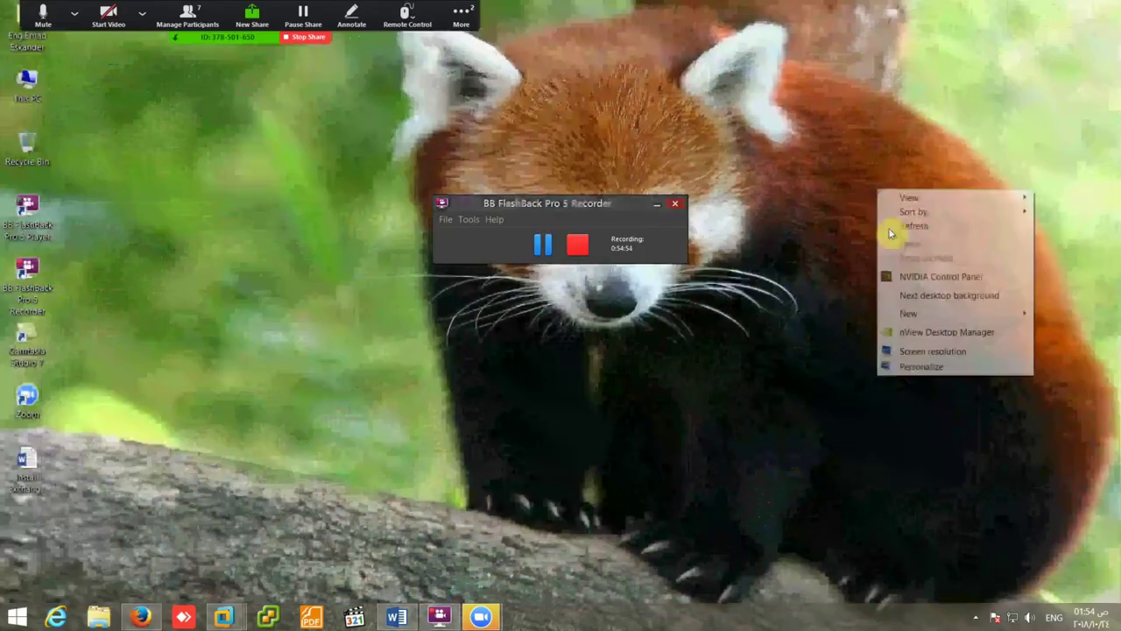
left_click(656, 210)
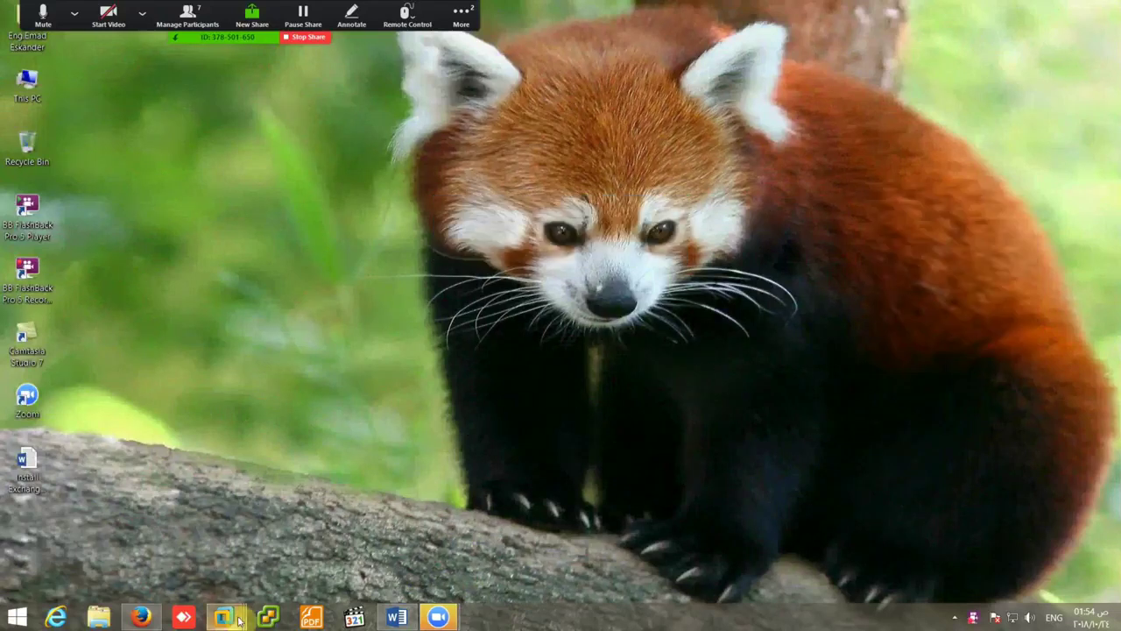
- Browse This PC > New Volume (E:) > Sources > Exchange Server > Exchange Server 2013
double_click(29, 89)
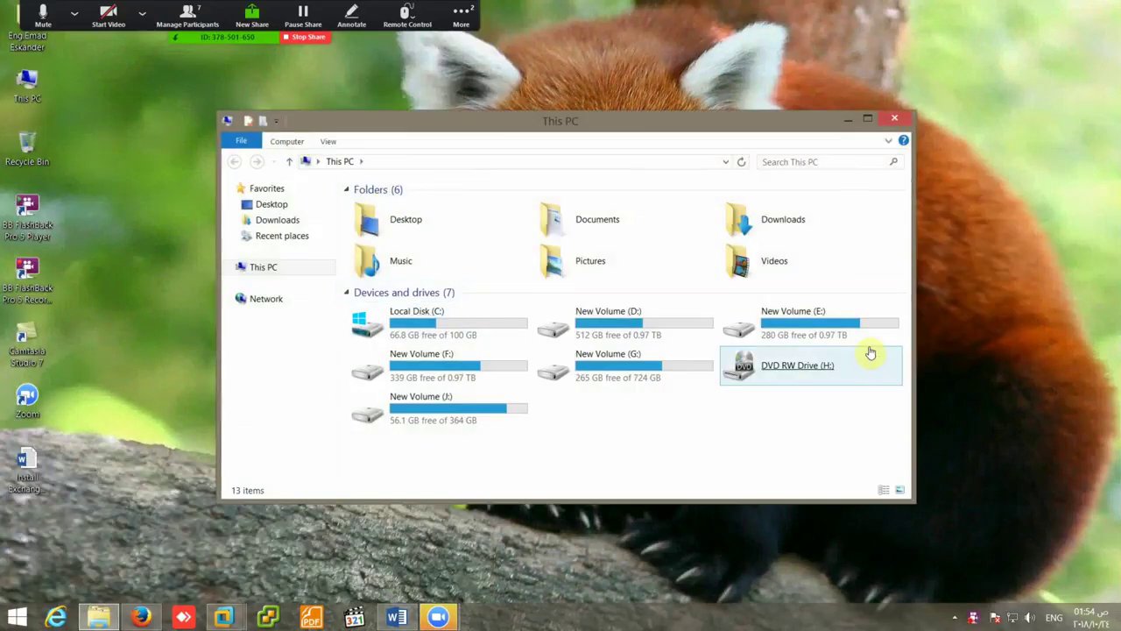
double_click(839, 333)
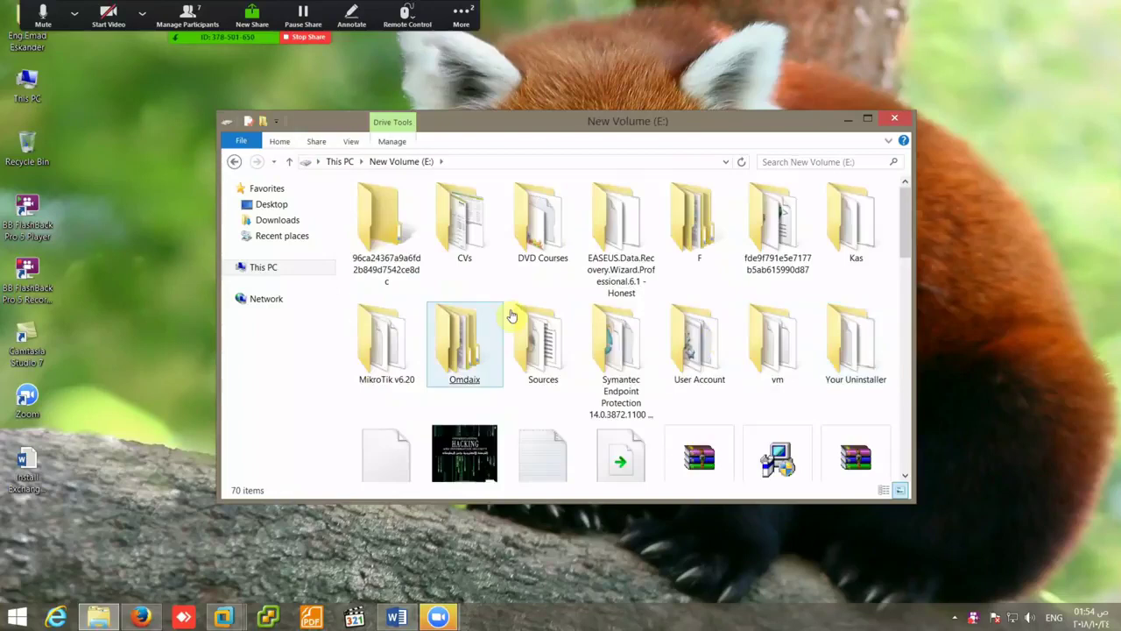
double_click(539, 331)
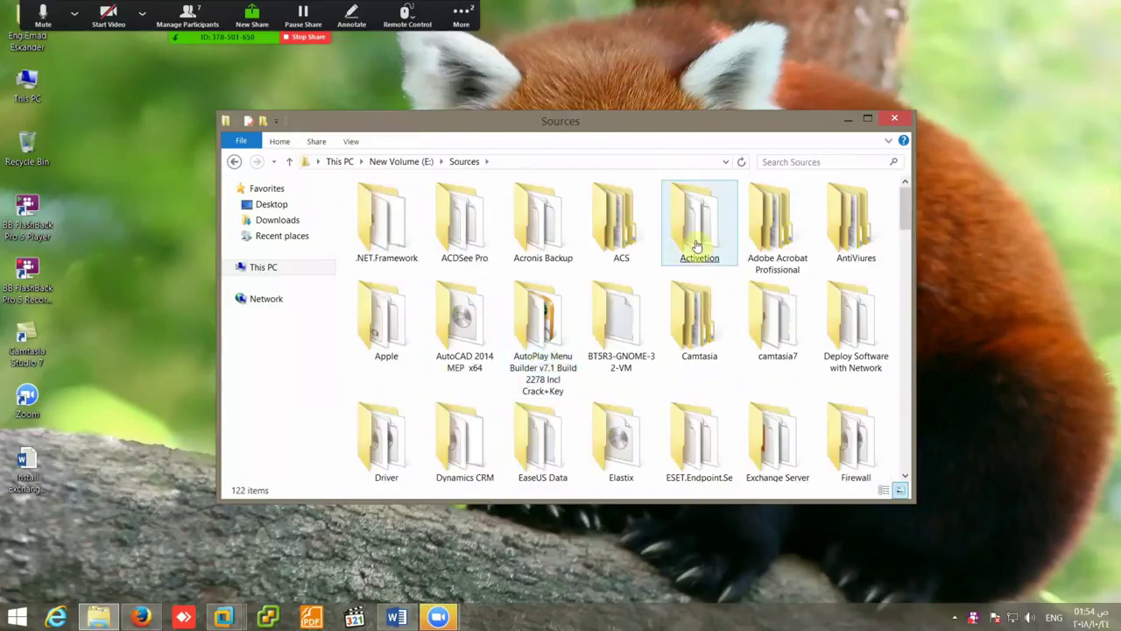
left_click(867, 119)
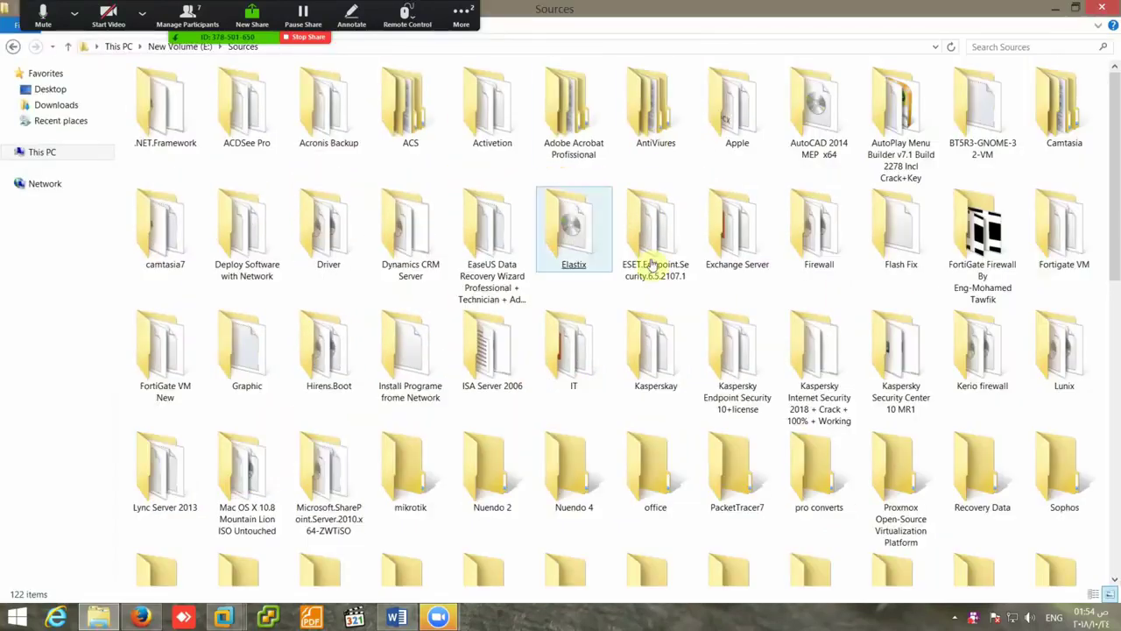
left_click(606, 267)
double_click(738, 263)
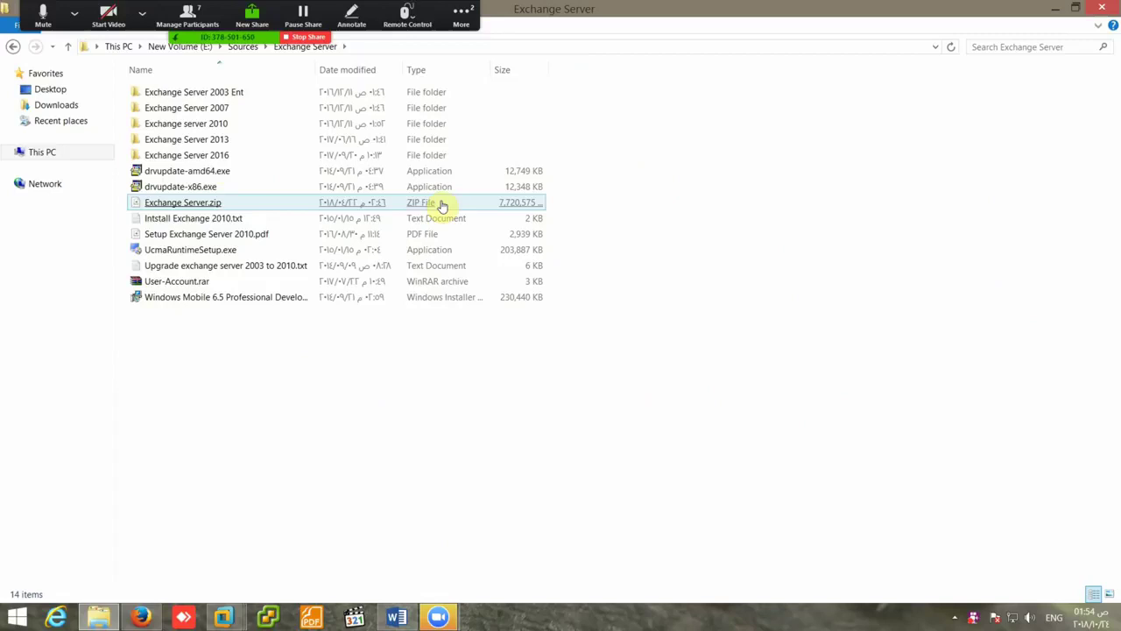
double_click(201, 140)
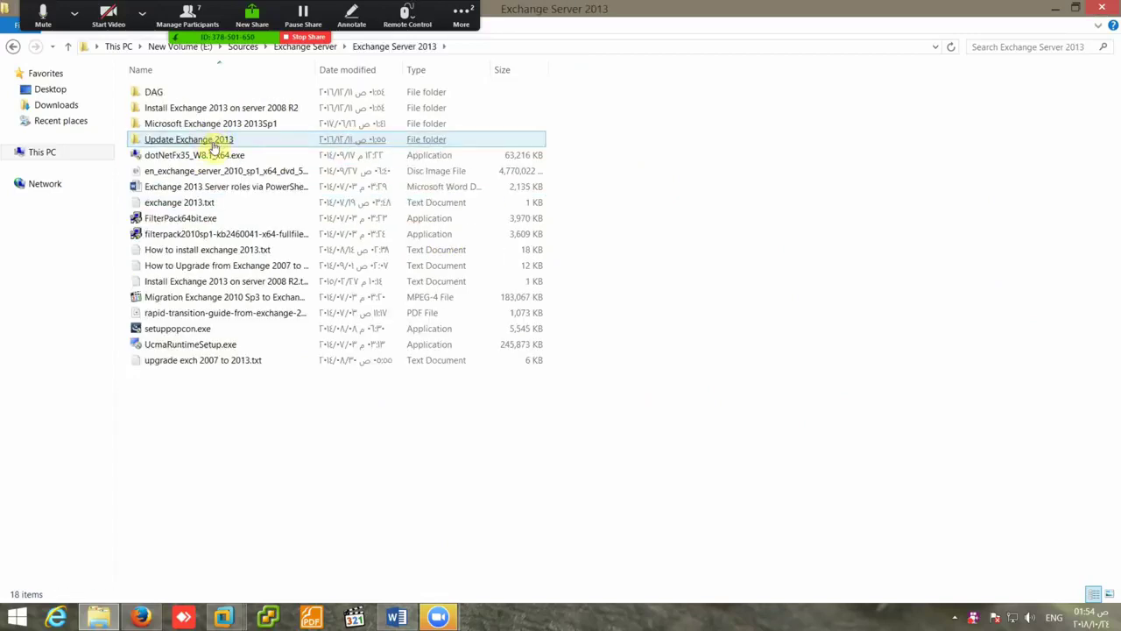
- Find and copy How to install exchange 2013.txt in the Exchange Server 2013 folder
left_click(221, 127)
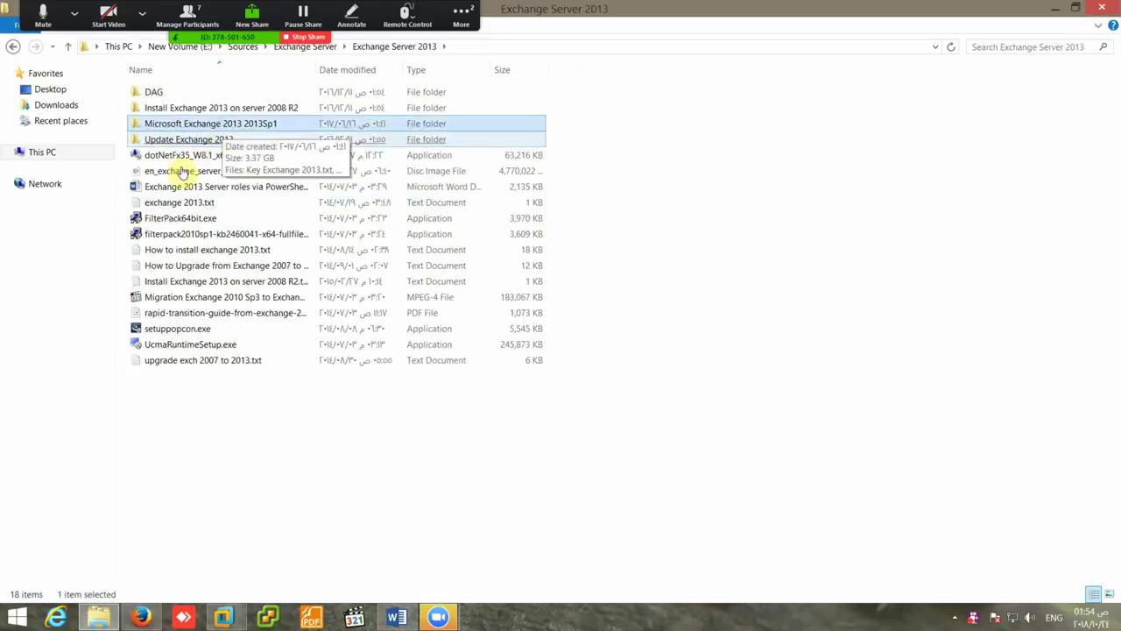
left_click(192, 266)
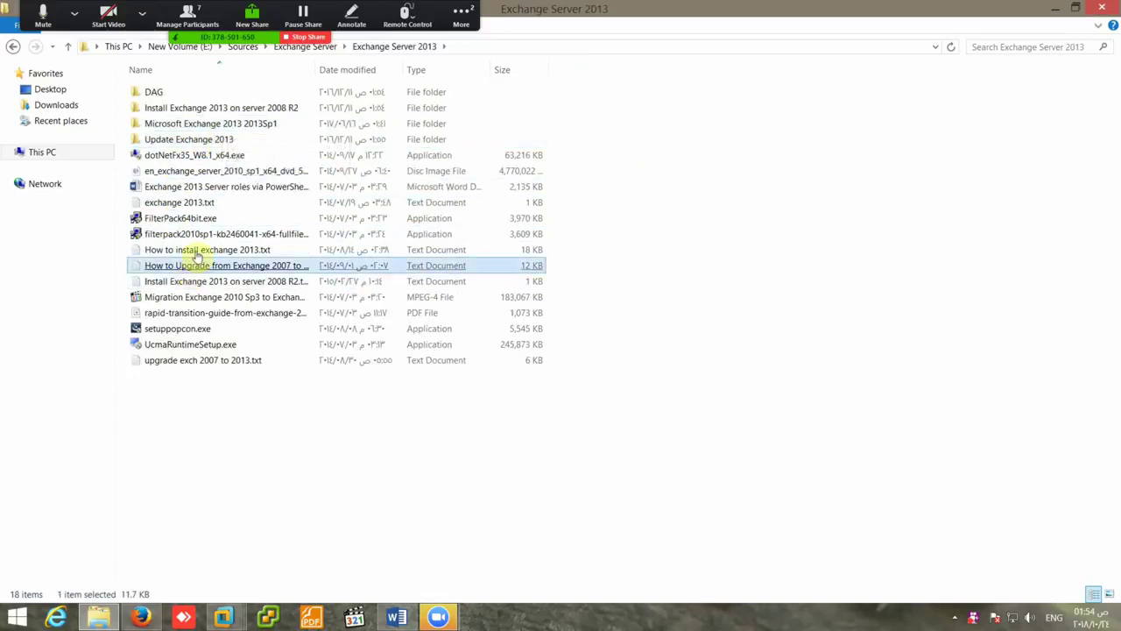
left_click(221, 127)
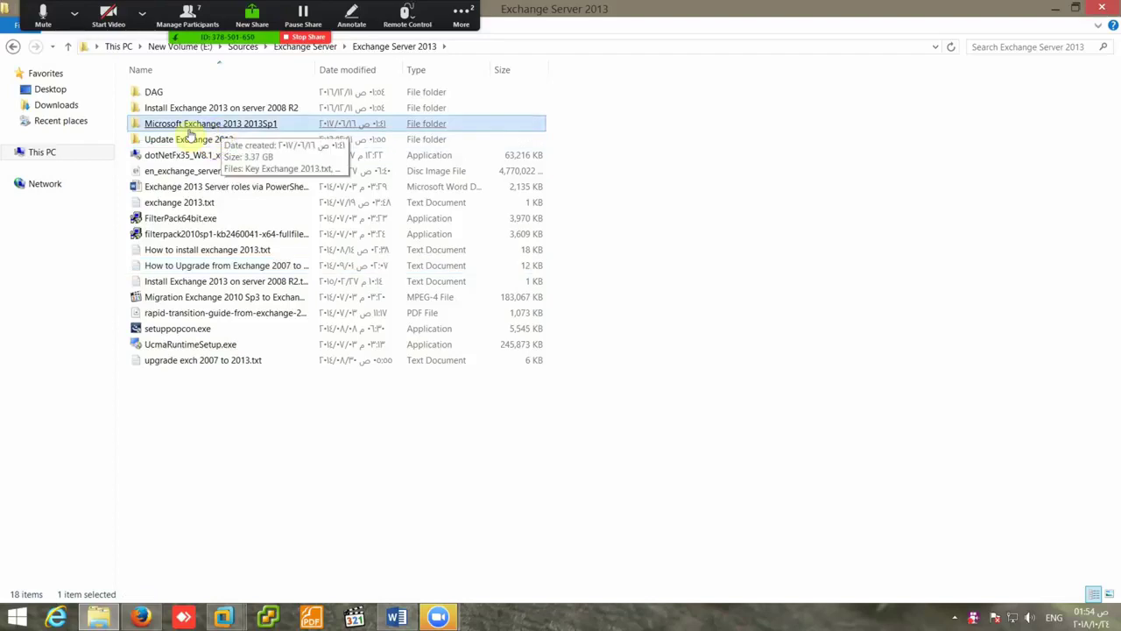
left_click(67, 47)
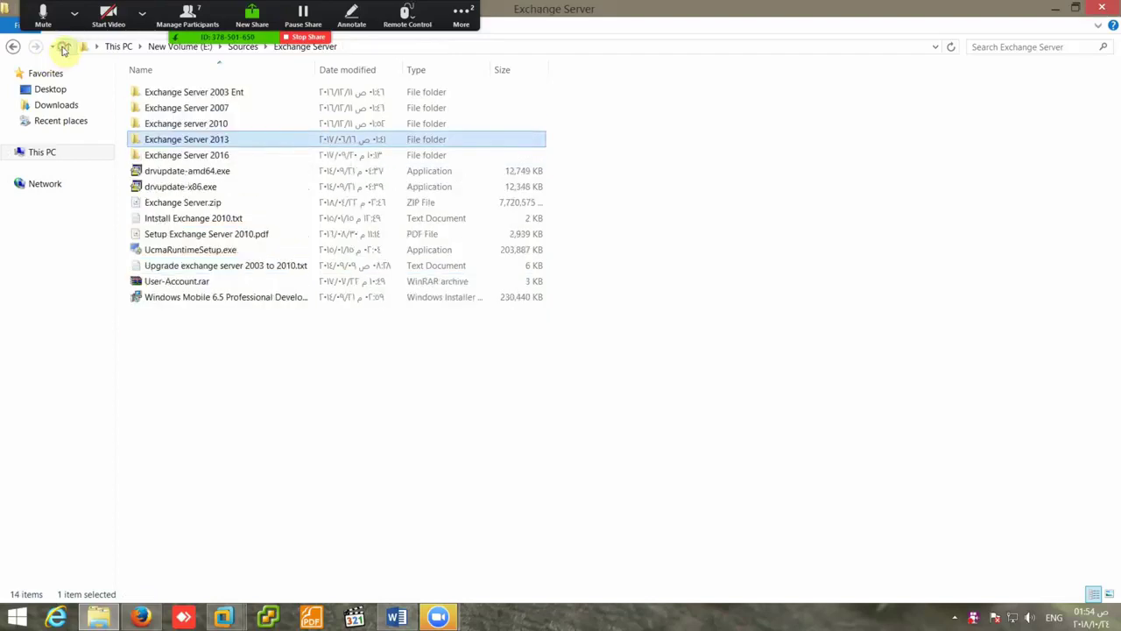
double_click(212, 141)
left_click(219, 252)
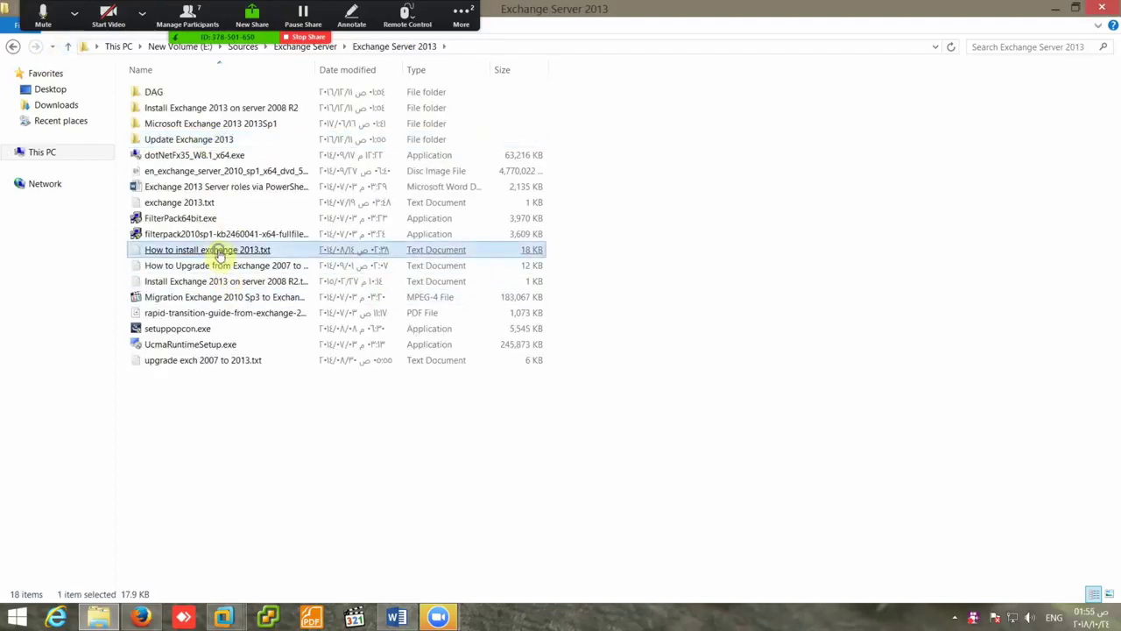
right_click(219, 252)
left_click(257, 466)
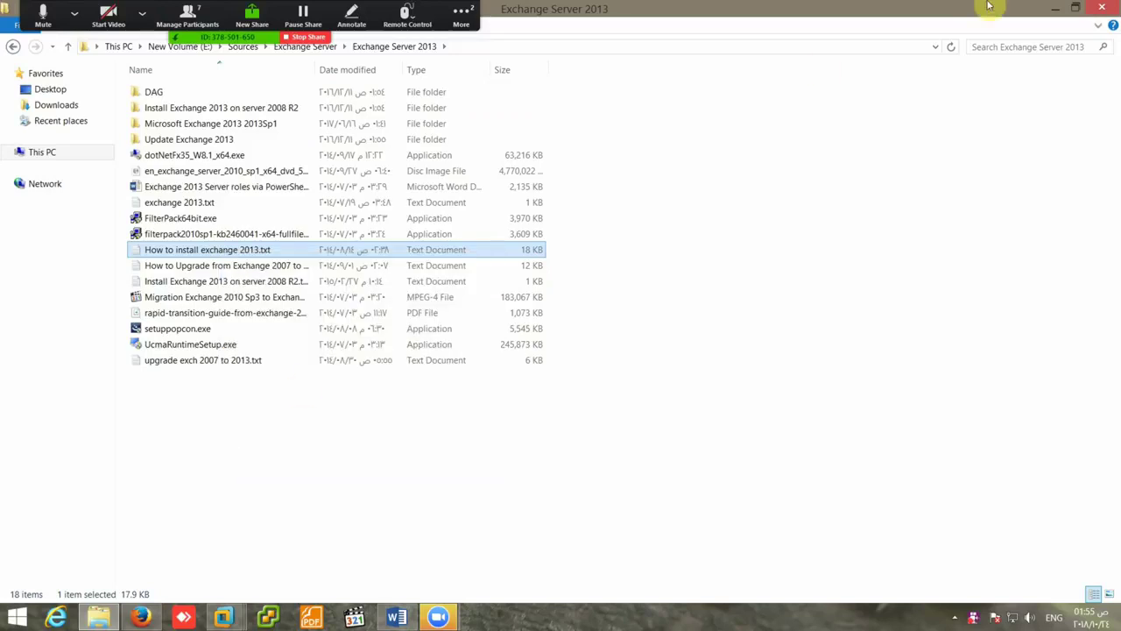
- Paste the text file onto the desktop; a compression attempt fails and its errors are dismissed
left_click(1049, 9)
right_click(791, 146)
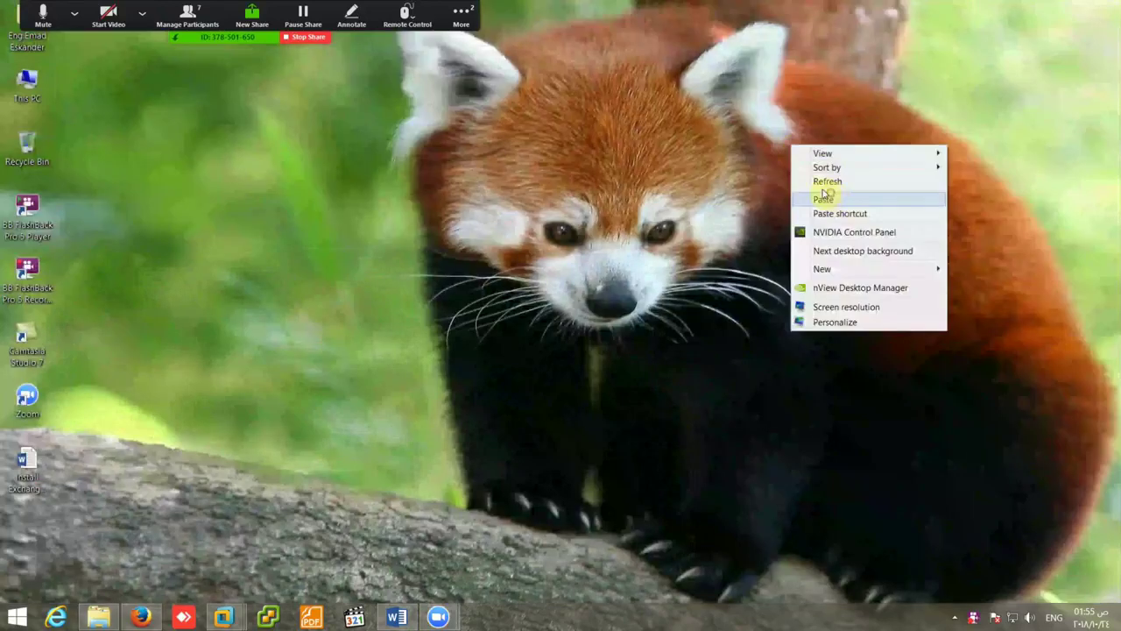
left_click(832, 198)
right_click(804, 163)
left_click(839, 347)
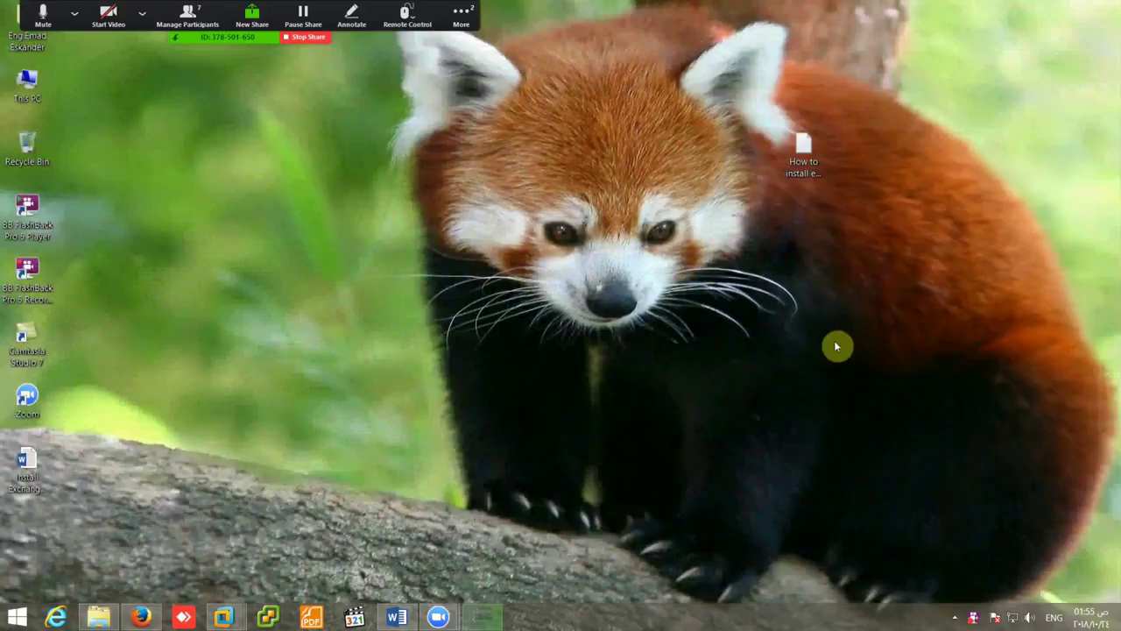
left_click(689, 364)
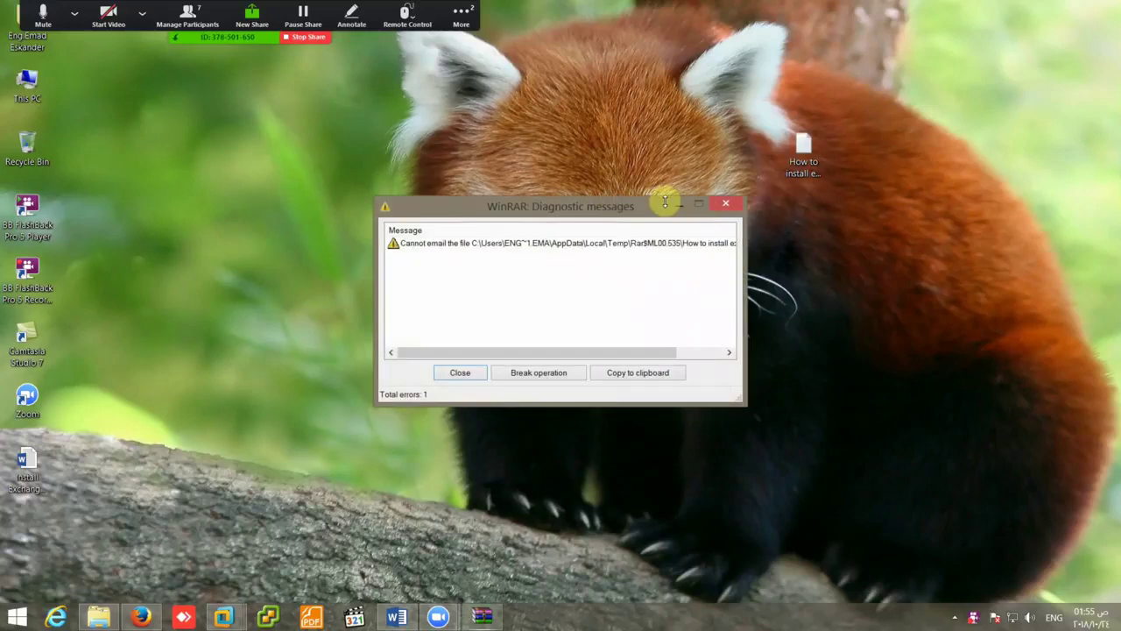
left_click(725, 197)
- Copy the desktop text file and switch to the PDC virtual machine
right_click(791, 155)
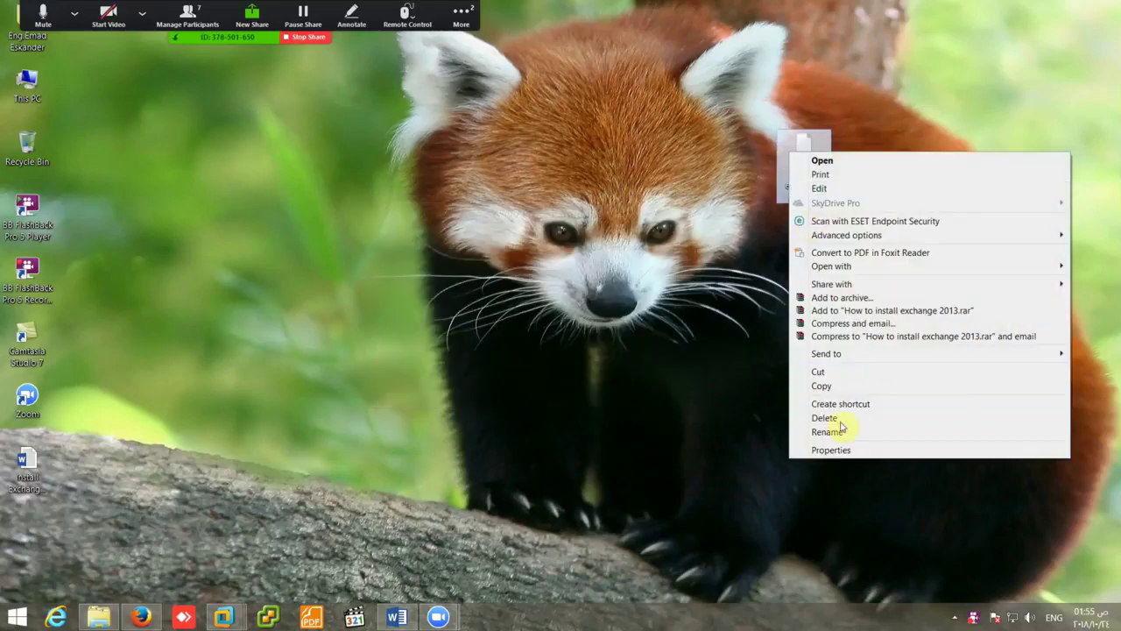
left_click(822, 386)
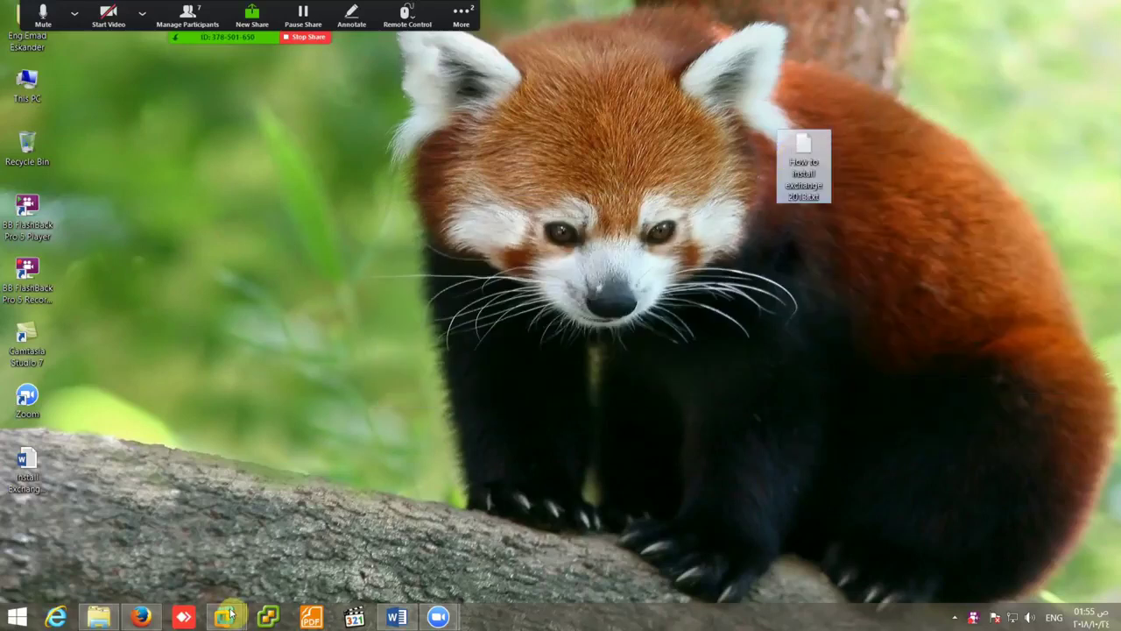
mouse_move(226, 613)
left_click(254, 539)
- Paste the install notes into the PDC's Local Disk (C:) and open them
right_click(438, 349)
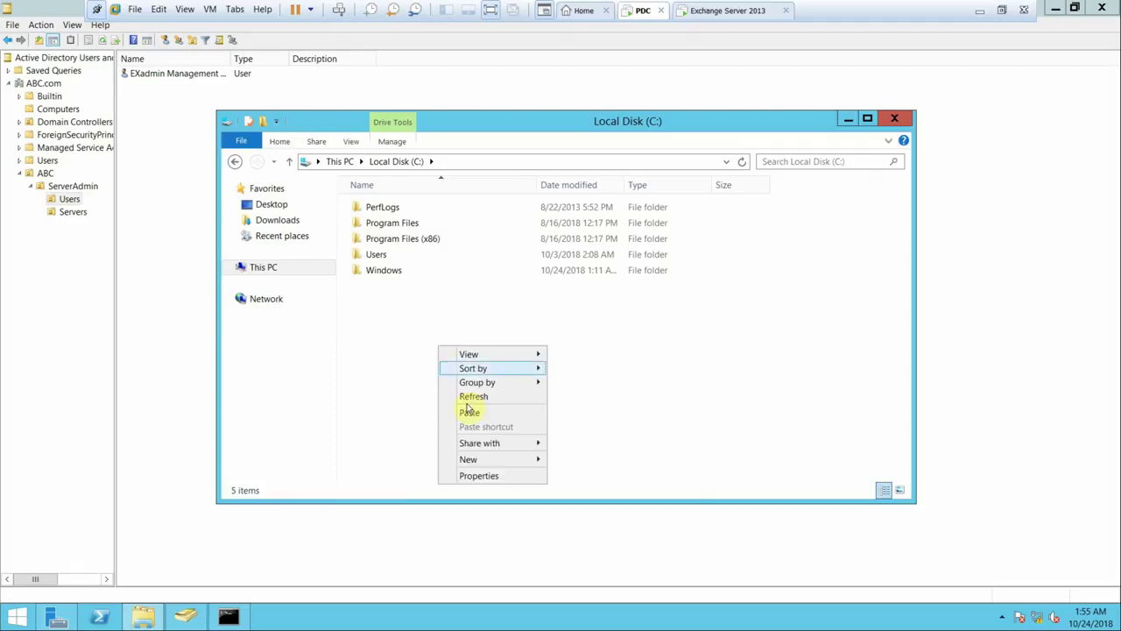
left_click(467, 412)
double_click(402, 287)
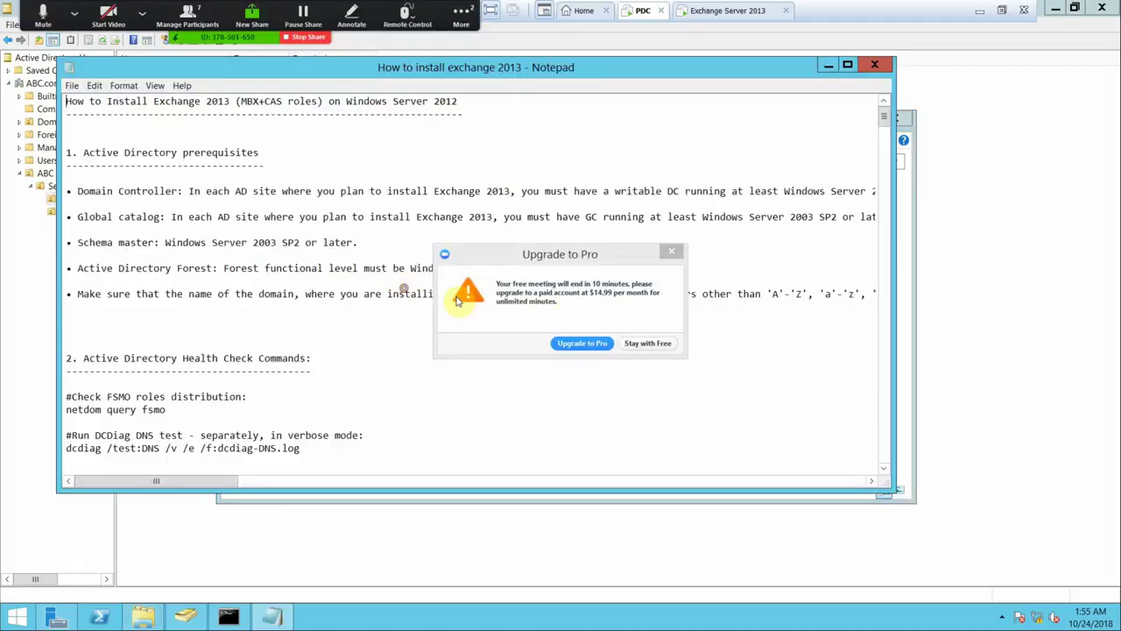
left_click(647, 344)
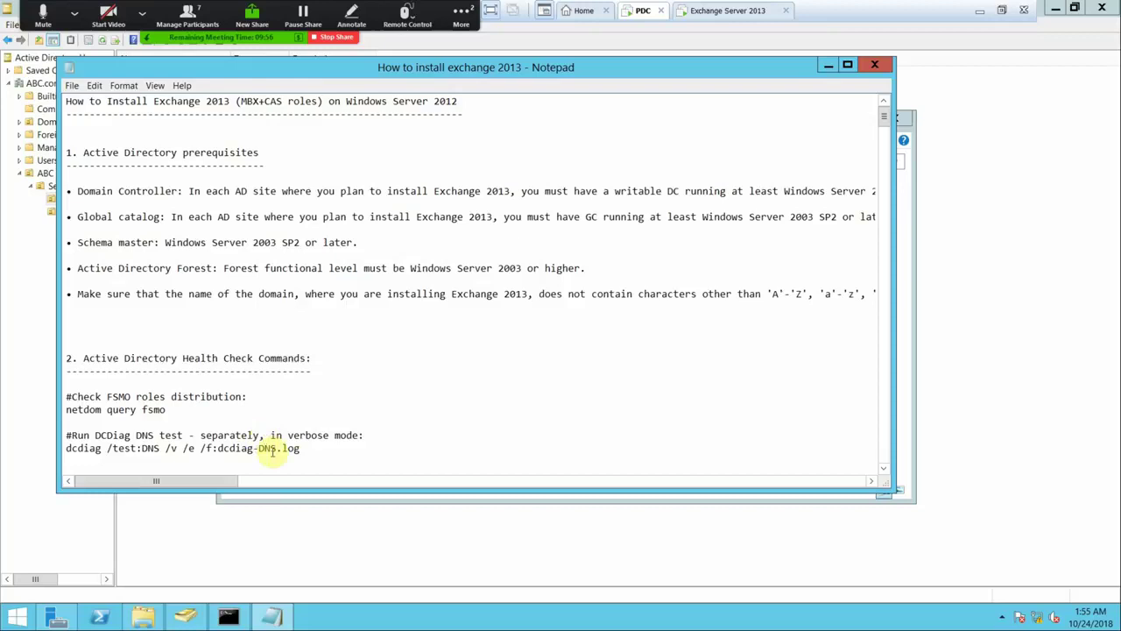
- Copy the dcdiag DNS test line from the notes and run it in Command Prompt
left_click_drag(309, 452, 58, 449)
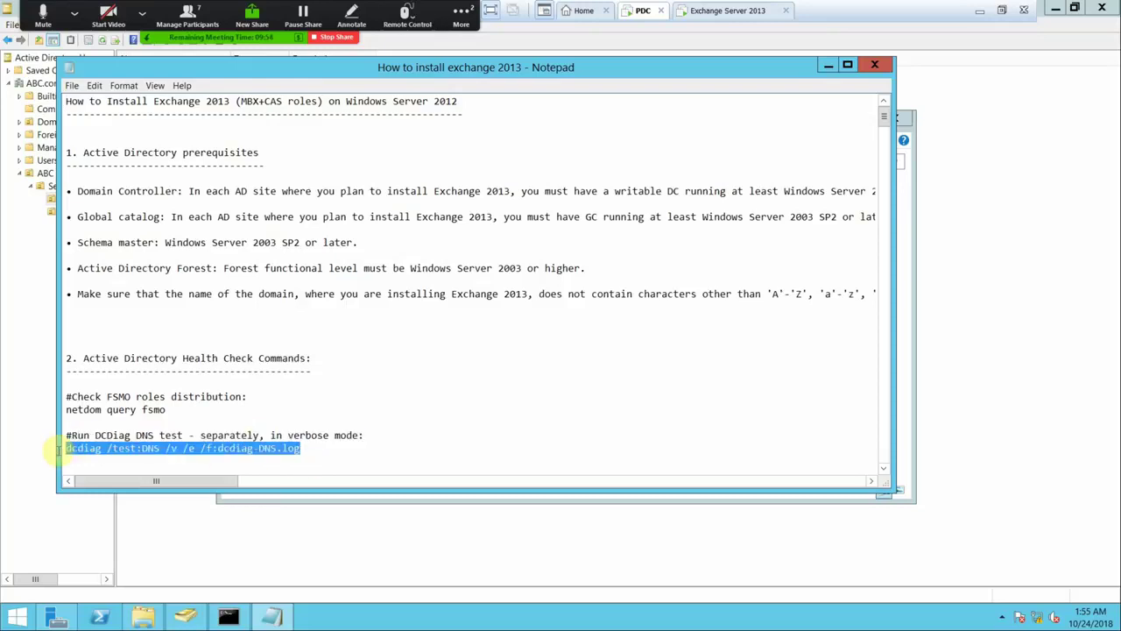
right_click(96, 448)
left_click(158, 321)
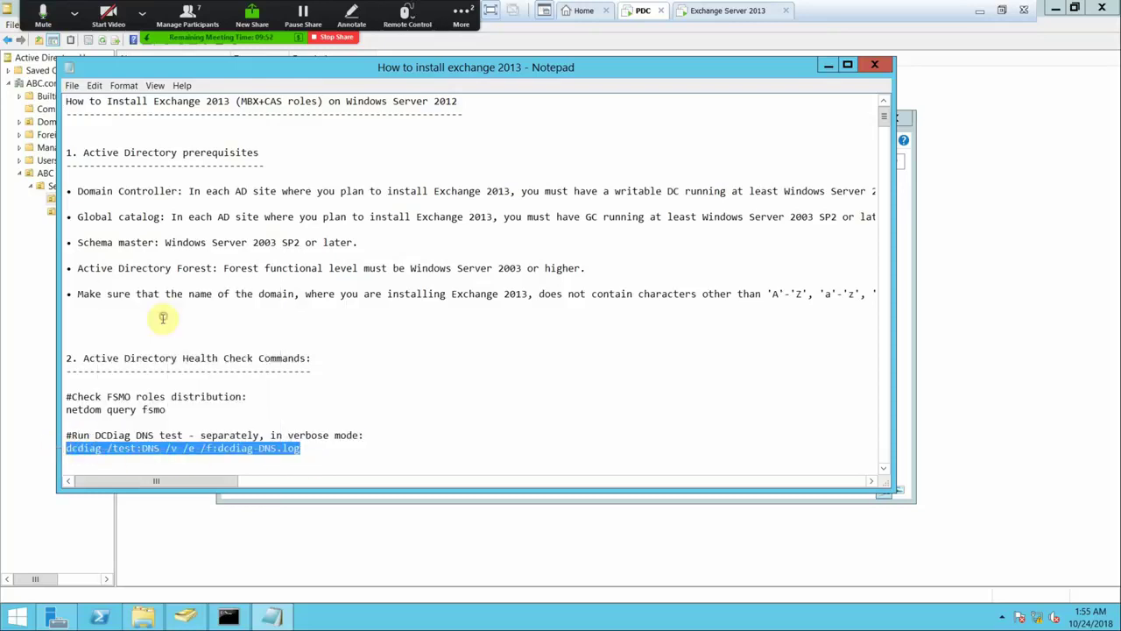
left_click(230, 613)
right_click(456, 234)
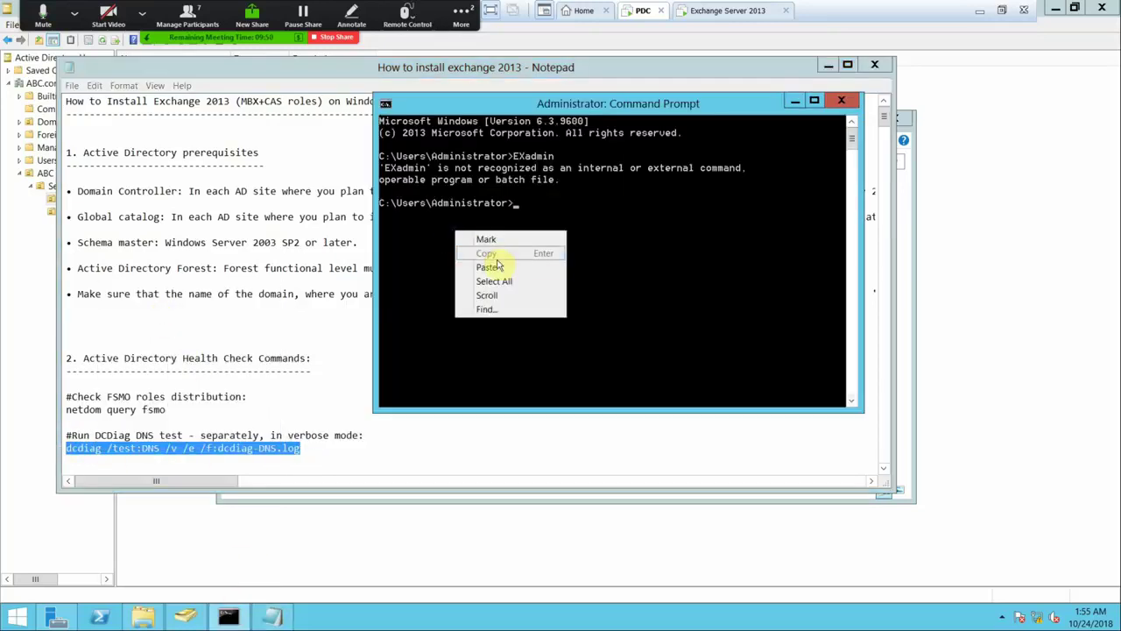
left_click(488, 267)
key("Return")
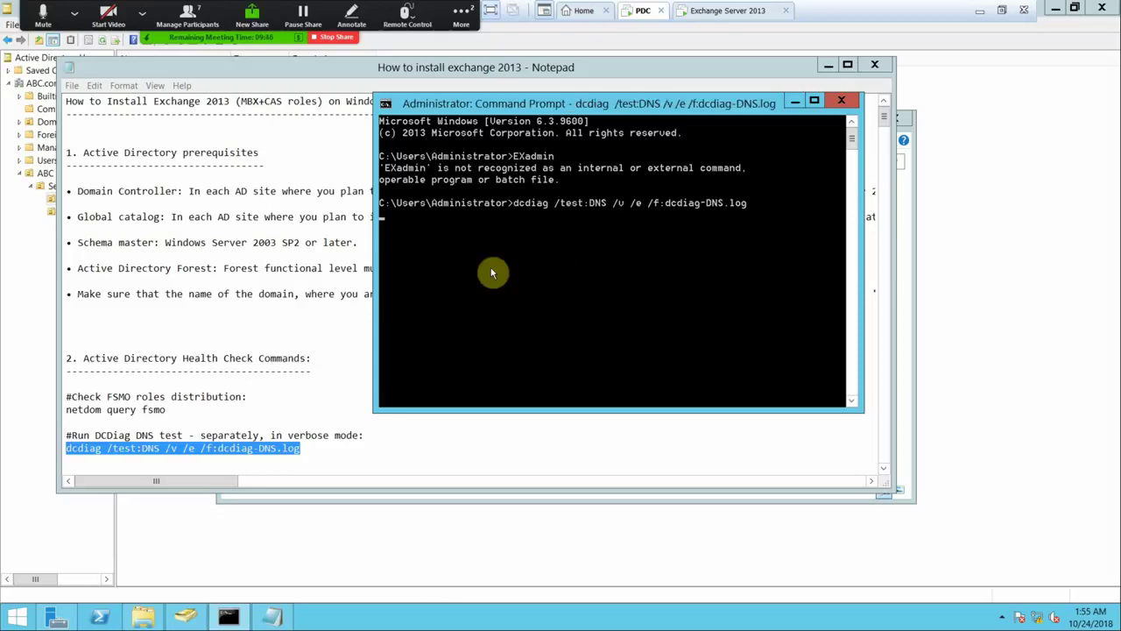
- Select the netdom query fsmo line in the guide, continue dcdiag, and minimise the remote session
left_click(211, 367)
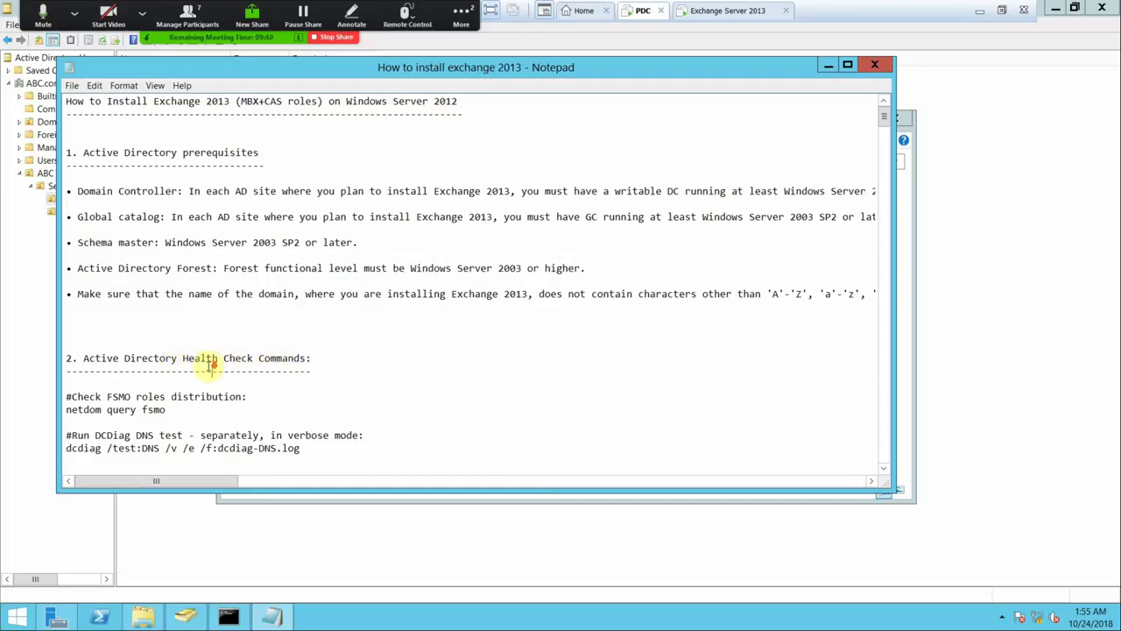
scroll(211, 366, "down", 2)
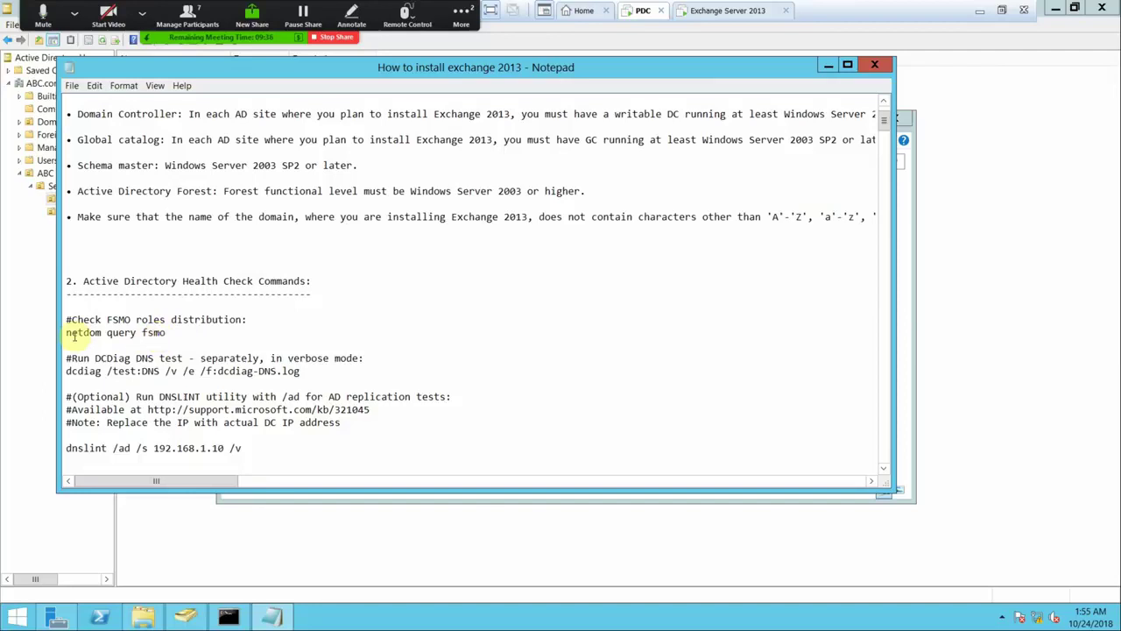
left_click_drag(64, 334, 176, 333)
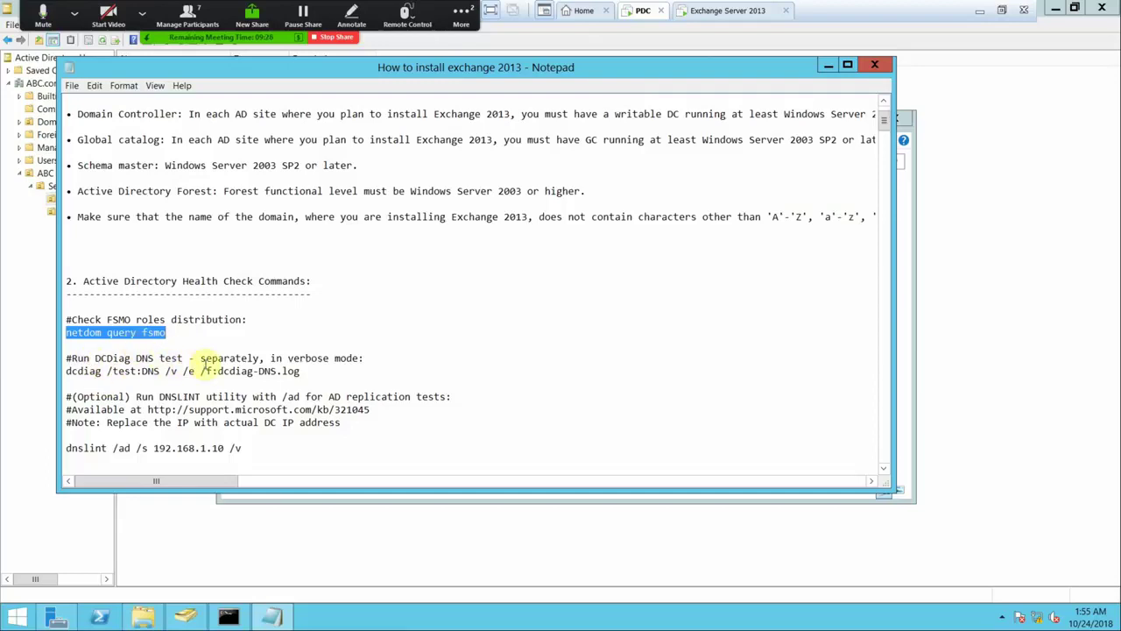
left_click_drag(194, 358, 72, 358)
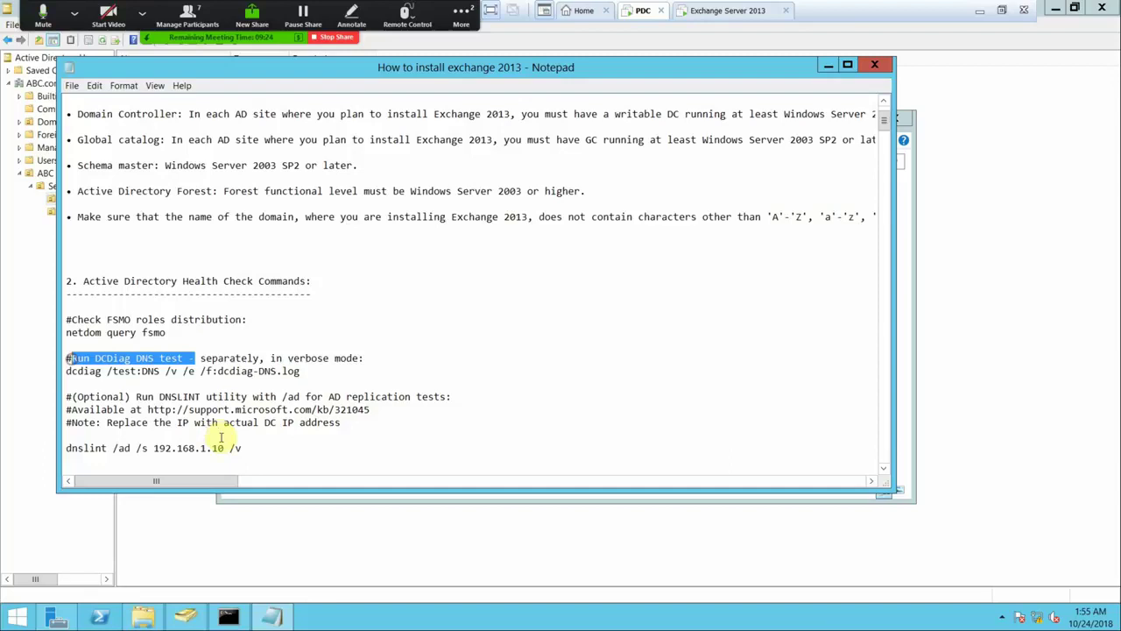
left_click(230, 618)
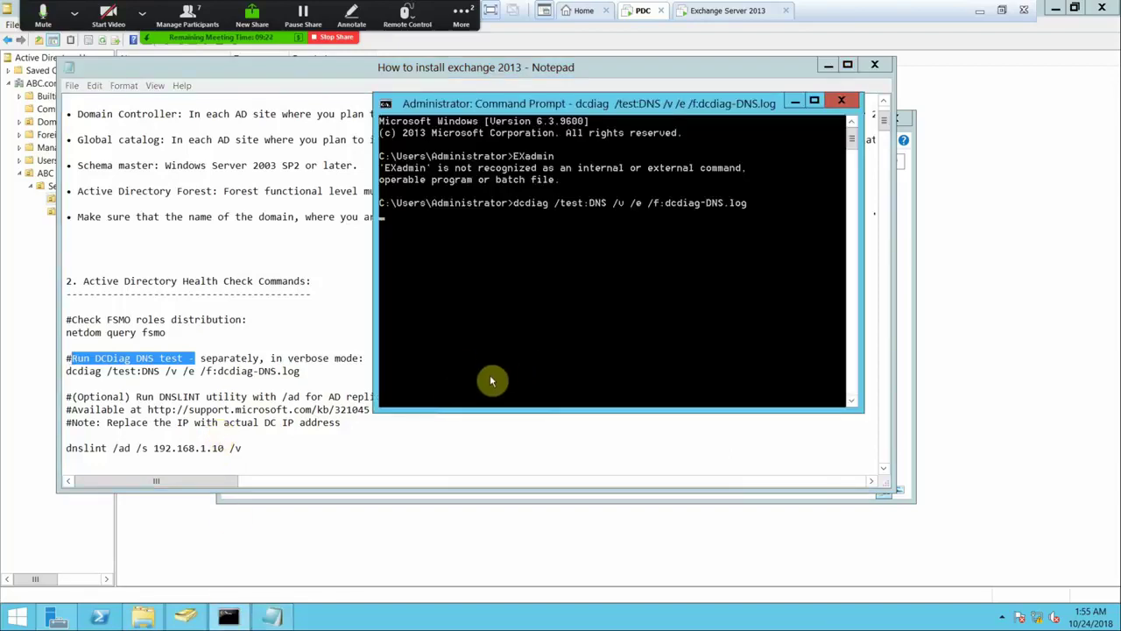
key("Return")
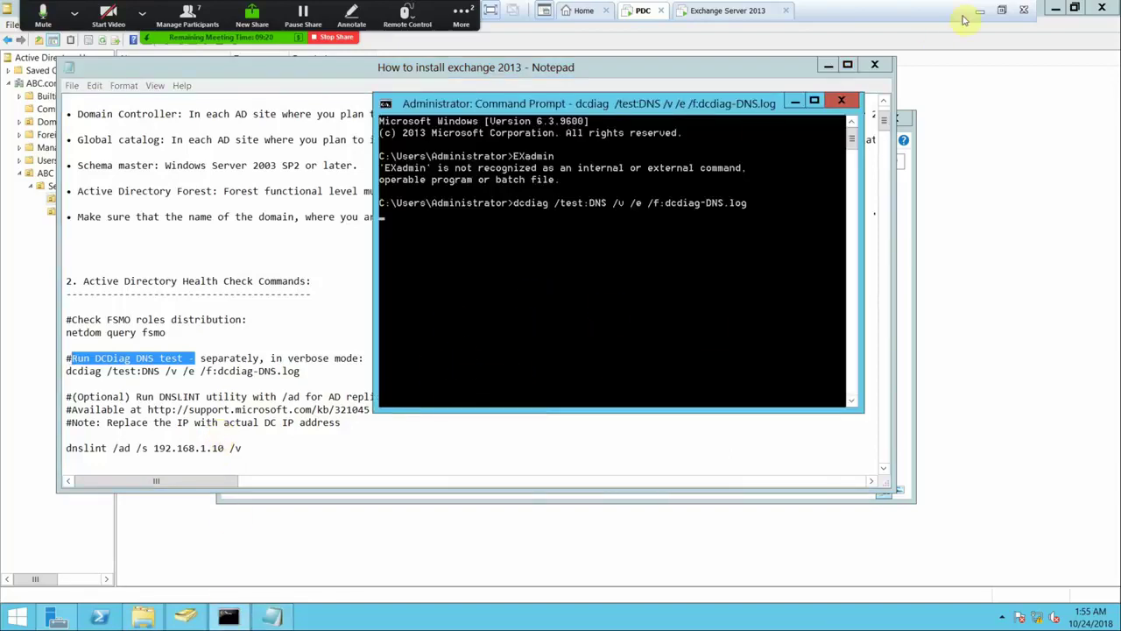
left_click(981, 14)
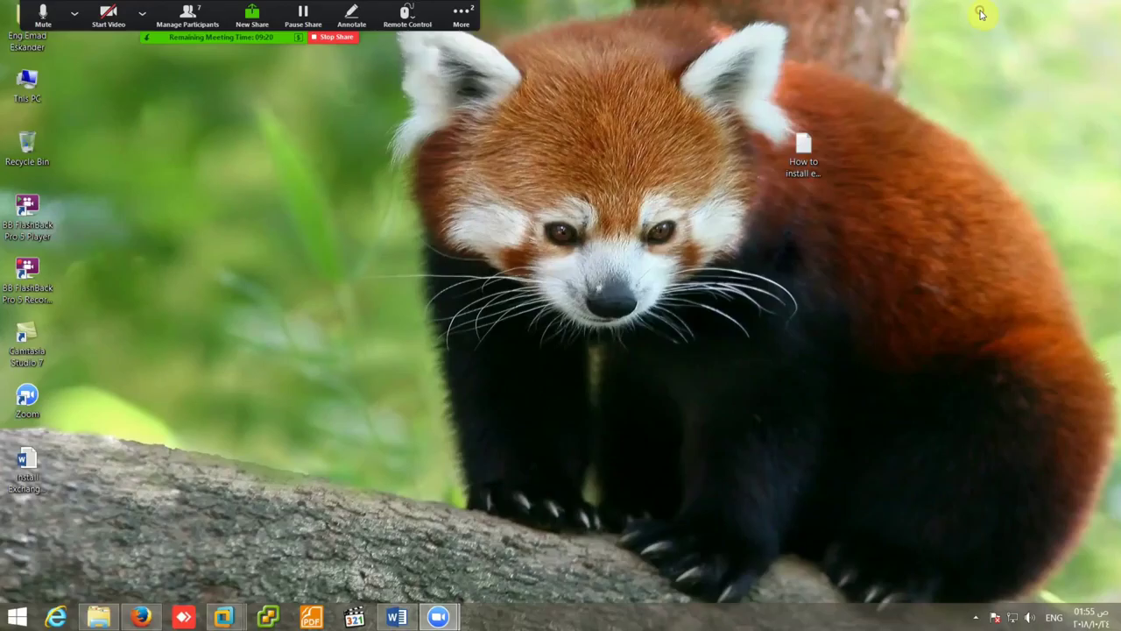
- Pause BB FlashBack from the system tray, then return to the Exchange Server 2013 machine
left_click(976, 618)
left_click(1003, 549)
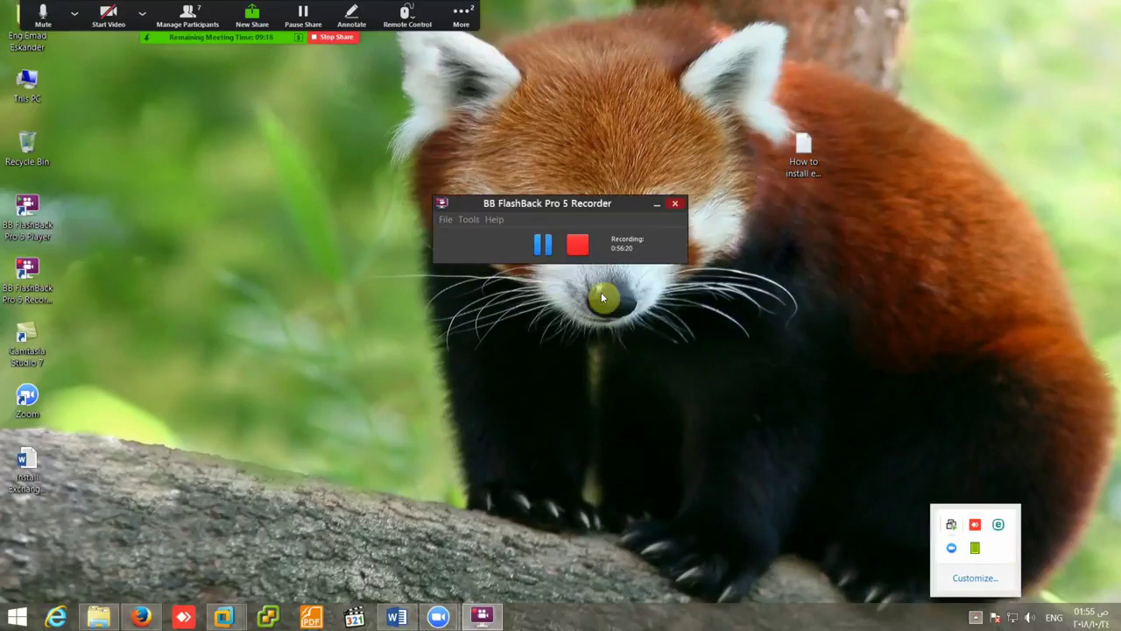
left_click(543, 244)
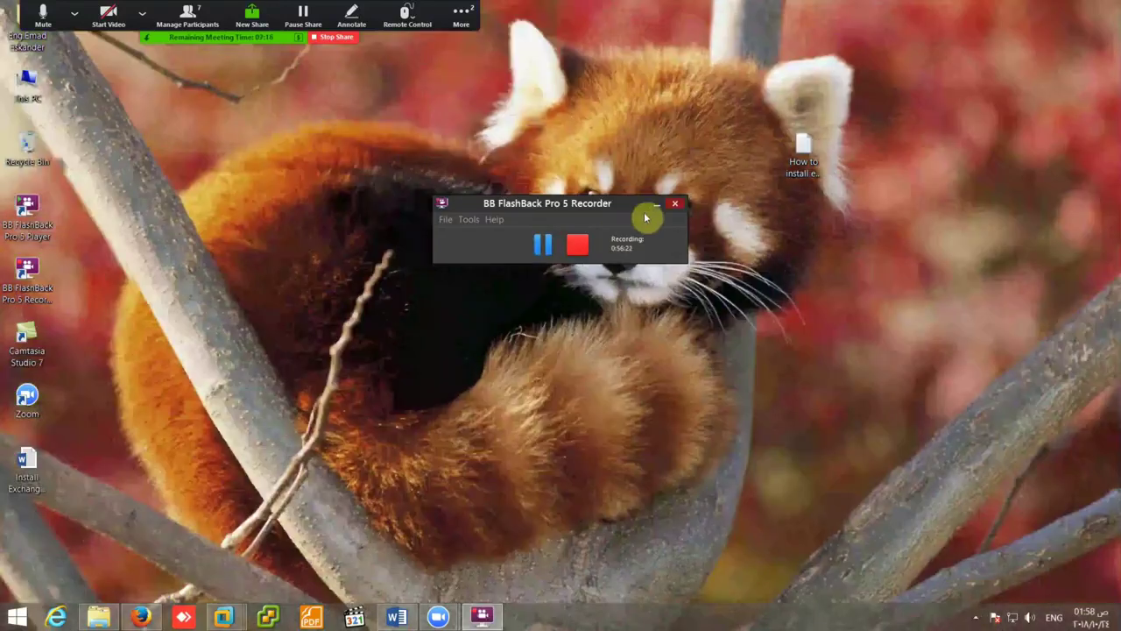
left_click(656, 204)
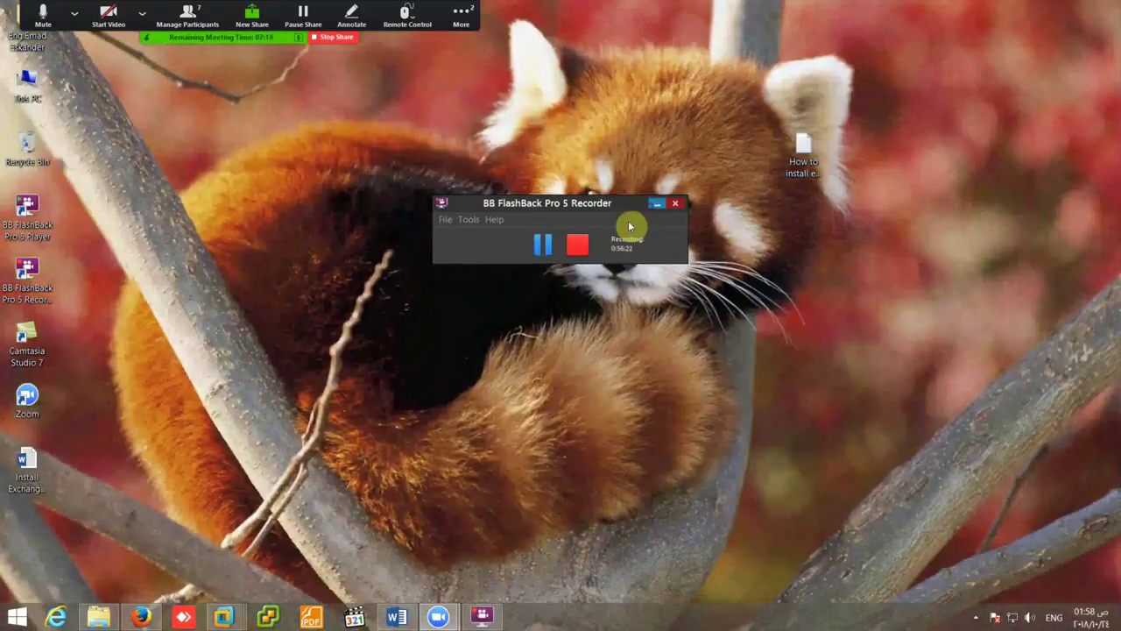
mouse_move(224, 615)
left_click(382, 553)
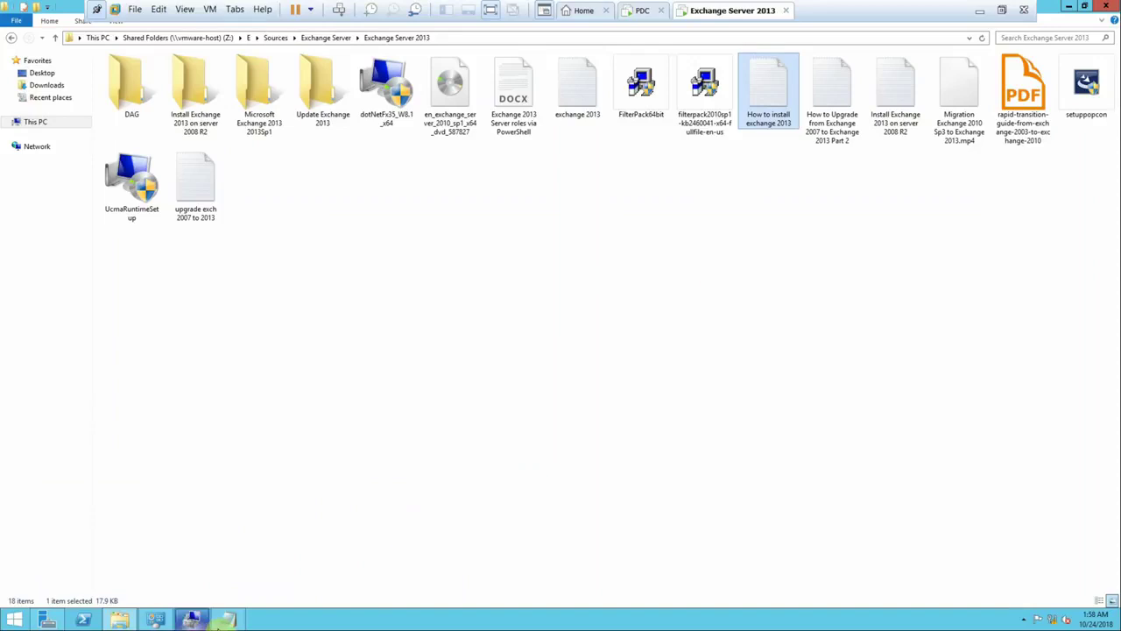
- Select the Install-WindowsFeature RSAT-ADDS line in the guide and turn on Word Wrap
left_click(227, 619)
scroll(292, 508, "down", 5)
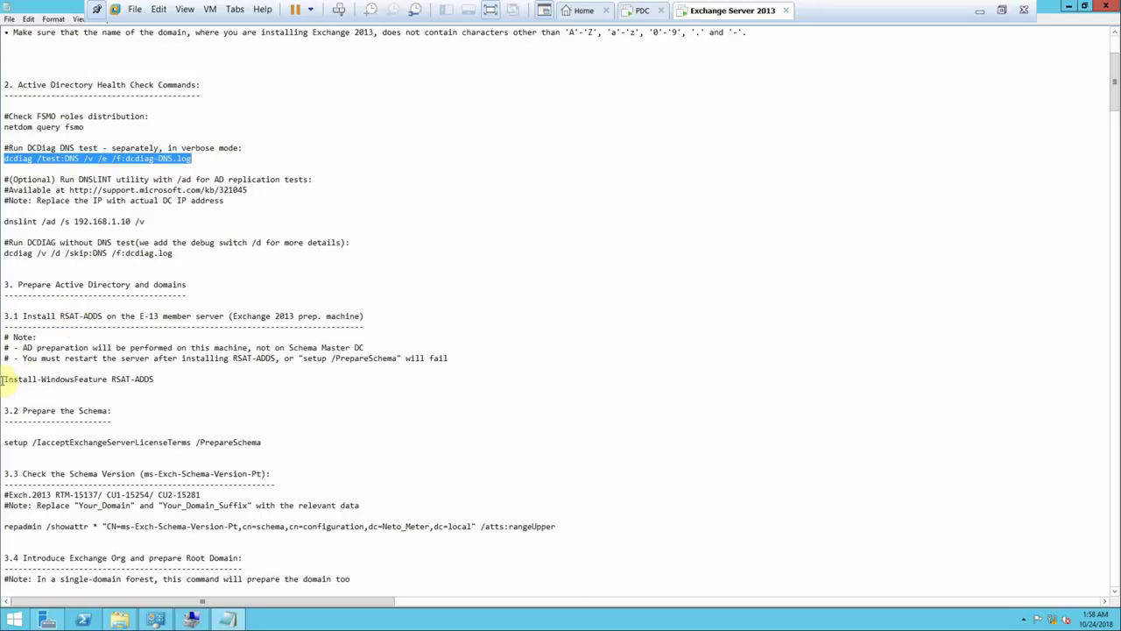
left_click_drag(3, 379, 150, 380)
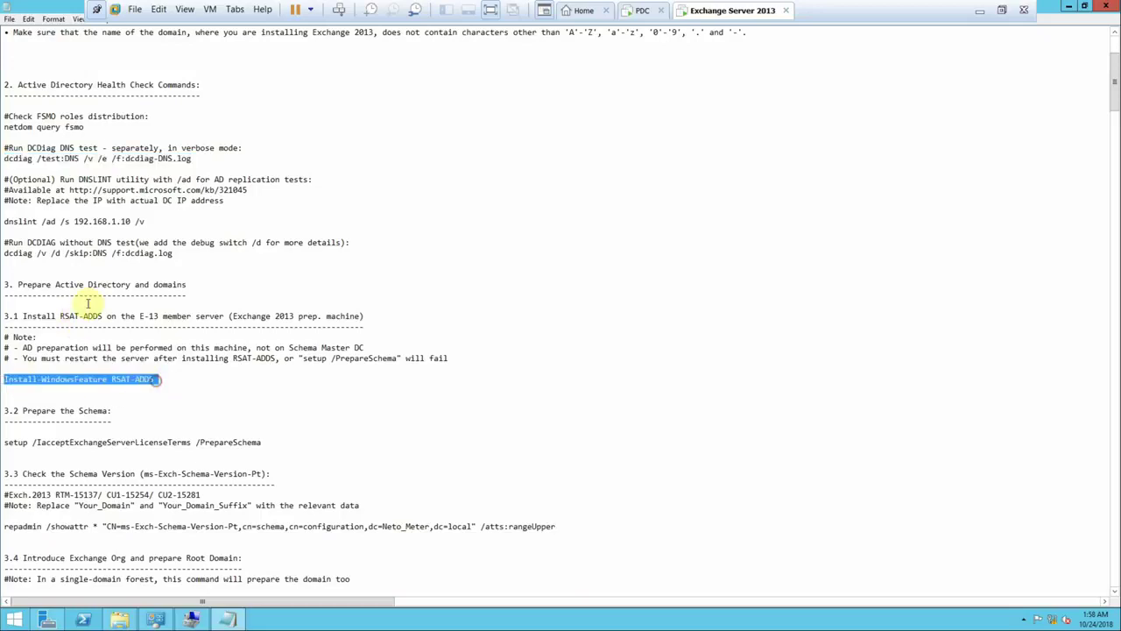
left_click(52, 18)
left_click(58, 32)
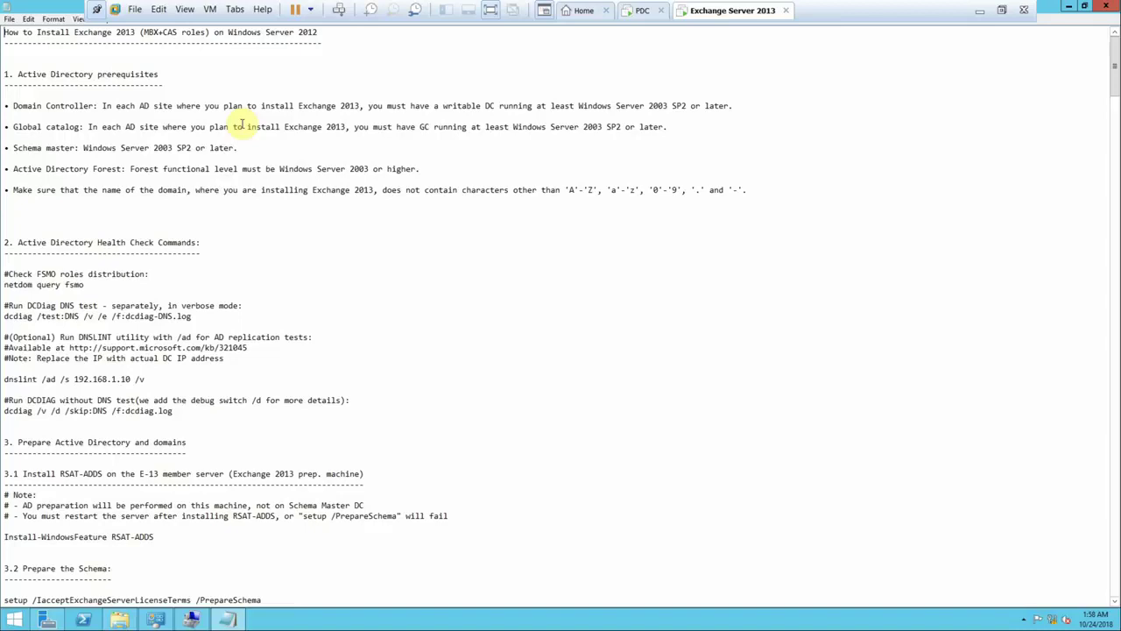
- Set the Notepad font to Constantia, Bold, size 18
left_click(53, 18)
left_click(56, 44)
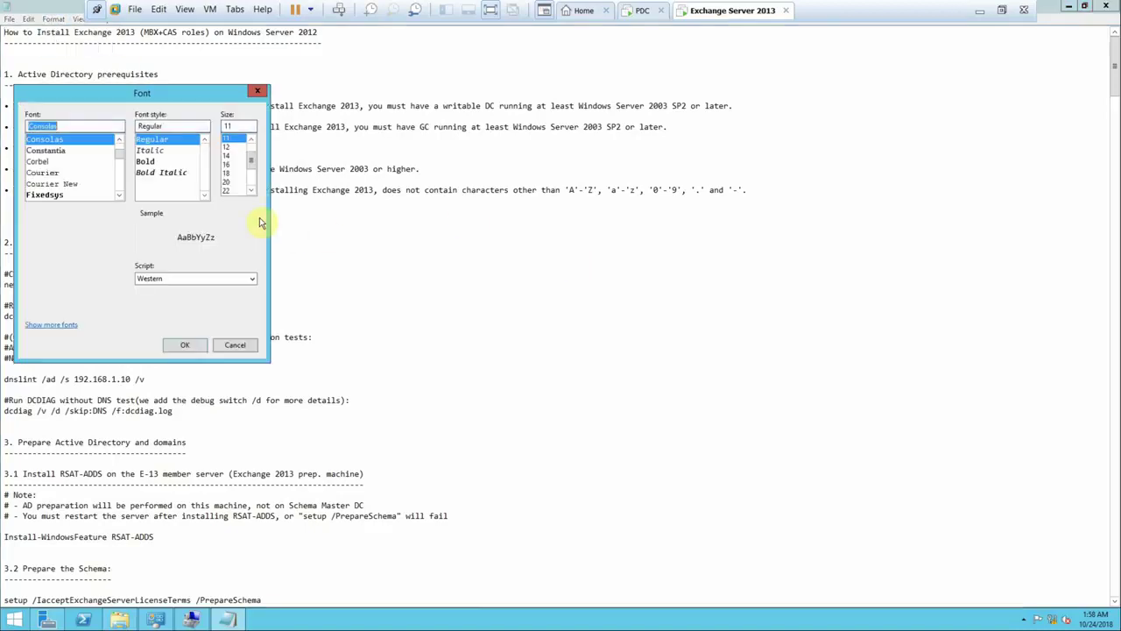
left_click(64, 152)
left_click(170, 161)
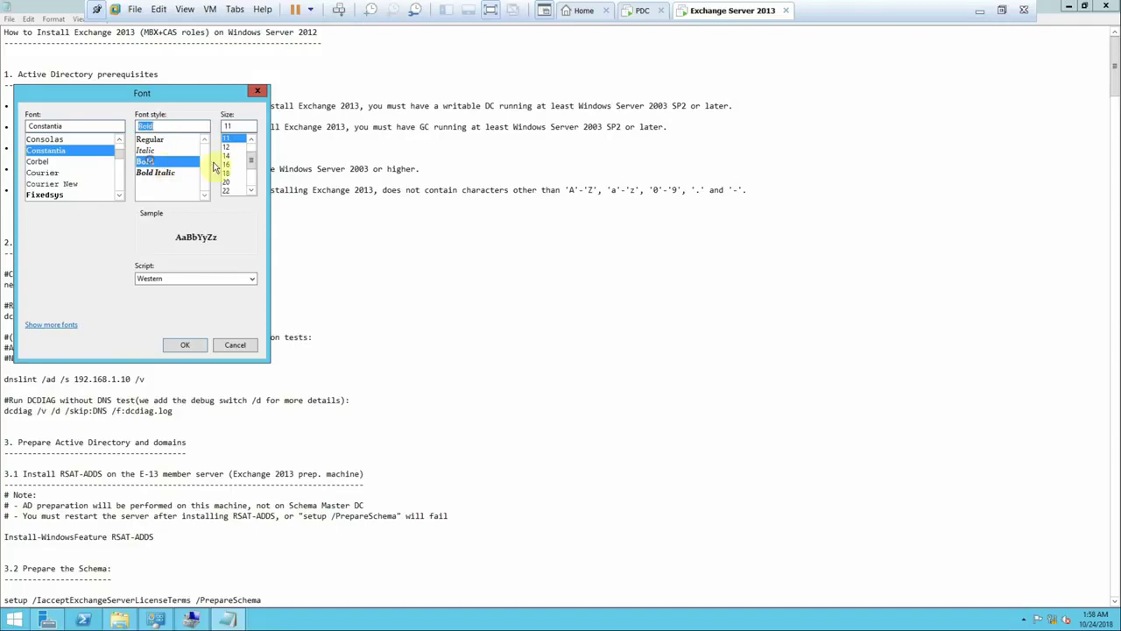
left_click(229, 172)
left_click(191, 346)
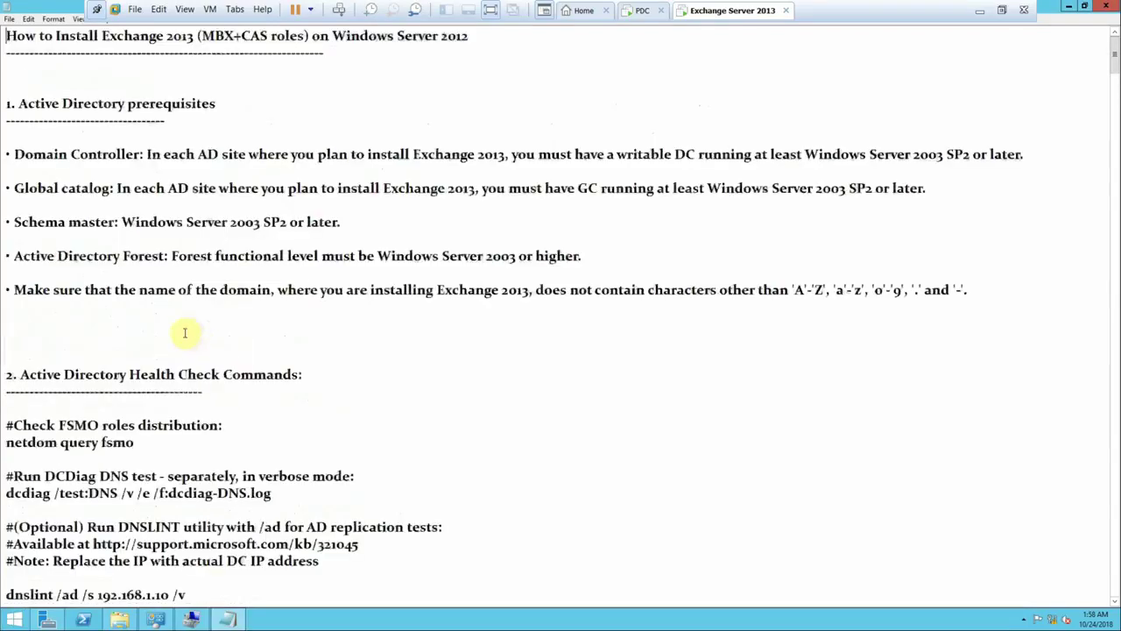
- Select the Install-WindowsFeature RSAT-ADDS command line and bring up its copy option
scroll(193, 419, "down", 5)
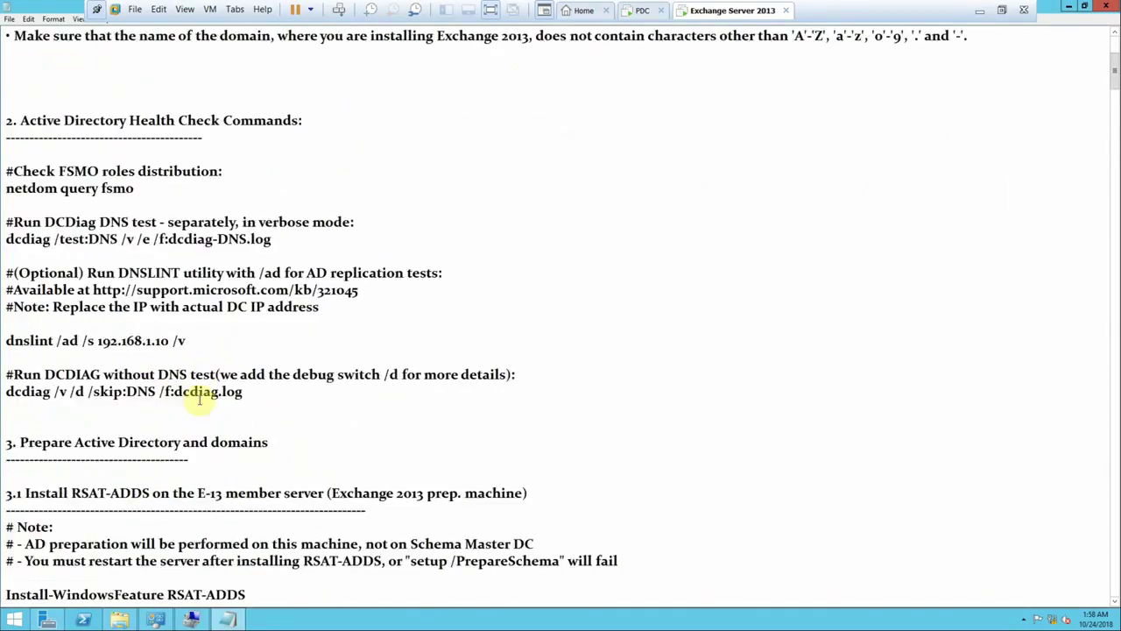
scroll(245, 398, "down", 3)
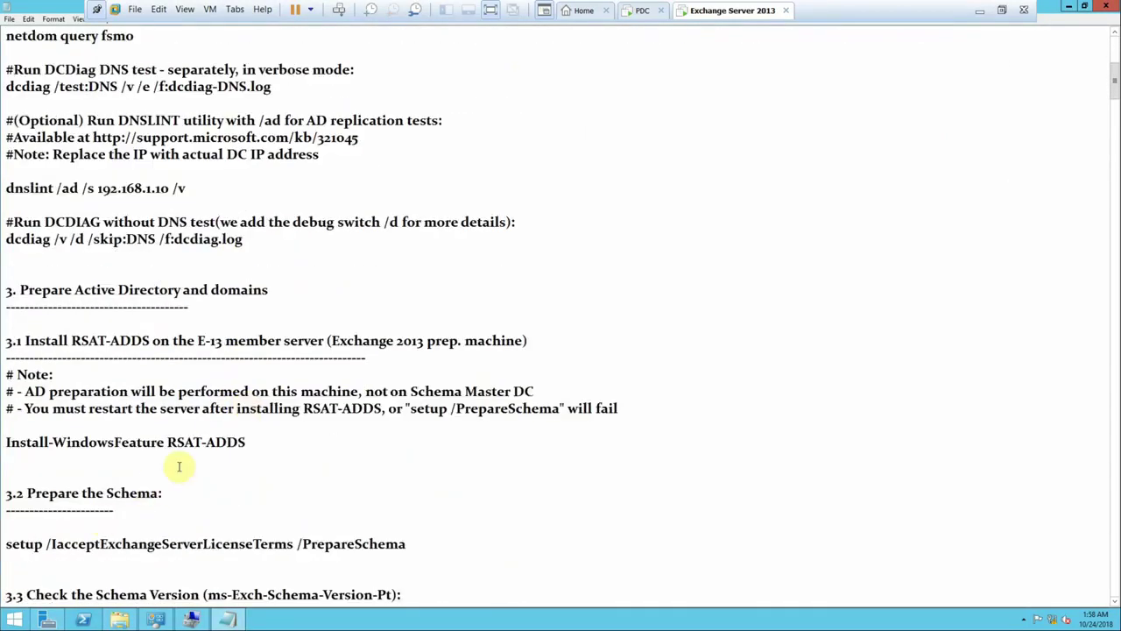
left_click_drag(249, 442, 168, 442)
left_click_drag(90, 441, 6, 442)
right_click(5, 443)
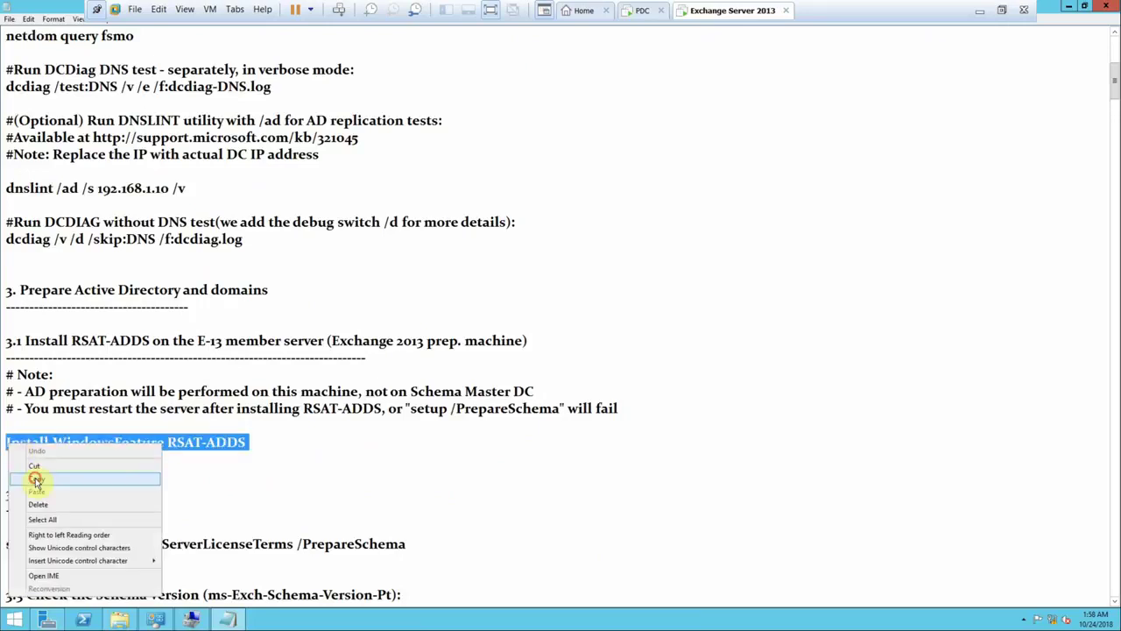
- Copy the RSAT-ADDS line and run Install-WindowsFeature RSAT-ADDS in Windows PowerShell
left_click(36, 481)
left_click(78, 620)
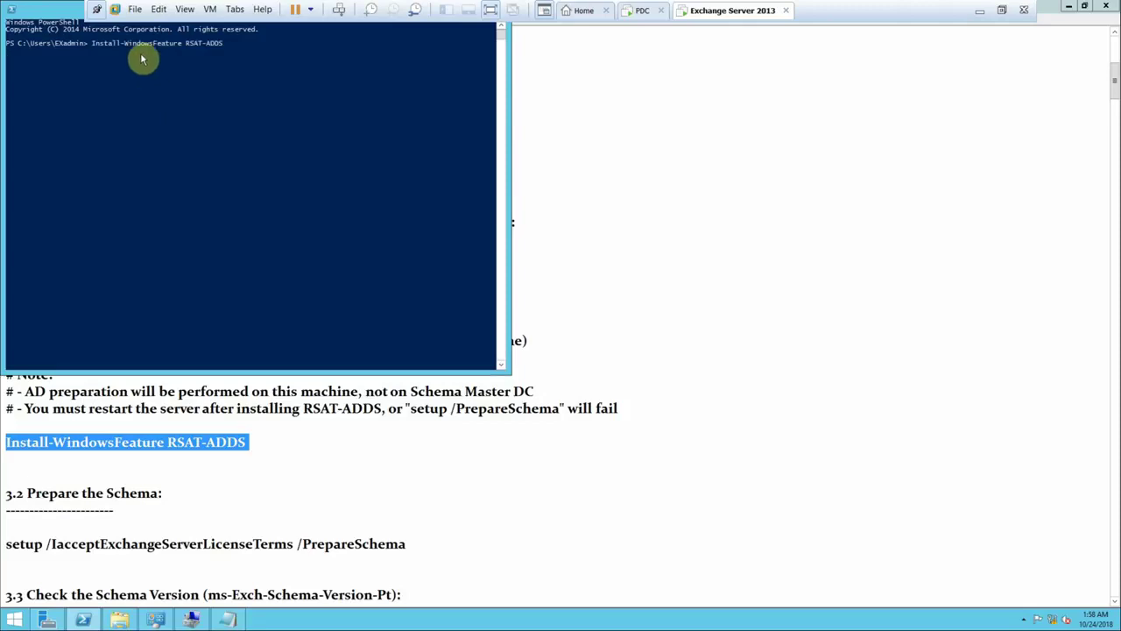
left_click_drag(61, 11, 283, 138)
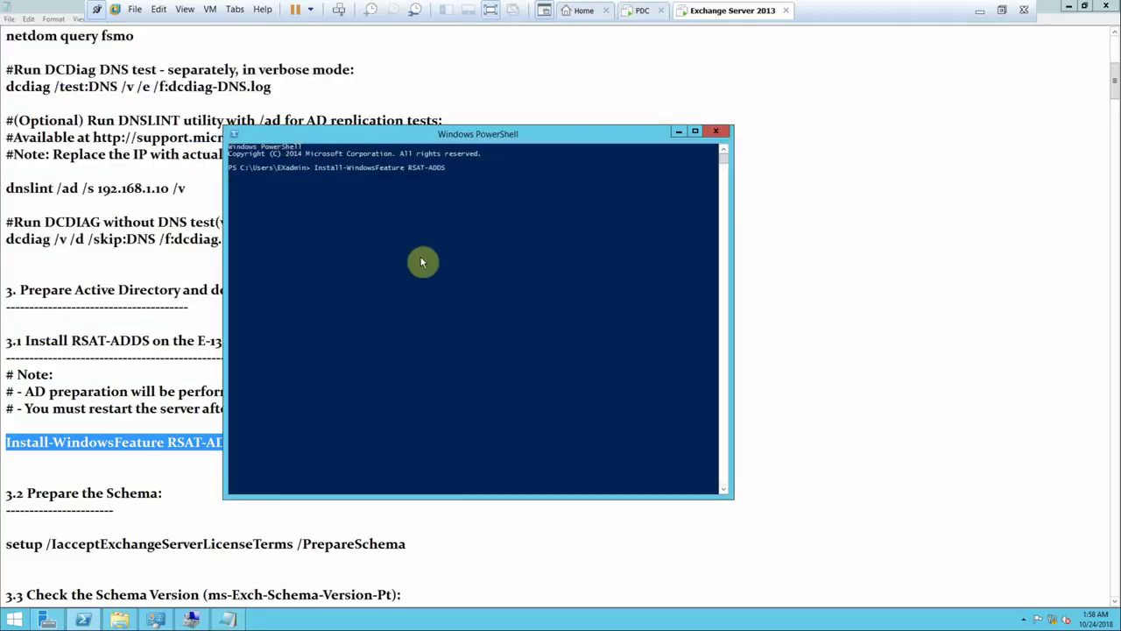
key("Return")
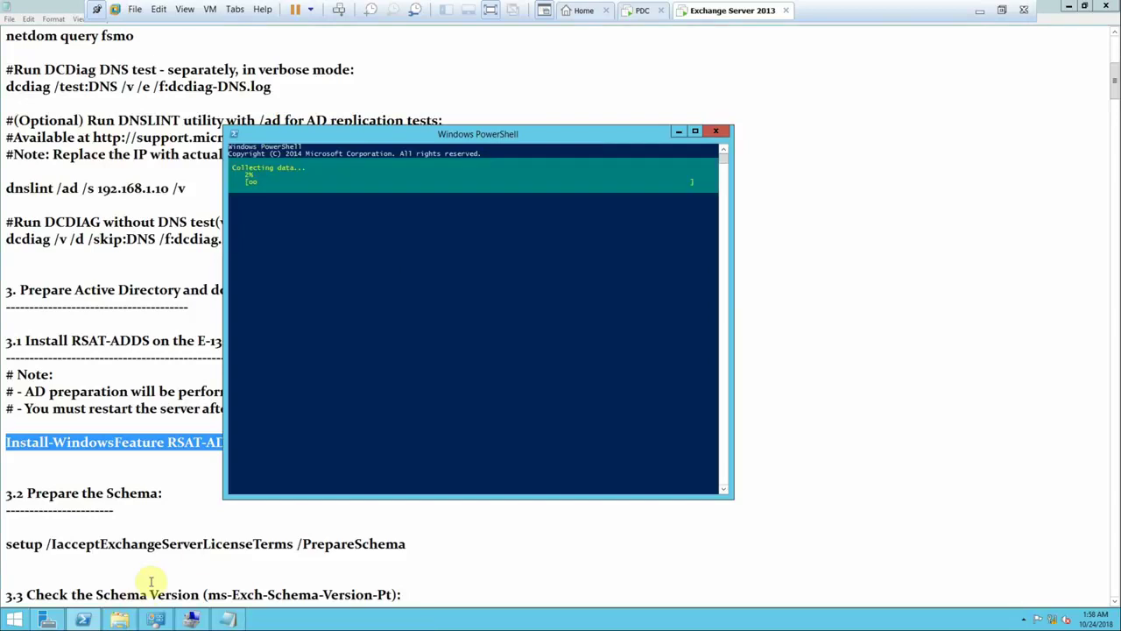
- Open Computer Management from Server Manager Tools, close it, and return to PowerShell
left_click(47, 620)
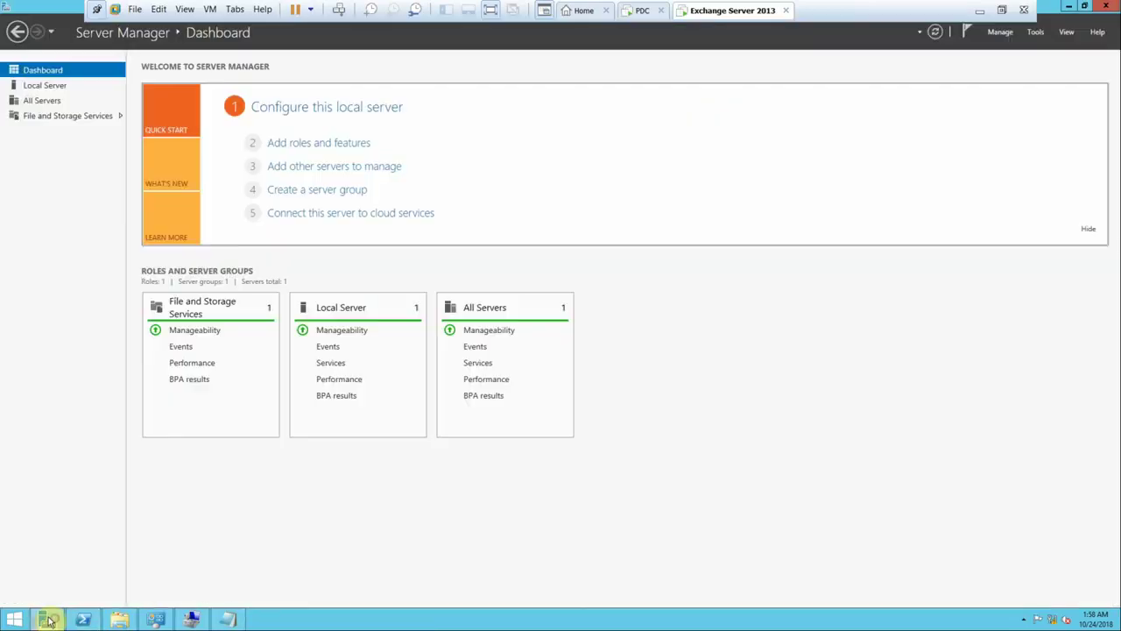
left_click(1033, 35)
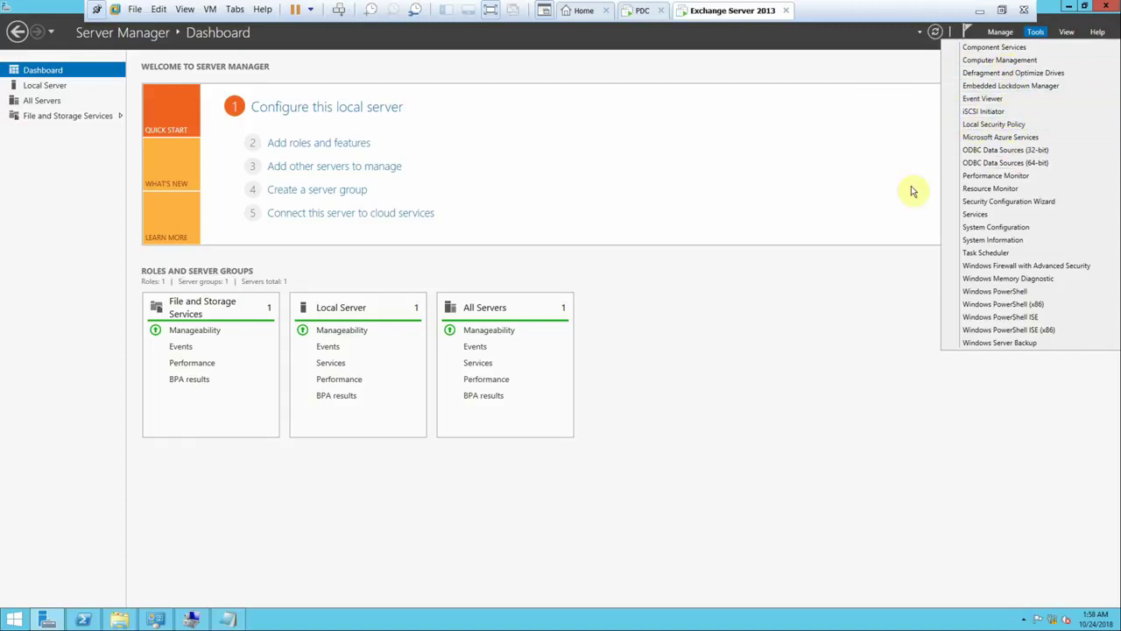
left_click(193, 619)
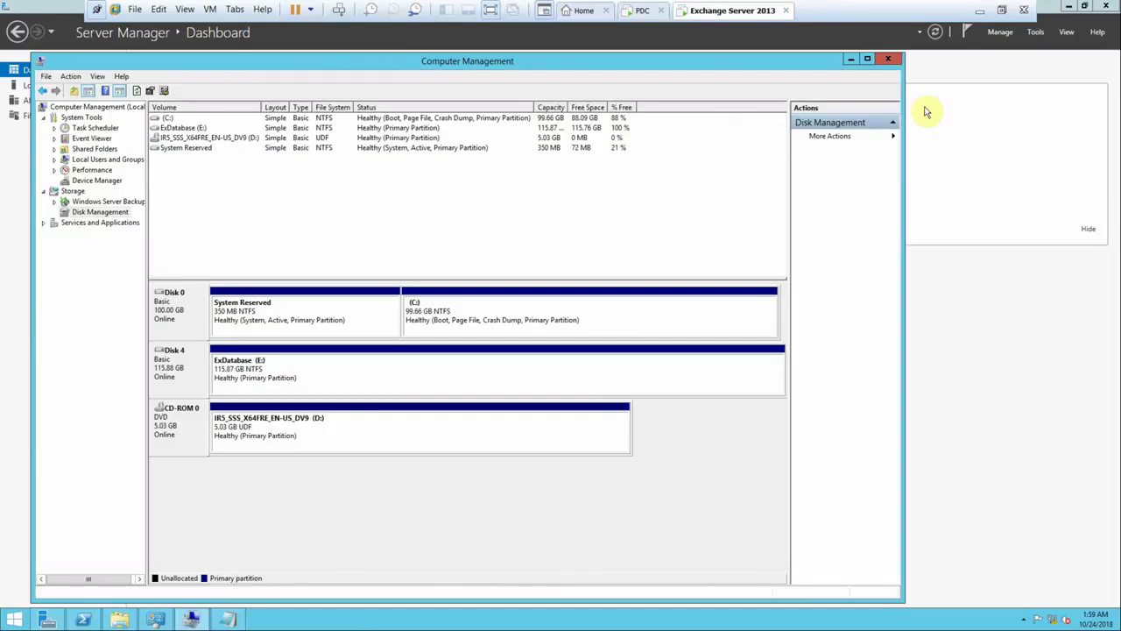
left_click(889, 58)
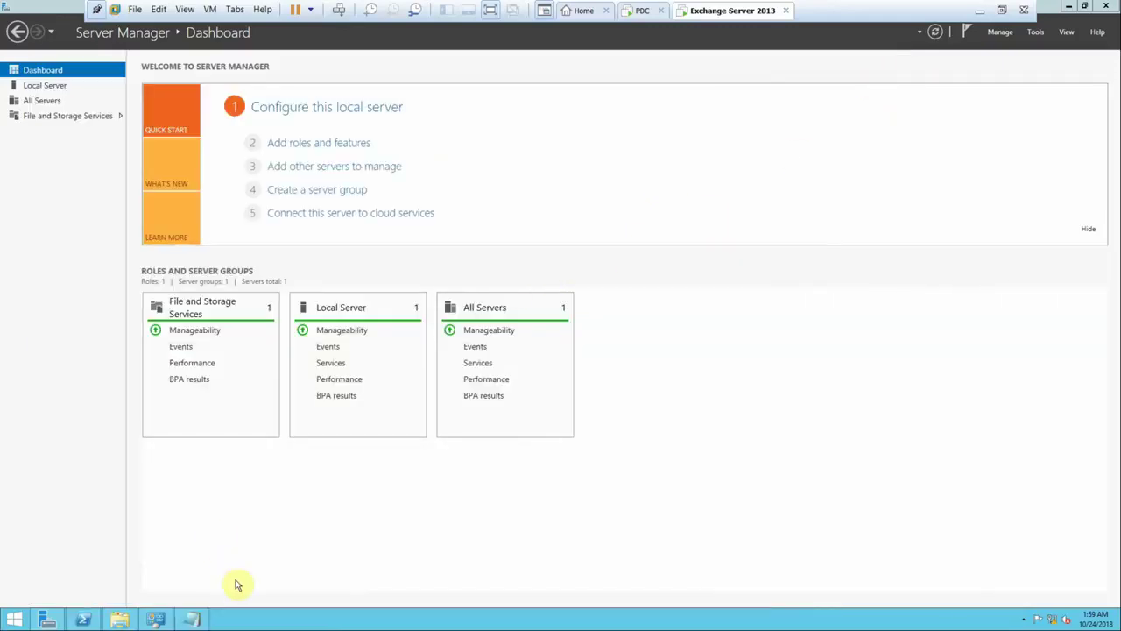
left_click(86, 619)
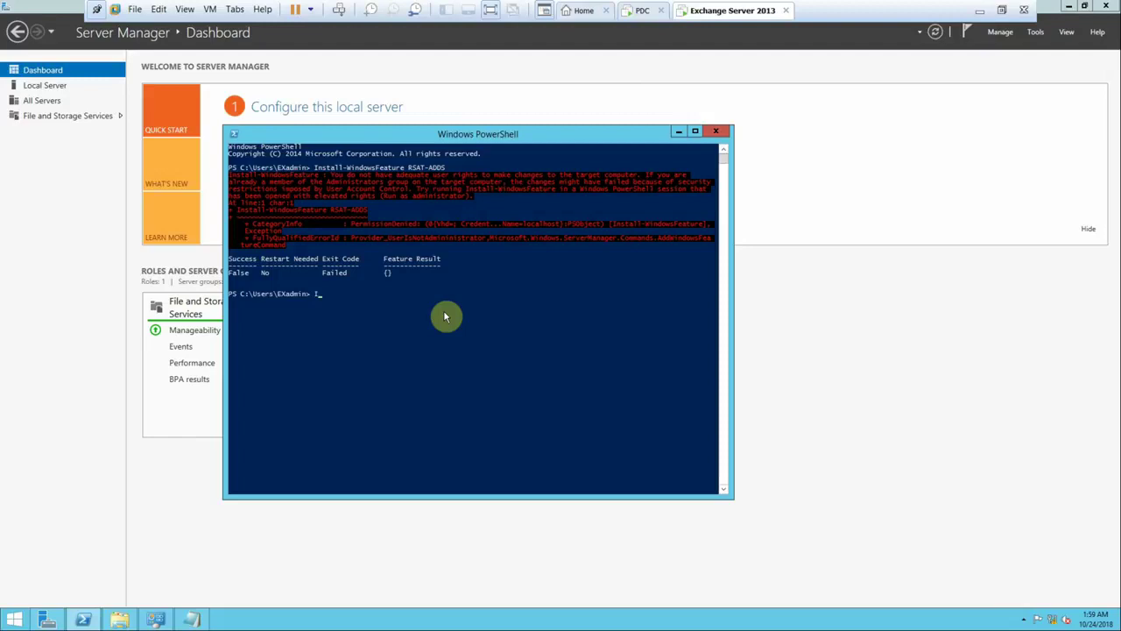
- Rerun the RSAT-ADDS install command, then close the non-admin PowerShell window
key("Up")
key("Return")
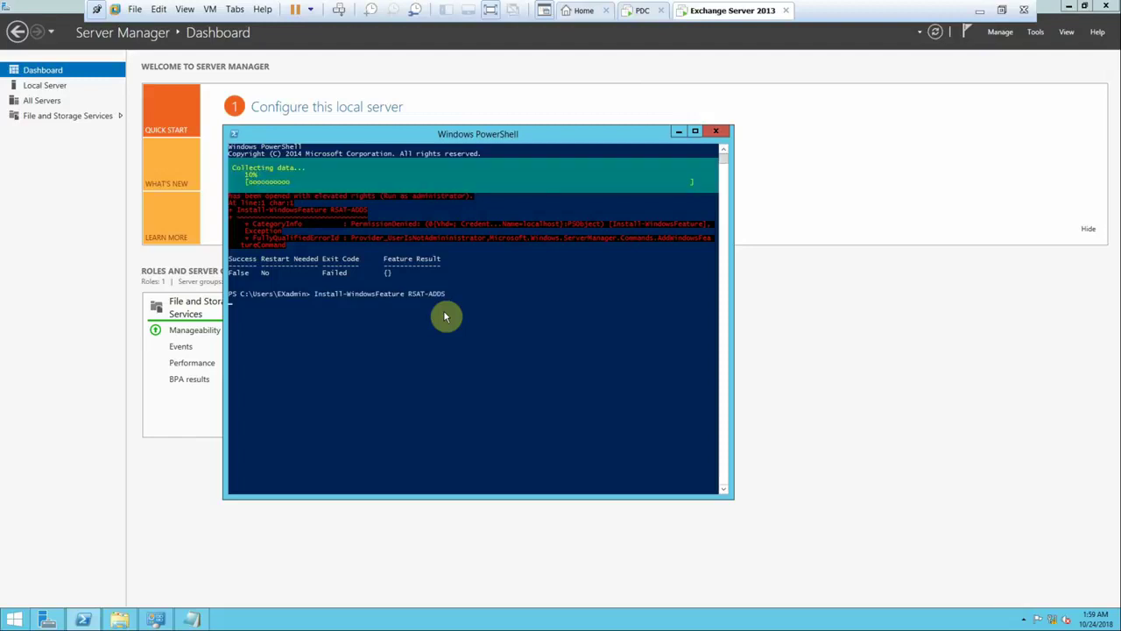
left_click(715, 130)
- Launch Windows PowerShell as administrator from Start, approve UAC, and switch to the PDC
left_click(10, 620)
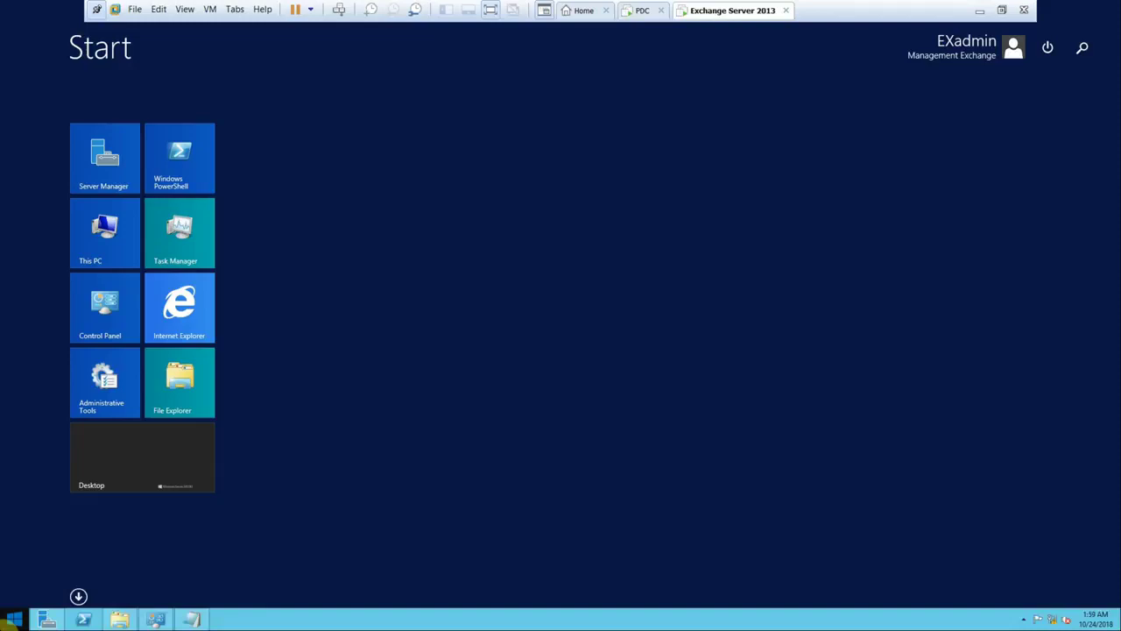
type("powerShell")
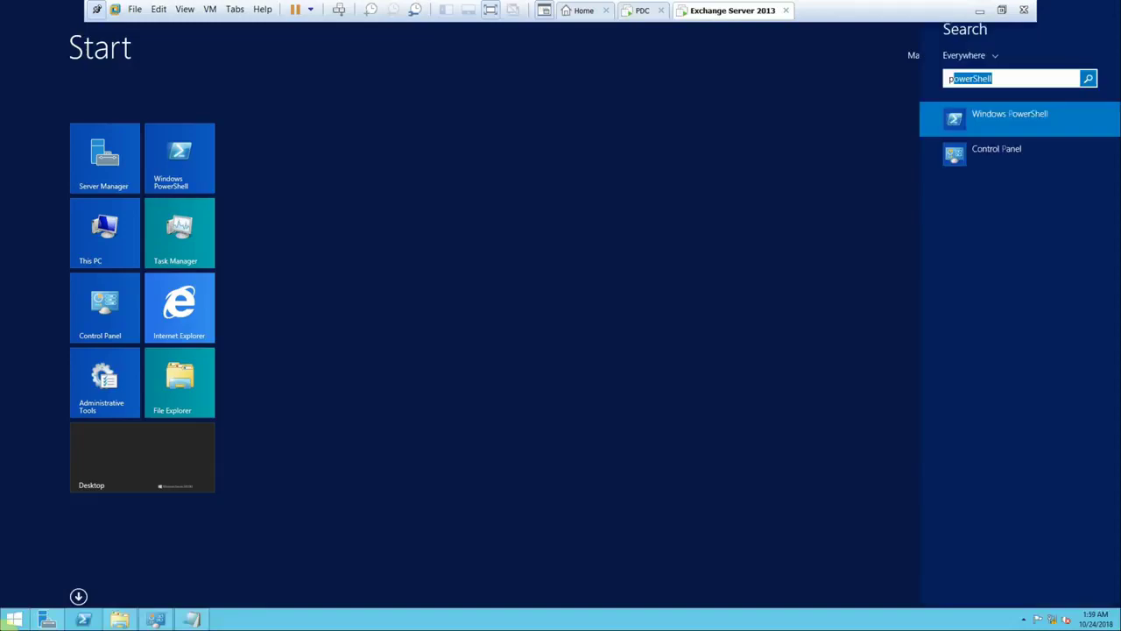
right_click(980, 116)
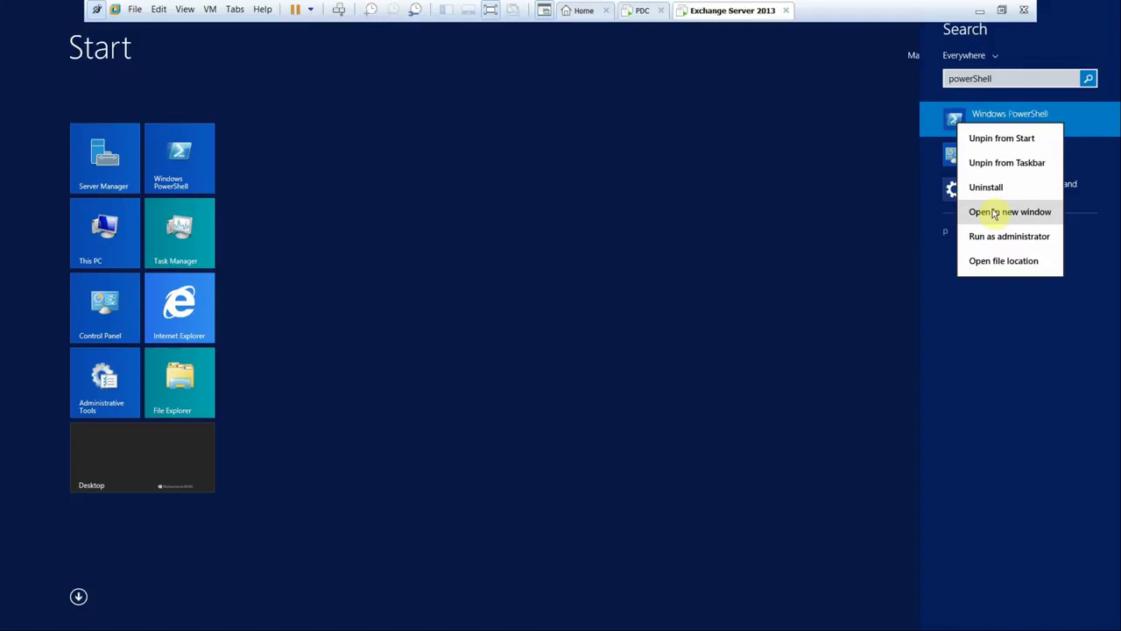
left_click(1002, 237)
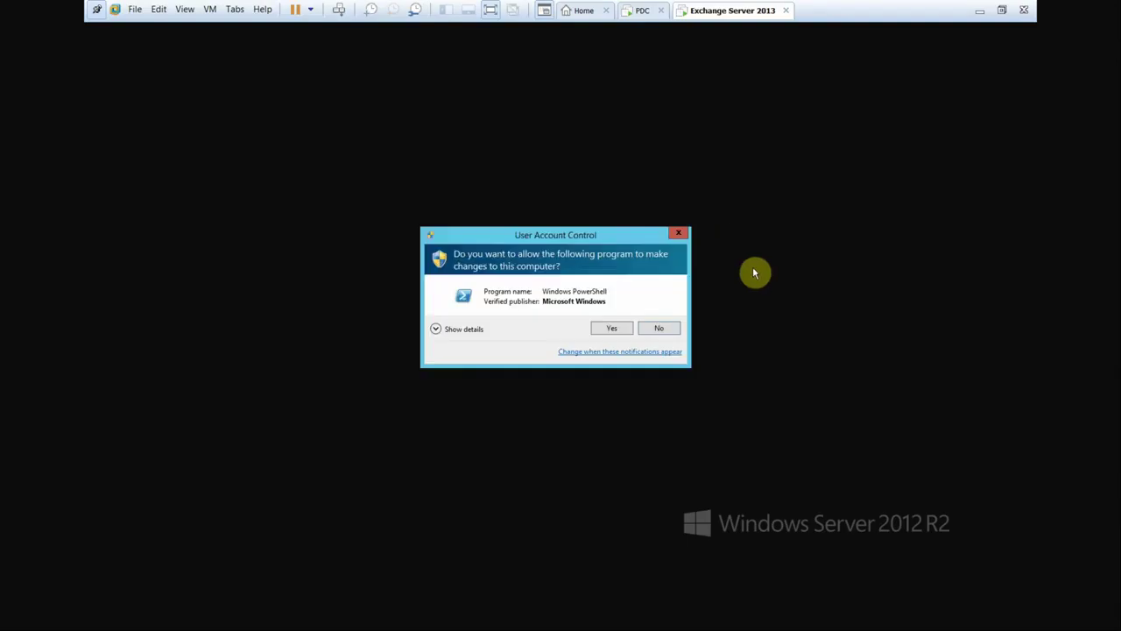
left_click(612, 328)
left_click(640, 11)
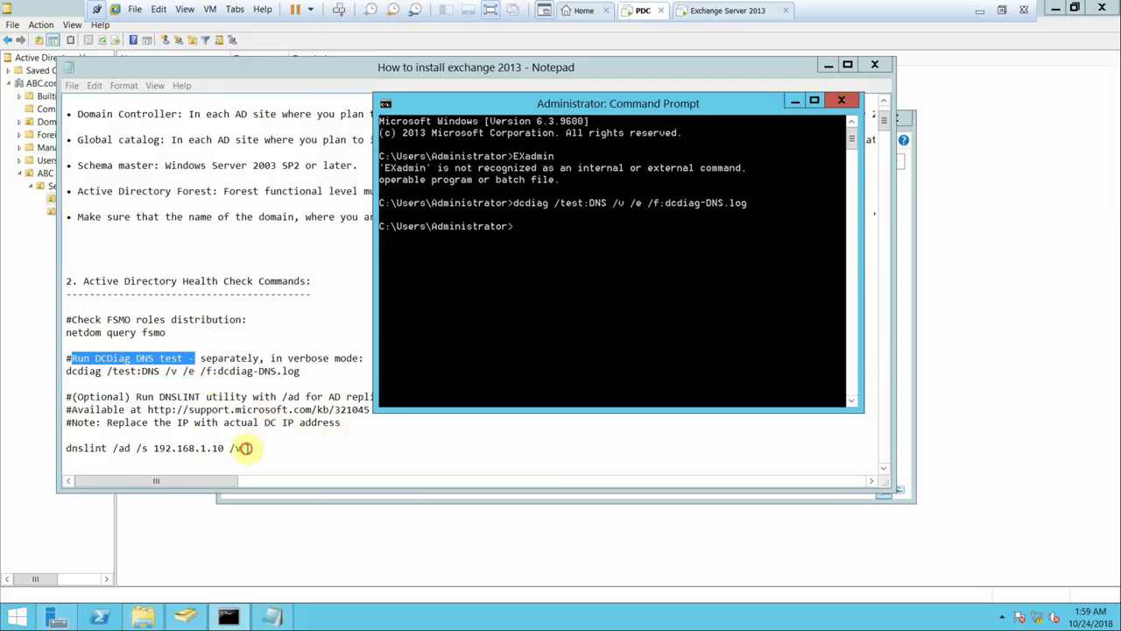
- Copy the dnslint command from the notes and run it in Command Prompt
left_click(243, 448)
left_click(48, 447, "shift")
right_click(86, 448)
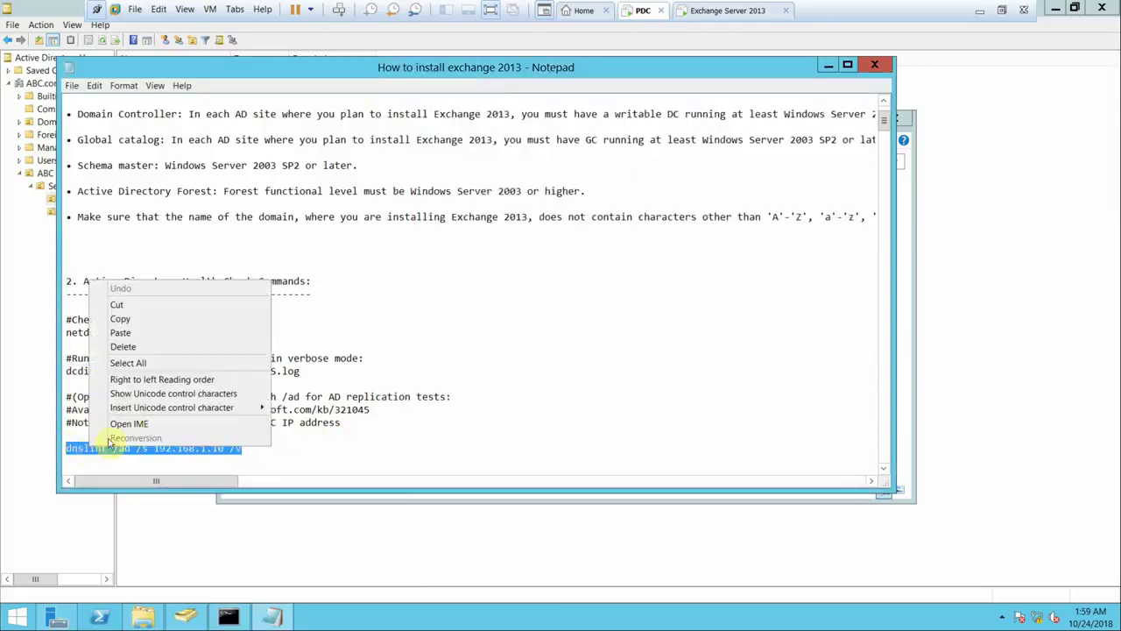
left_click(131, 318)
left_click(229, 617)
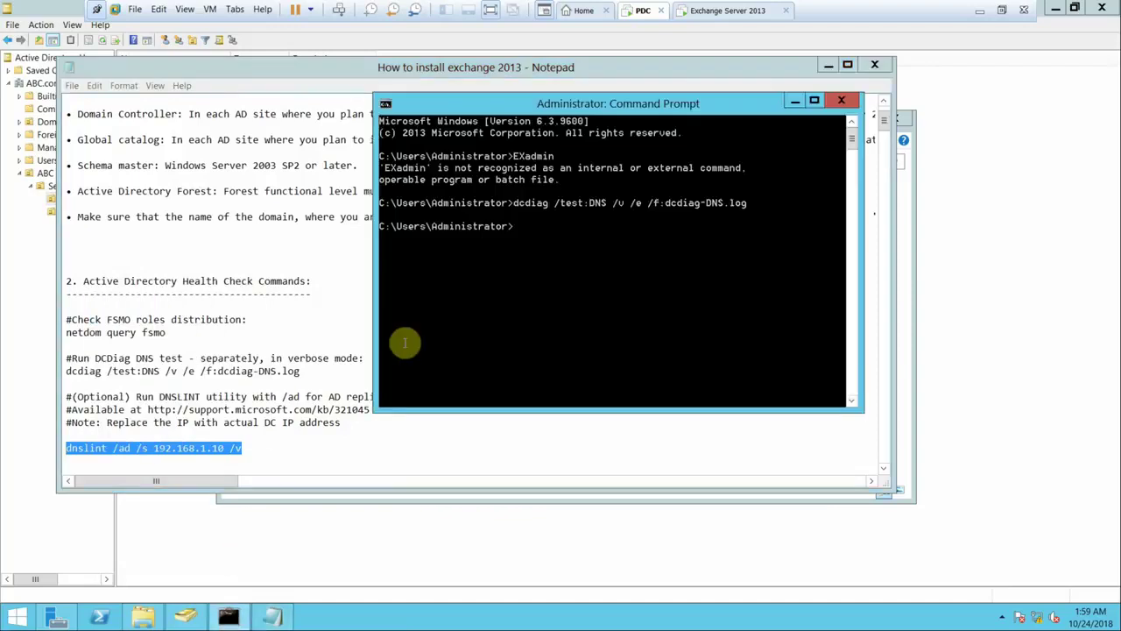
right_click(520, 225)
left_click(552, 258)
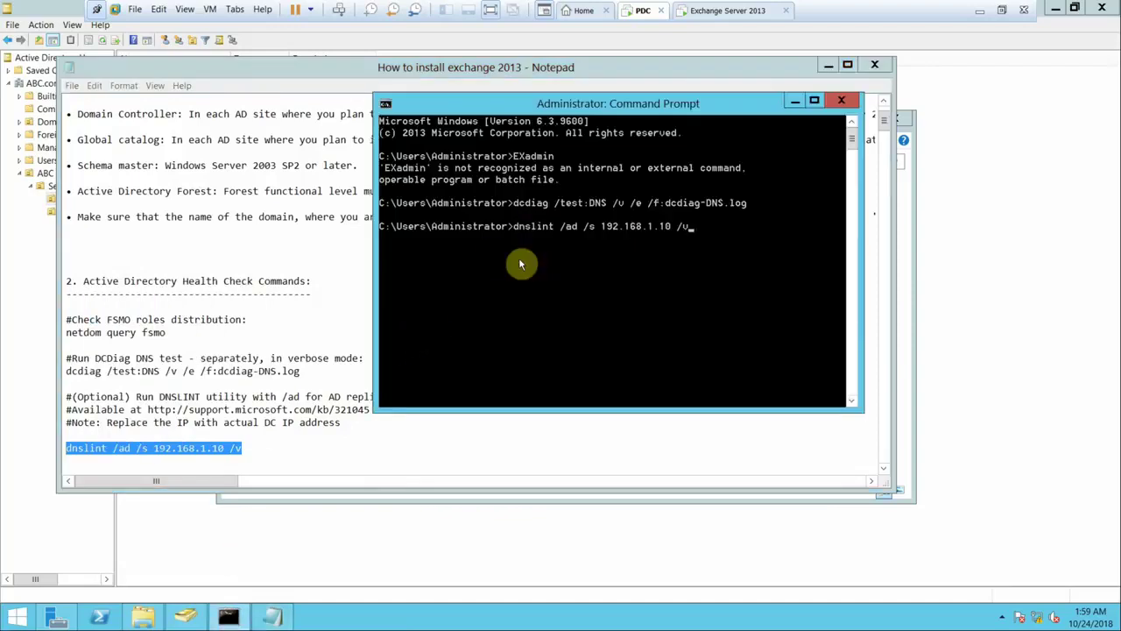
key("Return")
- Copy the dcdiag /v /d /skip:DNS line and run it in Command Prompt
left_click(108, 449)
scroll(108, 448, "down", 4)
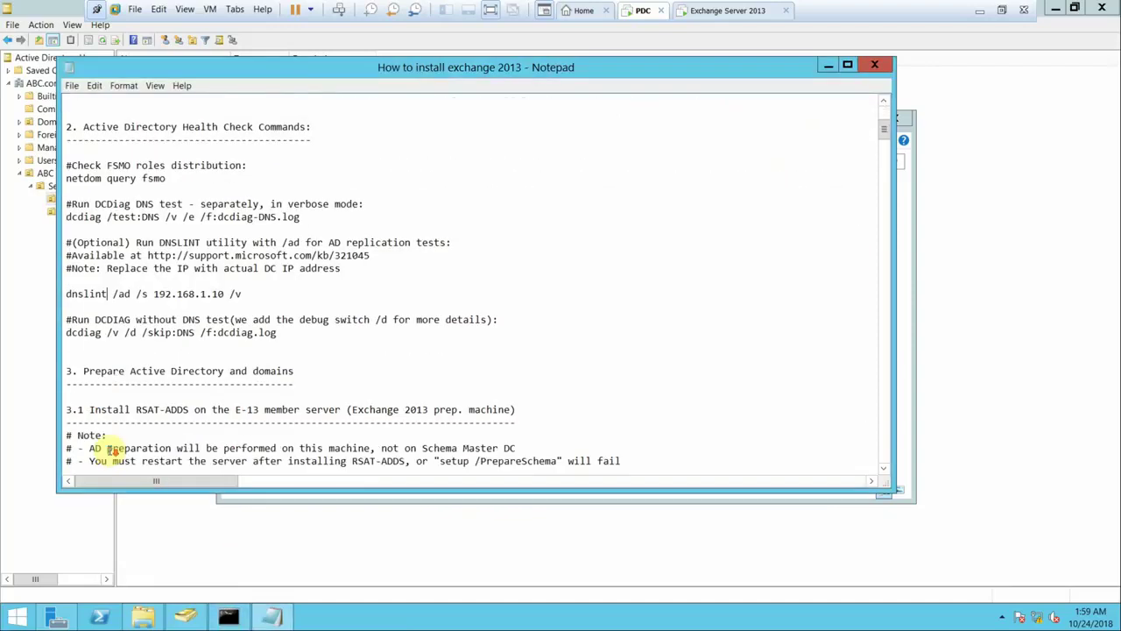
left_click_drag(282, 333, 44, 337)
right_click(85, 336)
left_click(101, 374)
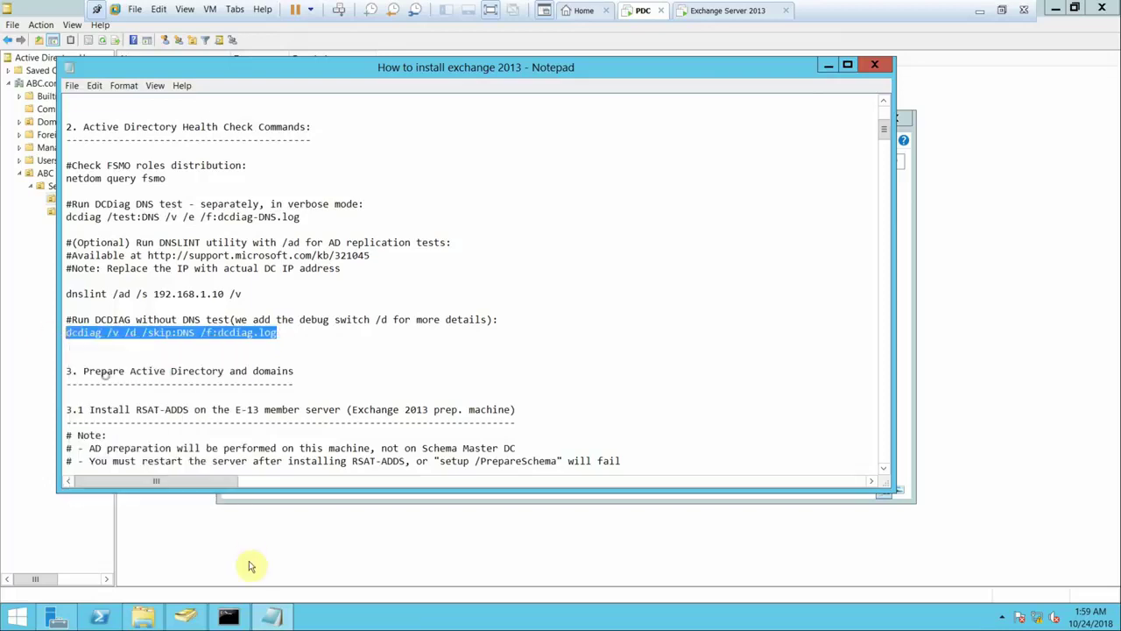
left_click(227, 617)
right_click(537, 285)
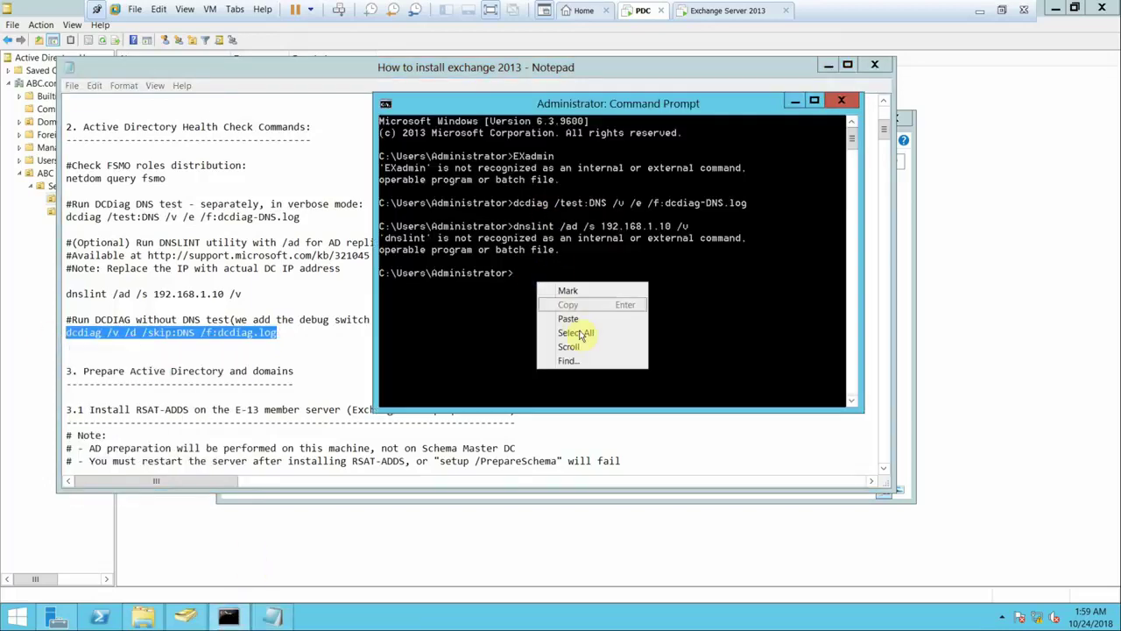
left_click(579, 319)
key("Return")
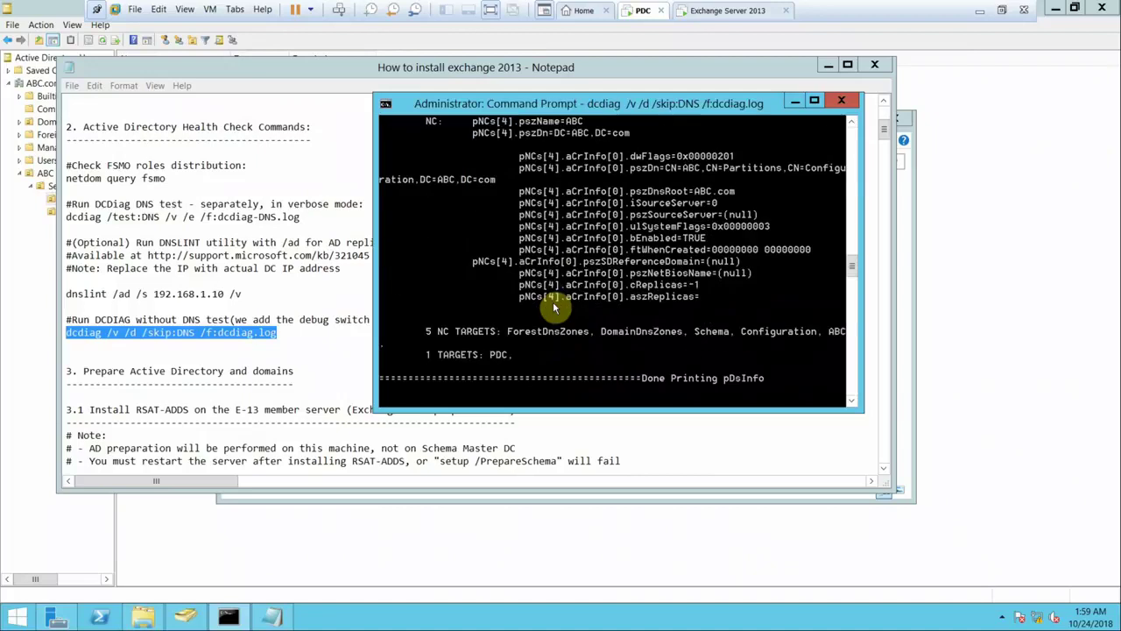
- Close the Command Prompt, the Notepad notes and the Local Disk (C:) window
left_click(846, 101)
left_click(876, 67)
left_click(890, 120)
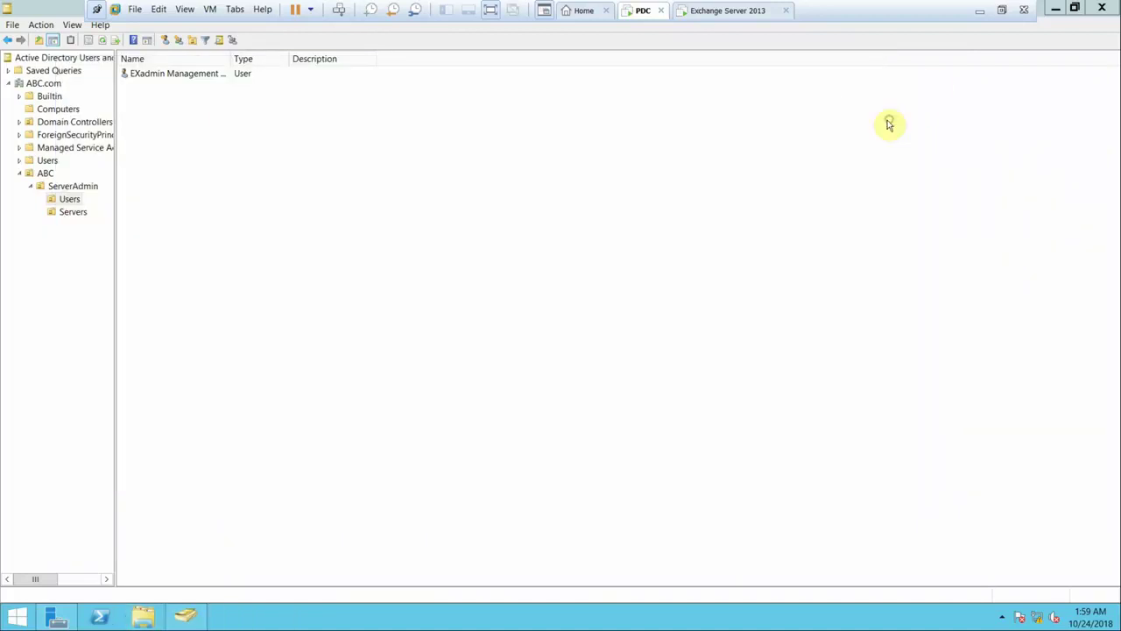
- Run Install-WindowsFeature RSAT-ADDS in the Exchange VM's administrator PowerShell
left_click(721, 11)
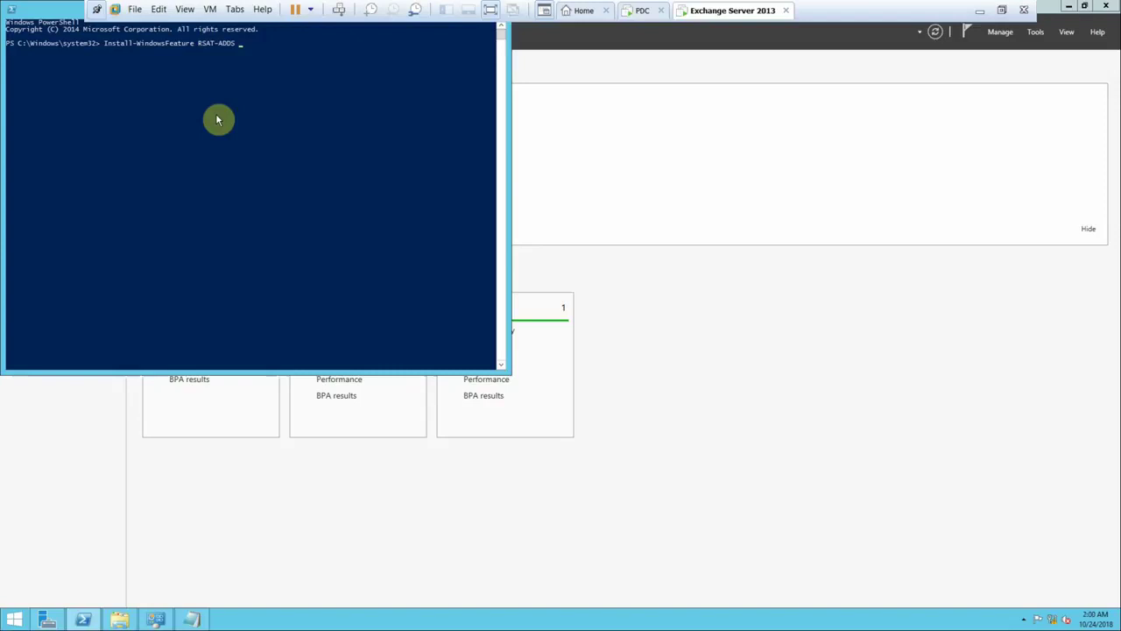
key("Return")
left_click_drag(63, 17, 219, 97)
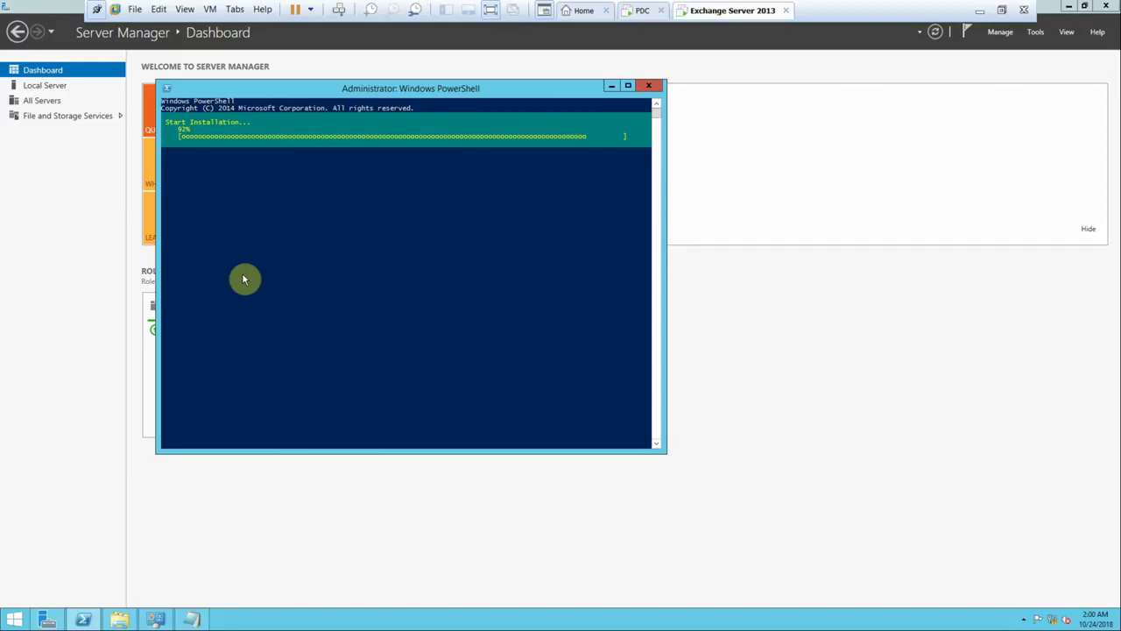
left_click(1038, 35)
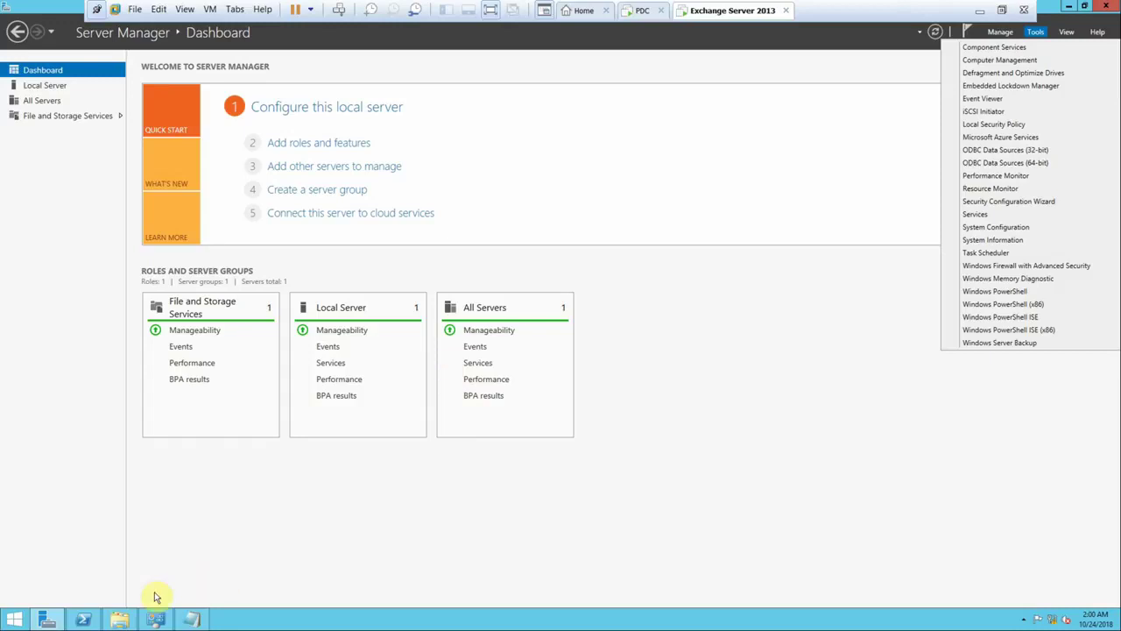
- Confirm RSAT-ADDS installed, then browse ABC.com > ABC in Active Directory Users and Computers before minimizing it
left_click(83, 620)
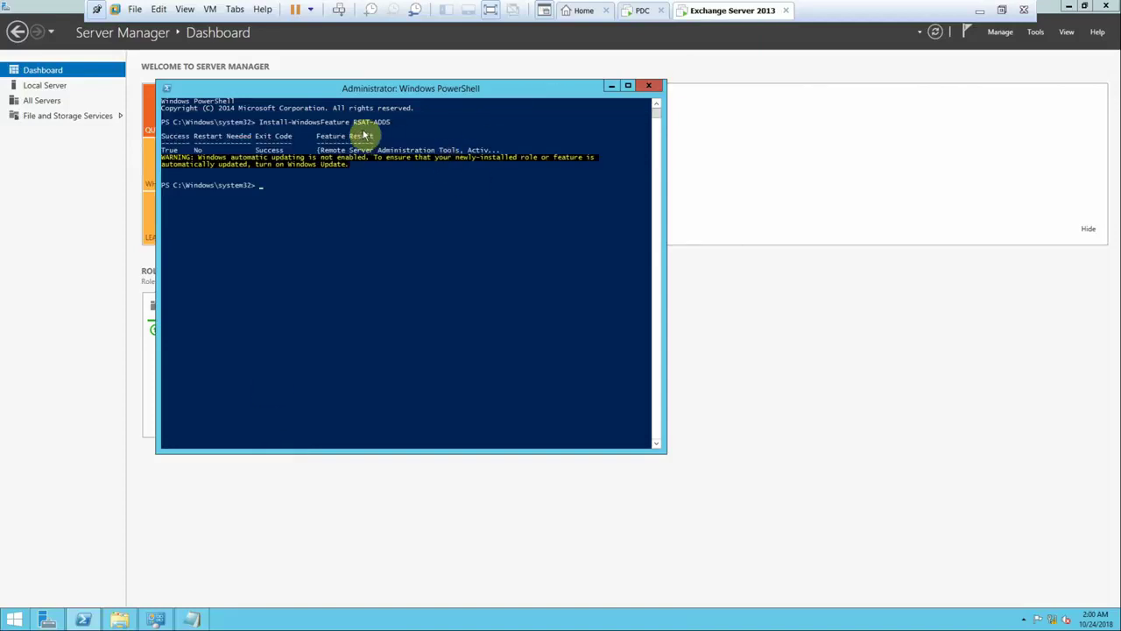
left_click(1035, 33)
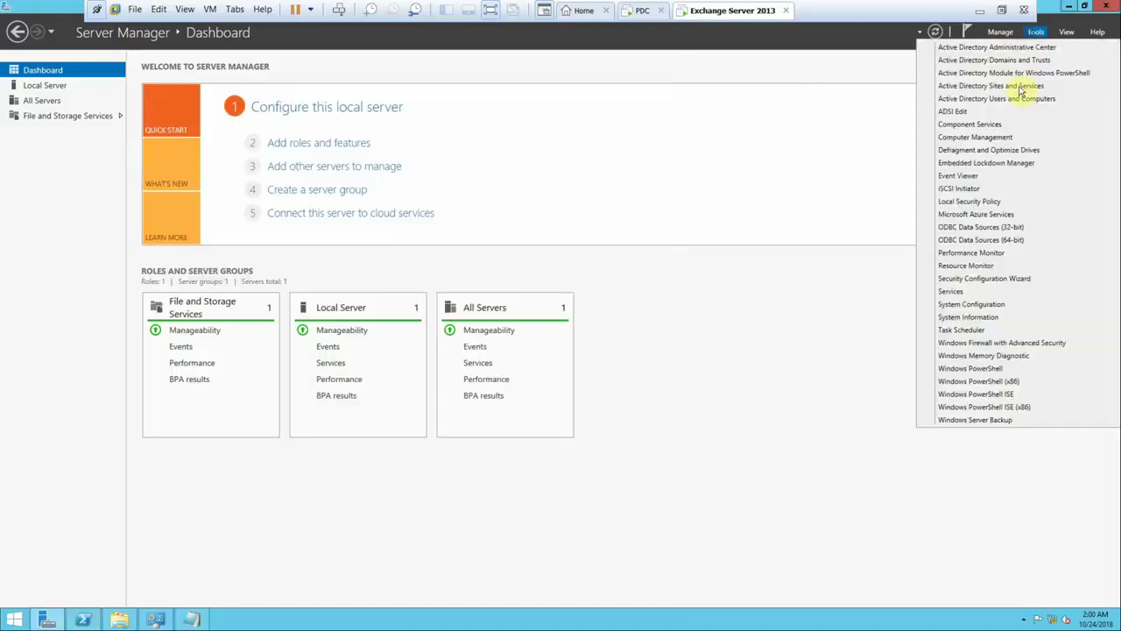
left_click(996, 98)
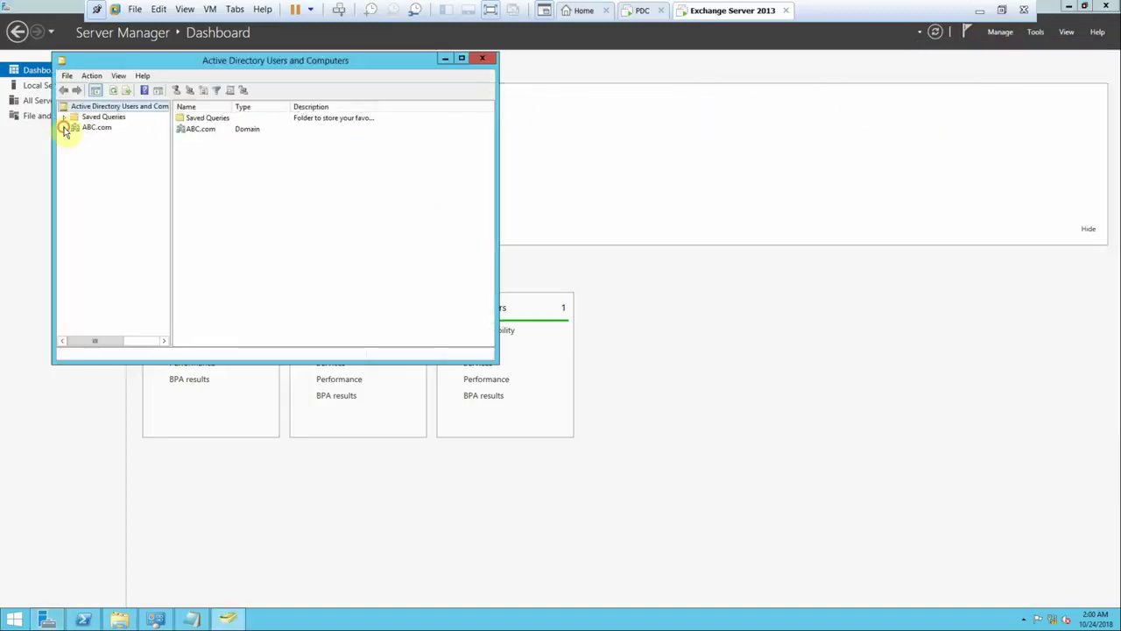
left_click(64, 128)
left_click(96, 138)
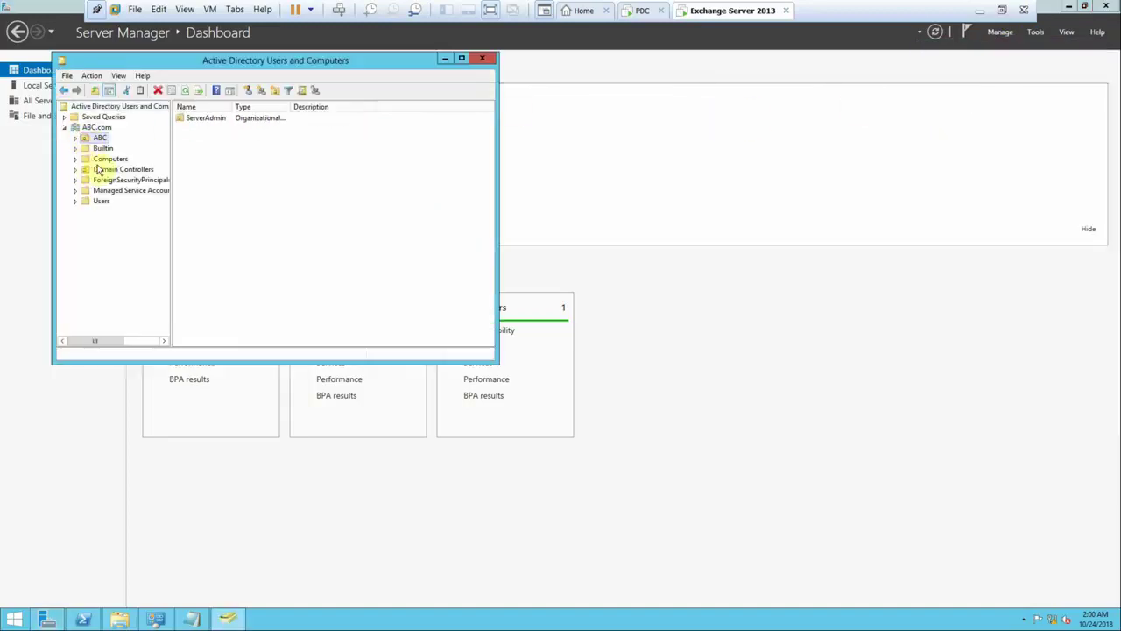
left_click(76, 139)
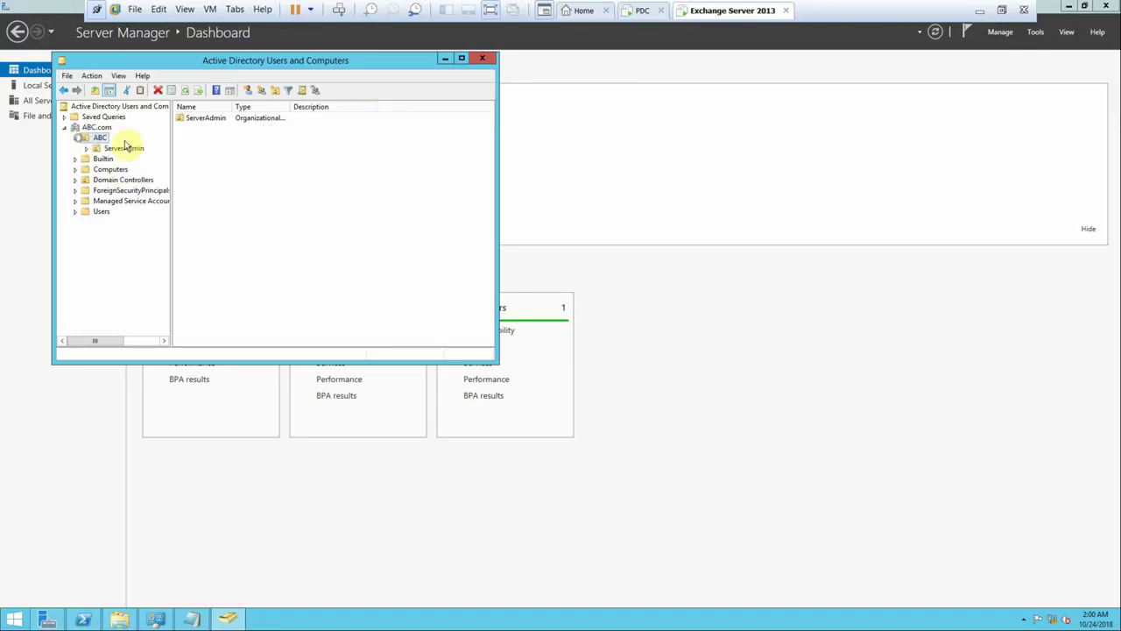
left_click(445, 60)
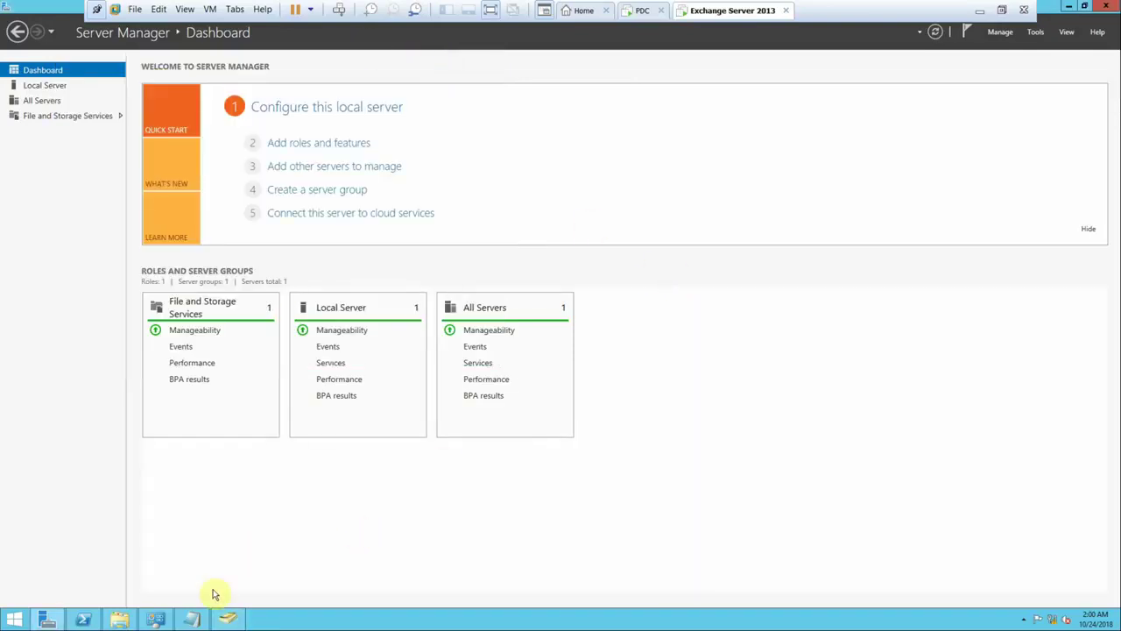
- Copy the section 4.1 Install-WindowsFeature command from the Exchange installation notes
left_click(191, 620)
scroll(333, 429, "down", 5)
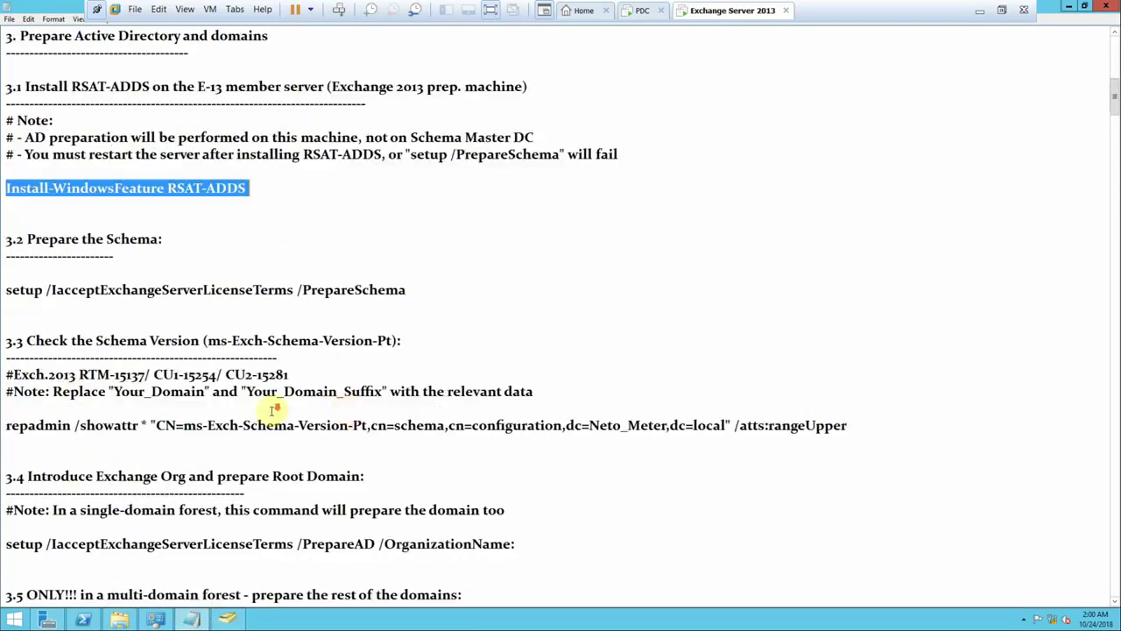
scroll(274, 410, "down", 10)
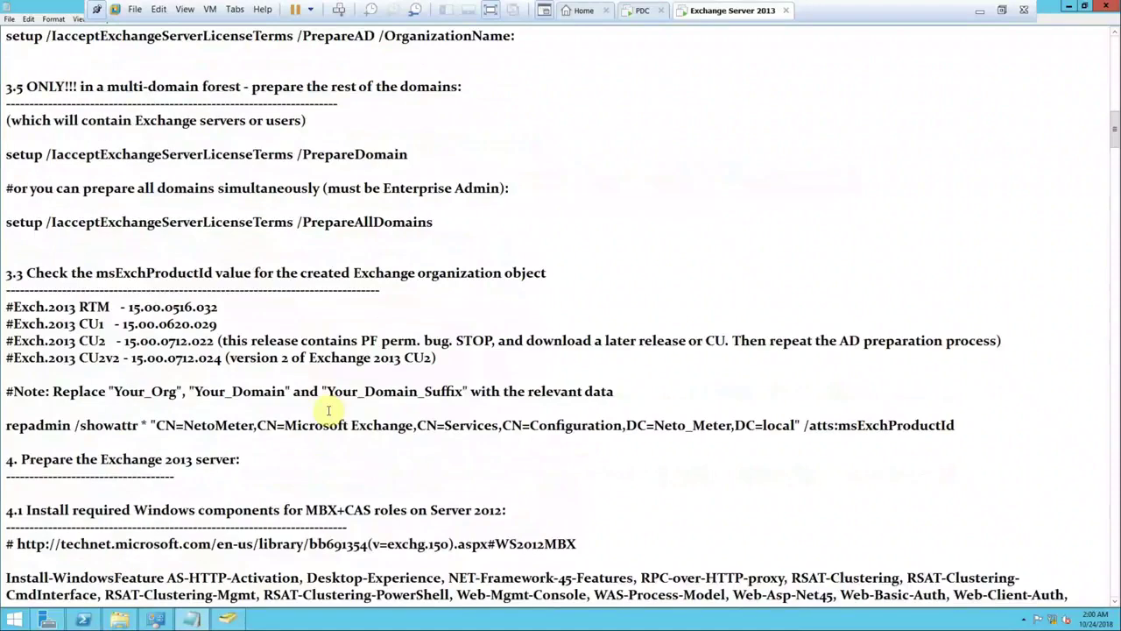
scroll(328, 410, "down", 6)
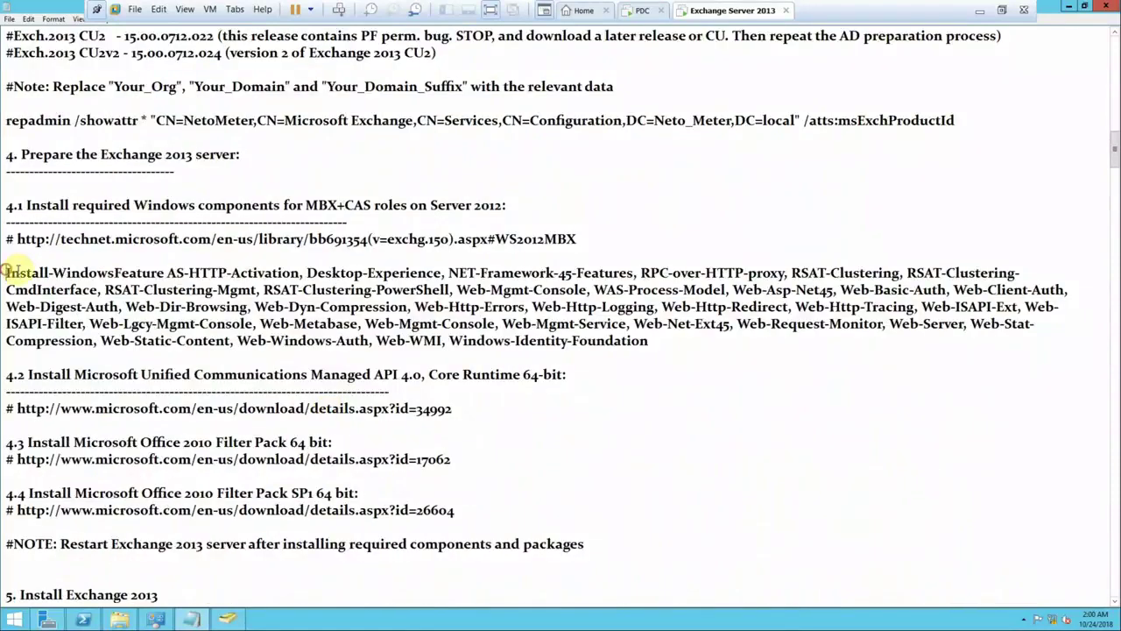
left_click_drag(7, 272, 550, 332)
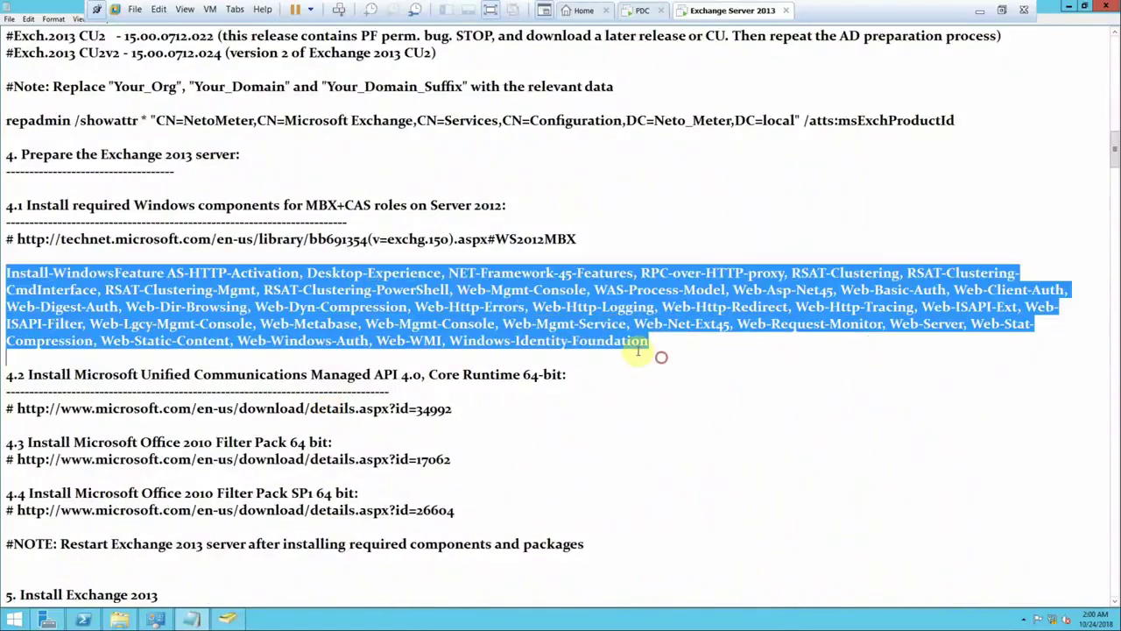
right_click(552, 306)
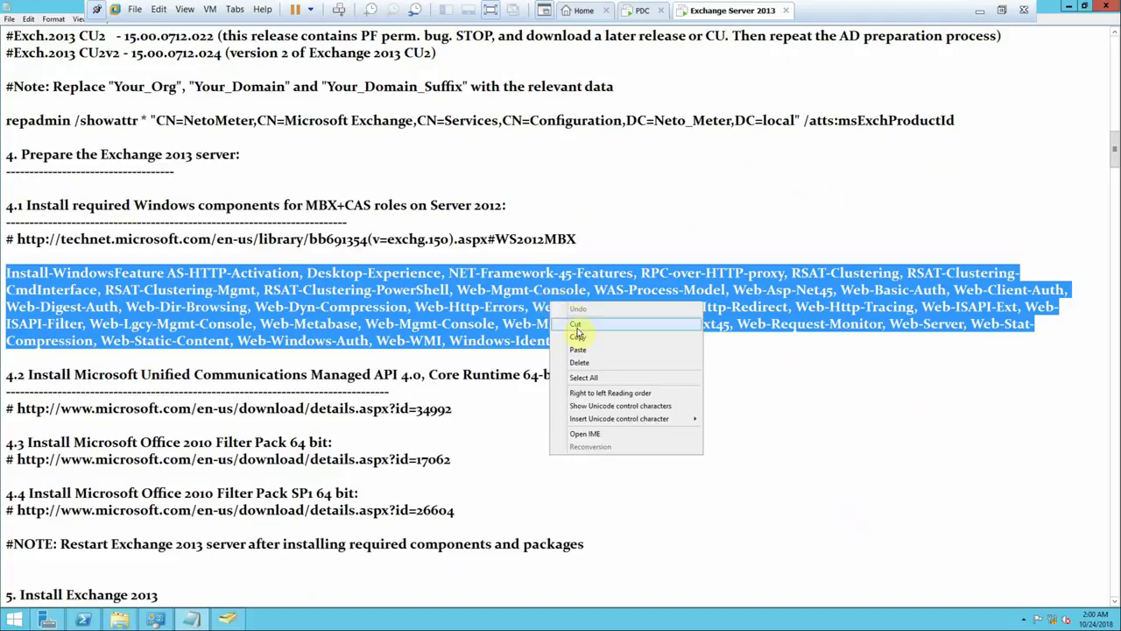
left_click(578, 337)
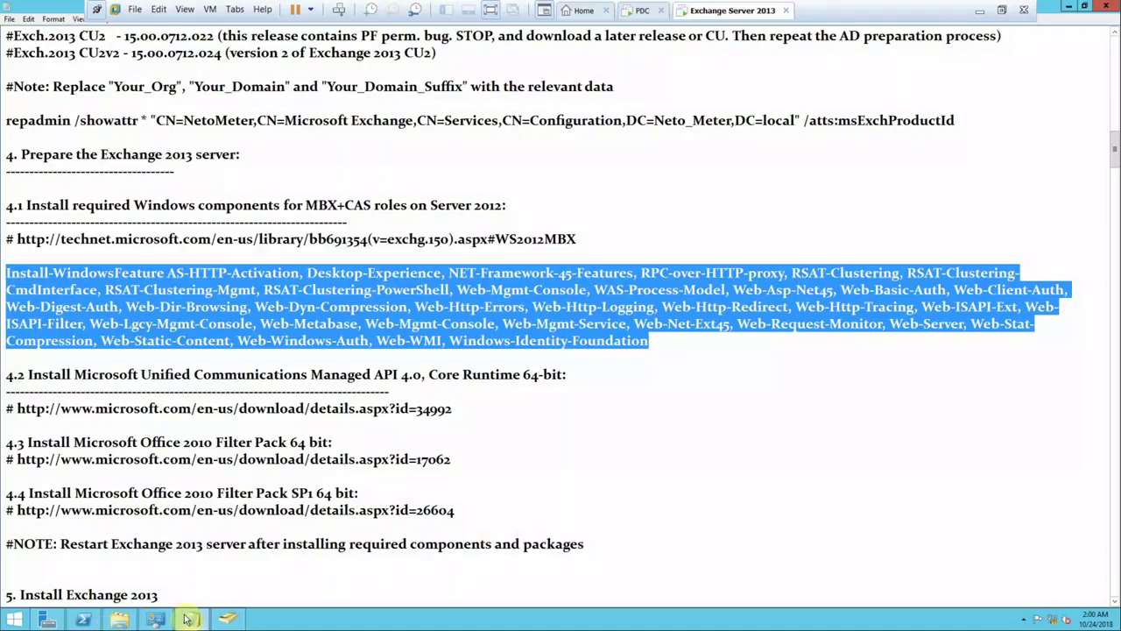
- Paste the component install command into the administrator PowerShell and start it
left_click(79, 620)
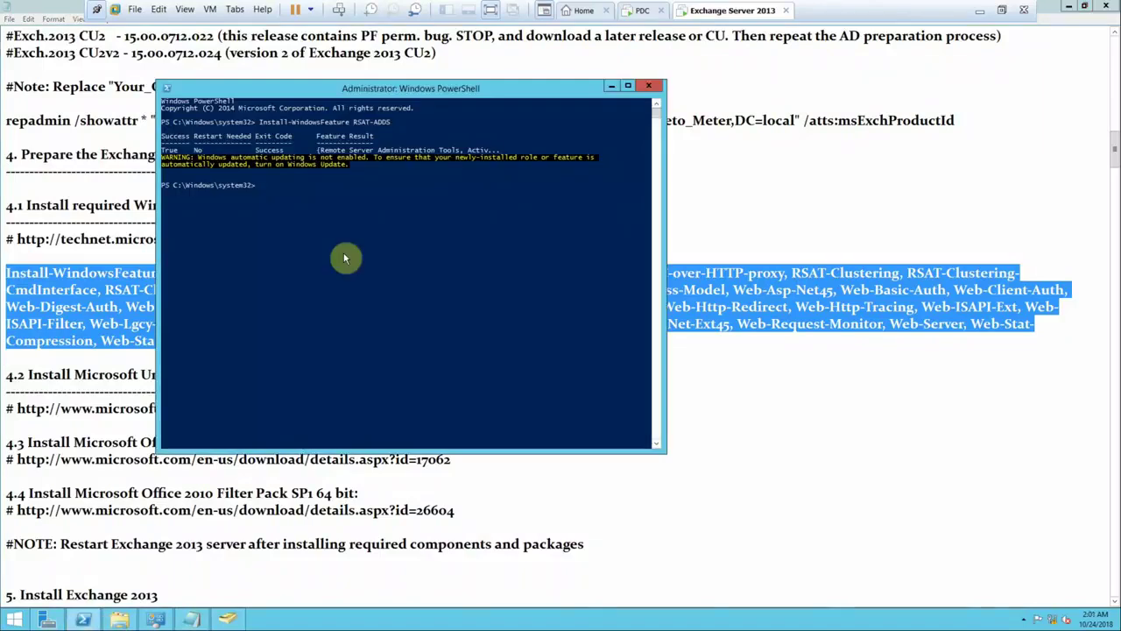
right_click(370, 237)
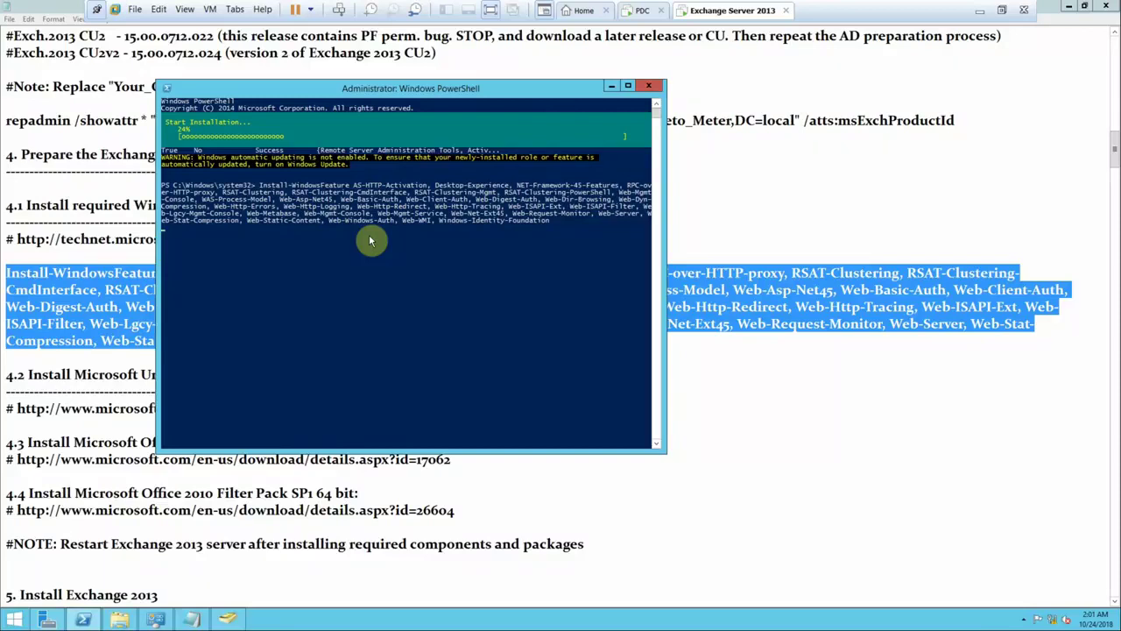
left_click(1075, 8)
- Browse to Shared Folders (Z:) > E > Sources > Exchange Server > Exchange Server 2013
left_click(1072, 7)
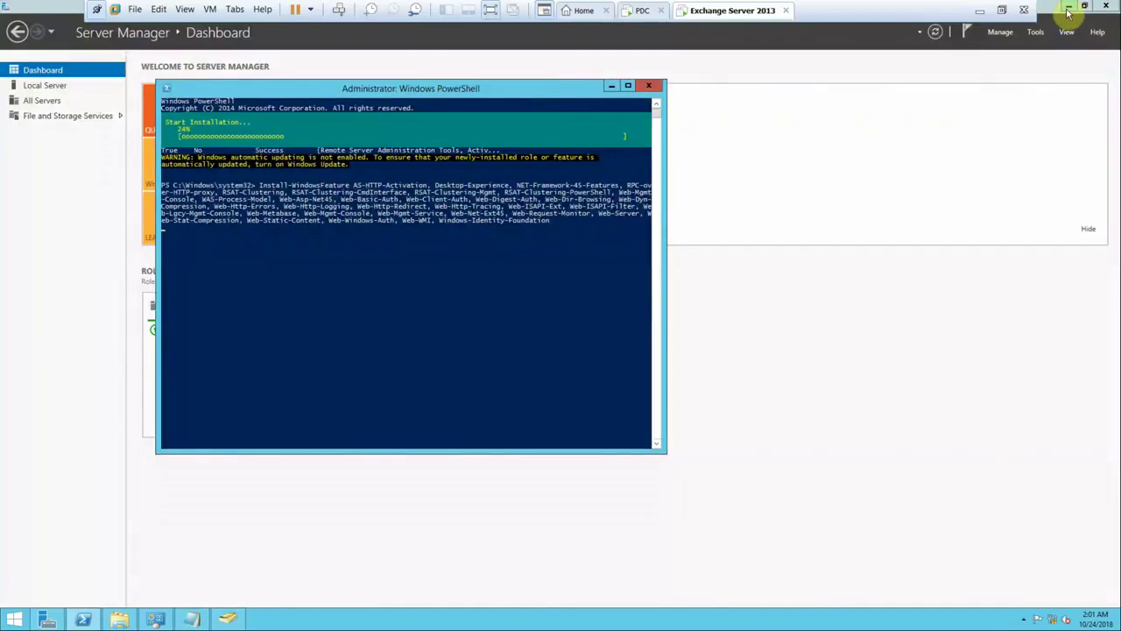
left_click(1069, 10)
left_click(1069, 8)
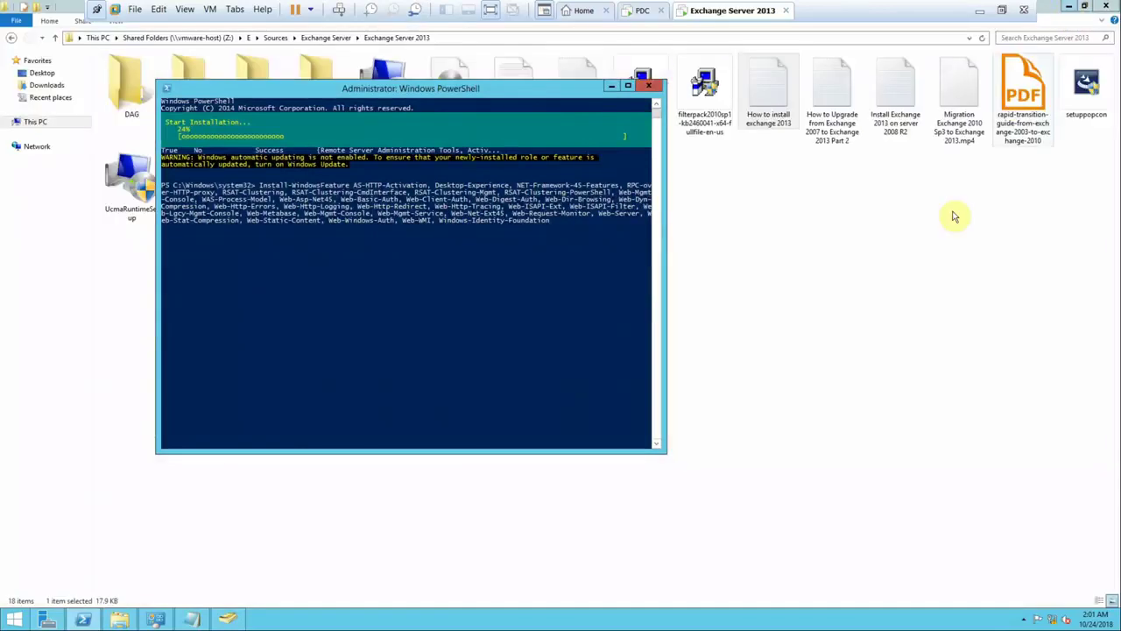
left_click(1103, 9)
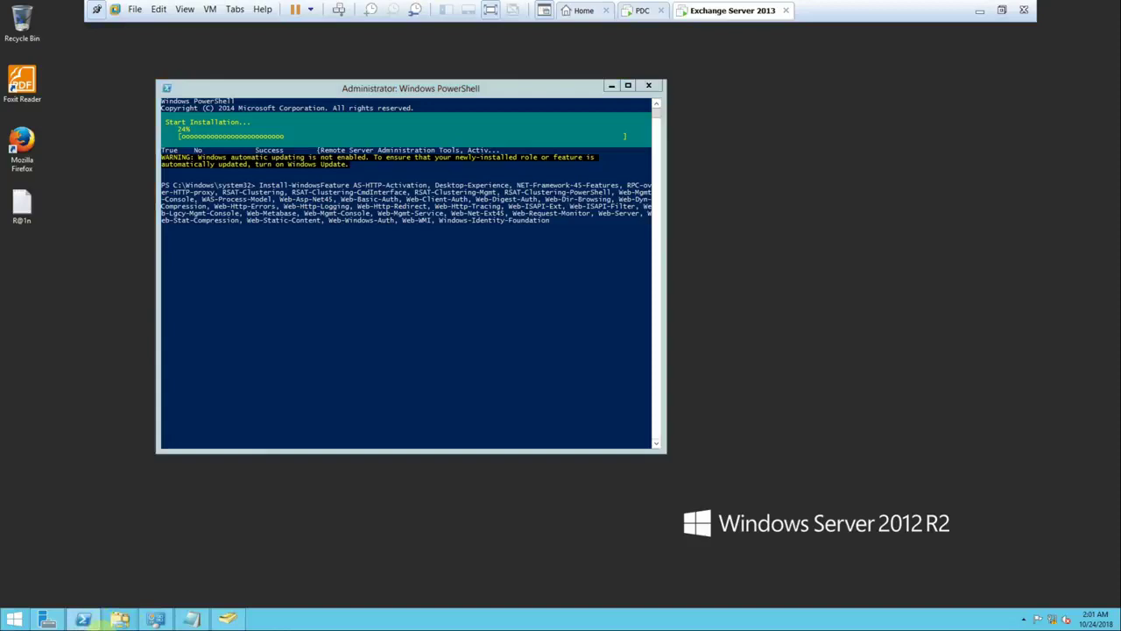
left_click(119, 619)
double_click(195, 182)
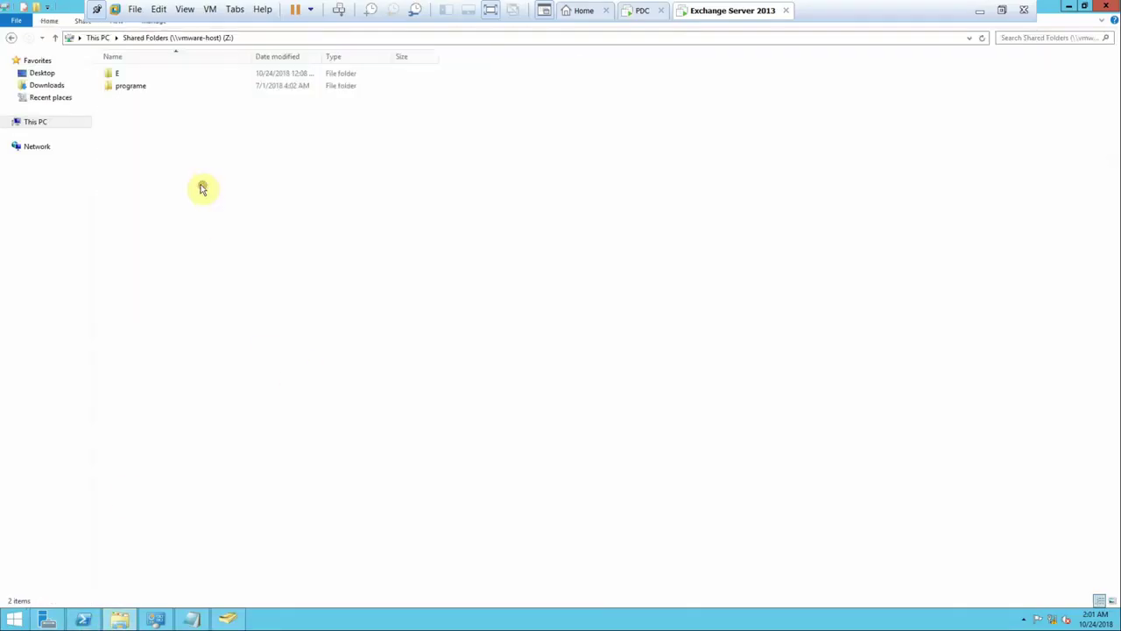
double_click(136, 76)
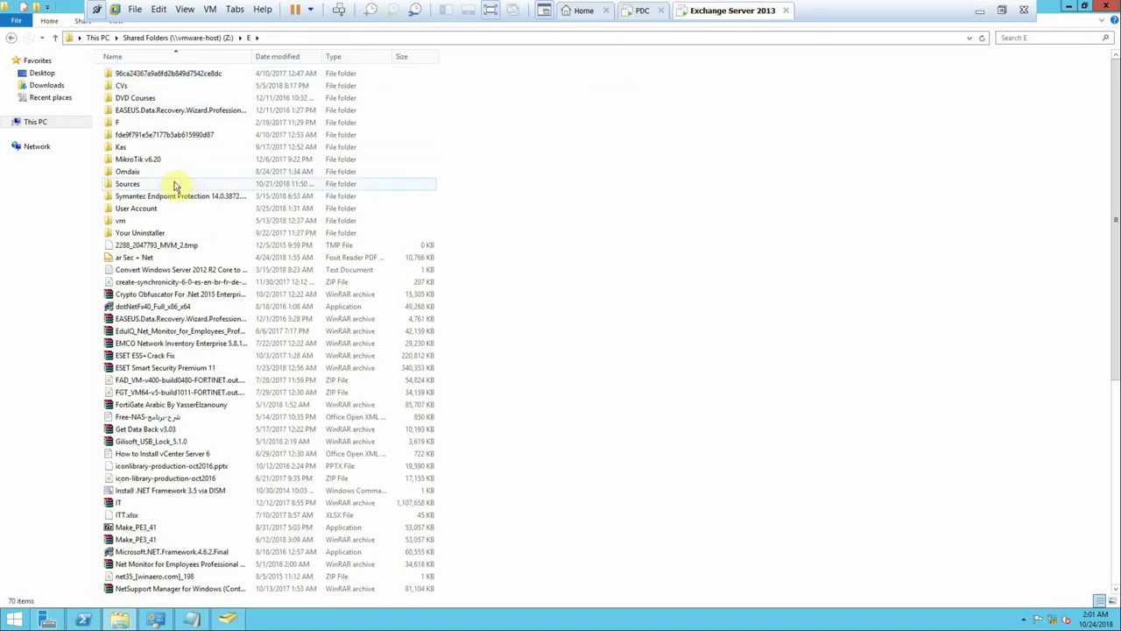
double_click(118, 185)
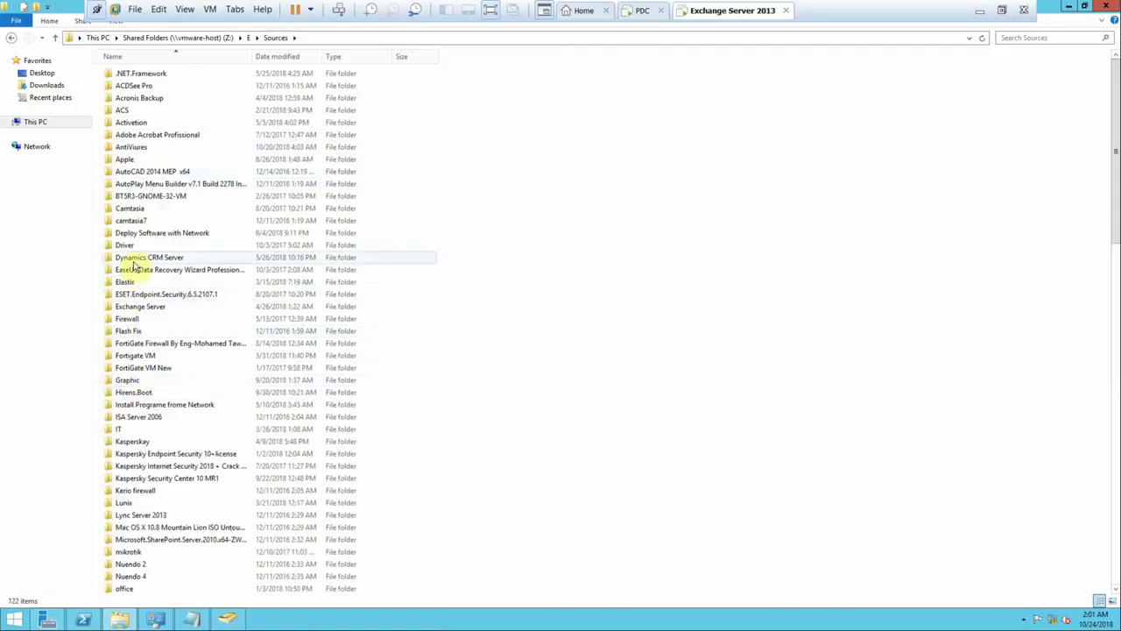
double_click(127, 307)
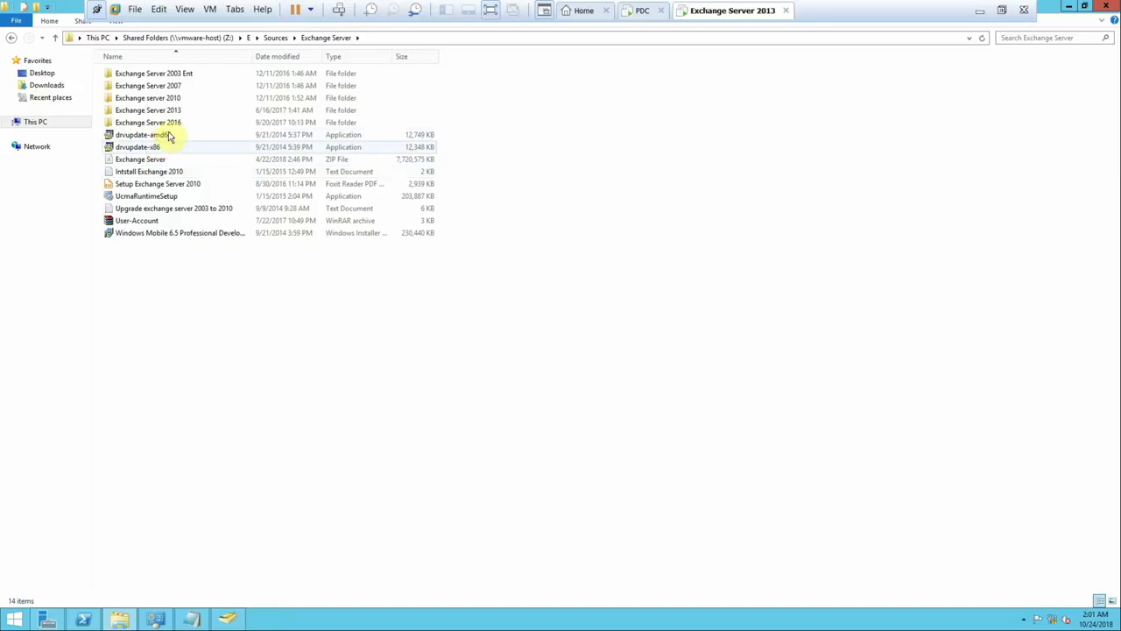
double_click(171, 111)
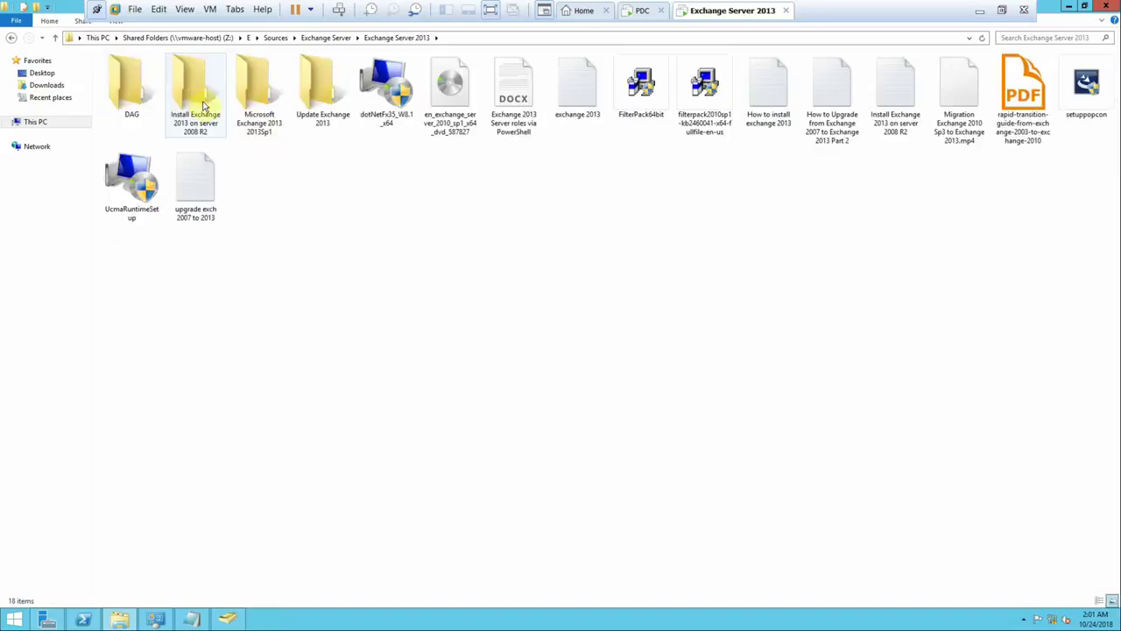
- Copy the Microsoft Exchange 2013 2013Sp1 folder and paste it onto the desktop
right_click(248, 127)
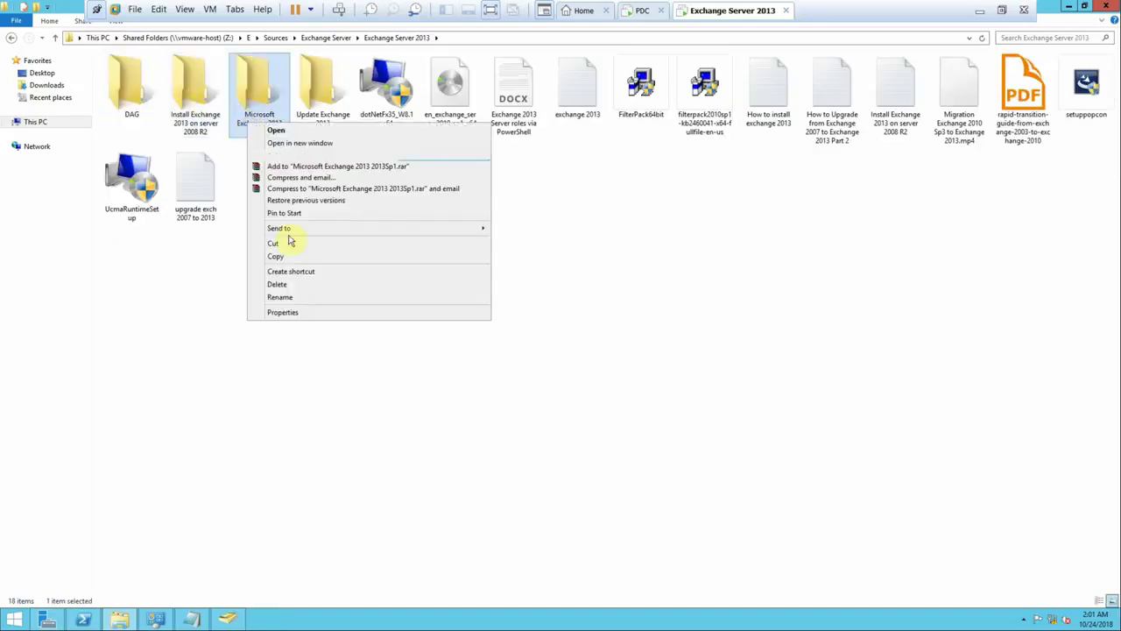
left_click(270, 257)
left_click(1105, 5)
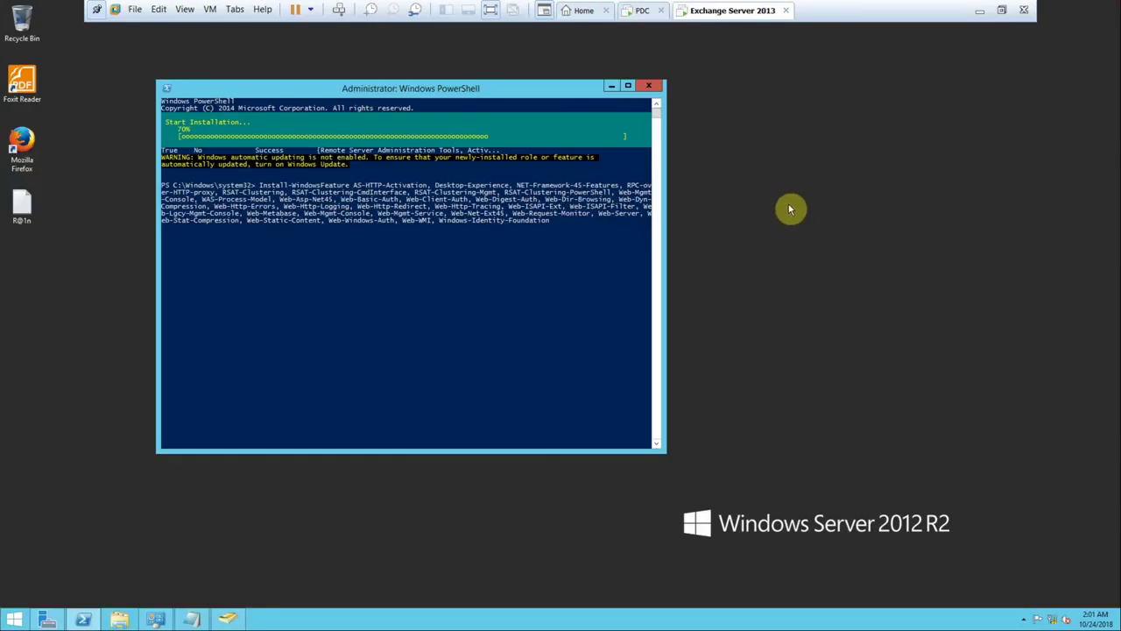
right_click(791, 211)
left_click(815, 253)
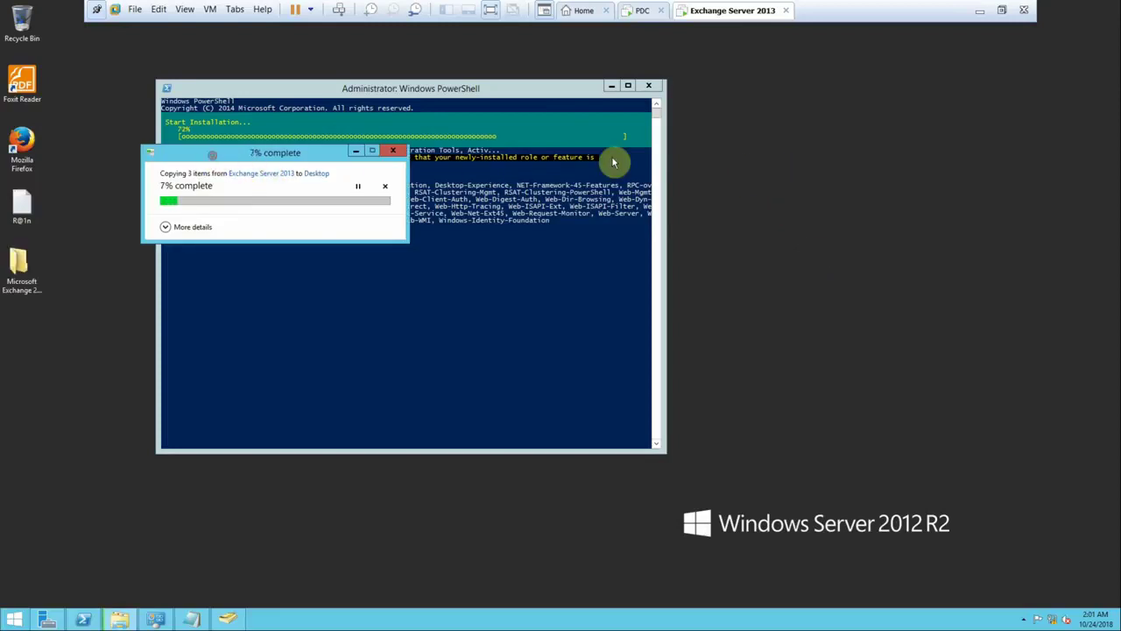
- Watch the Exchange 2013 SP1 copy with details shown until done, then refresh the desktop
left_click_drag(184, 160, 759, 116)
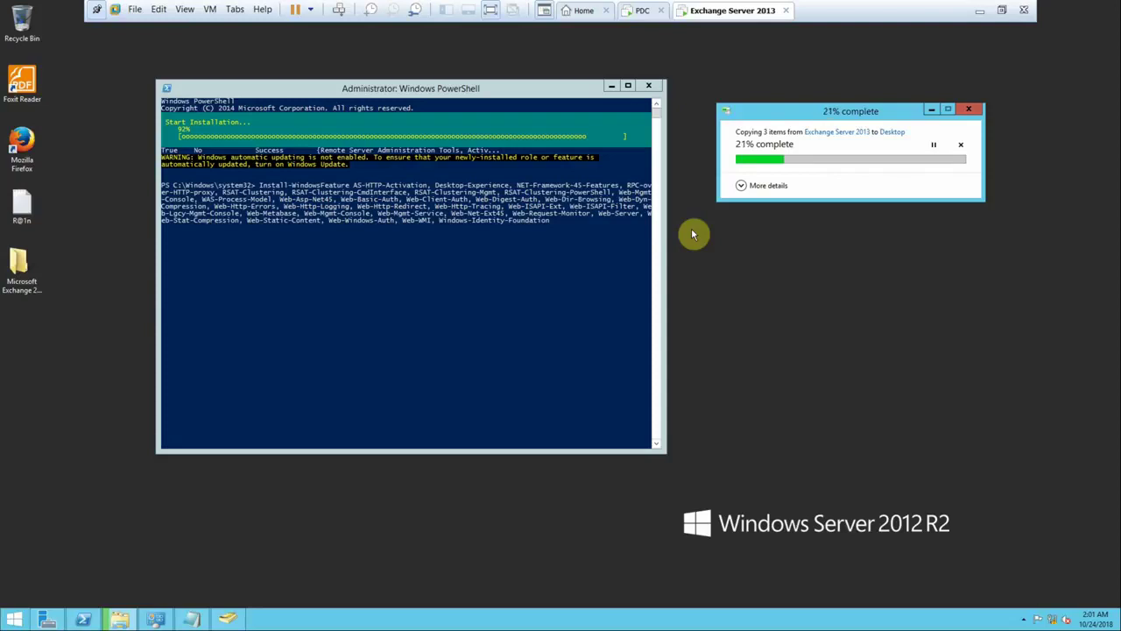
left_click(745, 186)
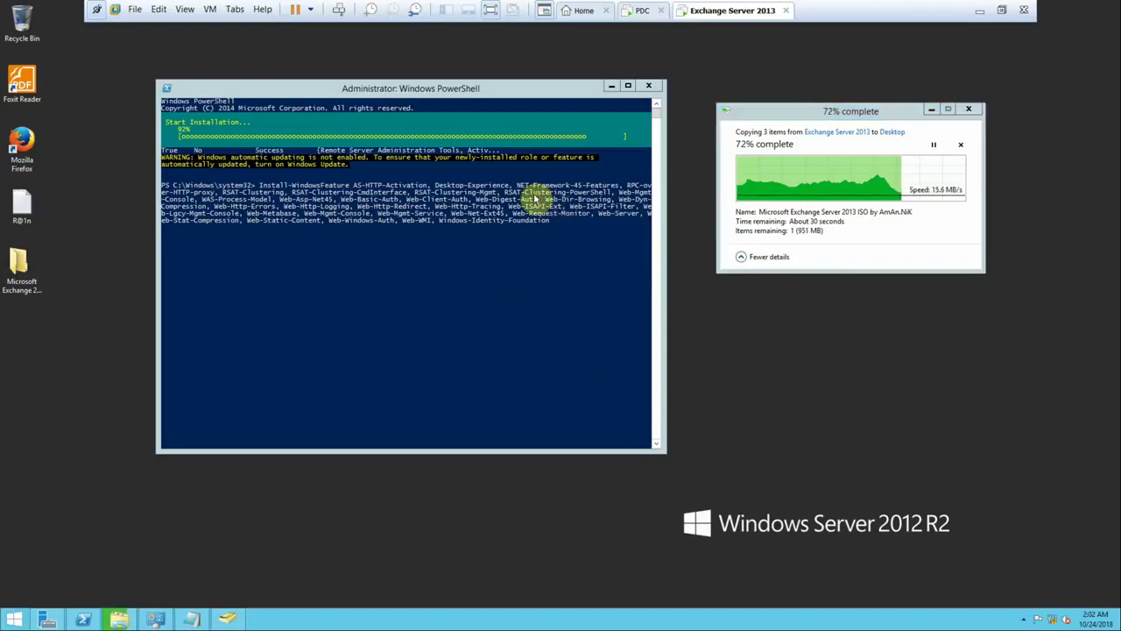
right_click(712, 358)
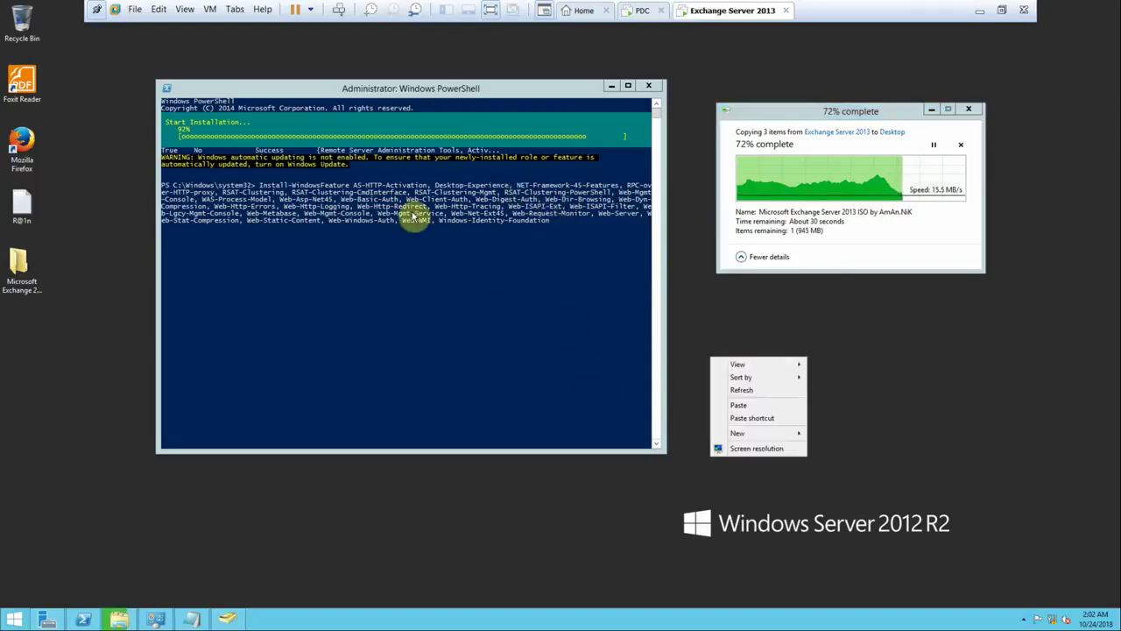
left_click(740, 390)
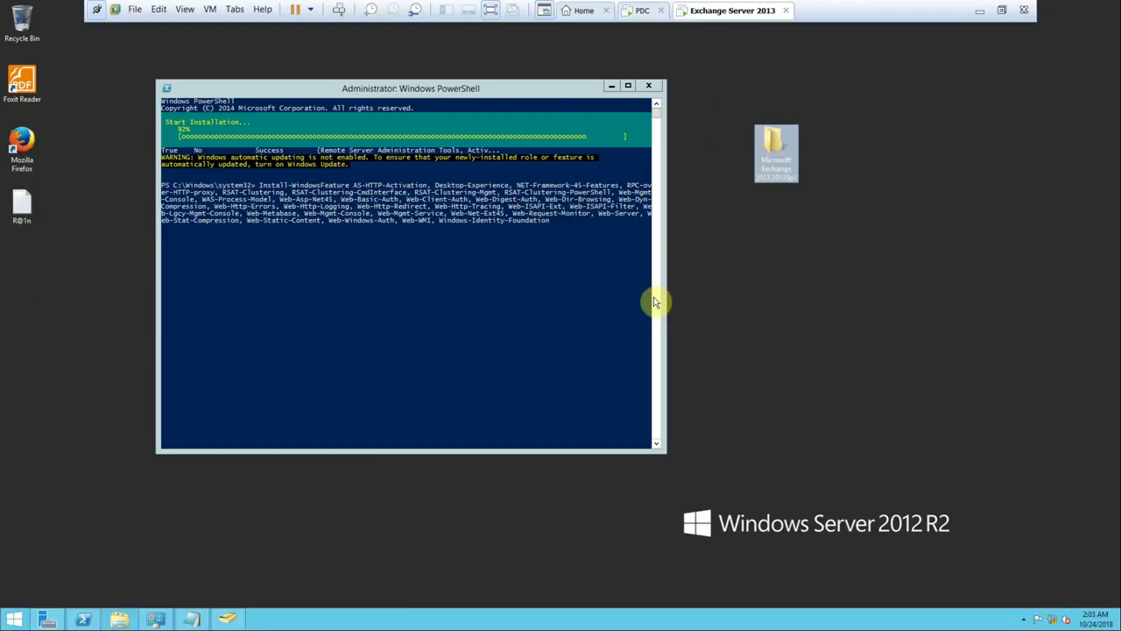
- Refresh the desktop several times, nudge PowerShell right, and minimize the Exchange VM
right_click(701, 271)
left_click(731, 301)
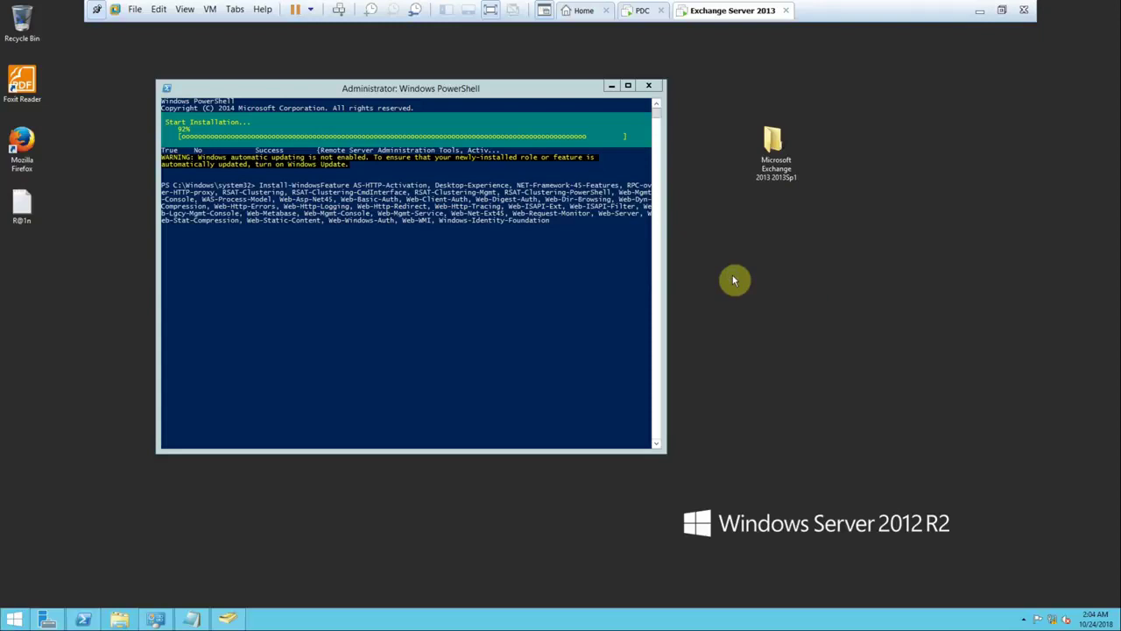
right_click(732, 279)
left_click(750, 310)
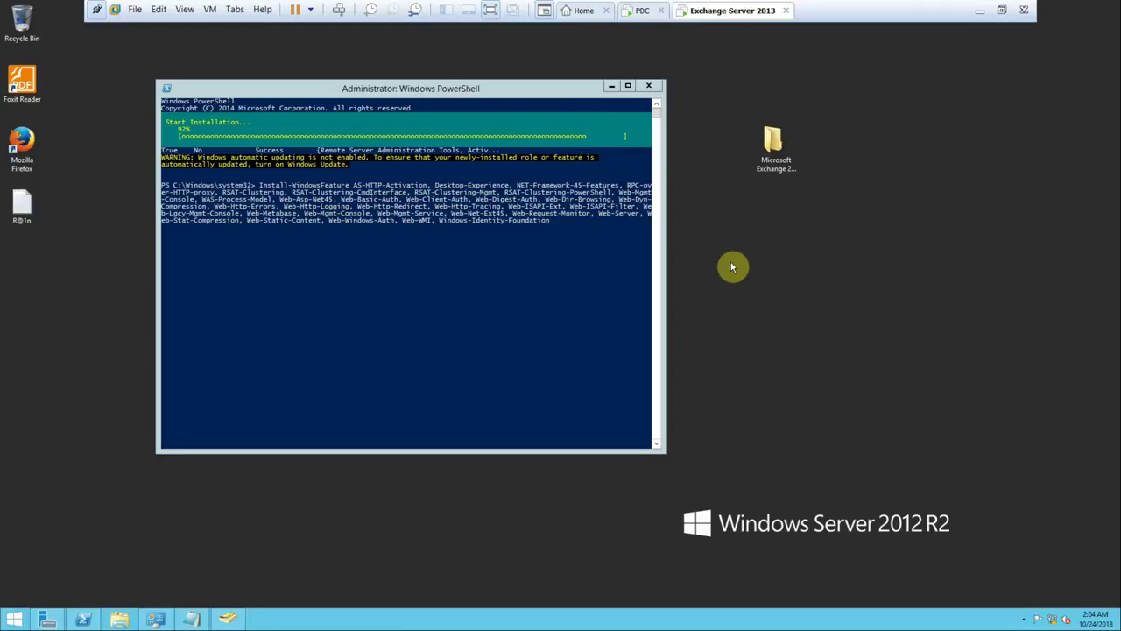
right_click(749, 253)
left_click(780, 294)
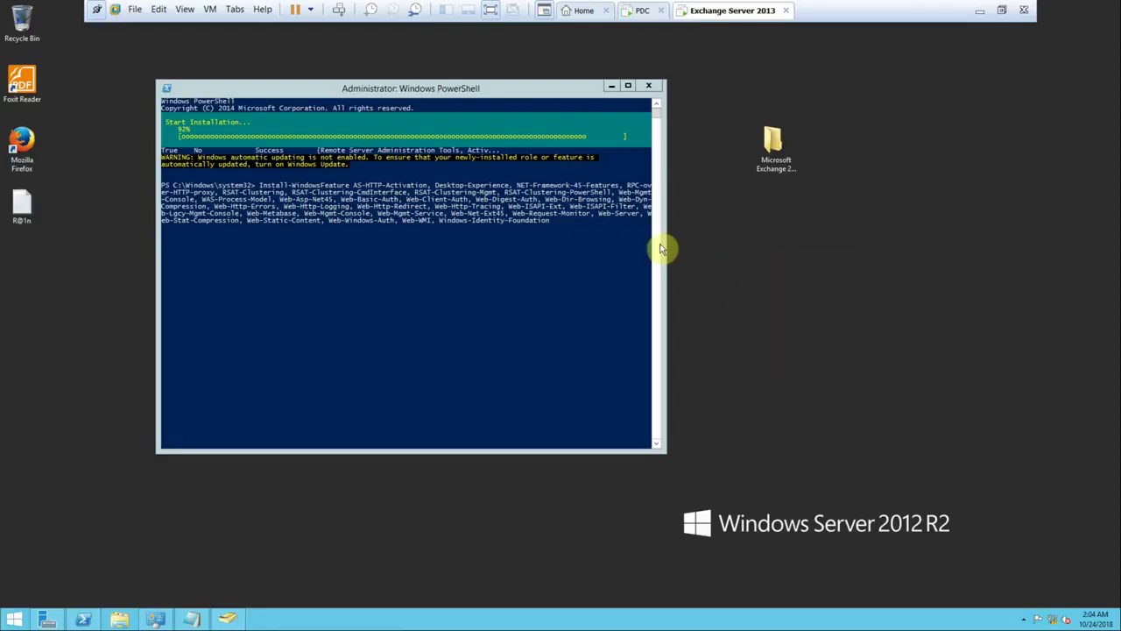
left_click_drag(457, 90, 552, 92)
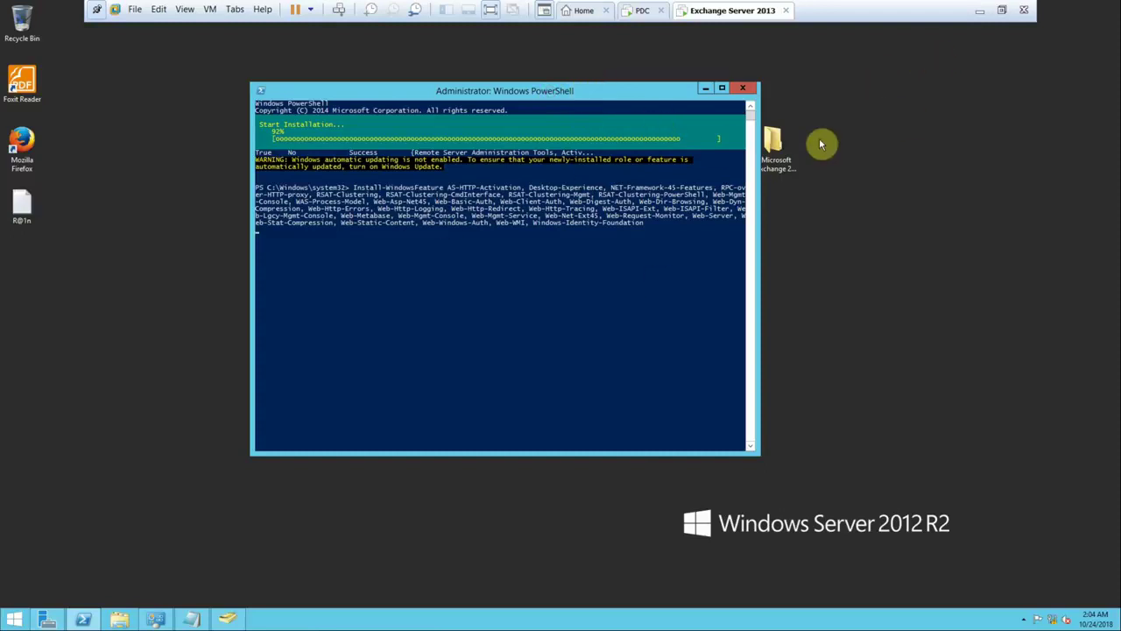
left_click(974, 13)
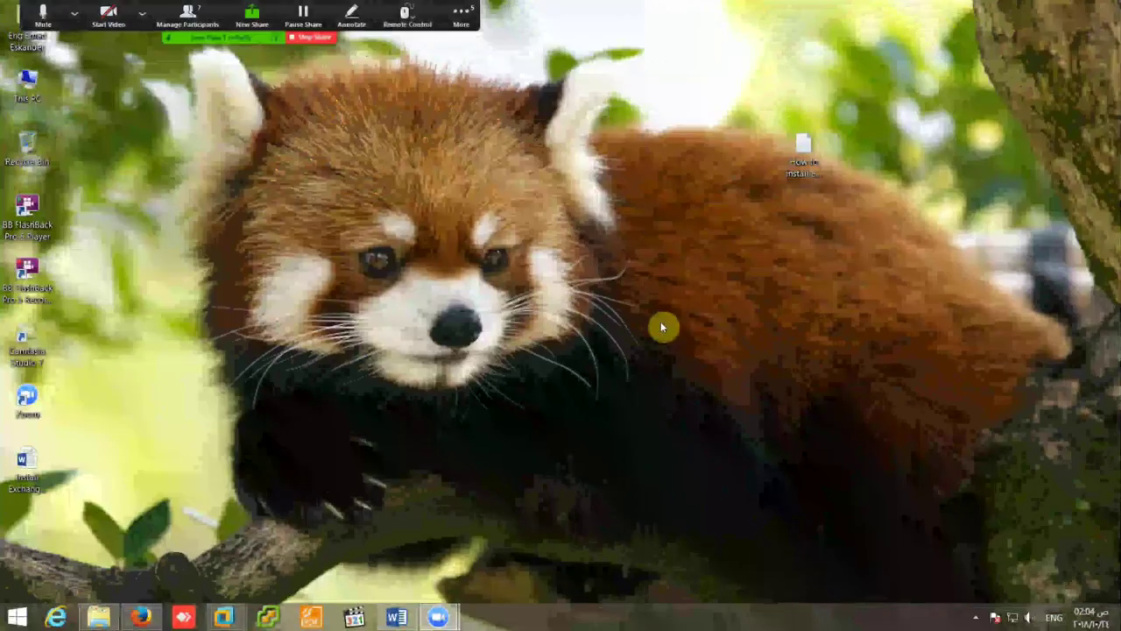
- Return to the Exchange Server virtual machine from the host desktop
left_click(973, 617)
left_click(997, 545)
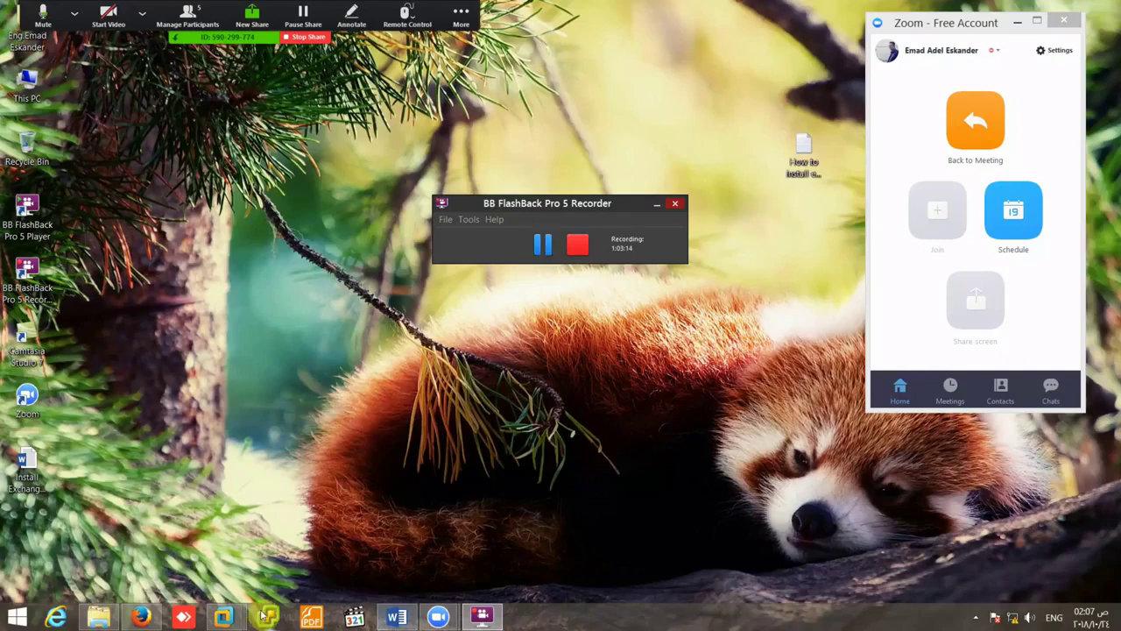
mouse_move(229, 614)
left_click(380, 543)
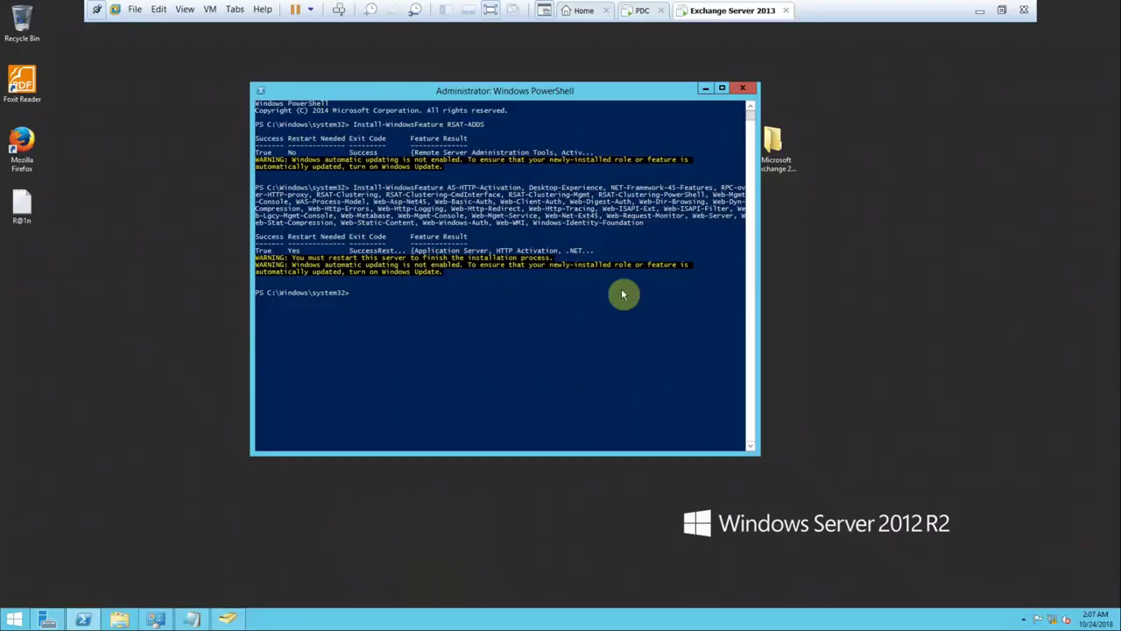
- Shut down the Exchange server to finish feature installation, then minimize VMware and Zoom
right_click(14, 620)
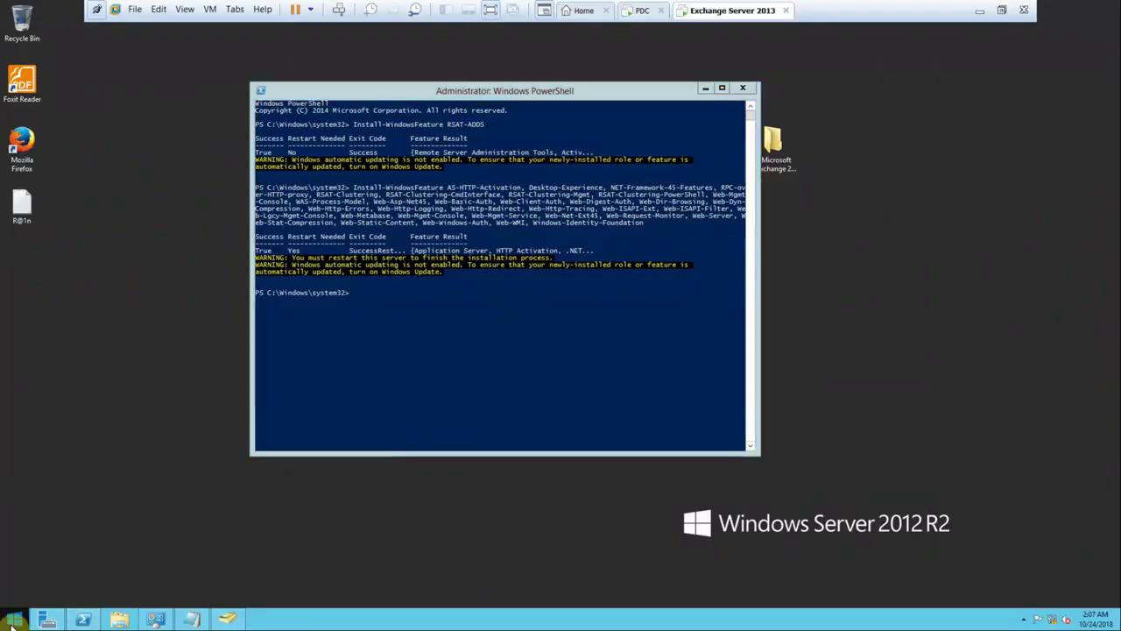
mouse_move(54, 611)
left_click(162, 596)
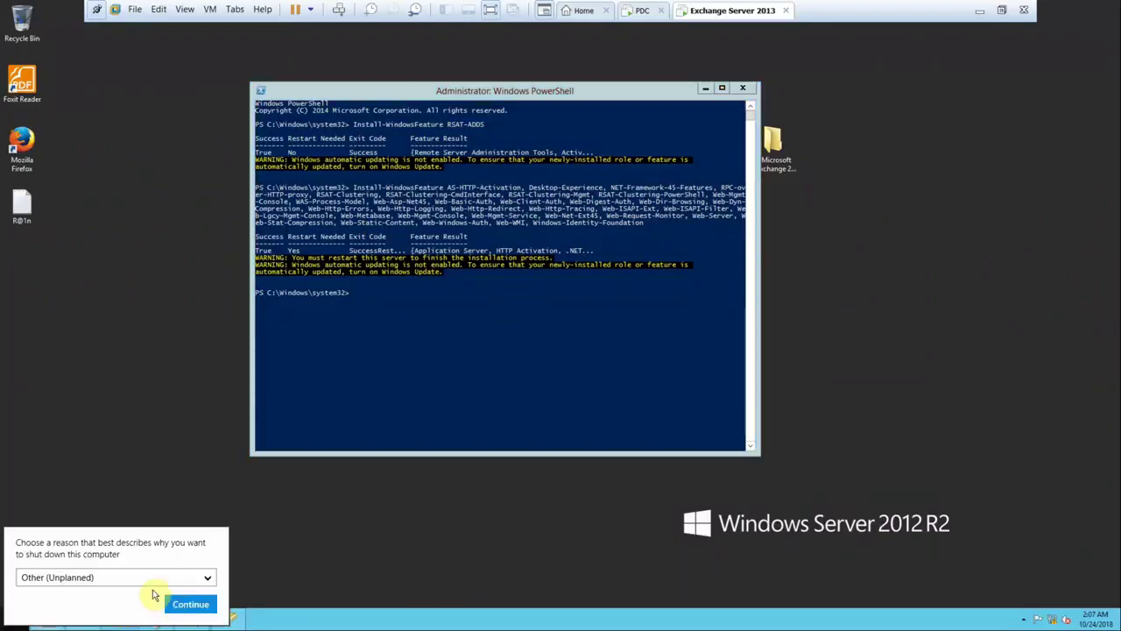
left_click(190, 604)
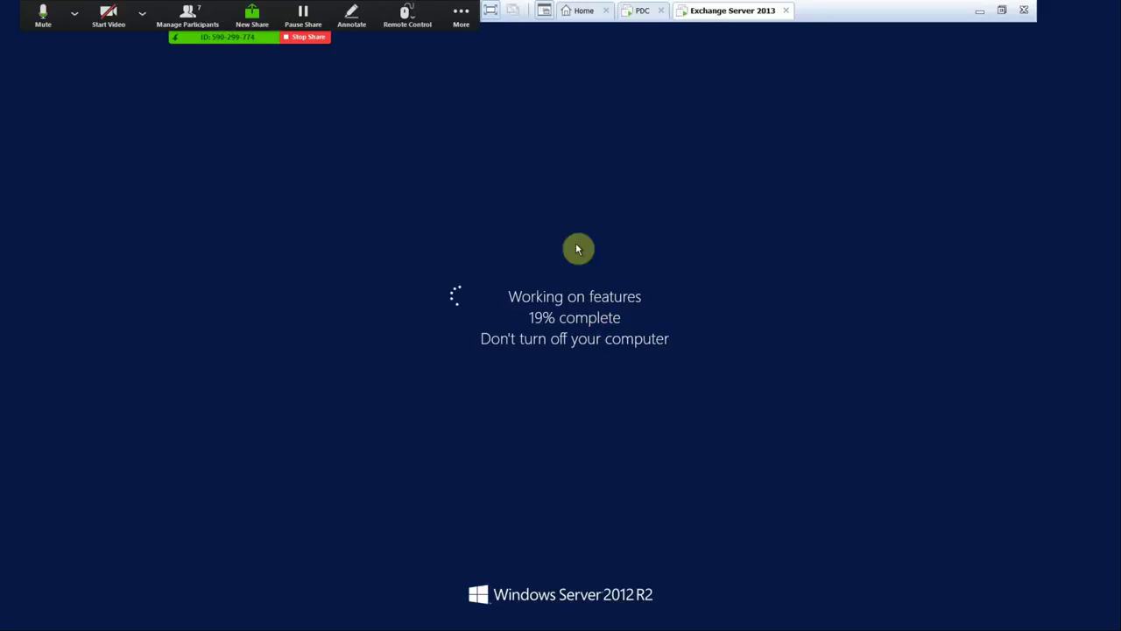
left_click(982, 14)
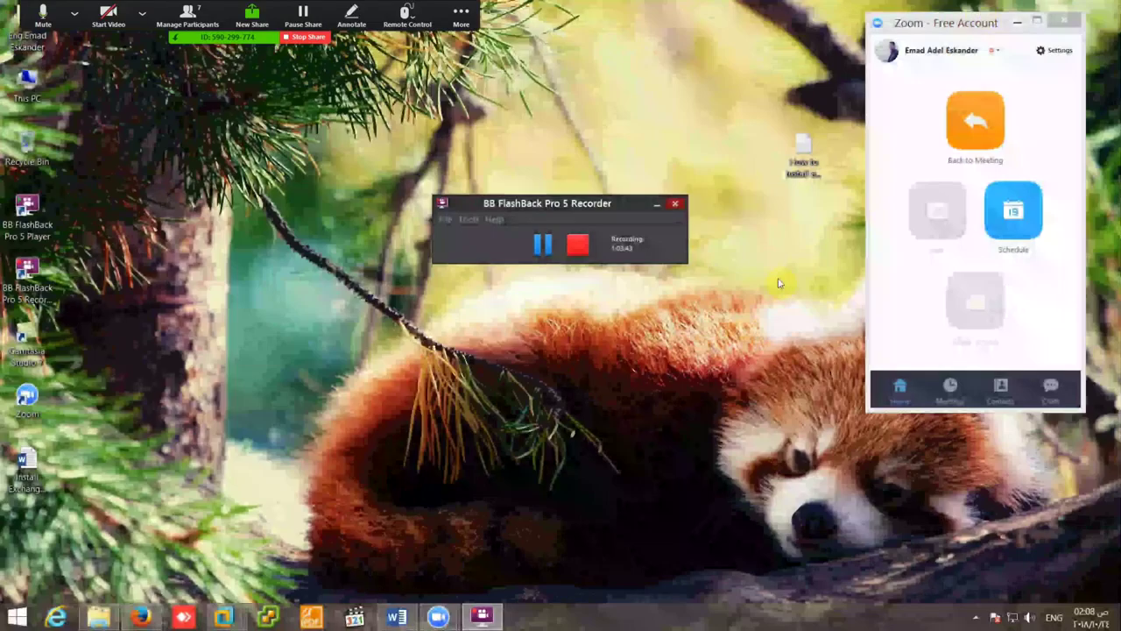
left_click(1018, 24)
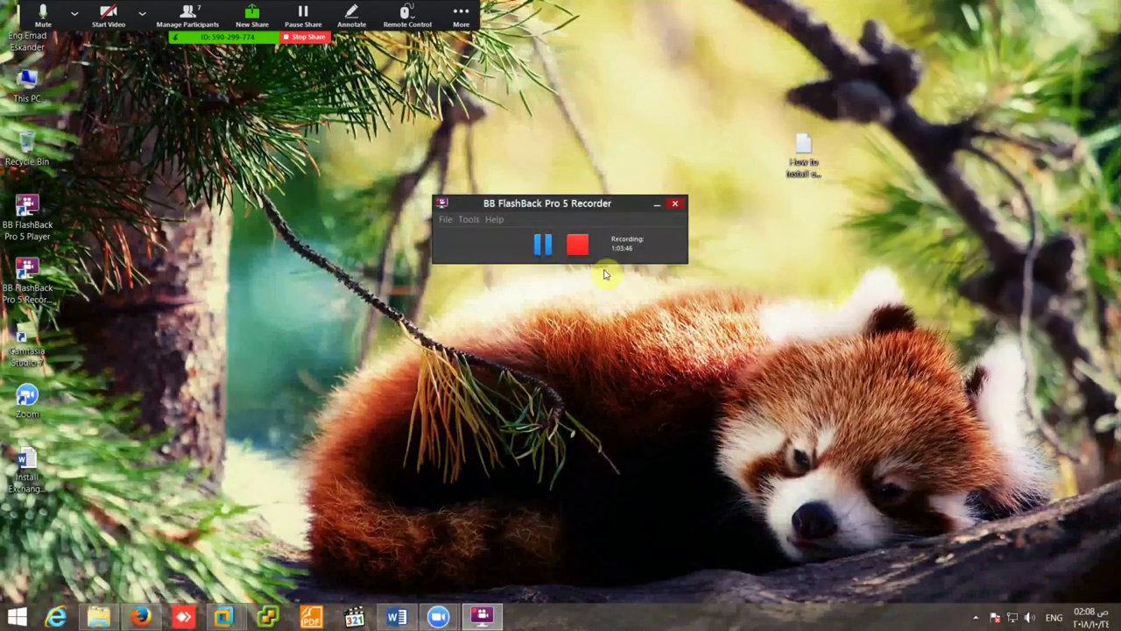